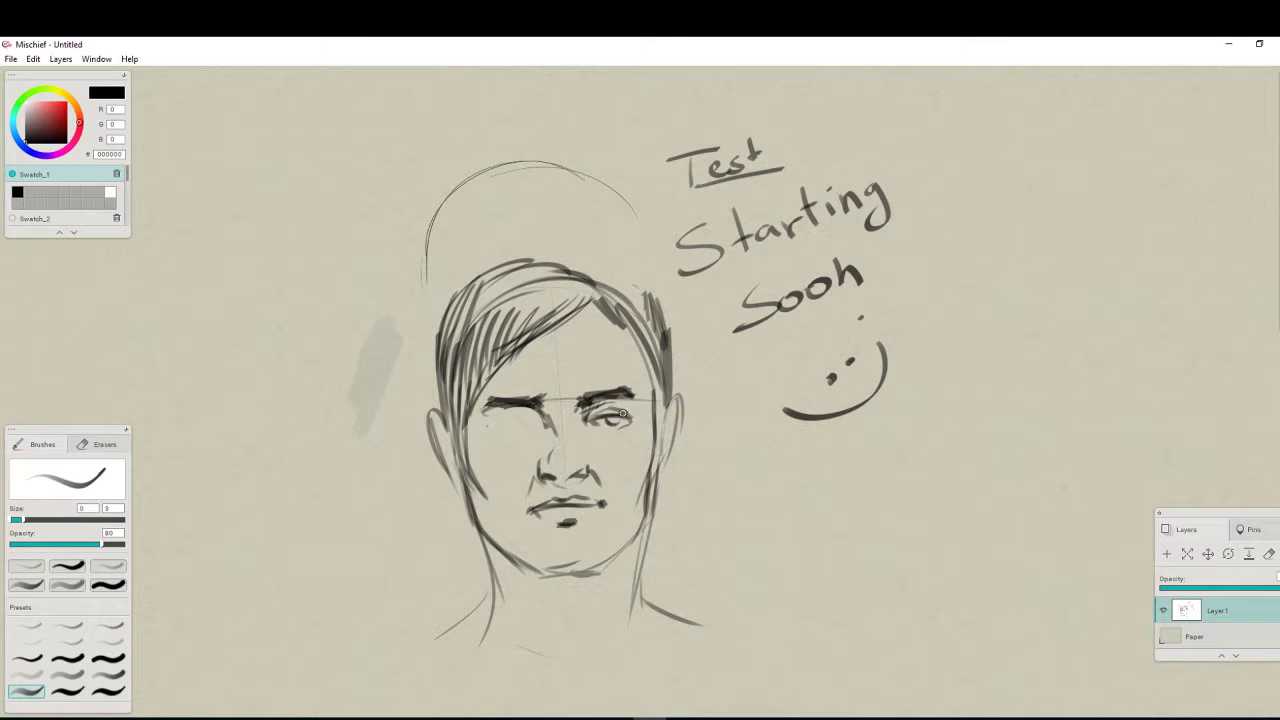
# Draw the missing eye on the front-facing head and darken its chin, jaw and temple lines
pyautogui.moveTo(540, 423)
pyautogui.mouseDown()
pyautogui.moveTo(498, 421)
pyautogui.moveTo(533, 421)
pyautogui.mouseUp()
pyautogui.moveTo(517, 420)
pyautogui.mouseDown()
pyautogui.moveTo(540, 420)
pyautogui.moveTo(536, 410)
pyautogui.moveTo(533, 423)
pyautogui.mouseUp()
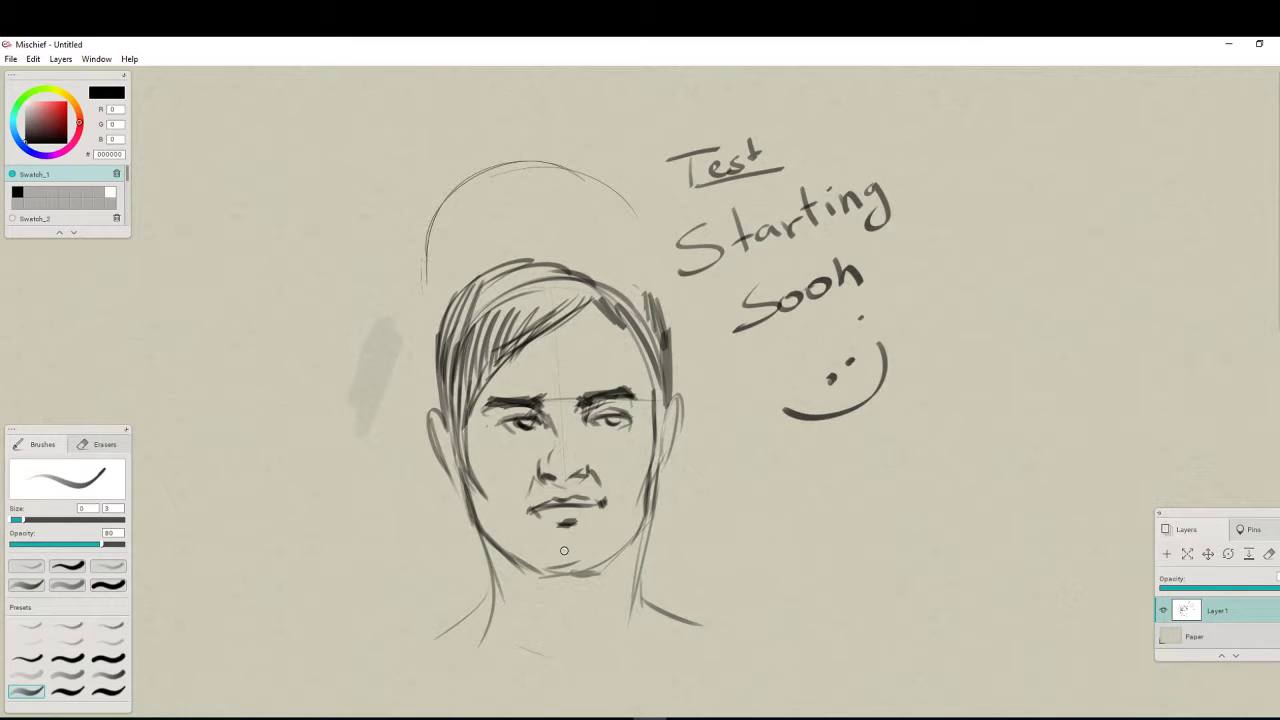
pyautogui.moveTo(538, 575); pyautogui.dragTo(592, 571)
pyautogui.moveTo(643, 478); pyautogui.dragTo(622, 524)
pyautogui.moveTo(650, 467); pyautogui.dragTo(646, 504)
pyautogui.moveTo(644, 352); pyautogui.dragTo(655, 406)
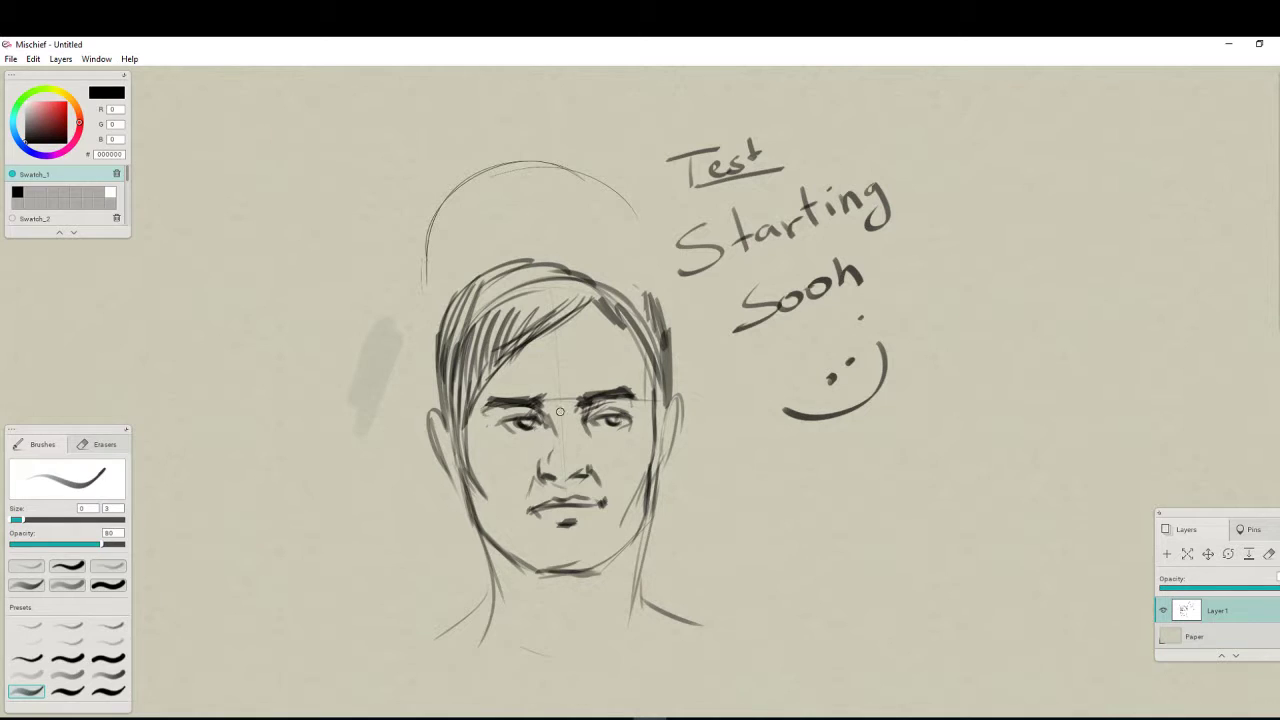
# Hatch strands across the swept hair of the front-facing head and add an inner contour to its ear
pyautogui.moveTo(582, 303)
pyautogui.mouseDown()
pyautogui.moveTo(497, 351)
pyautogui.moveTo(506, 328)
pyautogui.mouseUp()
pyautogui.moveTo(566, 279); pyautogui.dragTo(486, 324)
pyautogui.moveTo(544, 266)
pyautogui.mouseDown()
pyautogui.moveTo(464, 314)
pyautogui.moveTo(472, 290)
pyautogui.mouseUp()
pyautogui.moveTo(474, 288); pyautogui.dragTo(448, 384)
pyautogui.moveTo(438, 428); pyautogui.dragTo(458, 484)
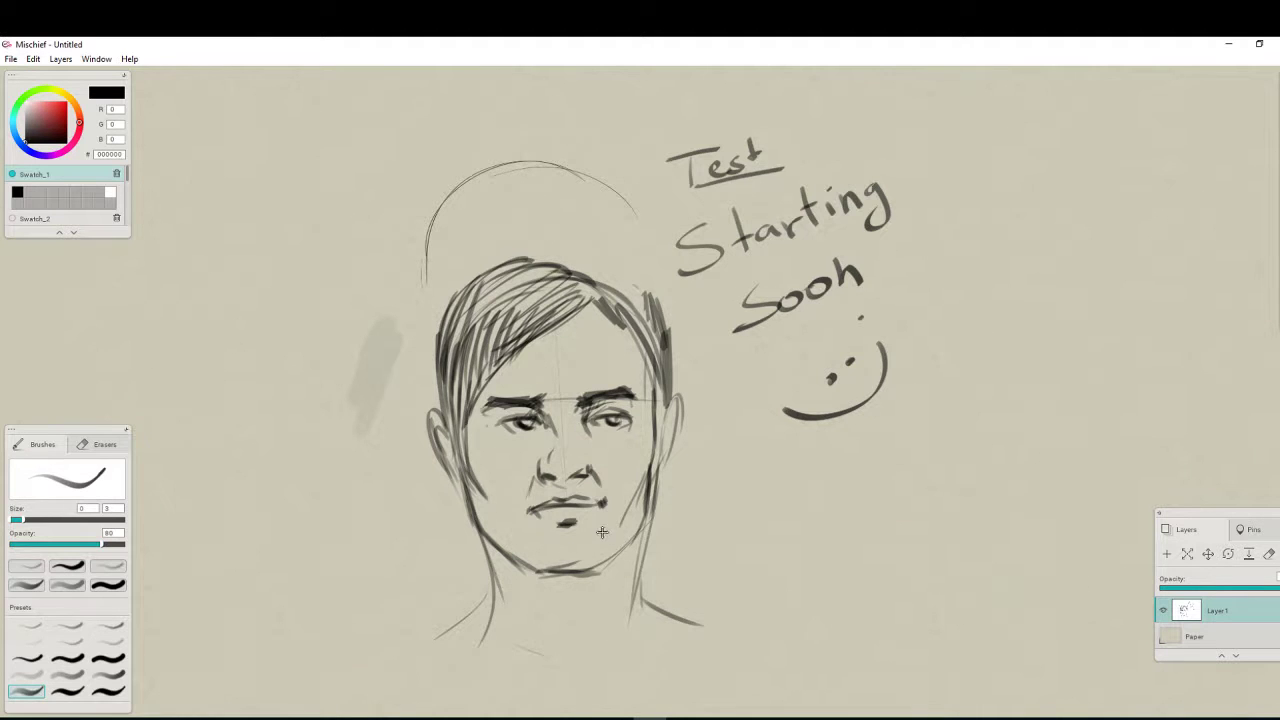
# Sketch a left-facing profile head beside the portrait, outlining the skull, back of the neck, forehead and nose
pyautogui.moveTo(600, 534)
pyautogui.mouseDown()
pyautogui.moveTo(798, 393)
pyautogui.moveTo(807, 405)
pyautogui.mouseUp()
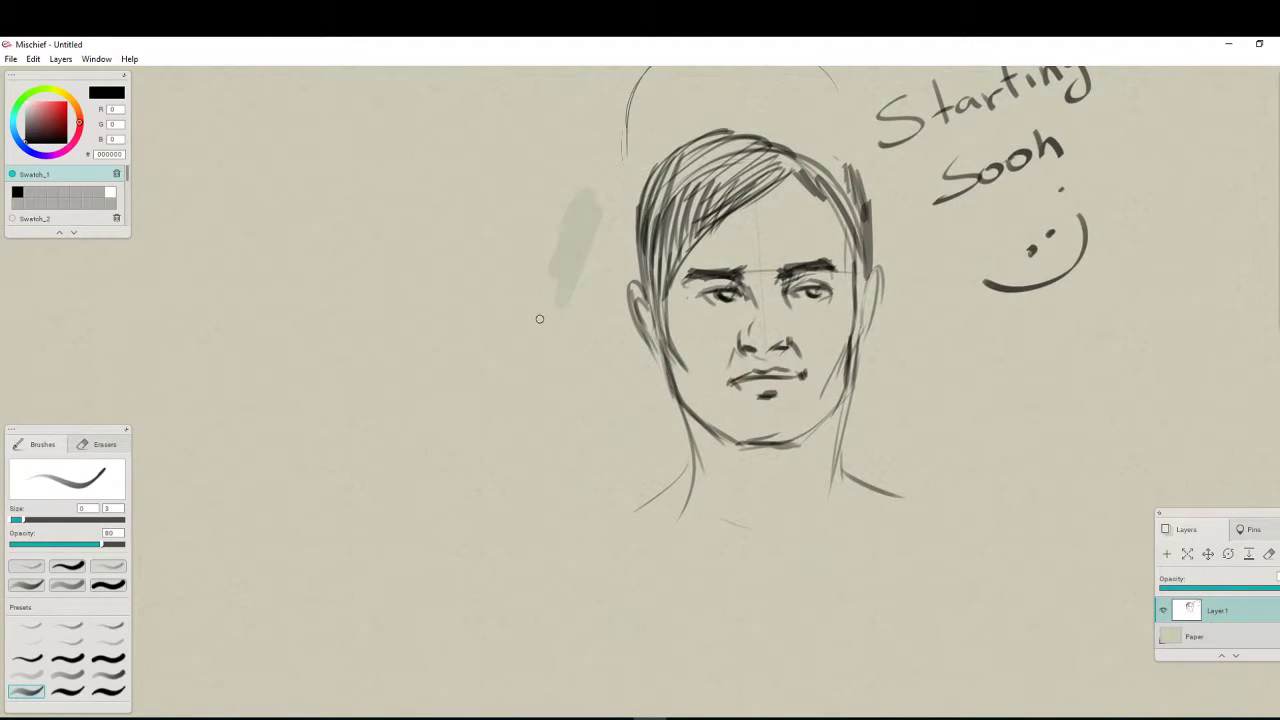
pyautogui.moveTo(528, 240)
pyautogui.mouseDown()
pyautogui.moveTo(392, 278)
pyautogui.moveTo(586, 331)
pyautogui.moveTo(522, 400)
pyautogui.moveTo(519, 475)
pyautogui.mouseUp()
pyautogui.moveTo(387, 281)
pyautogui.mouseDown()
pyautogui.moveTo(365, 347)
pyautogui.moveTo(389, 290)
pyautogui.moveTo(372, 376)
pyautogui.moveTo(350, 412)
pyautogui.moveTo(384, 416)
pyautogui.moveTo(367, 428)
pyautogui.mouseUp()
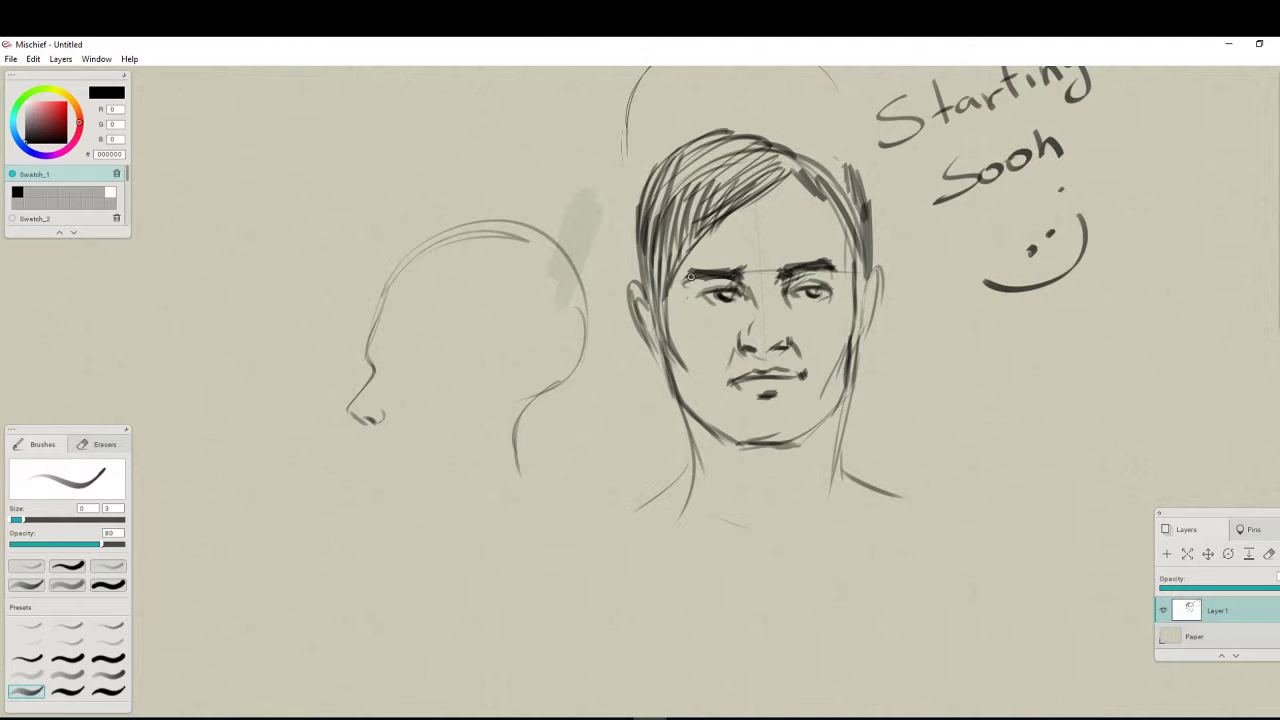
# Shade the front face's nose, cheeks, neck and hair with a broad soft brush at 12 opacity
pyautogui.click(26, 674)
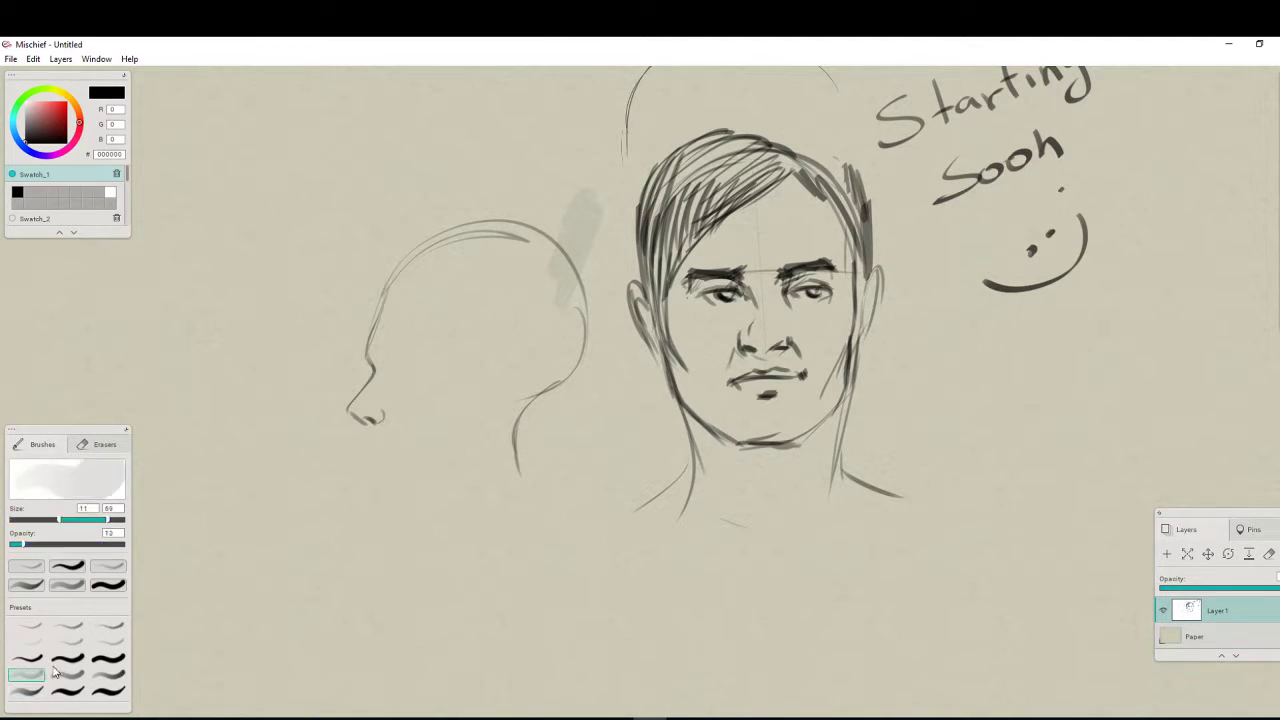
pyautogui.moveTo(738, 286)
pyautogui.mouseDown()
pyautogui.moveTo(757, 348)
pyautogui.moveTo(796, 293)
pyautogui.moveTo(840, 295)
pyautogui.moveTo(842, 360)
pyautogui.mouseUp()
pyautogui.moveTo(667, 306)
pyautogui.mouseDown()
pyautogui.moveTo(698, 369)
pyautogui.moveTo(681, 345)
pyautogui.moveTo(679, 367)
pyautogui.moveTo(738, 453)
pyautogui.moveTo(813, 441)
pyautogui.moveTo(741, 498)
pyautogui.mouseUp()
pyautogui.moveTo(694, 243)
pyautogui.mouseDown()
pyautogui.moveTo(734, 180)
pyautogui.moveTo(737, 143)
pyautogui.moveTo(690, 197)
pyautogui.mouseUp()
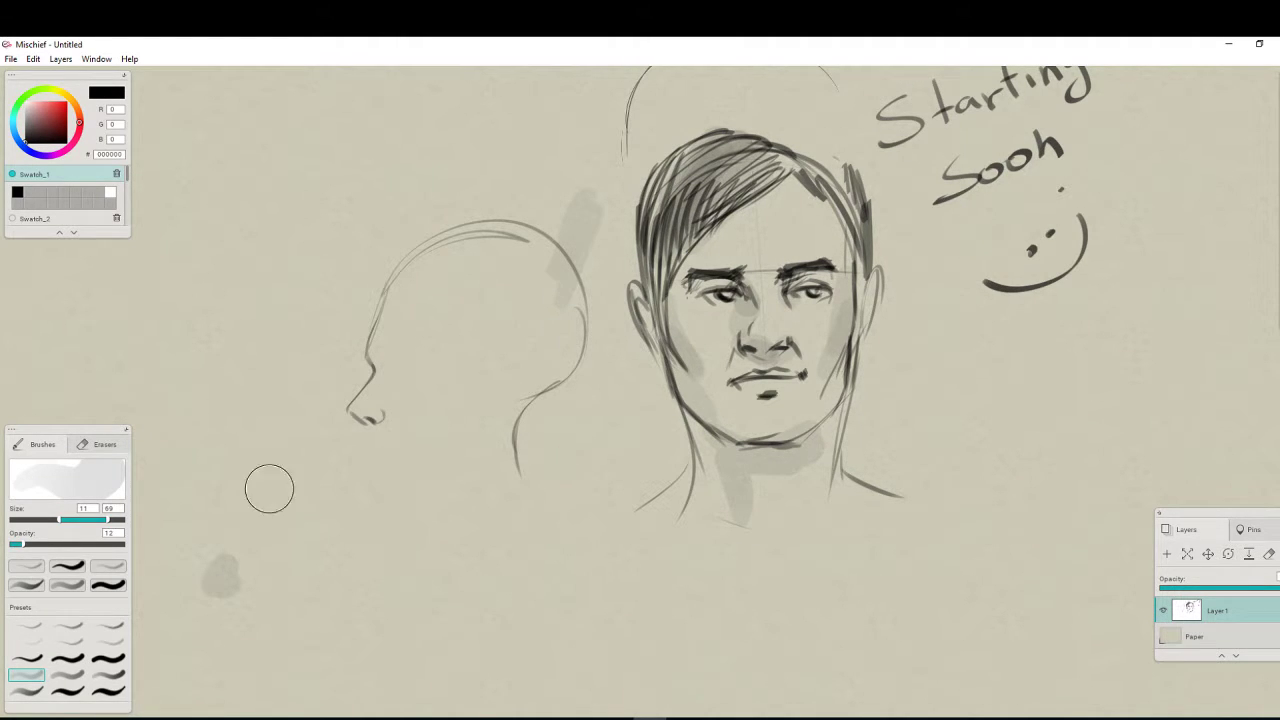
# Reduce the soft brush's maximum size to 36 and deepen the shadows on the hair, face, jaw and neck
pyautogui.moveTo(101, 527); pyautogui.dragTo(89, 523)
pyautogui.moveTo(792, 166)
pyautogui.mouseDown()
pyautogui.moveTo(729, 207)
pyautogui.moveTo(718, 189)
pyautogui.moveTo(684, 230)
pyautogui.mouseUp()
pyautogui.moveTo(692, 156)
pyautogui.mouseDown()
pyautogui.moveTo(656, 270)
pyautogui.moveTo(658, 243)
pyautogui.moveTo(681, 337)
pyautogui.mouseUp()
pyautogui.moveTo(670, 290); pyautogui.dragTo(705, 405)
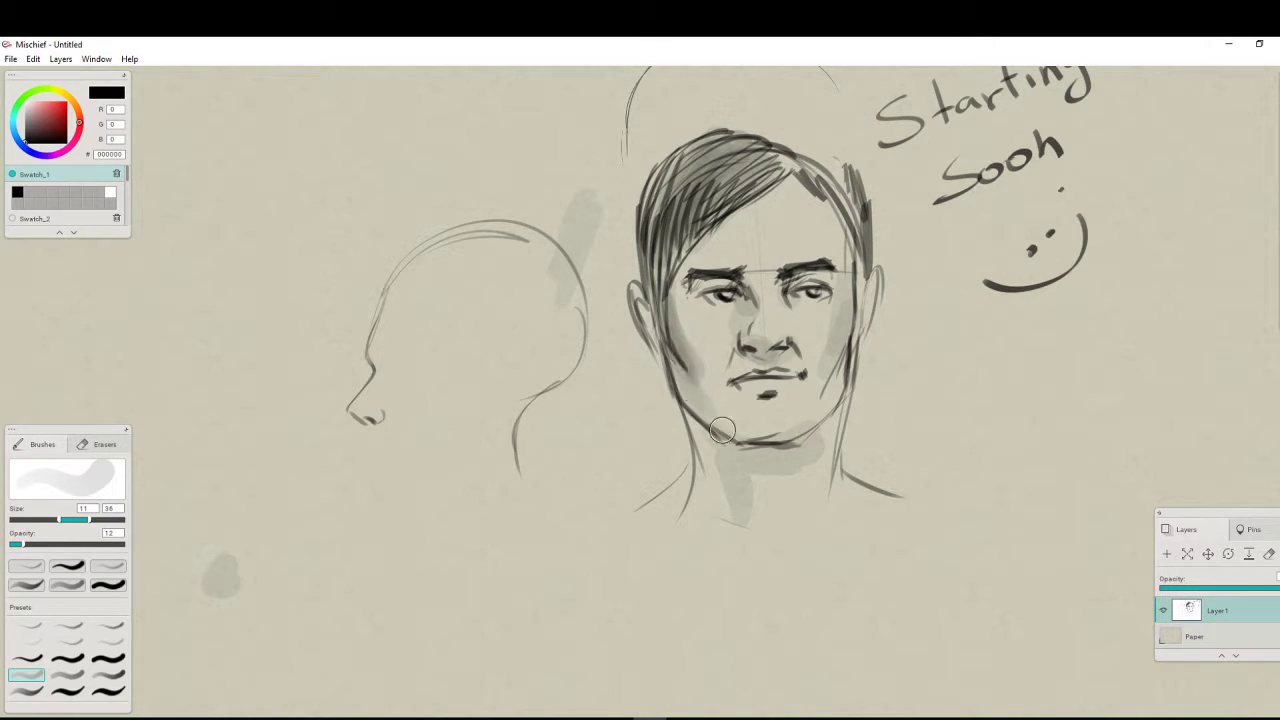
pyautogui.moveTo(786, 278)
pyautogui.mouseDown()
pyautogui.moveTo(786, 356)
pyautogui.moveTo(820, 406)
pyautogui.moveTo(800, 450)
pyautogui.moveTo(728, 454)
pyautogui.moveTo(754, 434)
pyautogui.mouseUp()
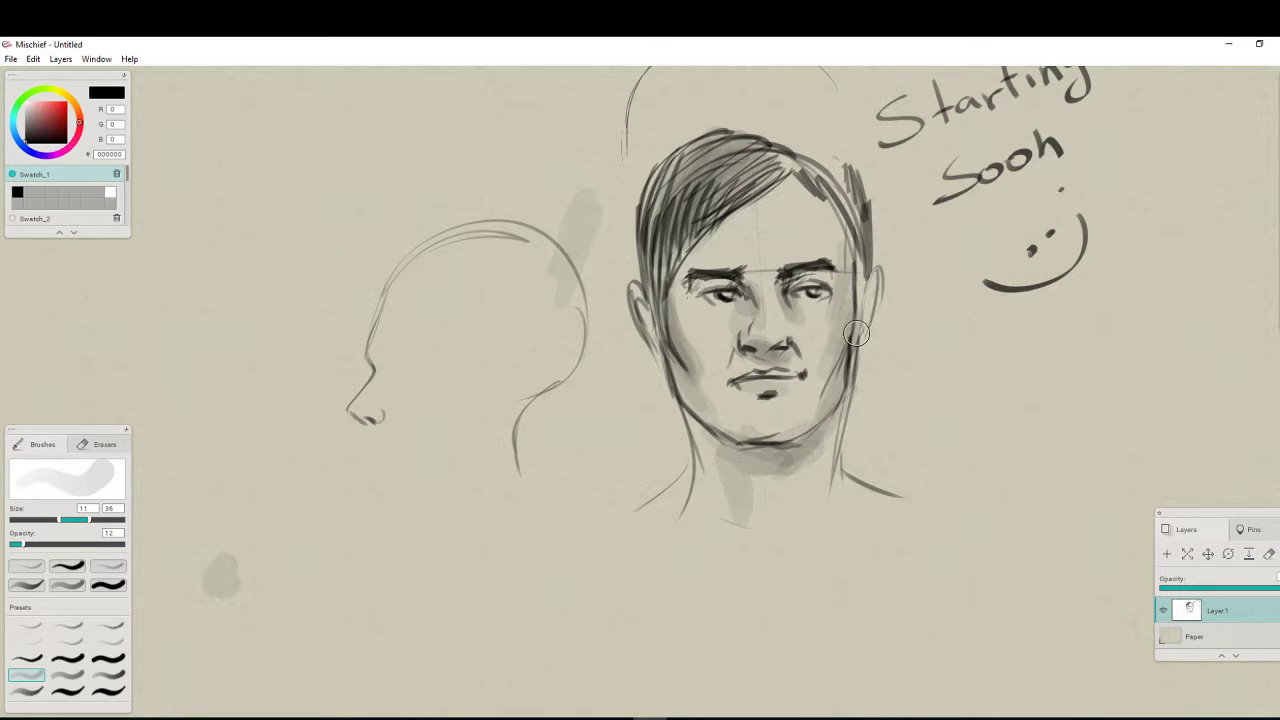
pyautogui.moveTo(851, 363)
pyautogui.mouseDown()
pyautogui.moveTo(828, 391)
pyautogui.moveTo(837, 408)
pyautogui.moveTo(716, 441)
pyautogui.moveTo(757, 401)
pyautogui.mouseUp()
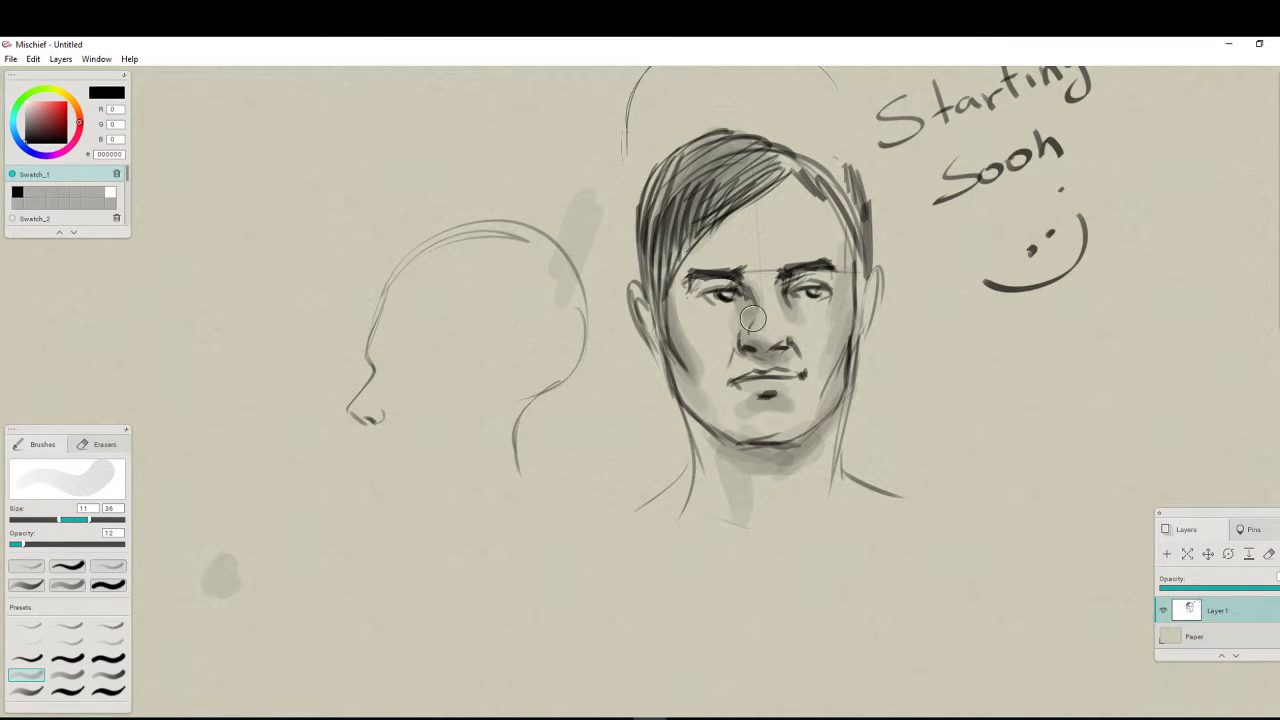
pyautogui.moveTo(818, 205)
pyautogui.mouseDown()
pyautogui.moveTo(841, 231)
pyautogui.moveTo(859, 231)
pyautogui.moveTo(793, 149)
pyautogui.moveTo(823, 163)
pyautogui.moveTo(861, 217)
pyautogui.moveTo(850, 400)
pyautogui.moveTo(852, 367)
pyautogui.moveTo(823, 431)
pyautogui.moveTo(828, 512)
pyautogui.mouseUp()
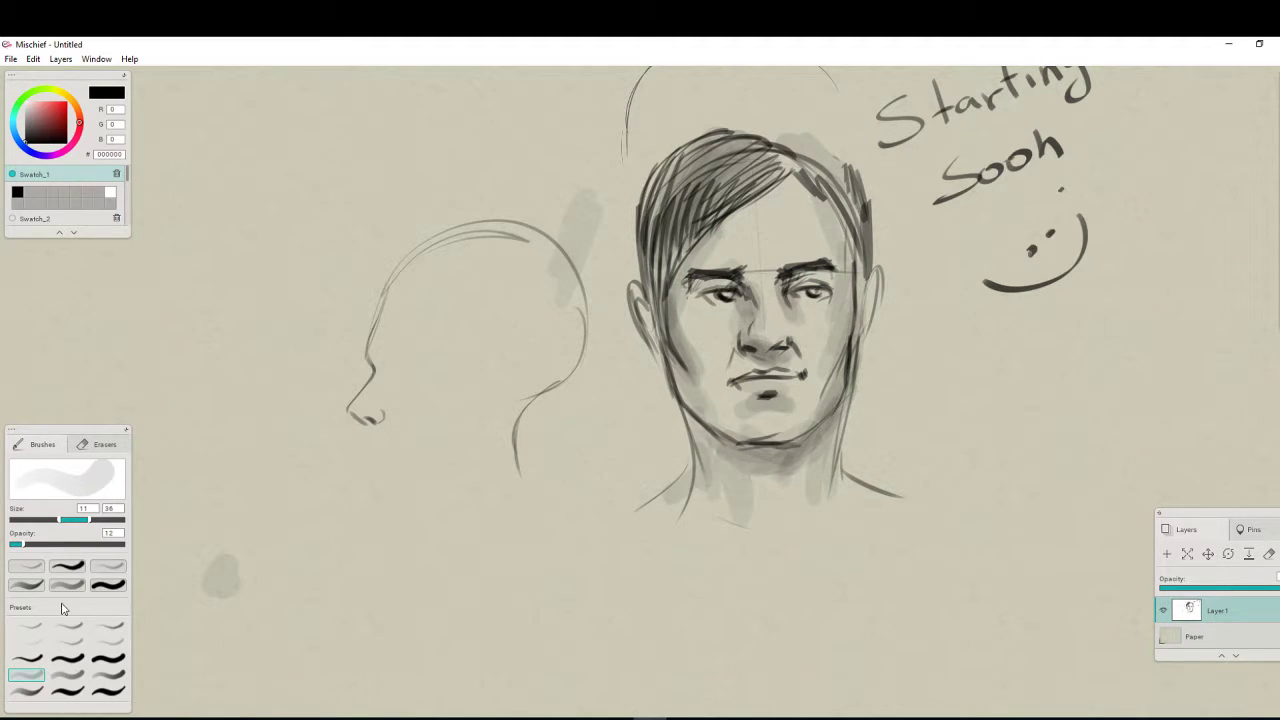
# Add white highlights on the front head's nose, jaw edge and shoulder with the size 4 brush at 100 opacity
pyautogui.click(36, 658)
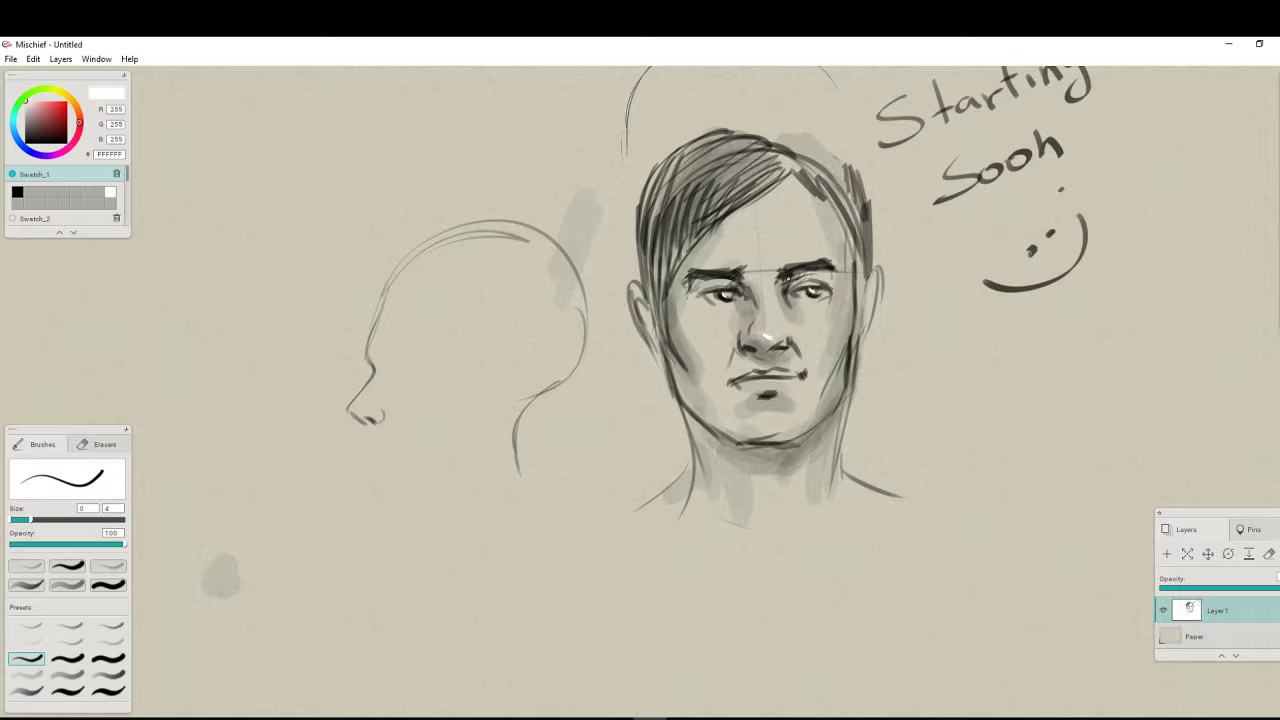
pyautogui.moveTo(664, 356); pyautogui.dragTo(677, 400)
pyautogui.moveTo(692, 461); pyautogui.dragTo(638, 508)
# Draw the profile's lips, chin, jawline, ear top and throat in black, using the size 3 brush at 80 opacity
pyautogui.moveTo(41, 128); pyautogui.dragTo(21, 160)
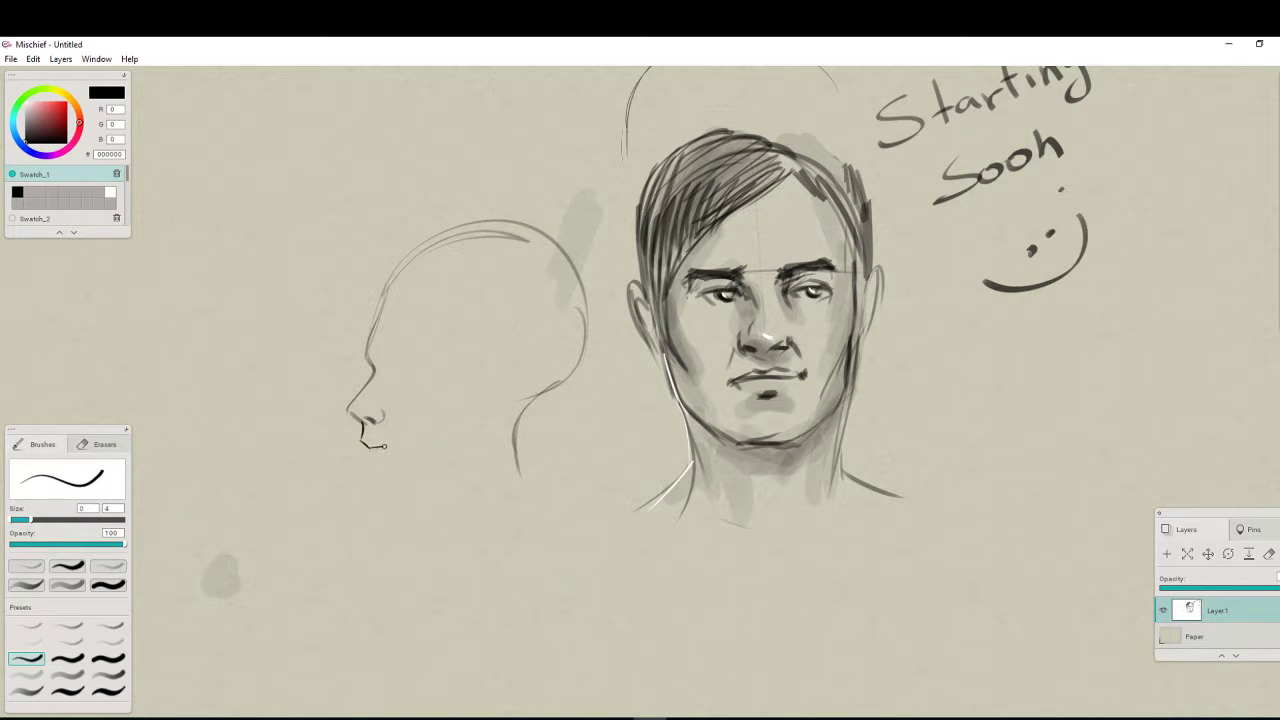
pyautogui.click(26, 690)
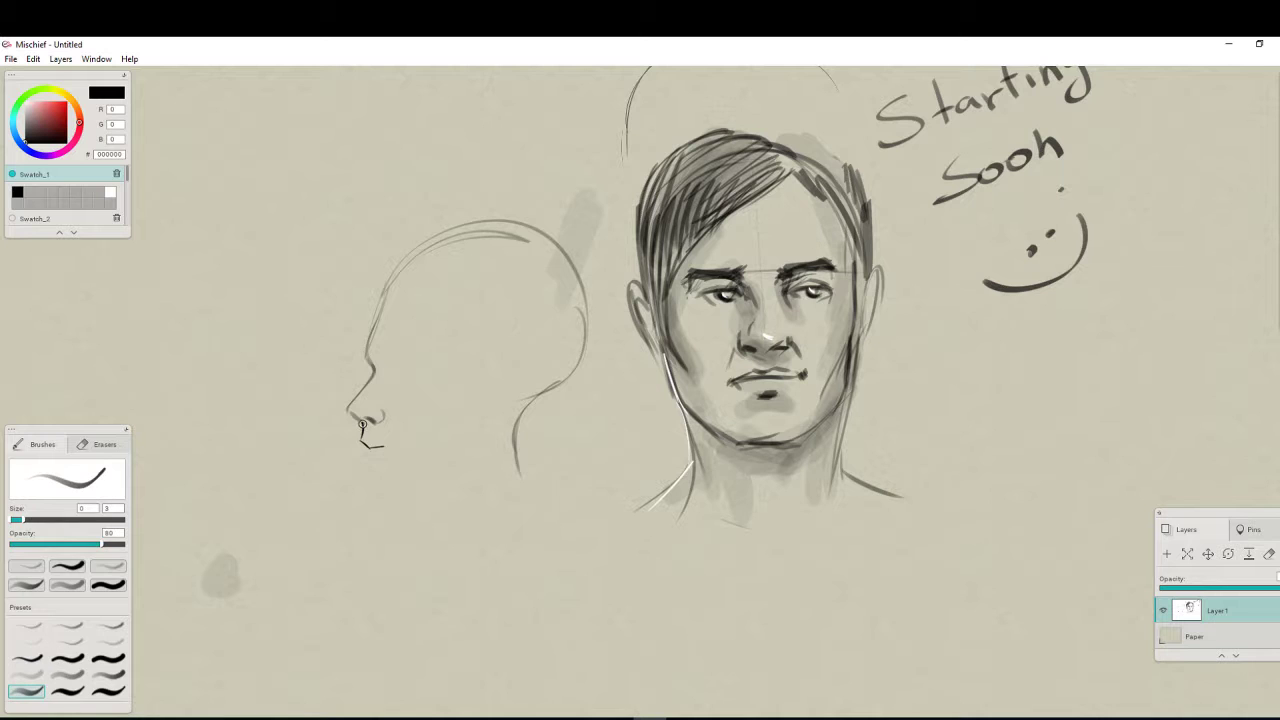
pyautogui.moveTo(362, 424)
pyautogui.mouseDown()
pyautogui.moveTo(372, 450)
pyautogui.moveTo(400, 450)
pyautogui.moveTo(380, 470)
pyautogui.moveTo(390, 493)
pyautogui.moveTo(507, 448)
pyautogui.mouseUp()
pyautogui.moveTo(406, 494); pyautogui.dragTo(510, 441)
pyautogui.moveTo(536, 400); pyautogui.dragTo(514, 448)
pyautogui.moveTo(516, 360); pyautogui.dragTo(548, 366)
pyautogui.moveTo(386, 490)
pyautogui.mouseDown()
pyautogui.moveTo(465, 493)
pyautogui.moveTo(480, 526)
pyautogui.mouseUp()
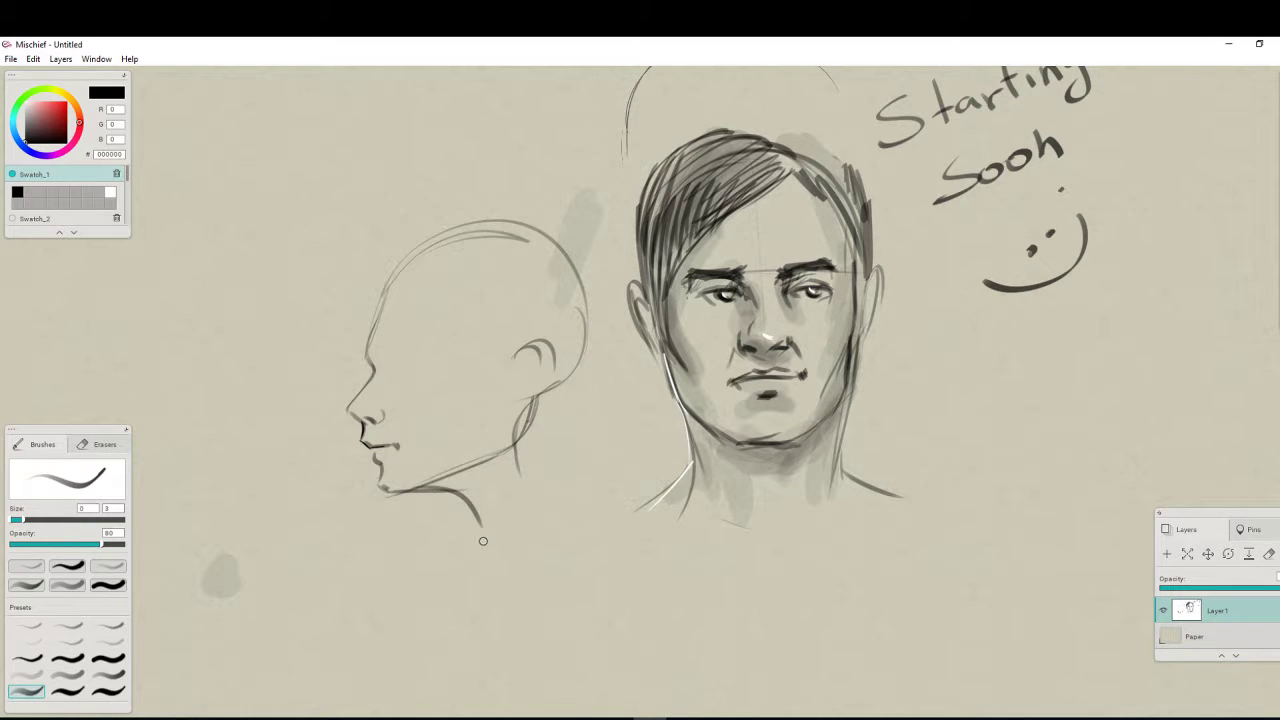
# Draw the back and front of the profile's neck and close it with a slanted collar line
pyautogui.moveTo(550, 390)
pyautogui.mouseDown()
pyautogui.moveTo(553, 430)
pyautogui.moveTo(586, 492)
pyautogui.mouseUp()
pyautogui.moveTo(480, 515); pyautogui.dragTo(445, 590)
pyautogui.moveTo(588, 491); pyautogui.dragTo(420, 611)
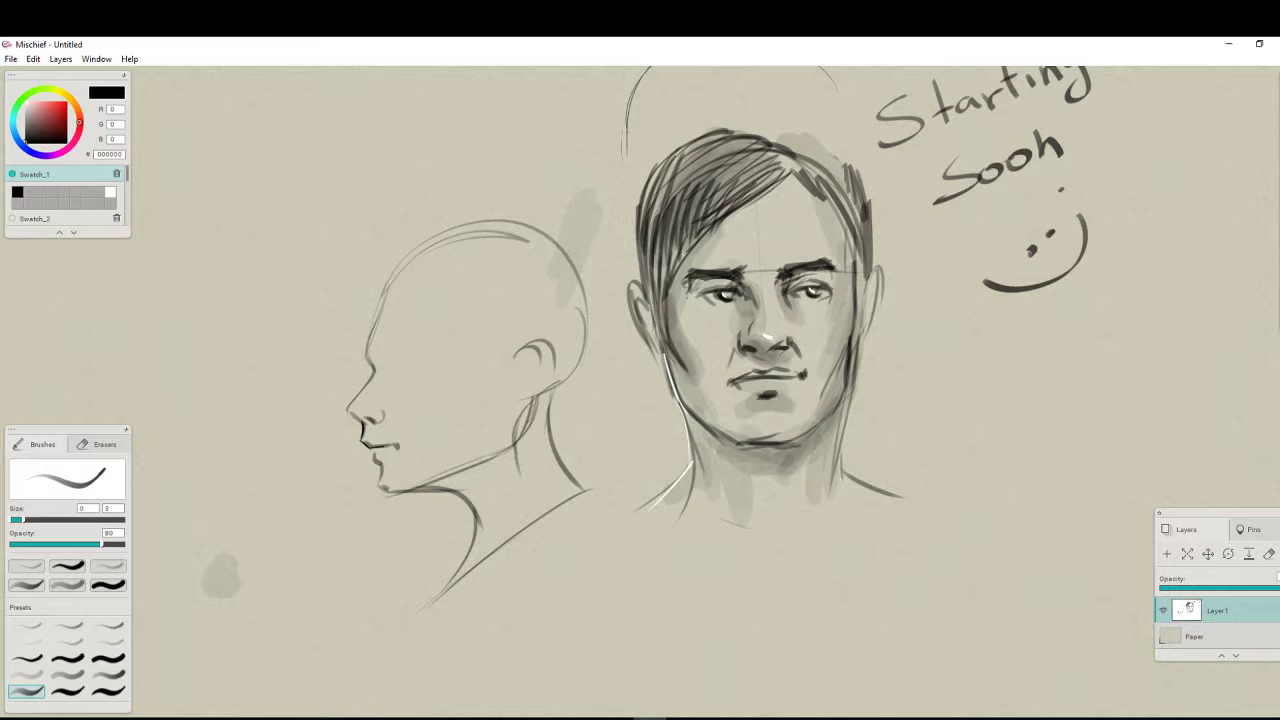
# Strengthen the profile's skull contour and mouth, and draw its ear details, eyebrow and eye
pyautogui.moveTo(368, 356)
pyautogui.mouseDown()
pyautogui.moveTo(376, 323)
pyautogui.moveTo(373, 335)
pyautogui.moveTo(419, 255)
pyautogui.moveTo(396, 278)
pyautogui.moveTo(465, 242)
pyautogui.moveTo(440, 242)
pyautogui.moveTo(568, 273)
pyautogui.mouseUp()
pyautogui.moveTo(511, 240)
pyautogui.mouseDown()
pyautogui.moveTo(577, 275)
pyautogui.moveTo(583, 350)
pyautogui.moveTo(519, 407)
pyautogui.mouseUp()
pyautogui.moveTo(535, 353)
pyautogui.mouseDown()
pyautogui.moveTo(517, 374)
pyautogui.moveTo(523, 392)
pyautogui.moveTo(535, 349)
pyautogui.moveTo(541, 386)
pyautogui.moveTo(544, 364)
pyautogui.moveTo(524, 388)
pyautogui.moveTo(520, 349)
pyautogui.mouseUp()
pyautogui.moveTo(380, 354)
pyautogui.mouseDown()
pyautogui.moveTo(420, 345)
pyautogui.moveTo(424, 370)
pyautogui.moveTo(403, 384)
pyautogui.mouseUp()
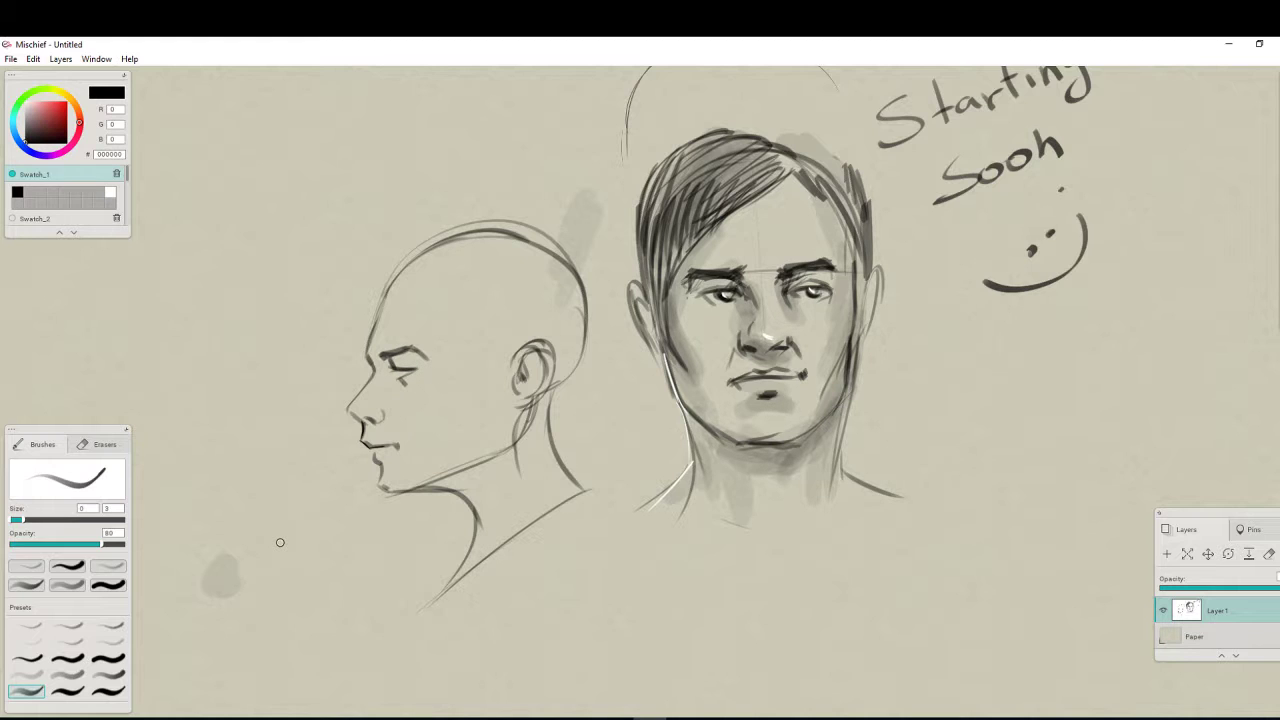
pyautogui.moveTo(526, 400); pyautogui.dragTo(514, 438)
pyautogui.moveTo(362, 438); pyautogui.dragTo(399, 443)
# Outline the profile's hair with a temple hairline, sideburn, nape edge and front fringe
pyautogui.moveTo(450, 262)
pyautogui.mouseDown()
pyautogui.moveTo(488, 338)
pyautogui.moveTo(490, 402)
pyautogui.mouseUp()
pyautogui.moveTo(498, 327); pyautogui.dragTo(494, 416)
pyautogui.moveTo(509, 350)
pyautogui.mouseDown()
pyautogui.moveTo(495, 414)
pyautogui.moveTo(550, 421)
pyautogui.mouseUp()
pyautogui.moveTo(571, 356); pyautogui.dragTo(558, 402)
pyautogui.moveTo(570, 381); pyautogui.dragTo(552, 412)
pyautogui.moveTo(454, 258)
pyautogui.mouseDown()
pyautogui.moveTo(398, 280)
pyautogui.moveTo(444, 250)
pyautogui.moveTo(370, 313)
pyautogui.mouseUp()
pyautogui.moveTo(446, 234); pyautogui.dragTo(370, 304)
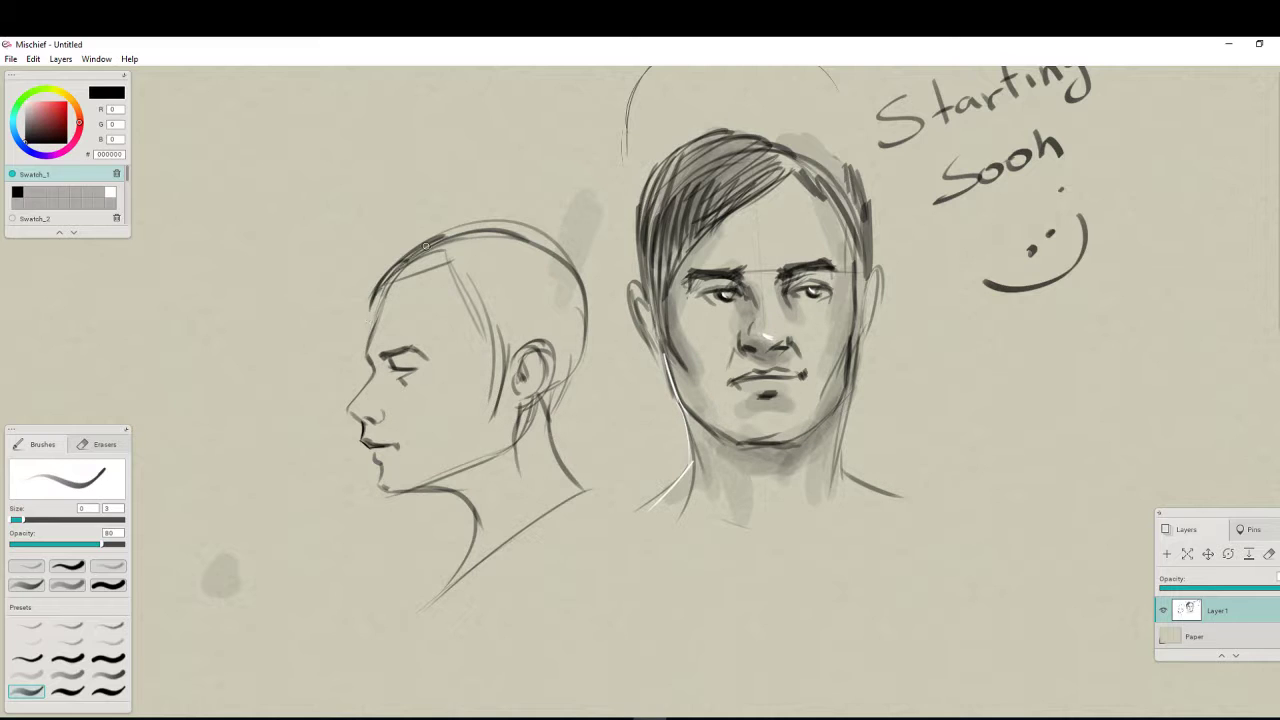
# Darken the profile's temple hairline and ear contour, and add hair strands behind the ear and at the nape
pyautogui.moveTo(446, 257)
pyautogui.mouseDown()
pyautogui.moveTo(494, 340)
pyautogui.moveTo(499, 384)
pyautogui.moveTo(524, 376)
pyautogui.moveTo(519, 400)
pyautogui.mouseUp()
pyautogui.moveTo(533, 350); pyautogui.dragTo(547, 361)
pyautogui.moveTo(530, 405)
pyautogui.mouseDown()
pyautogui.moveTo(530, 448)
pyautogui.moveTo(512, 450)
pyautogui.mouseUp()
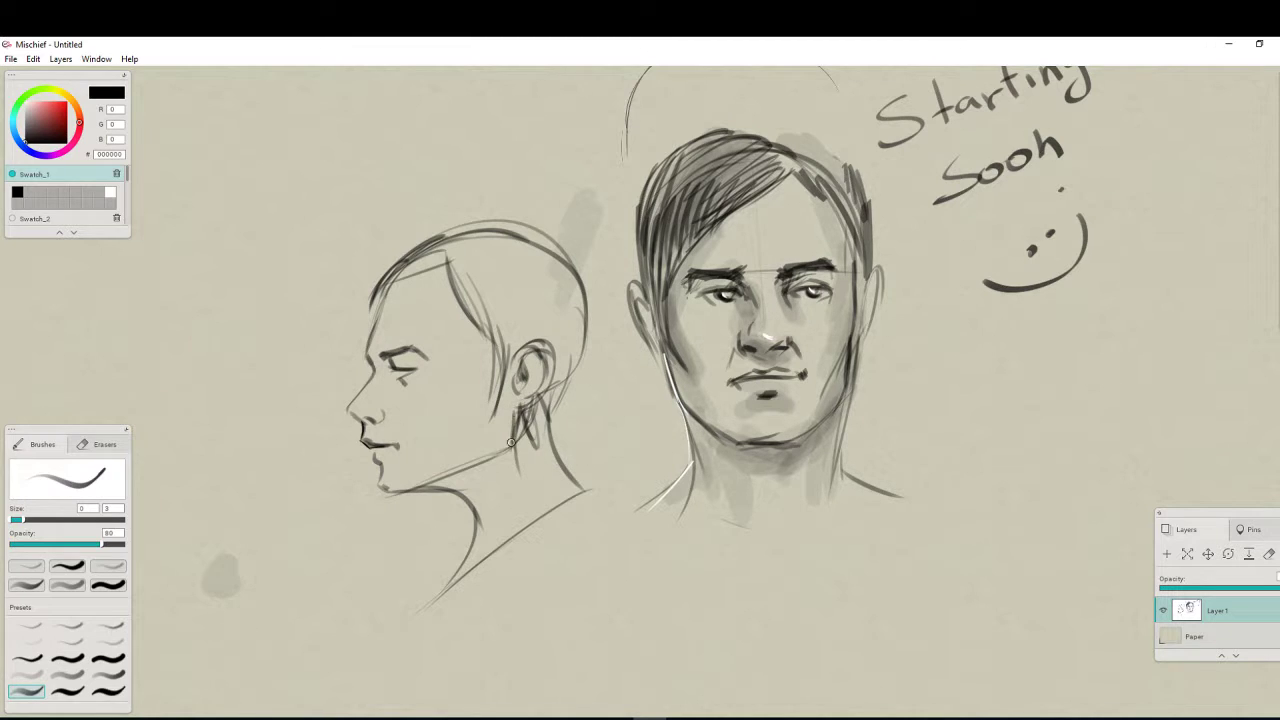
pyautogui.moveTo(579, 353); pyautogui.dragTo(554, 417)
pyautogui.moveTo(585, 360); pyautogui.dragTo(548, 430)
pyautogui.moveTo(584, 364); pyautogui.dragTo(551, 447)
pyautogui.moveTo(540, 396); pyautogui.dragTo(556, 450)
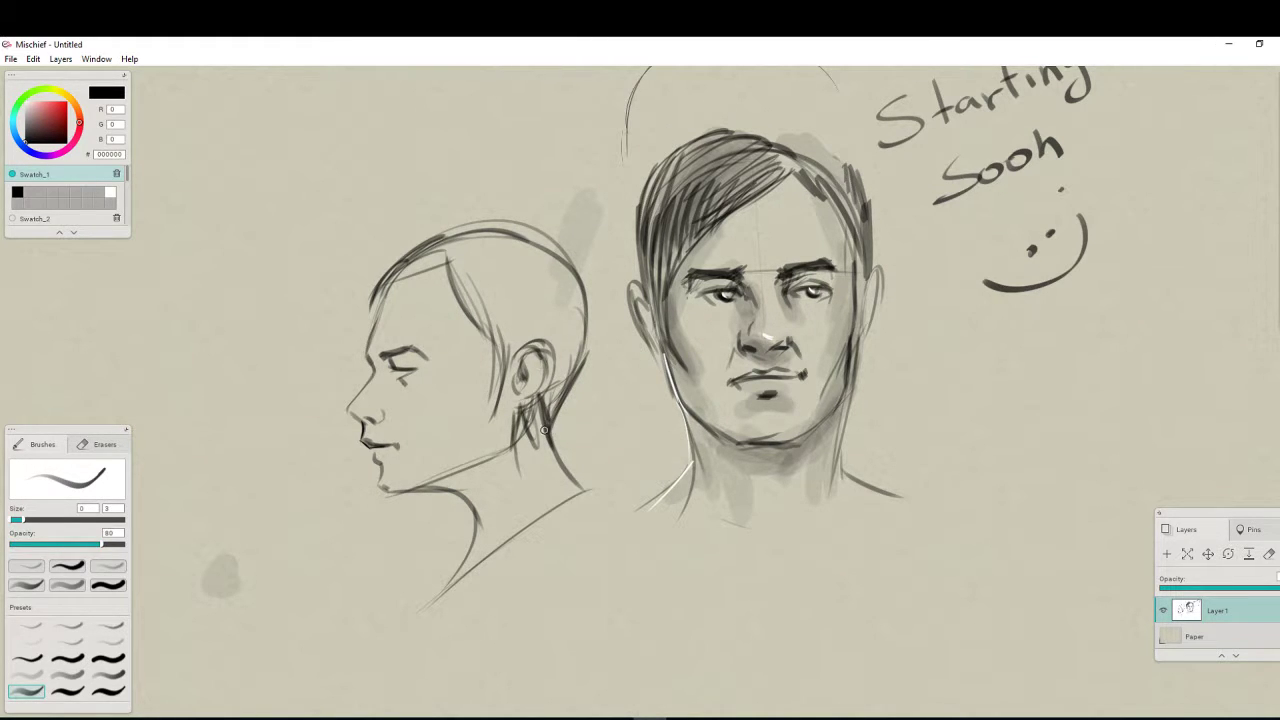
pyautogui.moveTo(539, 397); pyautogui.dragTo(553, 452)
# Hatch more strands into the profile's nape and fringe, and reinforce the temple hairline and brow area
pyautogui.moveTo(584, 370)
pyautogui.mouseDown()
pyautogui.moveTo(551, 432)
pyautogui.moveTo(548, 420)
pyautogui.mouseUp()
pyautogui.moveTo(574, 346); pyautogui.dragTo(550, 410)
pyautogui.moveTo(477, 228); pyautogui.dragTo(356, 314)
pyautogui.moveTo(431, 227); pyautogui.dragTo(364, 316)
pyautogui.moveTo(444, 258); pyautogui.dragTo(500, 390)
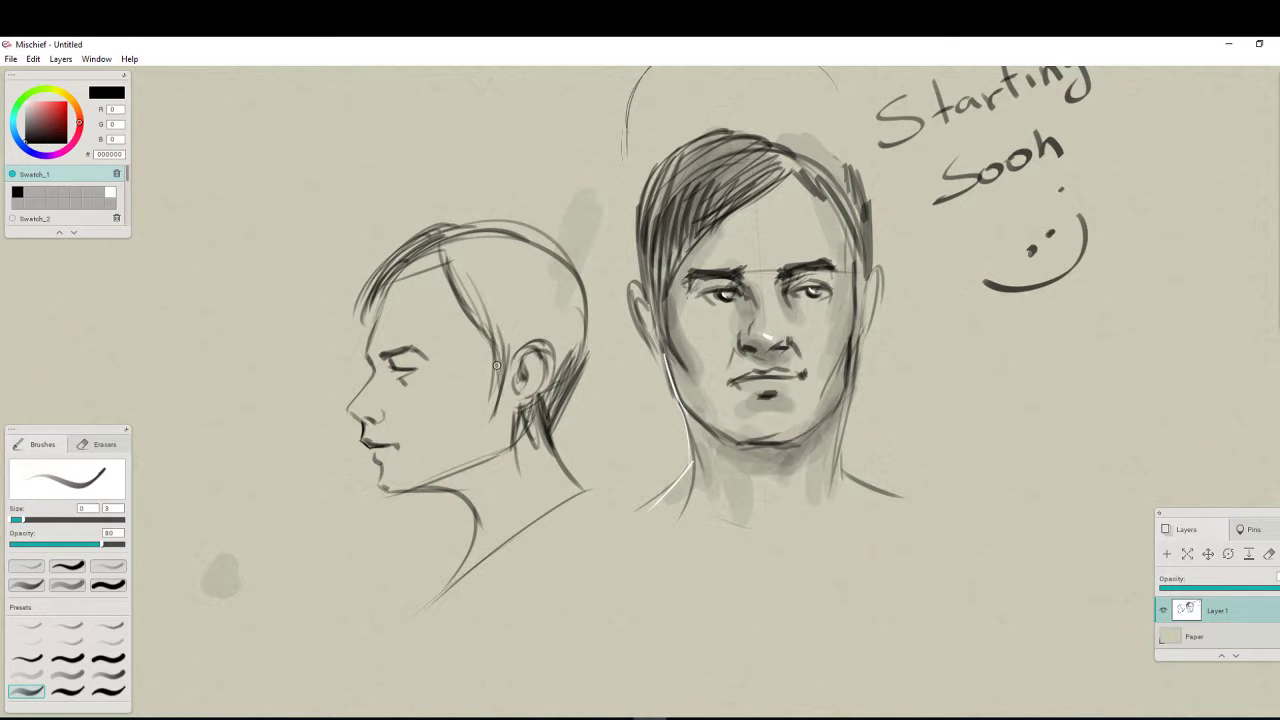
pyautogui.moveTo(384, 356)
pyautogui.mouseDown()
pyautogui.moveTo(411, 349)
pyautogui.moveTo(415, 368)
pyautogui.moveTo(394, 282)
pyautogui.mouseUp()
pyautogui.moveTo(440, 232); pyautogui.dragTo(358, 326)
# Lay a light tone over the profile's side hair with the soft brush at maximum size 36 and 12 opacity
pyautogui.click(27, 673)
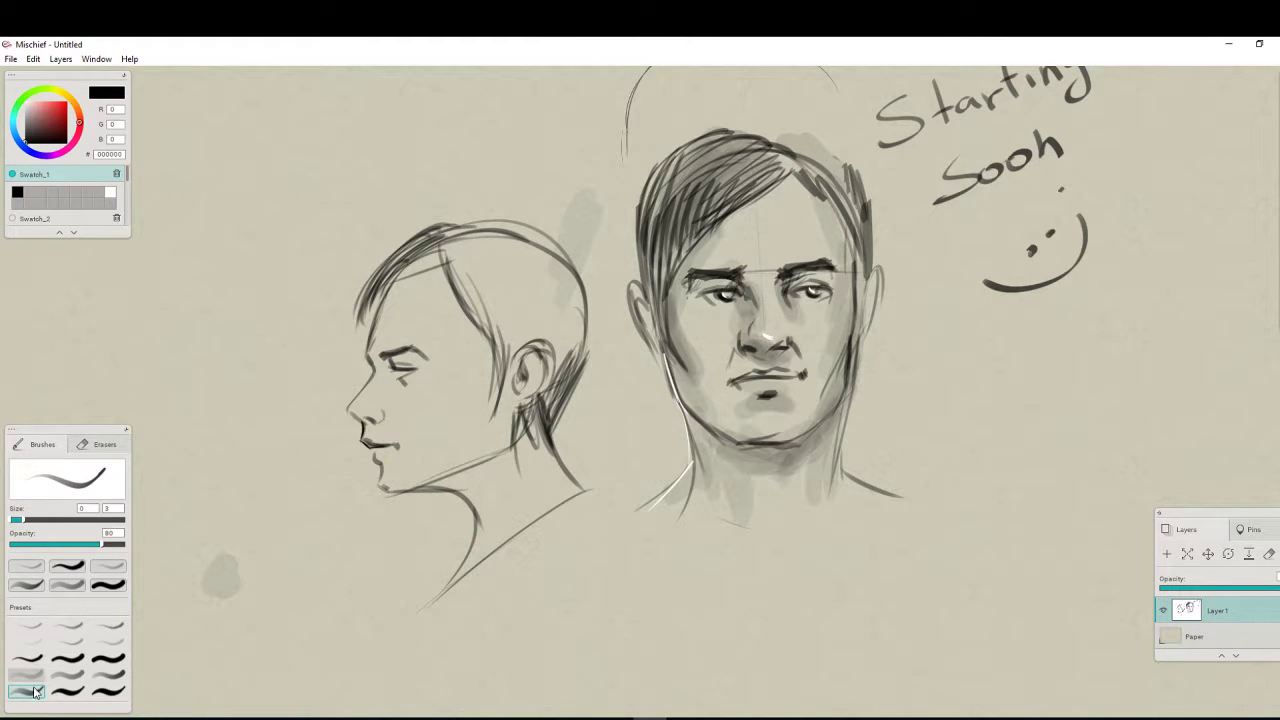
pyautogui.moveTo(248, 486); pyautogui.dragTo(258, 508)
pyautogui.moveTo(434, 318)
pyautogui.mouseDown()
pyautogui.moveTo(453, 266)
pyautogui.moveTo(514, 331)
pyautogui.moveTo(528, 274)
pyautogui.moveTo(560, 320)
pyautogui.mouseUp()
pyautogui.moveTo(455, 250)
pyautogui.mouseDown()
pyautogui.moveTo(509, 353)
pyautogui.moveTo(477, 269)
pyautogui.moveTo(536, 340)
pyautogui.mouseUp()
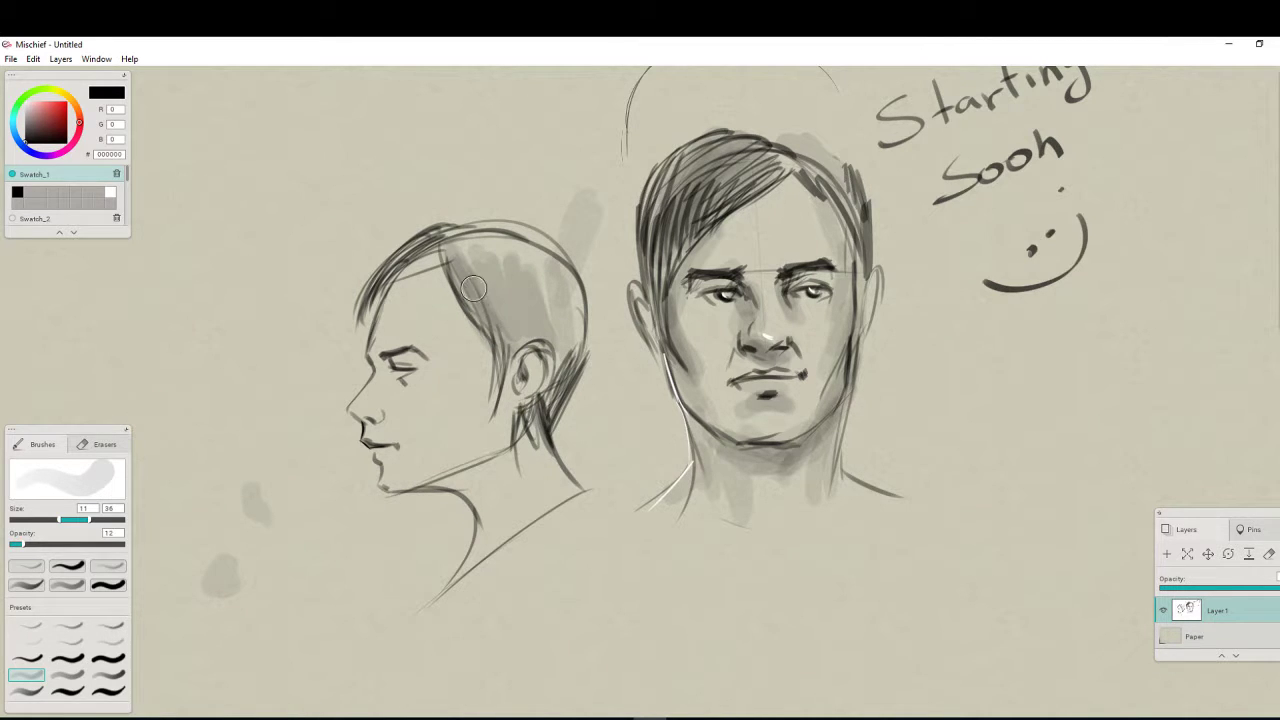
# Paint dark strands over the profile's side hair, sideburn, fringe and crown with the brush at maximum size 28 and 74 opacity
pyautogui.click(108, 673)
pyautogui.moveTo(176, 597); pyautogui.dragTo(196, 630)
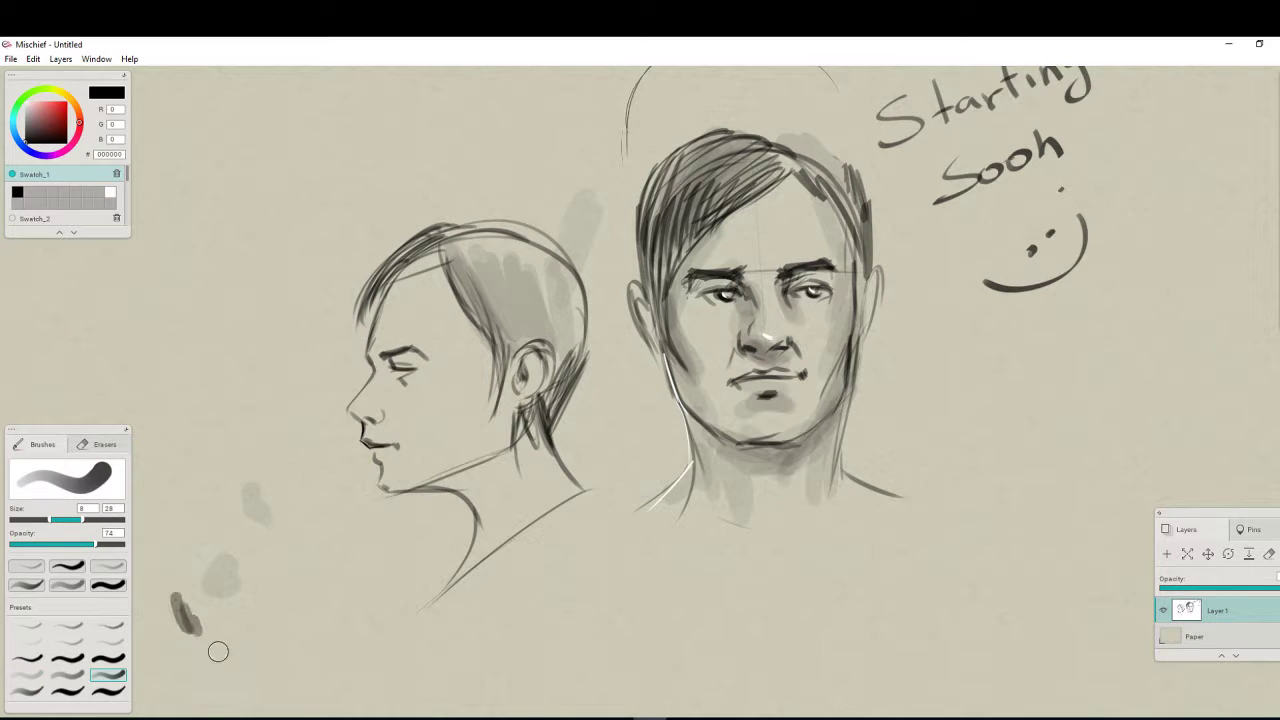
pyautogui.moveTo(455, 248)
pyautogui.mouseDown()
pyautogui.moveTo(472, 300)
pyautogui.moveTo(511, 338)
pyautogui.moveTo(528, 300)
pyautogui.moveTo(560, 310)
pyautogui.moveTo(574, 343)
pyautogui.moveTo(565, 373)
pyautogui.mouseUp()
pyautogui.moveTo(508, 332); pyautogui.dragTo(497, 400)
pyautogui.moveTo(463, 238)
pyautogui.mouseDown()
pyautogui.moveTo(500, 256)
pyautogui.moveTo(364, 300)
pyautogui.mouseUp()
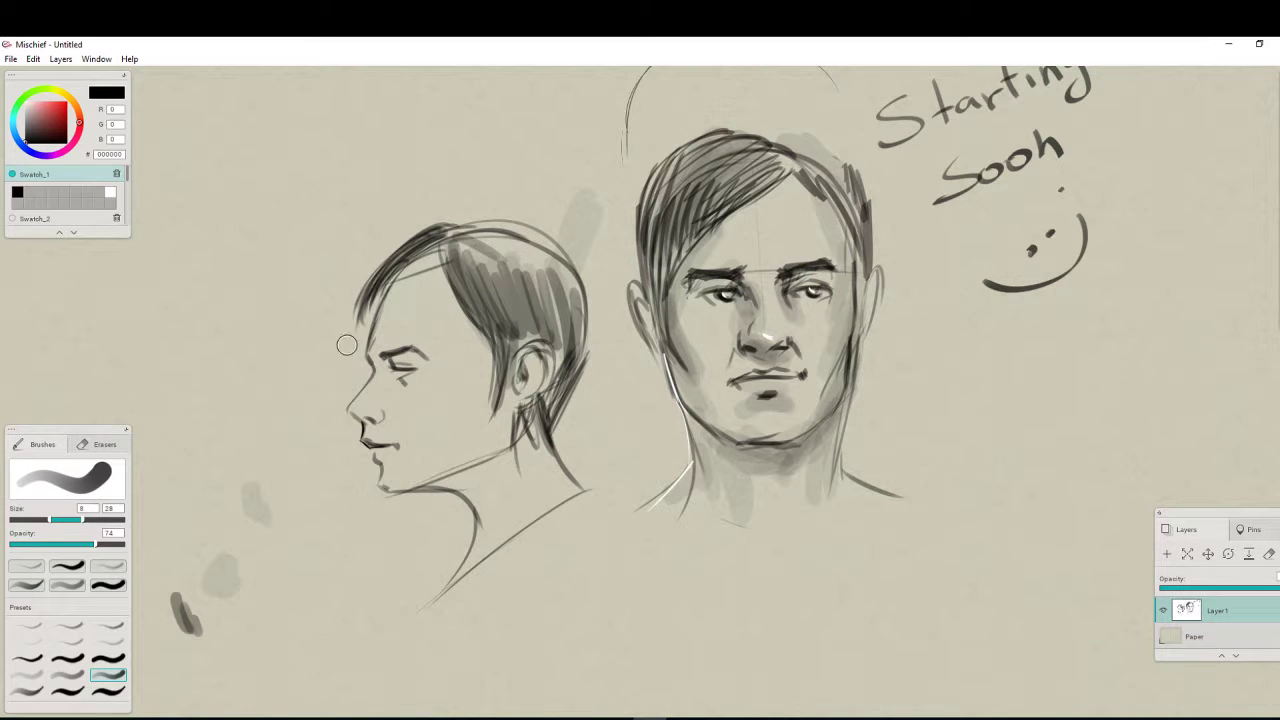
pyautogui.moveTo(480, 232)
pyautogui.mouseDown()
pyautogui.moveTo(472, 255)
pyautogui.moveTo(570, 285)
pyautogui.mouseUp()
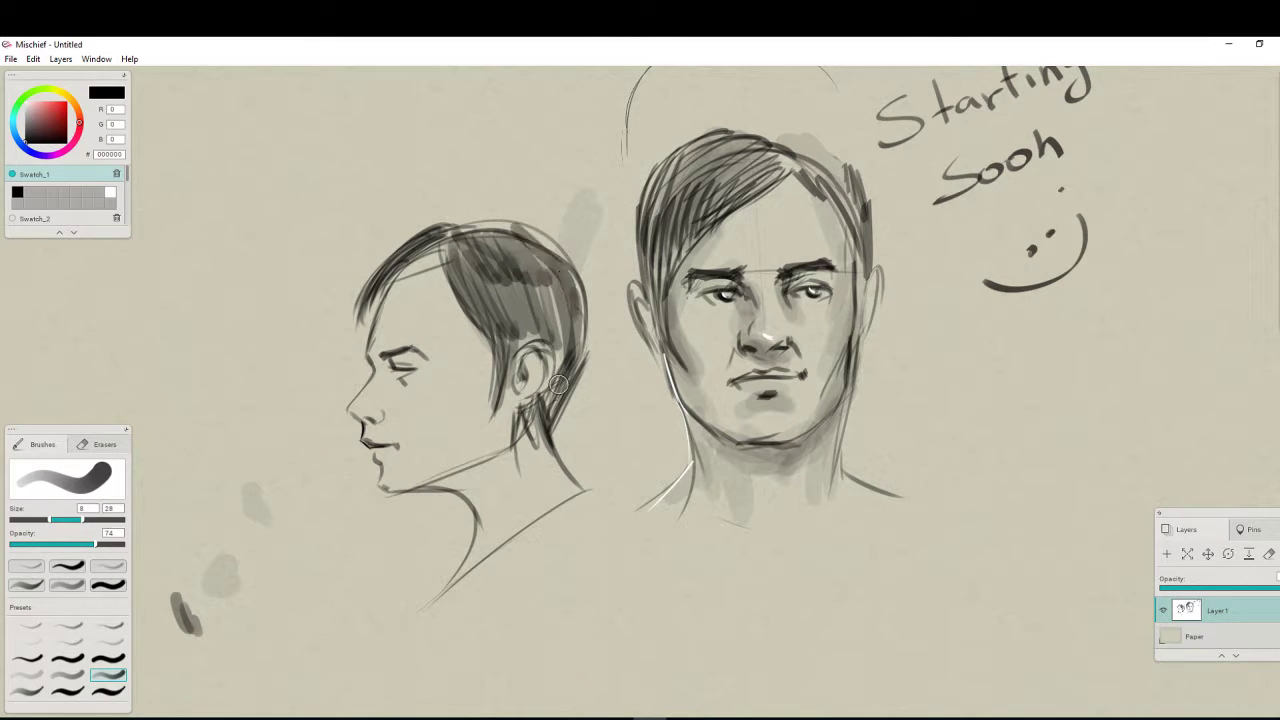
# Test a medium brush beside the drawing, then blend tone into the profile's hair with the soft brush at 12 opacity
pyautogui.click(66, 674)
pyautogui.moveTo(350, 537); pyautogui.dragTo(354, 580)
pyautogui.click(26, 674)
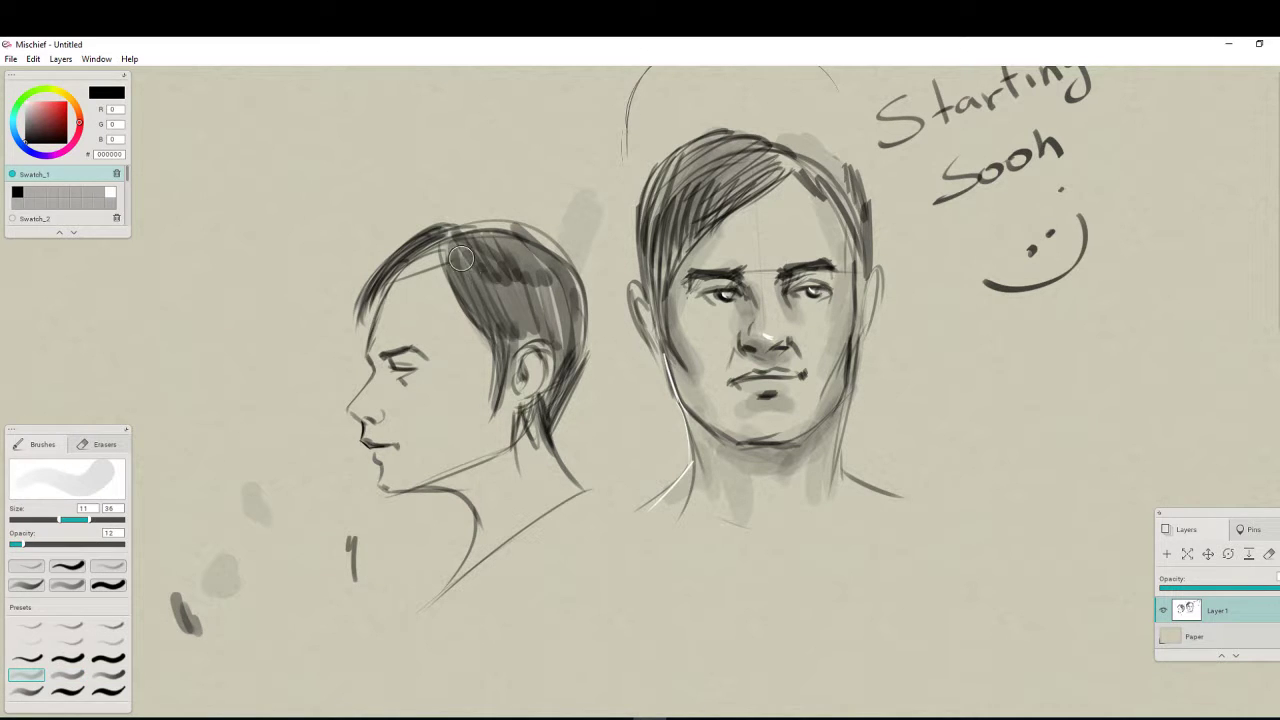
pyautogui.moveTo(526, 345)
pyautogui.mouseDown()
pyautogui.moveTo(519, 388)
pyautogui.moveTo(570, 324)
pyautogui.moveTo(498, 235)
pyautogui.moveTo(572, 307)
pyautogui.moveTo(489, 250)
pyautogui.mouseUp()
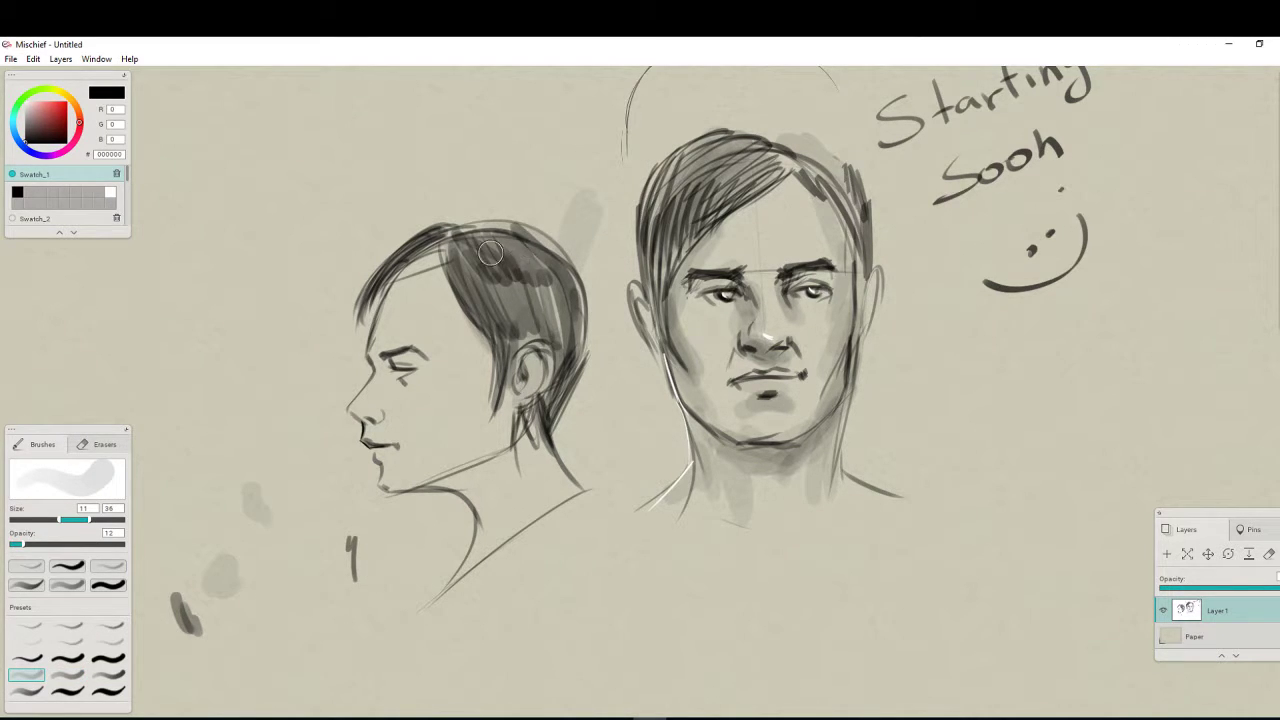
# Extend the back of the profile's hair and refine its temple and sideburn with the size 3 brush at 80 opacity
pyautogui.click(26, 690)
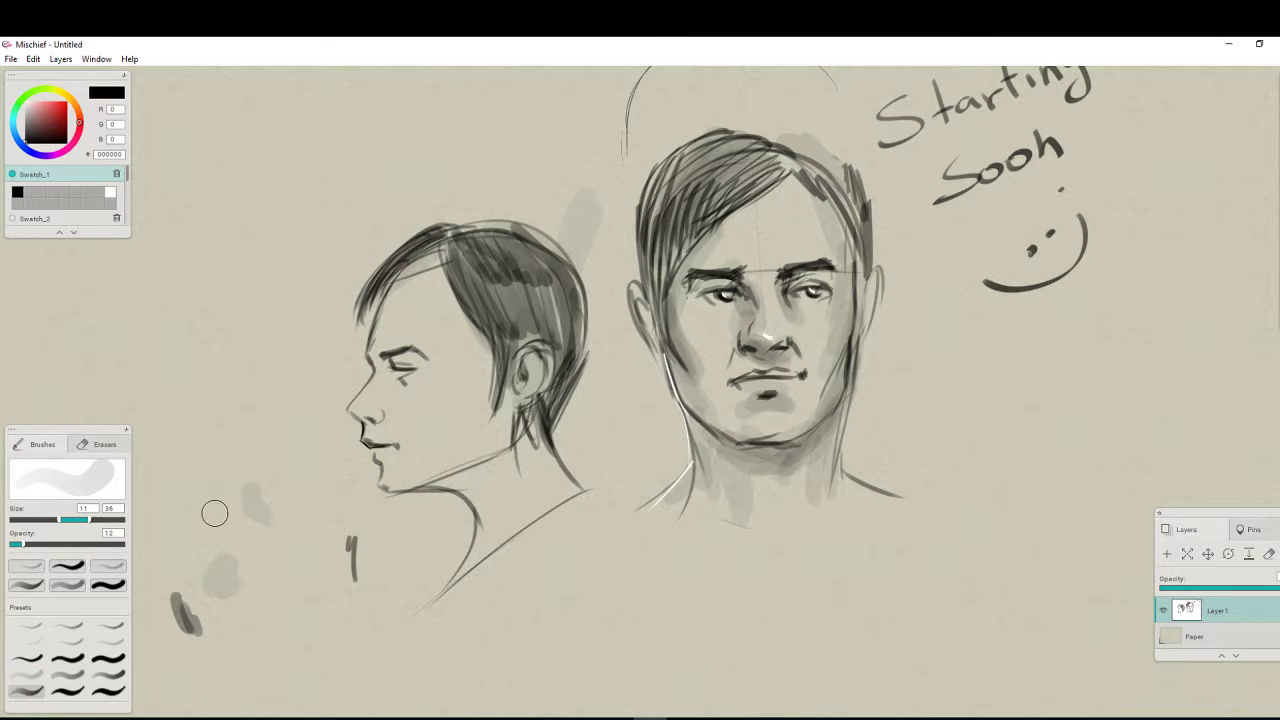
pyautogui.click(185, 585)
pyautogui.click(28, 676)
pyautogui.click(40, 690)
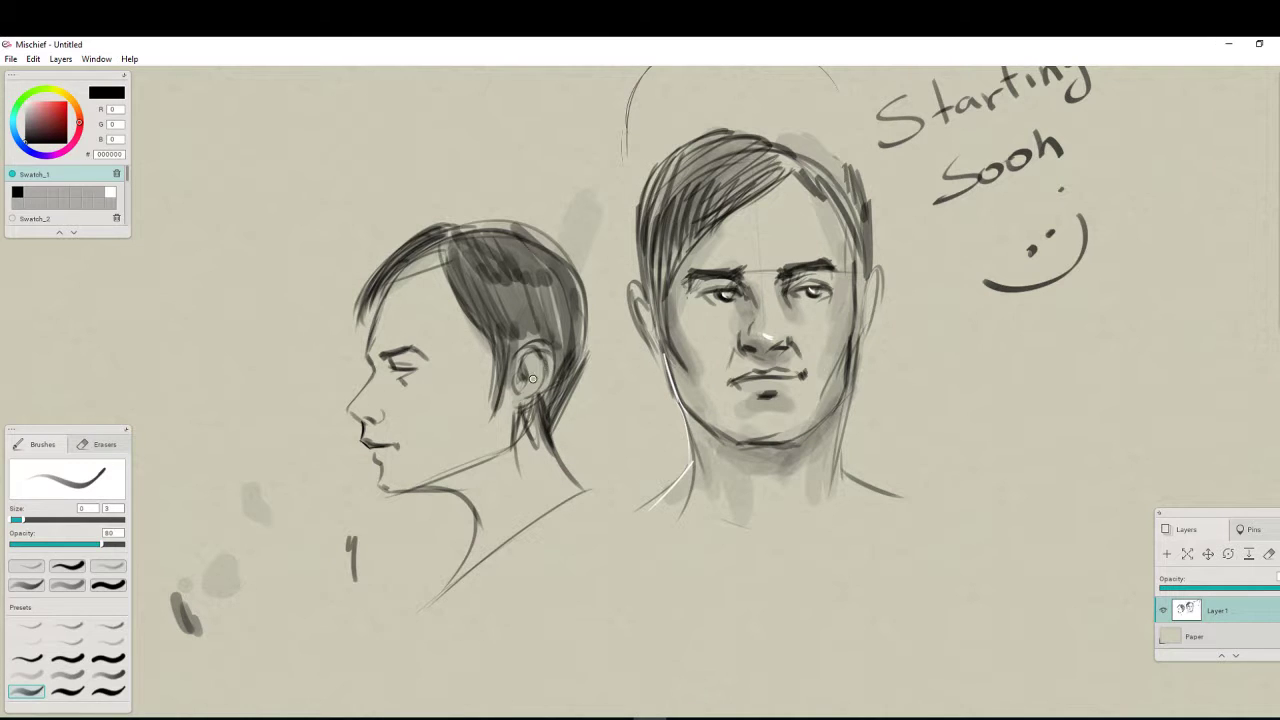
pyautogui.moveTo(589, 370); pyautogui.dragTo(552, 431)
pyautogui.moveTo(586, 374)
pyautogui.mouseDown()
pyautogui.moveTo(558, 418)
pyautogui.moveTo(596, 357)
pyautogui.mouseUp()
pyautogui.moveTo(576, 280); pyautogui.dragTo(592, 370)
pyautogui.moveTo(446, 245); pyautogui.dragTo(508, 360)
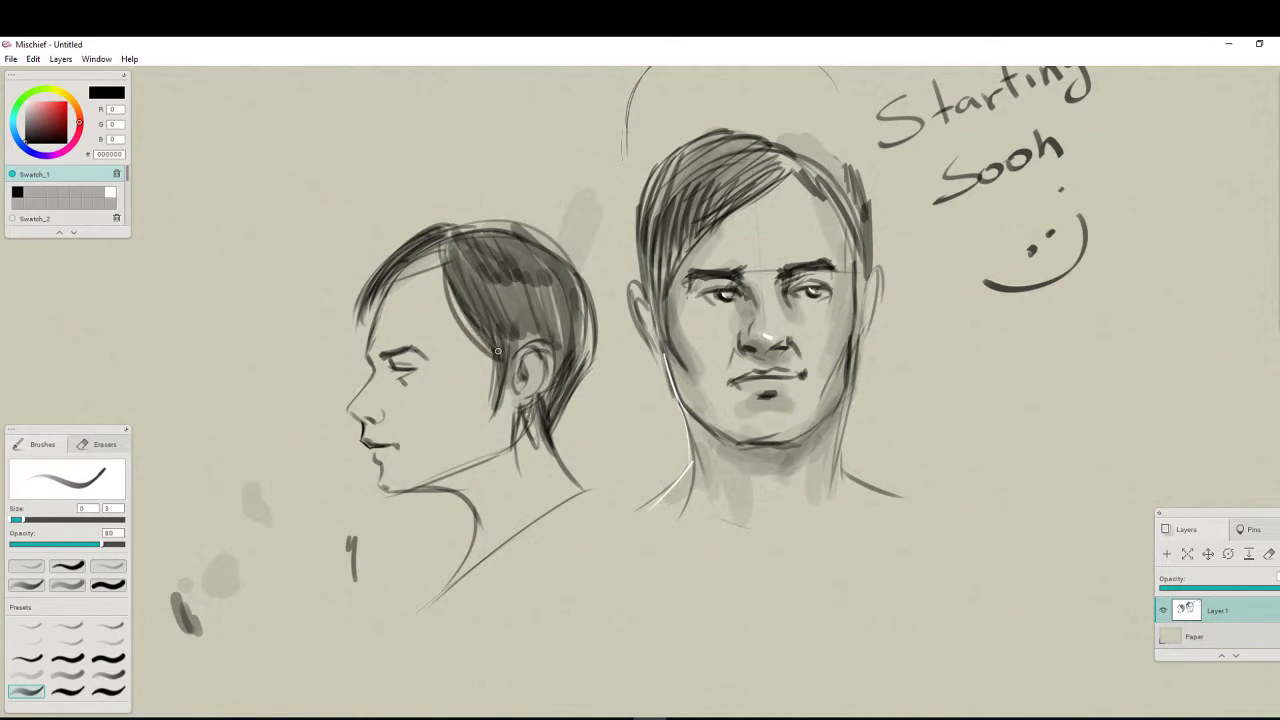
pyautogui.moveTo(460, 295); pyautogui.dragTo(487, 364)
pyautogui.moveTo(520, 385)
pyautogui.mouseDown()
pyautogui.moveTo(523, 360)
pyautogui.moveTo(524, 440)
pyautogui.mouseUp()
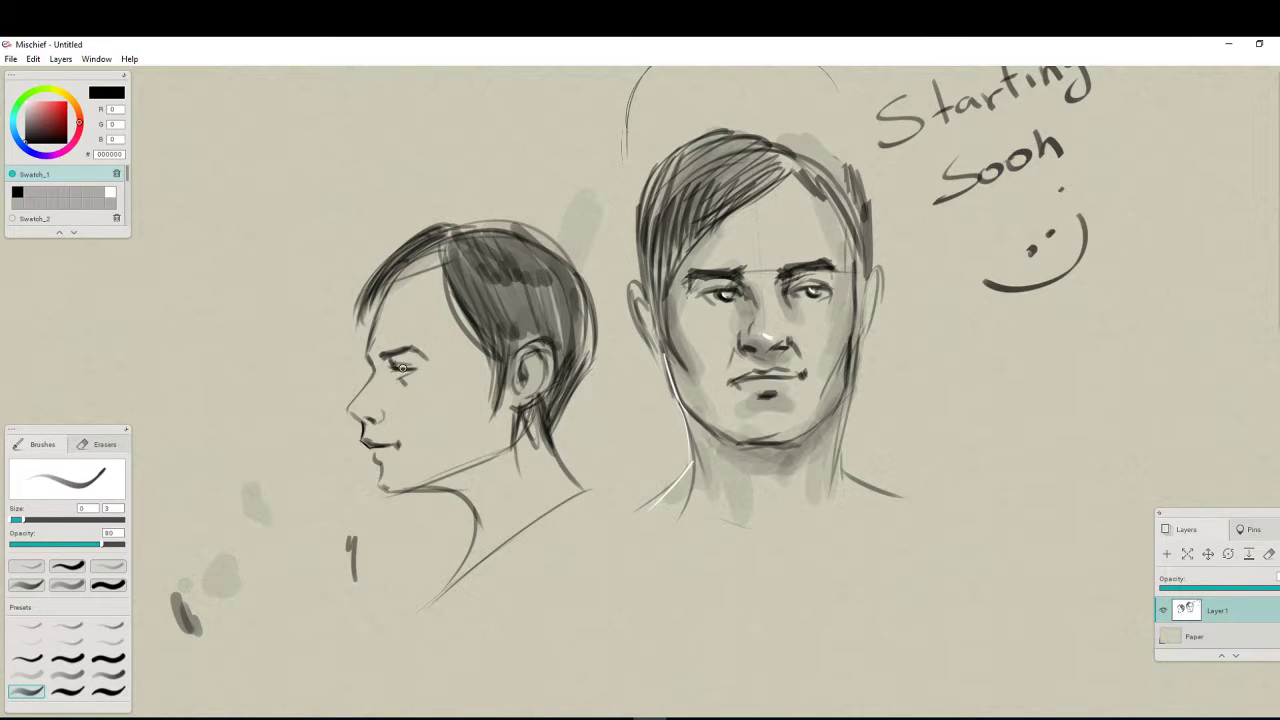
# Darken the profile's eyebrow and add longer strands to the fringe over the forehead
pyautogui.moveTo(385, 357); pyautogui.dragTo(430, 359)
pyautogui.moveTo(443, 243); pyautogui.dragTo(357, 328)
pyautogui.moveTo(416, 259); pyautogui.dragTo(360, 356)
pyautogui.moveTo(386, 283); pyautogui.dragTo(364, 348)
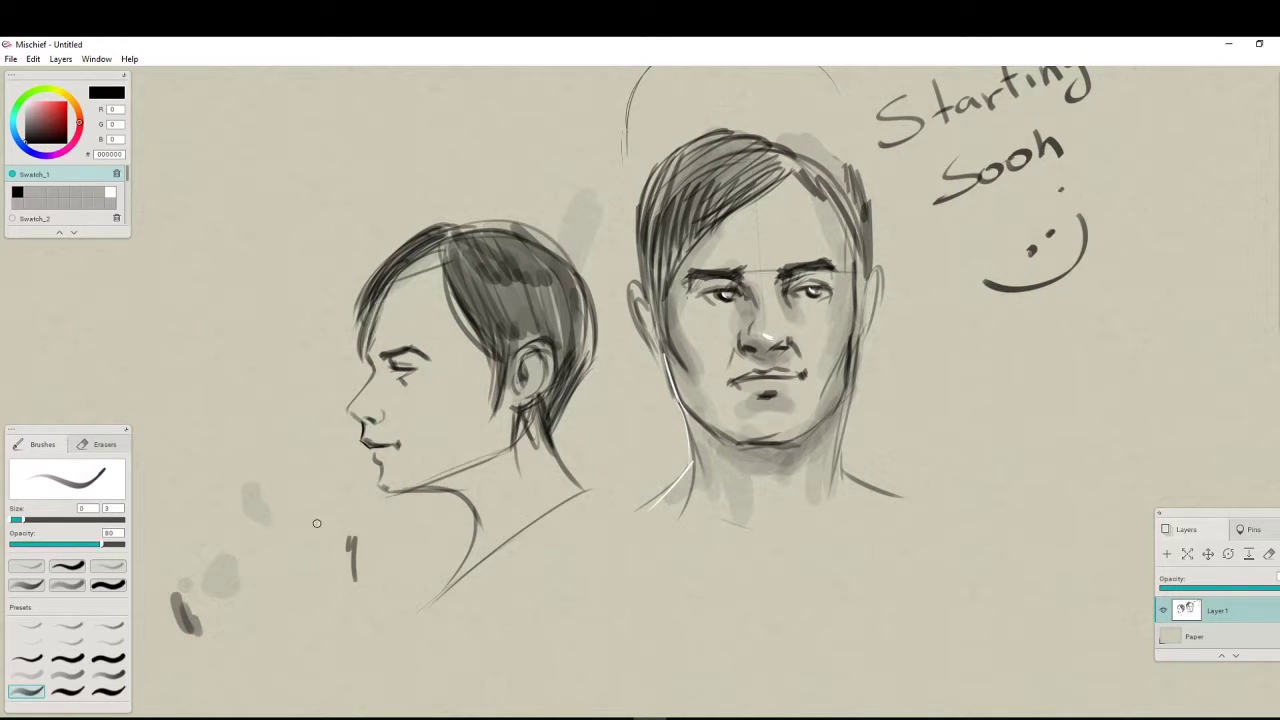
# Darken the profile's nape and back of the neck, and build out the hair contour along the crown and back
pyautogui.moveTo(585, 354); pyautogui.dragTo(552, 427)
pyautogui.moveTo(594, 342)
pyautogui.mouseDown()
pyautogui.moveTo(550, 423)
pyautogui.moveTo(579, 482)
pyautogui.mouseUp()
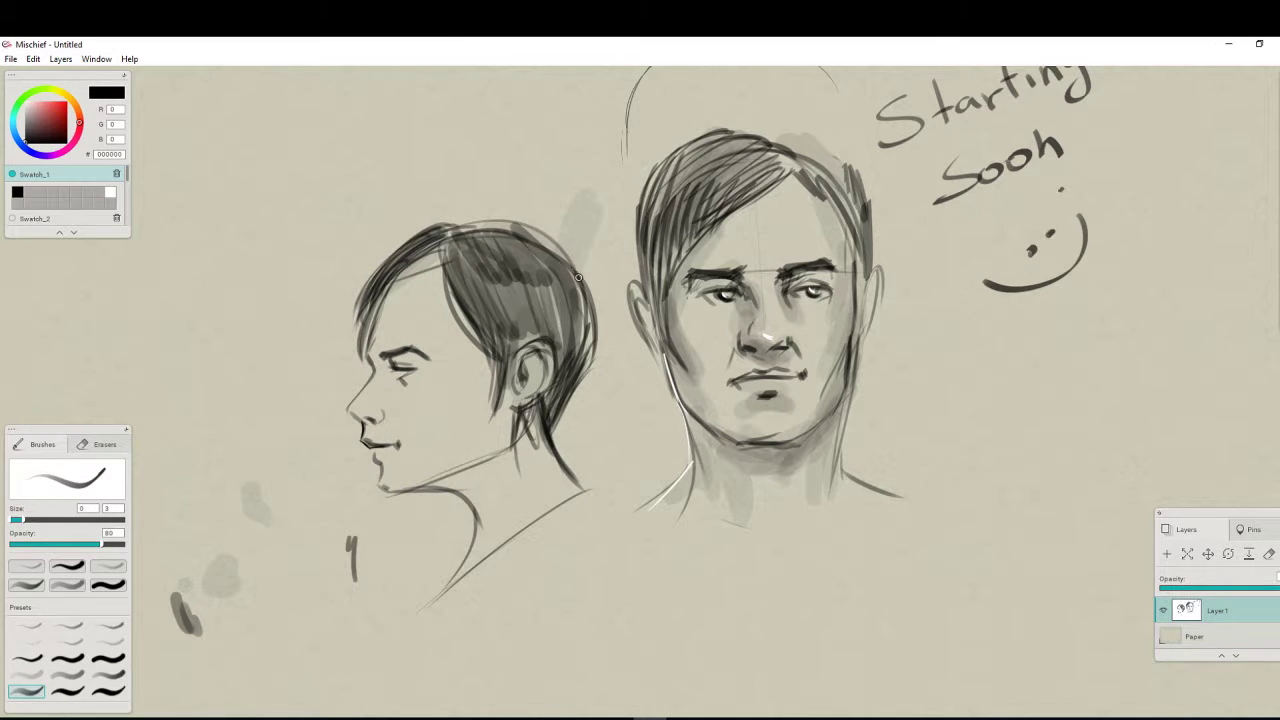
pyautogui.moveTo(567, 261)
pyautogui.mouseDown()
pyautogui.moveTo(591, 359)
pyautogui.moveTo(593, 347)
pyautogui.mouseUp()
pyautogui.moveTo(498, 224)
pyautogui.mouseDown()
pyautogui.moveTo(582, 282)
pyautogui.moveTo(545, 246)
pyautogui.mouseUp()
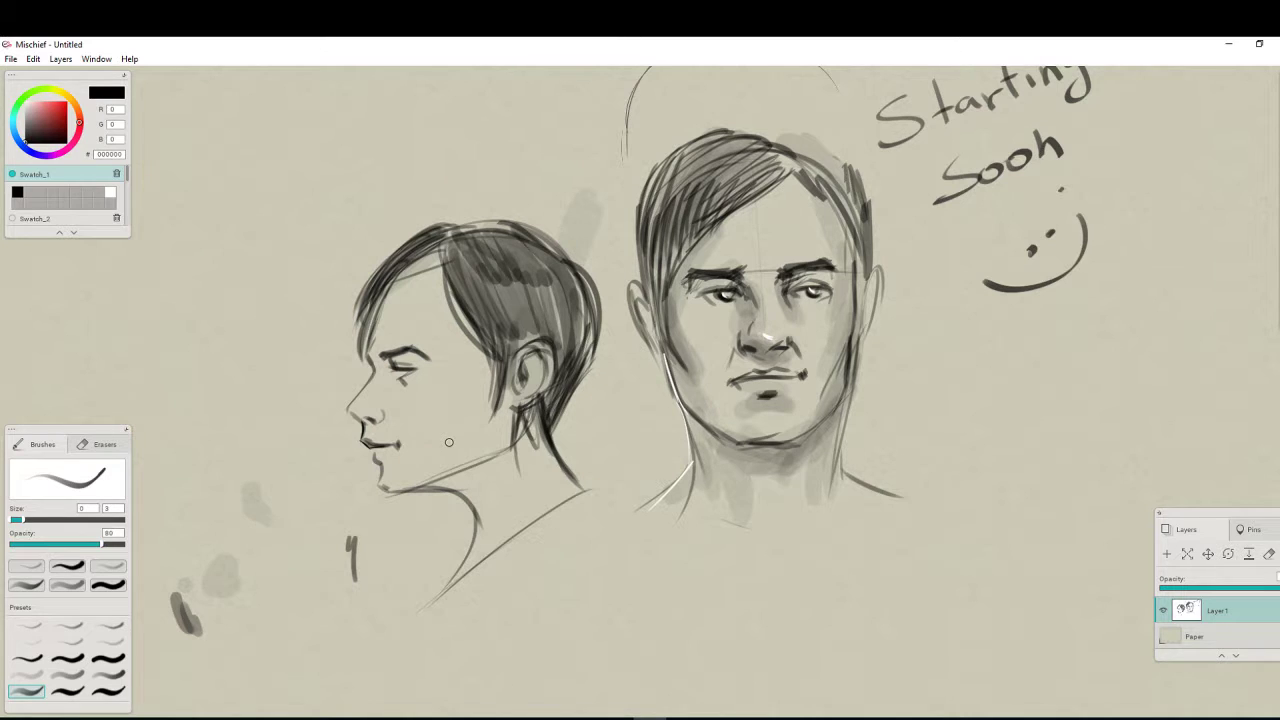
# Reinforce the profile's jaw and throat lines, then lay a background tone around the profile with the soft brush at 12 opacity
pyautogui.moveTo(510, 412)
pyautogui.mouseDown()
pyautogui.moveTo(505, 452)
pyautogui.moveTo(478, 460)
pyautogui.mouseUp()
pyautogui.moveTo(406, 489); pyautogui.dragTo(466, 506)
pyautogui.click(26, 673)
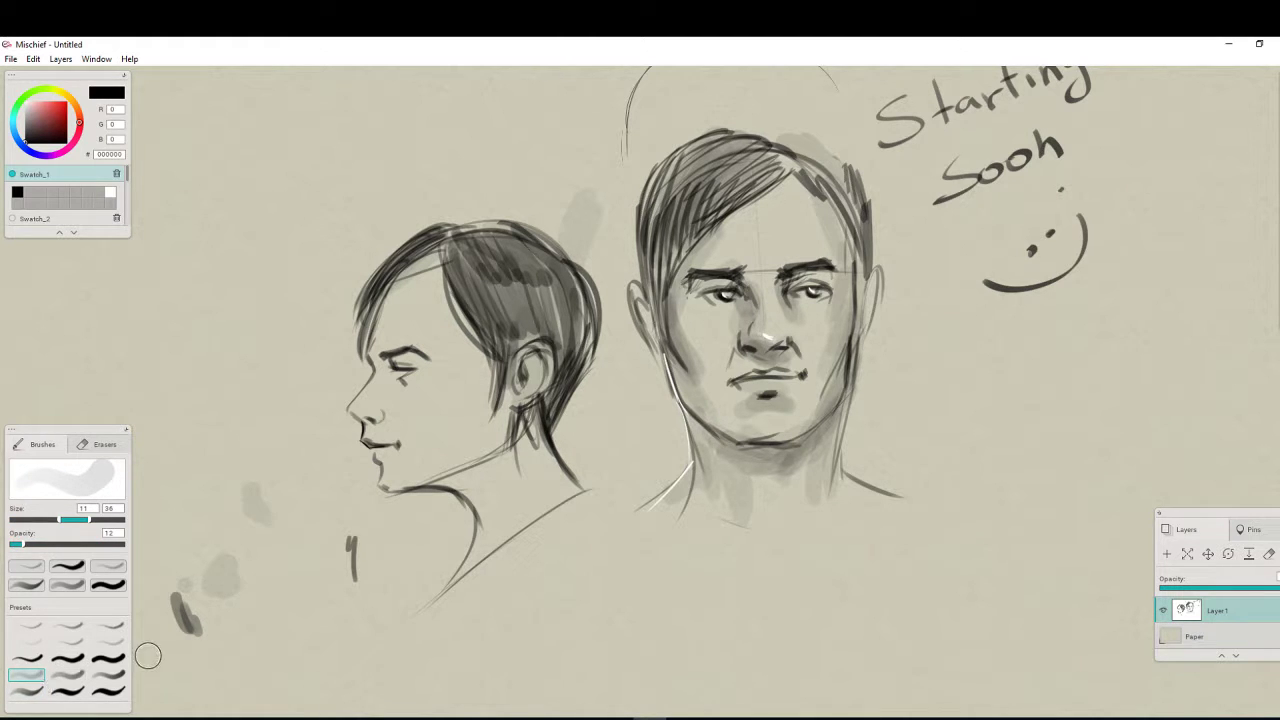
pyautogui.moveTo(396, 508)
pyautogui.mouseDown()
pyautogui.moveTo(456, 499)
pyautogui.moveTo(454, 563)
pyautogui.moveTo(427, 517)
pyautogui.moveTo(372, 564)
pyautogui.moveTo(343, 413)
pyautogui.moveTo(375, 255)
pyautogui.moveTo(323, 493)
pyautogui.moveTo(339, 586)
pyautogui.moveTo(398, 533)
pyautogui.moveTo(450, 515)
pyautogui.moveTo(419, 613)
pyautogui.moveTo(449, 528)
pyautogui.moveTo(420, 557)
pyautogui.mouseUp()
pyautogui.moveTo(571, 392)
pyautogui.mouseDown()
pyautogui.moveTo(586, 438)
pyautogui.moveTo(562, 446)
pyautogui.moveTo(607, 320)
pyautogui.moveTo(600, 225)
pyautogui.moveTo(486, 196)
pyautogui.moveTo(645, 230)
pyautogui.moveTo(562, 418)
pyautogui.moveTo(575, 495)
pyautogui.moveTo(662, 511)
pyautogui.moveTo(725, 479)
pyautogui.mouseUp()
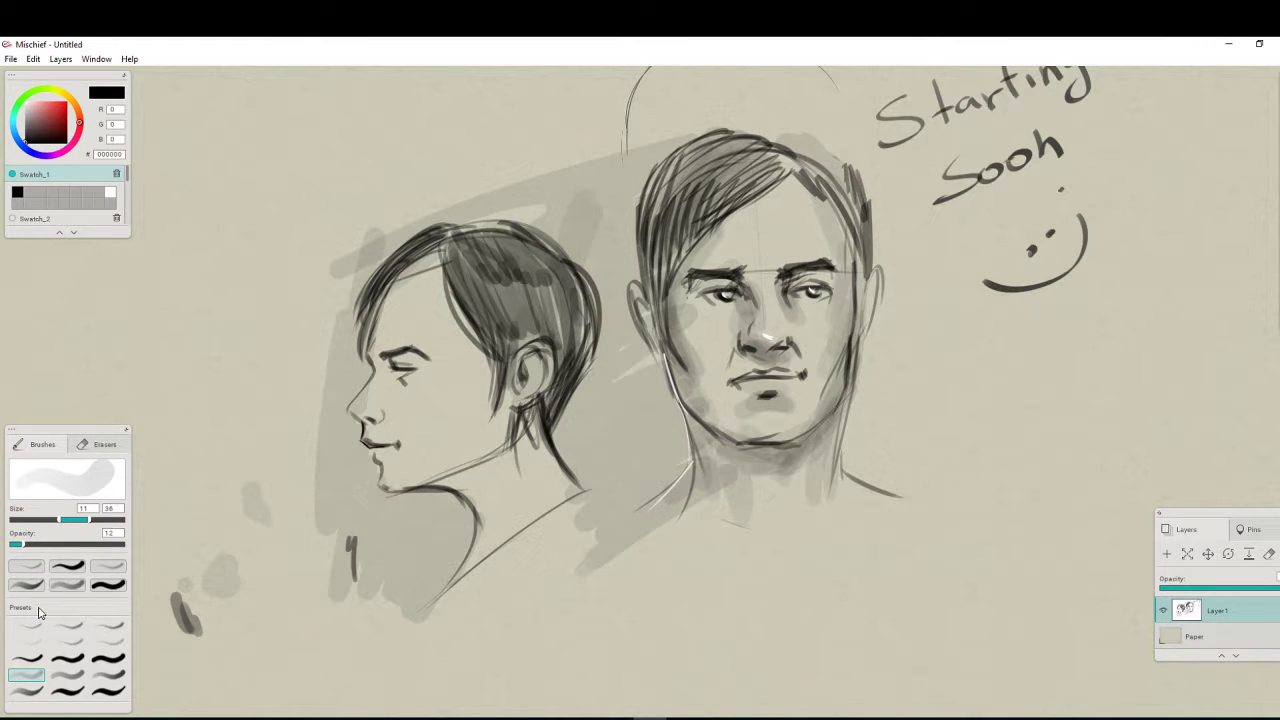
# Add white highlights to the profile's nose, cheek and ear with the size 3 brush at 80 opacity, then restore black
pyautogui.click(26, 658)
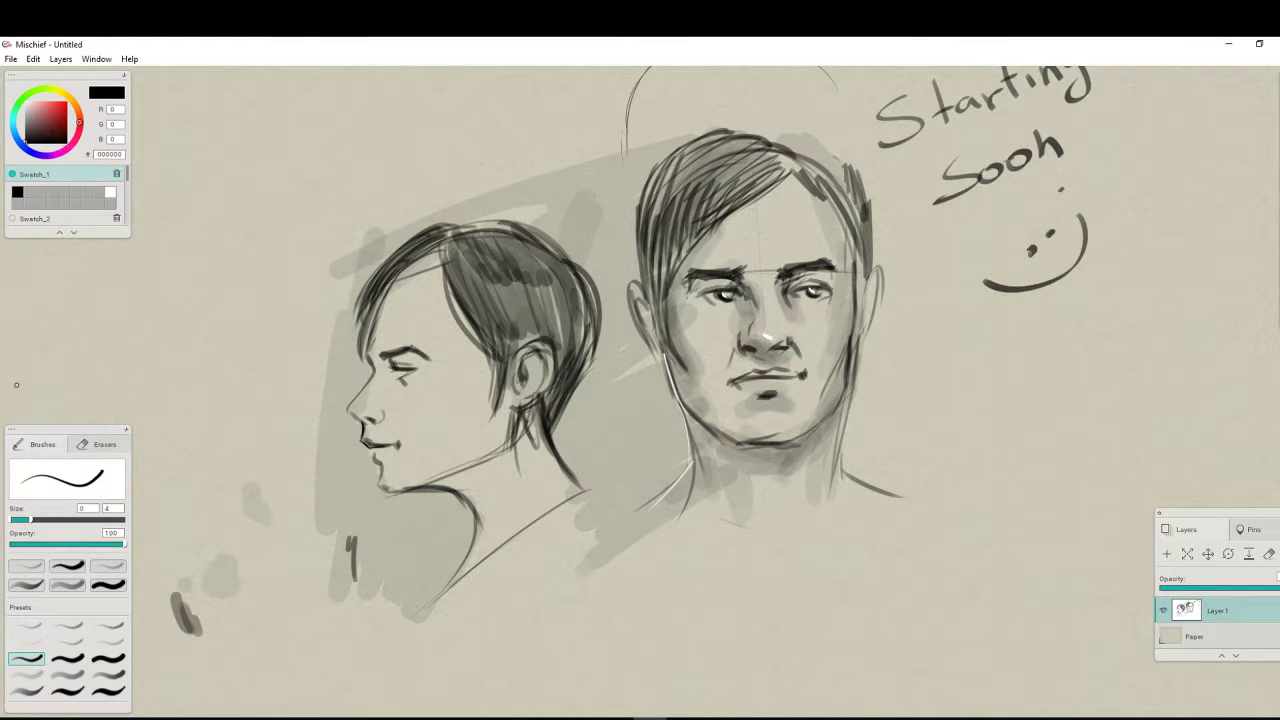
pyautogui.click(40, 675)
pyautogui.click(30, 692)
pyautogui.click(26, 101)
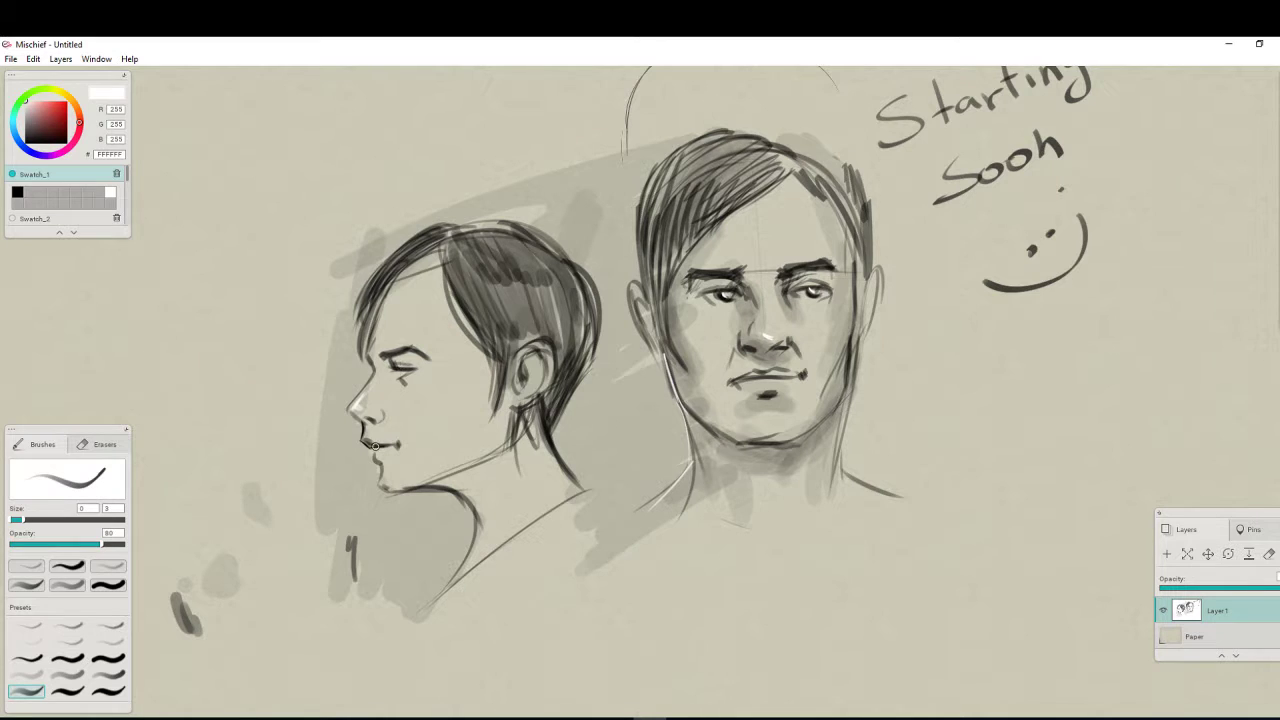
pyautogui.moveTo(547, 347); pyautogui.dragTo(549, 373)
pyautogui.moveTo(34, 128); pyautogui.dragTo(28, 160)
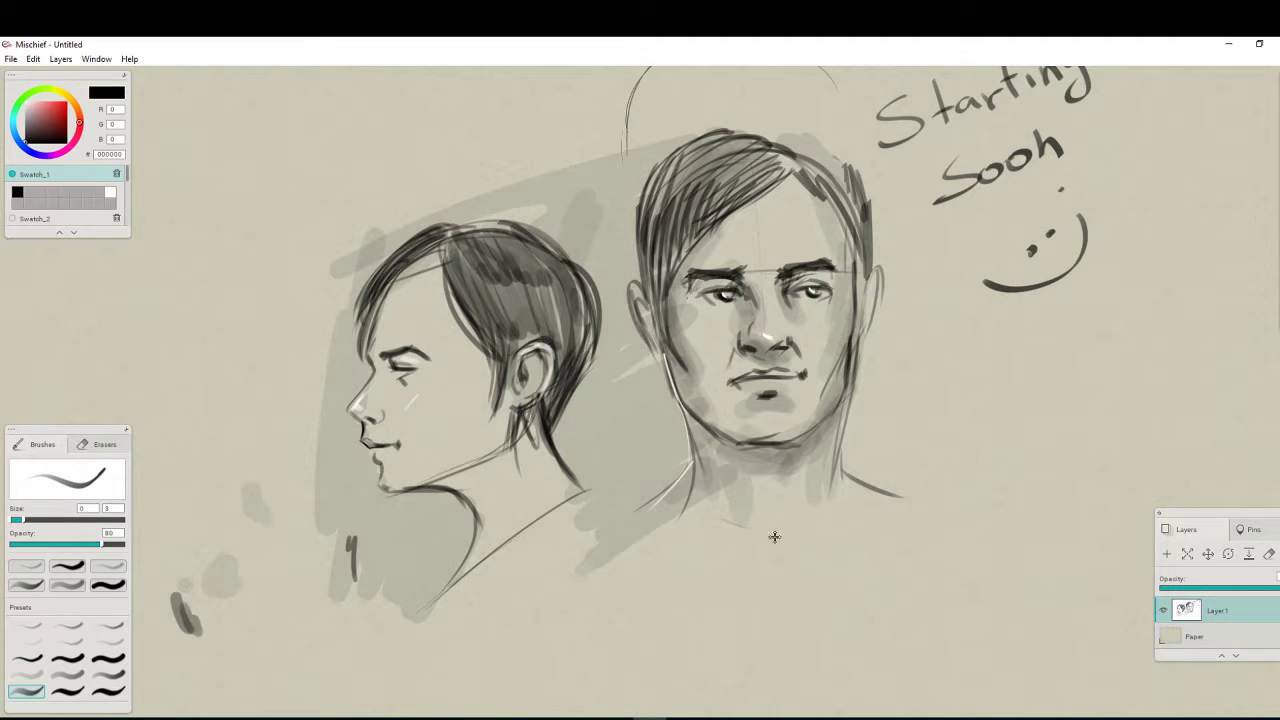
# Erase the handwritten "Starting Soon" note and smiley beside the front view, then return to the brush
pyautogui.moveTo(728, 475)
pyautogui.mouseDown()
pyautogui.moveTo(478, 439)
pyautogui.moveTo(444, 525)
pyautogui.moveTo(399, 545)
pyautogui.mouseUp()
pyautogui.press('e')
pyautogui.moveTo(785, 325)
pyautogui.mouseDown()
pyautogui.moveTo(720, 382)
pyautogui.moveTo(734, 200)
pyautogui.moveTo(635, 217)
pyautogui.moveTo(607, 144)
pyautogui.moveTo(618, 182)
pyautogui.moveTo(659, 158)
pyautogui.moveTo(799, 139)
pyautogui.moveTo(695, 81)
pyautogui.mouseUp()
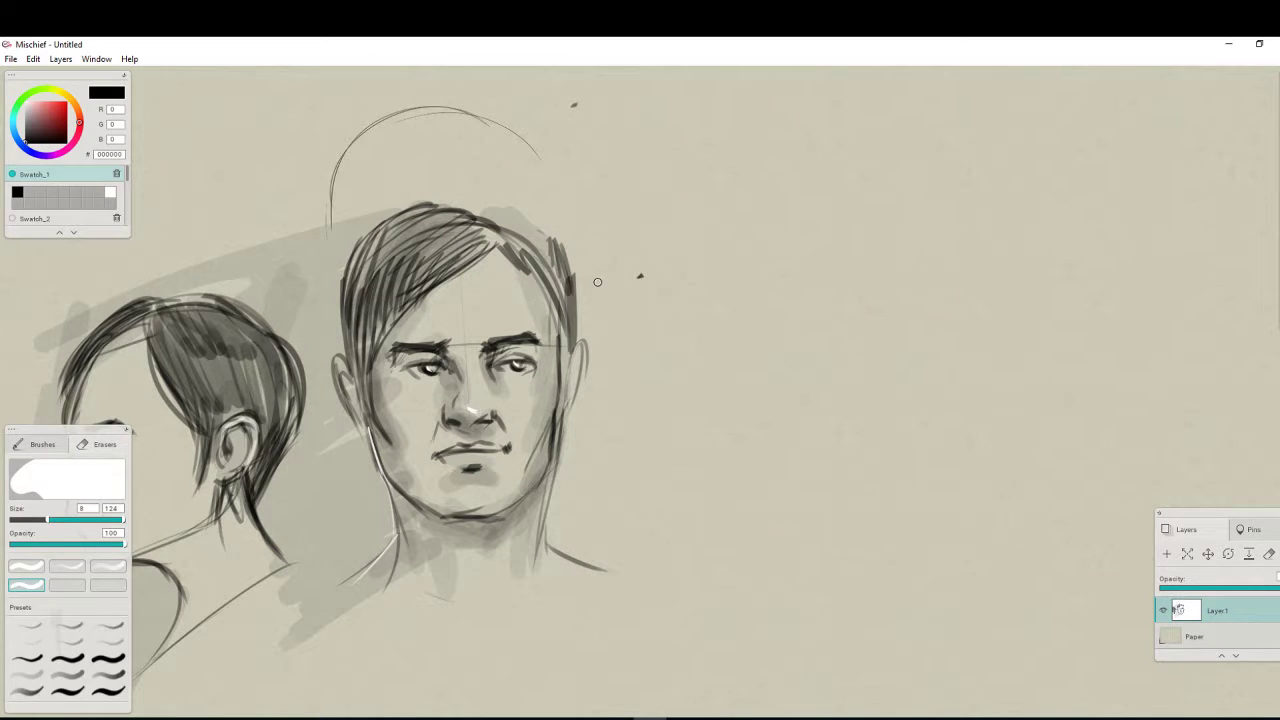
pyautogui.press('b')
pyautogui.press('e')
pyautogui.press('b')
# Strengthen the profile's fringe strands, the hairline down to the temple, and the lines around the ear
pyautogui.moveTo(469, 579)
pyautogui.mouseDown()
pyautogui.moveTo(640, 420)
pyautogui.moveTo(1087, 440)
pyautogui.mouseUp()
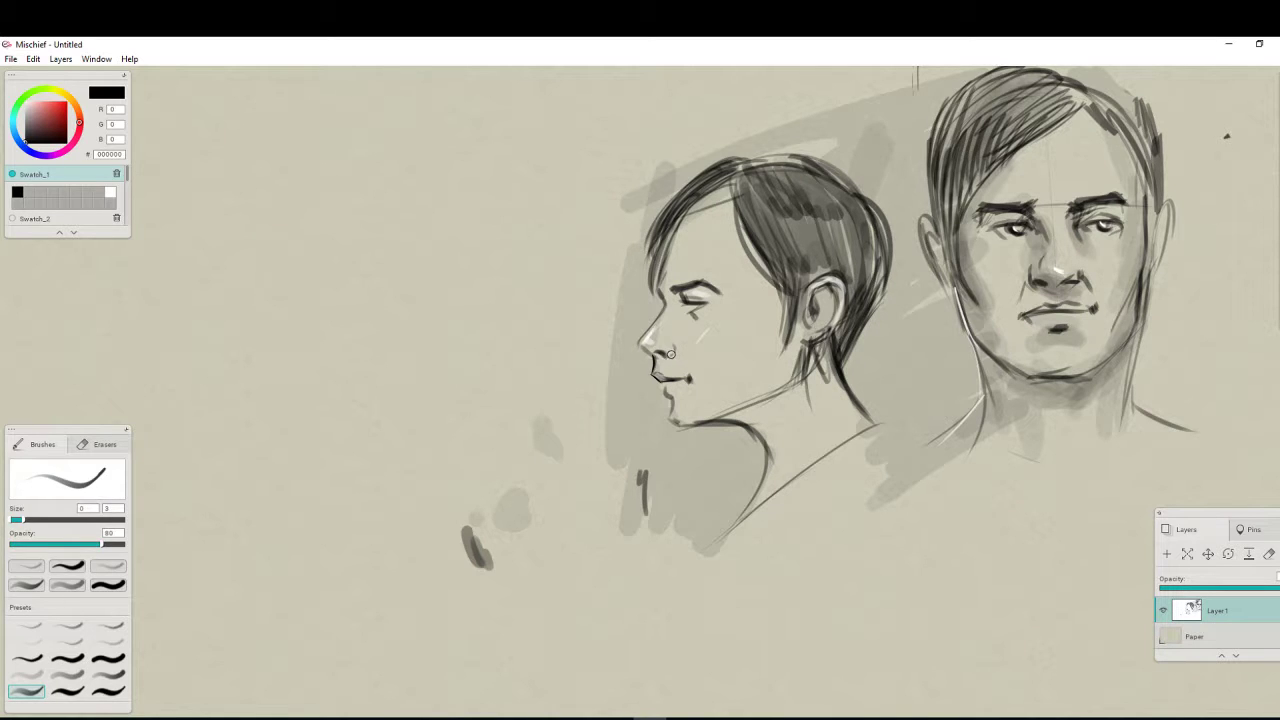
pyautogui.moveTo(730, 179)
pyautogui.mouseDown()
pyautogui.moveTo(646, 234)
pyautogui.moveTo(724, 188)
pyautogui.moveTo(647, 258)
pyautogui.moveTo(724, 176)
pyautogui.moveTo(642, 278)
pyautogui.mouseUp()
pyautogui.moveTo(692, 192); pyautogui.dragTo(647, 291)
pyautogui.moveTo(720, 172)
pyautogui.mouseDown()
pyautogui.moveTo(645, 282)
pyautogui.moveTo(632, 280)
pyautogui.mouseUp()
pyautogui.moveTo(642, 228); pyautogui.dragTo(630, 282)
pyautogui.moveTo(734, 182)
pyautogui.mouseDown()
pyautogui.moveTo(780, 295)
pyautogui.moveTo(786, 283)
pyautogui.moveTo(790, 348)
pyautogui.mouseUp()
pyautogui.moveTo(804, 284)
pyautogui.mouseDown()
pyautogui.moveTo(841, 283)
pyautogui.moveTo(834, 341)
pyautogui.mouseUp()
pyautogui.moveTo(835, 332); pyautogui.dragTo(849, 388)
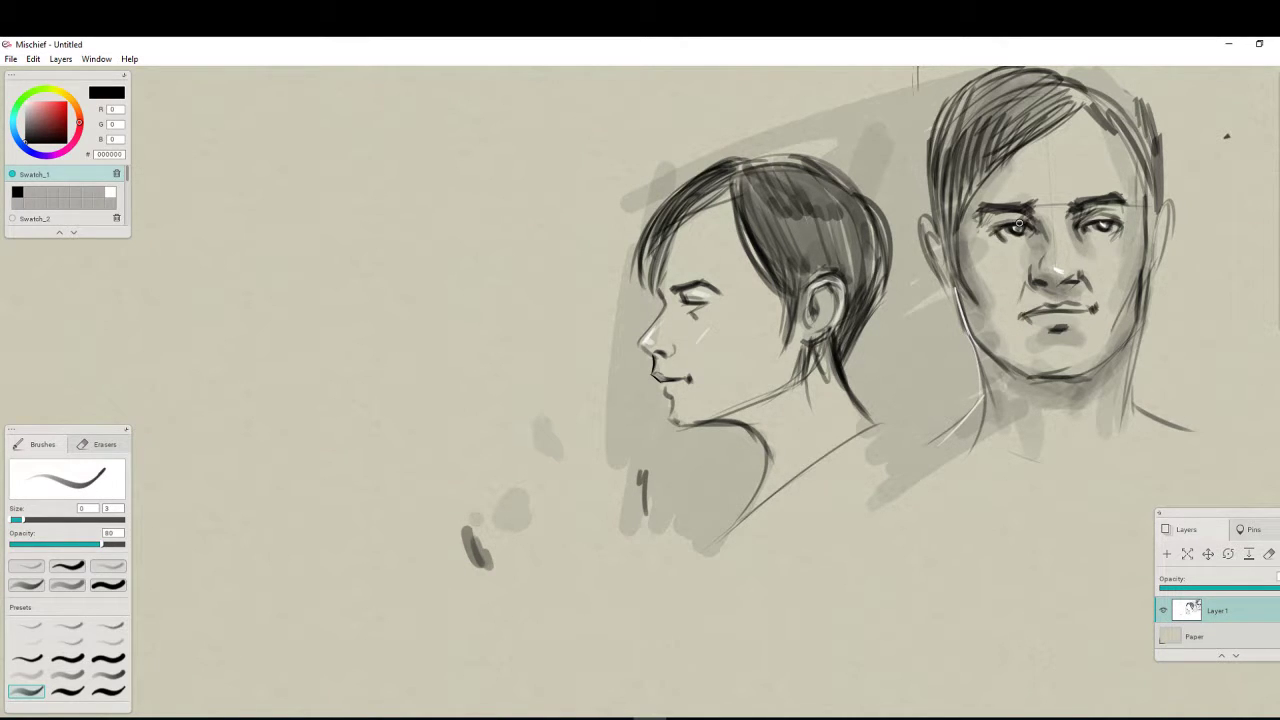
# Darken the front view's eyes, nose and lips, and reinforce the hair contour on the parting's shorter side
pyautogui.moveTo(1089, 222); pyautogui.dragTo(1126, 216)
pyautogui.moveTo(1030, 267)
pyautogui.mouseDown()
pyautogui.moveTo(1017, 317)
pyautogui.moveTo(1060, 304)
pyautogui.moveTo(1047, 291)
pyautogui.moveTo(1048, 306)
pyautogui.moveTo(1094, 308)
pyautogui.moveTo(1029, 315)
pyautogui.moveTo(1070, 305)
pyautogui.mouseUp()
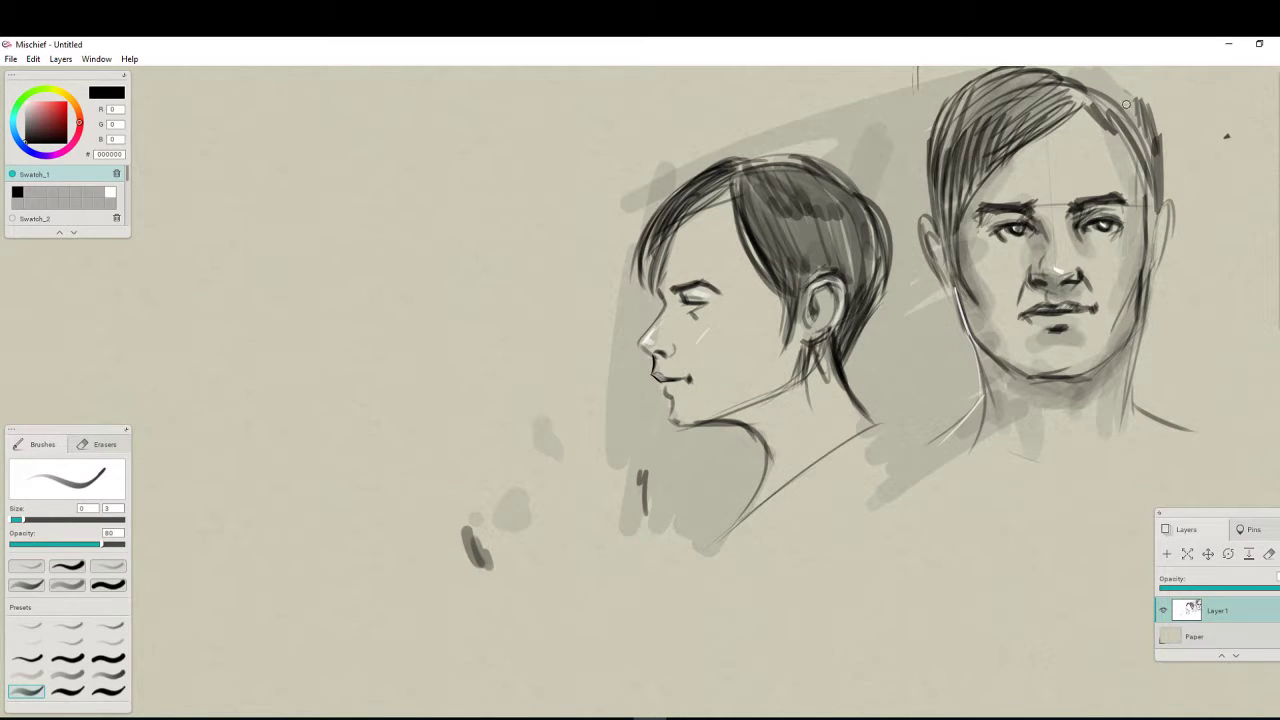
pyautogui.moveTo(1126, 104); pyautogui.dragTo(1148, 125)
pyautogui.moveTo(1105, 82); pyautogui.dragTo(1150, 138)
# Draw the front view's neck sides, a round shirt neckline, and an open jacket collar with converging front edges
pyautogui.moveTo(1153, 182)
pyautogui.mouseDown()
pyautogui.moveTo(1151, 276)
pyautogui.moveTo(1106, 355)
pyautogui.moveTo(1082, 475)
pyautogui.mouseUp()
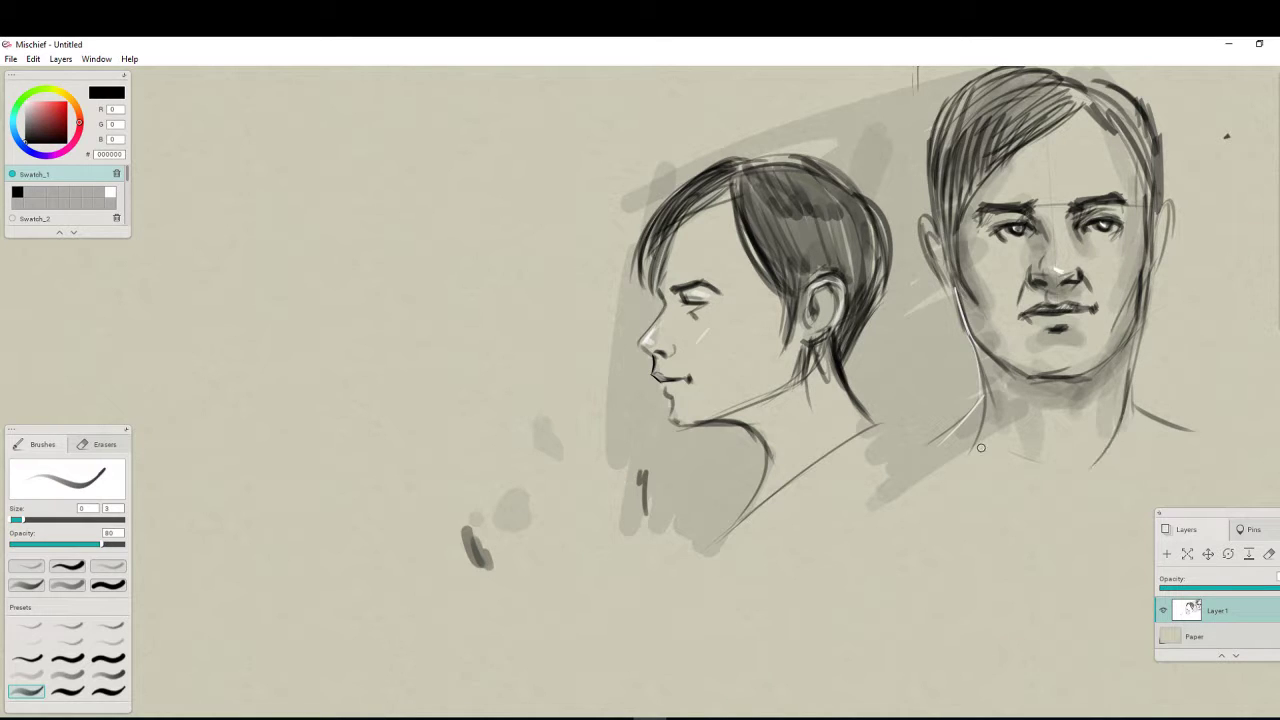
pyautogui.moveTo(981, 448)
pyautogui.mouseDown()
pyautogui.moveTo(1090, 465)
pyautogui.moveTo(1034, 484)
pyautogui.mouseUp()
pyautogui.moveTo(979, 362)
pyautogui.mouseDown()
pyautogui.moveTo(905, 420)
pyautogui.moveTo(926, 402)
pyautogui.moveTo(980, 436)
pyautogui.mouseUp()
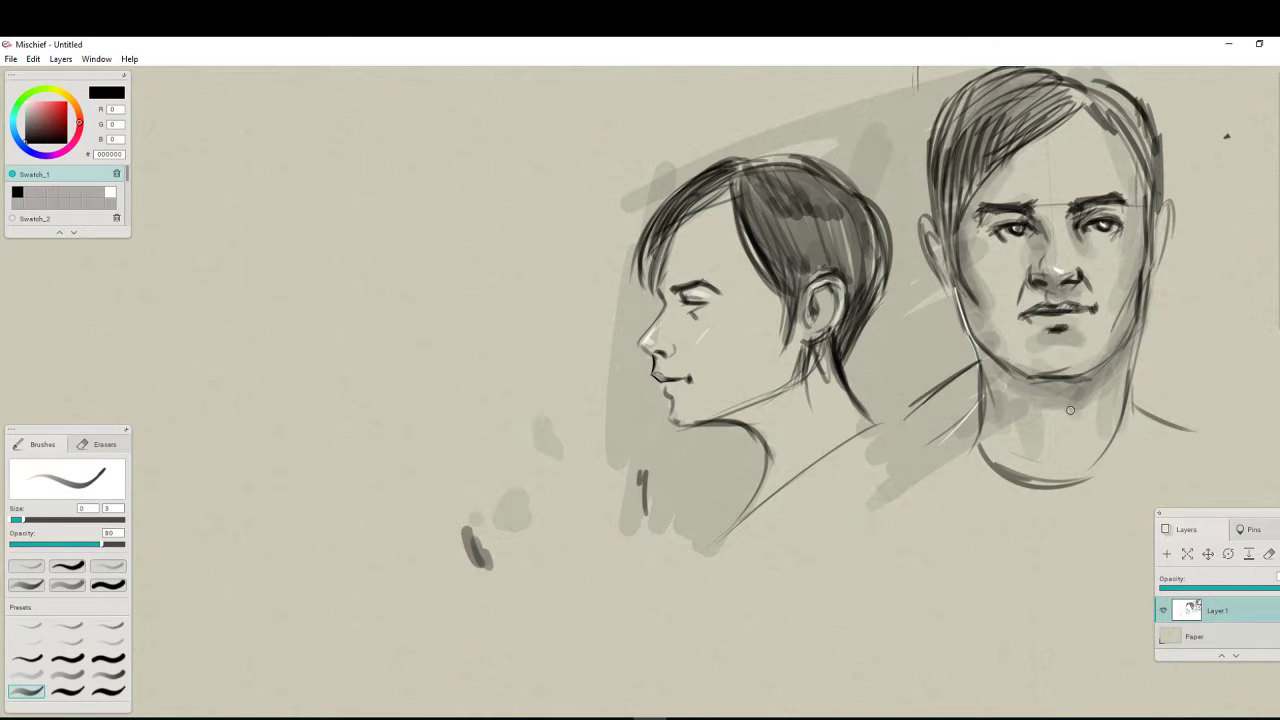
pyautogui.moveTo(1135, 342); pyautogui.dragTo(1204, 396)
pyautogui.moveTo(1203, 395); pyautogui.dragTo(1185, 437)
pyautogui.moveTo(916, 404); pyautogui.dragTo(942, 476)
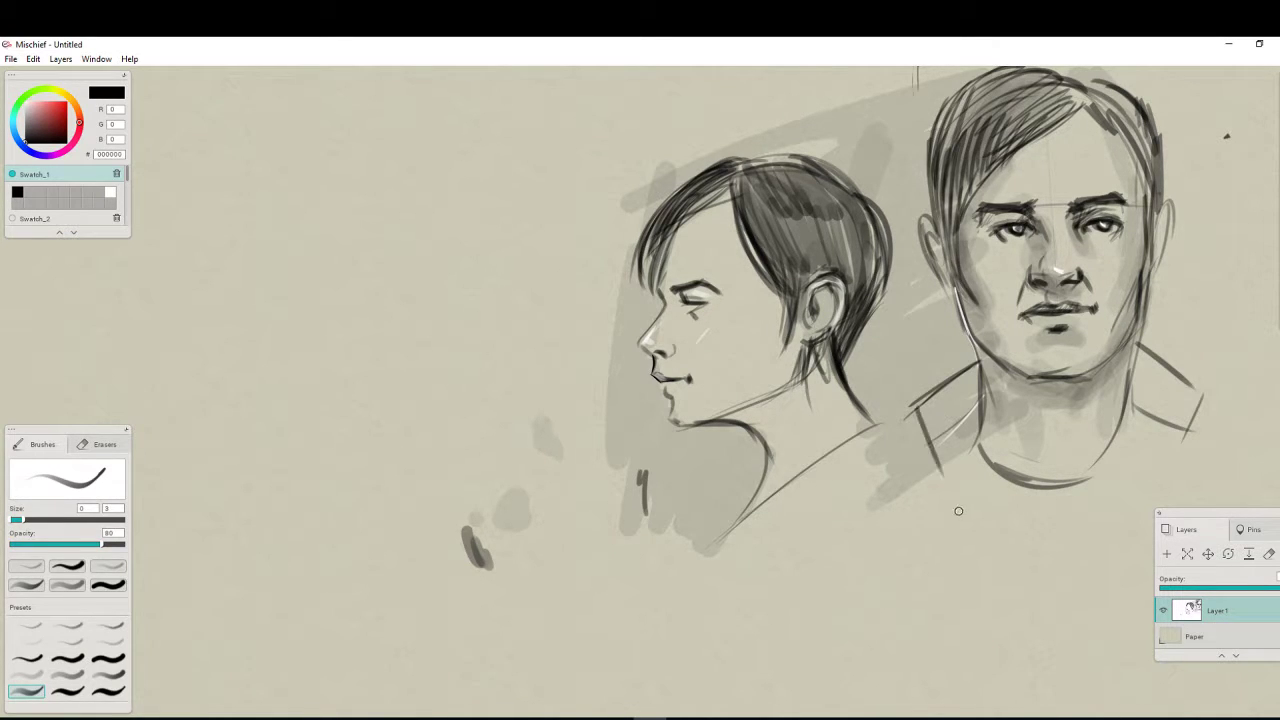
pyautogui.moveTo(1131, 386); pyautogui.dragTo(1061, 546)
pyautogui.moveTo(987, 441); pyautogui.dragTo(1038, 573)
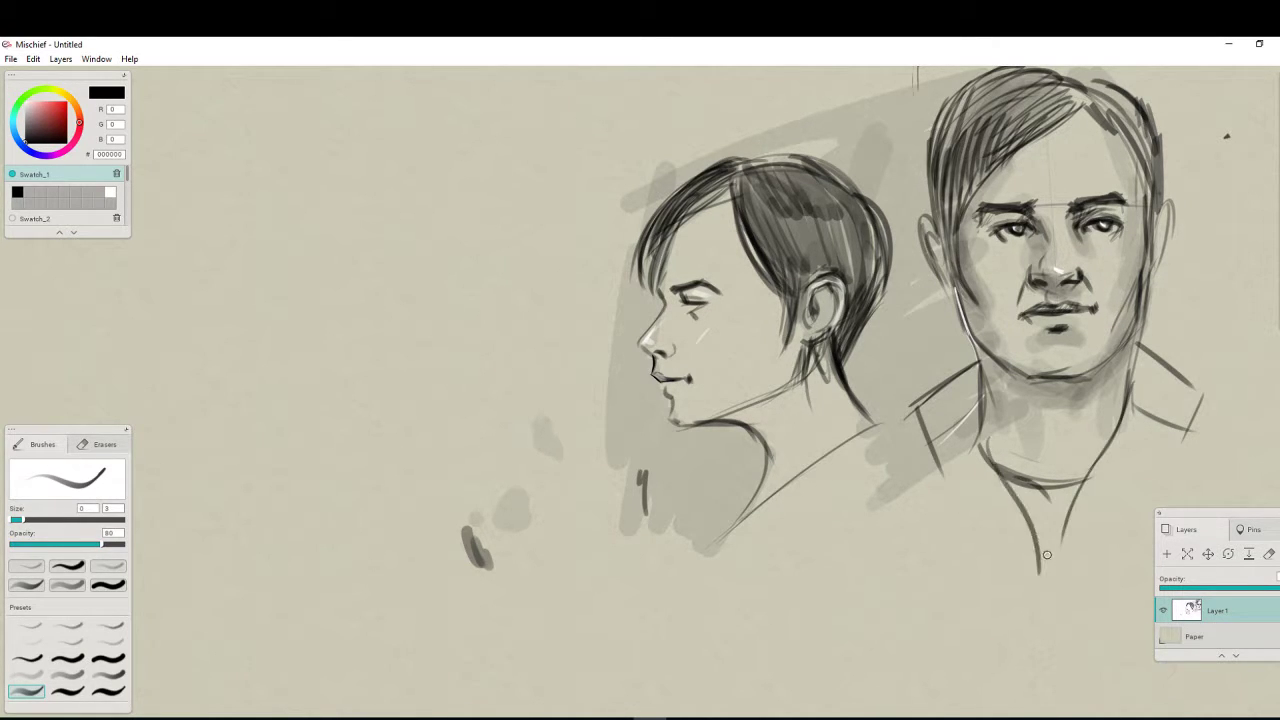
# Test the size 28 brush at 74 opacity on empty canvas, then fill both sides of the jacket collar dark
pyautogui.click(108, 674)
pyautogui.moveTo(282, 586); pyautogui.dragTo(275, 620)
pyautogui.moveTo(975, 378)
pyautogui.mouseDown()
pyautogui.moveTo(960, 385)
pyautogui.moveTo(940, 470)
pyautogui.moveTo(973, 373)
pyautogui.moveTo(935, 405)
pyautogui.moveTo(955, 438)
pyautogui.moveTo(978, 395)
pyautogui.moveTo(976, 455)
pyautogui.mouseUp()
pyautogui.moveTo(1146, 381)
pyautogui.mouseDown()
pyautogui.moveTo(1135, 440)
pyautogui.moveTo(1140, 360)
pyautogui.moveTo(1090, 500)
pyautogui.moveTo(1137, 432)
pyautogui.moveTo(1150, 470)
pyautogui.moveTo(1155, 367)
pyautogui.moveTo(1195, 398)
pyautogui.moveTo(1150, 405)
pyautogui.moveTo(1130, 437)
pyautogui.moveTo(1185, 445)
pyautogui.moveTo(1179, 407)
pyautogui.moveTo(1095, 470)
pyautogui.moveTo(1132, 447)
pyautogui.moveTo(1175, 444)
pyautogui.mouseUp()
pyautogui.moveTo(972, 435); pyautogui.dragTo(1010, 535)
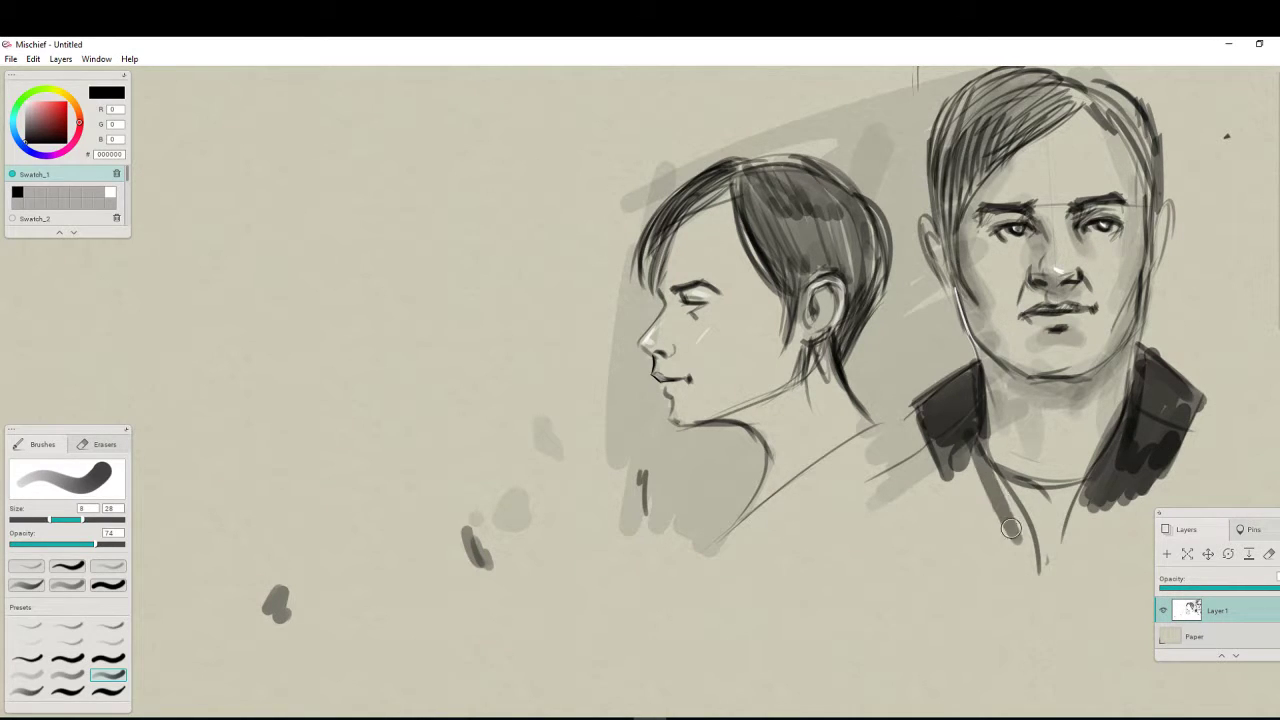
# Darken the jacket's lapels down the front and block in tone on both shoulders
pyautogui.moveTo(980, 462)
pyautogui.mouseDown()
pyautogui.moveTo(994, 530)
pyautogui.moveTo(945, 455)
pyautogui.mouseUp()
pyautogui.moveTo(962, 482)
pyautogui.mouseDown()
pyautogui.moveTo(969, 441)
pyautogui.moveTo(1021, 528)
pyautogui.moveTo(931, 425)
pyautogui.moveTo(981, 501)
pyautogui.moveTo(971, 462)
pyautogui.moveTo(923, 434)
pyautogui.moveTo(895, 484)
pyautogui.moveTo(955, 486)
pyautogui.moveTo(945, 513)
pyautogui.moveTo(975, 541)
pyautogui.mouseUp()
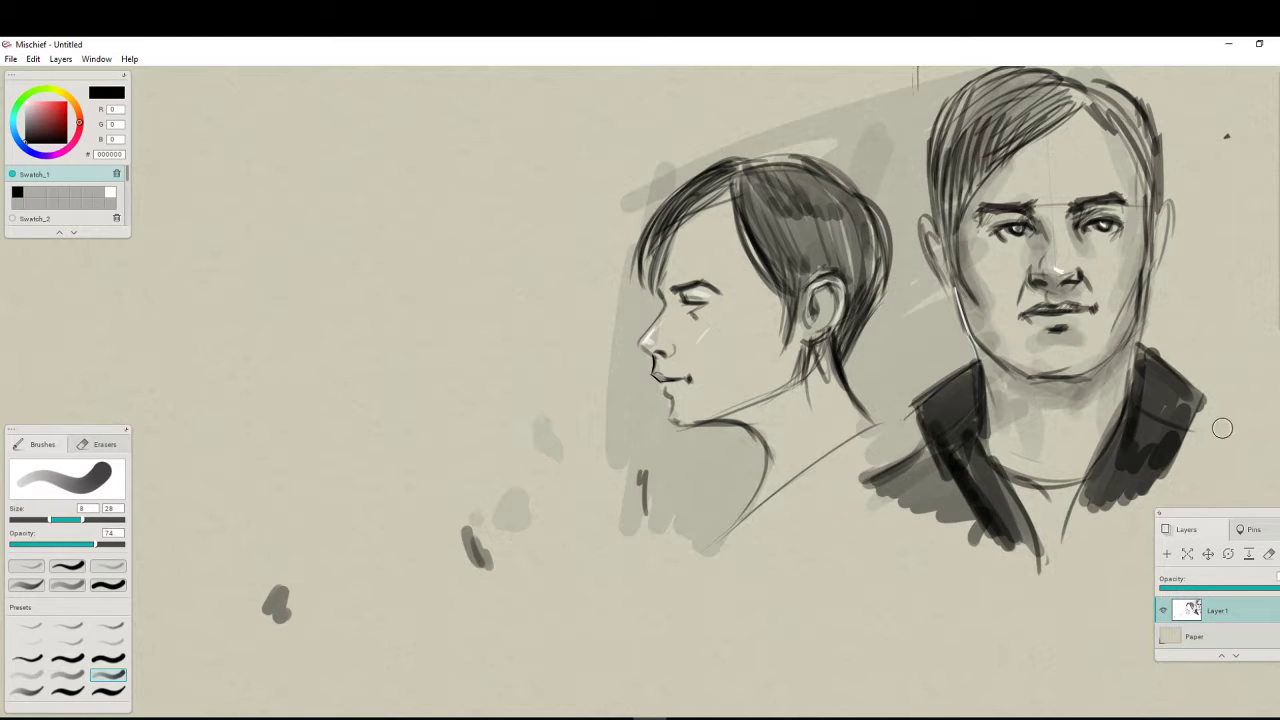
pyautogui.moveTo(1198, 411)
pyautogui.mouseDown()
pyautogui.moveTo(1249, 449)
pyautogui.moveTo(1100, 487)
pyautogui.moveTo(1063, 545)
pyautogui.moveTo(1056, 517)
pyautogui.moveTo(1079, 525)
pyautogui.moveTo(1064, 564)
pyautogui.moveTo(883, 588)
pyautogui.mouseUp()
pyautogui.moveTo(1039, 430); pyautogui.dragTo(1103, 452)
pyautogui.moveTo(972, 480); pyautogui.dragTo(880, 580)
# Darken the front view's hair over the crown, along both sides of the parting and down the temples
pyautogui.moveTo(903, 102)
pyautogui.mouseDown()
pyautogui.moveTo(816, 146)
pyautogui.moveTo(798, 98)
pyautogui.moveTo(806, 114)
pyautogui.moveTo(972, 148)
pyautogui.moveTo(975, 196)
pyautogui.moveTo(790, 174)
pyautogui.moveTo(790, 144)
pyautogui.mouseUp()
pyautogui.moveTo(863, 88)
pyautogui.mouseDown()
pyautogui.moveTo(787, 108)
pyautogui.moveTo(778, 143)
pyautogui.moveTo(800, 181)
pyautogui.moveTo(767, 221)
pyautogui.moveTo(762, 262)
pyautogui.mouseUp()
pyautogui.moveTo(788, 170)
pyautogui.mouseDown()
pyautogui.moveTo(766, 265)
pyautogui.moveTo(780, 287)
pyautogui.mouseUp()
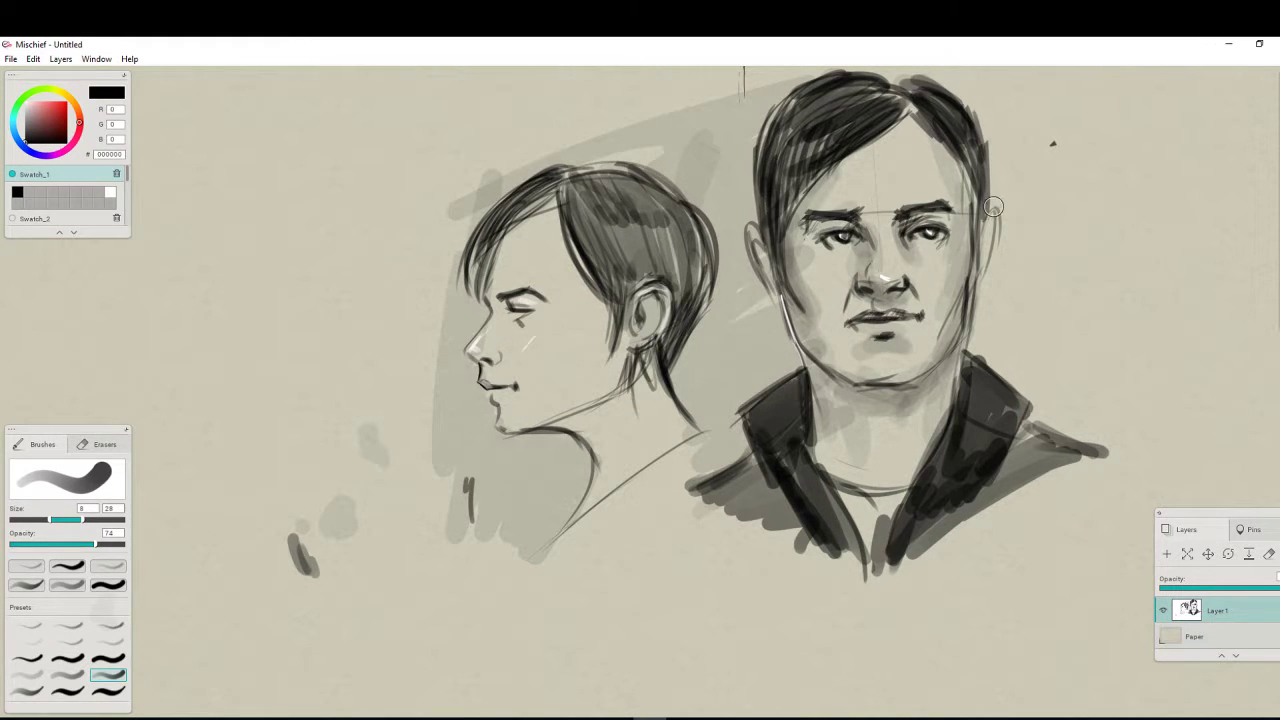
pyautogui.moveTo(961, 147); pyautogui.dragTo(971, 209)
pyautogui.moveTo(910, 112); pyautogui.dragTo(858, 136)
pyautogui.moveTo(909, 84)
pyautogui.mouseDown()
pyautogui.moveTo(834, 76)
pyautogui.moveTo(799, 120)
pyautogui.mouseUp()
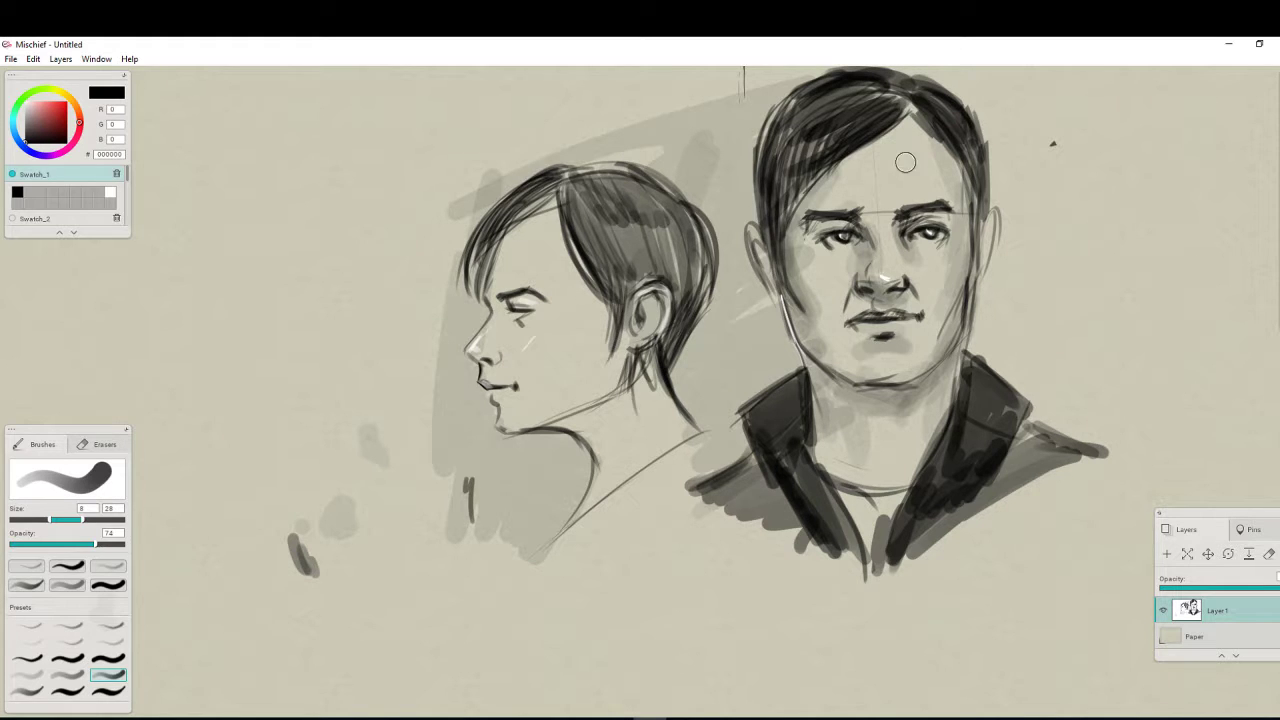
# Deepen the front view's fringe edge and sideburns, and shade the hair beside both ears
pyautogui.moveTo(965, 279); pyautogui.dragTo(954, 372)
pyautogui.moveTo(887, 158)
pyautogui.mouseDown()
pyautogui.moveTo(856, 157)
pyautogui.moveTo(863, 169)
pyautogui.moveTo(752, 248)
pyautogui.mouseUp()
pyautogui.moveTo(900, 158)
pyautogui.mouseDown()
pyautogui.moveTo(962, 205)
pyautogui.moveTo(950, 226)
pyautogui.mouseUp()
pyautogui.moveTo(893, 192); pyautogui.dragTo(958, 265)
pyautogui.moveTo(948, 218); pyautogui.dragTo(973, 338)
pyautogui.moveTo(955, 240)
pyautogui.mouseDown()
pyautogui.moveTo(970, 336)
pyautogui.moveTo(960, 325)
pyautogui.mouseUp()
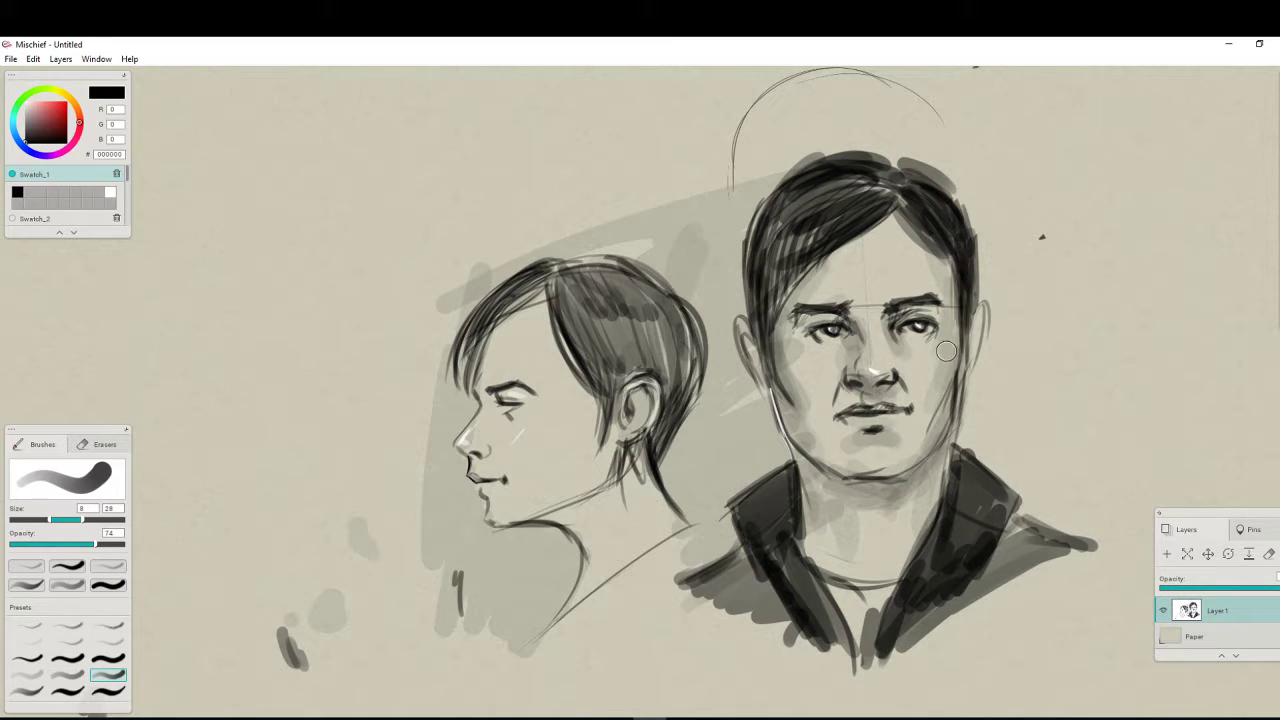
pyautogui.moveTo(779, 274); pyautogui.dragTo(770, 385)
pyautogui.moveTo(763, 315)
pyautogui.mouseDown()
pyautogui.moveTo(786, 390)
pyautogui.moveTo(744, 338)
pyautogui.moveTo(760, 368)
pyautogui.mouseUp()
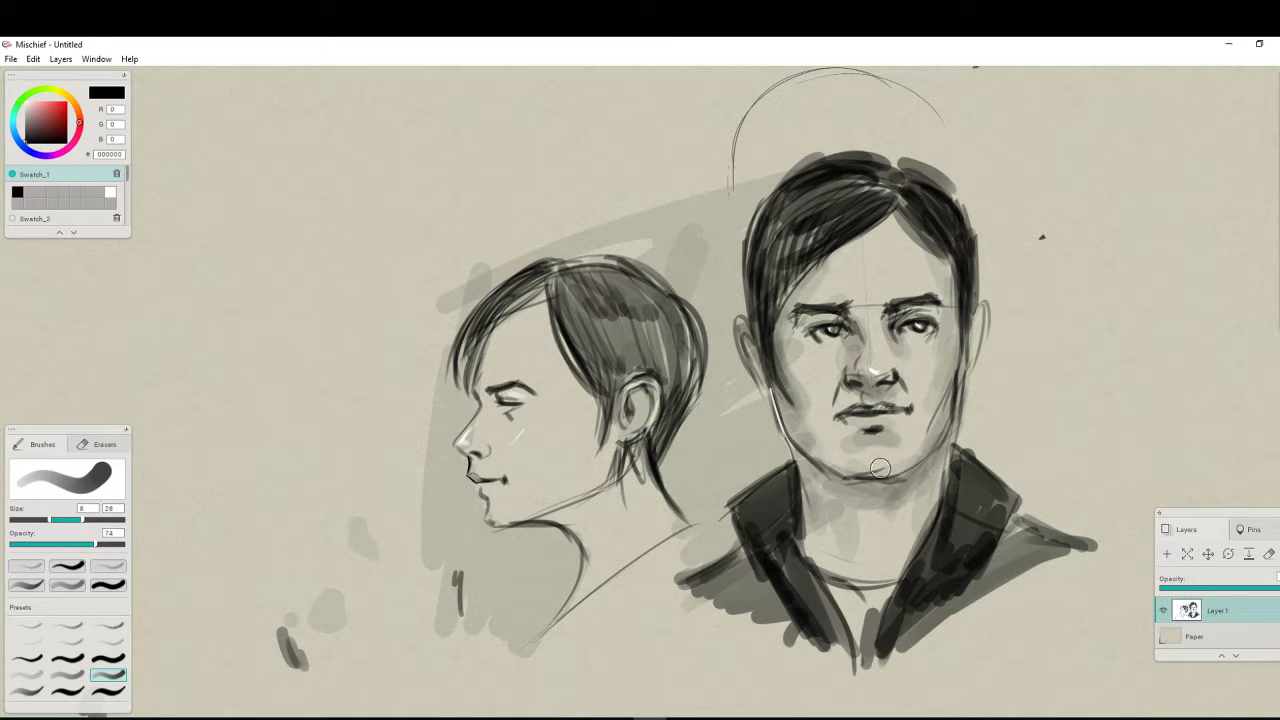
# Thicken the front view's jawline from the ear on the shadowed side down to the chin
pyautogui.moveTo(966, 306)
pyautogui.mouseDown()
pyautogui.moveTo(972, 347)
pyautogui.moveTo(928, 452)
pyautogui.mouseUp()
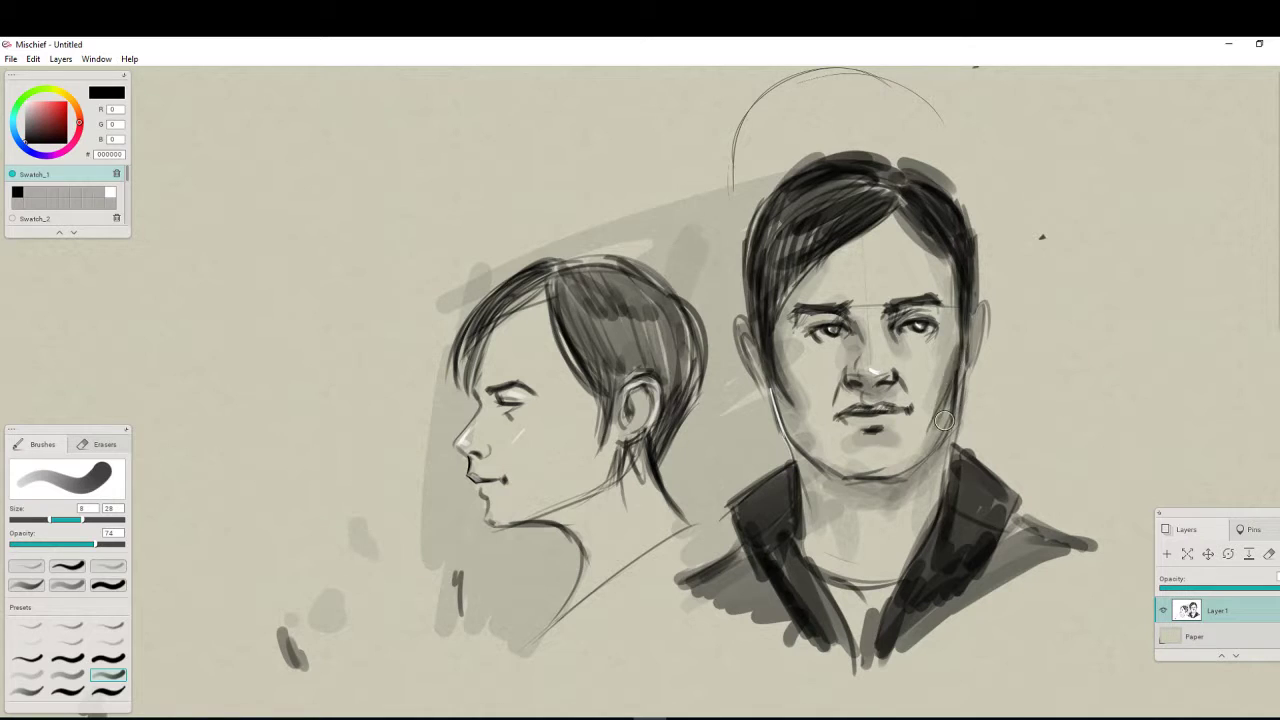
pyautogui.moveTo(962, 390)
pyautogui.mouseDown()
pyautogui.moveTo(946, 440)
pyautogui.moveTo(910, 478)
pyautogui.mouseUp()
pyautogui.moveTo(960, 412)
pyautogui.mouseDown()
pyautogui.moveTo(859, 507)
pyautogui.moveTo(916, 474)
pyautogui.mouseUp()
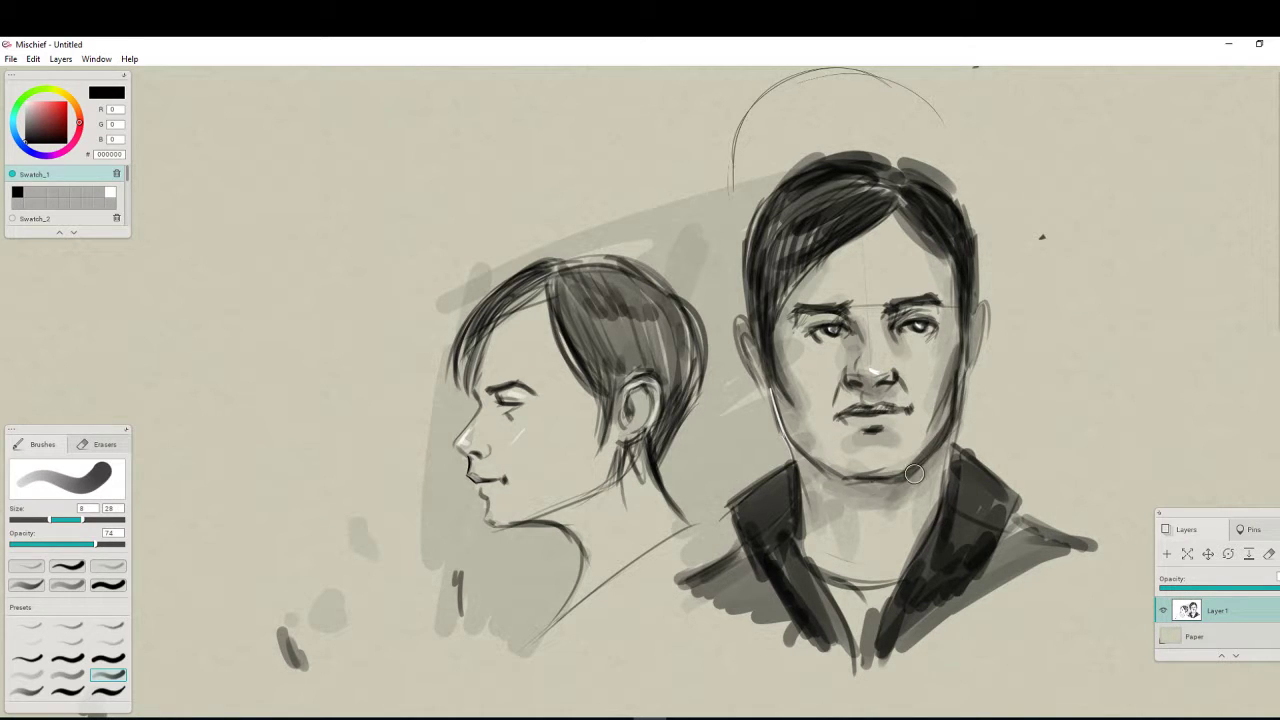
# Test a brush beside the drawing, then shade the front view's shadowed jaw and neck with the soft brush at 12 opacity
pyautogui.moveTo(231, 559); pyautogui.dragTo(218, 602)
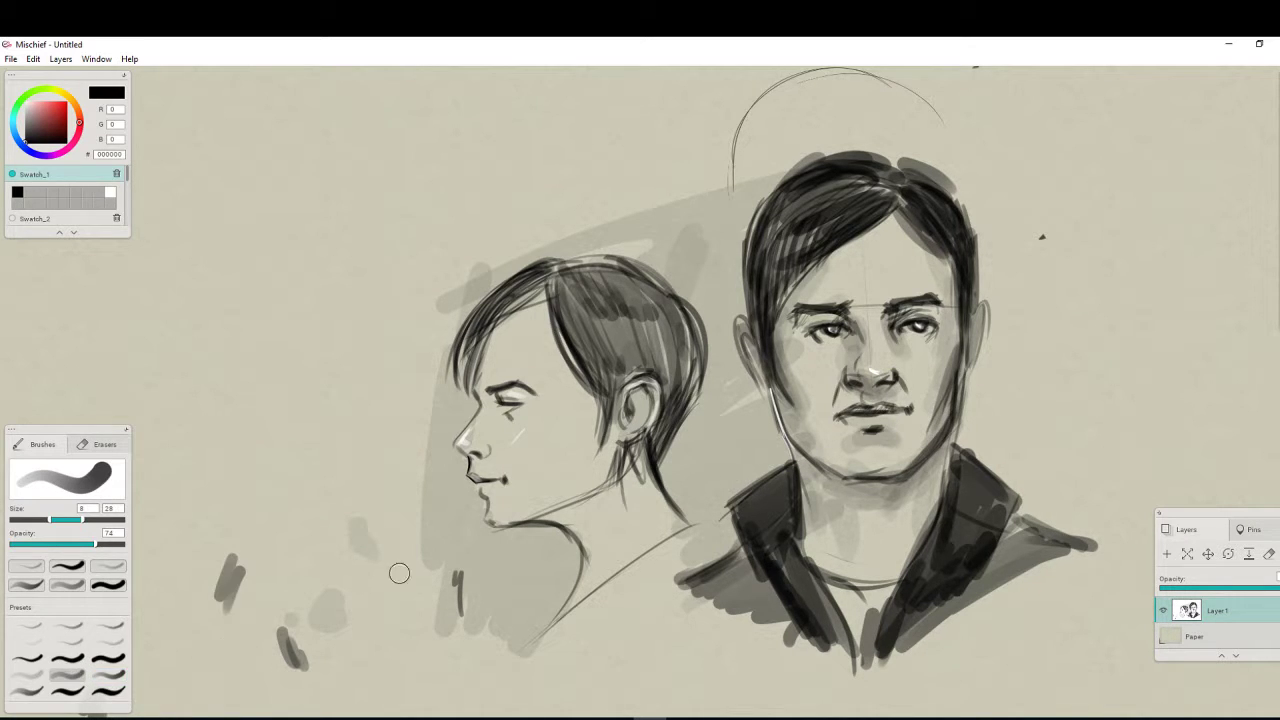
pyautogui.click(26, 674)
pyautogui.moveTo(902, 492)
pyautogui.mouseDown()
pyautogui.moveTo(952, 436)
pyautogui.moveTo(888, 540)
pyautogui.mouseUp()
pyautogui.moveTo(950, 410); pyautogui.dragTo(908, 530)
pyautogui.moveTo(960, 362); pyautogui.dragTo(905, 475)
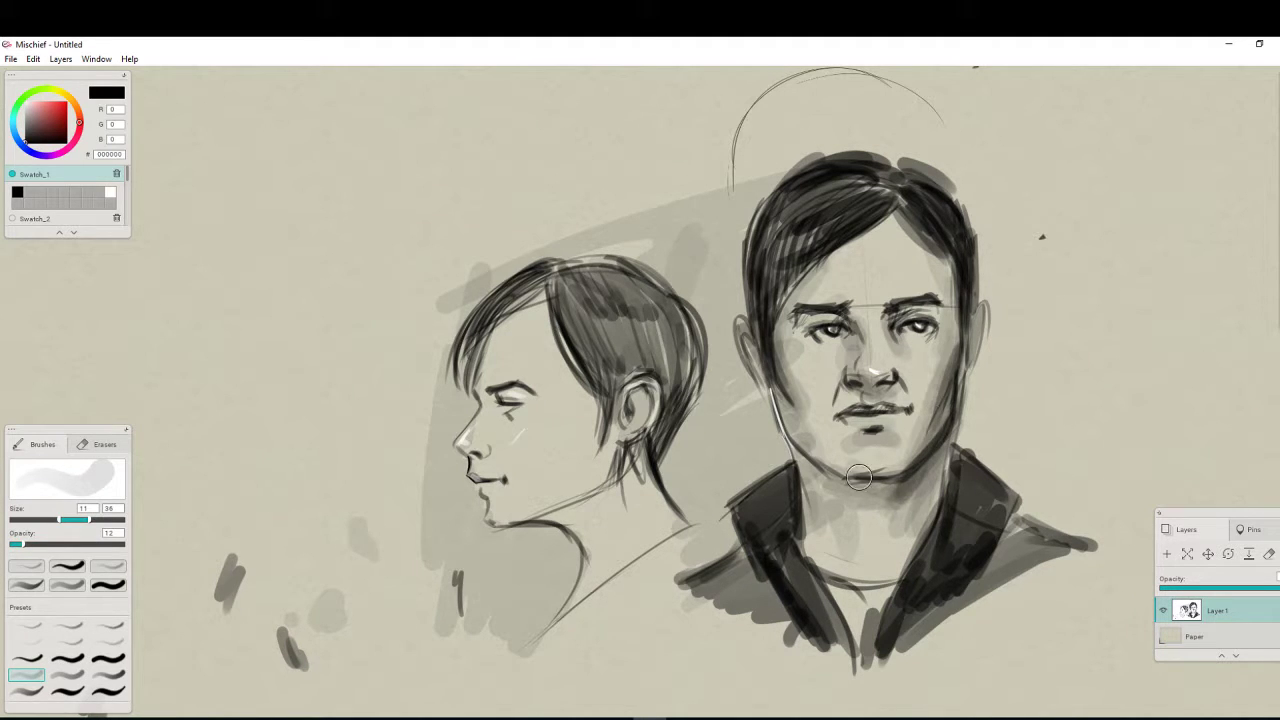
# Add soft shading to the front view's other cheek and jaw, the eye sockets, the nose bridge and the throat
pyautogui.moveTo(778, 380); pyautogui.dragTo(835, 505)
pyautogui.moveTo(785, 415); pyautogui.dragTo(838, 457)
pyautogui.moveTo(850, 310)
pyautogui.mouseDown()
pyautogui.moveTo(849, 340)
pyautogui.moveTo(800, 385)
pyautogui.mouseUp()
pyautogui.moveTo(895, 305); pyautogui.dragTo(868, 362)
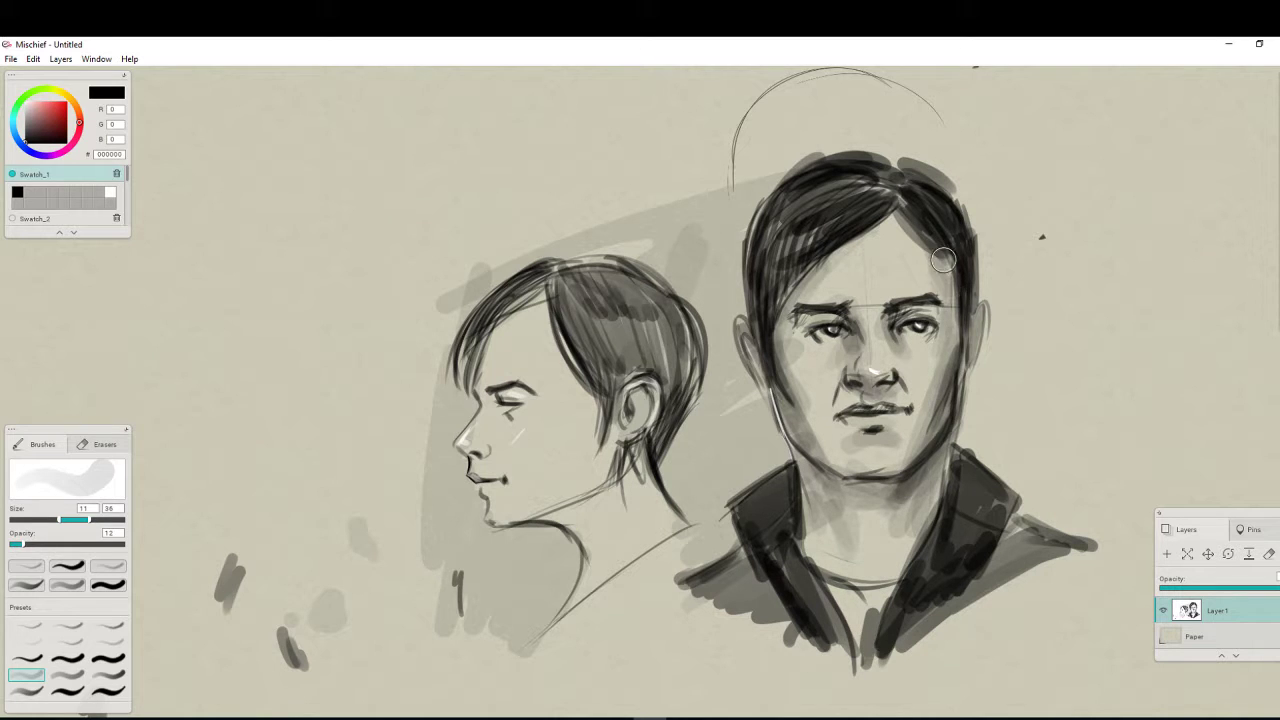
pyautogui.moveTo(842, 490)
pyautogui.mouseDown()
pyautogui.moveTo(890, 505)
pyautogui.moveTo(831, 517)
pyautogui.mouseUp()
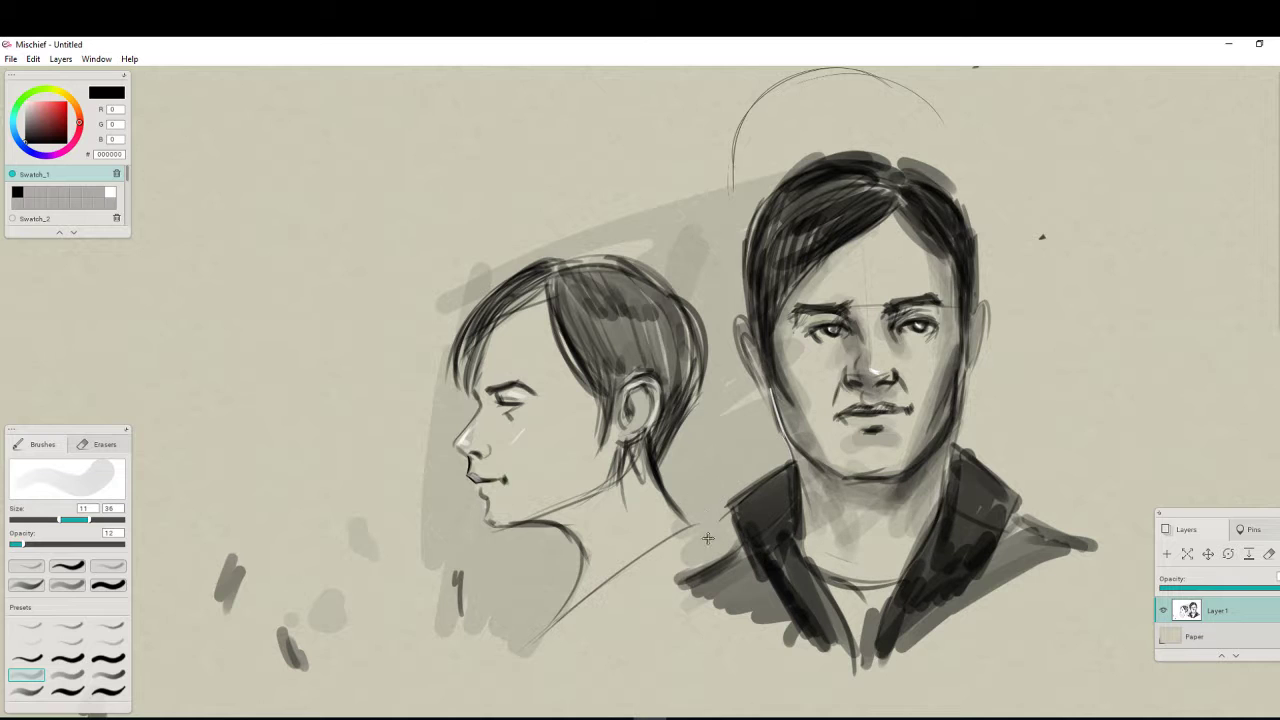
# Sketch a round cranium for a third head beside the profile with the size 3 brush at 80 opacity
pyautogui.moveTo(717, 549); pyautogui.dragTo(950, 455)
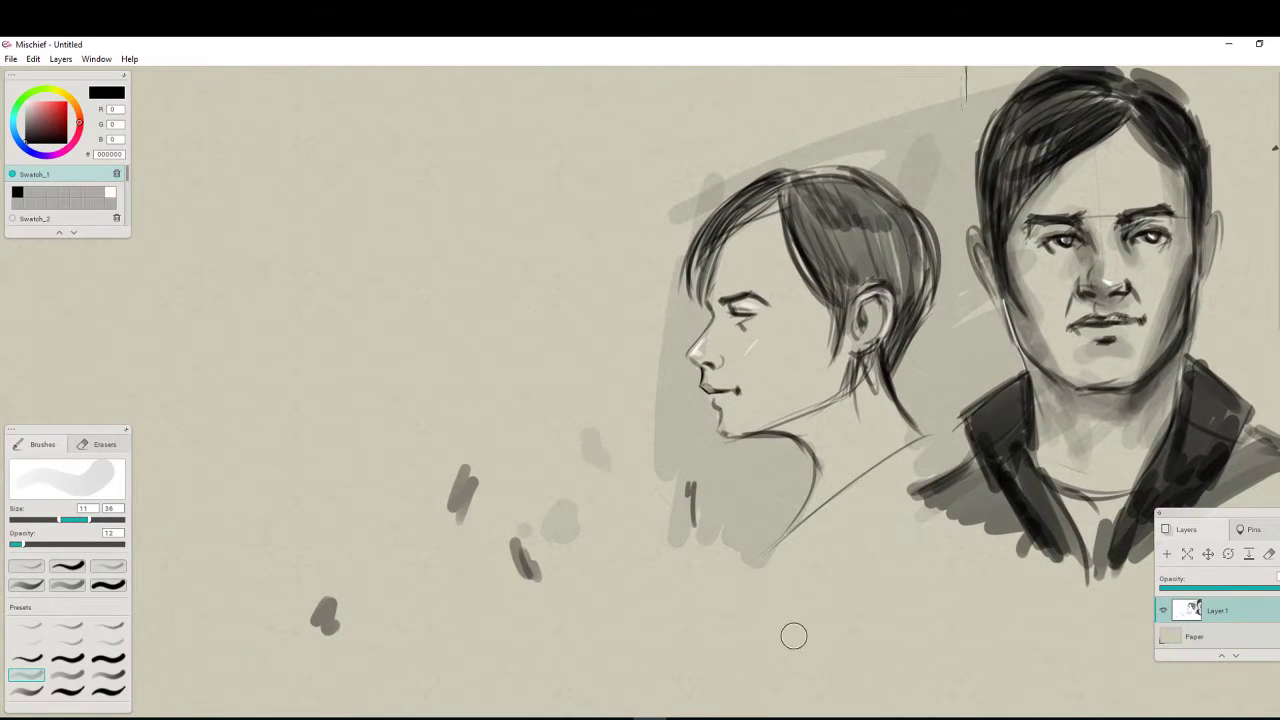
pyautogui.click(33, 692)
pyautogui.click(33, 692)
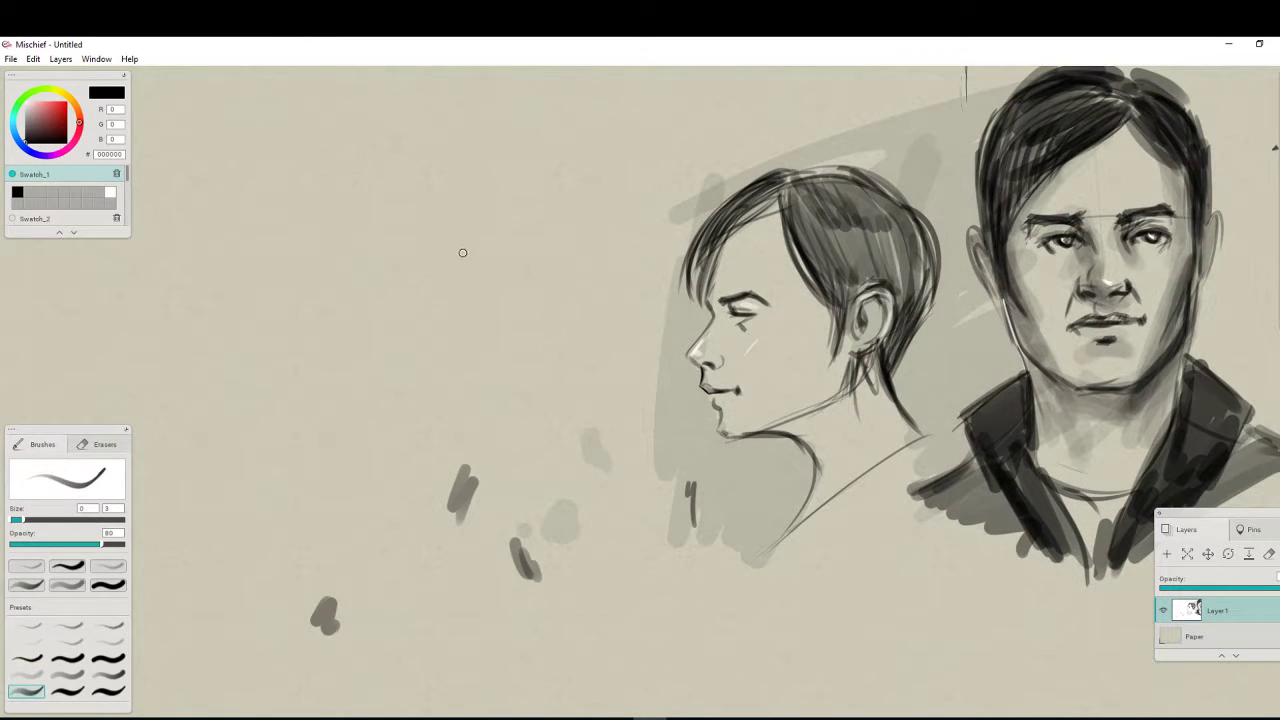
pyautogui.moveTo(367, 208)
pyautogui.mouseDown()
pyautogui.moveTo(528, 206)
pyautogui.moveTo(335, 202)
pyautogui.mouseUp()
pyautogui.moveTo(328, 206)
pyautogui.mouseDown()
pyautogui.moveTo(536, 173)
pyautogui.moveTo(350, 164)
pyautogui.moveTo(319, 244)
pyautogui.mouseUp()
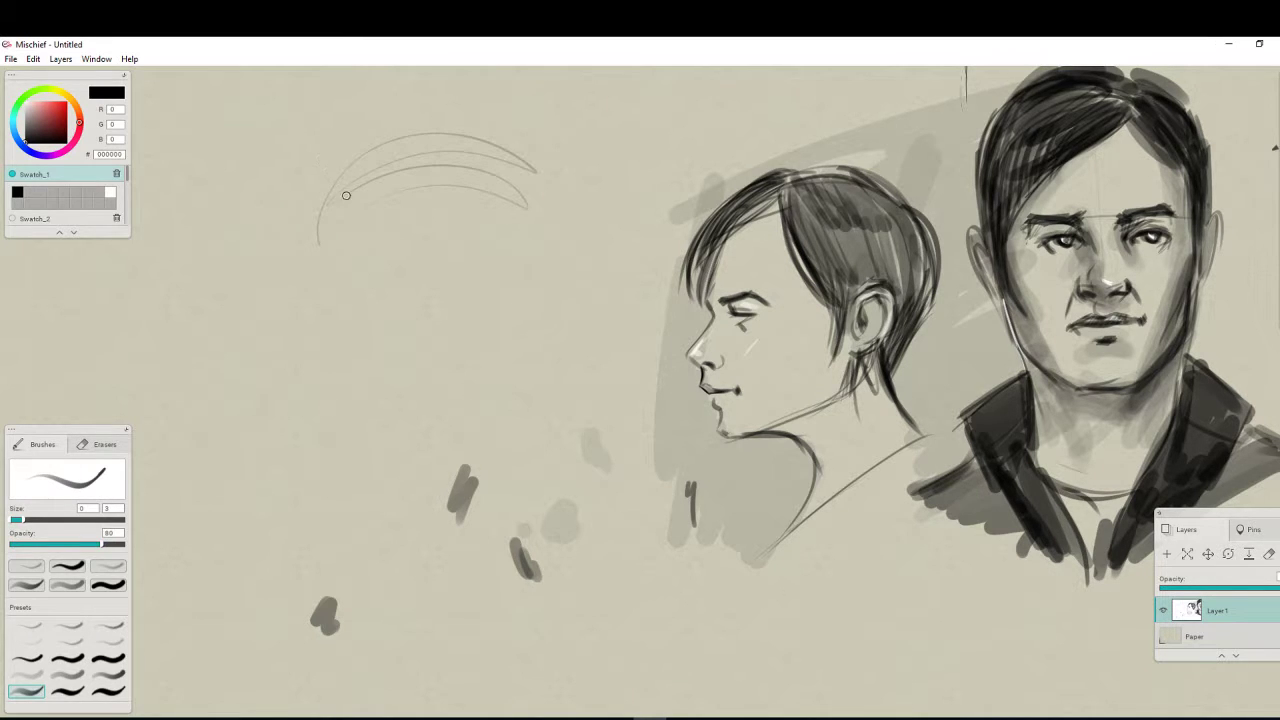
pyautogui.moveTo(346, 195)
pyautogui.mouseDown()
pyautogui.moveTo(400, 147)
pyautogui.moveTo(548, 292)
pyautogui.mouseUp()
pyautogui.moveTo(436, 146); pyautogui.dragTo(374, 344)
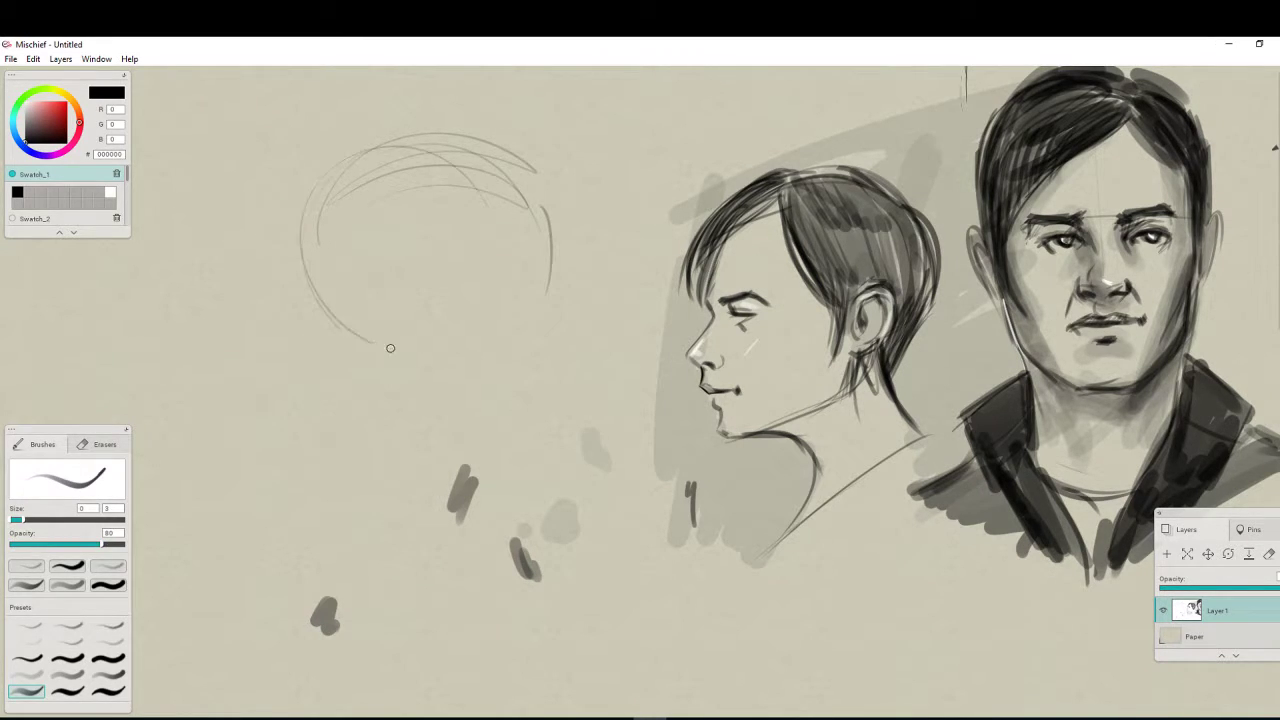
pyautogui.moveTo(535, 279); pyautogui.dragTo(375, 352)
# Add a vertical facial centre line, an ear, and a jaw and chin line to the three-quarter head
pyautogui.moveTo(477, 192); pyautogui.dragTo(479, 410)
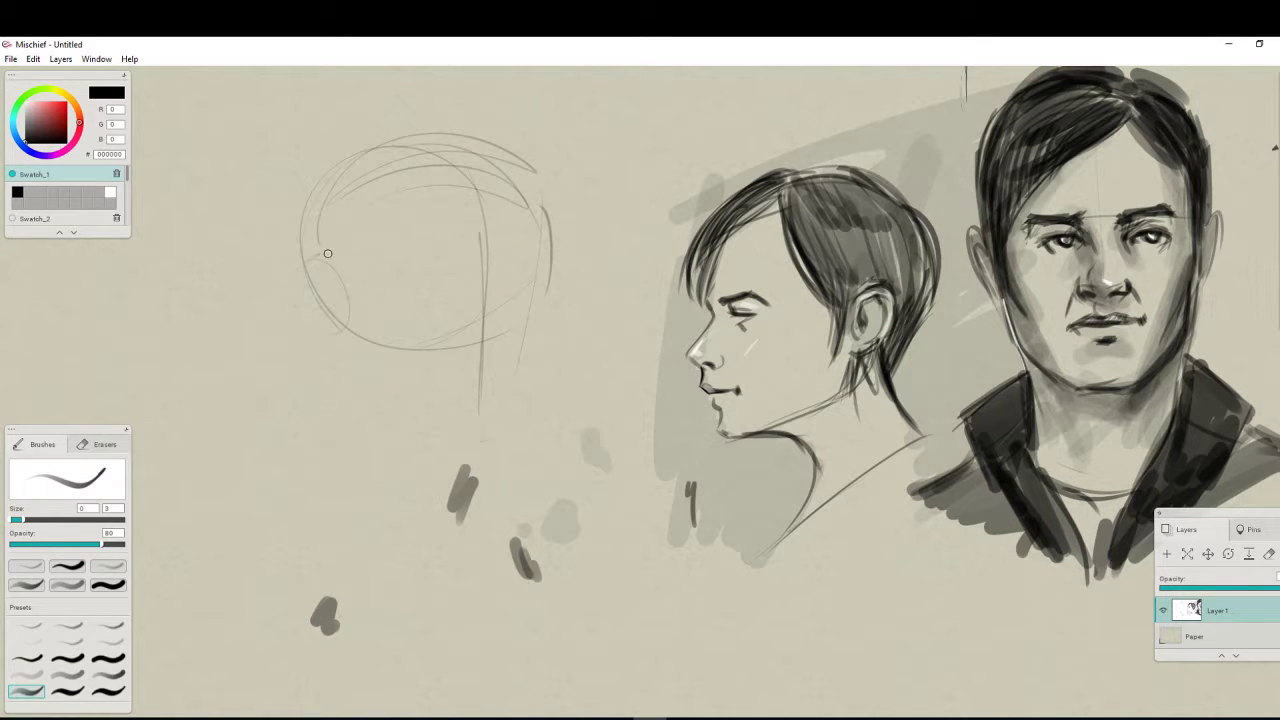
pyautogui.moveTo(308, 262); pyautogui.dragTo(352, 318)
pyautogui.moveTo(348, 388)
pyautogui.mouseDown()
pyautogui.moveTo(433, 438)
pyautogui.moveTo(497, 447)
pyautogui.mouseUp()
pyautogui.moveTo(462, 446); pyautogui.dragTo(512, 405)
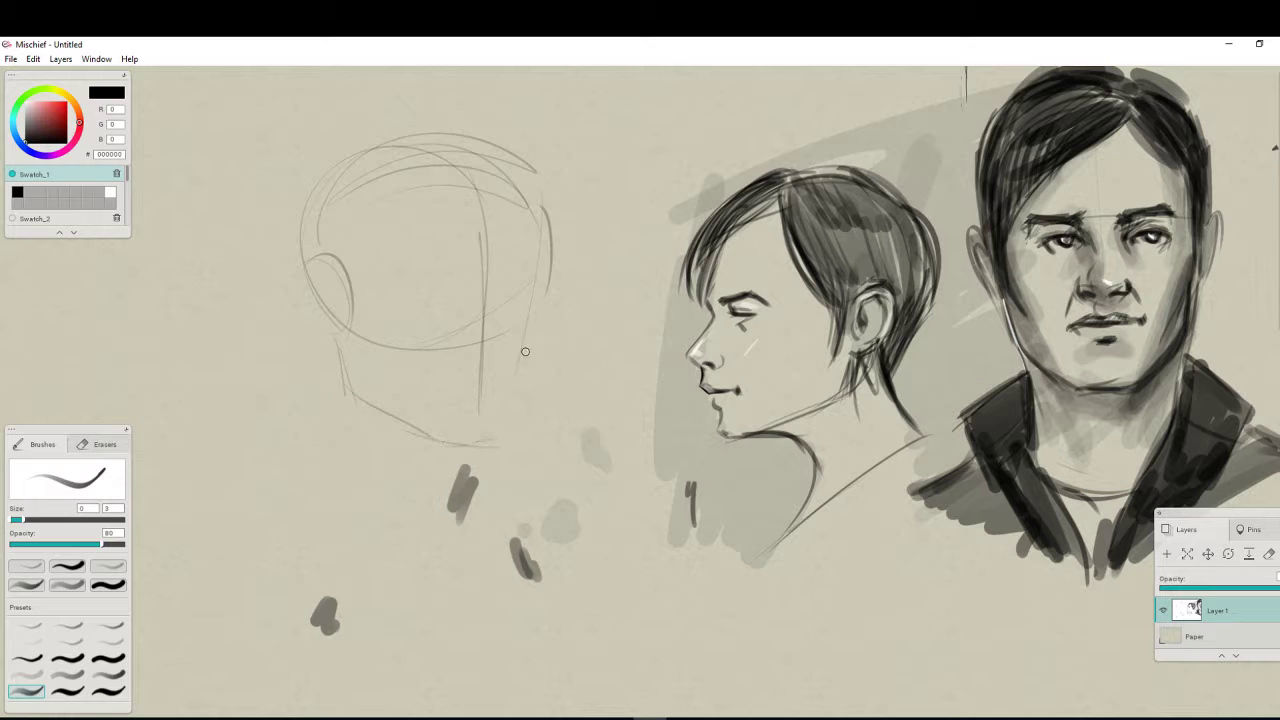
# Sketch the three-quarter head's far face edge and neck lines, and firm up the back of the ear
pyautogui.moveTo(542, 252); pyautogui.dragTo(530, 360)
pyautogui.moveTo(466, 488); pyautogui.dragTo(465, 532)
pyautogui.moveTo(336, 322); pyautogui.dragTo(351, 506)
pyautogui.moveTo(307, 297); pyautogui.dragTo(339, 341)
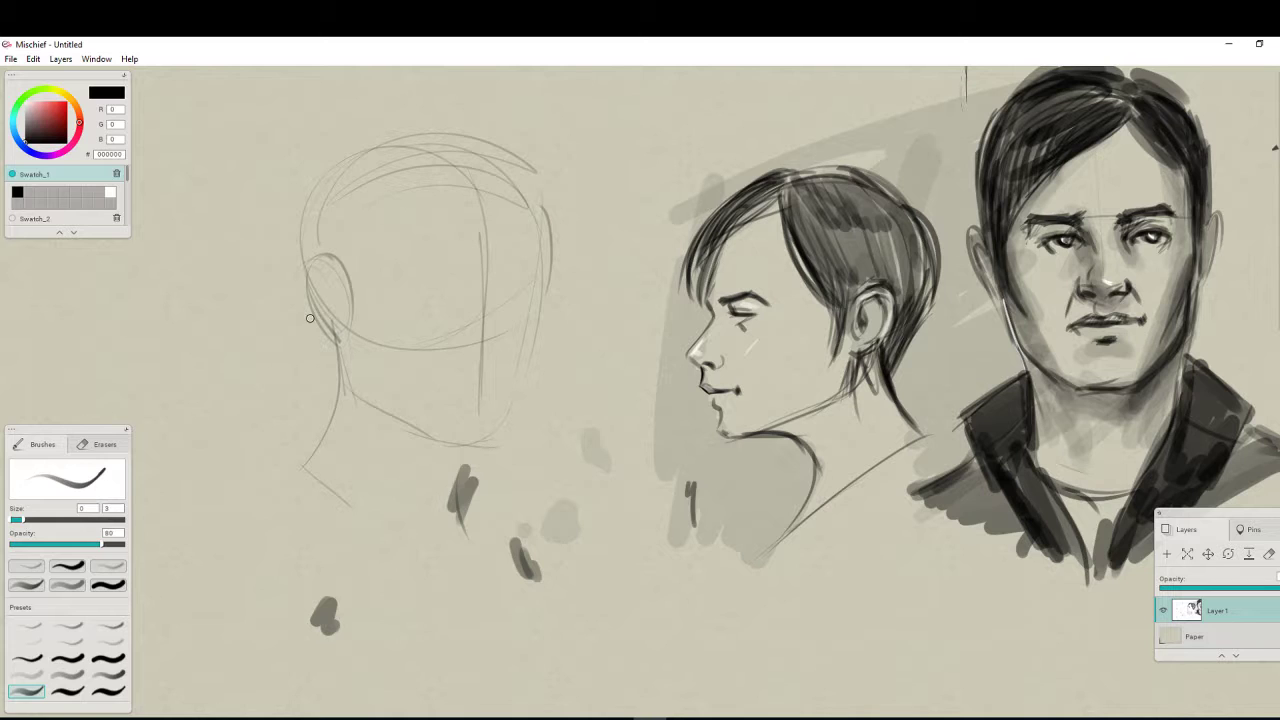
# Draw the three-quarter head's hairline from the parting down to the sideburn and across to the far temple
pyautogui.moveTo(448, 181)
pyautogui.mouseDown()
pyautogui.moveTo(377, 230)
pyautogui.moveTo(375, 249)
pyautogui.moveTo(398, 224)
pyautogui.moveTo(362, 340)
pyautogui.mouseUp()
pyautogui.moveTo(362, 252); pyautogui.dragTo(357, 303)
pyautogui.moveTo(428, 181)
pyautogui.mouseDown()
pyautogui.moveTo(483, 197)
pyautogui.moveTo(535, 215)
pyautogui.moveTo(542, 280)
pyautogui.mouseUp()
pyautogui.moveTo(531, 212); pyautogui.dragTo(540, 272)
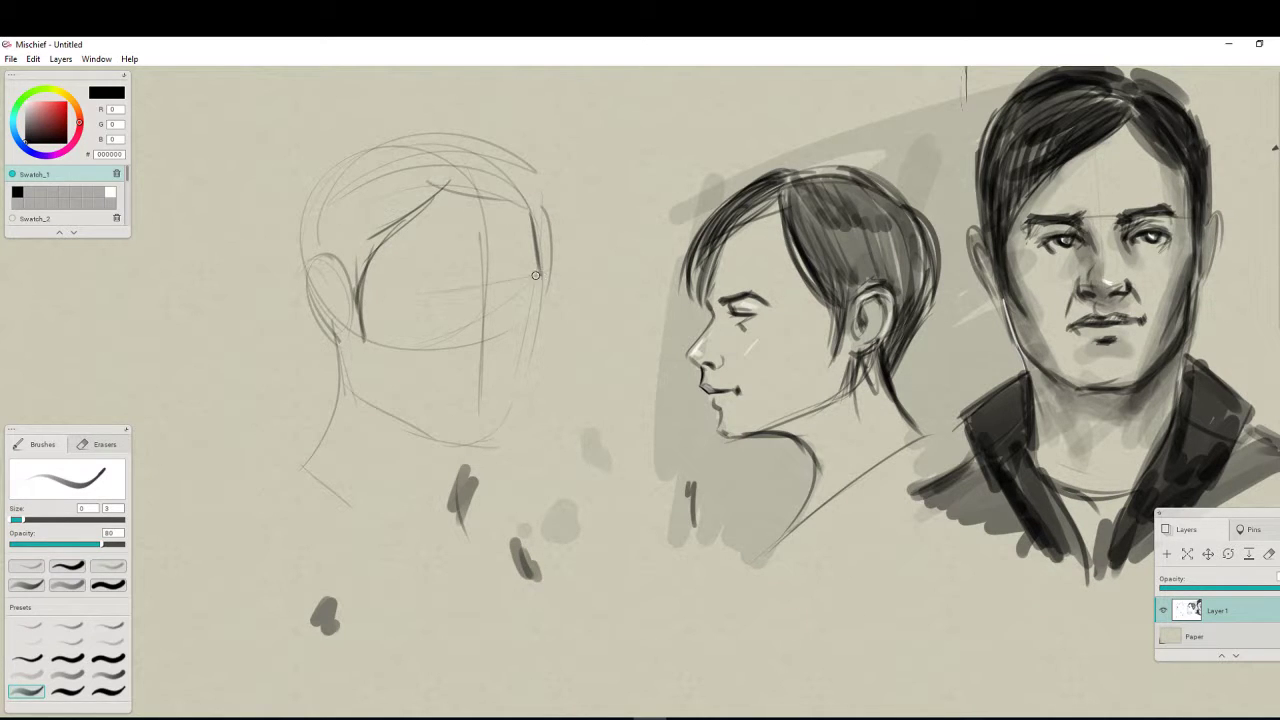
# Draw the three-quarter head's nose, both eyebrows and the contour of the far cheek and jaw
pyautogui.moveTo(456, 278)
pyautogui.mouseDown()
pyautogui.moveTo(531, 273)
pyautogui.moveTo(491, 294)
pyautogui.moveTo(508, 344)
pyautogui.mouseUp()
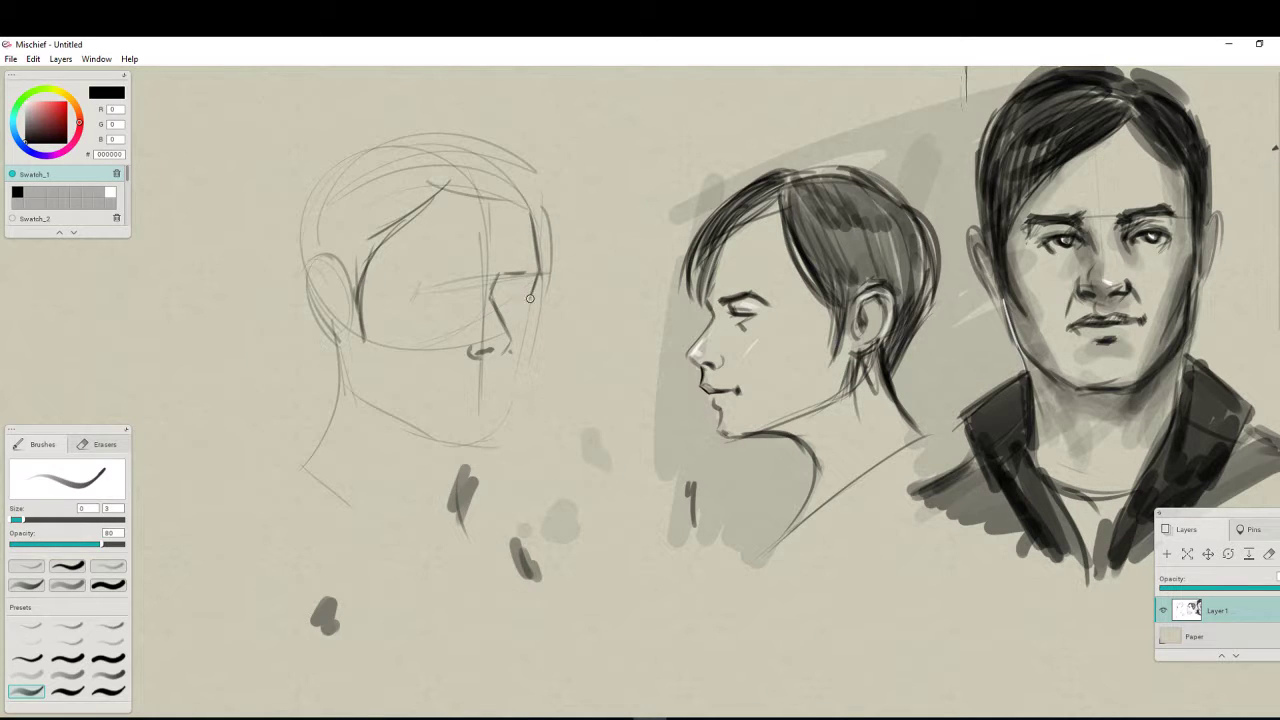
pyautogui.moveTo(523, 350); pyautogui.dragTo(496, 433)
pyautogui.moveTo(439, 280); pyautogui.dragTo(507, 271)
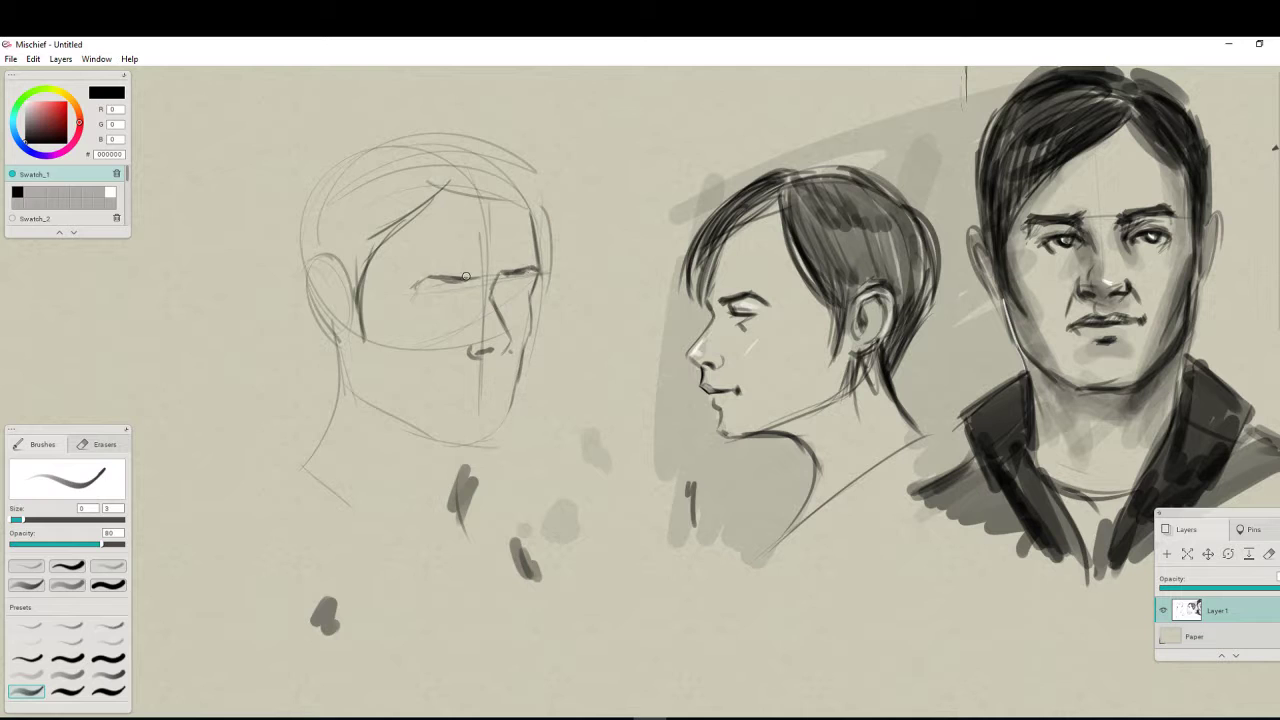
# Draw the three-quarter head's eyes and mouth line, and darken both eyebrows
pyautogui.moveTo(431, 279); pyautogui.dragTo(458, 281)
pyautogui.moveTo(449, 379); pyautogui.dragTo(509, 374)
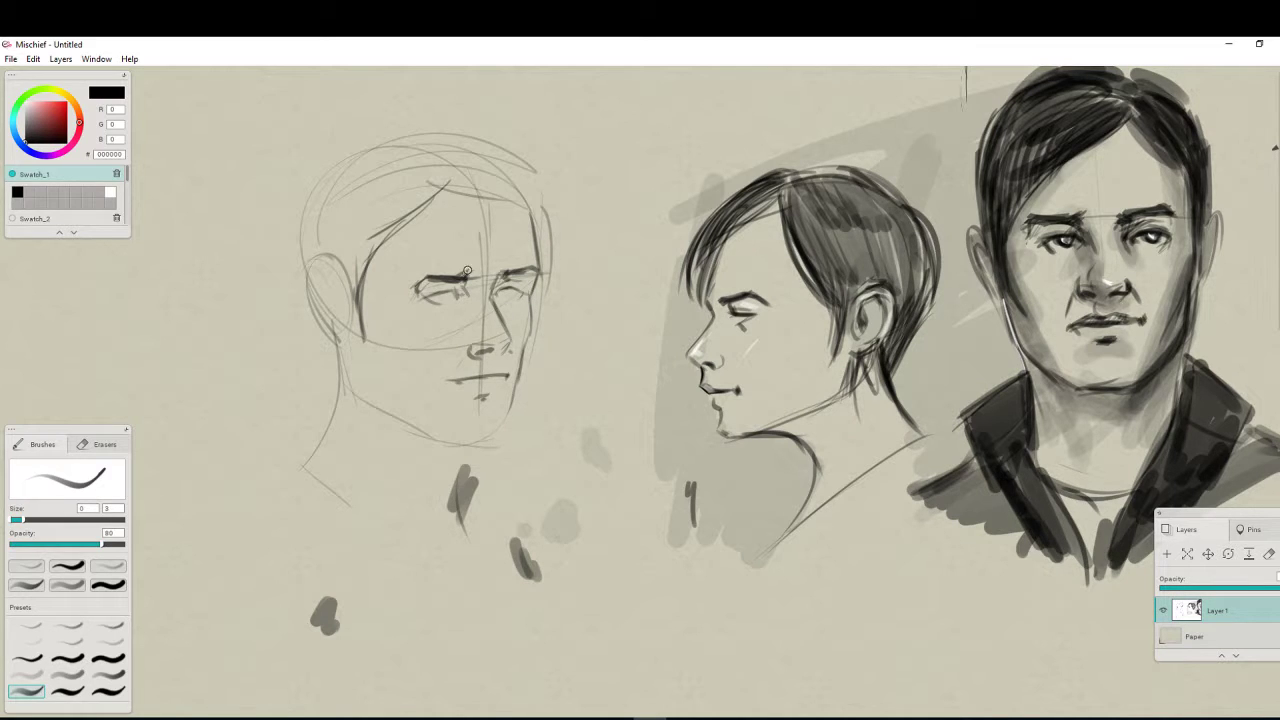
pyautogui.moveTo(467, 270); pyautogui.dragTo(456, 271)
pyautogui.moveTo(530, 265); pyautogui.dragTo(540, 272)
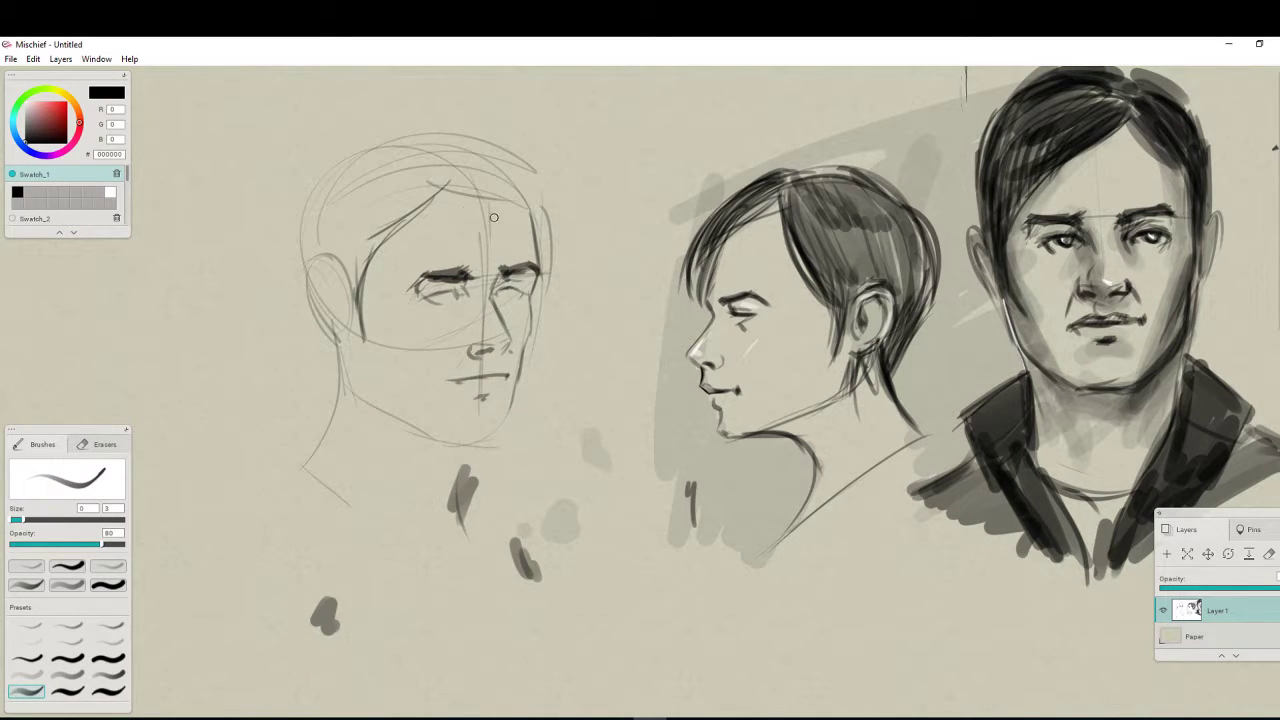
# Draw the three-quarter head's hair edges sweeping away on both sides of the parting, and firm up the near jawline
pyautogui.moveTo(444, 192); pyautogui.dragTo(524, 225)
pyautogui.moveTo(456, 202)
pyautogui.mouseDown()
pyautogui.moveTo(500, 219)
pyautogui.moveTo(398, 245)
pyautogui.mouseUp()
pyautogui.moveTo(360, 284)
pyautogui.mouseDown()
pyautogui.moveTo(370, 410)
pyautogui.moveTo(444, 437)
pyautogui.mouseUp()
# Define the three-quarter head's lips and eyelids, and strengthen the far cheek contour down to the chin
pyautogui.moveTo(448, 384); pyautogui.dragTo(505, 378)
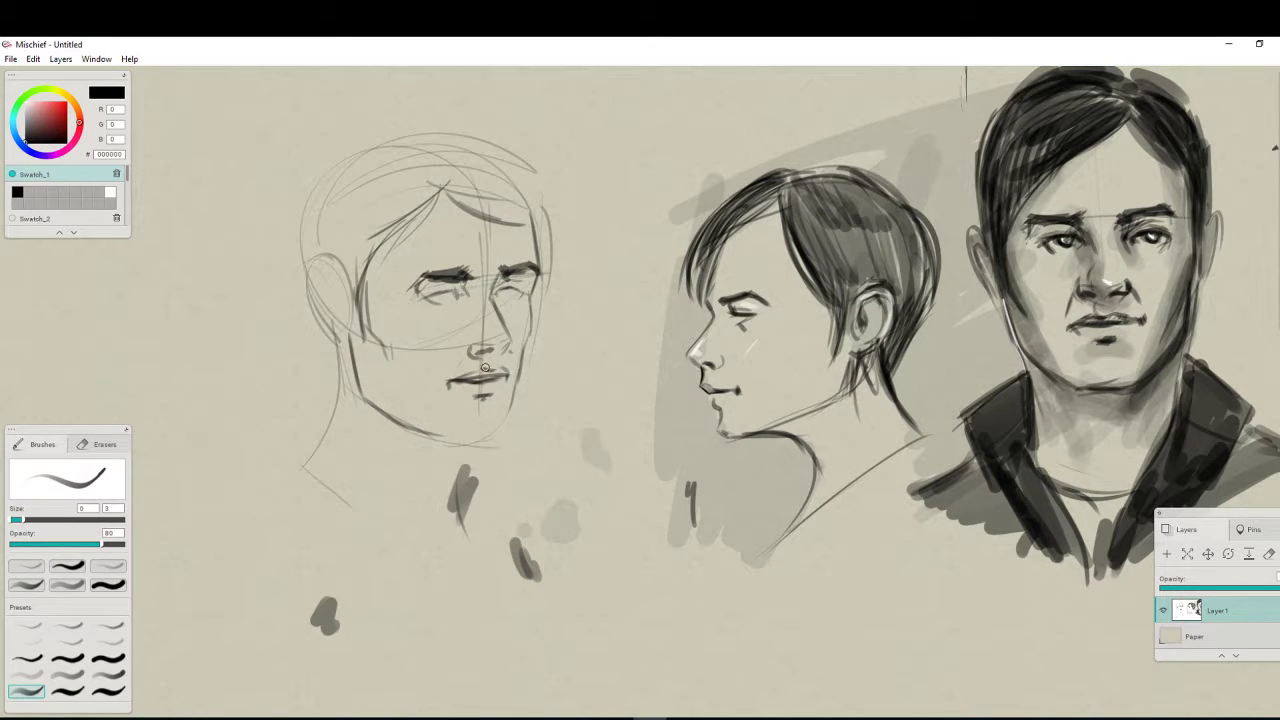
pyautogui.moveTo(425, 297); pyautogui.dragTo(460, 286)
pyautogui.moveTo(538, 273); pyautogui.dragTo(526, 313)
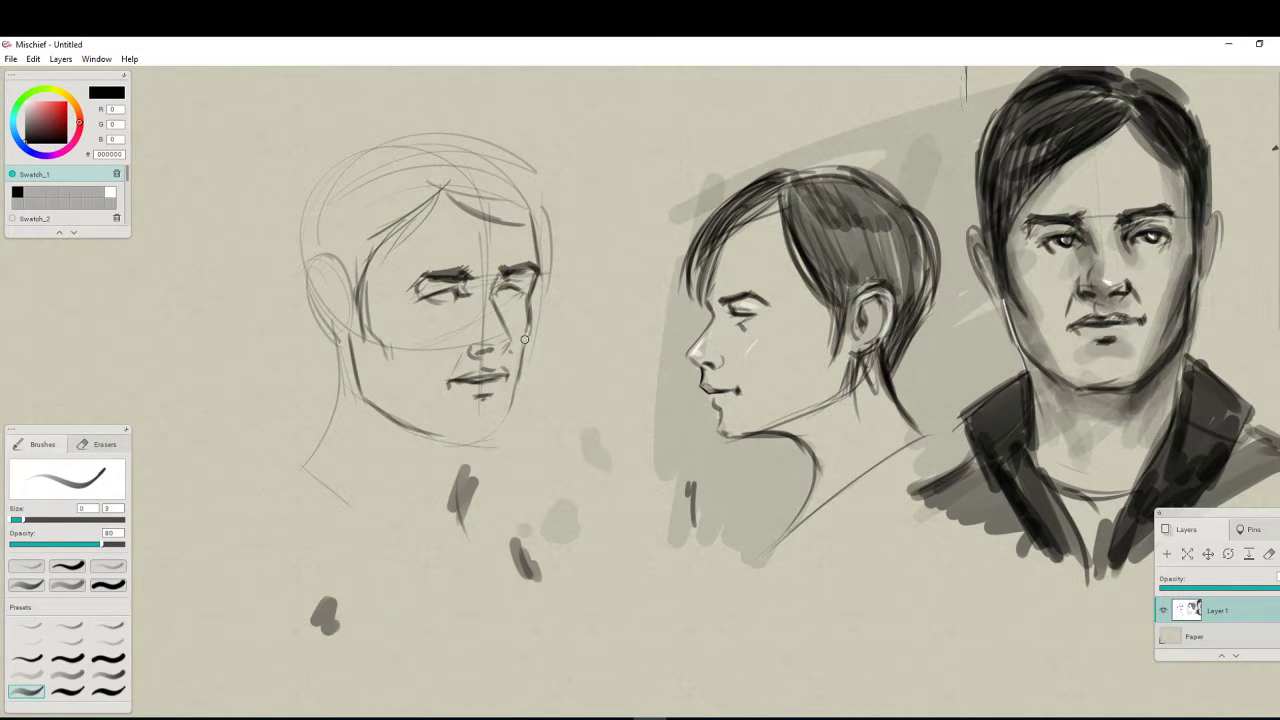
pyautogui.moveTo(517, 377); pyautogui.dragTo(510, 400)
# Darken the profile head's sideburn edge and nape, and redraw the neck and long shoulder line with the 80% opacity brush
pyautogui.moveTo(792, 209)
pyautogui.mouseDown()
pyautogui.moveTo(827, 310)
pyautogui.moveTo(840, 310)
pyautogui.moveTo(834, 350)
pyautogui.mouseUp()
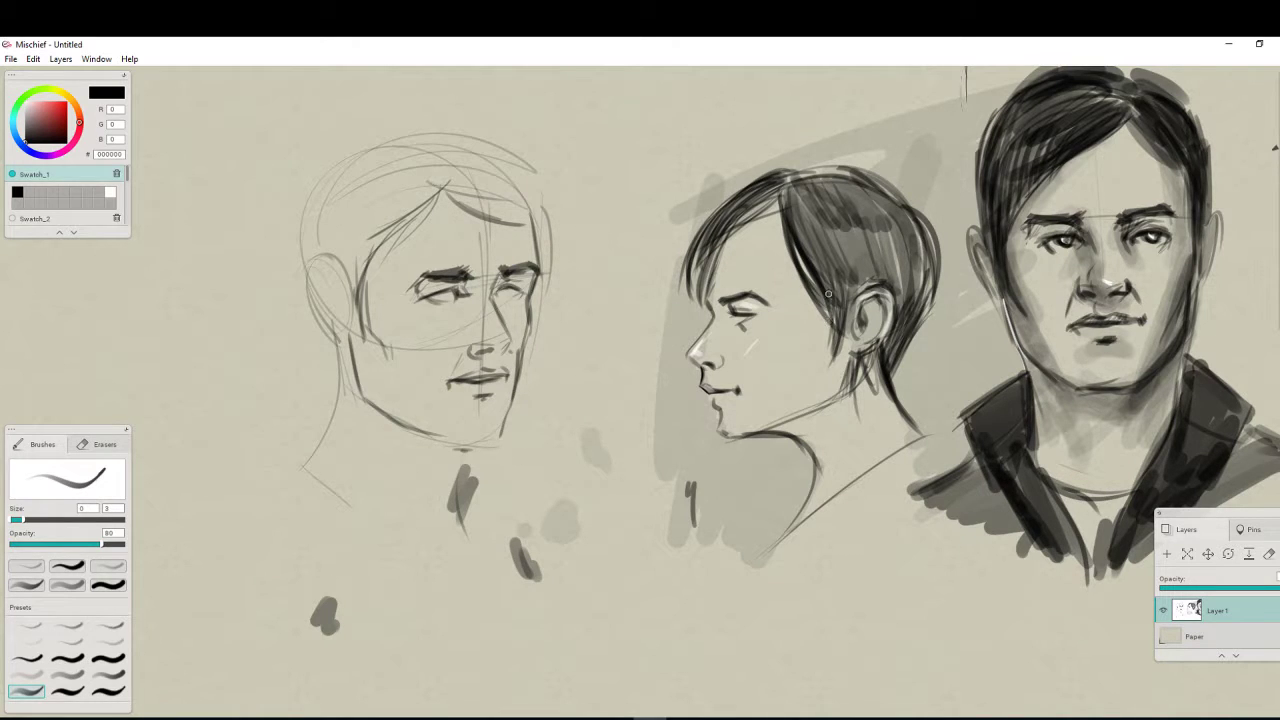
pyautogui.moveTo(834, 294); pyautogui.dragTo(832, 342)
pyautogui.moveTo(923, 300); pyautogui.dragTo(895, 382)
pyautogui.moveTo(911, 324); pyautogui.dragTo(903, 406)
pyautogui.moveTo(879, 354)
pyautogui.mouseDown()
pyautogui.moveTo(913, 430)
pyautogui.moveTo(762, 560)
pyautogui.mouseUp()
pyautogui.moveTo(916, 442); pyautogui.dragTo(738, 578)
pyautogui.moveTo(892, 460); pyautogui.dragTo(762, 562)
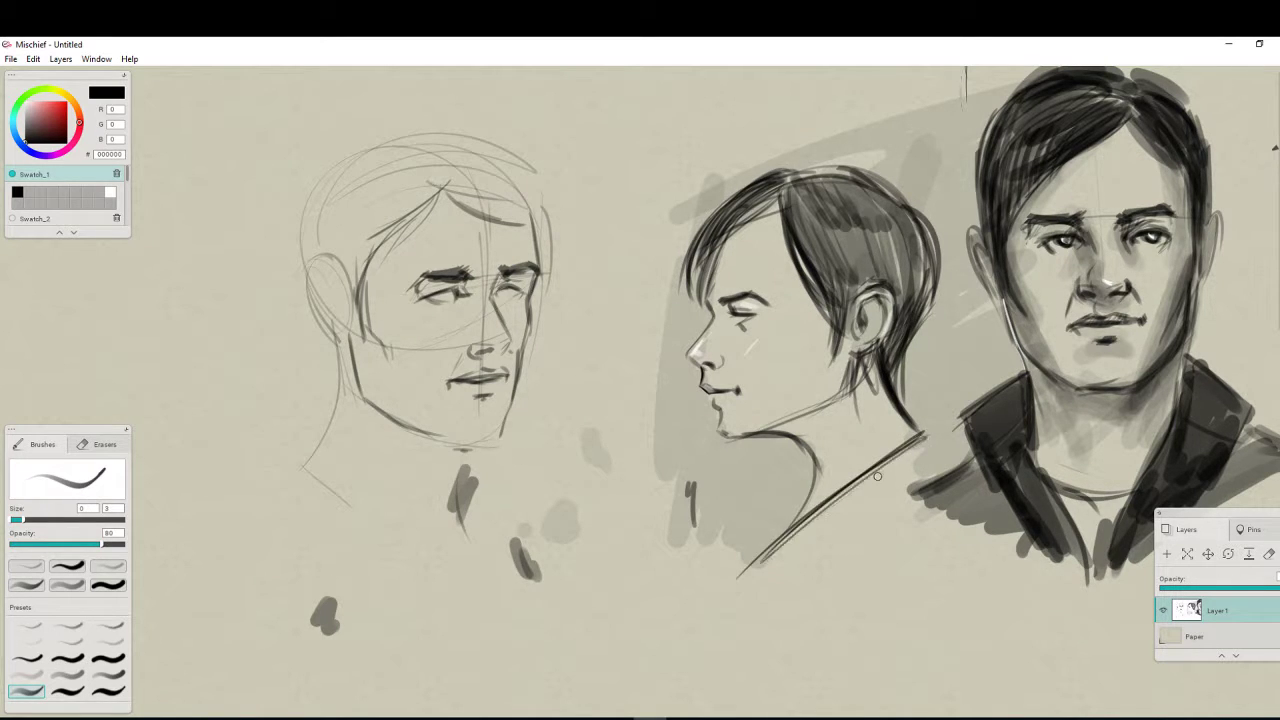
pyautogui.moveTo(942, 438); pyautogui.dragTo(820, 516)
# Shade beneath the profile's shoulder line and along its jaw with the soft 12% opacity brush
pyautogui.click(26, 674)
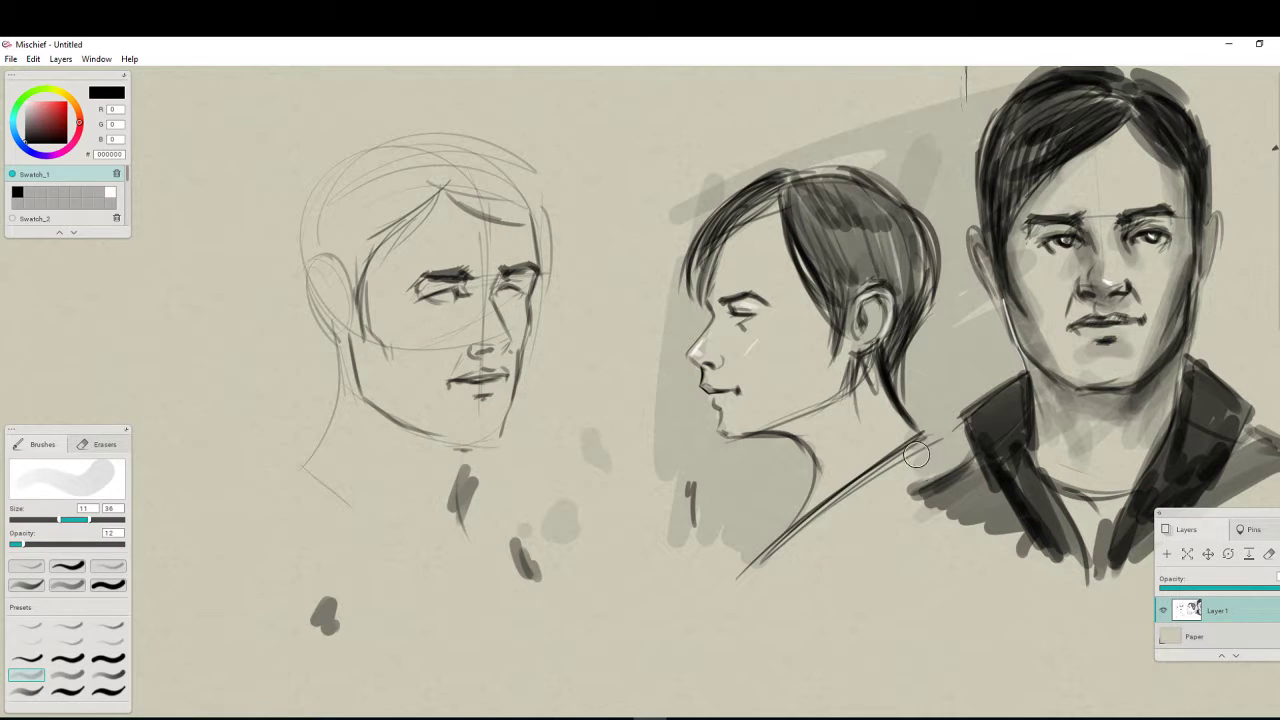
pyautogui.moveTo(928, 442); pyautogui.dragTo(768, 562)
pyautogui.moveTo(790, 540)
pyautogui.mouseDown()
pyautogui.moveTo(908, 456)
pyautogui.moveTo(772, 574)
pyautogui.mouseUp()
pyautogui.moveTo(906, 466); pyautogui.dragTo(774, 566)
pyautogui.moveTo(922, 432); pyautogui.dragTo(762, 569)
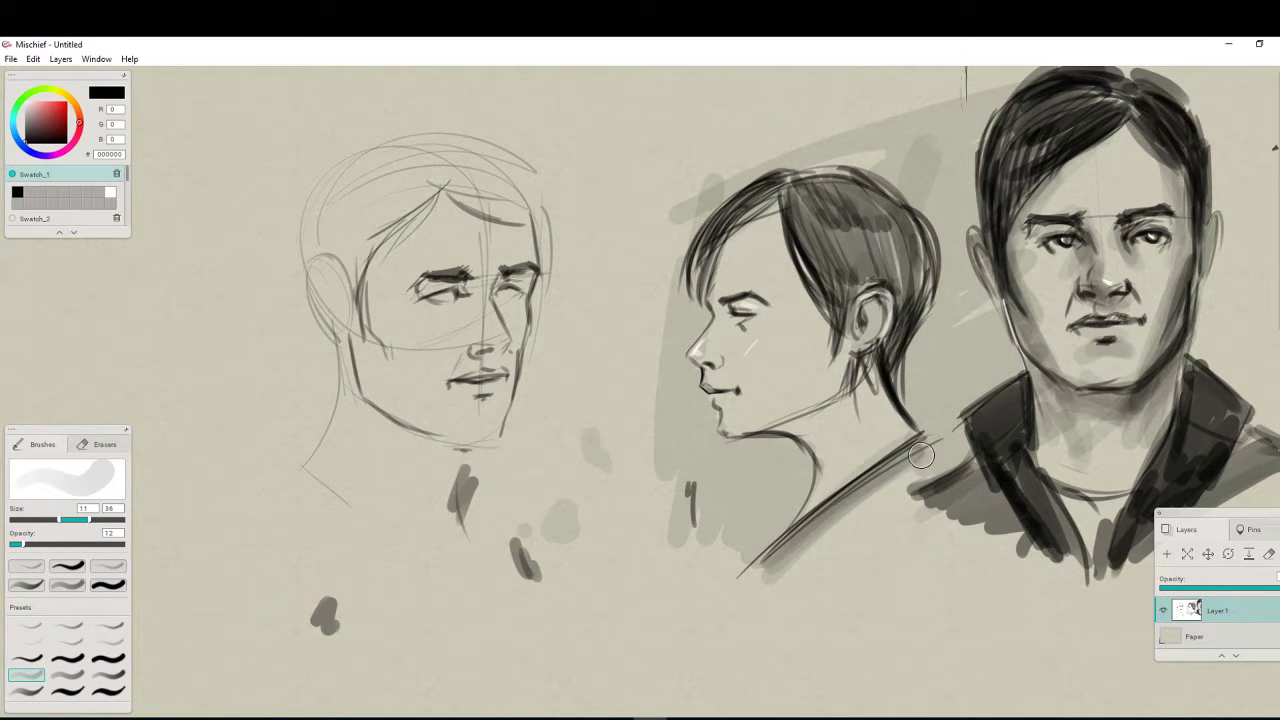
pyautogui.moveTo(920, 456)
pyautogui.mouseDown()
pyautogui.moveTo(790, 553)
pyautogui.moveTo(930, 470)
pyautogui.moveTo(770, 575)
pyautogui.moveTo(920, 430)
pyautogui.moveTo(952, 508)
pyautogui.mouseUp()
pyautogui.moveTo(866, 358); pyautogui.dragTo(790, 421)
pyautogui.moveTo(790, 421)
pyautogui.mouseDown()
pyautogui.moveTo(854, 356)
pyautogui.moveTo(822, 408)
pyautogui.mouseUp()
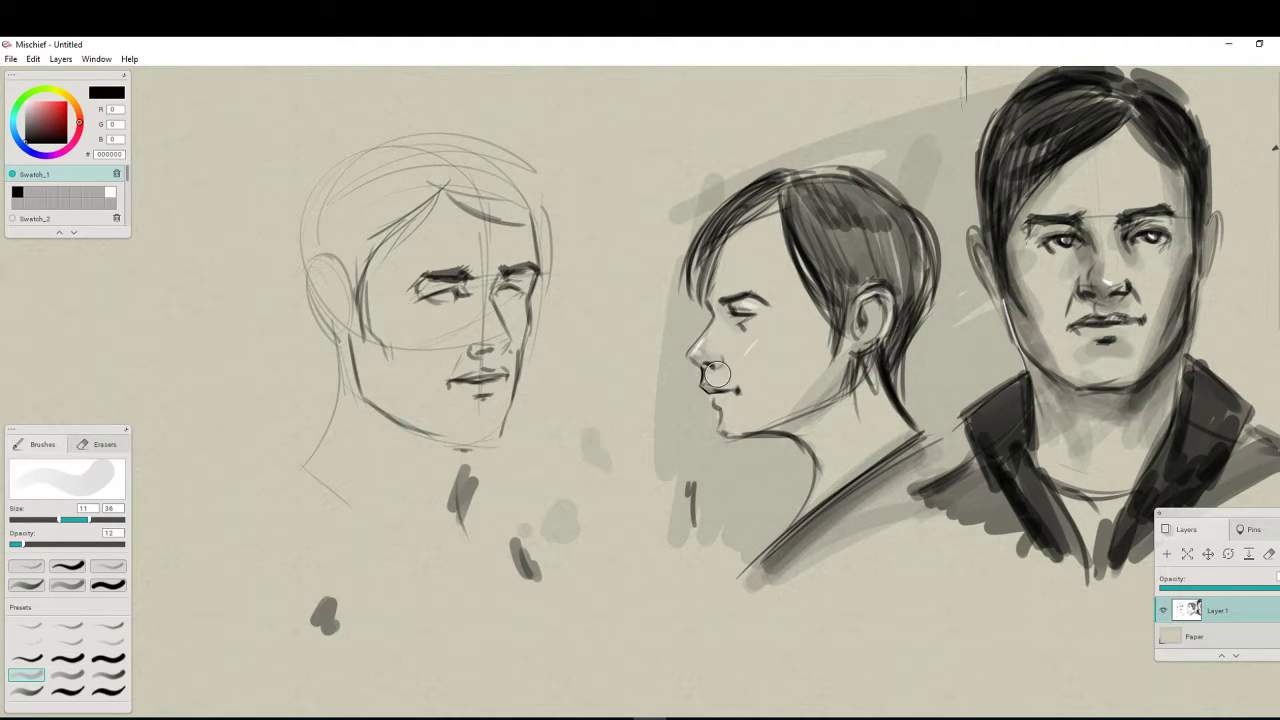
# Add soft grey tone to the profile's ear, the skin beside its hairline and the back below the shoulder
pyautogui.moveTo(870, 294)
pyautogui.mouseDown()
pyautogui.moveTo(860, 337)
pyautogui.moveTo(864, 312)
pyautogui.mouseUp()
pyautogui.moveTo(767, 197)
pyautogui.mouseDown()
pyautogui.moveTo(719, 270)
pyautogui.moveTo(775, 287)
pyautogui.mouseUp()
pyautogui.moveTo(784, 233); pyautogui.dragTo(829, 325)
pyautogui.moveTo(932, 588); pyautogui.dragTo(922, 487)
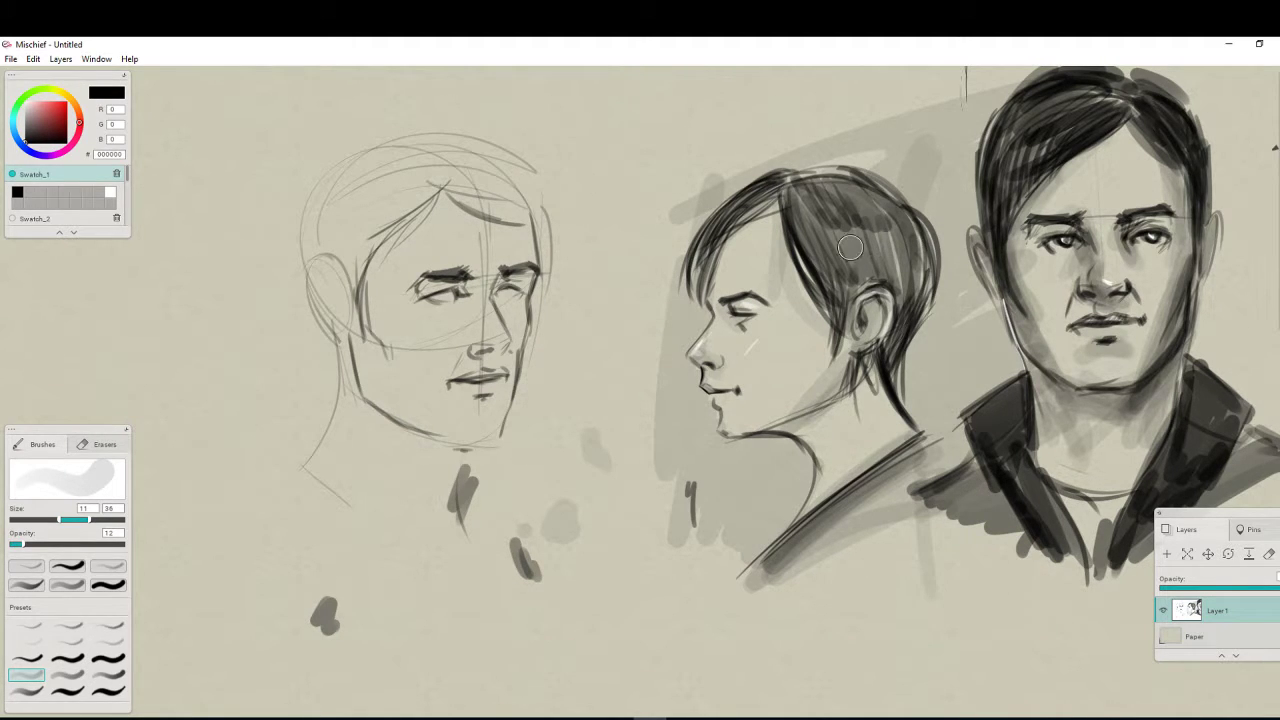
# Darken the three-quarter head's temple hairline, and outline its ear with inner folds using the 80% opacity brush
pyautogui.click(24, 690)
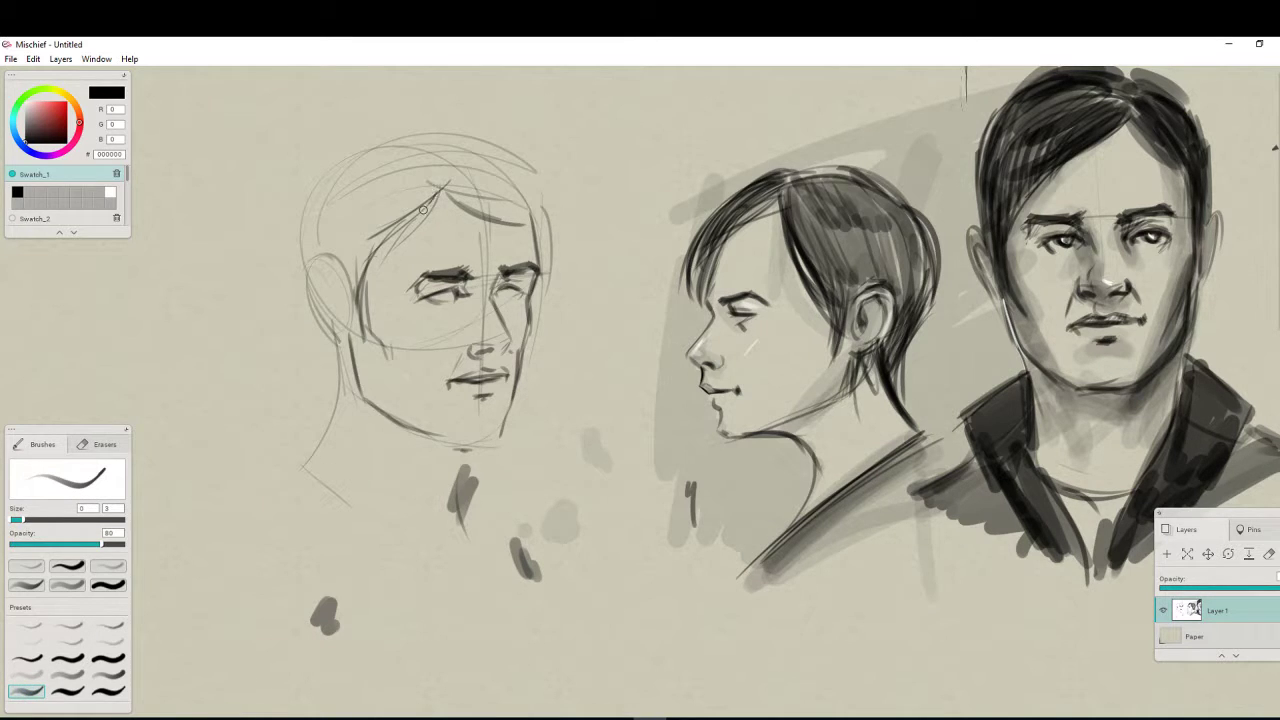
pyautogui.moveTo(423, 208)
pyautogui.mouseDown()
pyautogui.moveTo(361, 281)
pyautogui.moveTo(372, 270)
pyautogui.mouseUp()
pyautogui.moveTo(398, 227)
pyautogui.mouseDown()
pyautogui.moveTo(358, 310)
pyautogui.moveTo(353, 300)
pyautogui.mouseUp()
pyautogui.moveTo(342, 269)
pyautogui.mouseDown()
pyautogui.moveTo(311, 262)
pyautogui.moveTo(310, 310)
pyautogui.moveTo(334, 338)
pyautogui.moveTo(355, 325)
pyautogui.mouseUp()
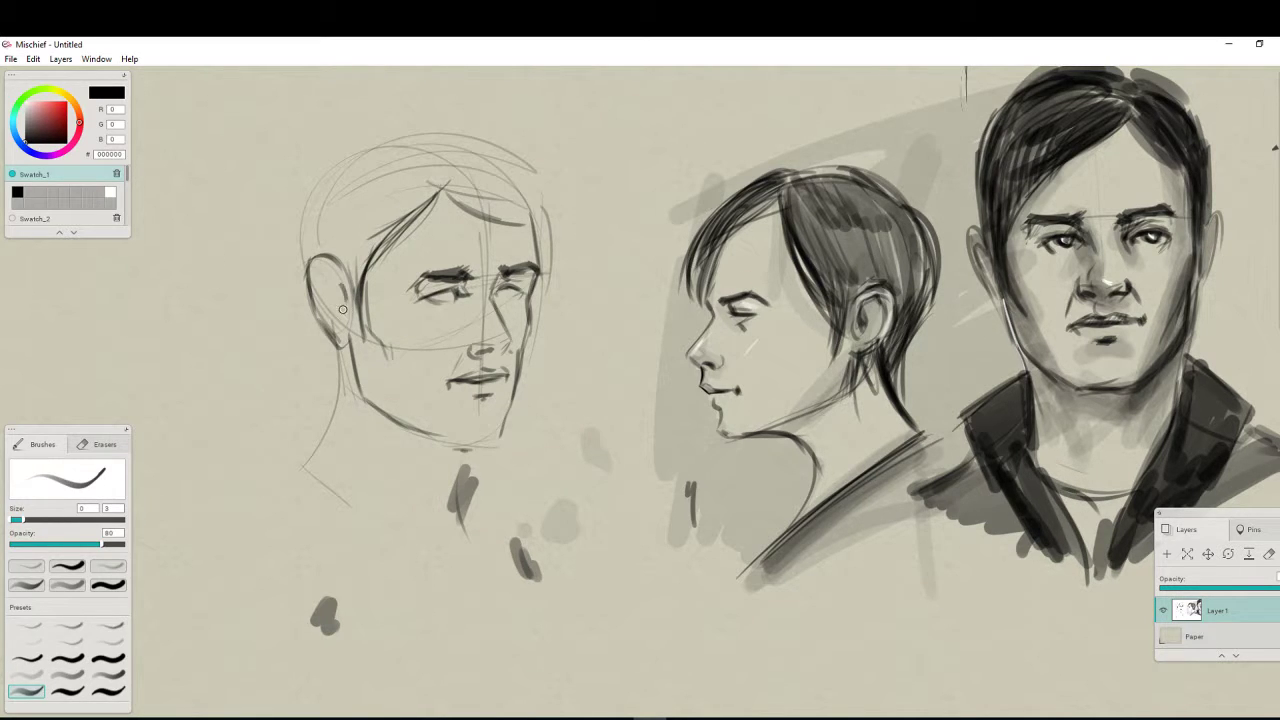
pyautogui.moveTo(331, 278)
pyautogui.mouseDown()
pyautogui.moveTo(337, 291)
pyautogui.moveTo(312, 302)
pyautogui.moveTo(337, 286)
pyautogui.mouseUp()
pyautogui.moveTo(334, 284)
pyautogui.mouseDown()
pyautogui.moveTo(318, 278)
pyautogui.moveTo(342, 295)
pyautogui.moveTo(337, 334)
pyautogui.mouseUp()
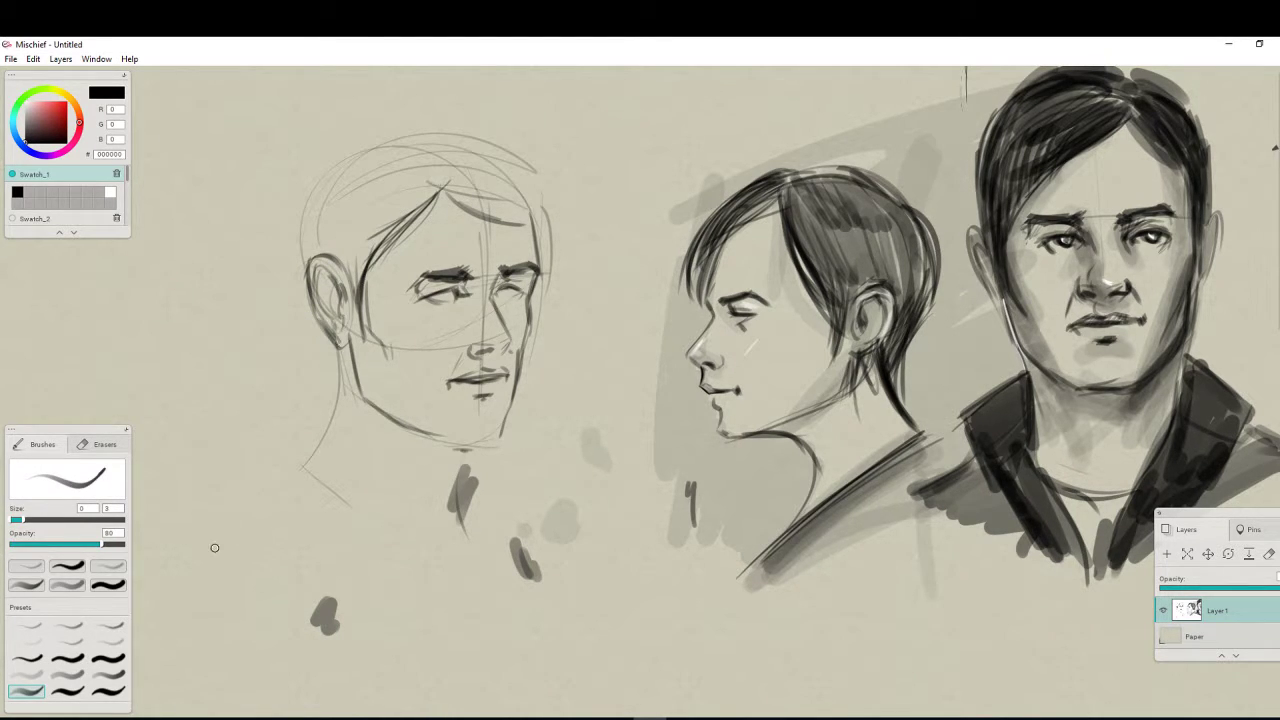
# Reinforce the three-quarter head's eyebrows and the hairline from the parting to the sideburn and across the forehead
pyautogui.moveTo(506, 284)
pyautogui.mouseDown()
pyautogui.moveTo(527, 284)
pyautogui.moveTo(428, 274)
pyautogui.mouseUp()
pyautogui.moveTo(432, 192)
pyautogui.mouseDown()
pyautogui.moveTo(356, 275)
pyautogui.moveTo(427, 208)
pyautogui.moveTo(365, 340)
pyautogui.mouseUp()
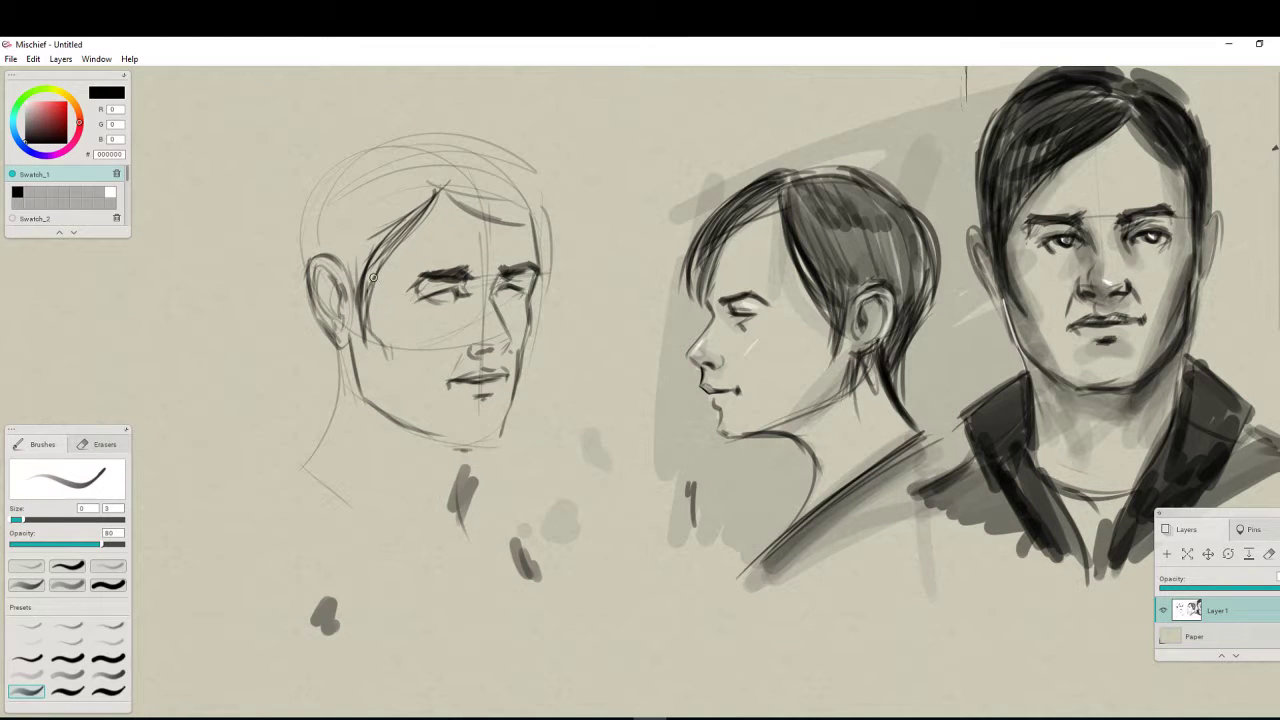
pyautogui.moveTo(374, 279)
pyautogui.mouseDown()
pyautogui.moveTo(387, 348)
pyautogui.moveTo(356, 339)
pyautogui.moveTo(368, 394)
pyautogui.mouseUp()
pyautogui.moveTo(352, 350); pyautogui.dragTo(380, 411)
pyautogui.moveTo(438, 200); pyautogui.dragTo(530, 222)
pyautogui.moveTo(499, 279); pyautogui.dragTo(539, 271)
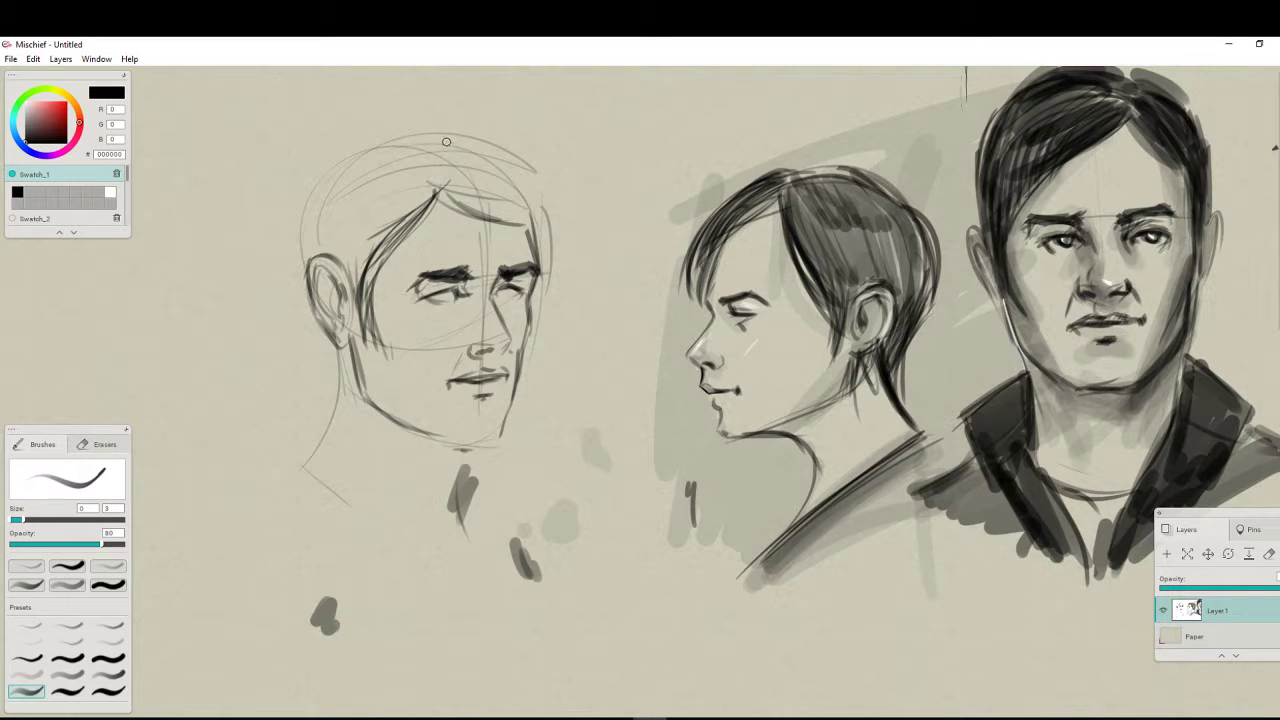
# Draw hair strands over the crown and back of the three-quarter head, and short hair at the nape and jaw corner
pyautogui.moveTo(443, 191); pyautogui.dragTo(370, 198)
pyautogui.moveTo(420, 146); pyautogui.dragTo(318, 196)
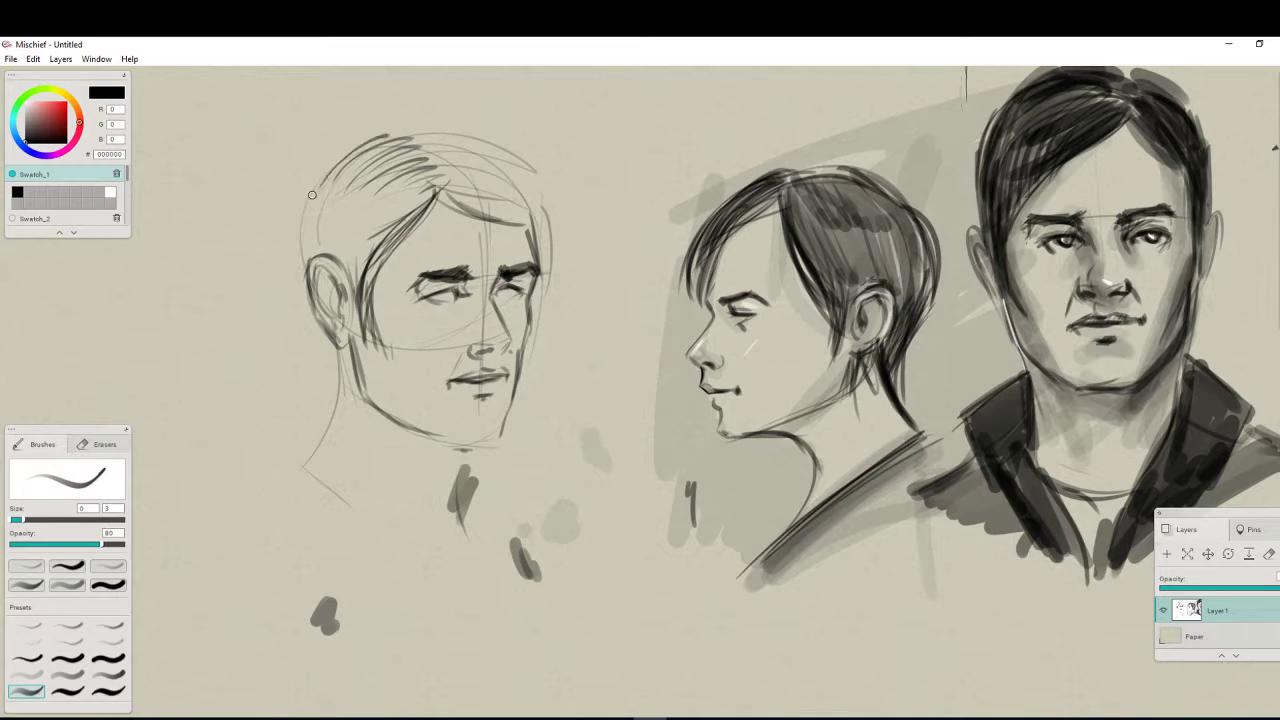
pyautogui.moveTo(370, 132)
pyautogui.mouseDown()
pyautogui.moveTo(304, 220)
pyautogui.moveTo(304, 258)
pyautogui.mouseUp()
pyautogui.moveTo(332, 334)
pyautogui.mouseDown()
pyautogui.moveTo(321, 392)
pyautogui.moveTo(358, 390)
pyautogui.mouseUp()
pyautogui.moveTo(366, 346); pyautogui.dragTo(371, 402)
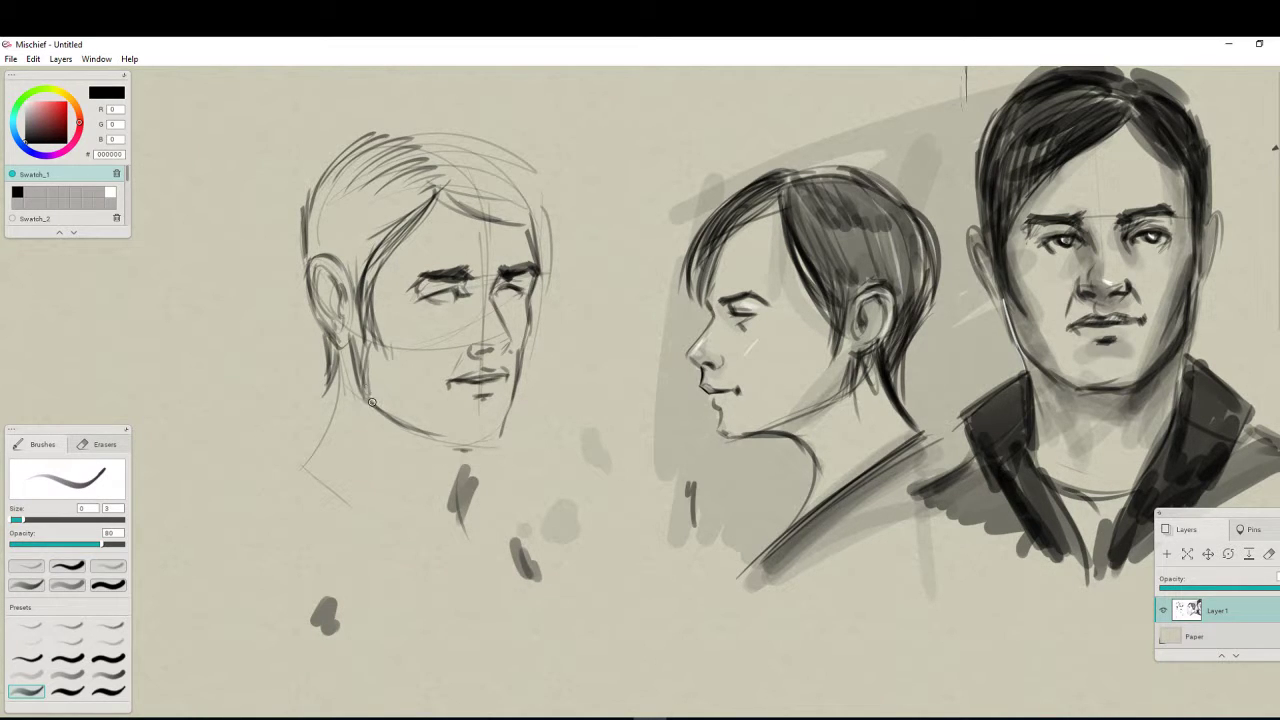
# Thicken the three-quarter head's sideburn, inner brow and fringe edge, and define the jaw and chin
pyautogui.moveTo(387, 268)
pyautogui.mouseDown()
pyautogui.moveTo(374, 336)
pyautogui.moveTo(392, 356)
pyautogui.mouseUp()
pyautogui.moveTo(450, 285)
pyautogui.mouseDown()
pyautogui.moveTo(442, 300)
pyautogui.moveTo(491, 275)
pyautogui.mouseUp()
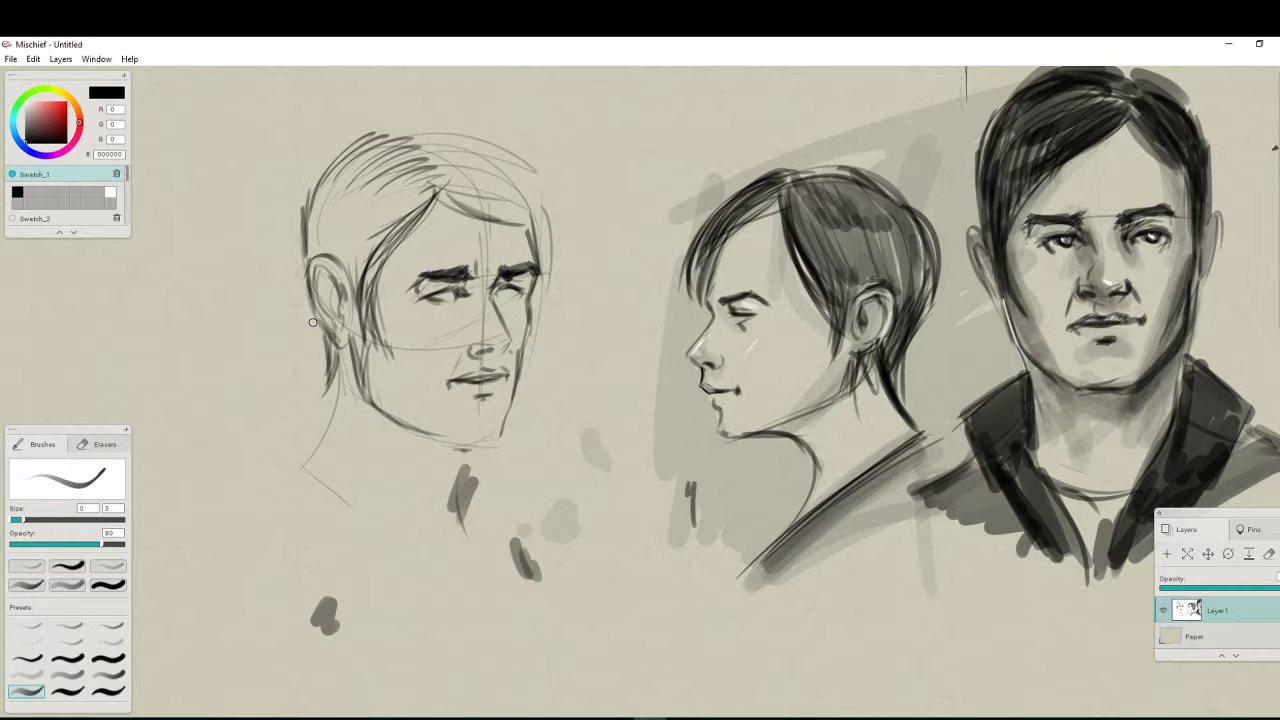
pyautogui.moveTo(487, 221)
pyautogui.mouseDown()
pyautogui.moveTo(553, 269)
pyautogui.moveTo(538, 266)
pyautogui.mouseUp()
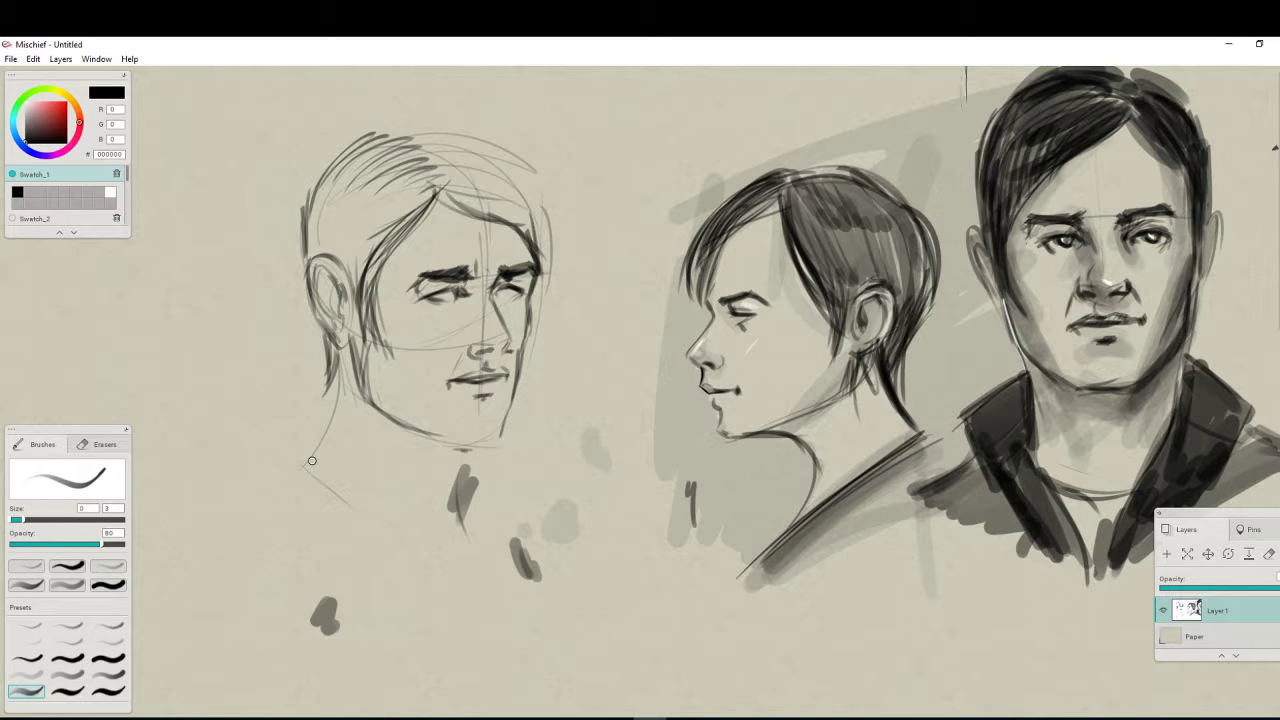
pyautogui.moveTo(368, 281)
pyautogui.mouseDown()
pyautogui.moveTo(380, 365)
pyautogui.moveTo(366, 395)
pyautogui.mouseUp()
pyautogui.moveTo(479, 401); pyautogui.dragTo(450, 410)
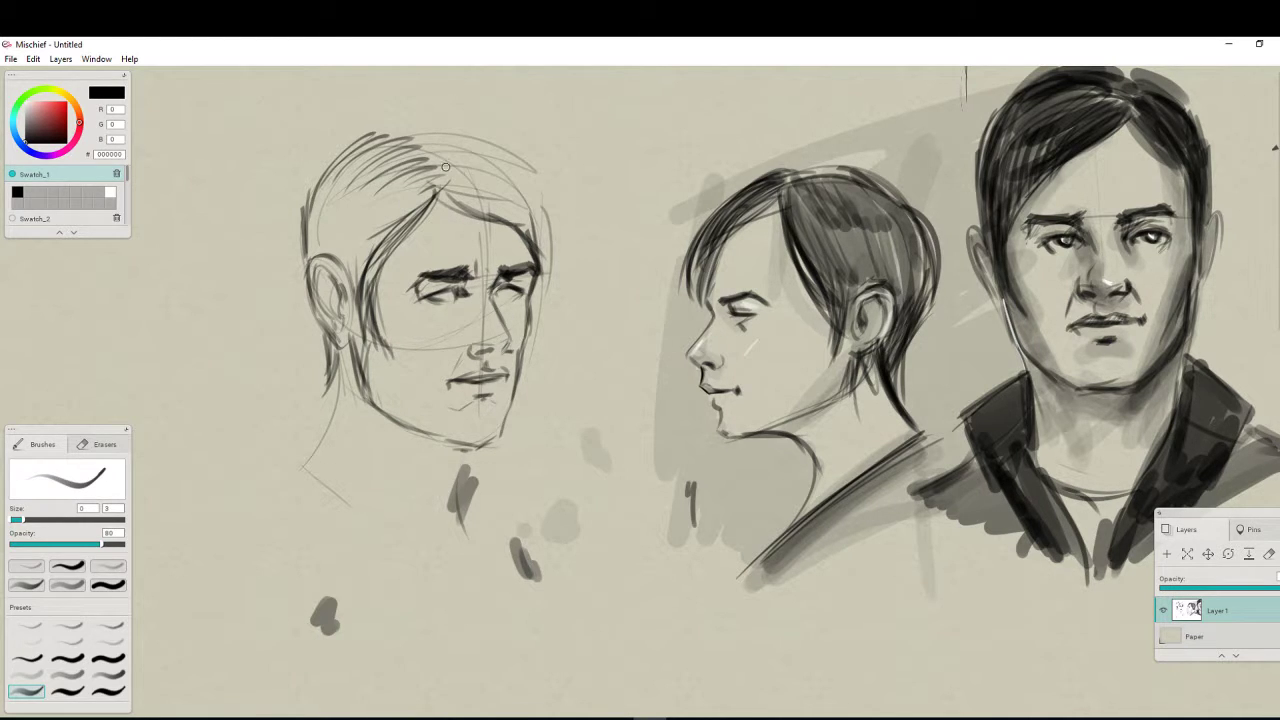
# Outline the hair on the three-quarter head's far side, and hatch beard strokes along the near jaw to the chin
pyautogui.moveTo(440, 190); pyautogui.dragTo(470, 158)
pyautogui.moveTo(440, 178)
pyautogui.mouseDown()
pyautogui.moveTo(411, 150)
pyautogui.moveTo(363, 146)
pyautogui.moveTo(423, 132)
pyautogui.moveTo(484, 139)
pyautogui.moveTo(427, 139)
pyautogui.moveTo(541, 209)
pyautogui.moveTo(529, 184)
pyautogui.moveTo(549, 267)
pyautogui.mouseUp()
pyautogui.moveTo(372, 353); pyautogui.dragTo(376, 402)
pyautogui.moveTo(374, 371); pyautogui.dragTo(391, 413)
pyautogui.moveTo(388, 396); pyautogui.dragTo(418, 432)
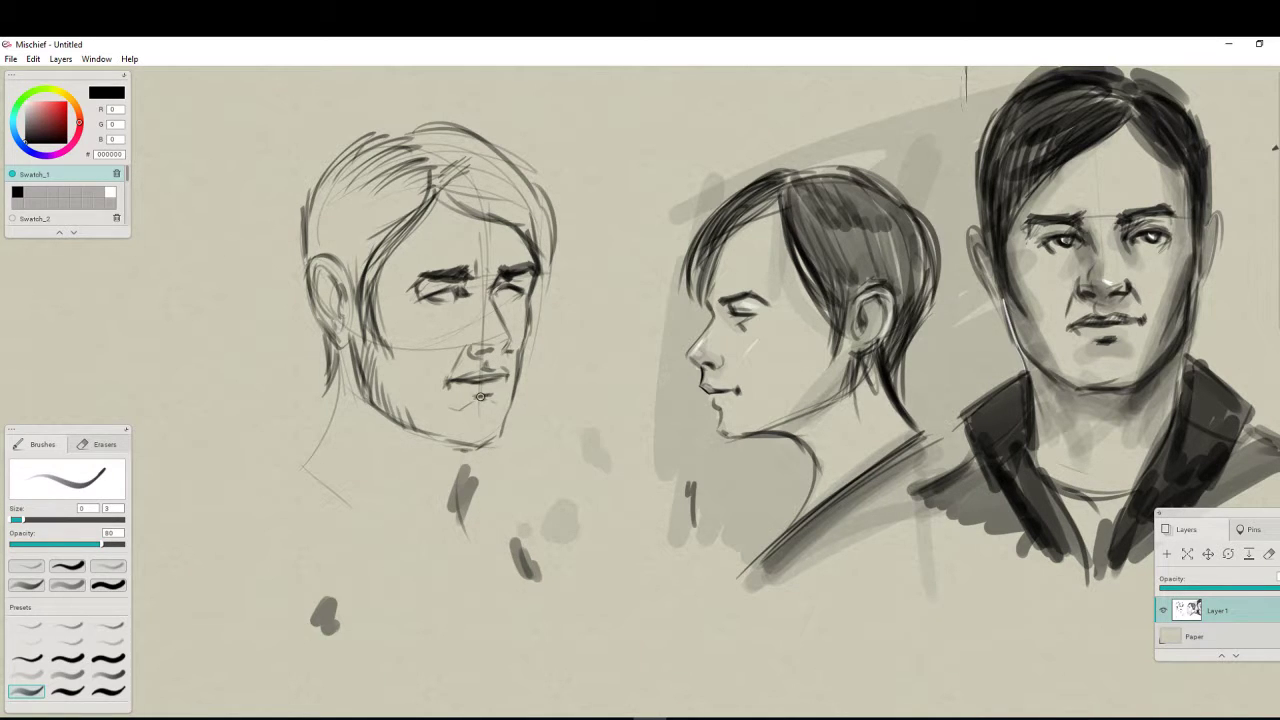
pyautogui.moveTo(379, 357); pyautogui.dragTo(400, 420)
pyautogui.moveTo(405, 408); pyautogui.dragTo(423, 441)
pyautogui.moveTo(432, 426); pyautogui.dragTo(435, 446)
pyautogui.moveTo(441, 433); pyautogui.dragTo(444, 448)
# Draw the three-quarter figure's collar and shoulder lines, and add hair strokes down the nape
pyautogui.moveTo(318, 456); pyautogui.dragTo(442, 542)
pyautogui.moveTo(320, 457); pyautogui.dragTo(236, 492)
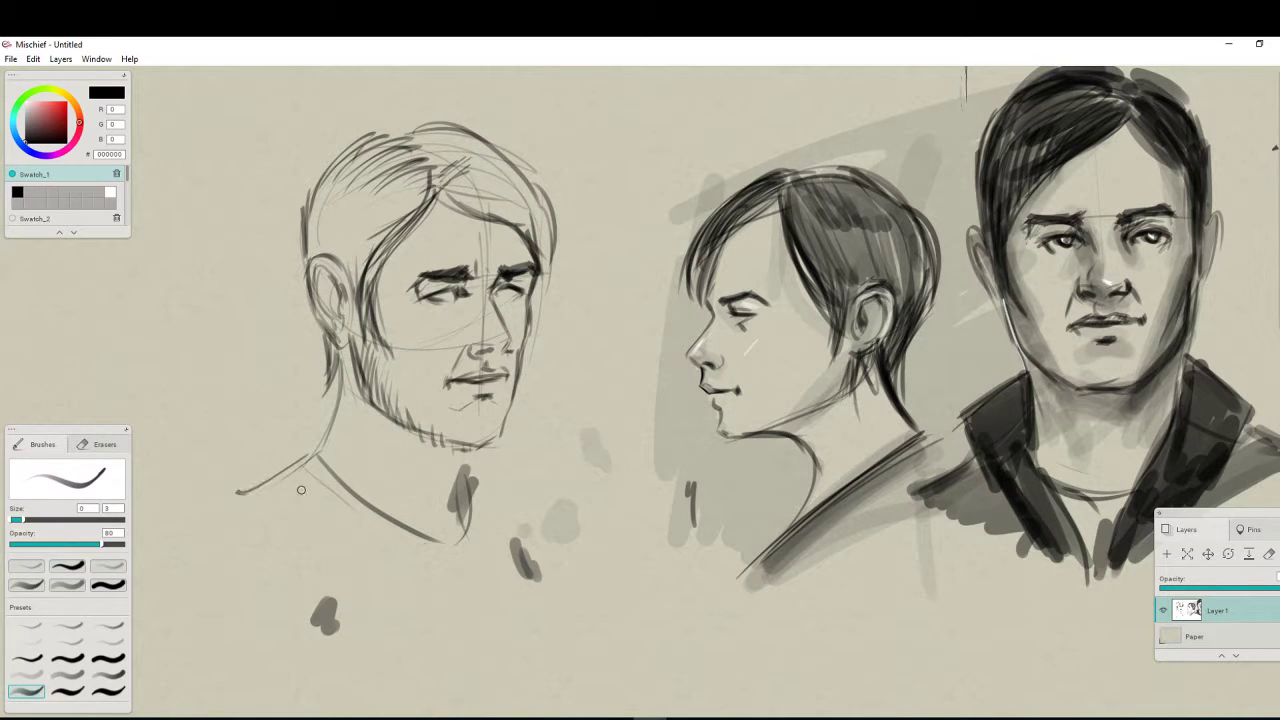
pyautogui.moveTo(466, 487); pyautogui.dragTo(545, 519)
pyautogui.moveTo(452, 545); pyautogui.dragTo(468, 551)
pyautogui.moveTo(340, 398); pyautogui.dragTo(322, 446)
pyautogui.moveTo(339, 364); pyautogui.dragTo(324, 403)
pyautogui.moveTo(341, 368); pyautogui.dragTo(329, 406)
pyautogui.moveTo(342, 376); pyautogui.dragTo(334, 418)
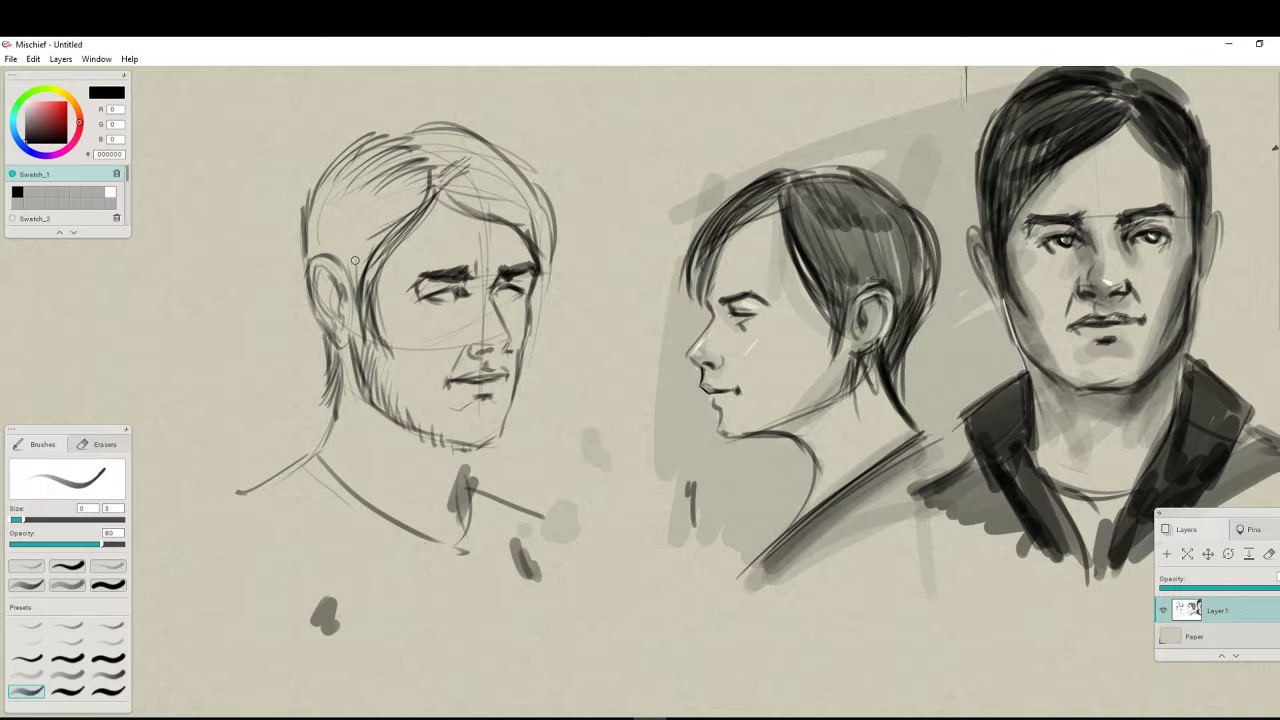
# Deepen the three-quarter head's inner ear and hair edges, and add a small beard patch below the lower lip
pyautogui.moveTo(325, 270)
pyautogui.mouseDown()
pyautogui.moveTo(340, 300)
pyautogui.moveTo(331, 320)
pyautogui.mouseUp()
pyautogui.moveTo(426, 187); pyautogui.dragTo(395, 242)
pyautogui.moveTo(522, 182)
pyautogui.mouseDown()
pyautogui.moveTo(542, 211)
pyautogui.moveTo(543, 296)
pyautogui.mouseUp()
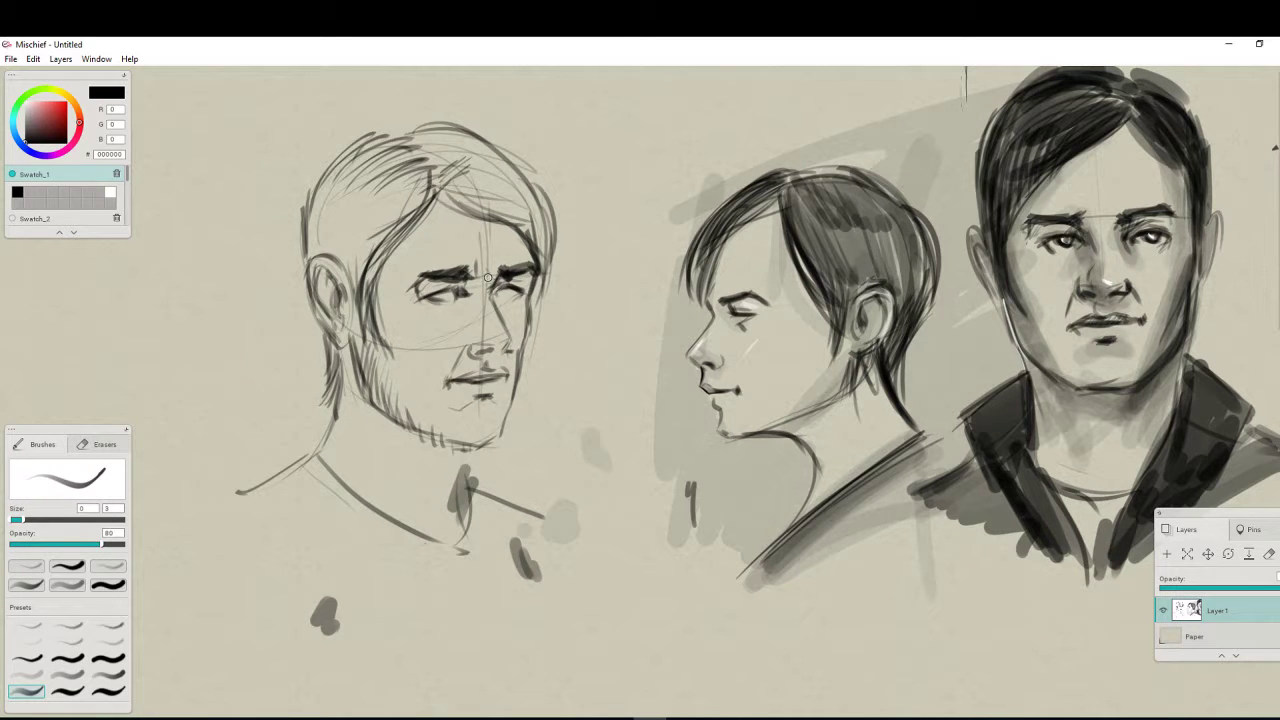
pyautogui.moveTo(516, 386)
pyautogui.mouseDown()
pyautogui.moveTo(496, 443)
pyautogui.moveTo(483, 397)
pyautogui.mouseUp()
pyautogui.moveTo(501, 288)
pyautogui.mouseDown()
pyautogui.moveTo(474, 273)
pyautogui.moveTo(414, 277)
pyautogui.mouseUp()
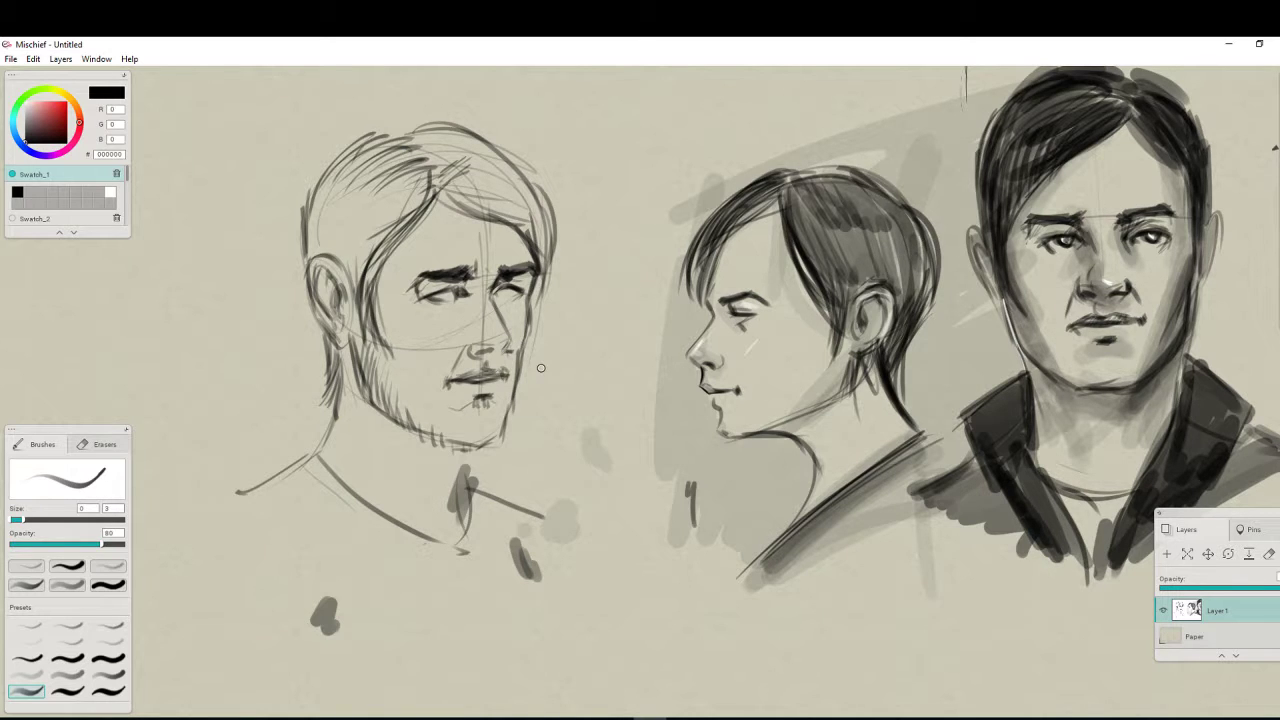
# Hatch denser beard strokes over the three-quarter head's jaw and chin, and darken the nape hair
pyautogui.moveTo(369, 336)
pyautogui.mouseDown()
pyautogui.moveTo(369, 389)
pyautogui.moveTo(389, 388)
pyautogui.moveTo(406, 411)
pyautogui.moveTo(411, 399)
pyautogui.moveTo(448, 436)
pyautogui.mouseUp()
pyautogui.moveTo(399, 372)
pyautogui.mouseDown()
pyautogui.moveTo(438, 432)
pyautogui.moveTo(468, 438)
pyautogui.mouseUp()
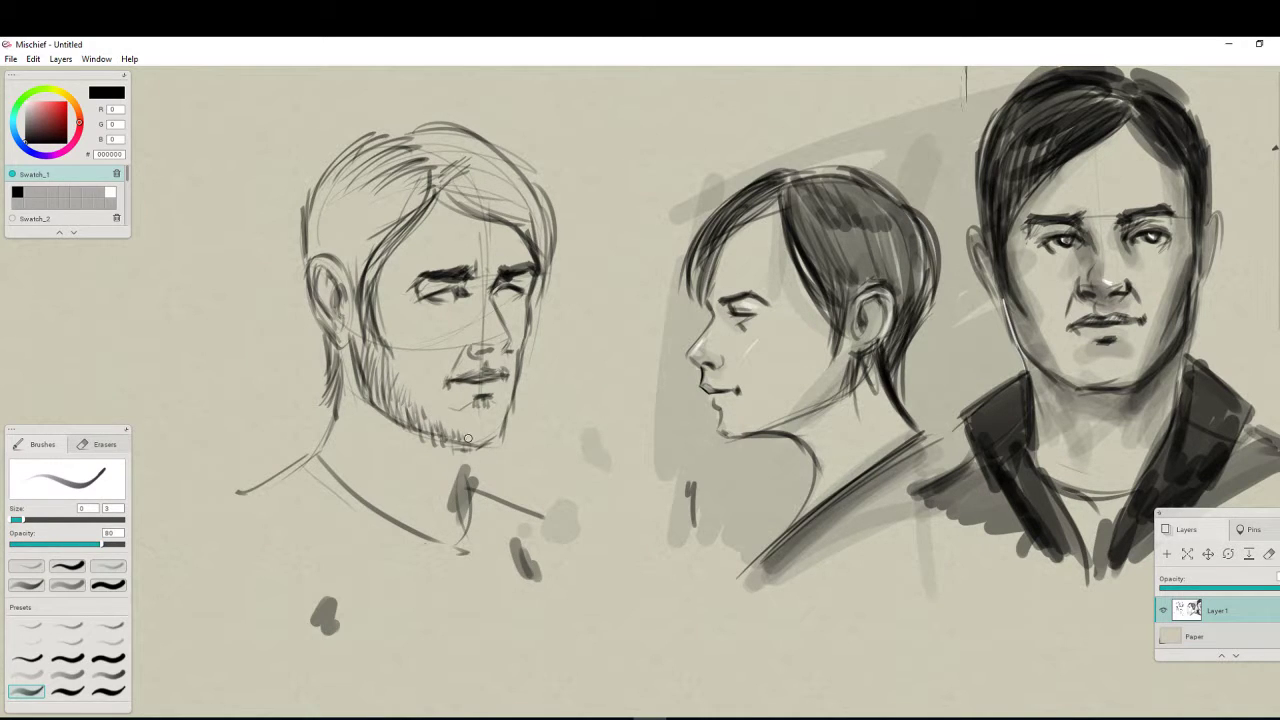
pyautogui.moveTo(334, 354); pyautogui.dragTo(321, 428)
# Darken the three-quarter head's lips and add fine detail to the eyes
pyautogui.moveTo(487, 370); pyautogui.dragTo(503, 369)
pyautogui.scroll(2, 528, 321)
pyautogui.scroll(-2, 527, 322)
pyautogui.scroll(2, 448, 291)
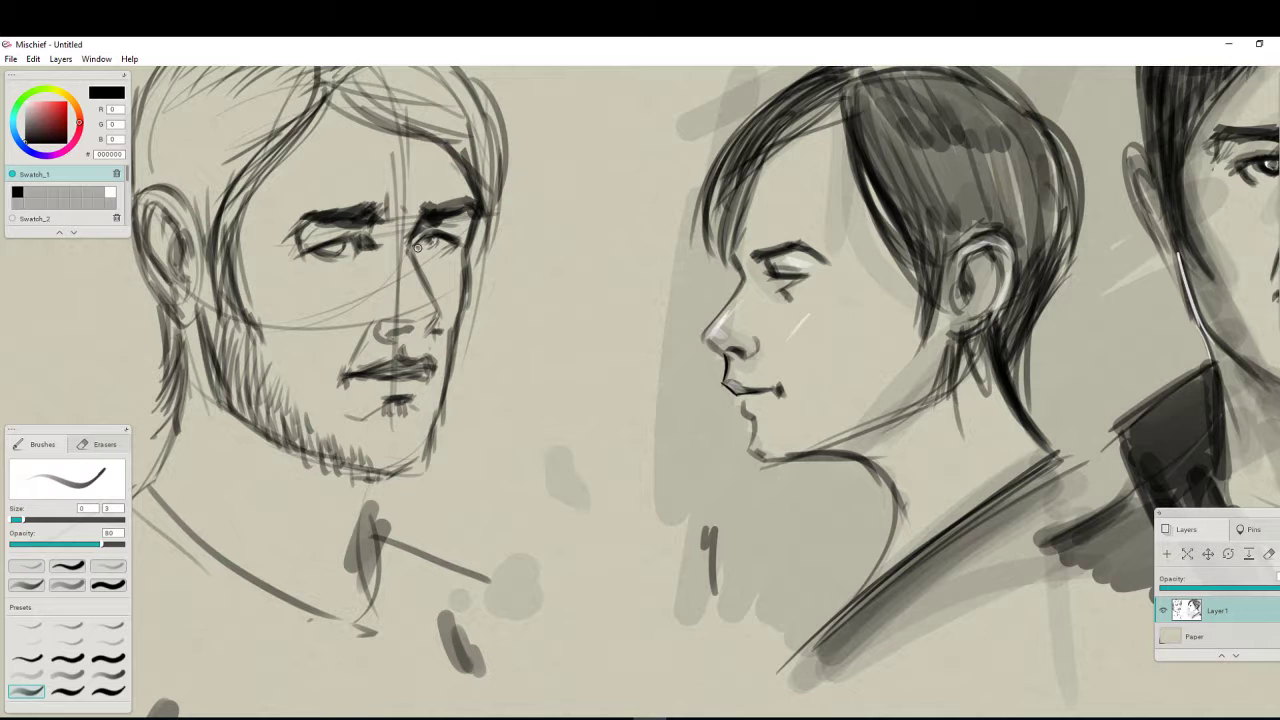
pyautogui.moveTo(302, 247); pyautogui.dragTo(338, 233)
pyautogui.scroll(-10, 363, 251)
pyautogui.scroll(8, 363, 251)
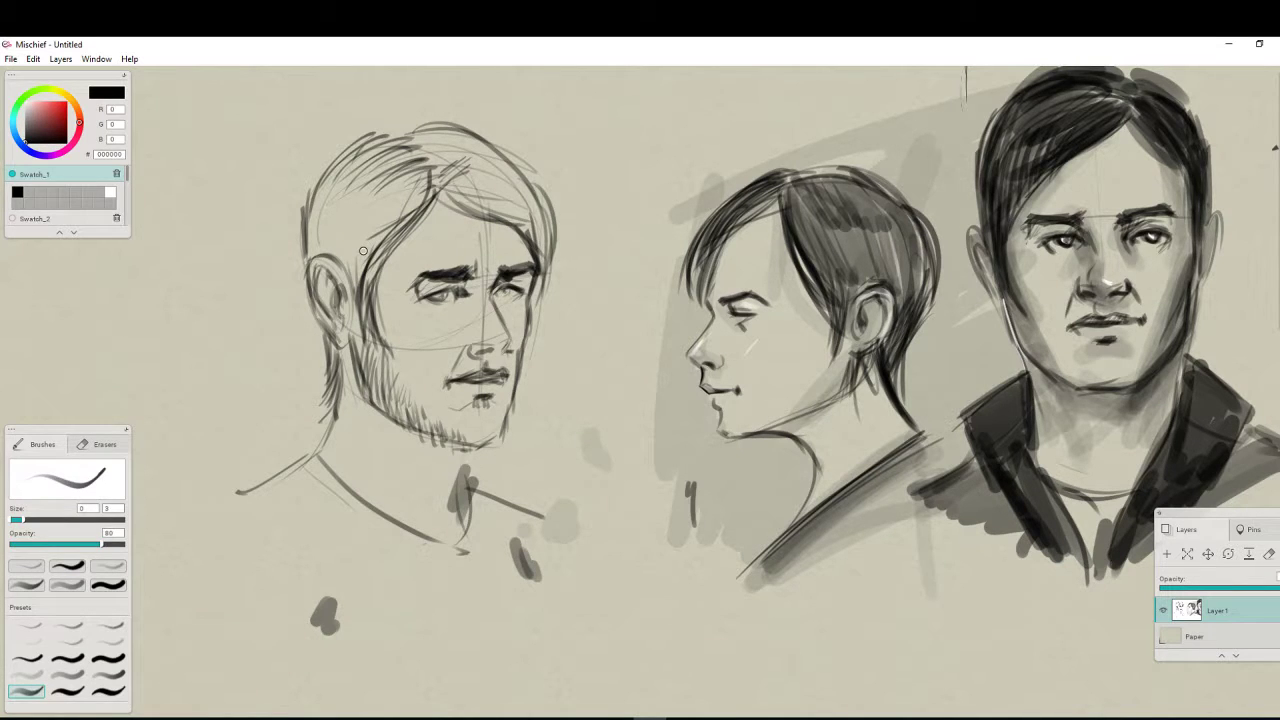
# Thicken the dark hair edge running from the three-quarter head's parting down to the temple
pyautogui.click(27, 677)
pyautogui.moveTo(417, 191)
pyautogui.mouseDown()
pyautogui.moveTo(392, 231)
pyautogui.moveTo(423, 189)
pyautogui.moveTo(377, 257)
pyautogui.mouseUp()
pyautogui.moveTo(422, 190); pyautogui.dragTo(377, 260)
pyautogui.click(67, 674)
pyautogui.moveTo(422, 180); pyautogui.dragTo(378, 262)
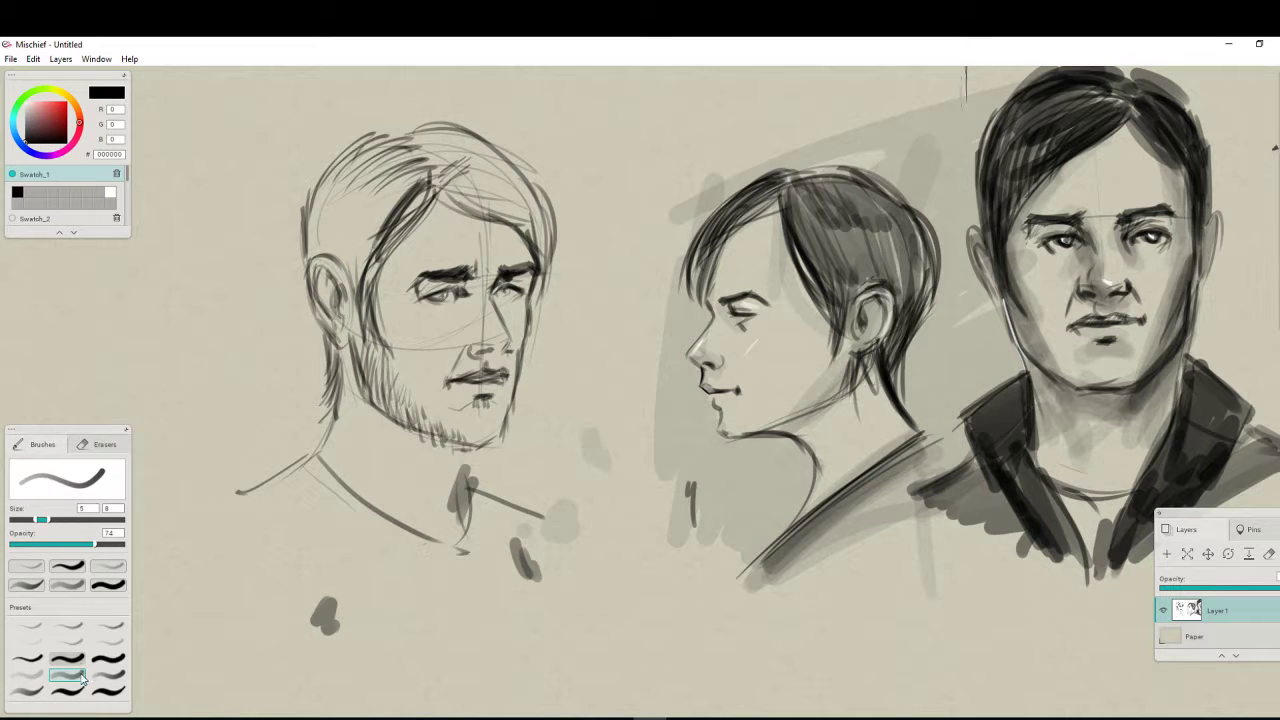
# Paint test strokes below the three-quarter figure's near shoulder with the 74% and 12% opacity brushes
pyautogui.moveTo(228, 560); pyautogui.dragTo(224, 600)
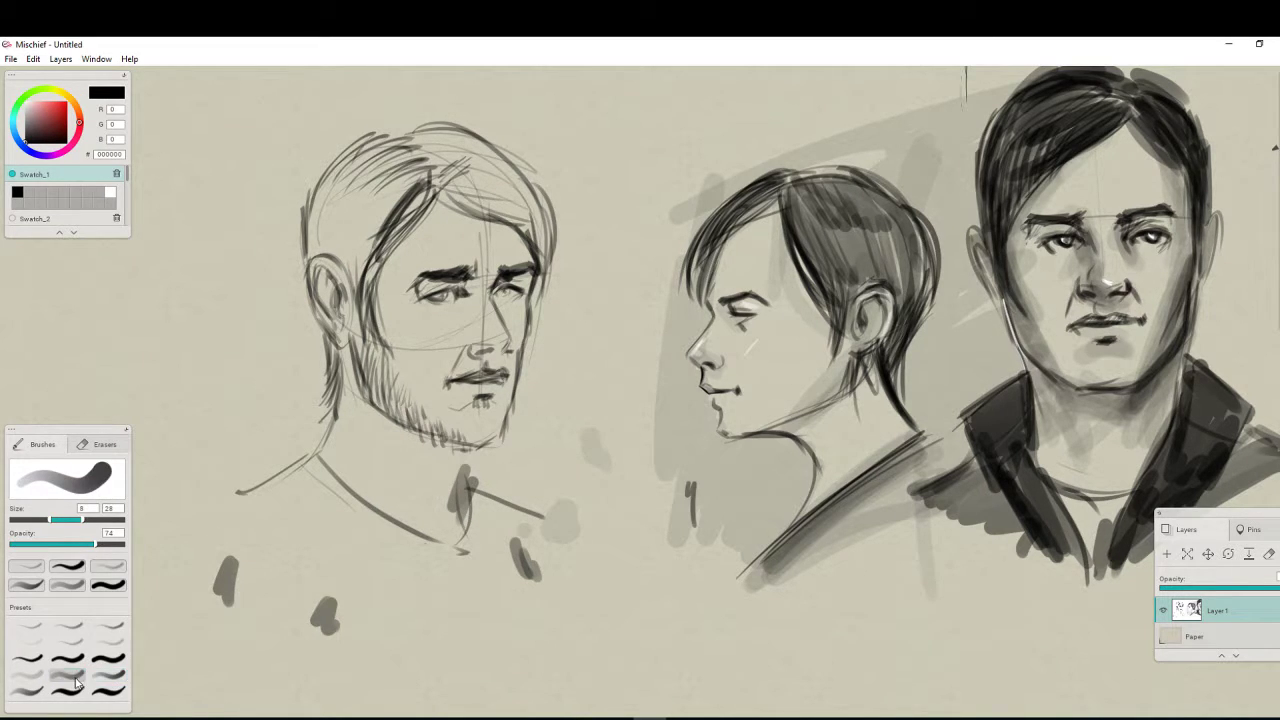
pyautogui.click(40, 674)
pyautogui.moveTo(200, 540); pyautogui.dragTo(220, 534)
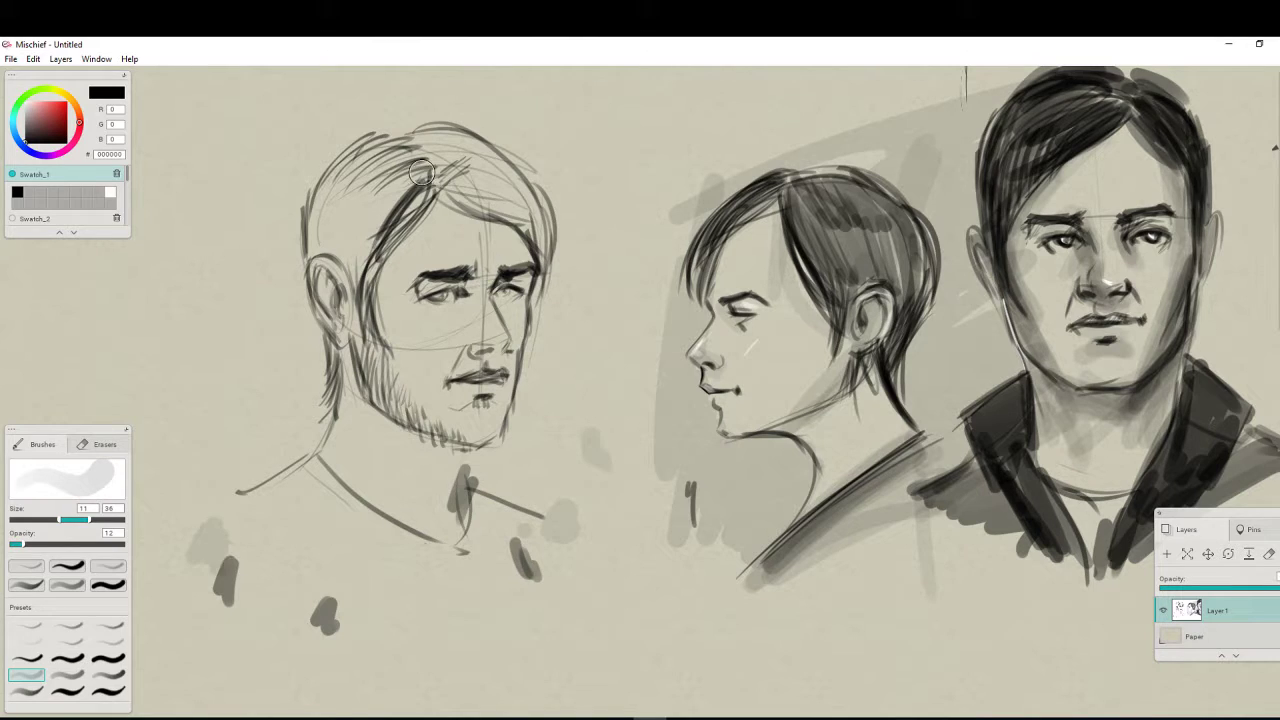
# Lay a light grey tone over the three-quarter head's side hair, beard and fringe at 12% opacity
pyautogui.moveTo(422, 172)
pyautogui.mouseDown()
pyautogui.moveTo(364, 259)
pyautogui.moveTo(355, 248)
pyautogui.mouseUp()
pyautogui.moveTo(368, 152)
pyautogui.mouseDown()
pyautogui.moveTo(348, 246)
pyautogui.moveTo(328, 262)
pyautogui.mouseUp()
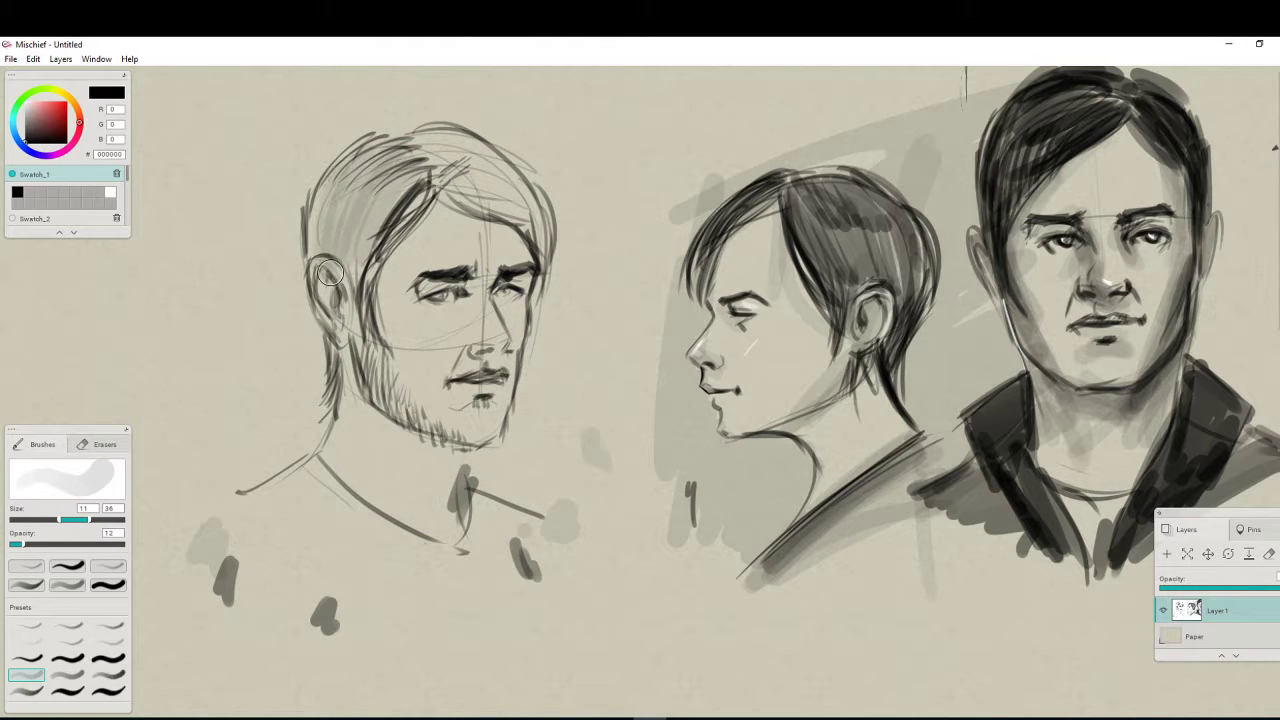
pyautogui.moveTo(320, 196); pyautogui.dragTo(355, 386)
pyautogui.moveTo(365, 230)
pyautogui.mouseDown()
pyautogui.moveTo(363, 354)
pyautogui.moveTo(388, 404)
pyautogui.moveTo(463, 450)
pyautogui.mouseUp()
pyautogui.moveTo(430, 172)
pyautogui.mouseDown()
pyautogui.moveTo(508, 216)
pyautogui.moveTo(514, 183)
pyautogui.mouseUp()
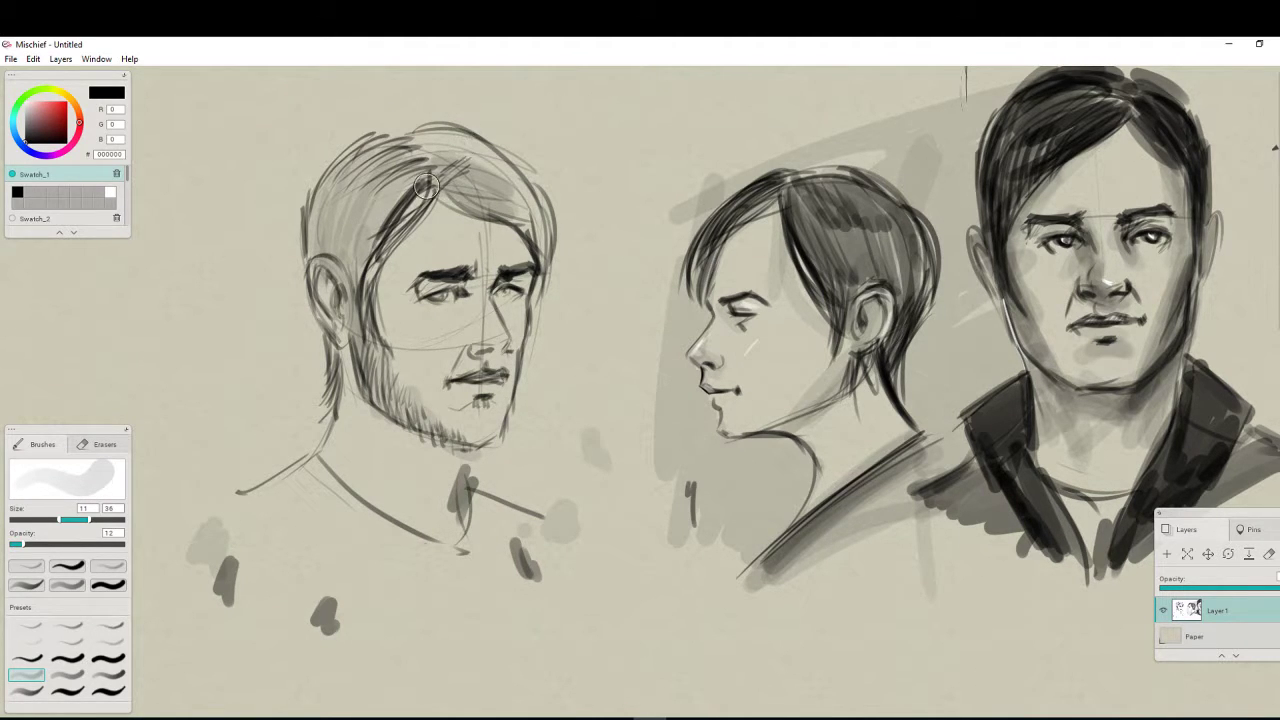
# Build up further layers of soft grey over the near-side hair from the parting to above the ear
pyautogui.moveTo(424, 190)
pyautogui.mouseDown()
pyautogui.moveTo(389, 239)
pyautogui.moveTo(399, 242)
pyautogui.moveTo(411, 201)
pyautogui.moveTo(370, 234)
pyautogui.mouseUp()
pyautogui.moveTo(422, 152)
pyautogui.mouseDown()
pyautogui.moveTo(352, 246)
pyautogui.moveTo(334, 234)
pyautogui.mouseUp()
pyautogui.moveTo(396, 134); pyautogui.dragTo(308, 254)
pyautogui.moveTo(405, 160); pyautogui.dragTo(332, 288)
pyautogui.moveTo(406, 136)
pyautogui.mouseDown()
pyautogui.moveTo(334, 196)
pyautogui.moveTo(340, 235)
pyautogui.mouseUp()
# Paint dark strands beside the three-quarter head's parting with the size 5–8 brush at 74% opacity
pyautogui.click(67, 675)
pyautogui.moveTo(416, 174); pyautogui.dragTo(391, 207)
pyautogui.moveTo(421, 179); pyautogui.dragTo(366, 204)
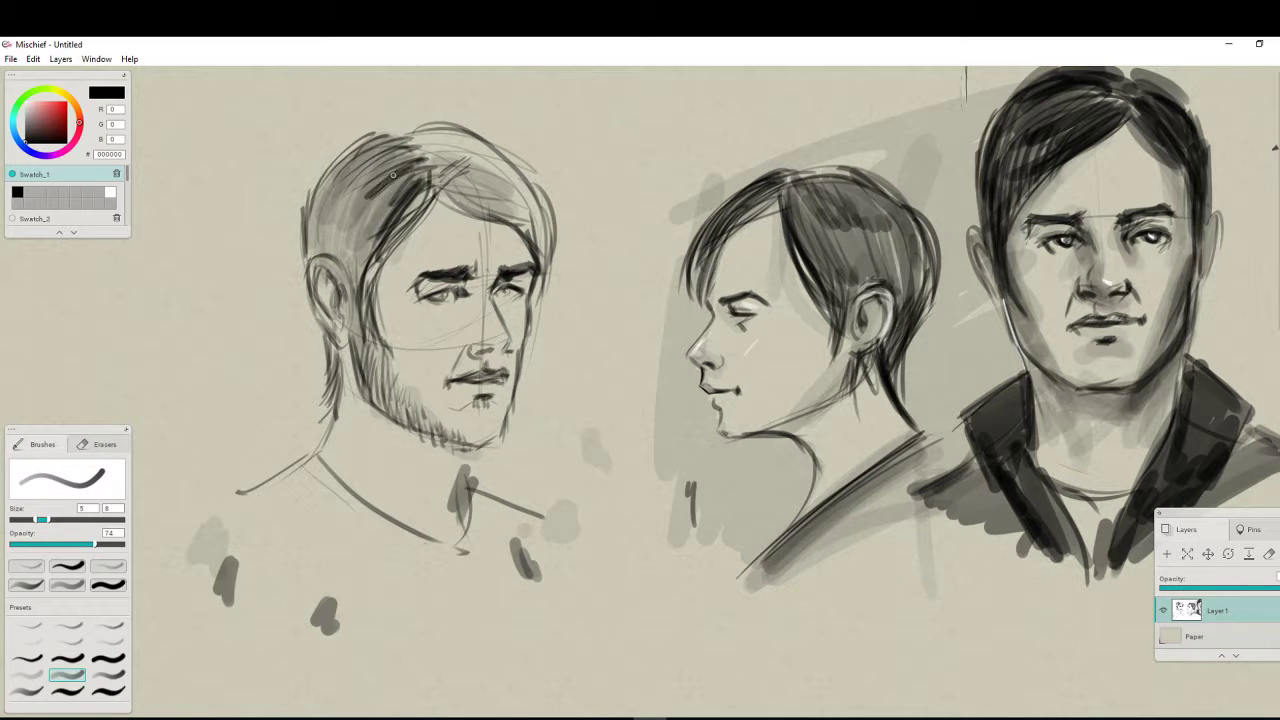
pyautogui.moveTo(410, 158); pyautogui.dragTo(358, 198)
pyautogui.moveTo(404, 152); pyautogui.dragTo(336, 204)
# Blend mid-grey tone over the three-quarter head's side hair above the ear with the size 5–21 brush at 25% opacity
pyautogui.click(67, 585)
pyautogui.moveTo(366, 148)
pyautogui.mouseDown()
pyautogui.moveTo(322, 220)
pyautogui.moveTo(386, 172)
pyautogui.moveTo(358, 300)
pyautogui.mouseUp()
pyautogui.moveTo(366, 224); pyautogui.dragTo(328, 282)
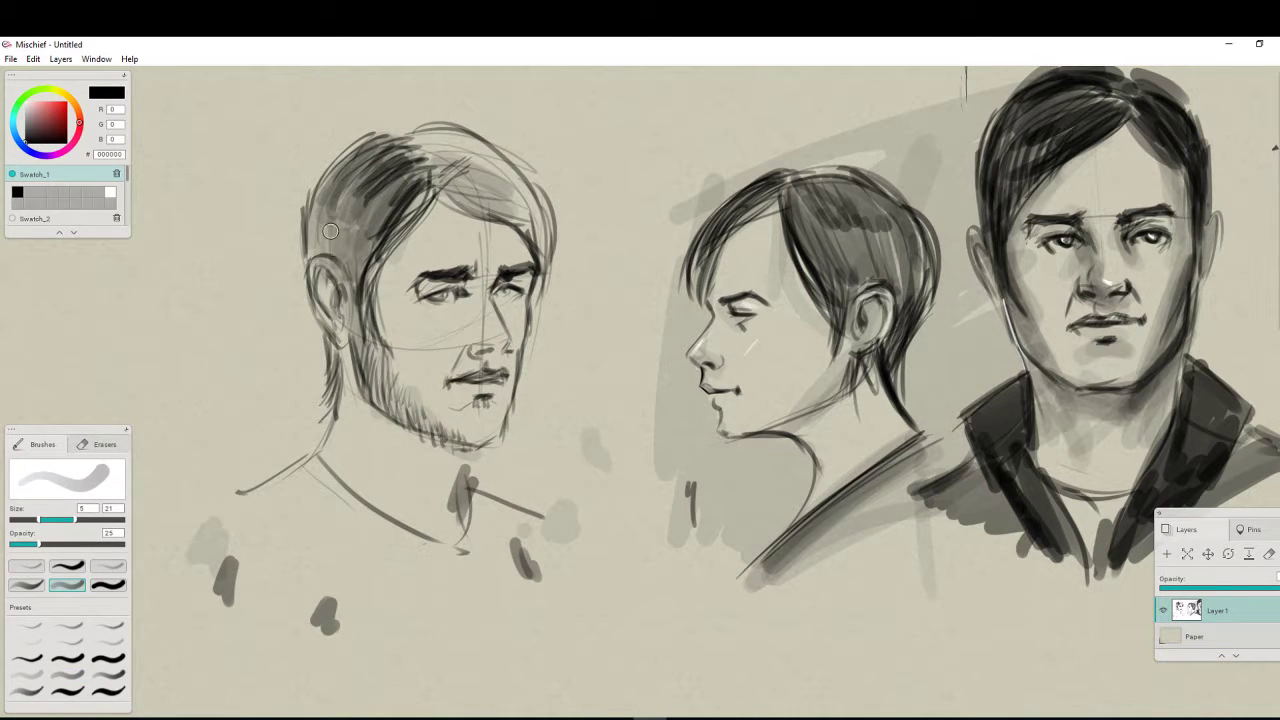
# Blend soft grey over the three-quarter head's temple, nape hair, beard, nose and inner eye with the size 5–21 brush at 25% opacity
pyautogui.moveTo(338, 206); pyautogui.dragTo(316, 261)
pyautogui.moveTo(342, 358); pyautogui.dragTo(317, 407)
pyautogui.moveTo(366, 303)
pyautogui.mouseDown()
pyautogui.moveTo(366, 381)
pyautogui.moveTo(455, 443)
pyautogui.mouseUp()
pyautogui.moveTo(481, 341)
pyautogui.mouseDown()
pyautogui.moveTo(502, 354)
pyautogui.moveTo(491, 351)
pyautogui.mouseUp()
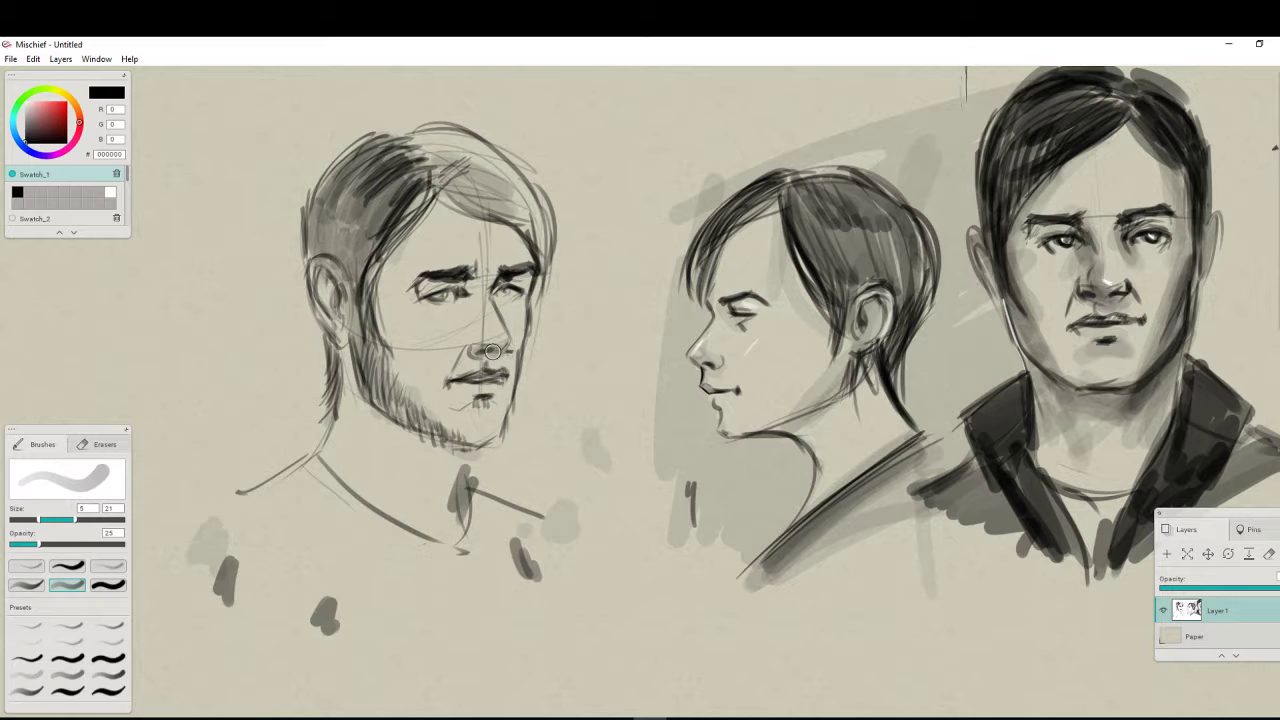
pyautogui.moveTo(492, 278)
pyautogui.mouseDown()
pyautogui.moveTo(502, 310)
pyautogui.moveTo(470, 306)
pyautogui.mouseUp()
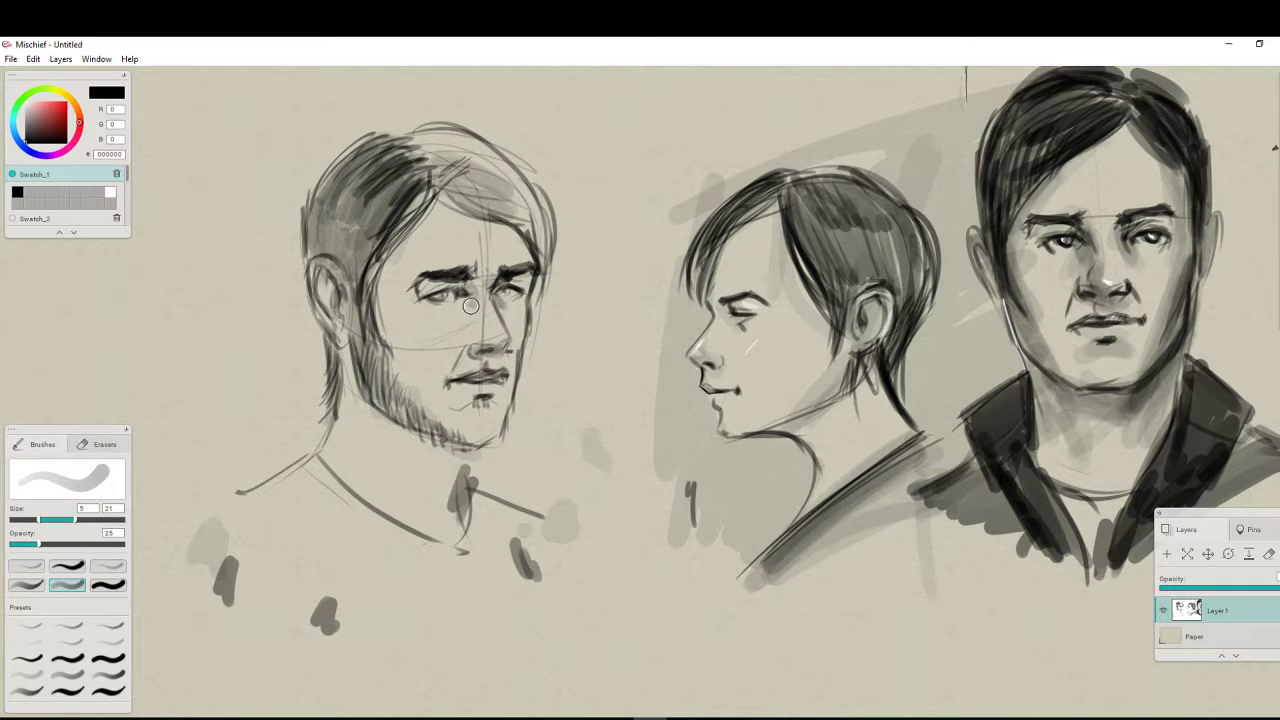
# Wash light grey over the three-quarter head's fringe, cheek and near-side forehead with the size 11–36 brush at 12% opacity
pyautogui.click(26, 674)
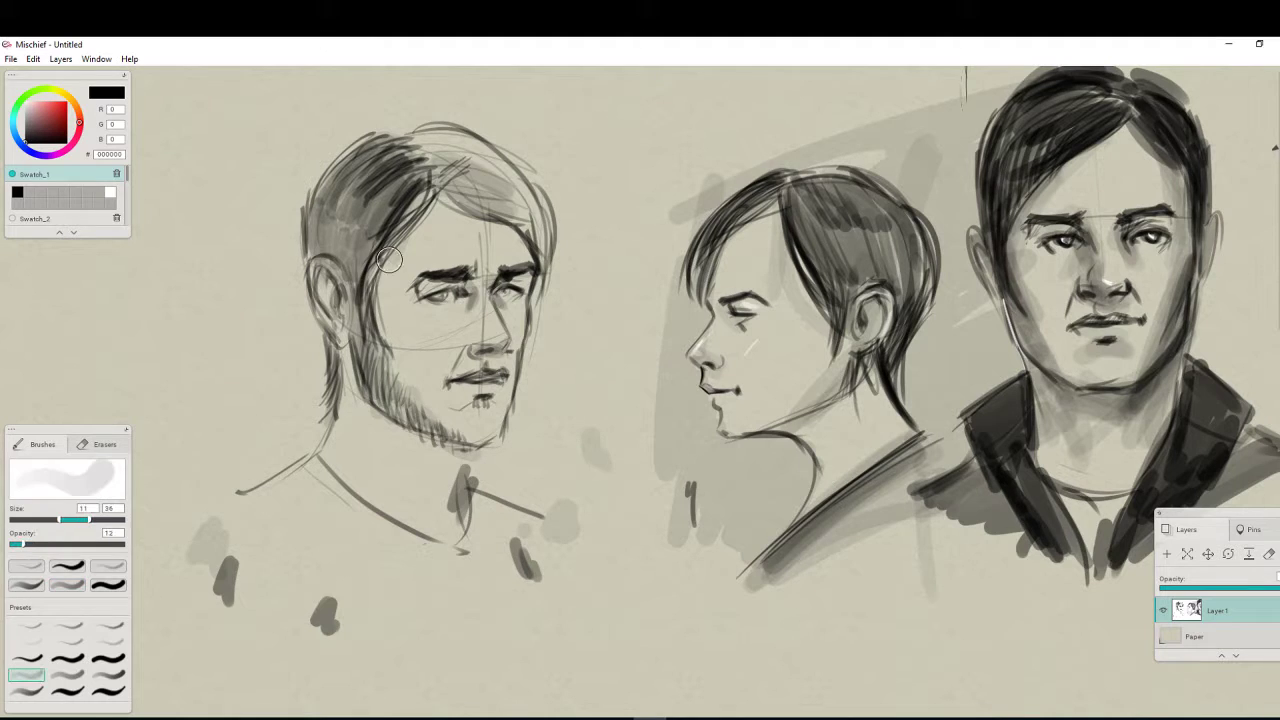
pyautogui.moveTo(443, 184); pyautogui.dragTo(510, 223)
pyautogui.moveTo(430, 142); pyautogui.dragTo(534, 212)
pyautogui.moveTo(454, 148); pyautogui.dragTo(530, 228)
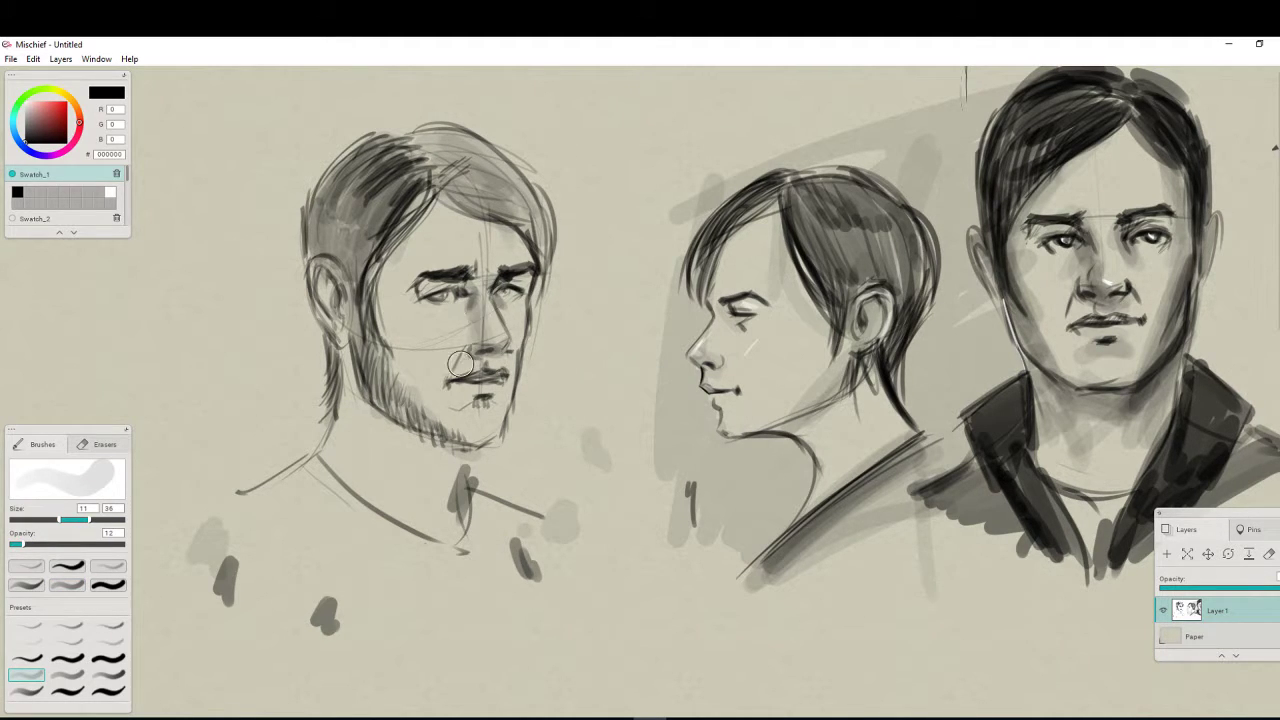
pyautogui.moveTo(455, 293)
pyautogui.mouseDown()
pyautogui.moveTo(392, 268)
pyautogui.moveTo(386, 286)
pyautogui.moveTo(403, 383)
pyautogui.moveTo(455, 435)
pyautogui.moveTo(488, 402)
pyautogui.moveTo(482, 412)
pyautogui.moveTo(453, 364)
pyautogui.mouseUp()
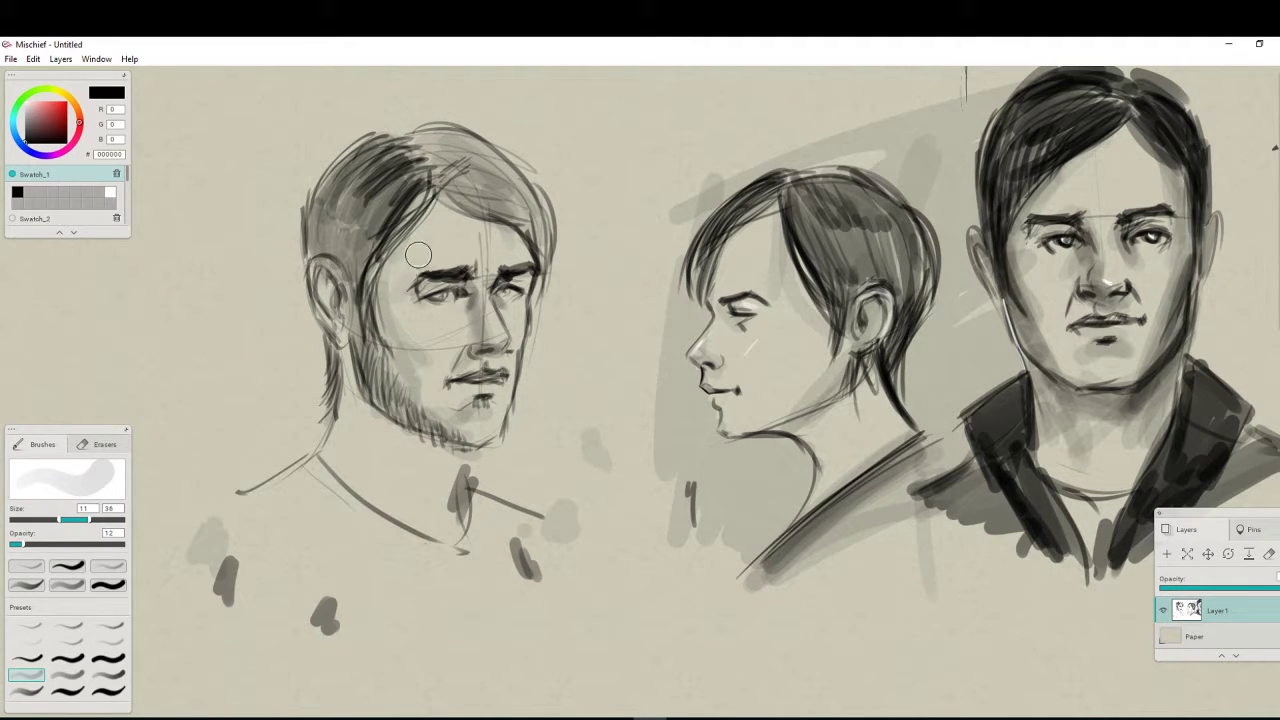
pyautogui.moveTo(417, 251); pyautogui.dragTo(398, 240)
pyautogui.moveTo(430, 198); pyautogui.dragTo(416, 280)
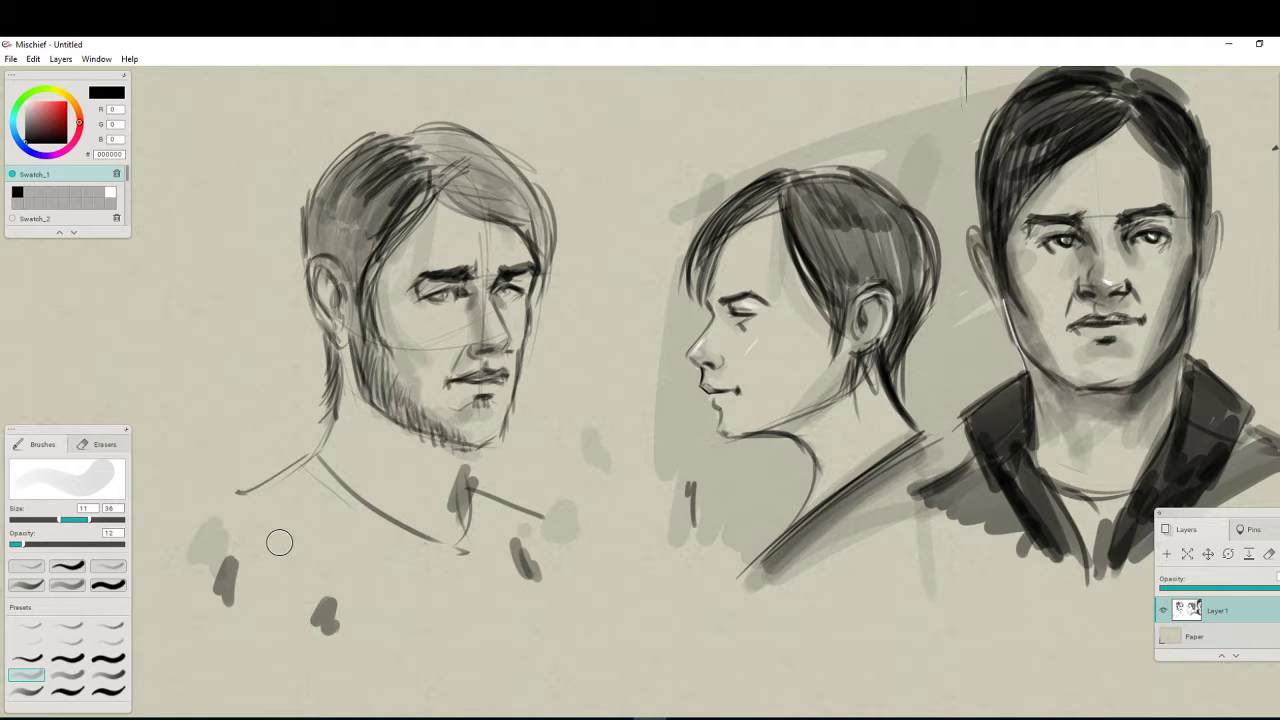
# Sharpen the three-quarter head's eyes, brows, nose base and lips with the size 0–3 brush at 80% opacity
pyautogui.click(28, 690)
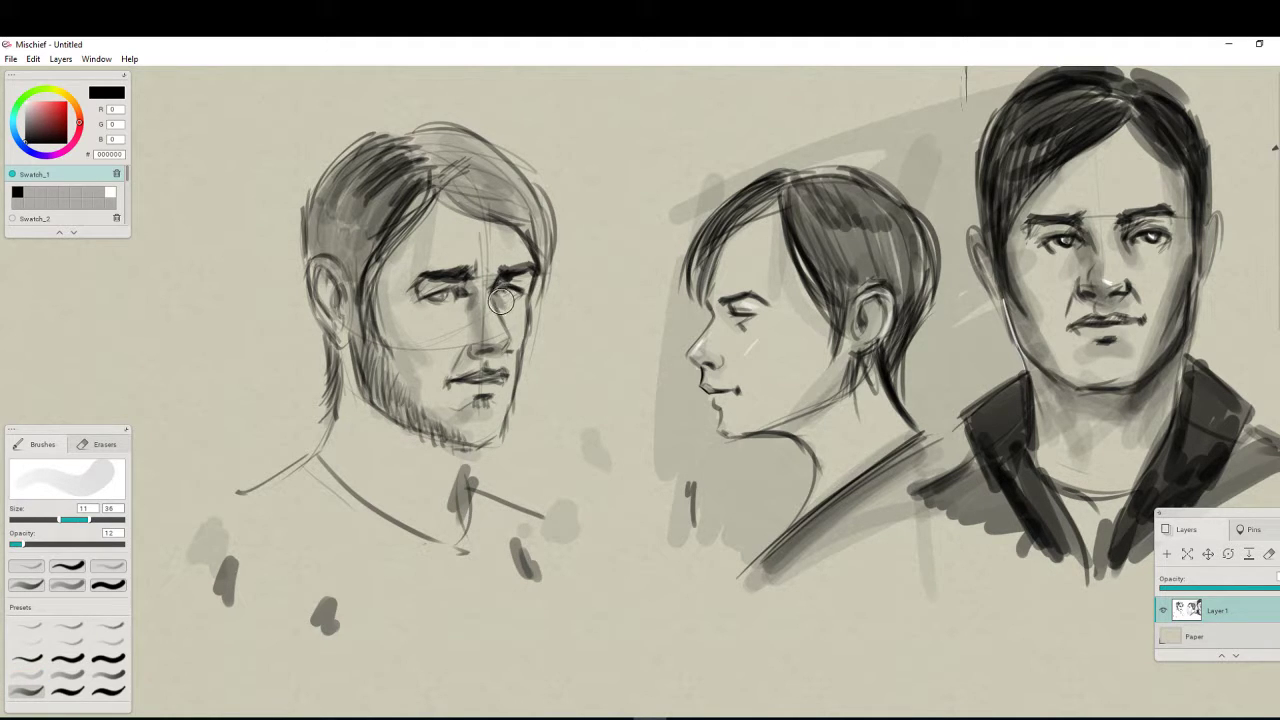
pyautogui.click(28, 690)
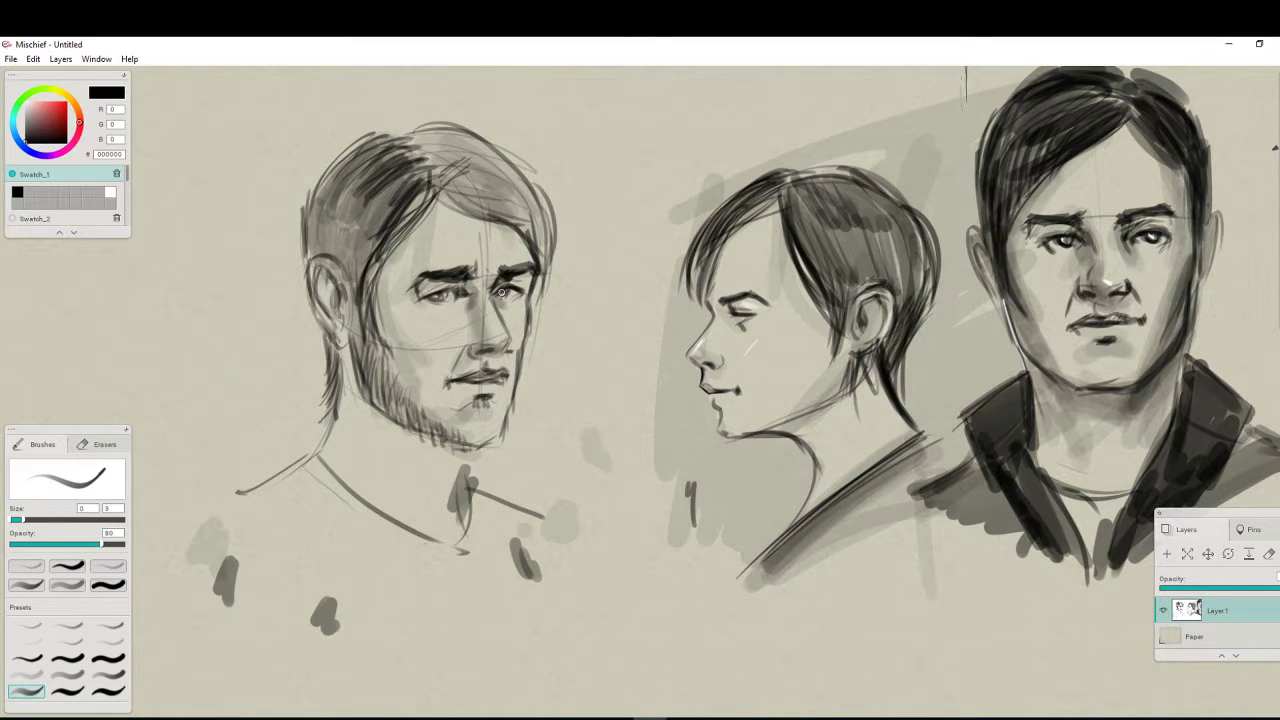
pyautogui.moveTo(504, 283)
pyautogui.mouseDown()
pyautogui.moveTo(528, 285)
pyautogui.moveTo(415, 297)
pyautogui.moveTo(470, 280)
pyautogui.moveTo(414, 285)
pyautogui.moveTo(421, 265)
pyautogui.mouseUp()
pyautogui.moveTo(503, 349)
pyautogui.mouseDown()
pyautogui.moveTo(471, 355)
pyautogui.moveTo(462, 382)
pyautogui.moveTo(505, 368)
pyautogui.moveTo(497, 384)
pyautogui.mouseUp()
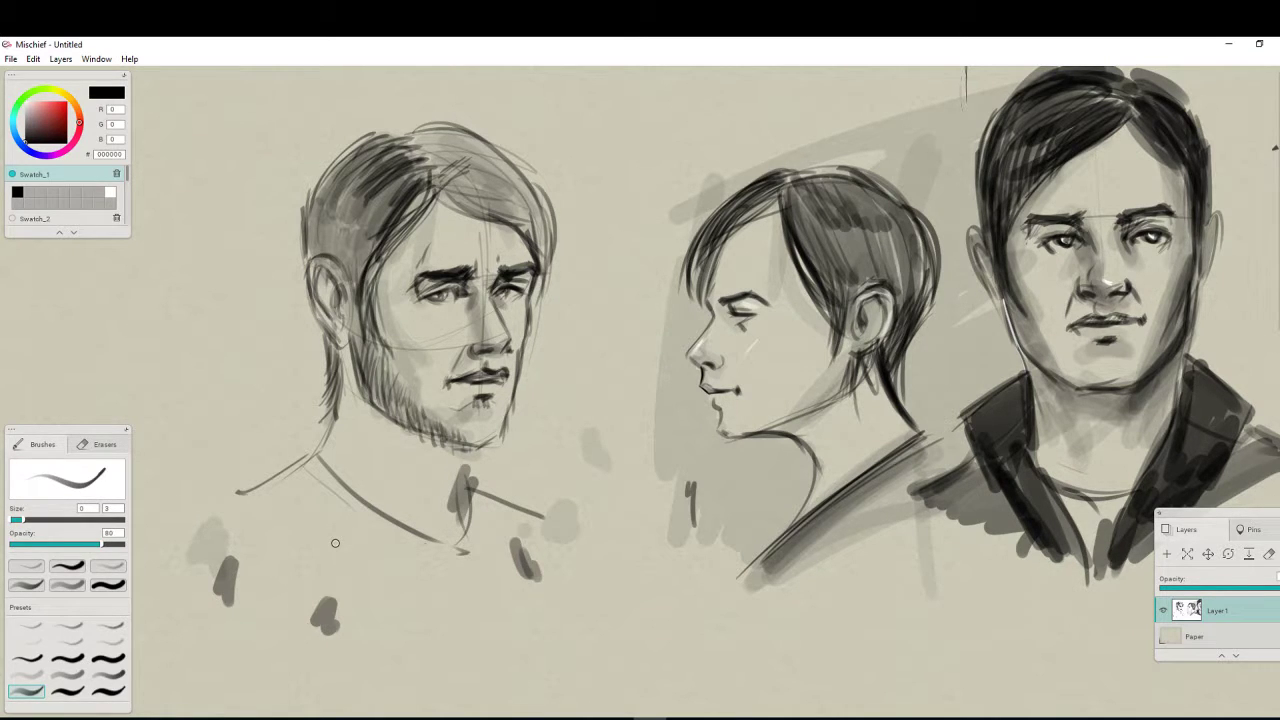
# Add short dark beard hairs along the three-quarter head's chin and below the lower lip
pyautogui.moveTo(461, 428); pyautogui.dragTo(463, 441)
pyautogui.moveTo(467, 431); pyautogui.dragTo(474, 446)
pyautogui.moveTo(480, 434); pyautogui.dragTo(487, 449)
pyautogui.moveTo(497, 432); pyautogui.dragTo(495, 447)
pyautogui.moveTo(484, 400); pyautogui.dragTo(482, 409)
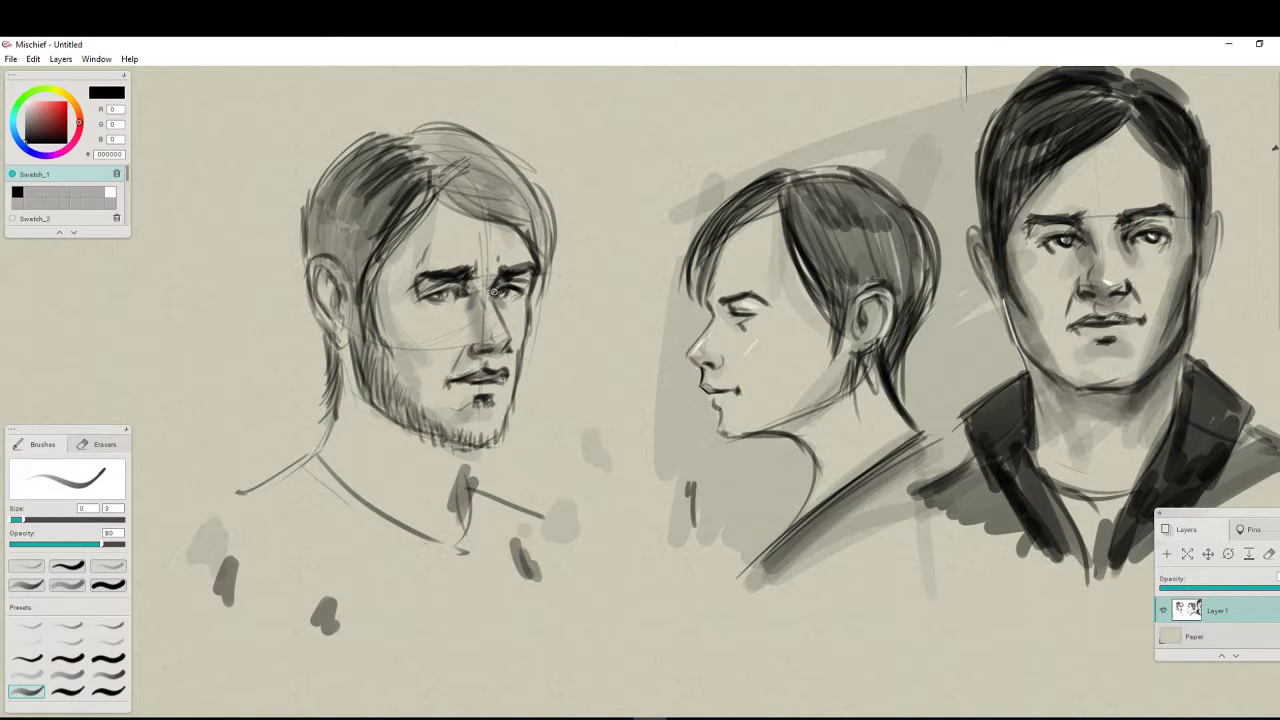
# Draw fine dark strands through the three-quarter head's fringe and along the bearded jaw, and refine the near eye
pyautogui.moveTo(438, 293); pyautogui.dragTo(449, 288)
pyautogui.moveTo(436, 168)
pyautogui.mouseDown()
pyautogui.moveTo(474, 203)
pyautogui.moveTo(435, 177)
pyautogui.moveTo(449, 182)
pyautogui.moveTo(434, 140)
pyautogui.moveTo(450, 130)
pyautogui.moveTo(500, 157)
pyautogui.moveTo(541, 217)
pyautogui.mouseUp()
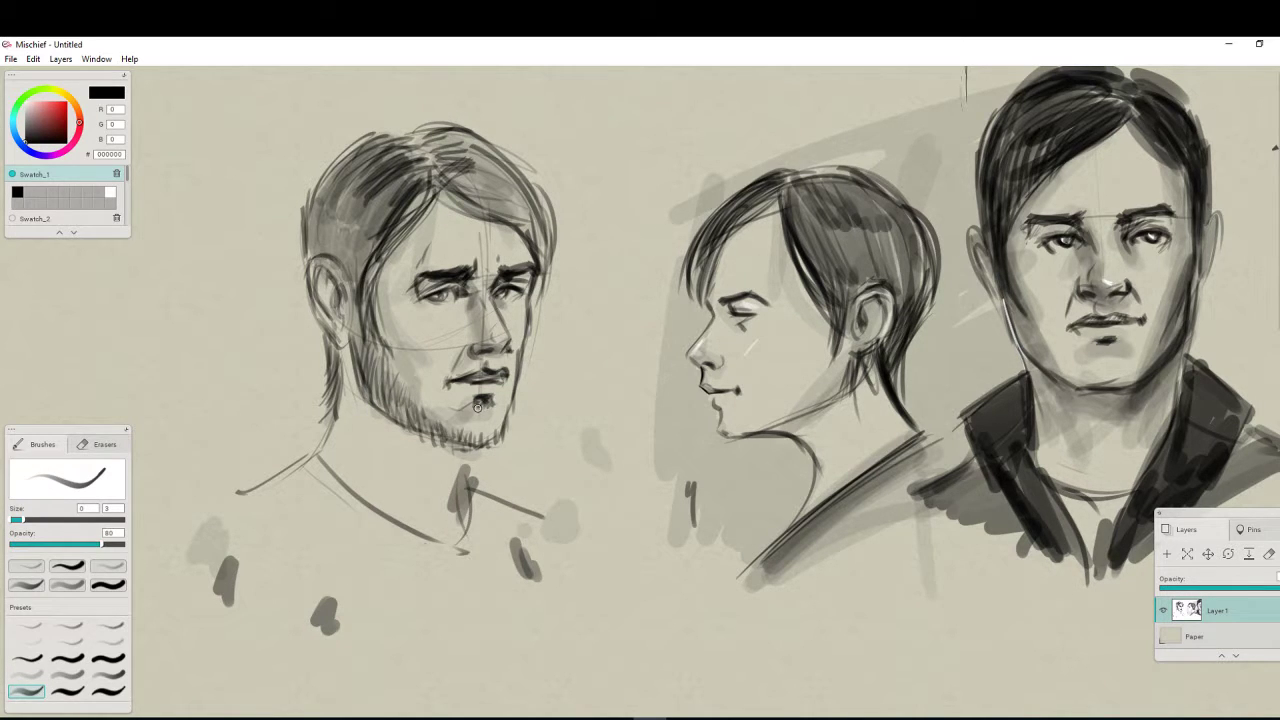
pyautogui.moveTo(436, 423); pyautogui.dragTo(486, 448)
pyautogui.moveTo(379, 333)
pyautogui.mouseDown()
pyautogui.moveTo(389, 376)
pyautogui.moveTo(399, 370)
pyautogui.moveTo(441, 431)
pyautogui.mouseUp()
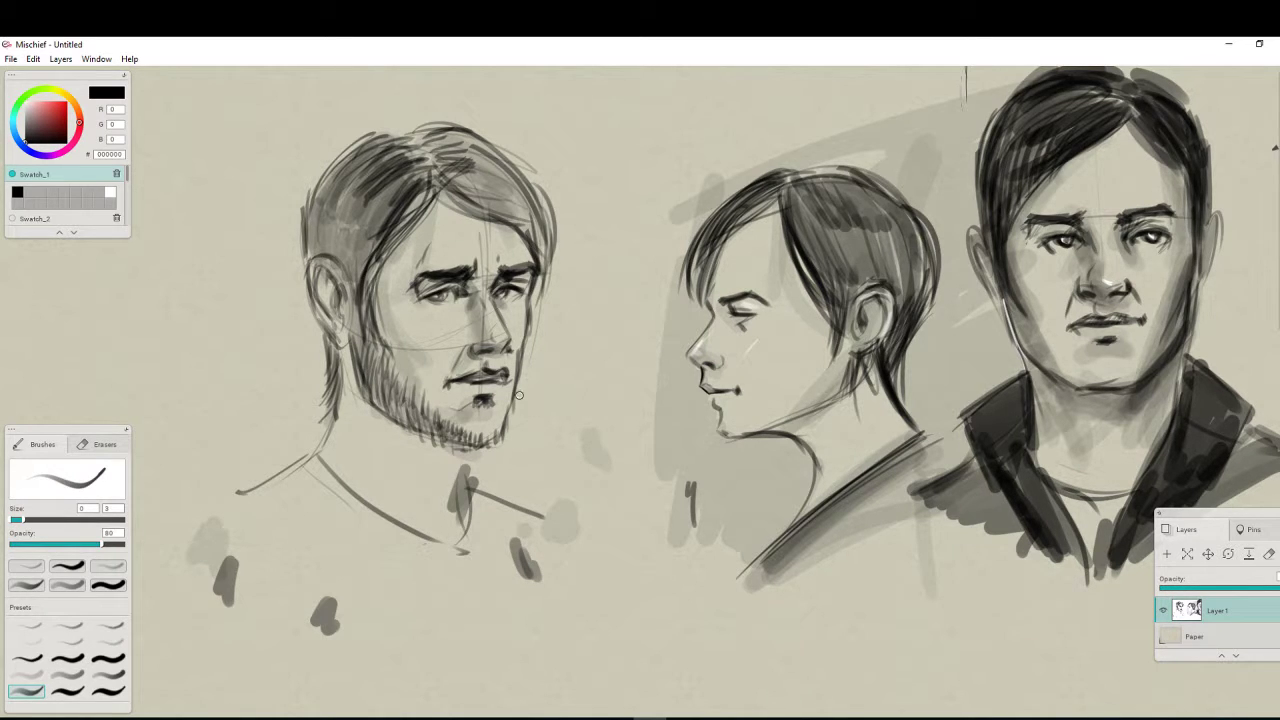
pyautogui.moveTo(490, 444); pyautogui.dragTo(484, 441)
# Shade the three-quarter head's side hair, neck, parting, cheek and nose with the size 11–36 brush at 12% opacity
pyautogui.click(26, 674)
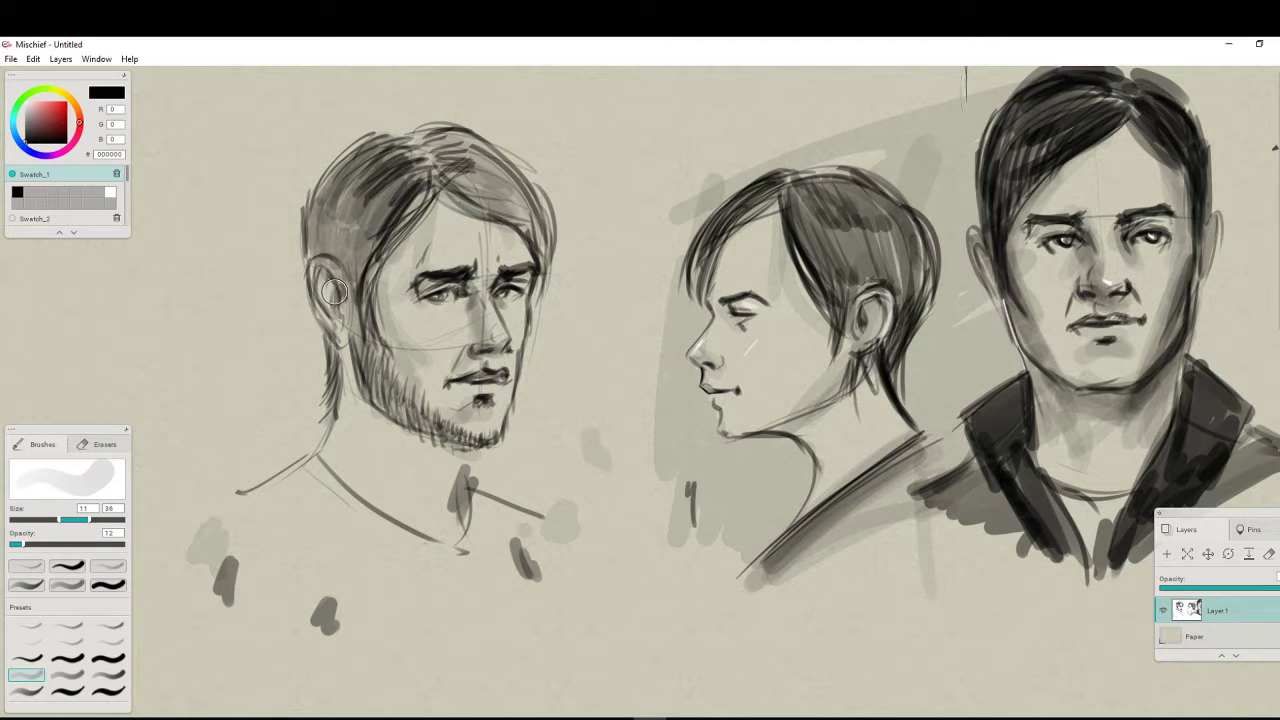
pyautogui.moveTo(361, 206)
pyautogui.mouseDown()
pyautogui.moveTo(327, 236)
pyautogui.moveTo(325, 220)
pyautogui.moveTo(337, 219)
pyautogui.moveTo(363, 273)
pyautogui.moveTo(366, 361)
pyautogui.moveTo(359, 304)
pyautogui.moveTo(335, 342)
pyautogui.moveTo(334, 386)
pyautogui.moveTo(361, 382)
pyautogui.moveTo(399, 437)
pyautogui.moveTo(458, 459)
pyautogui.moveTo(454, 446)
pyautogui.moveTo(384, 486)
pyautogui.moveTo(425, 433)
pyautogui.moveTo(407, 476)
pyautogui.moveTo(393, 476)
pyautogui.moveTo(404, 434)
pyautogui.moveTo(317, 480)
pyautogui.moveTo(363, 348)
pyautogui.moveTo(325, 430)
pyautogui.mouseUp()
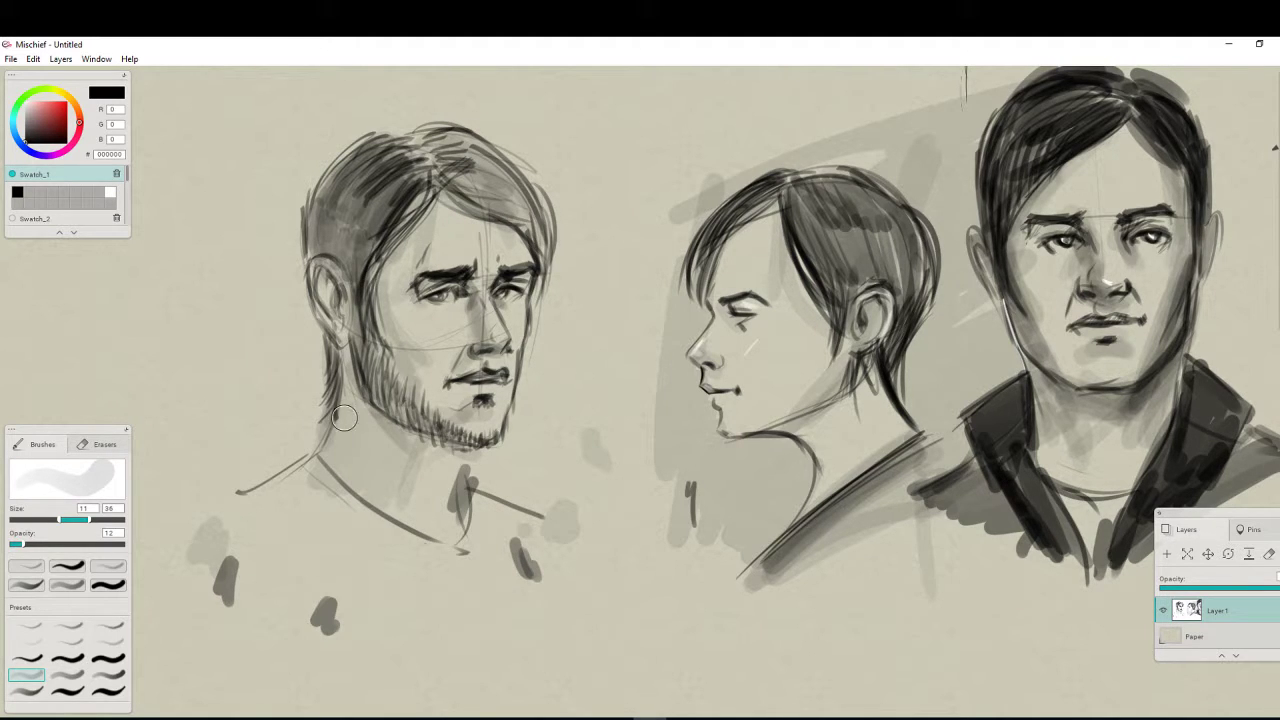
pyautogui.moveTo(456, 160)
pyautogui.mouseDown()
pyautogui.moveTo(538, 237)
pyautogui.moveTo(484, 312)
pyautogui.moveTo(409, 356)
pyautogui.moveTo(395, 330)
pyautogui.moveTo(400, 270)
pyautogui.moveTo(431, 206)
pyautogui.mouseUp()
pyautogui.moveTo(386, 312); pyautogui.dragTo(402, 354)
pyautogui.moveTo(490, 311); pyautogui.dragTo(492, 342)
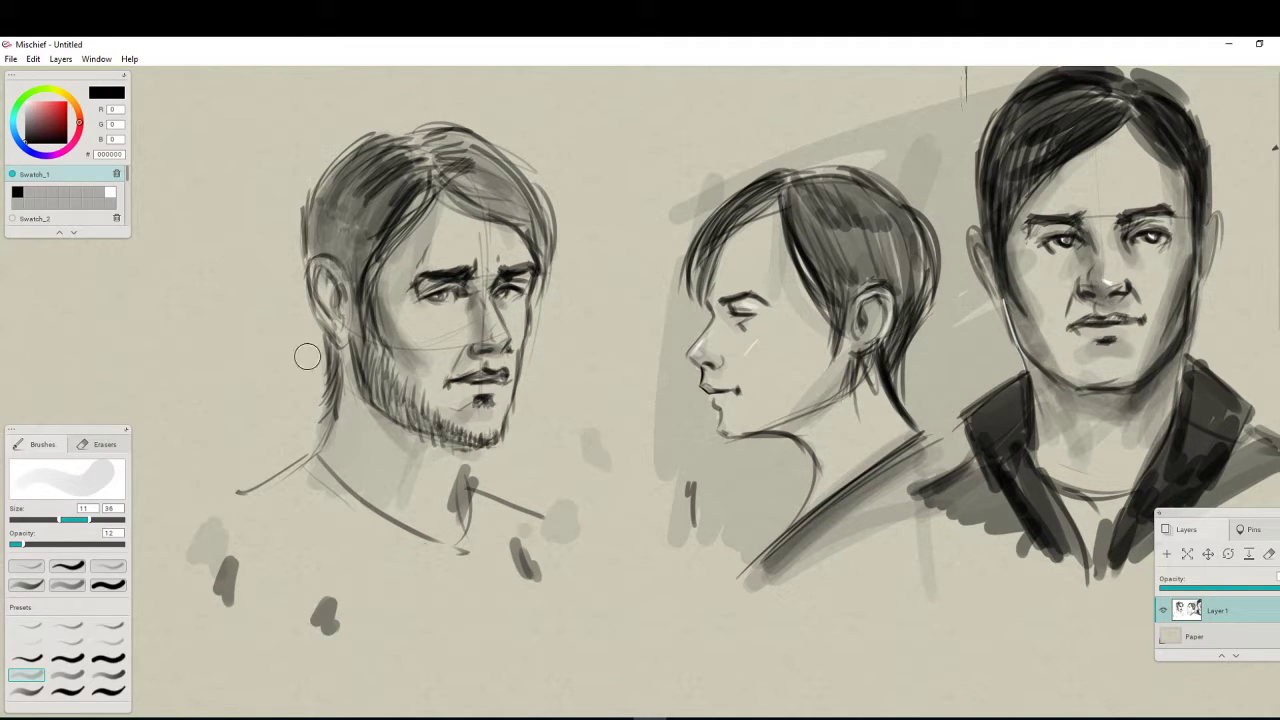
# Add fine EAEAEA highlights to the three-quarter head's nose and near brow, and return the brush colour to black
pyautogui.click(26, 690)
pyautogui.click(27, 104)
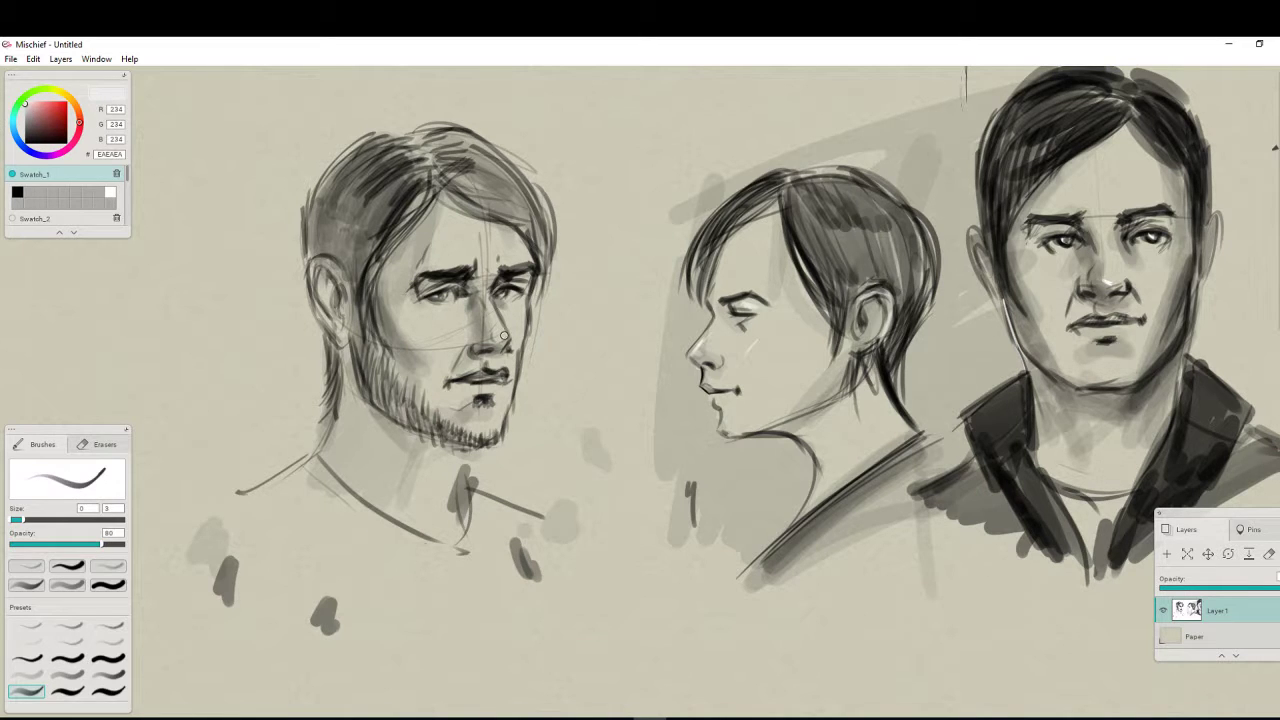
pyautogui.moveTo(504, 336); pyautogui.dragTo(490, 303)
pyautogui.moveTo(464, 260); pyautogui.dragTo(474, 262)
pyautogui.moveTo(47, 128); pyautogui.dragTo(6, 165)
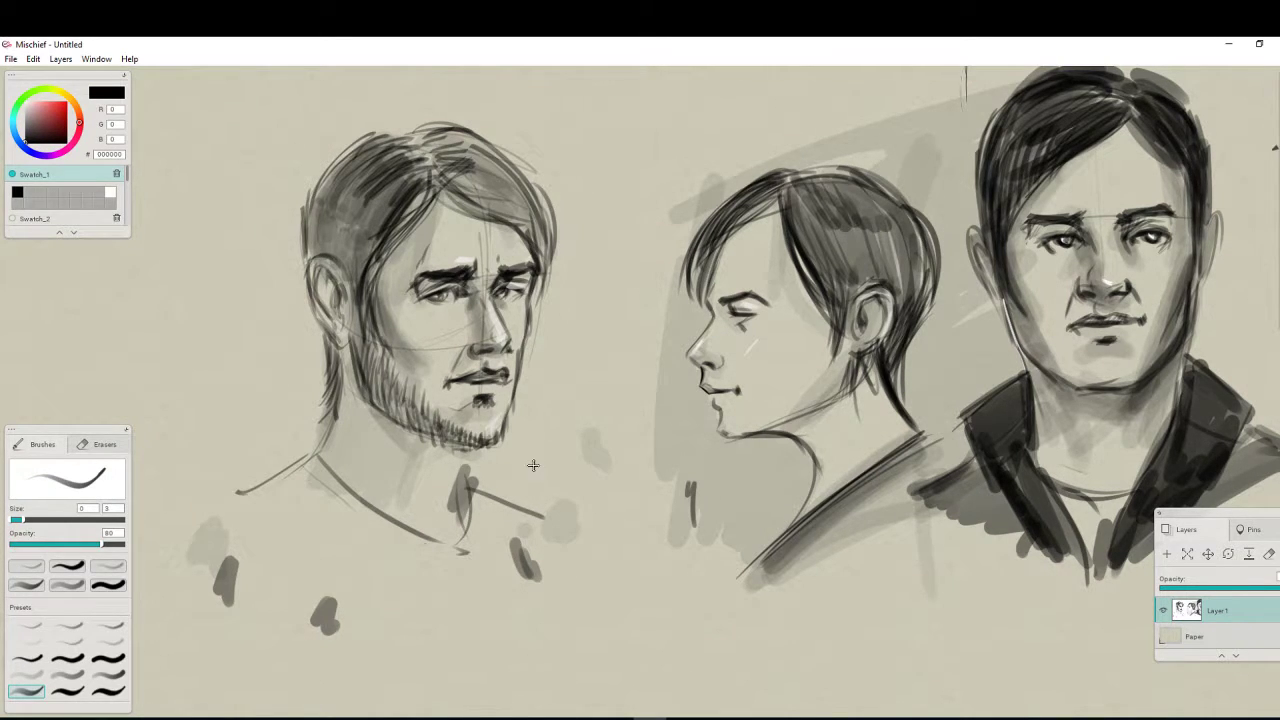
# Sketch the rounded cranium of a new front-facing head in the empty area beside the three-quarter head
pyautogui.moveTo(531, 466); pyautogui.dragTo(881, 447)
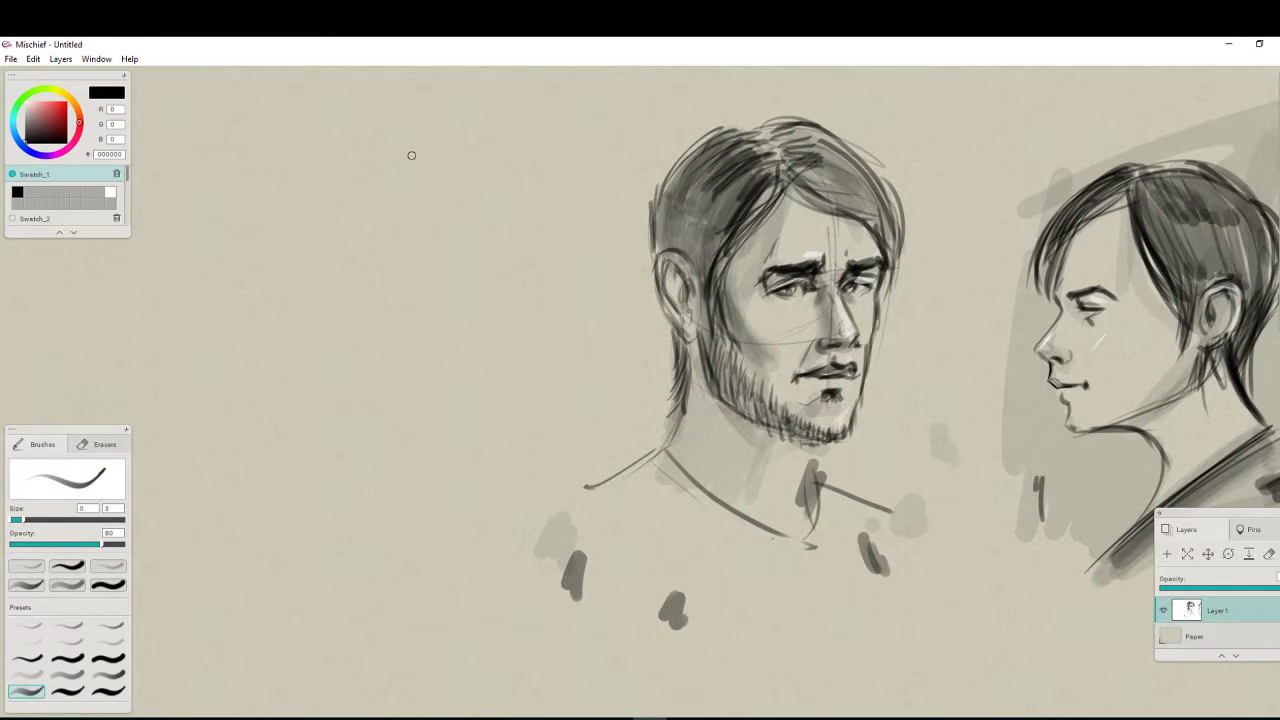
pyautogui.moveTo(502, 214); pyautogui.dragTo(316, 209)
pyautogui.moveTo(510, 240); pyautogui.dragTo(314, 200)
pyautogui.moveTo(297, 300)
pyautogui.mouseDown()
pyautogui.moveTo(393, 157)
pyautogui.moveTo(503, 263)
pyautogui.mouseUp()
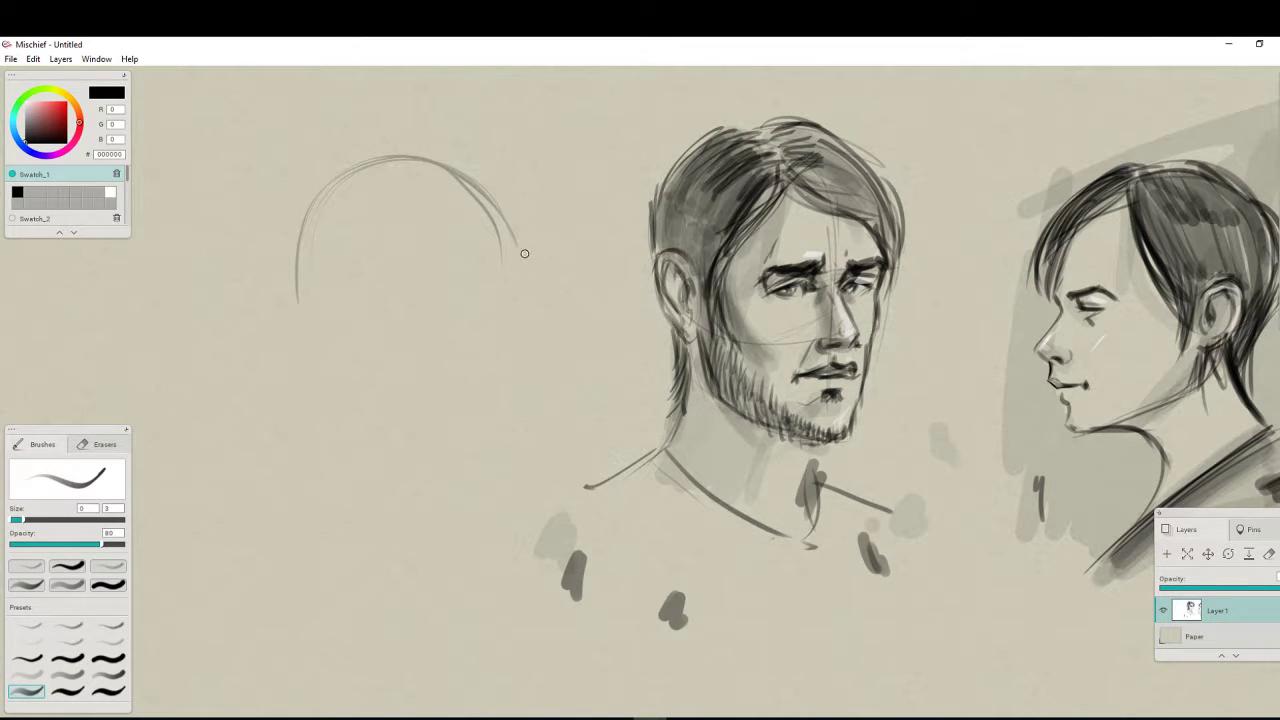
pyautogui.moveTo(520, 250)
pyautogui.mouseDown()
pyautogui.moveTo(417, 157)
pyautogui.moveTo(386, 158)
pyautogui.mouseUp()
# Draw curved brow and eye guidelines across the new head and mark its side beside the ear area
pyautogui.moveTo(311, 280)
pyautogui.mouseDown()
pyautogui.moveTo(392, 251)
pyautogui.moveTo(409, 282)
pyautogui.moveTo(507, 287)
pyautogui.mouseUp()
pyautogui.moveTo(322, 286); pyautogui.dragTo(484, 292)
pyautogui.moveTo(400, 309)
pyautogui.mouseDown()
pyautogui.moveTo(499, 313)
pyautogui.moveTo(510, 280)
pyautogui.mouseUp()
pyautogui.moveTo(521, 238); pyautogui.dragTo(525, 335)
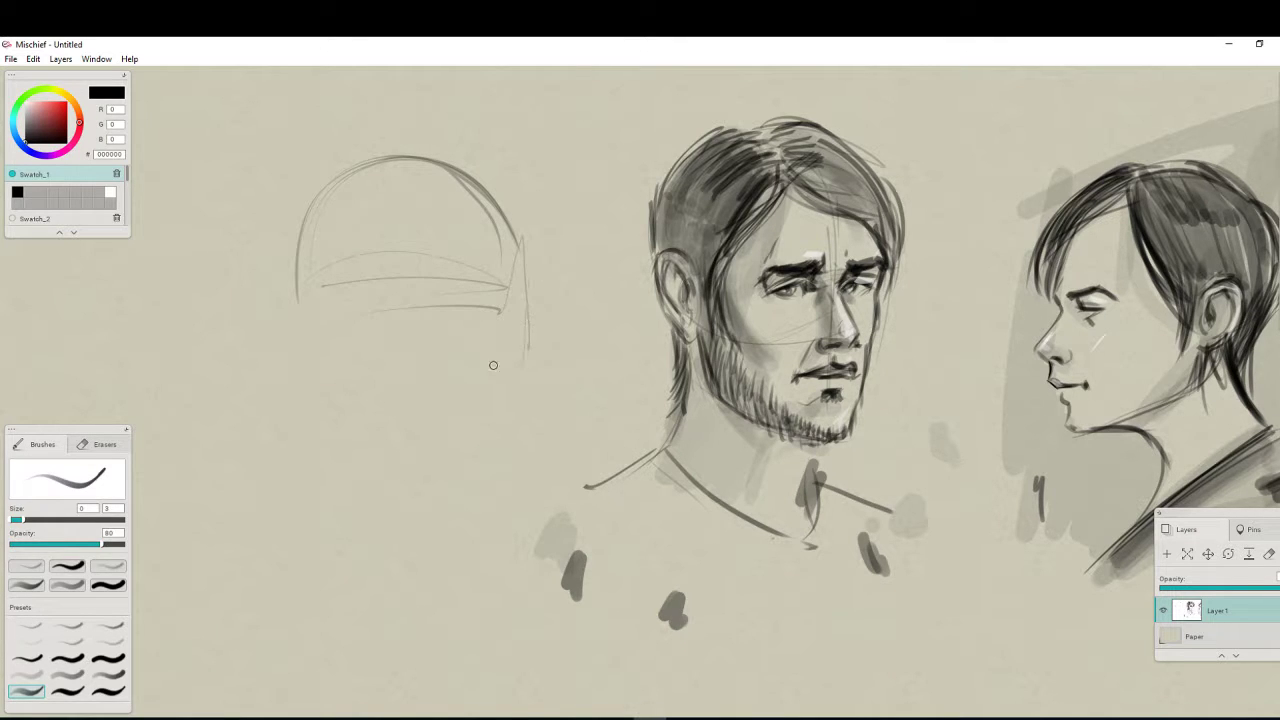
# Rough in the new head's face sides, jaw, chin and neck contours
pyautogui.moveTo(297, 292)
pyautogui.mouseDown()
pyautogui.moveTo(304, 368)
pyautogui.moveTo(365, 441)
pyautogui.moveTo(462, 447)
pyautogui.mouseUp()
pyautogui.moveTo(527, 353); pyautogui.dragTo(472, 460)
pyautogui.moveTo(329, 443); pyautogui.dragTo(462, 501)
pyautogui.moveTo(518, 362)
pyautogui.mouseDown()
pyautogui.moveTo(473, 515)
pyautogui.moveTo(494, 452)
pyautogui.mouseUp()
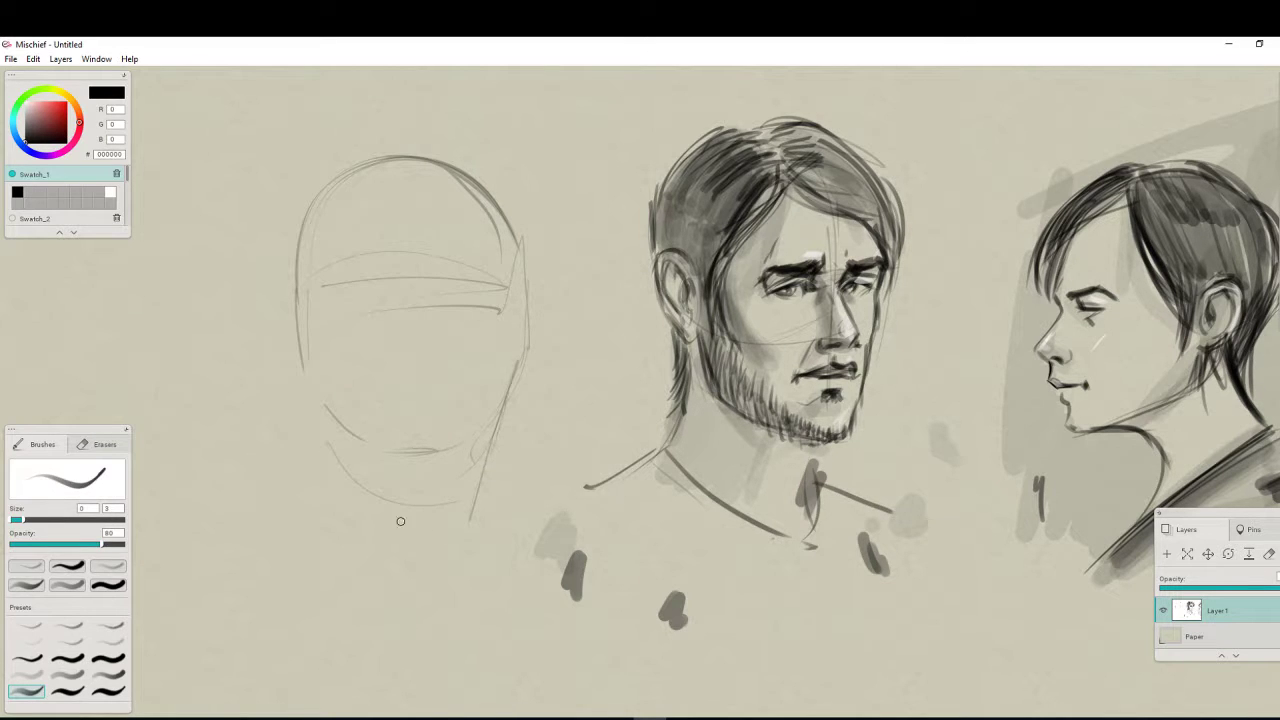
# Sketch the new head's shoulders and ears, and firm up its jaw and neck lines
pyautogui.moveTo(337, 463); pyautogui.dragTo(272, 536)
pyautogui.moveTo(494, 462); pyautogui.dragTo(575, 506)
pyautogui.moveTo(294, 298); pyautogui.dragTo(304, 368)
pyautogui.moveTo(520, 262)
pyautogui.mouseDown()
pyautogui.moveTo(509, 361)
pyautogui.moveTo(512, 310)
pyautogui.moveTo(523, 346)
pyautogui.moveTo(531, 290)
pyautogui.moveTo(476, 430)
pyautogui.mouseUp()
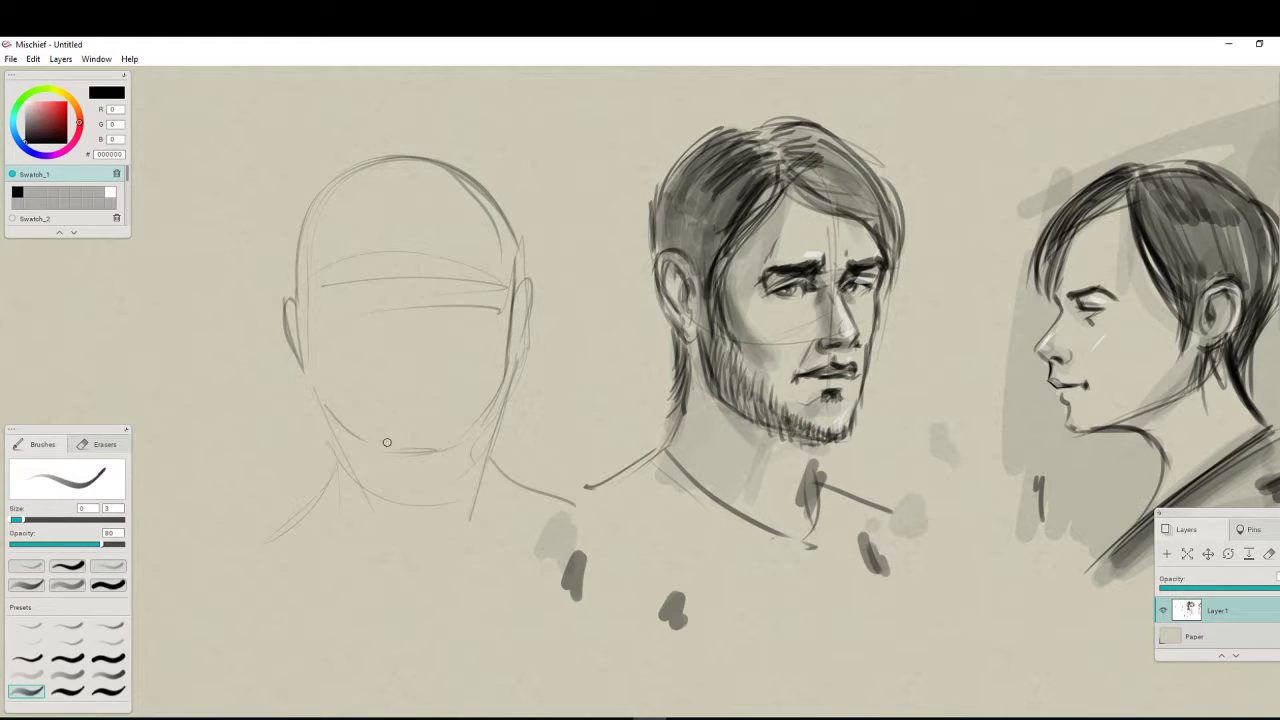
pyautogui.moveTo(310, 370)
pyautogui.mouseDown()
pyautogui.moveTo(325, 432)
pyautogui.moveTo(334, 420)
pyautogui.moveTo(394, 459)
pyautogui.moveTo(442, 449)
pyautogui.mouseUp()
pyautogui.moveTo(504, 394); pyautogui.dragTo(483, 478)
# Sketch both eyes and the angled eyebrows on the new head
pyautogui.moveTo(430, 282)
pyautogui.mouseDown()
pyautogui.moveTo(464, 278)
pyautogui.moveTo(486, 298)
pyautogui.mouseUp()
pyautogui.moveTo(383, 296); pyautogui.dragTo(348, 285)
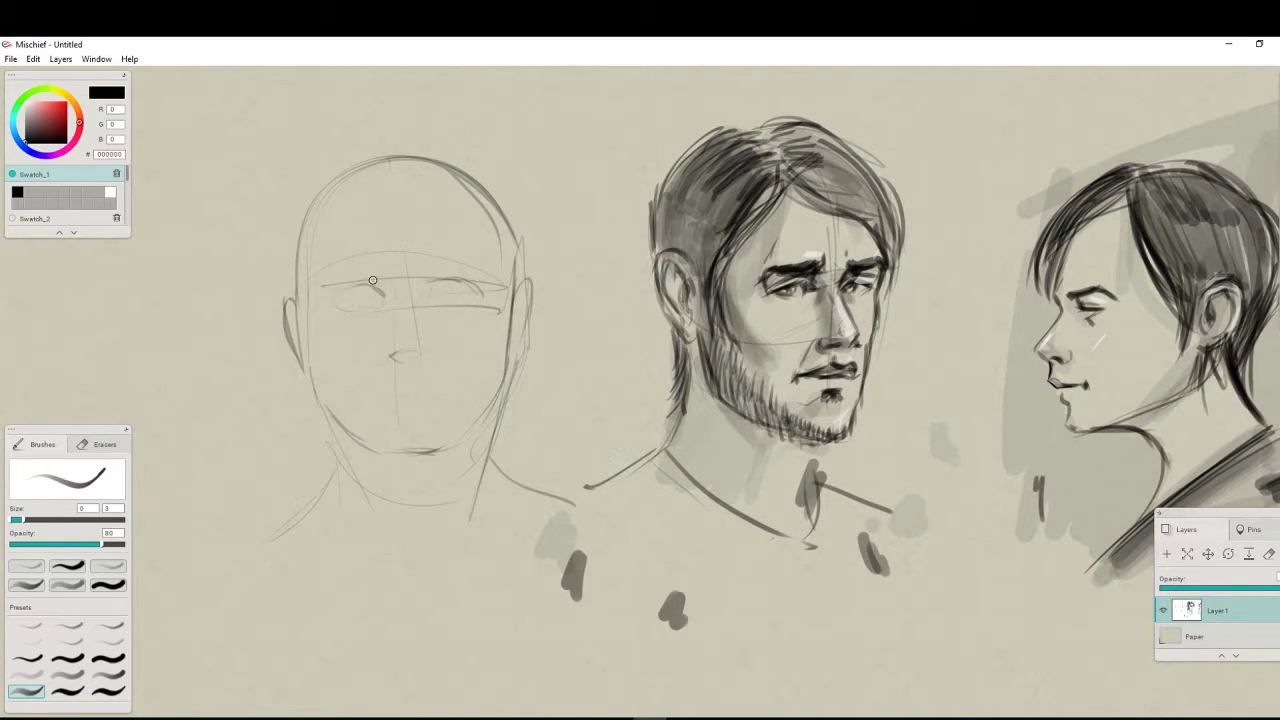
pyautogui.moveTo(381, 277); pyautogui.dragTo(354, 268)
pyautogui.moveTo(446, 257)
pyautogui.mouseDown()
pyautogui.moveTo(470, 255)
pyautogui.moveTo(480, 276)
pyautogui.mouseUp()
pyautogui.moveTo(344, 291)
pyautogui.mouseDown()
pyautogui.moveTo(383, 298)
pyautogui.moveTo(338, 297)
pyautogui.moveTo(368, 300)
pyautogui.mouseUp()
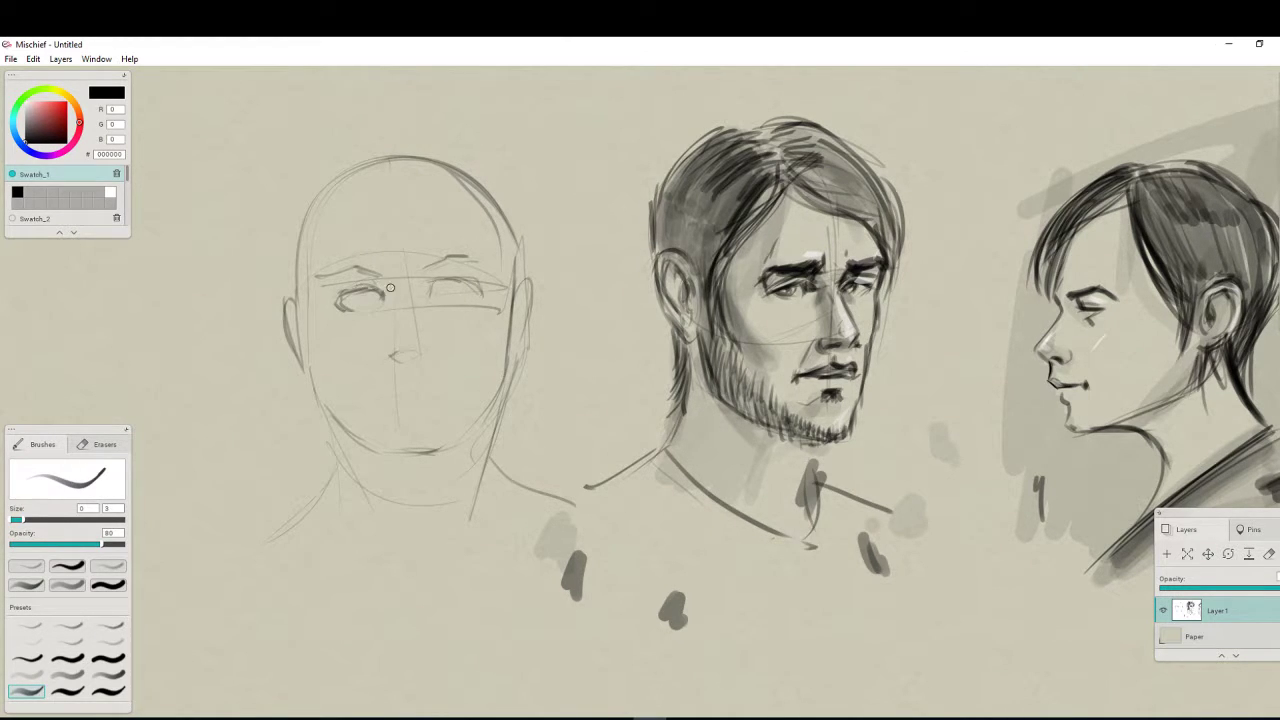
pyautogui.moveTo(449, 280)
pyautogui.mouseDown()
pyautogui.moveTo(483, 289)
pyautogui.moveTo(432, 297)
pyautogui.moveTo(476, 286)
pyautogui.moveTo(429, 269)
pyautogui.moveTo(490, 258)
pyautogui.mouseUp()
# Draw the new head's nose and a slightly smirking mouth, and reinforce the upper eyelids
pyautogui.moveTo(388, 268)
pyautogui.mouseDown()
pyautogui.moveTo(354, 276)
pyautogui.moveTo(413, 287)
pyautogui.moveTo(395, 334)
pyautogui.moveTo(426, 350)
pyautogui.moveTo(390, 361)
pyautogui.moveTo(436, 345)
pyautogui.mouseUp()
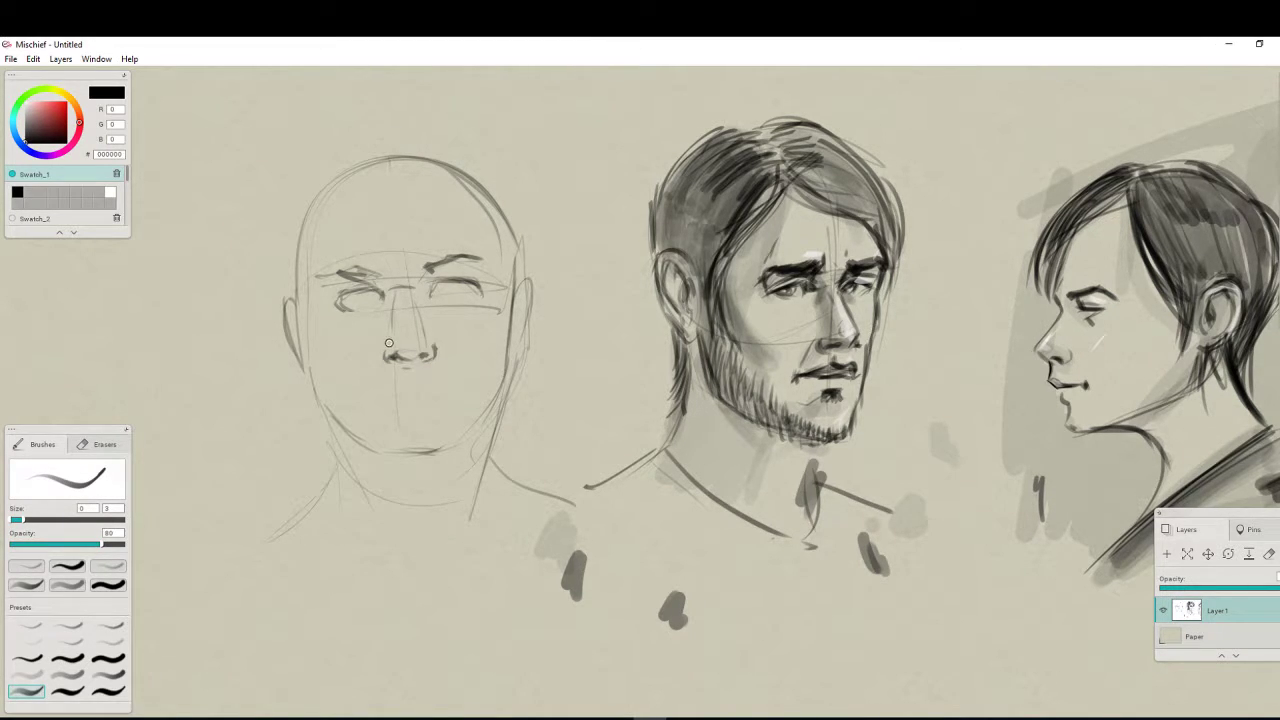
pyautogui.moveTo(339, 297); pyautogui.dragTo(470, 284)
pyautogui.moveTo(383, 390)
pyautogui.mouseDown()
pyautogui.moveTo(451, 386)
pyautogui.moveTo(418, 389)
pyautogui.moveTo(421, 406)
pyautogui.moveTo(452, 381)
pyautogui.mouseUp()
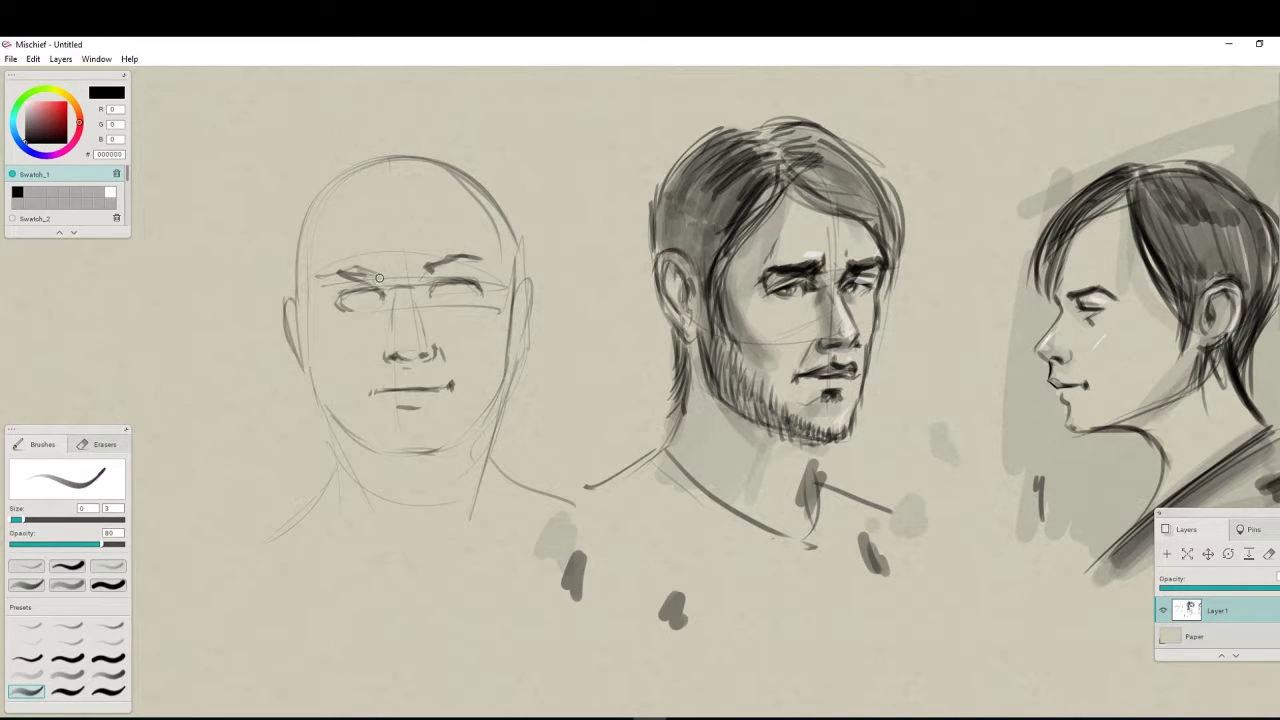
# Darken the new head's eyebrows, eyelids and nostrils with repeated fine strokes
pyautogui.moveTo(379, 278); pyautogui.dragTo(350, 270)
pyautogui.moveTo(376, 278); pyautogui.dragTo(326, 272)
pyautogui.moveTo(436, 283); pyautogui.dragTo(478, 292)
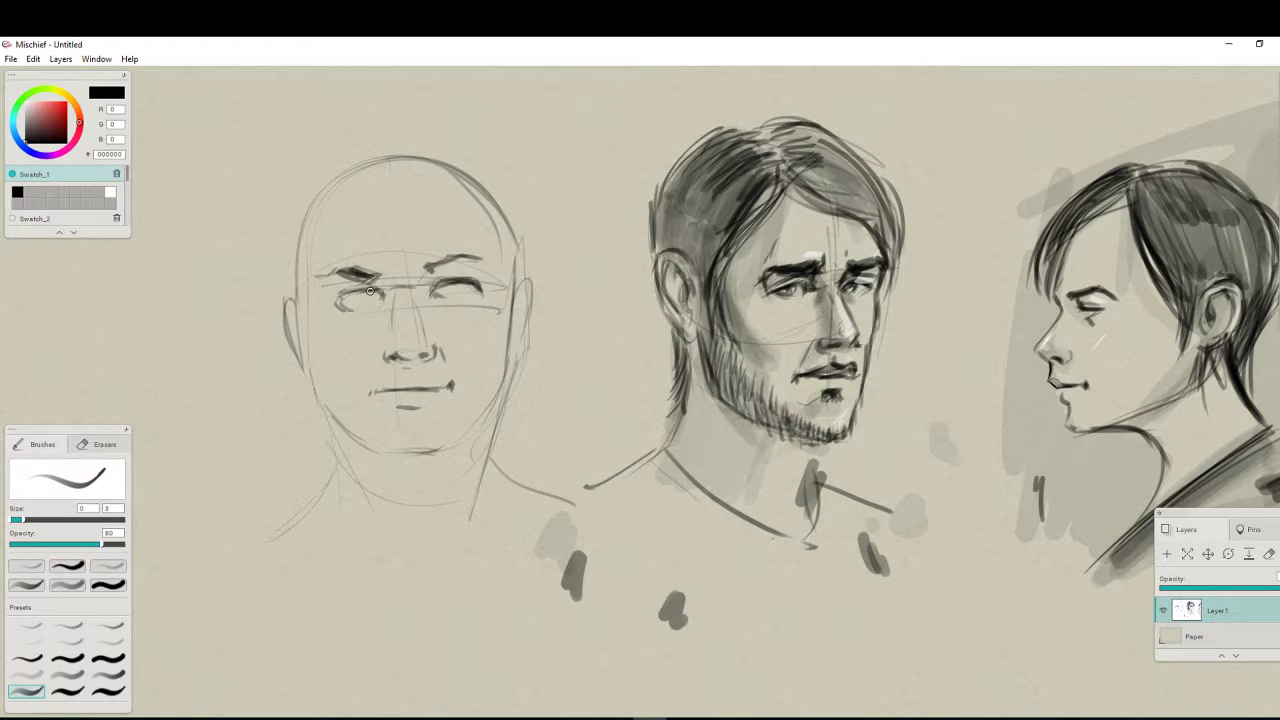
pyautogui.moveTo(382, 298)
pyautogui.mouseDown()
pyautogui.moveTo(356, 291)
pyautogui.moveTo(340, 300)
pyautogui.moveTo(351, 308)
pyautogui.mouseUp()
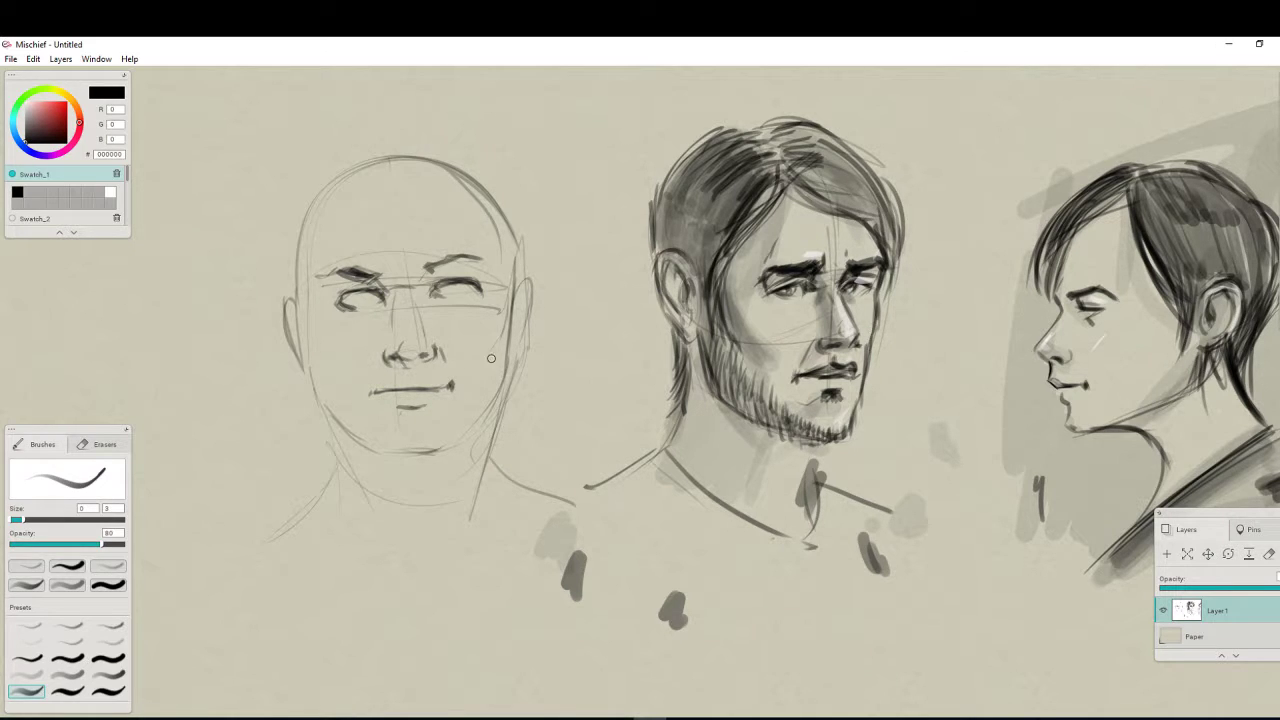
pyautogui.moveTo(403, 357); pyautogui.dragTo(421, 355)
pyautogui.moveTo(430, 269)
pyautogui.mouseDown()
pyautogui.moveTo(490, 258)
pyautogui.moveTo(460, 268)
pyautogui.mouseUp()
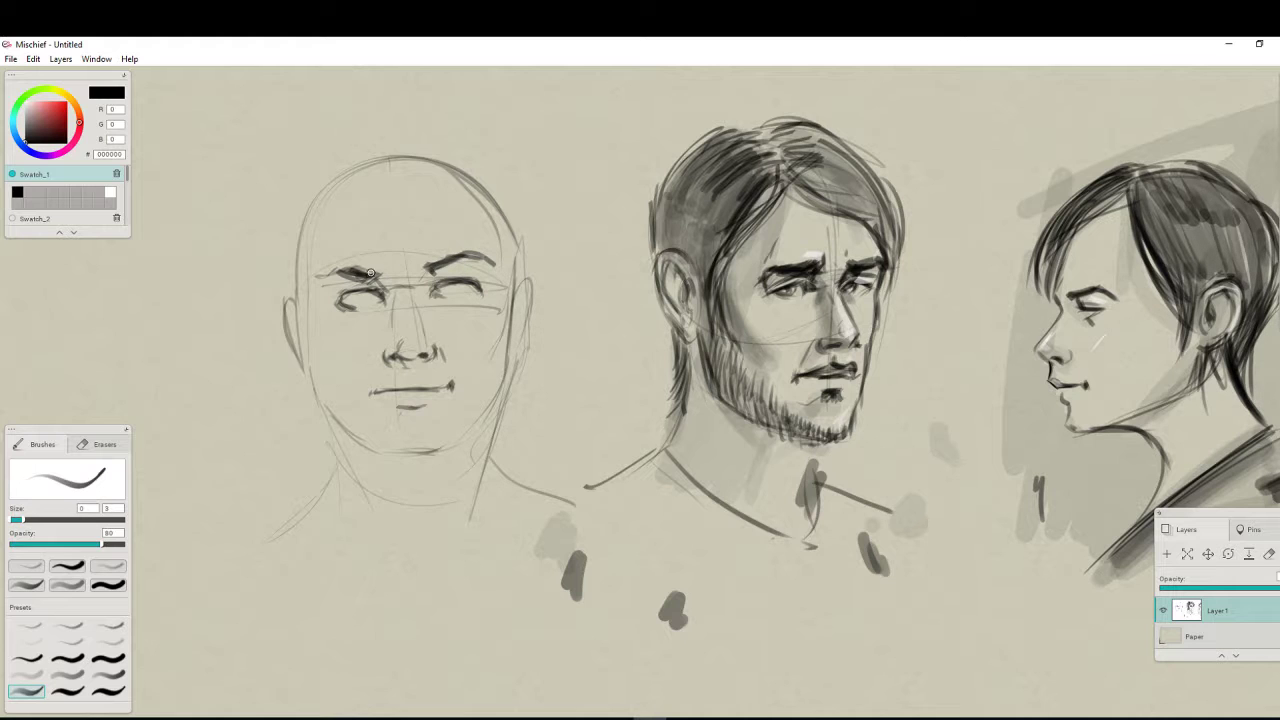
# Test the fine, size 5–8 at 74% opacity and size 5–21 at 25% opacity brushes with scribbles beside the new head's shoulder
pyautogui.click(27, 673)
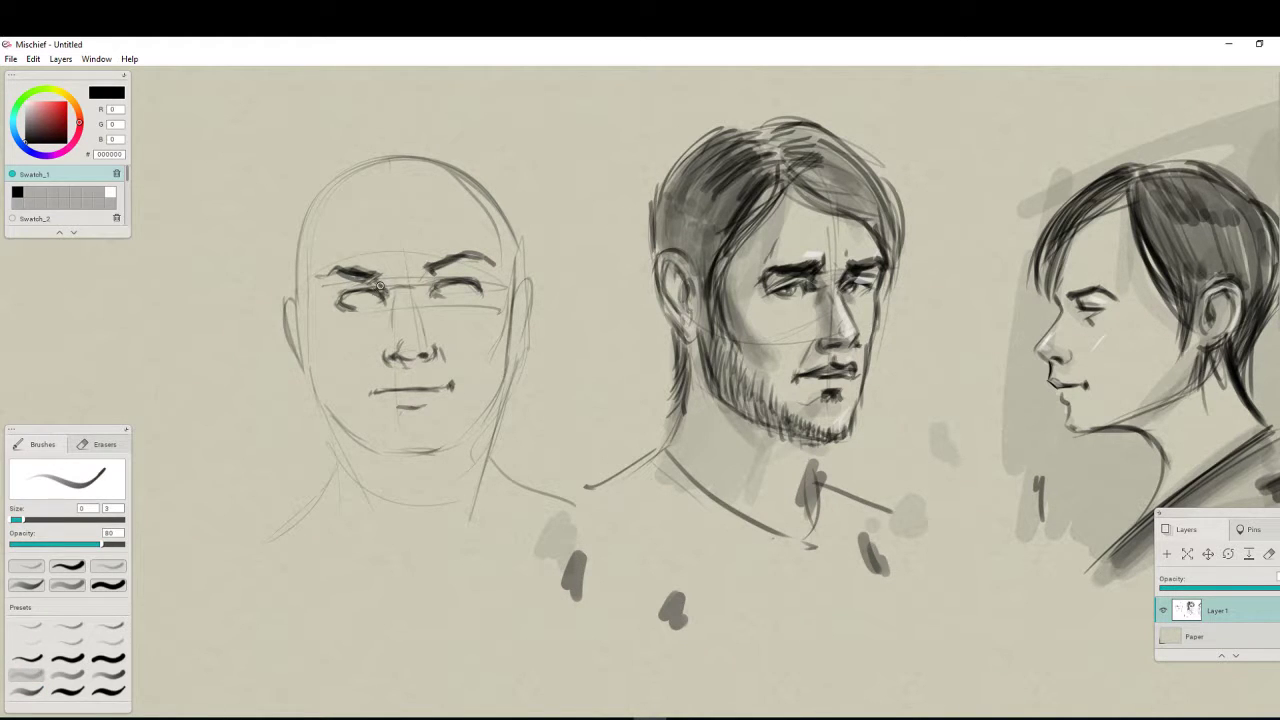
pyautogui.moveTo(256, 462); pyautogui.dragTo(250, 500)
pyautogui.click(67, 674)
pyautogui.moveTo(195, 548); pyautogui.dragTo(207, 576)
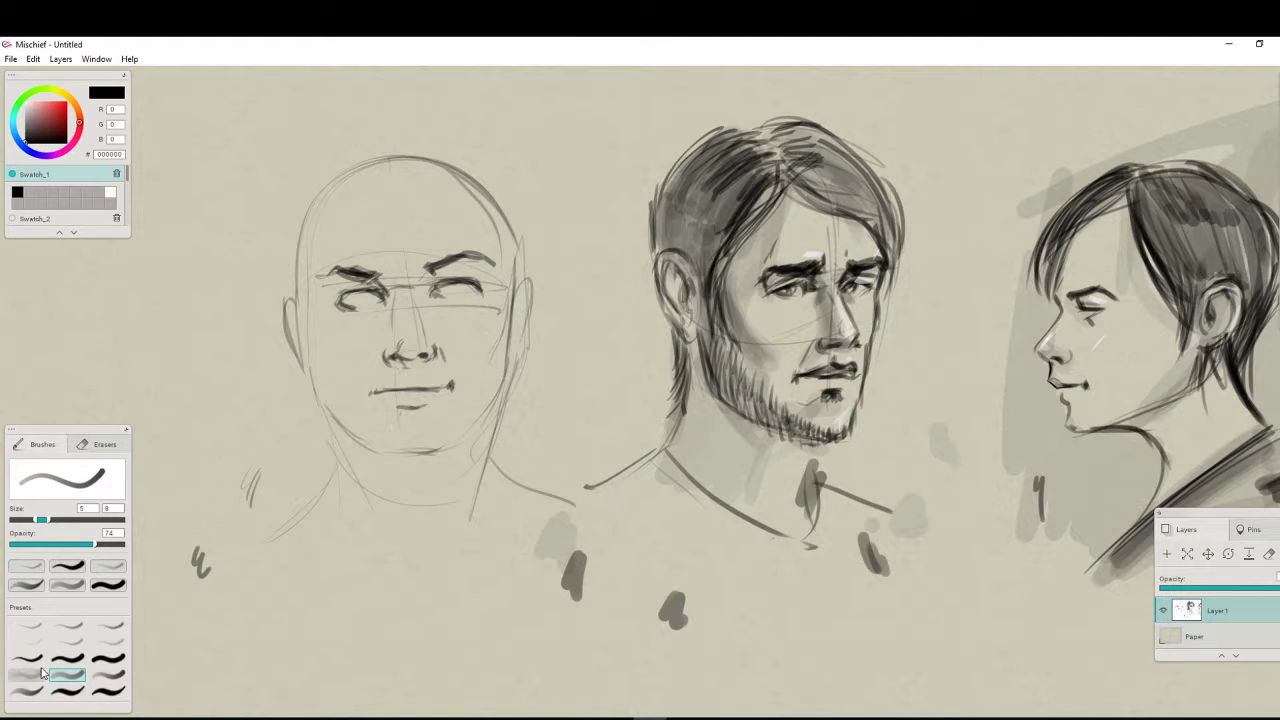
pyautogui.click(58, 585)
pyautogui.moveTo(195, 500); pyautogui.dragTo(218, 545)
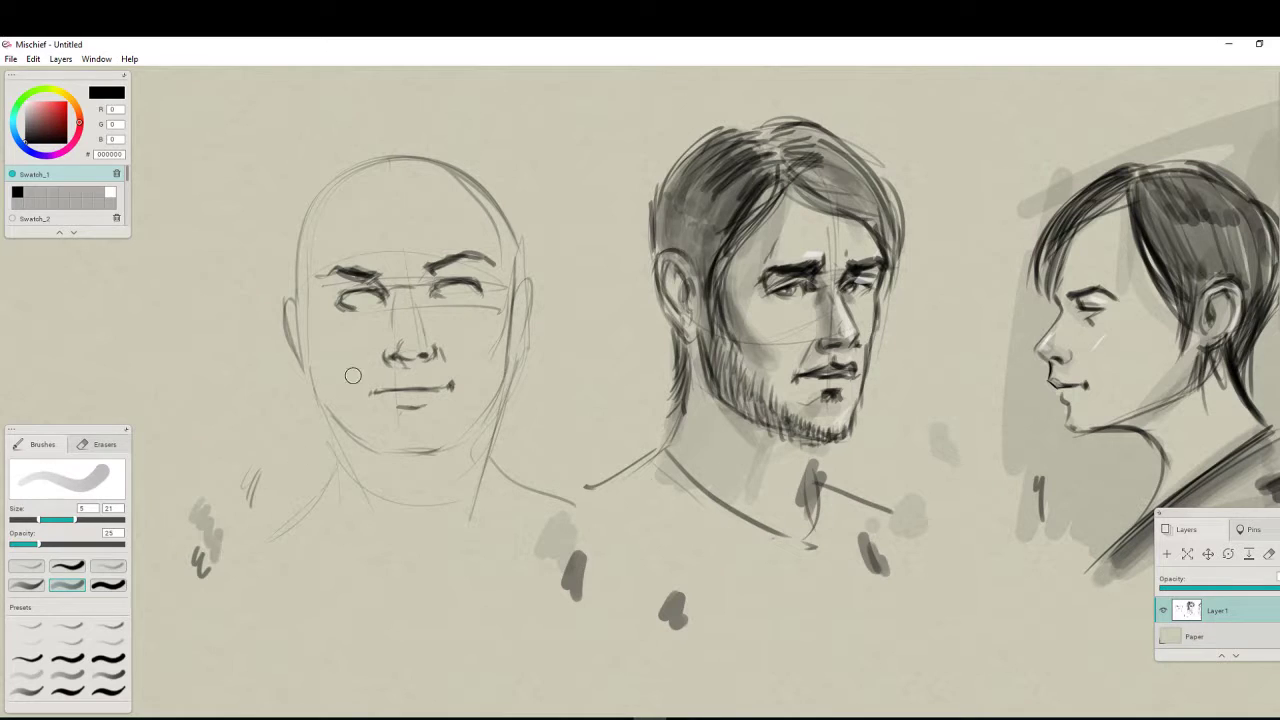
# Shade the new head's eye sockets, nose, lips and jaw in grey at 25% opacity, and set the brush's minimum size to 15
pyautogui.moveTo(392, 298); pyautogui.dragTo(385, 322)
pyautogui.moveTo(436, 268); pyautogui.dragTo(436, 316)
pyautogui.moveTo(399, 355)
pyautogui.mouseDown()
pyautogui.moveTo(428, 358)
pyautogui.moveTo(400, 363)
pyautogui.moveTo(404, 384)
pyautogui.moveTo(434, 386)
pyautogui.mouseUp()
pyautogui.moveTo(402, 408); pyautogui.dragTo(432, 410)
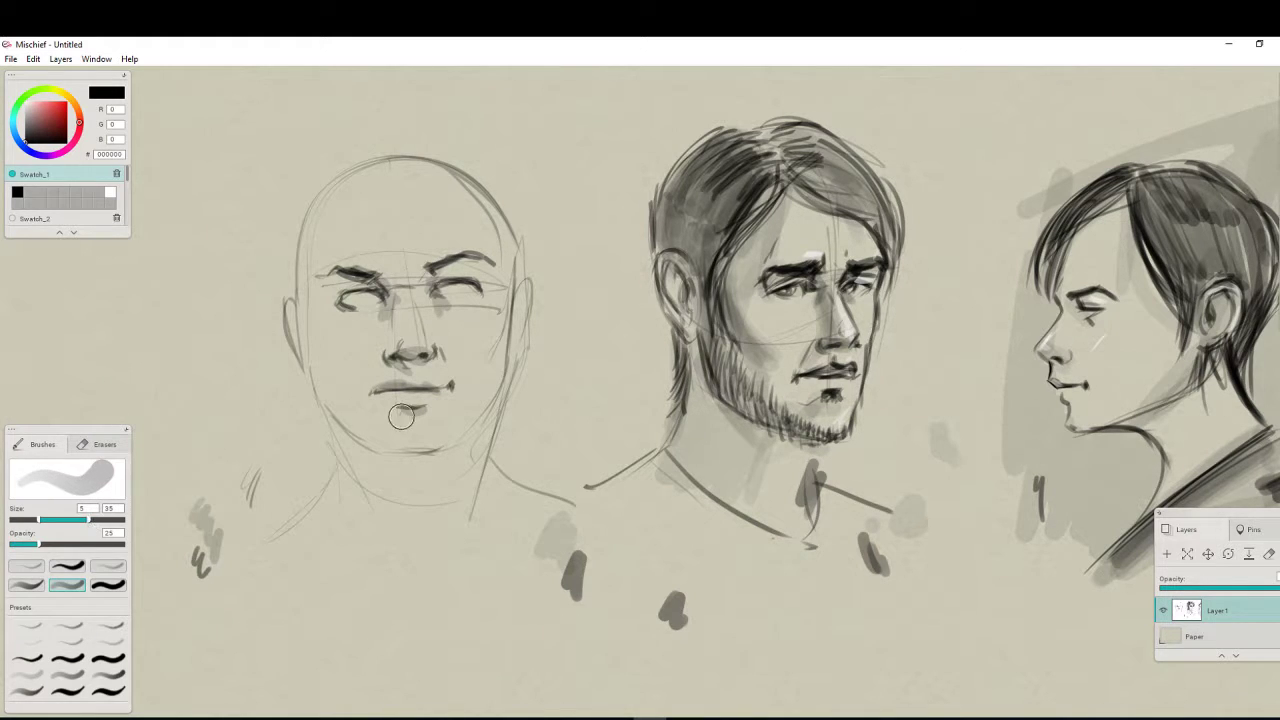
pyautogui.moveTo(329, 429)
pyautogui.mouseDown()
pyautogui.moveTo(425, 473)
pyautogui.moveTo(489, 394)
pyautogui.mouseUp()
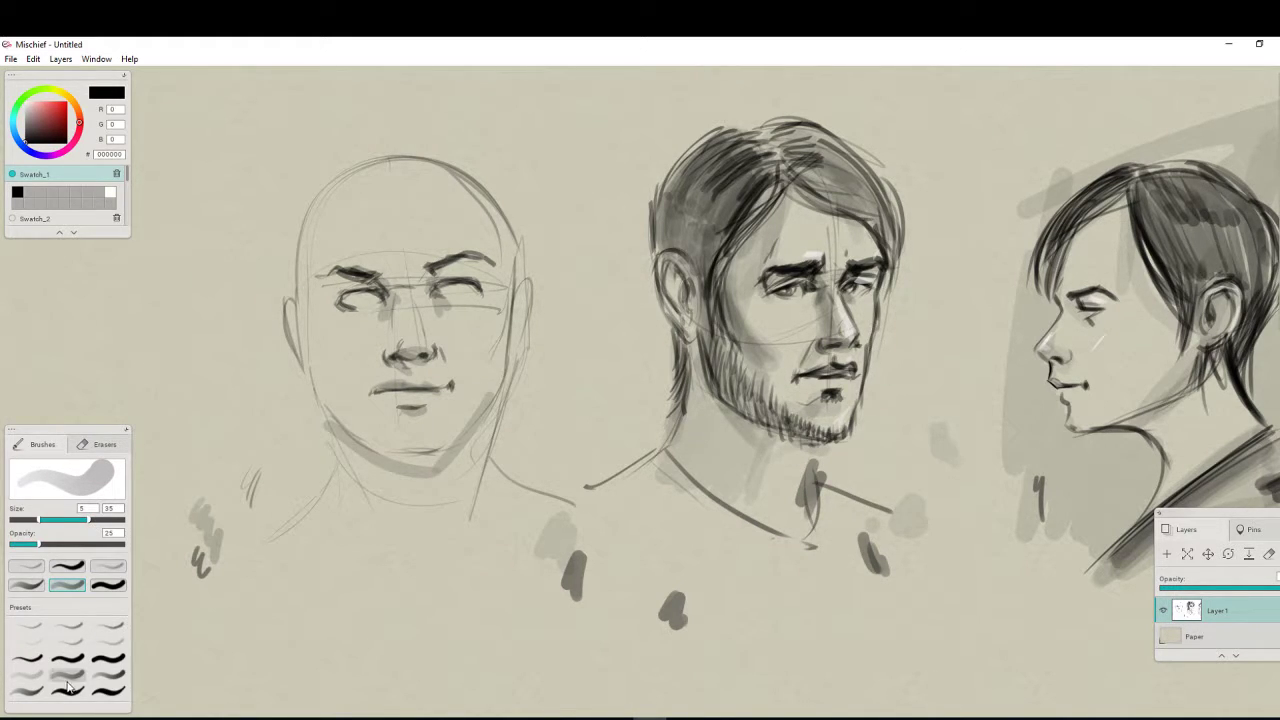
pyautogui.moveTo(41, 520); pyautogui.dragTo(72, 521)
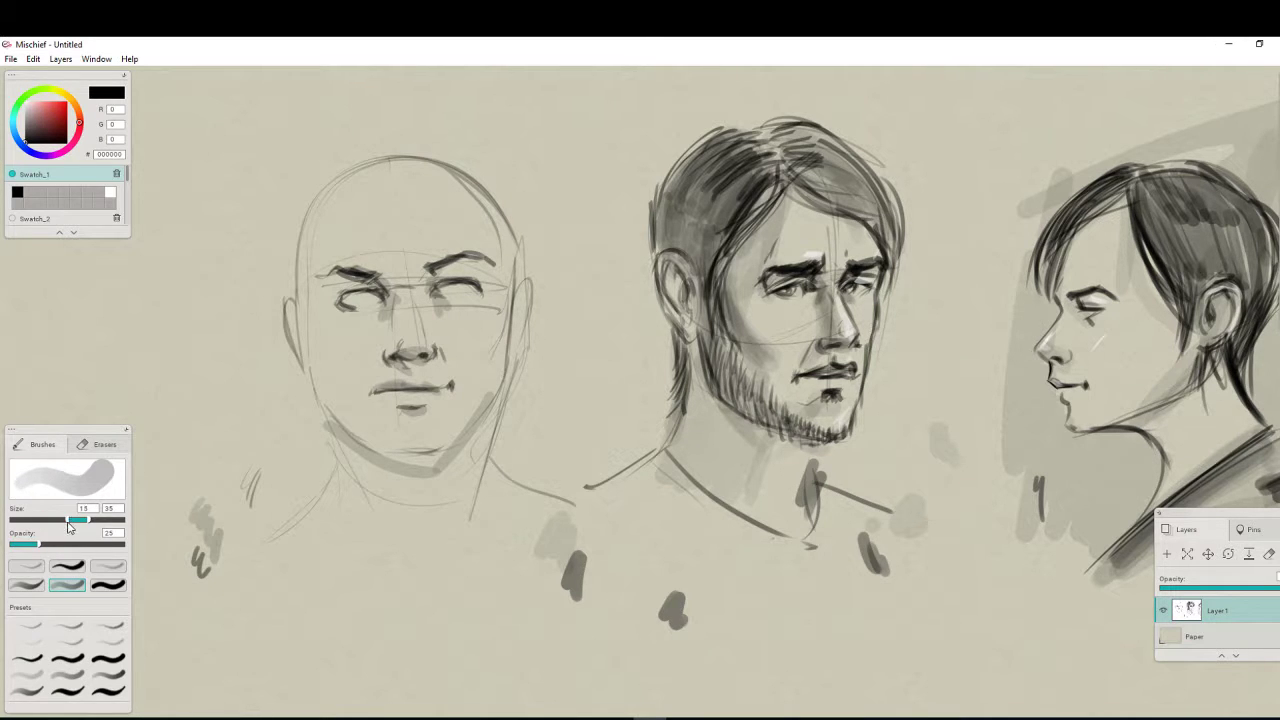
# Darken the shadow under the new head's jaw, and test the 12% opacity soft brush preset with its maximum size set to 57
pyautogui.moveTo(362, 450)
pyautogui.mouseDown()
pyautogui.moveTo(449, 457)
pyautogui.moveTo(437, 453)
pyautogui.mouseUp()
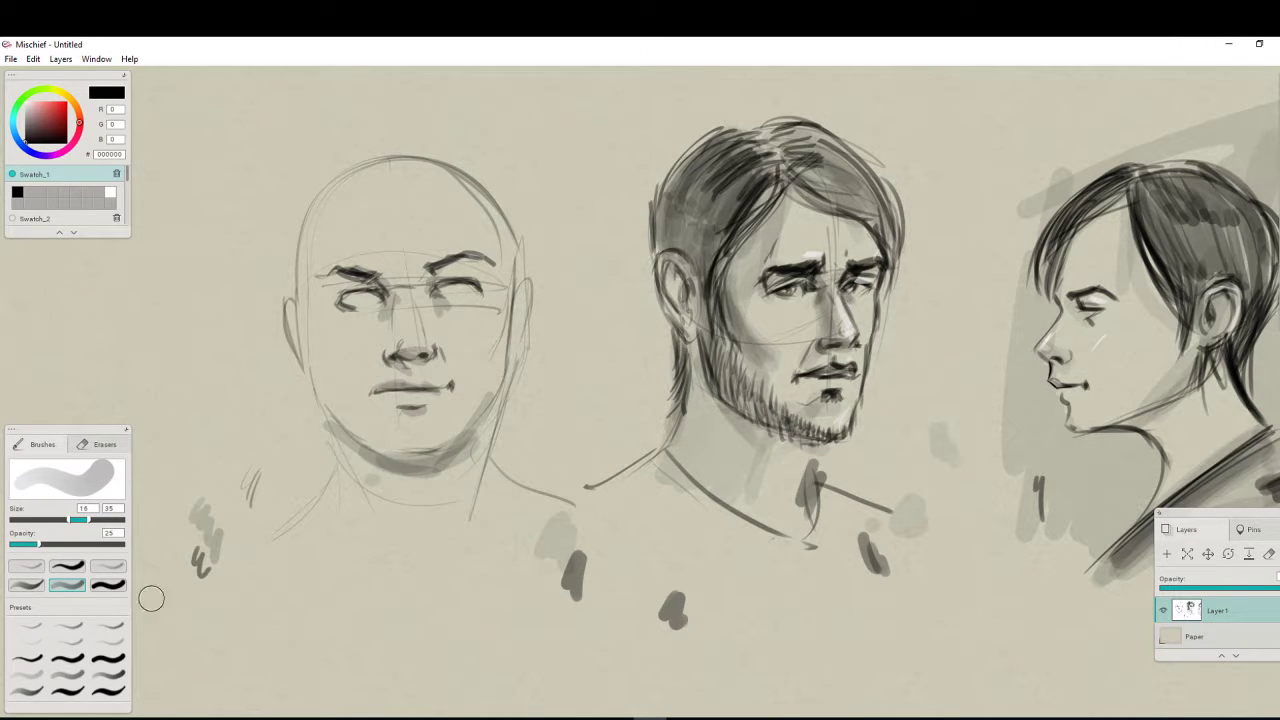
pyautogui.click(27, 675)
pyautogui.moveTo(252, 444); pyautogui.dragTo(248, 478)
pyautogui.moveTo(89, 520); pyautogui.dragTo(106, 516)
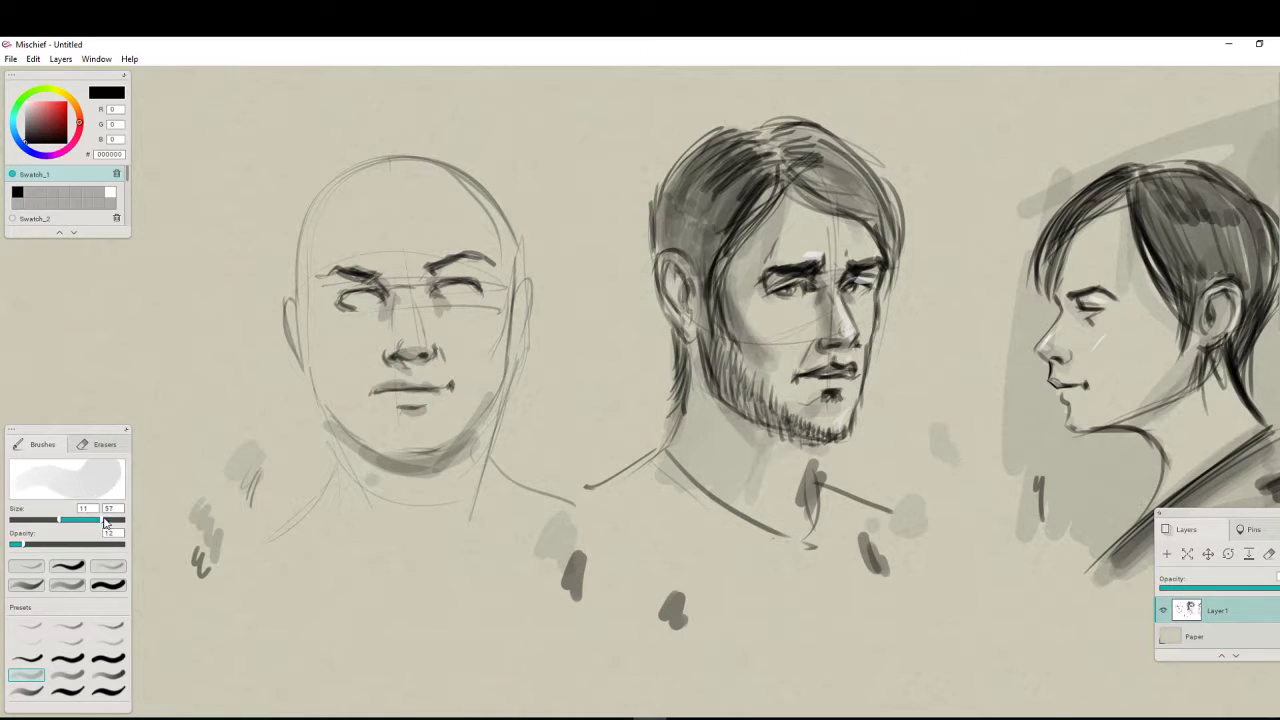
# Shade the new head's temples, cheeks, jaw, neck and side of the nose in soft grey at 12% opacity
pyautogui.moveTo(305, 388)
pyautogui.mouseDown()
pyautogui.moveTo(357, 449)
pyautogui.moveTo(432, 458)
pyautogui.mouseUp()
pyautogui.moveTo(415, 326)
pyautogui.mouseDown()
pyautogui.moveTo(392, 287)
pyautogui.moveTo(384, 318)
pyautogui.mouseUp()
pyautogui.moveTo(314, 224); pyautogui.dragTo(318, 362)
pyautogui.moveTo(490, 200)
pyautogui.mouseDown()
pyautogui.moveTo(486, 294)
pyautogui.moveTo(446, 292)
pyautogui.moveTo(462, 309)
pyautogui.mouseUp()
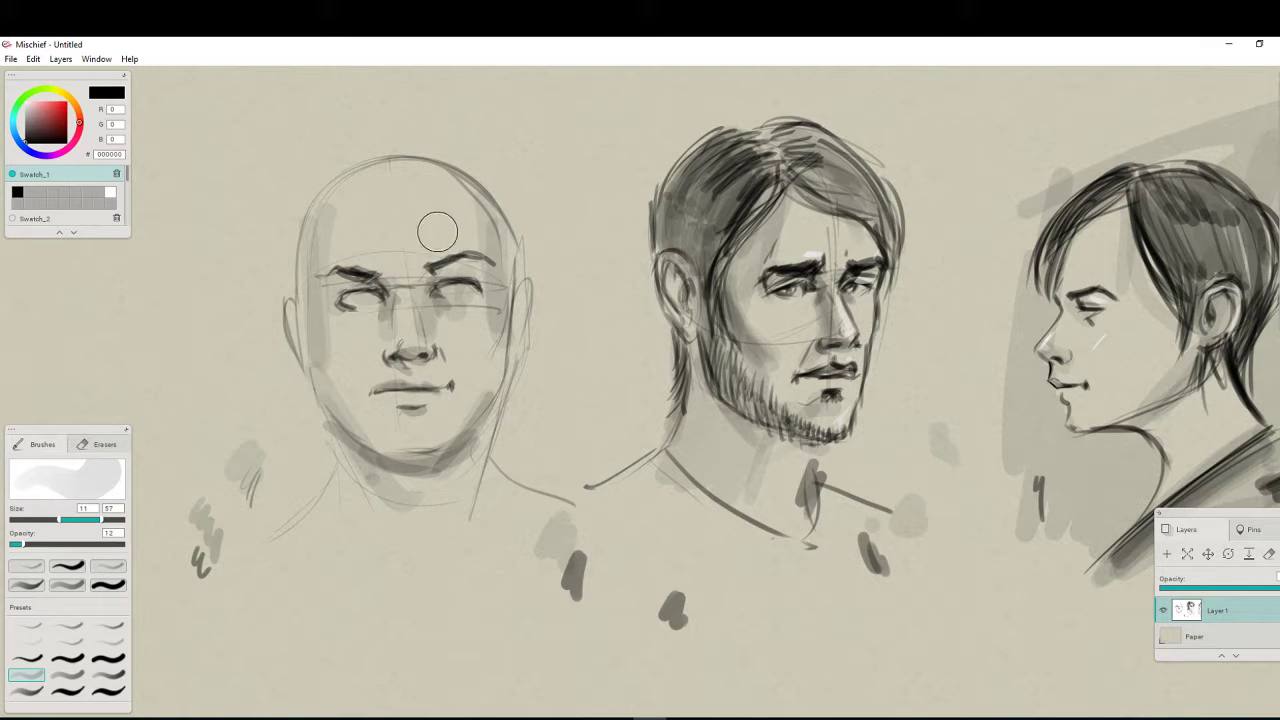
pyautogui.moveTo(434, 226)
pyautogui.mouseDown()
pyautogui.moveTo(370, 167)
pyautogui.moveTo(326, 195)
pyautogui.moveTo(309, 386)
pyautogui.mouseUp()
pyautogui.moveTo(299, 326)
pyautogui.mouseDown()
pyautogui.moveTo(333, 377)
pyautogui.moveTo(371, 395)
pyautogui.mouseUp()
pyautogui.moveTo(503, 307); pyautogui.dragTo(470, 471)
pyautogui.moveTo(344, 417); pyautogui.dragTo(388, 452)
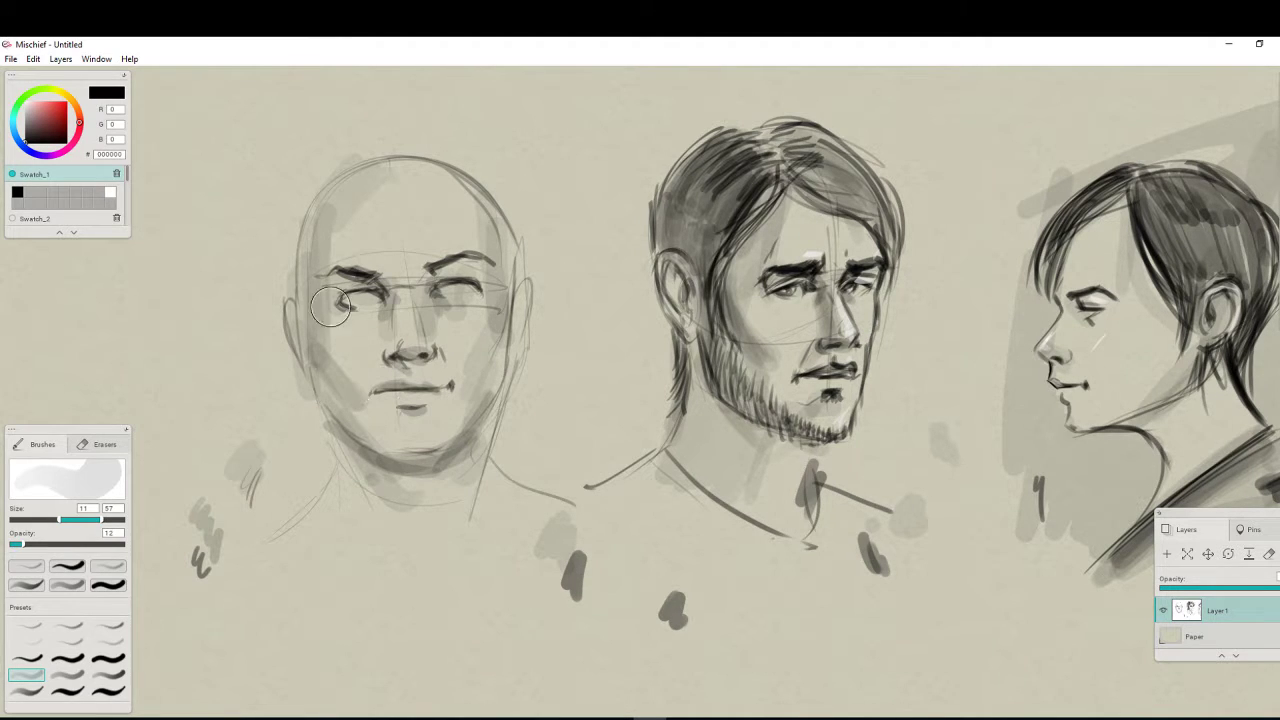
# Brush white (FFFFFF) highlights over the new head's forehead and face, and restore the brush colour to black (000000)
pyautogui.click(28, 101)
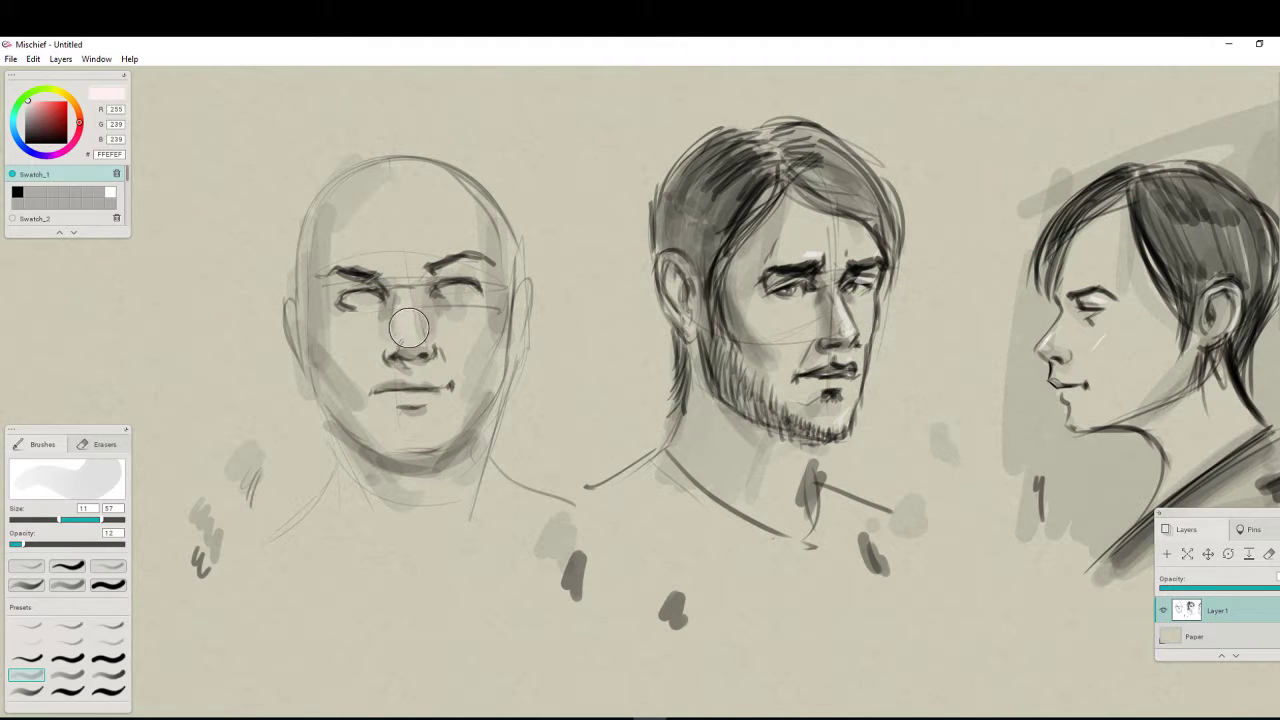
pyautogui.moveTo(28, 102); pyautogui.dragTo(8, 104)
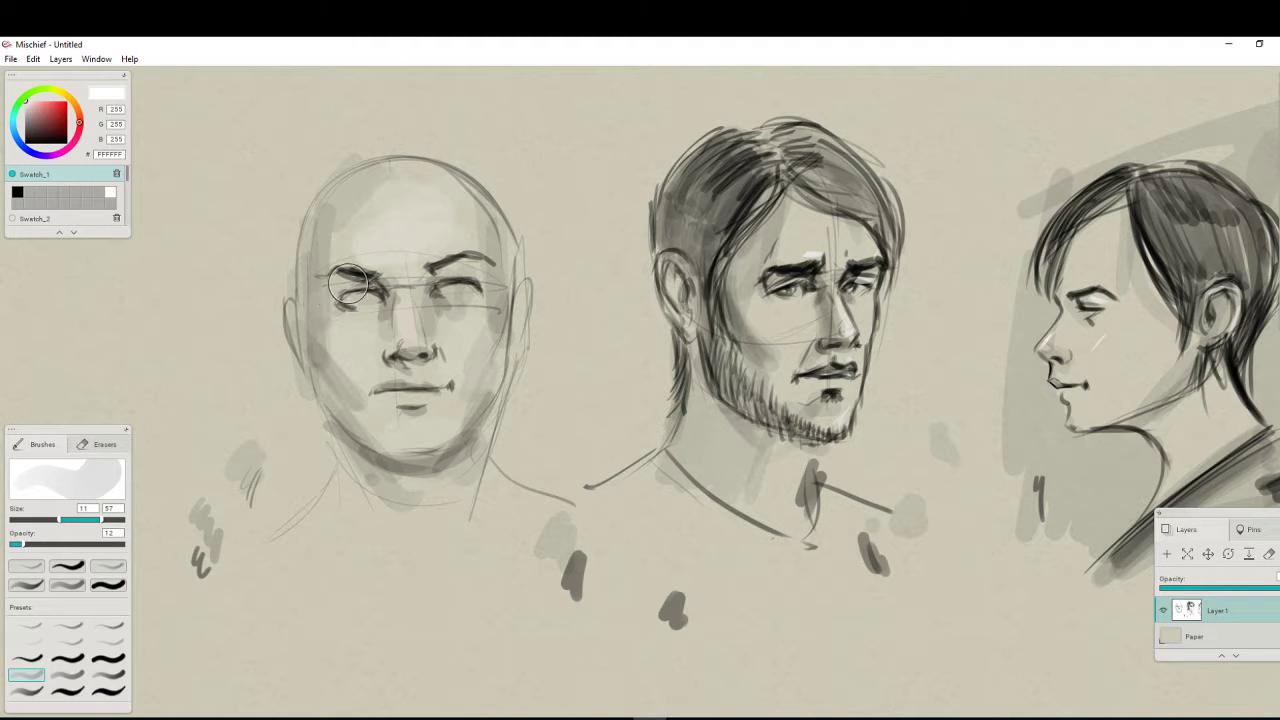
pyautogui.moveTo(37, 120); pyautogui.dragTo(23, 147)
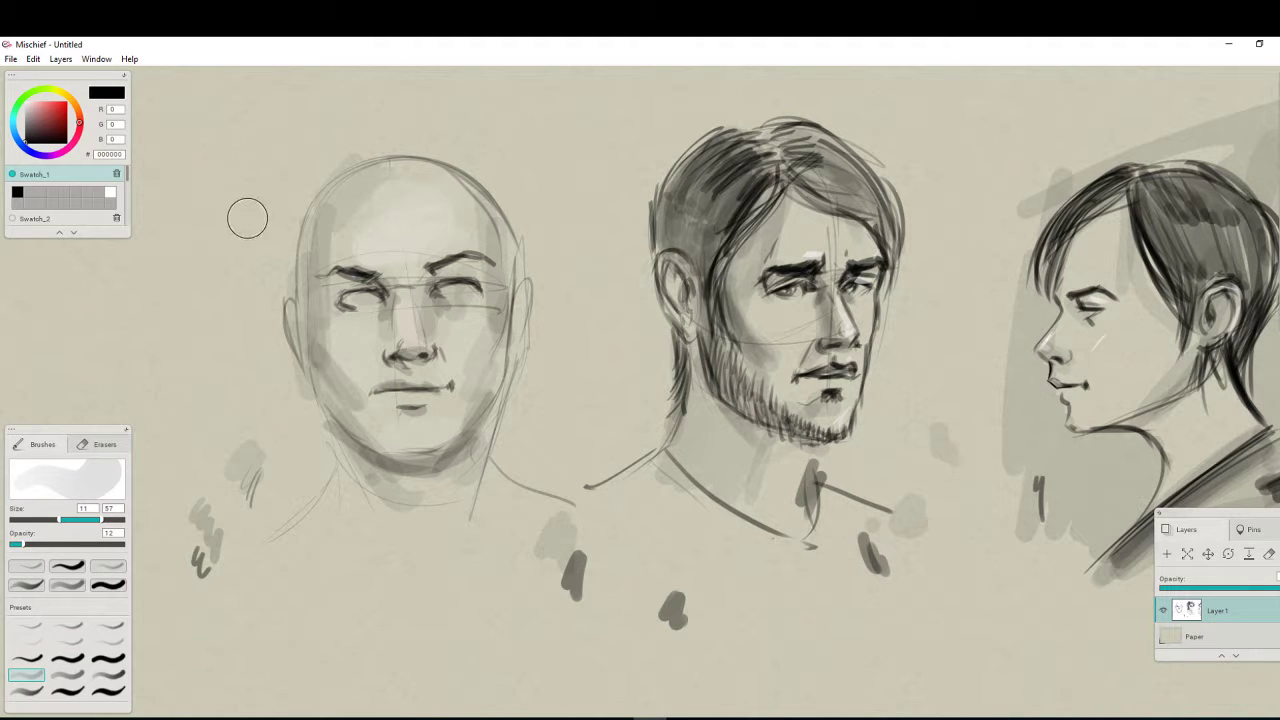
# Deepen the shading of the new head's eye sockets, upper lip and outer cheeks with the 12% opacity black brush
pyautogui.moveTo(350, 300)
pyautogui.mouseDown()
pyautogui.moveTo(380, 290)
pyautogui.moveTo(351, 285)
pyautogui.moveTo(349, 323)
pyautogui.moveTo(385, 289)
pyautogui.moveTo(372, 322)
pyautogui.moveTo(445, 264)
pyautogui.moveTo(430, 289)
pyautogui.moveTo(438, 313)
pyautogui.moveTo(449, 306)
pyautogui.moveTo(374, 312)
pyautogui.mouseUp()
pyautogui.moveTo(456, 300); pyautogui.dragTo(484, 302)
pyautogui.moveTo(388, 305); pyautogui.dragTo(360, 290)
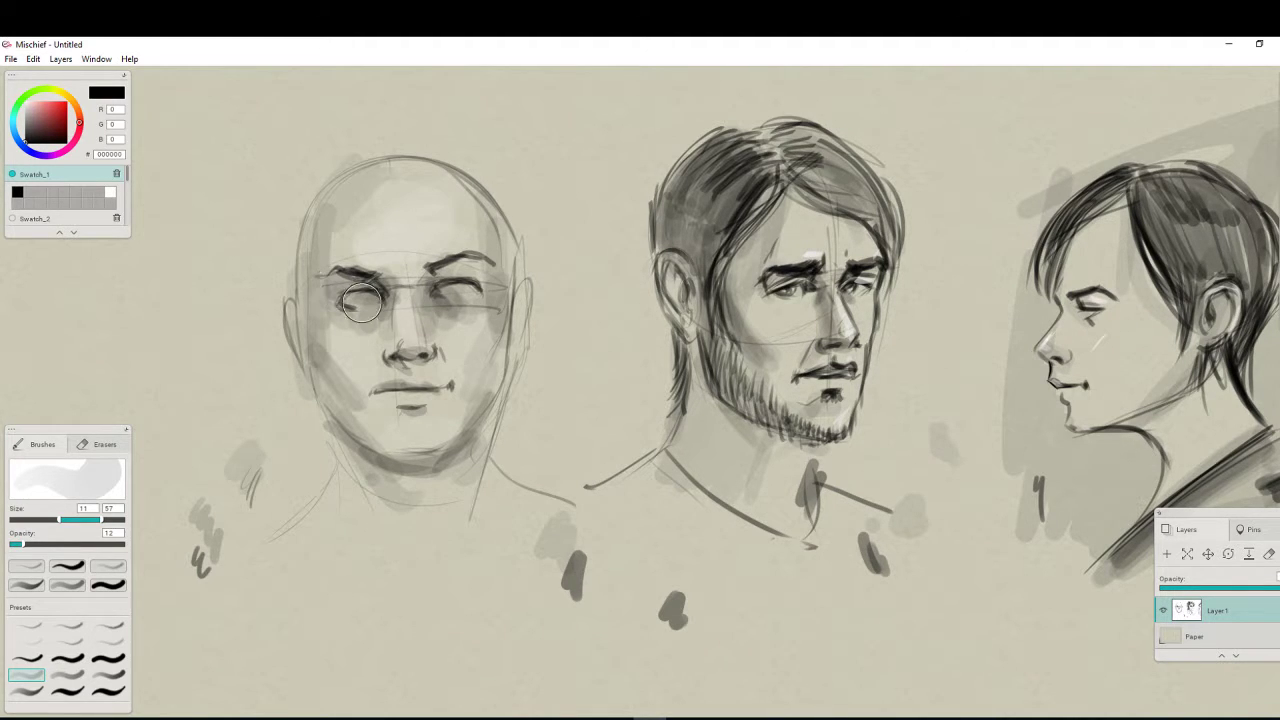
pyautogui.moveTo(405, 370)
pyautogui.mouseDown()
pyautogui.moveTo(440, 346)
pyautogui.moveTo(427, 380)
pyautogui.moveTo(377, 393)
pyautogui.moveTo(411, 388)
pyautogui.moveTo(430, 405)
pyautogui.moveTo(403, 459)
pyautogui.moveTo(449, 465)
pyautogui.moveTo(470, 445)
pyautogui.moveTo(398, 485)
pyautogui.moveTo(364, 459)
pyautogui.moveTo(483, 326)
pyautogui.moveTo(495, 205)
pyautogui.moveTo(504, 343)
pyautogui.moveTo(357, 245)
pyautogui.moveTo(315, 178)
pyautogui.moveTo(329, 202)
pyautogui.moveTo(308, 311)
pyautogui.moveTo(320, 183)
pyautogui.moveTo(301, 236)
pyautogui.moveTo(334, 380)
pyautogui.moveTo(303, 327)
pyautogui.moveTo(347, 456)
pyautogui.mouseUp()
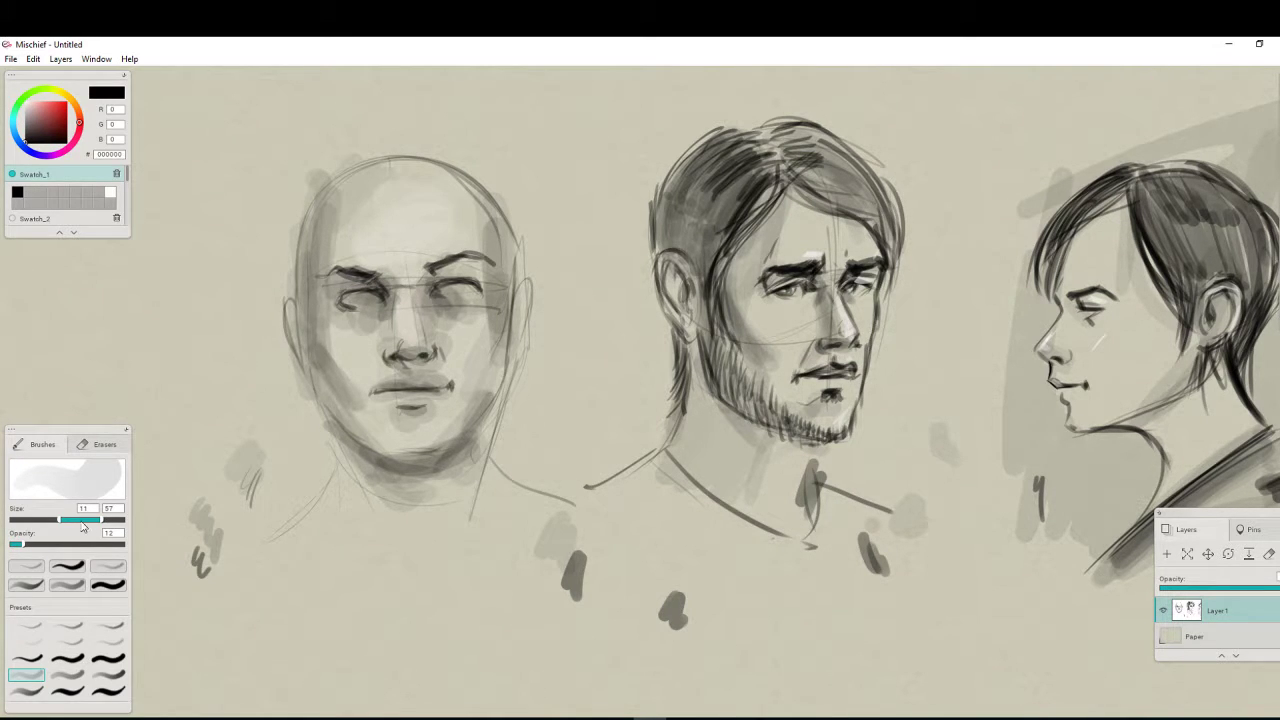
# Reduce the brush's maximum size to 35 and darken the new head's inner eye sockets, mouth area and sides of the face
pyautogui.moveTo(101, 520); pyautogui.dragTo(89, 520)
pyautogui.moveTo(380, 305)
pyautogui.mouseDown()
pyautogui.moveTo(432, 290)
pyautogui.moveTo(441, 304)
pyautogui.moveTo(425, 287)
pyautogui.moveTo(470, 268)
pyautogui.moveTo(346, 295)
pyautogui.mouseUp()
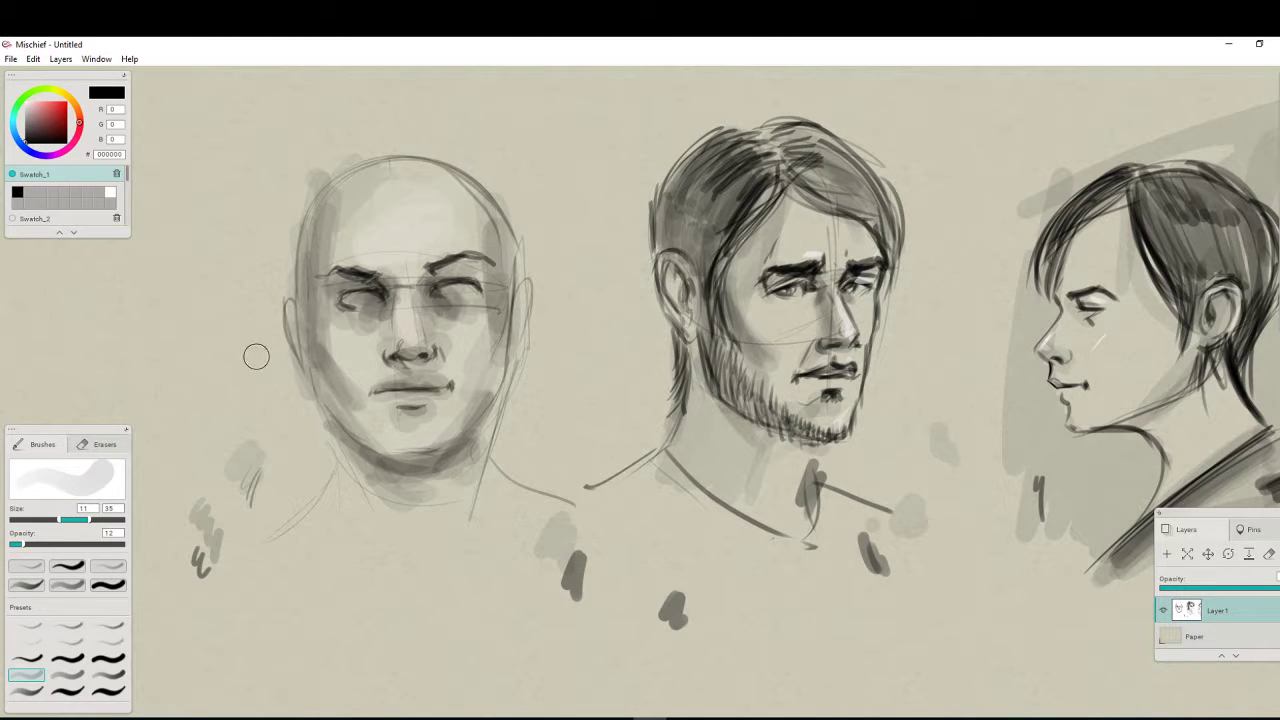
pyautogui.moveTo(418, 364)
pyautogui.mouseDown()
pyautogui.moveTo(402, 358)
pyautogui.moveTo(434, 355)
pyautogui.moveTo(380, 392)
pyautogui.moveTo(440, 380)
pyautogui.moveTo(382, 447)
pyautogui.moveTo(440, 455)
pyautogui.mouseUp()
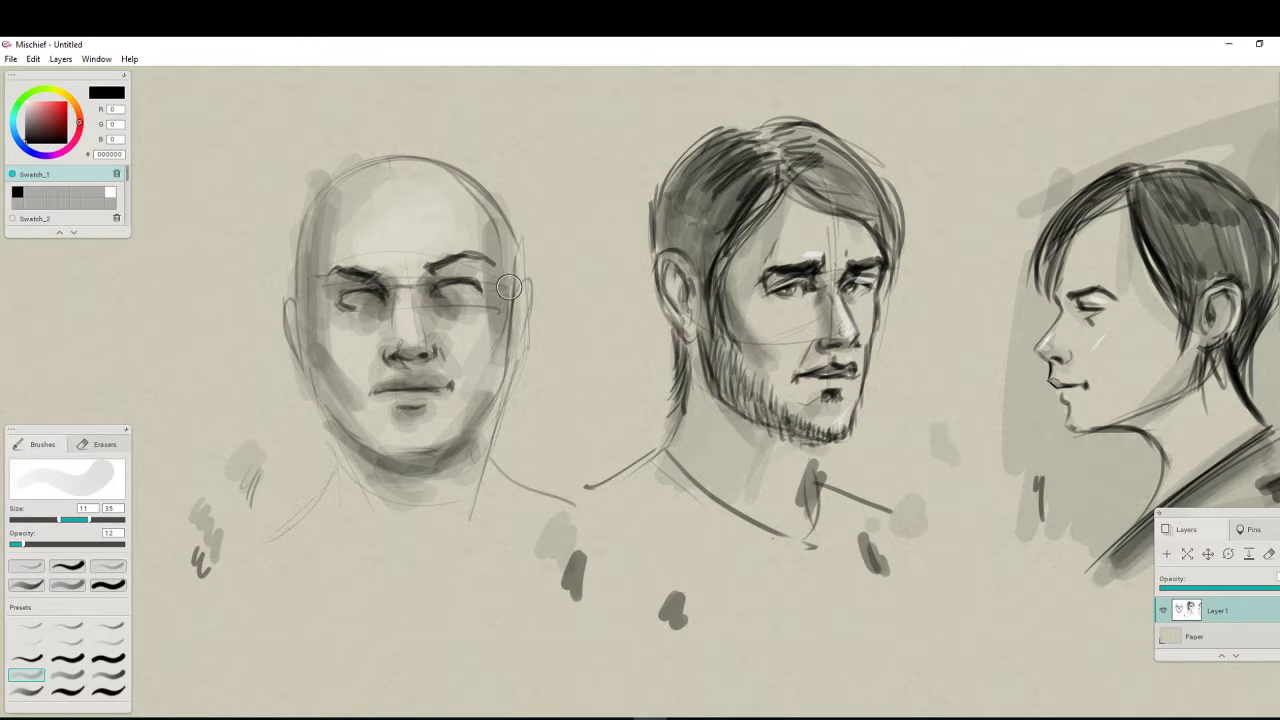
pyautogui.moveTo(508, 290); pyautogui.dragTo(472, 385)
pyautogui.moveTo(322, 242); pyautogui.dragTo(332, 373)
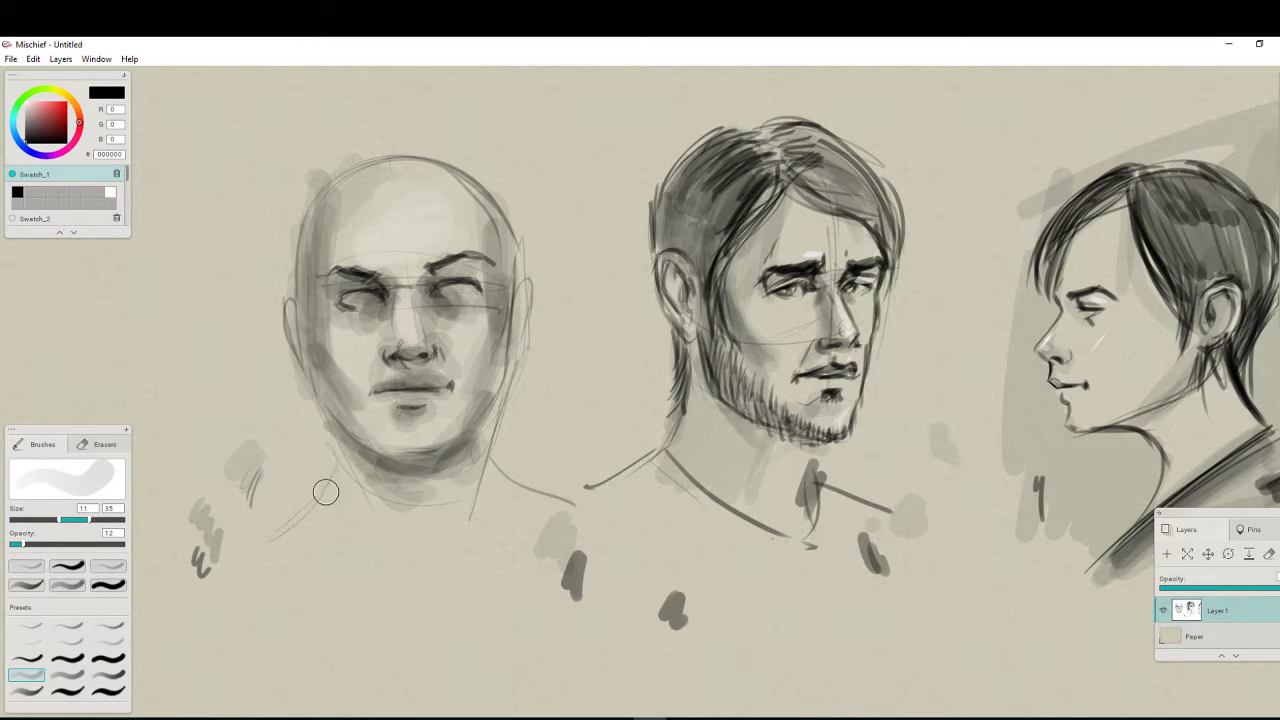
# Define the new head's eyebrows, eyelids and lip line in black with the fine size 0–3 preset at 80% opacity
pyautogui.click(27, 691)
pyautogui.moveTo(428, 279); pyautogui.dragTo(466, 260)
pyautogui.moveTo(380, 274)
pyautogui.mouseDown()
pyautogui.moveTo(343, 268)
pyautogui.moveTo(315, 283)
pyautogui.mouseUp()
pyautogui.moveTo(439, 289)
pyautogui.mouseDown()
pyautogui.moveTo(476, 284)
pyautogui.moveTo(344, 296)
pyautogui.moveTo(390, 300)
pyautogui.moveTo(321, 294)
pyautogui.mouseUp()
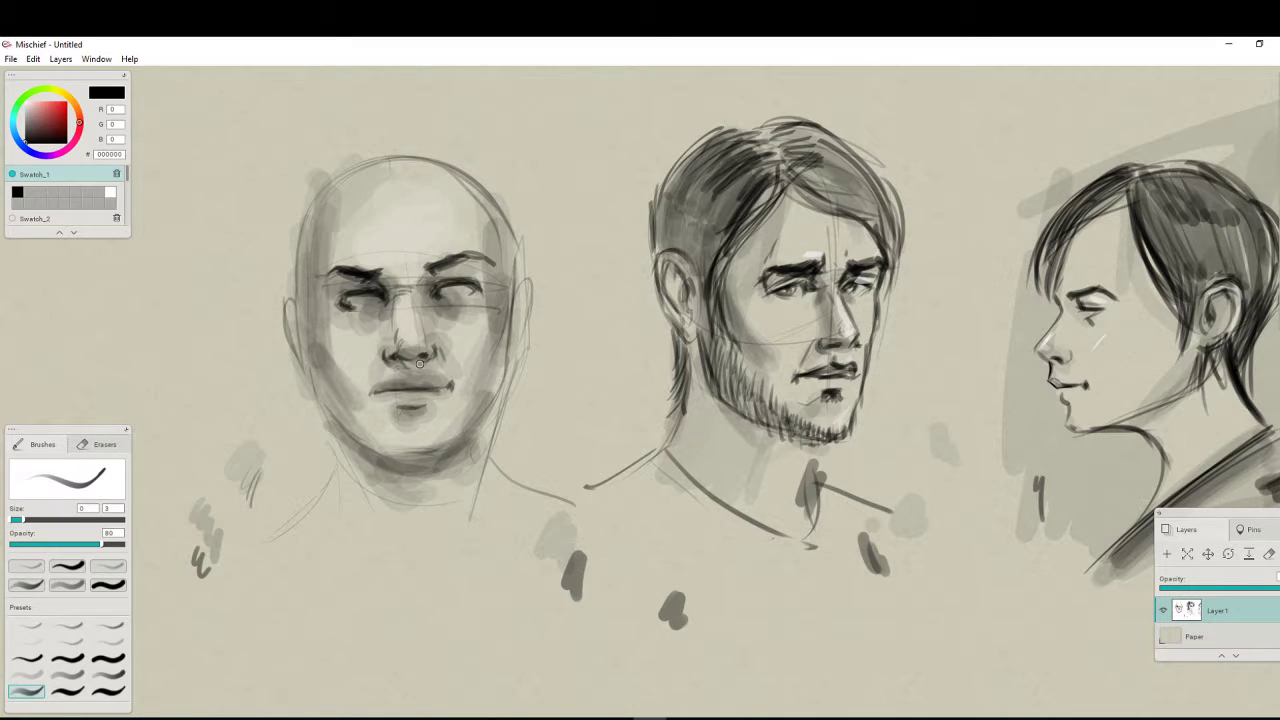
pyautogui.moveTo(470, 290)
pyautogui.mouseDown()
pyautogui.moveTo(444, 290)
pyautogui.moveTo(477, 295)
pyautogui.mouseUp()
pyautogui.moveTo(379, 392); pyautogui.dragTo(435, 386)
pyautogui.moveTo(403, 382)
pyautogui.mouseDown()
pyautogui.moveTo(429, 383)
pyautogui.moveTo(402, 404)
pyautogui.moveTo(430, 408)
pyautogui.moveTo(400, 410)
pyautogui.mouseUp()
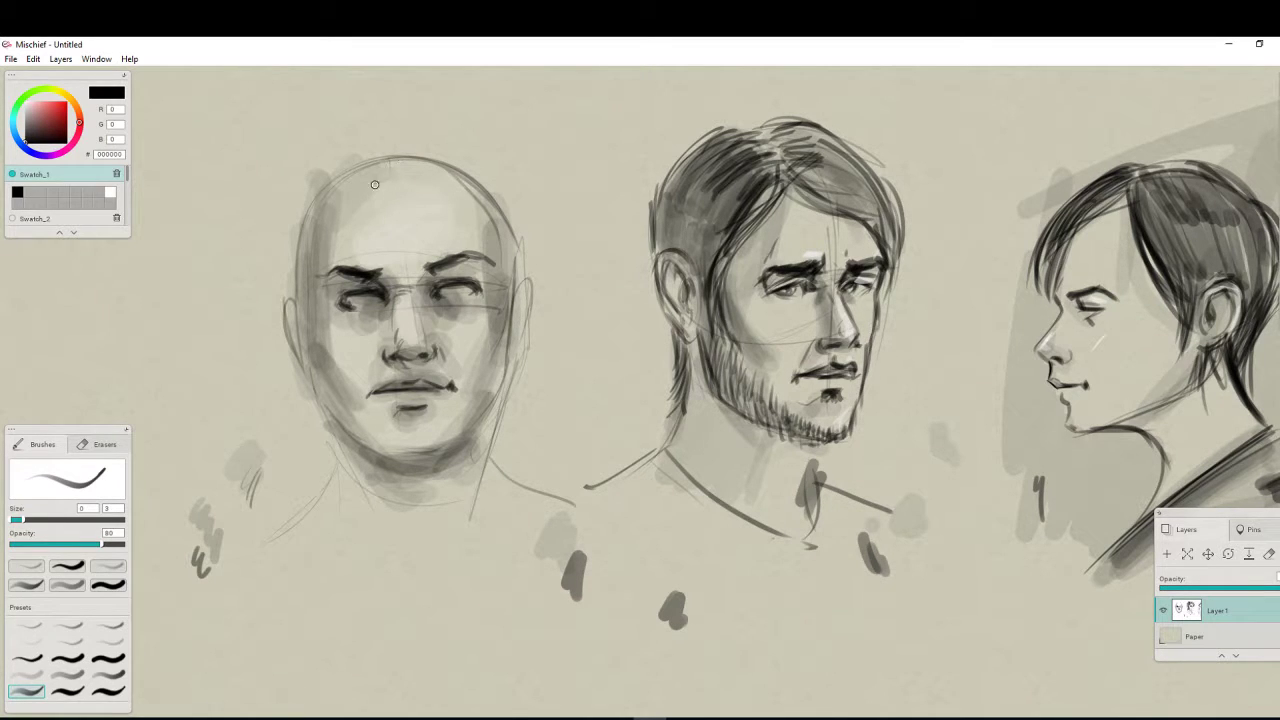
# Sketch a few loose hair strands on the new head and reinforce its ears, cheek sides, jaw and chin with fine dark strokes
pyautogui.moveTo(374, 184)
pyautogui.mouseDown()
pyautogui.moveTo(350, 162)
pyautogui.moveTo(368, 175)
pyautogui.moveTo(321, 207)
pyautogui.moveTo(359, 197)
pyautogui.moveTo(361, 178)
pyautogui.moveTo(327, 199)
pyautogui.moveTo(346, 201)
pyautogui.moveTo(339, 213)
pyautogui.moveTo(352, 200)
pyautogui.moveTo(334, 216)
pyautogui.moveTo(331, 204)
pyautogui.moveTo(290, 262)
pyautogui.moveTo(314, 260)
pyautogui.moveTo(299, 323)
pyautogui.moveTo(292, 304)
pyautogui.moveTo(276, 306)
pyautogui.moveTo(308, 390)
pyautogui.mouseUp()
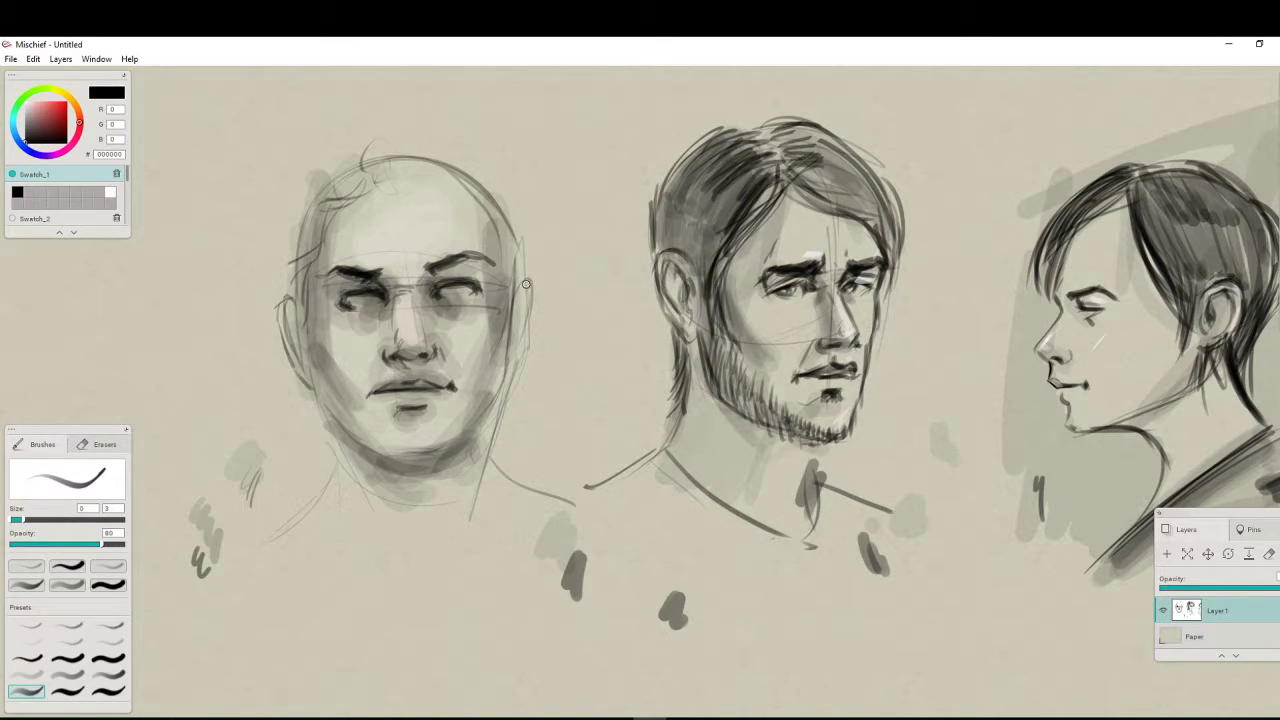
pyautogui.moveTo(526, 284)
pyautogui.mouseDown()
pyautogui.moveTo(523, 357)
pyautogui.moveTo(507, 309)
pyautogui.moveTo(482, 374)
pyautogui.moveTo(503, 336)
pyautogui.moveTo(498, 387)
pyautogui.mouseUp()
pyautogui.moveTo(306, 321)
pyautogui.mouseDown()
pyautogui.moveTo(327, 410)
pyautogui.moveTo(358, 430)
pyautogui.moveTo(337, 438)
pyautogui.moveTo(335, 417)
pyautogui.moveTo(385, 460)
pyautogui.moveTo(435, 458)
pyautogui.moveTo(493, 400)
pyautogui.moveTo(444, 423)
pyautogui.mouseUp()
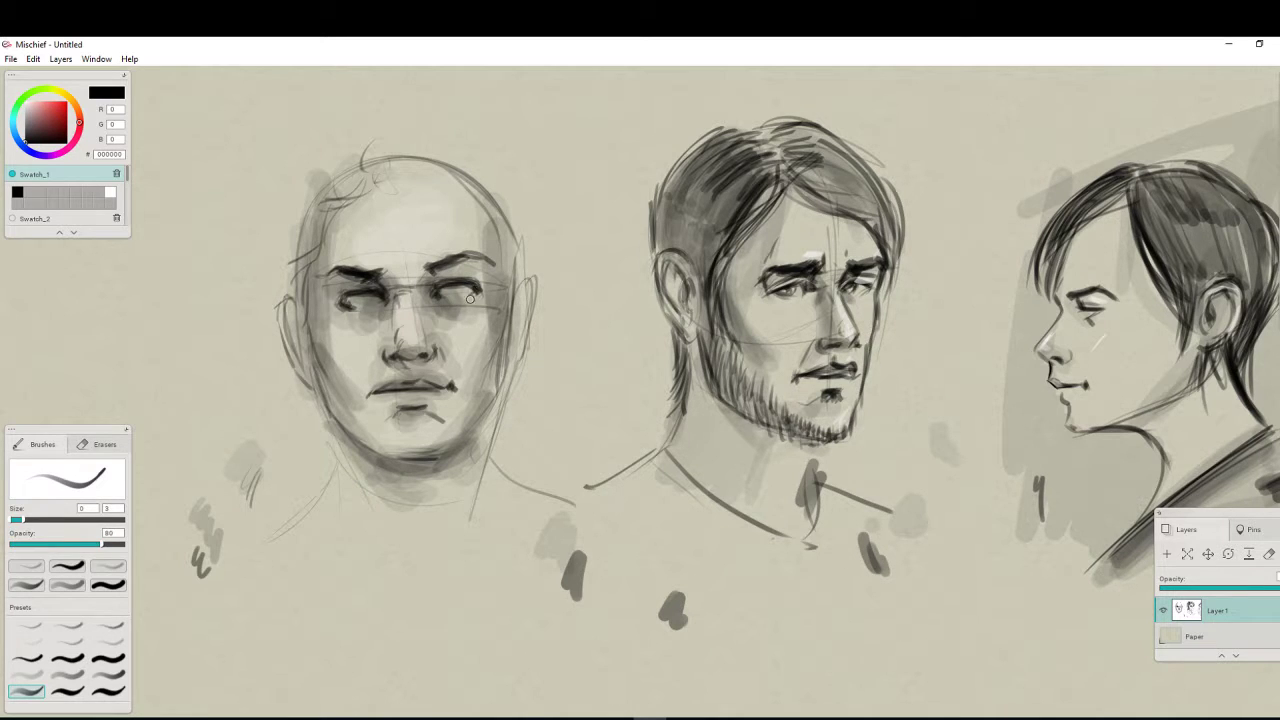
pyautogui.moveTo(348, 305); pyautogui.dragTo(373, 320)
pyautogui.moveTo(508, 311)
pyautogui.mouseDown()
pyautogui.moveTo(490, 361)
pyautogui.moveTo(498, 379)
pyautogui.mouseUp()
pyautogui.moveTo(316, 300); pyautogui.dragTo(340, 418)
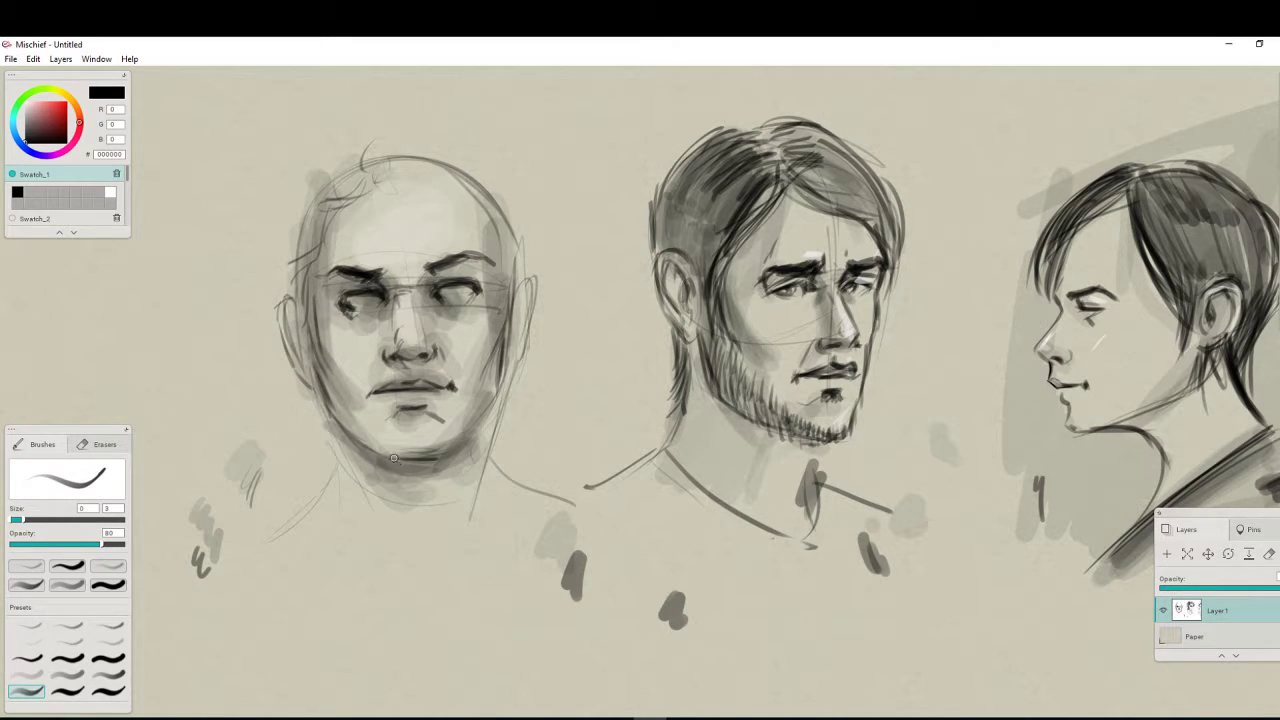
pyautogui.moveTo(394, 458); pyautogui.dragTo(416, 461)
# Draw irises and pupils in both of the new head's eyes and darken the surrounding eyelids
pyautogui.moveTo(445, 285)
pyautogui.mouseDown()
pyautogui.moveTo(472, 286)
pyautogui.moveTo(456, 292)
pyautogui.mouseUp()
pyautogui.moveTo(364, 292); pyautogui.dragTo(369, 307)
pyautogui.moveTo(446, 290); pyautogui.dragTo(474, 288)
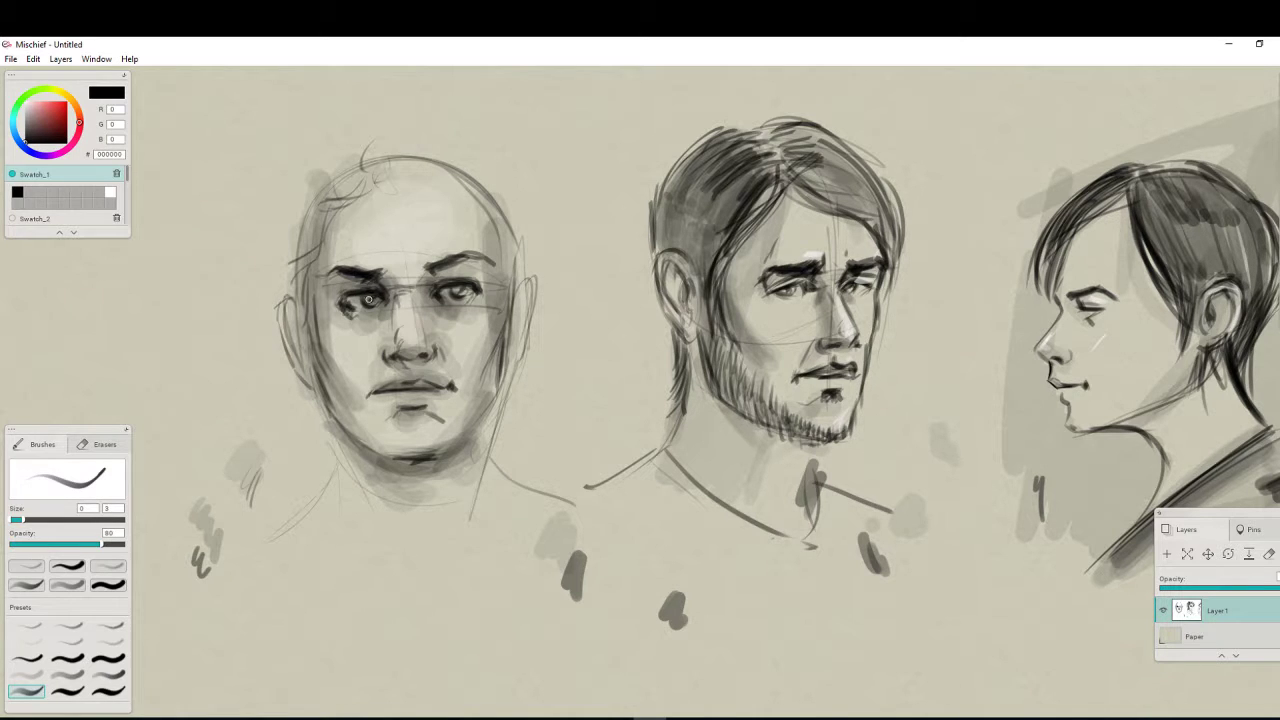
pyautogui.moveTo(452, 289); pyautogui.dragTo(485, 286)
pyautogui.moveTo(358, 296); pyautogui.dragTo(340, 305)
pyautogui.moveTo(338, 302)
pyautogui.mouseDown()
pyautogui.moveTo(352, 306)
pyautogui.moveTo(346, 325)
pyautogui.mouseUp()
pyautogui.press('e')
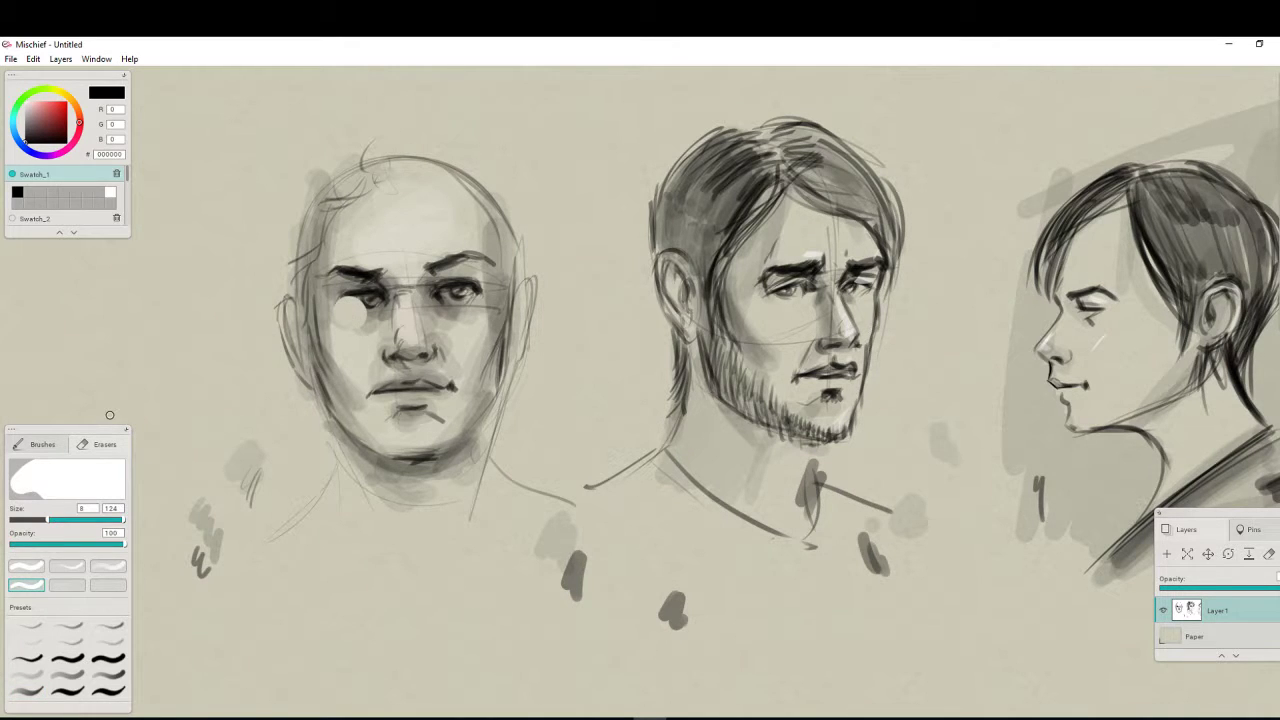
pyautogui.press('b')
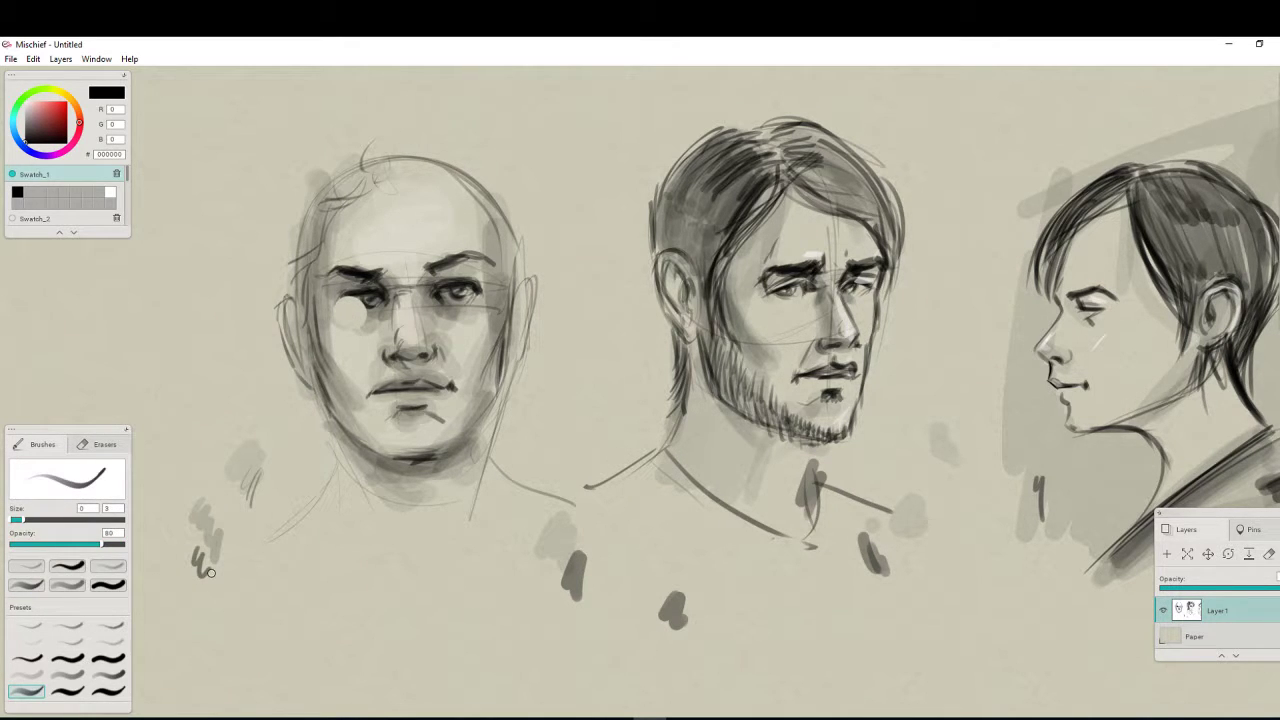
pyautogui.hotkey('ctrl', 'z')
# Lighten the whites and lower lids of the new head's eyes with the fine eraser preset at 54% opacity
pyautogui.press('e')
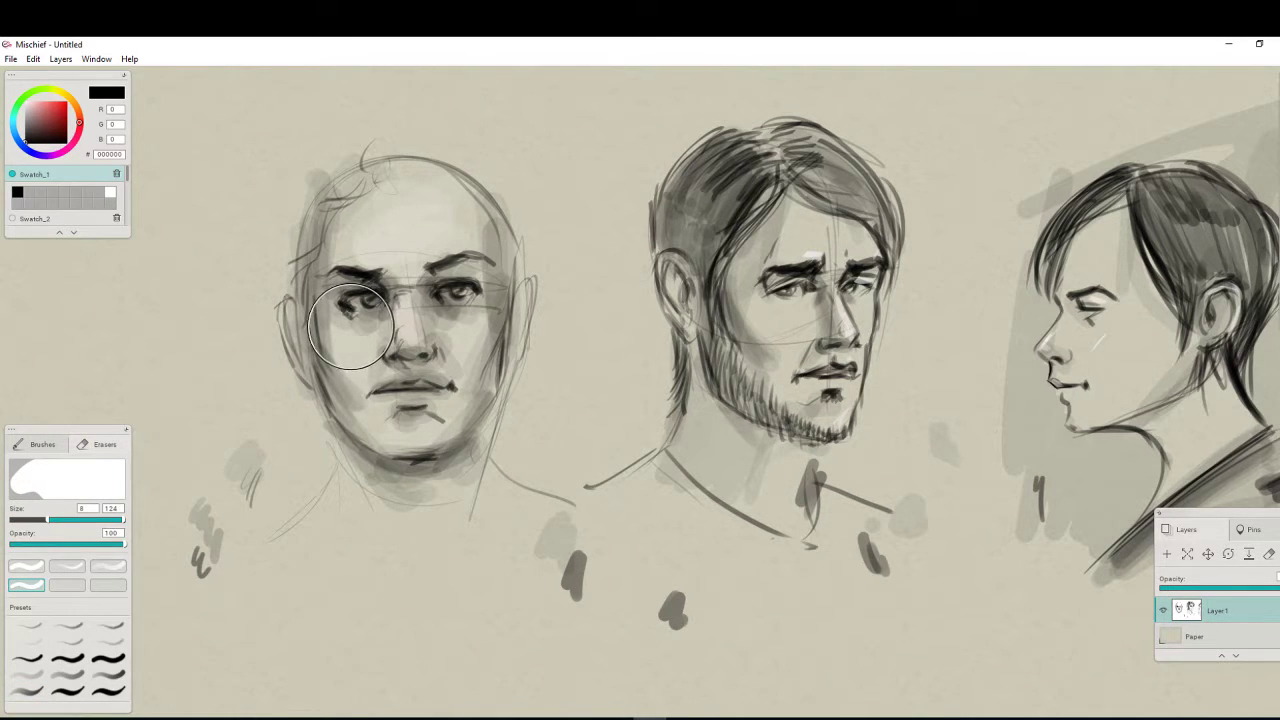
pyautogui.click(108, 567)
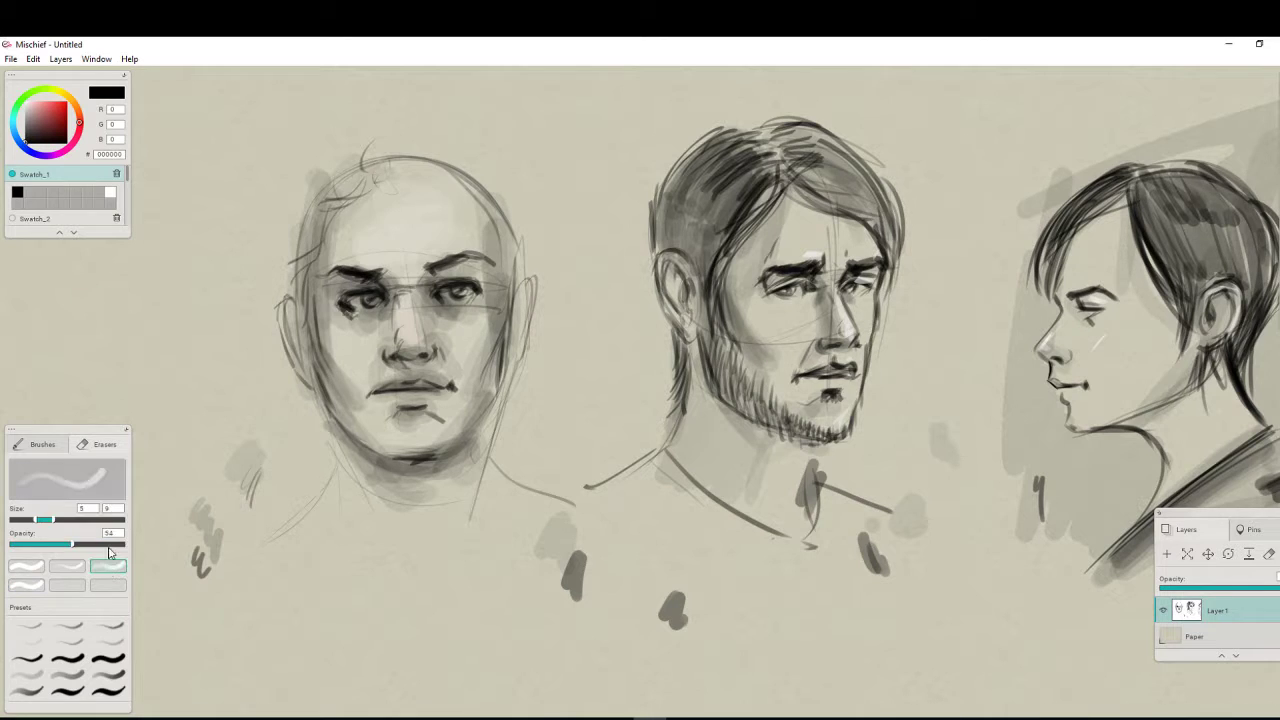
pyautogui.moveTo(349, 319); pyautogui.dragTo(378, 306)
pyautogui.moveTo(456, 287); pyautogui.dragTo(336, 306)
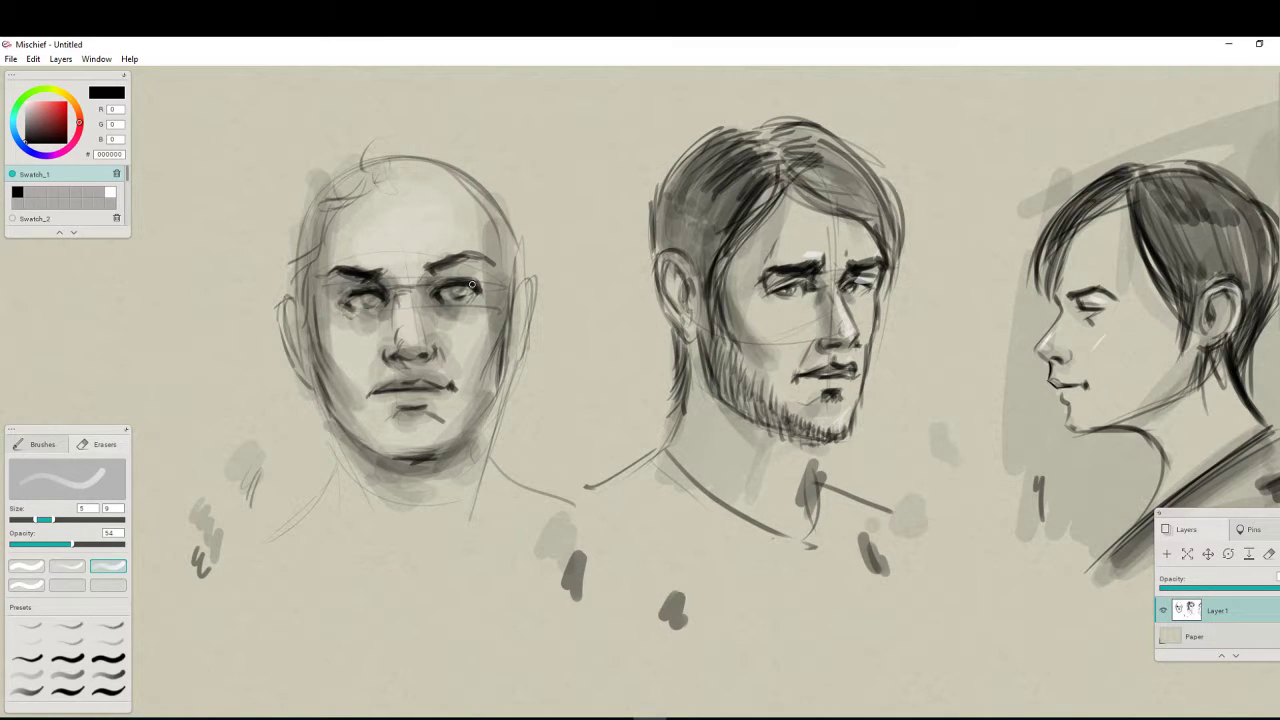
pyautogui.moveTo(472, 285)
pyautogui.mouseDown()
pyautogui.moveTo(480, 295)
pyautogui.moveTo(359, 303)
pyautogui.moveTo(376, 302)
pyautogui.mouseUp()
# Redraw the new head's irises and pupils in black with the fine brush, and add small touches in white (FFFFFF)
pyautogui.press('b')
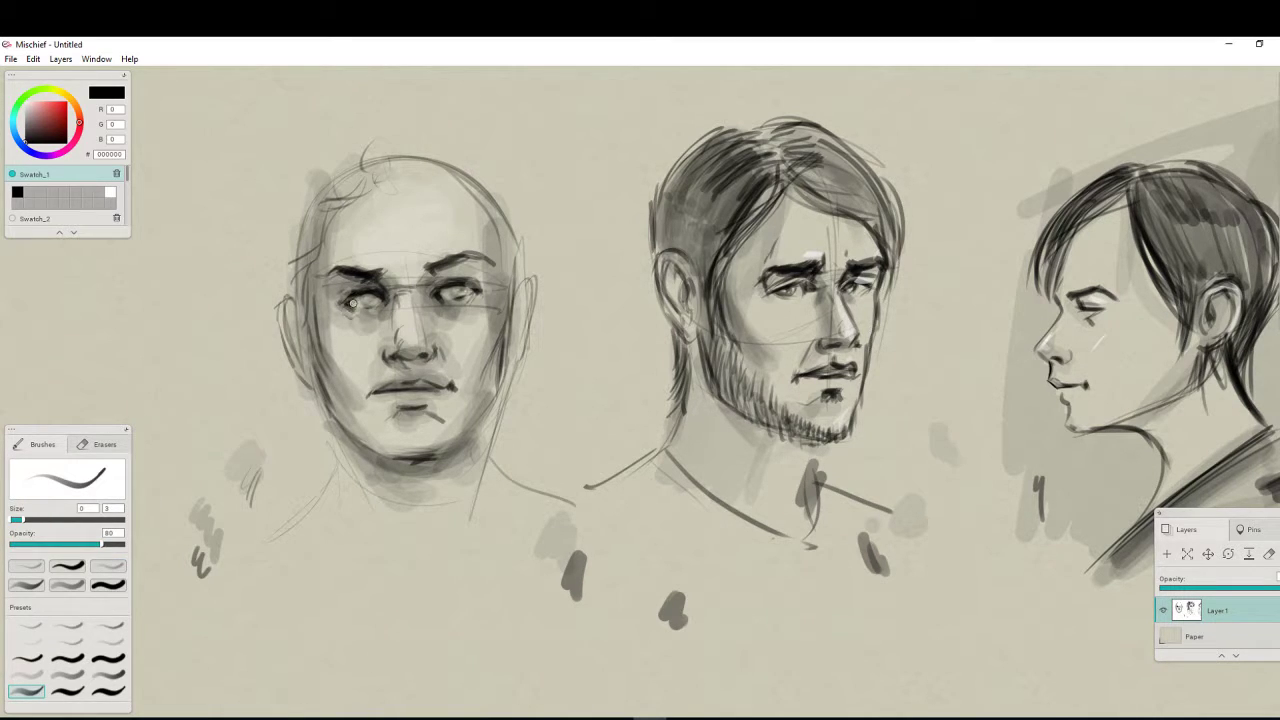
pyautogui.moveTo(460, 284)
pyautogui.mouseDown()
pyautogui.moveTo(470, 288)
pyautogui.moveTo(453, 295)
pyautogui.mouseUp()
pyautogui.moveTo(451, 286); pyautogui.dragTo(458, 290)
pyautogui.click(26, 103)
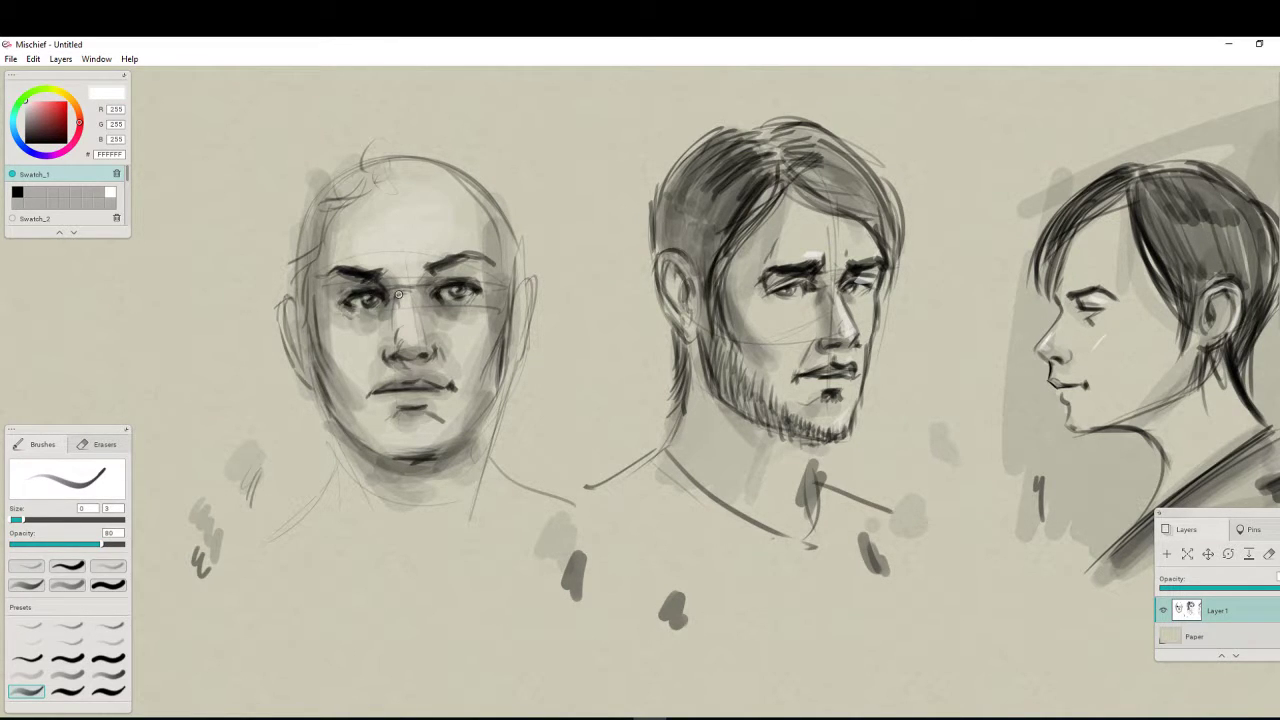
# Sketch loose black curls across the top of the new head and strengthen the contour from its right temple past the ear
pyautogui.press('x')
pyautogui.moveTo(409, 179)
pyautogui.mouseDown()
pyautogui.moveTo(395, 131)
pyautogui.moveTo(322, 205)
pyautogui.moveTo(286, 266)
pyautogui.moveTo(296, 258)
pyautogui.moveTo(306, 300)
pyautogui.moveTo(313, 248)
pyautogui.moveTo(393, 171)
pyautogui.moveTo(443, 165)
pyautogui.moveTo(476, 192)
pyautogui.mouseUp()
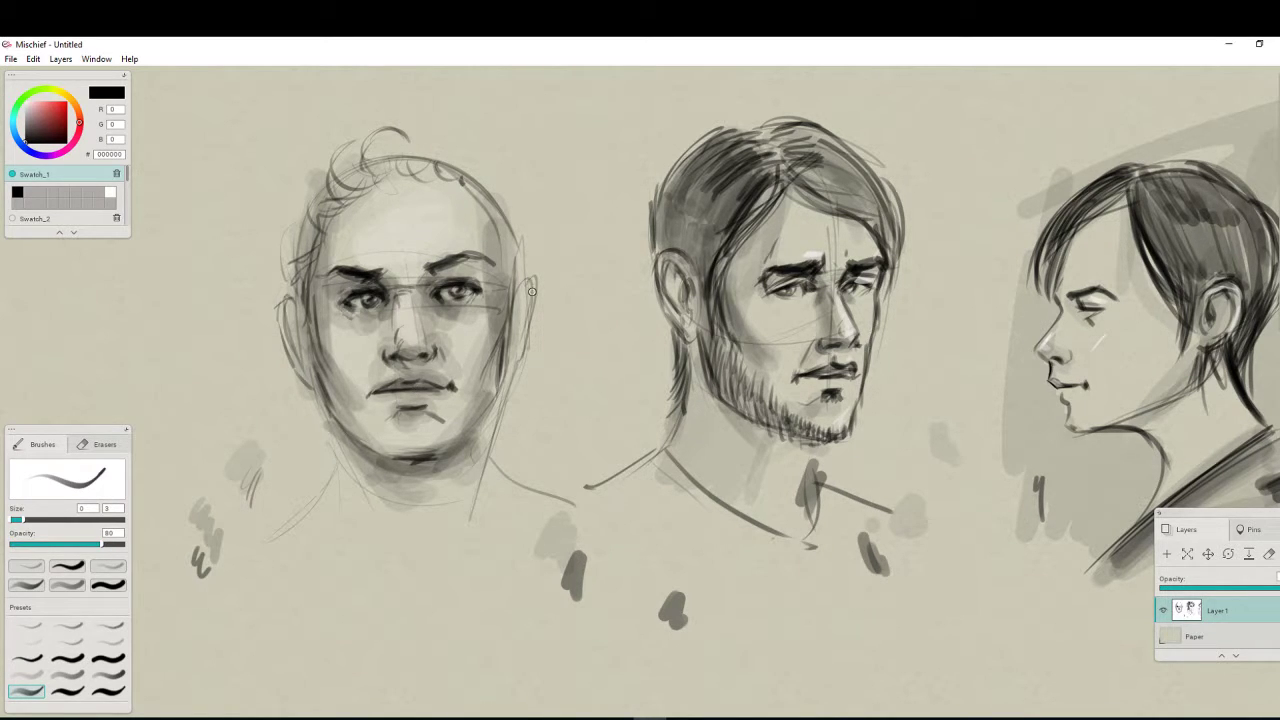
pyautogui.moveTo(504, 230)
pyautogui.mouseDown()
pyautogui.moveTo(516, 313)
pyautogui.moveTo(530, 292)
pyautogui.moveTo(511, 371)
pyautogui.mouseUp()
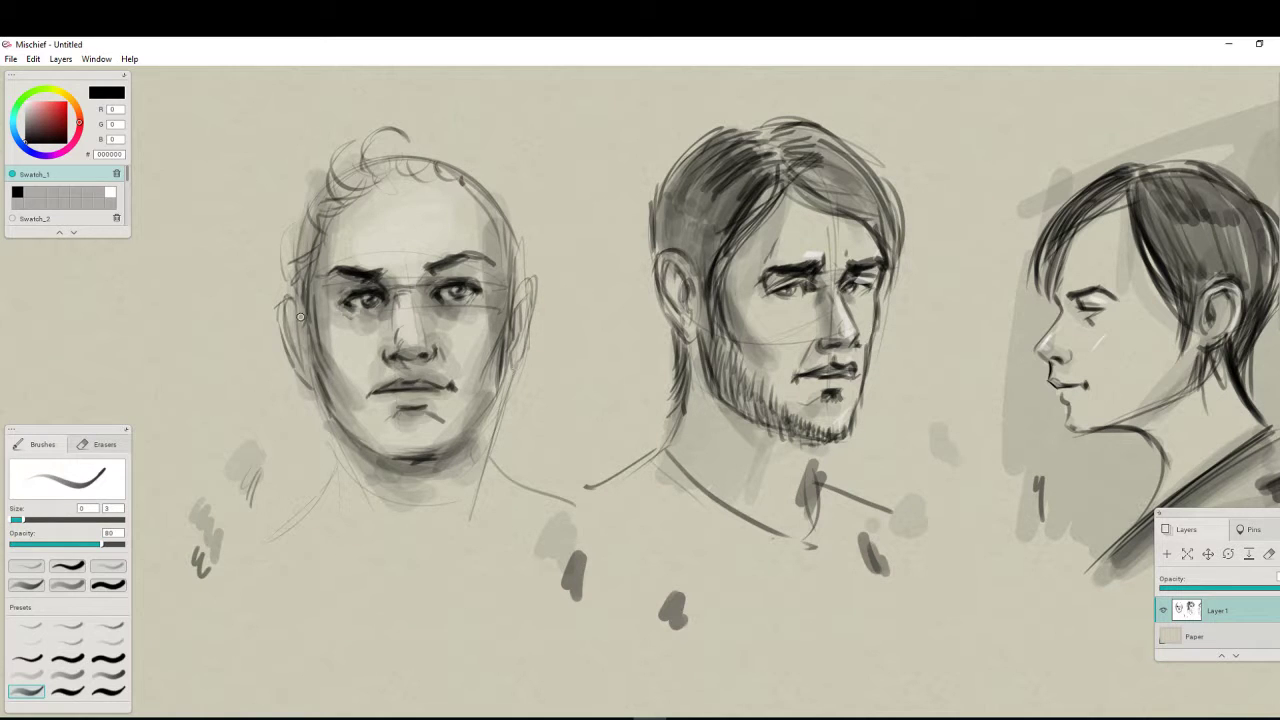
# Firm up the new head's jaw and neck lines, darken its eyebrows and frown lines, and thicken the right temple edge
pyautogui.moveTo(309, 371); pyautogui.dragTo(342, 488)
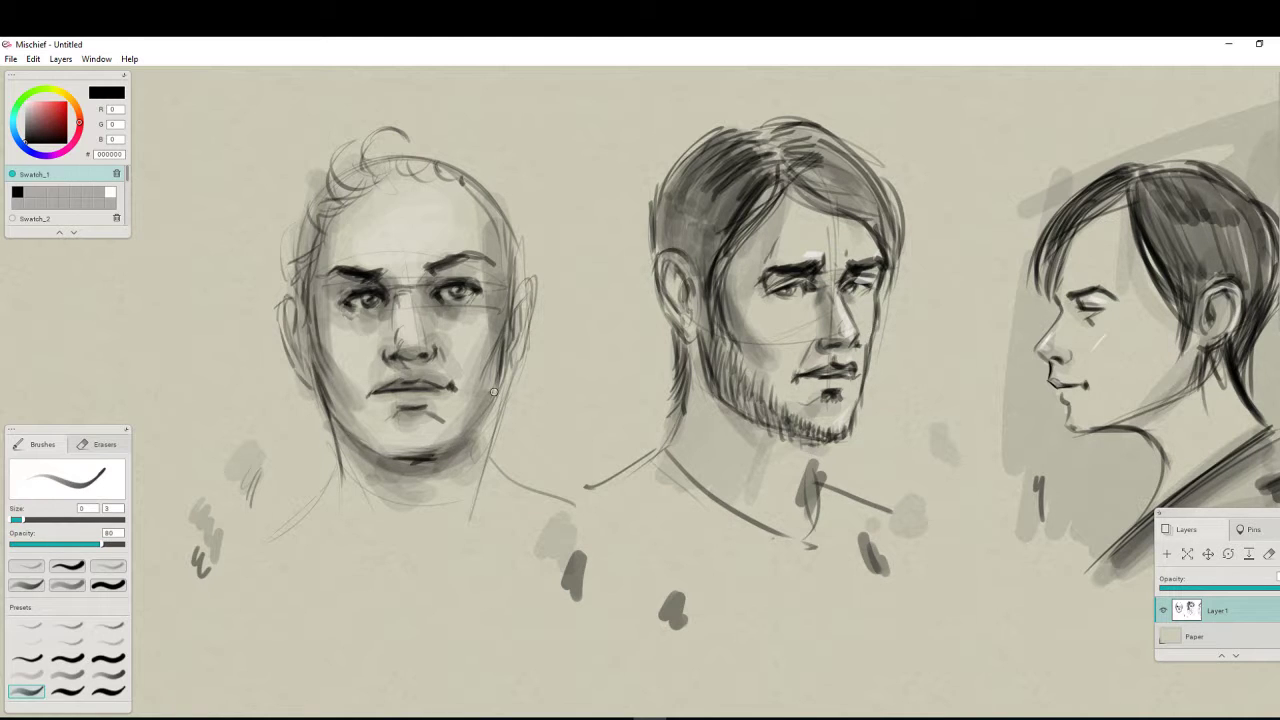
pyautogui.moveTo(494, 392); pyautogui.dragTo(452, 449)
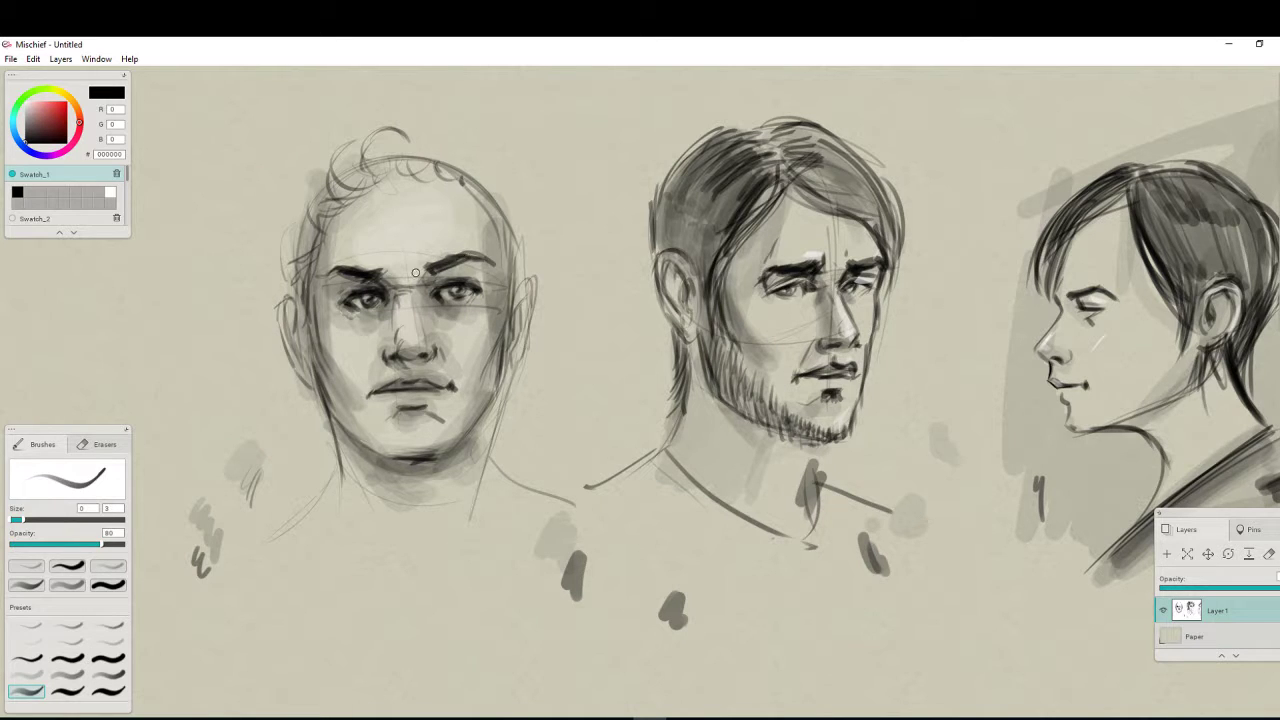
pyautogui.moveTo(386, 268); pyautogui.dragTo(339, 270)
pyautogui.moveTo(487, 198)
pyautogui.mouseDown()
pyautogui.moveTo(513, 300)
pyautogui.moveTo(522, 245)
pyautogui.moveTo(514, 308)
pyautogui.moveTo(511, 286)
pyautogui.mouseUp()
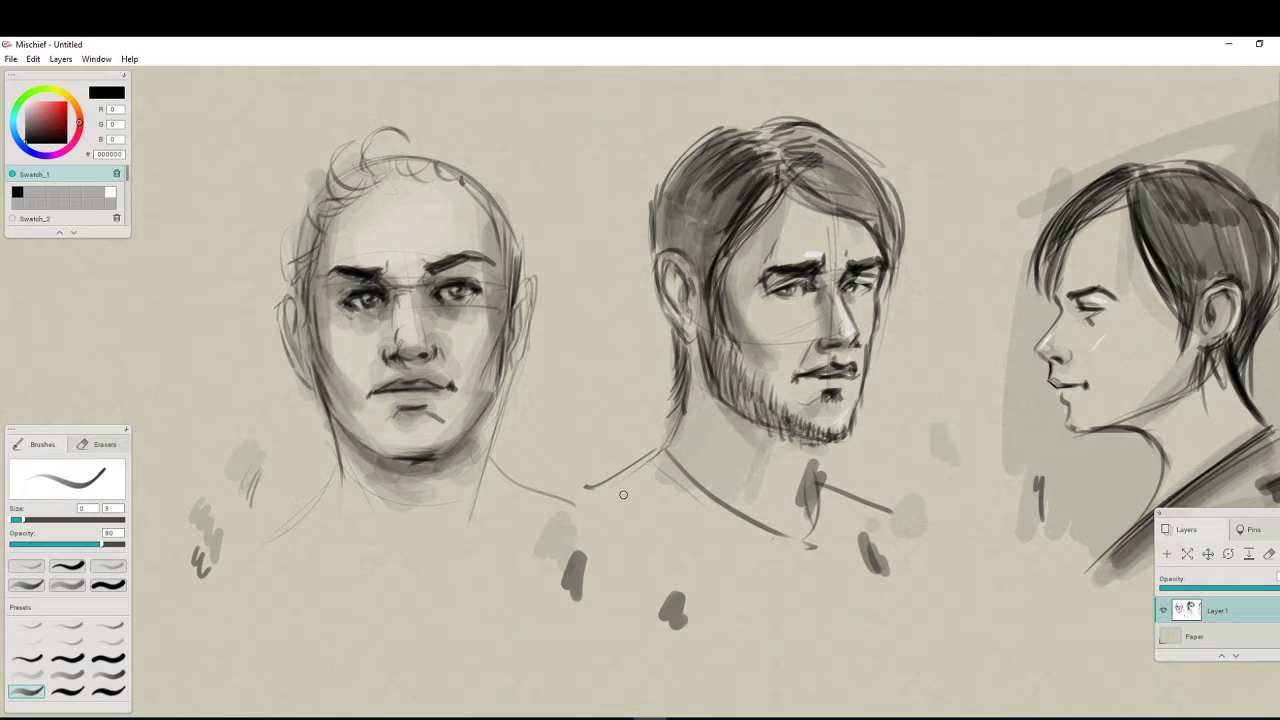
# Add more curls at the upper-left hairline of the new head and fill in short dark hair at both temples
pyautogui.moveTo(649, 521)
pyautogui.mouseDown()
pyautogui.moveTo(485, 540)
pyautogui.moveTo(449, 563)
pyautogui.moveTo(694, 514)
pyautogui.moveTo(711, 516)
pyautogui.moveTo(717, 554)
pyautogui.mouseUp()
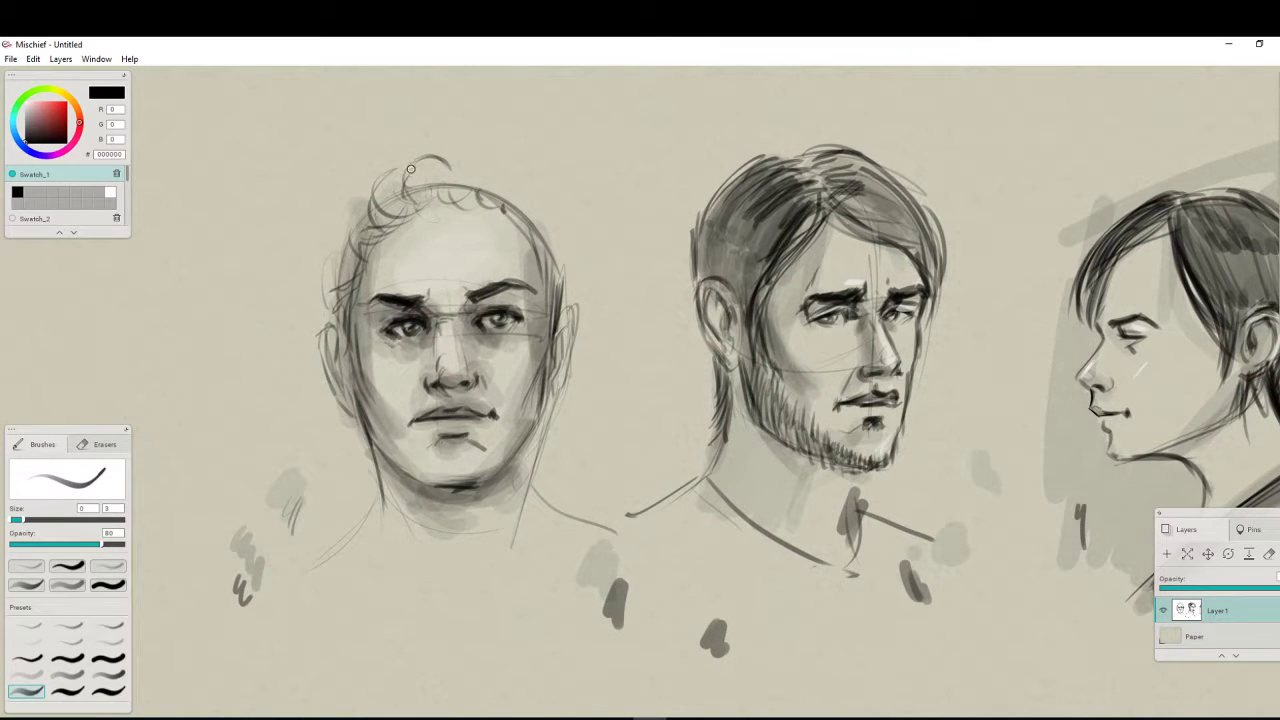
pyautogui.moveTo(410, 169)
pyautogui.mouseDown()
pyautogui.moveTo(390, 205)
pyautogui.moveTo(378, 190)
pyautogui.moveTo(355, 213)
pyautogui.mouseUp()
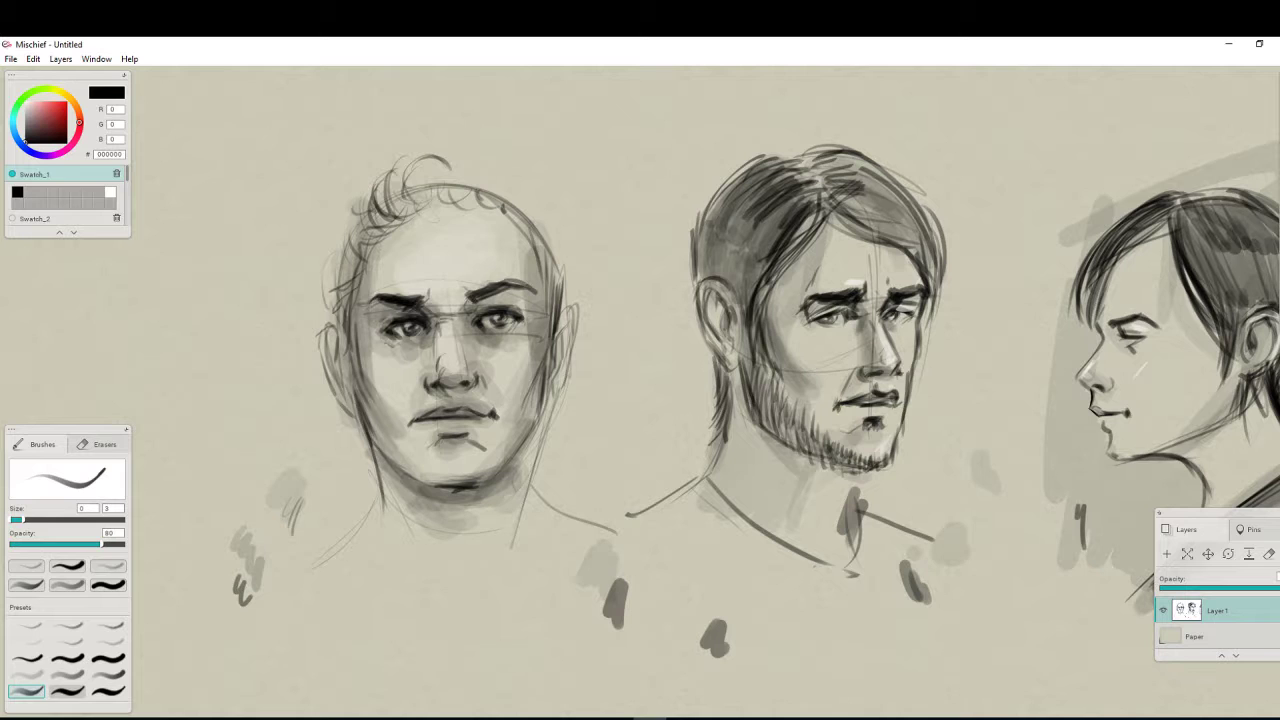
pyautogui.click(215, 718)
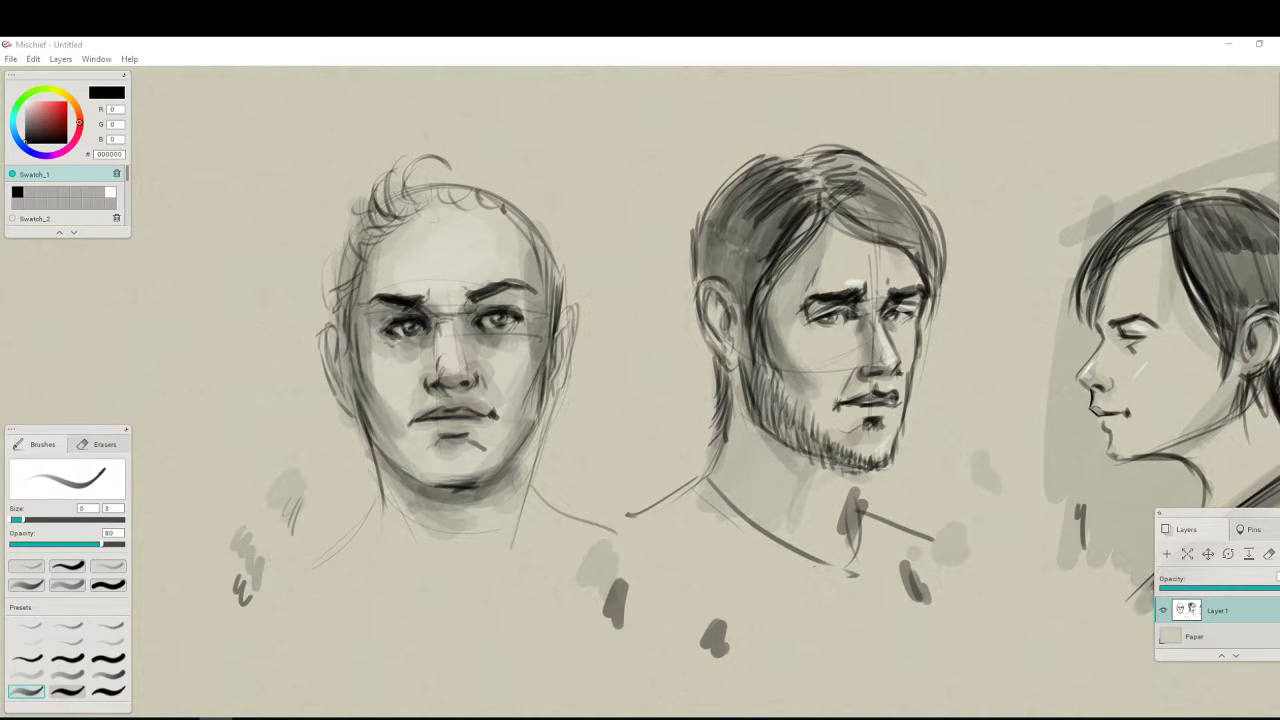
pyautogui.moveTo(552, 262); pyautogui.dragTo(557, 324)
pyautogui.moveTo(334, 261)
pyautogui.mouseDown()
pyautogui.moveTo(345, 313)
pyautogui.moveTo(350, 258)
pyautogui.moveTo(351, 306)
pyautogui.moveTo(355, 280)
pyautogui.moveTo(342, 291)
pyautogui.moveTo(345, 345)
pyautogui.mouseUp()
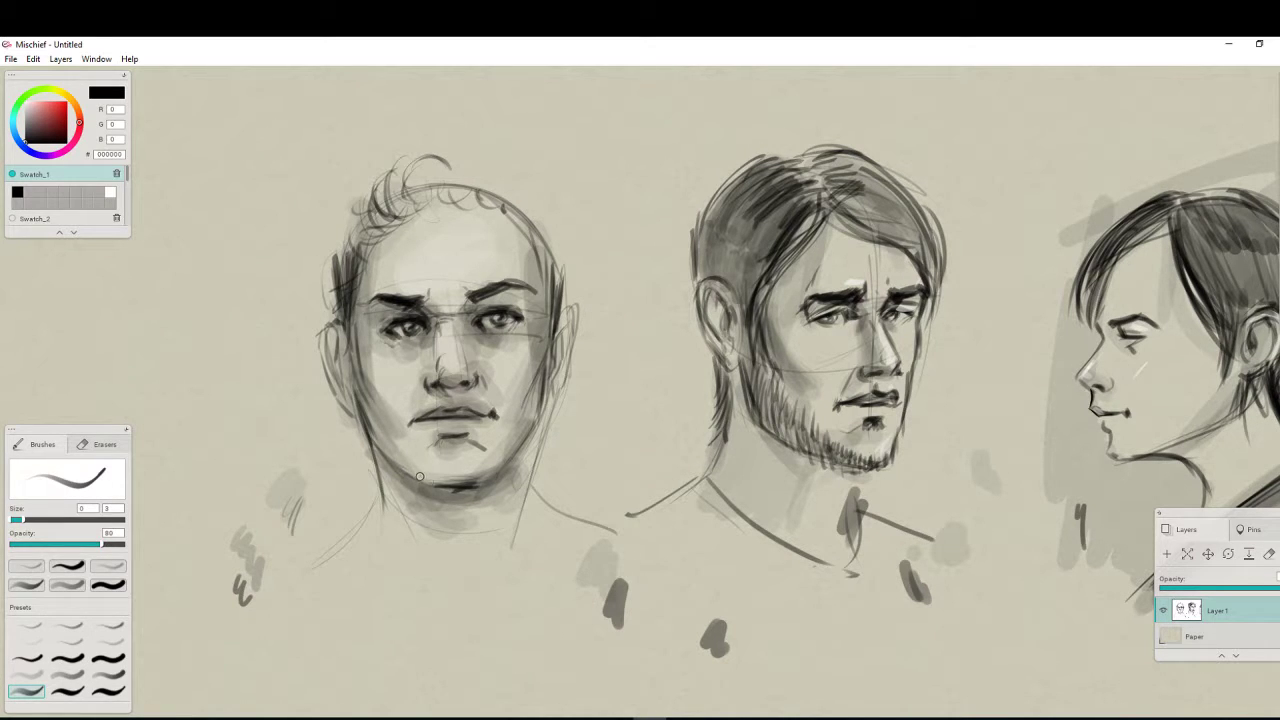
# Darken the line under the new head's chin, add a crease beside the nose, and draw further curls above the forehead
pyautogui.moveTo(420, 477); pyautogui.dragTo(467, 489)
pyautogui.moveTo(475, 388); pyautogui.dragTo(494, 405)
pyautogui.moveTo(406, 181); pyautogui.dragTo(465, 212)
pyautogui.moveTo(420, 156); pyautogui.dragTo(410, 202)
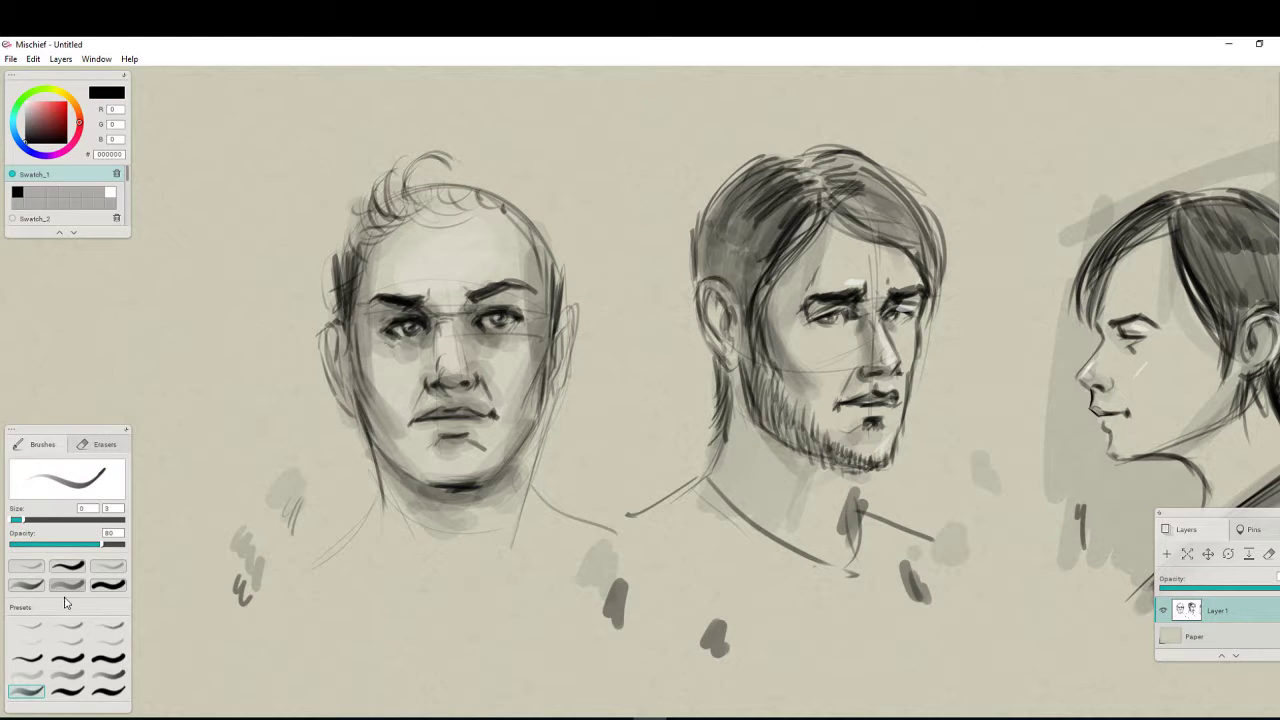
# Fill the front-facing head's curly hair and temples with overlapping strokes of a broad 25-opacity brush
pyautogui.click(67, 585)
pyautogui.moveTo(236, 446); pyautogui.dragTo(244, 478)
pyautogui.moveTo(383, 176)
pyautogui.mouseDown()
pyautogui.moveTo(352, 245)
pyautogui.moveTo(410, 190)
pyautogui.moveTo(529, 201)
pyautogui.moveTo(564, 315)
pyautogui.mouseUp()
pyautogui.moveTo(432, 179)
pyautogui.mouseDown()
pyautogui.moveTo(365, 222)
pyautogui.moveTo(348, 249)
pyautogui.moveTo(355, 215)
pyautogui.moveTo(350, 263)
pyautogui.moveTo(338, 238)
pyautogui.moveTo(378, 200)
pyautogui.moveTo(338, 265)
pyautogui.moveTo(363, 205)
pyautogui.moveTo(417, 194)
pyautogui.moveTo(495, 206)
pyautogui.moveTo(449, 202)
pyautogui.moveTo(481, 215)
pyautogui.moveTo(455, 169)
pyautogui.moveTo(417, 204)
pyautogui.moveTo(446, 185)
pyautogui.moveTo(515, 195)
pyautogui.mouseUp()
pyautogui.moveTo(557, 259)
pyautogui.mouseDown()
pyautogui.moveTo(558, 317)
pyautogui.moveTo(528, 212)
pyautogui.moveTo(491, 208)
pyautogui.moveTo(483, 167)
pyautogui.moveTo(485, 188)
pyautogui.moveTo(493, 168)
pyautogui.moveTo(443, 172)
pyautogui.moveTo(373, 212)
pyautogui.moveTo(375, 194)
pyautogui.moveTo(346, 253)
pyautogui.moveTo(362, 228)
pyautogui.moveTo(359, 238)
pyautogui.moveTo(336, 258)
pyautogui.moveTo(330, 245)
pyautogui.moveTo(331, 260)
pyautogui.moveTo(360, 207)
pyautogui.moveTo(486, 189)
pyautogui.moveTo(403, 169)
pyautogui.moveTo(367, 236)
pyautogui.moveTo(416, 199)
pyautogui.moveTo(396, 165)
pyautogui.moveTo(465, 164)
pyautogui.moveTo(514, 196)
pyautogui.moveTo(529, 182)
pyautogui.moveTo(479, 170)
pyautogui.moveTo(557, 238)
pyautogui.moveTo(519, 206)
pyautogui.moveTo(554, 204)
pyautogui.moveTo(555, 323)
pyautogui.moveTo(498, 202)
pyautogui.moveTo(474, 230)
pyautogui.moveTo(451, 225)
pyautogui.moveTo(469, 198)
pyautogui.moveTo(418, 237)
pyautogui.moveTo(500, 200)
pyautogui.mouseUp()
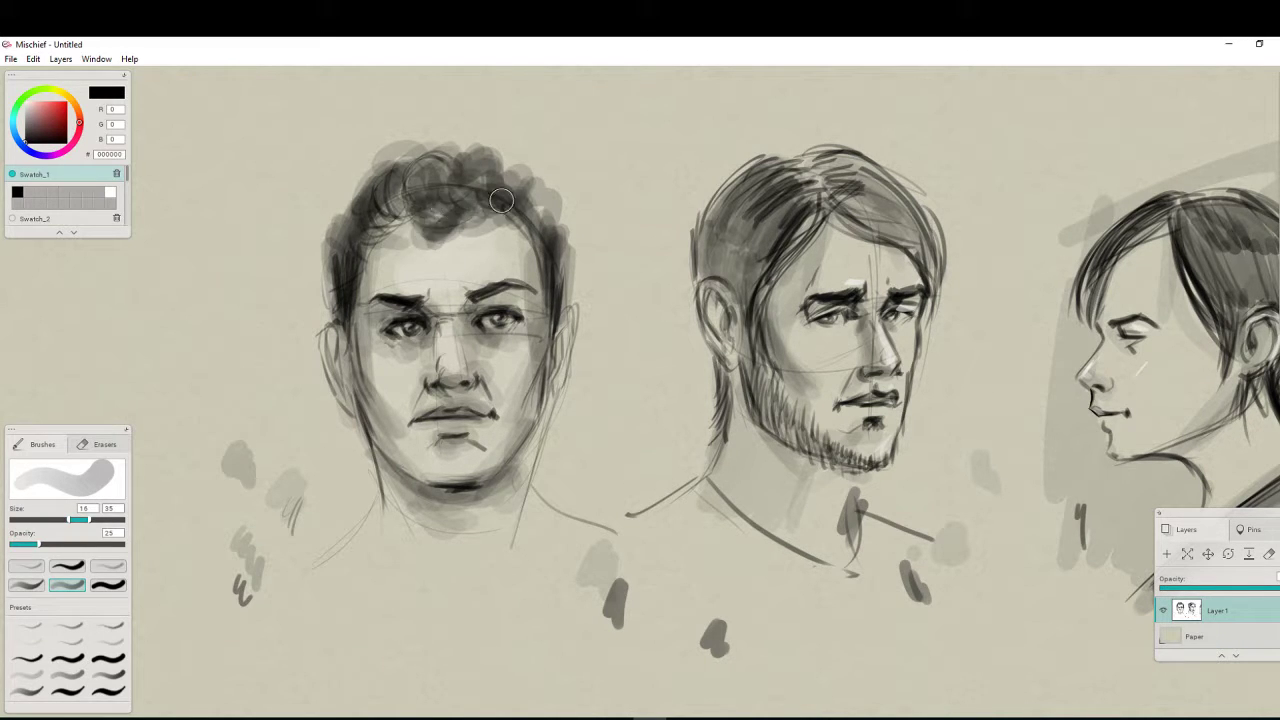
pyautogui.moveTo(410, 195)
pyautogui.mouseDown()
pyautogui.moveTo(361, 190)
pyautogui.moveTo(358, 223)
pyautogui.moveTo(369, 183)
pyautogui.moveTo(403, 183)
pyautogui.moveTo(443, 142)
pyautogui.moveTo(557, 200)
pyautogui.moveTo(391, 203)
pyautogui.moveTo(365, 232)
pyautogui.moveTo(521, 164)
pyautogui.moveTo(497, 213)
pyautogui.moveTo(477, 214)
pyautogui.moveTo(542, 207)
pyautogui.moveTo(556, 323)
pyautogui.moveTo(503, 320)
pyautogui.moveTo(370, 224)
pyautogui.moveTo(358, 260)
pyautogui.moveTo(388, 167)
pyautogui.moveTo(391, 184)
pyautogui.moveTo(441, 147)
pyautogui.moveTo(464, 169)
pyautogui.moveTo(426, 183)
pyautogui.moveTo(423, 208)
pyautogui.moveTo(481, 207)
pyautogui.moveTo(470, 227)
pyautogui.moveTo(433, 209)
pyautogui.moveTo(463, 234)
pyautogui.moveTo(553, 221)
pyautogui.moveTo(410, 200)
pyautogui.moveTo(393, 218)
pyautogui.moveTo(437, 233)
pyautogui.moveTo(399, 171)
pyautogui.moveTo(413, 163)
pyautogui.moveTo(488, 178)
pyautogui.mouseUp()
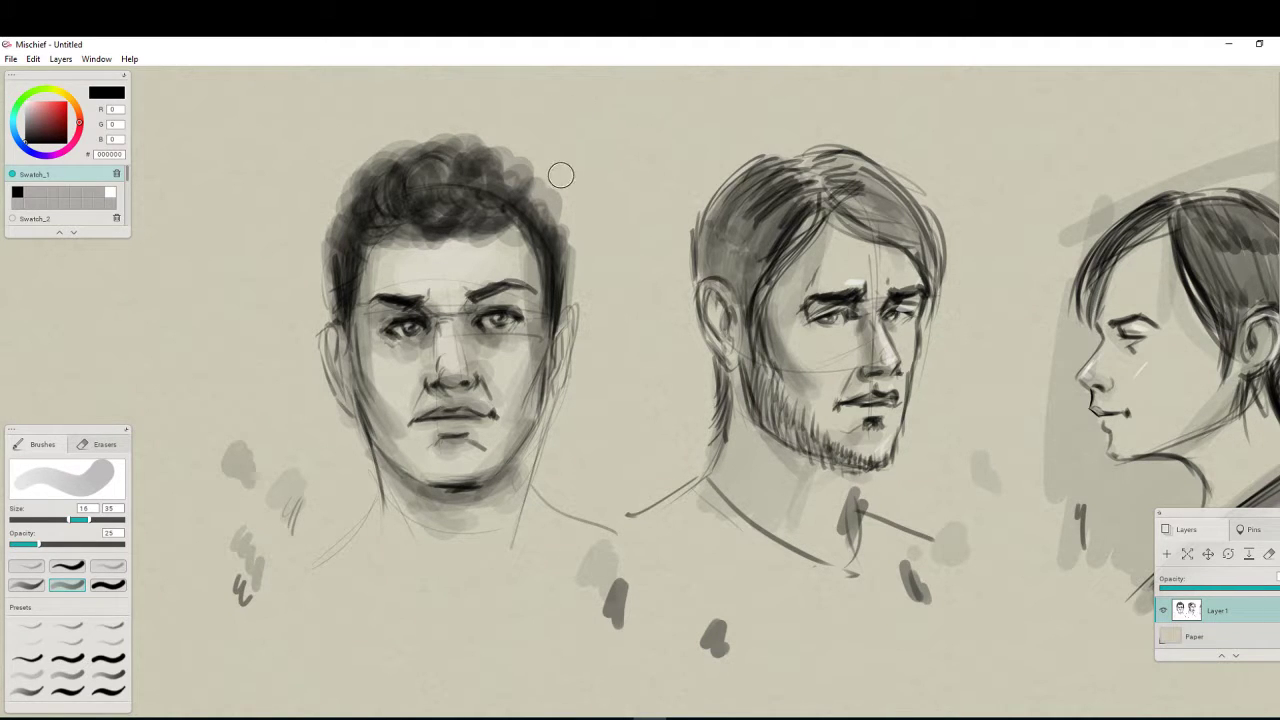
pyautogui.moveTo(535, 220)
pyautogui.mouseDown()
pyautogui.moveTo(383, 201)
pyautogui.moveTo(434, 232)
pyautogui.moveTo(345, 235)
pyautogui.moveTo(332, 260)
pyautogui.moveTo(364, 411)
pyautogui.mouseUp()
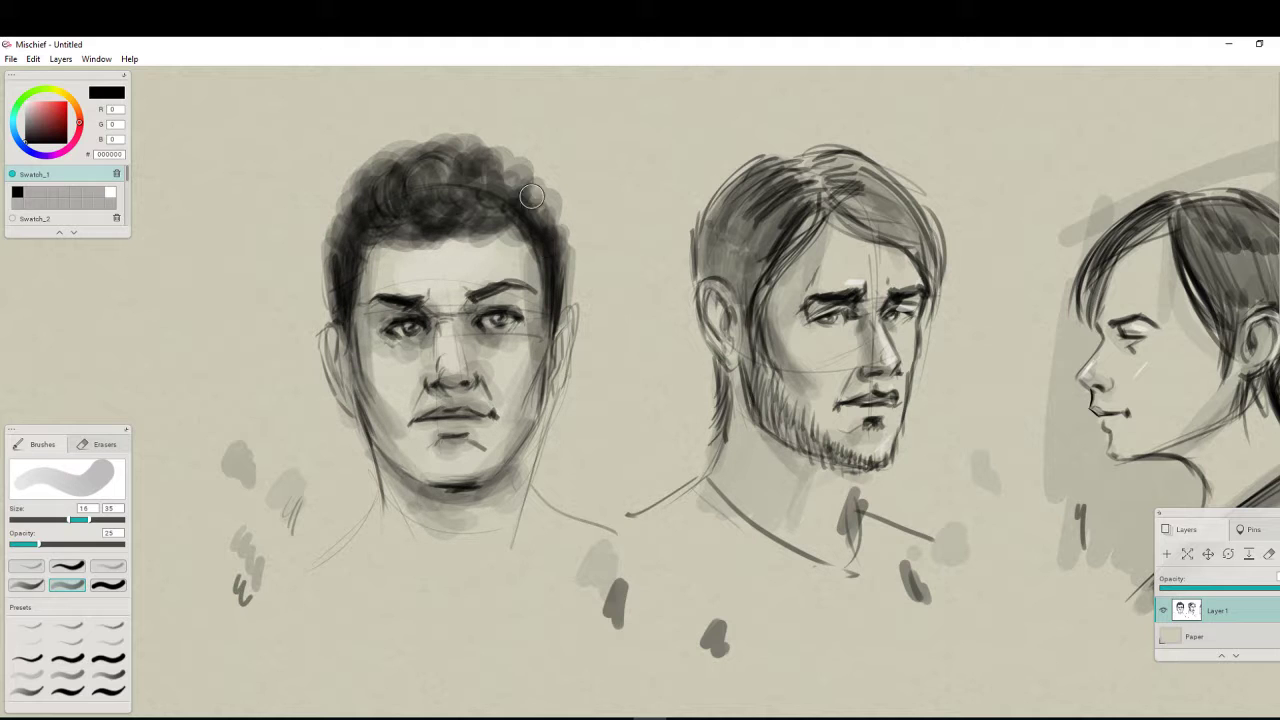
pyautogui.moveTo(473, 225); pyautogui.dragTo(511, 225)
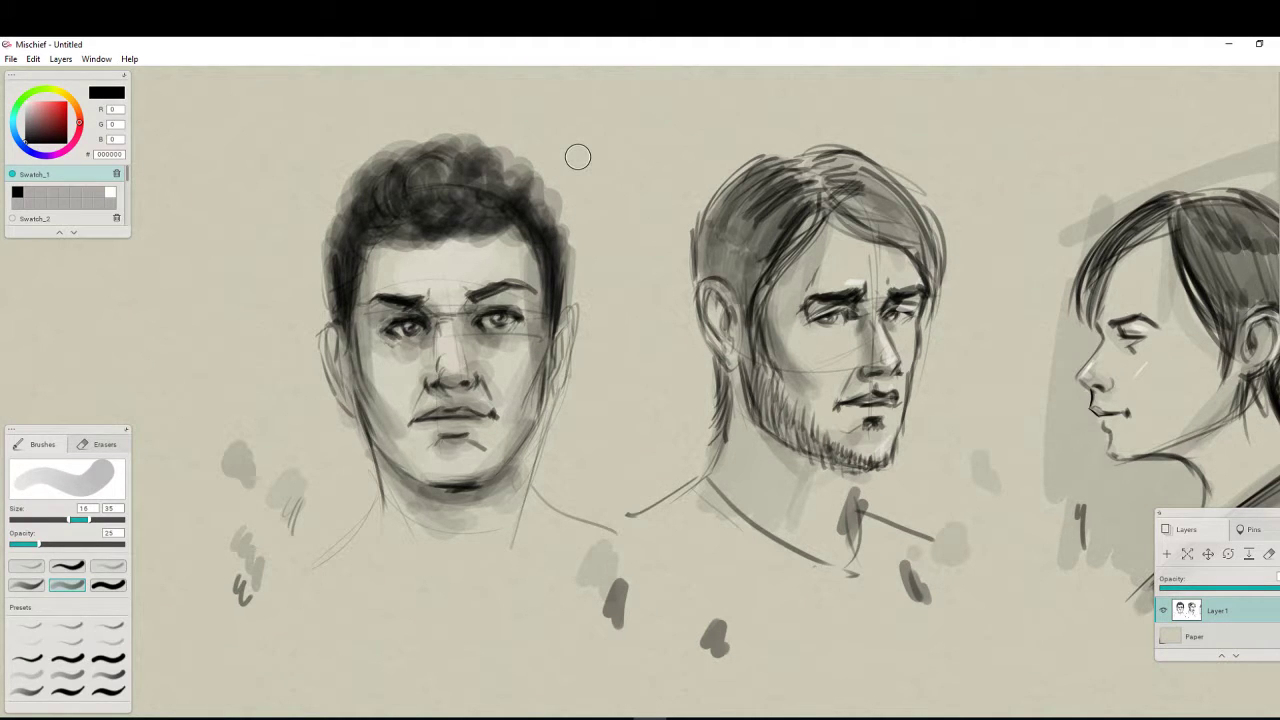
# Clean the outer edges of the curly hair and jaw with a full-opacity eraser whose maximum size is set to 18
pyautogui.press('e')
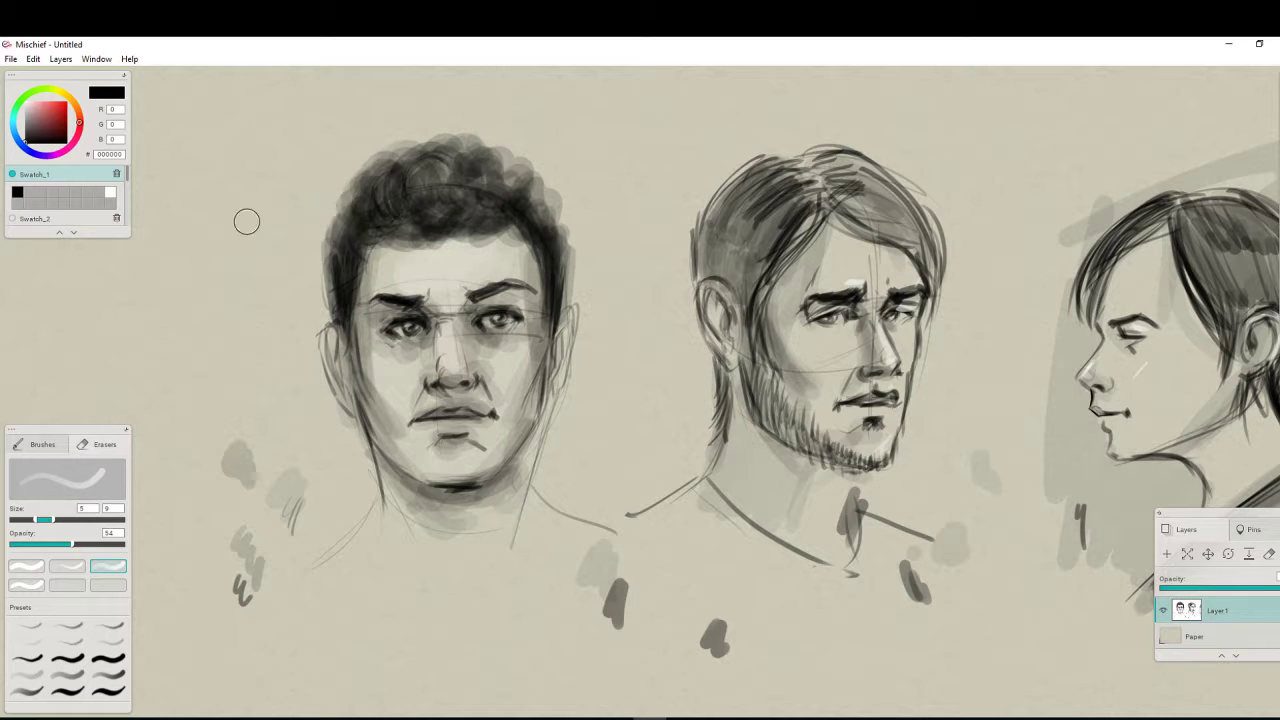
pyautogui.press('b')
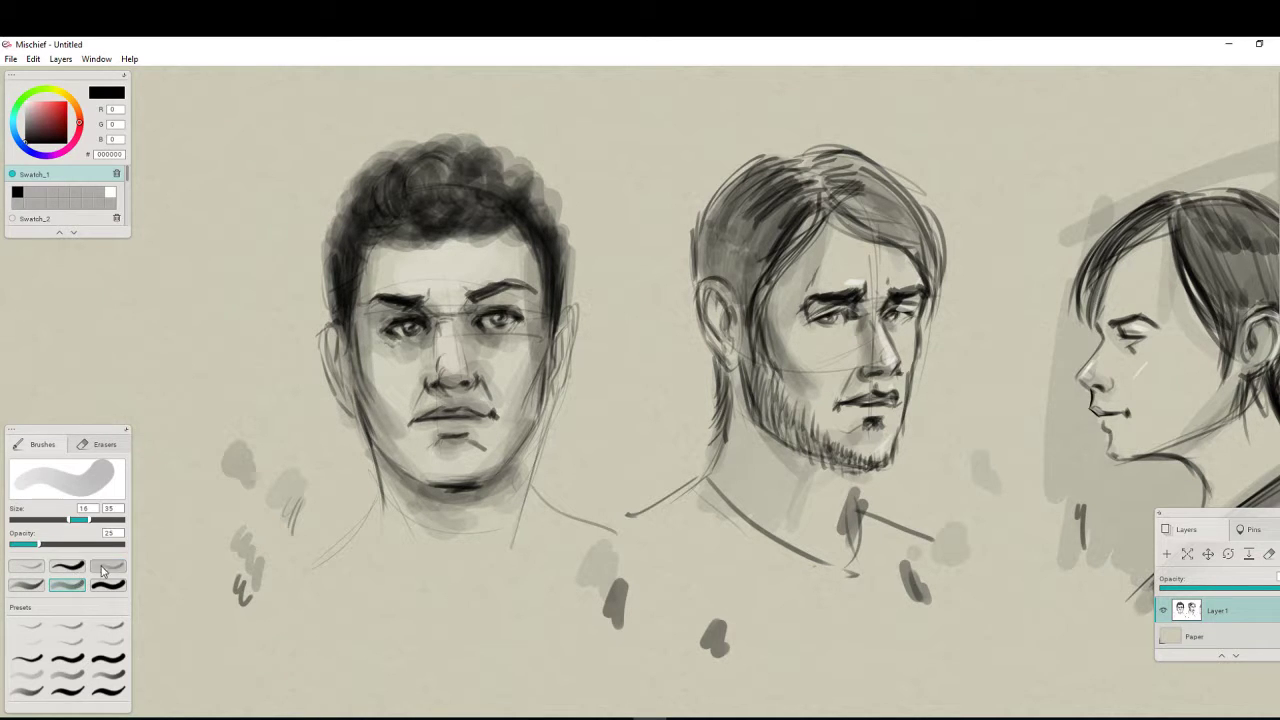
pyautogui.press('e')
pyautogui.click(69, 568)
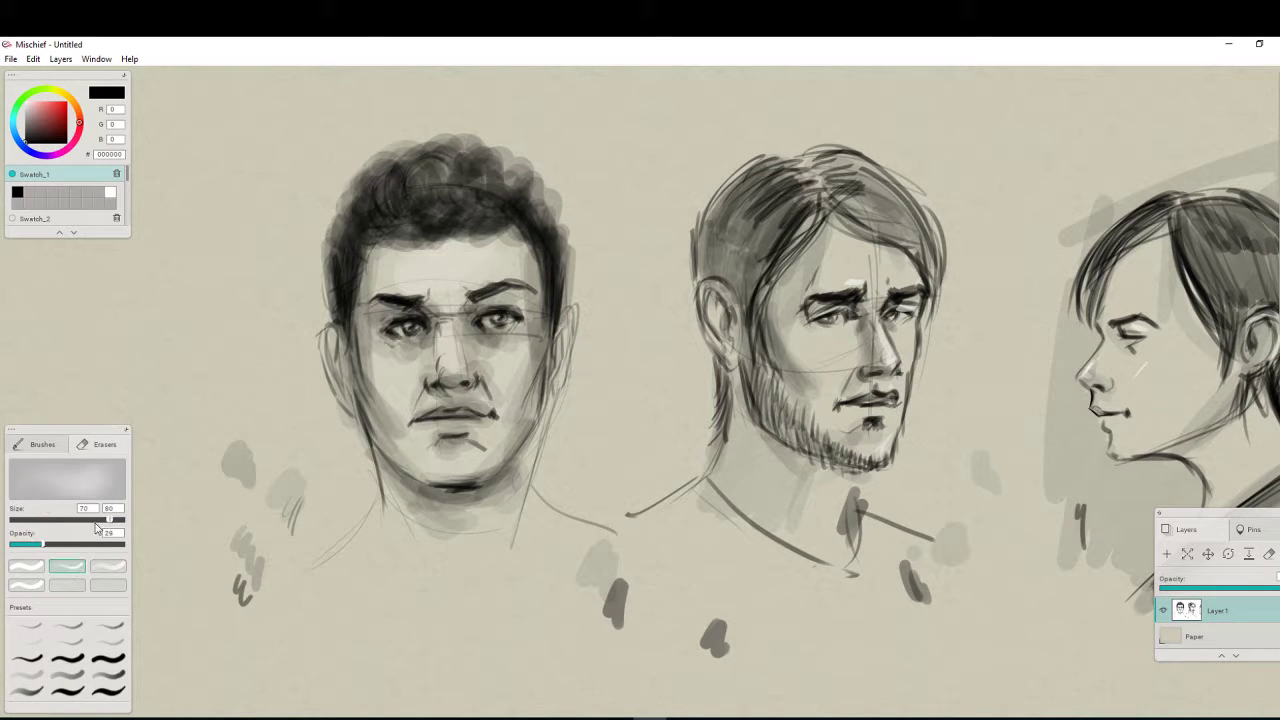
pyautogui.moveTo(363, 149)
pyautogui.mouseDown()
pyautogui.moveTo(320, 177)
pyautogui.moveTo(311, 200)
pyautogui.moveTo(348, 170)
pyautogui.moveTo(331, 200)
pyautogui.mouseUp()
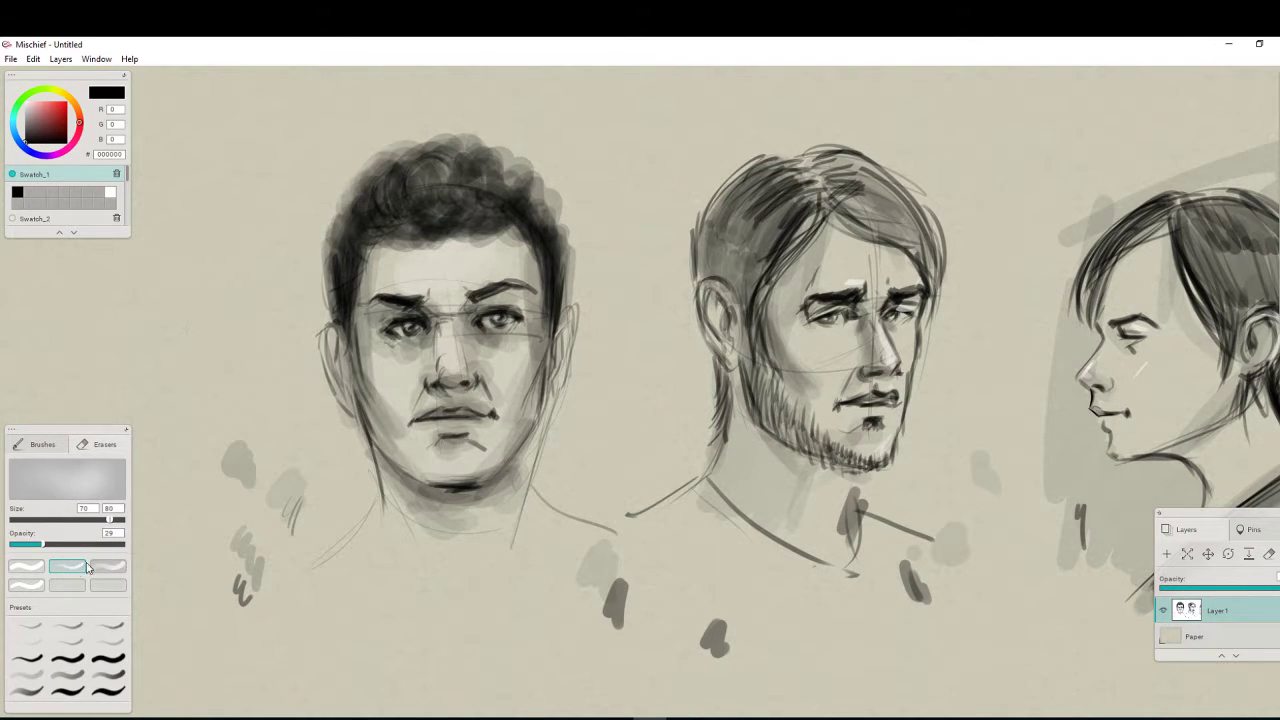
pyautogui.click(26, 585)
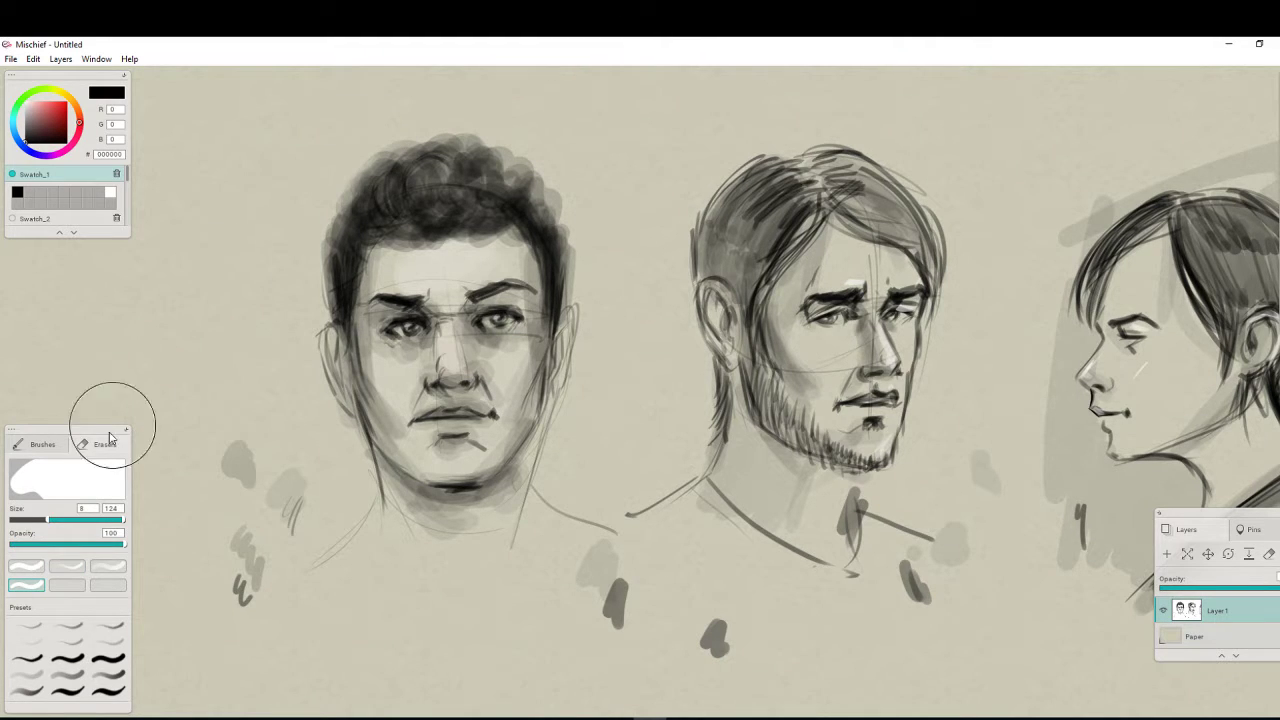
pyautogui.moveTo(121, 520); pyautogui.dragTo(70, 520)
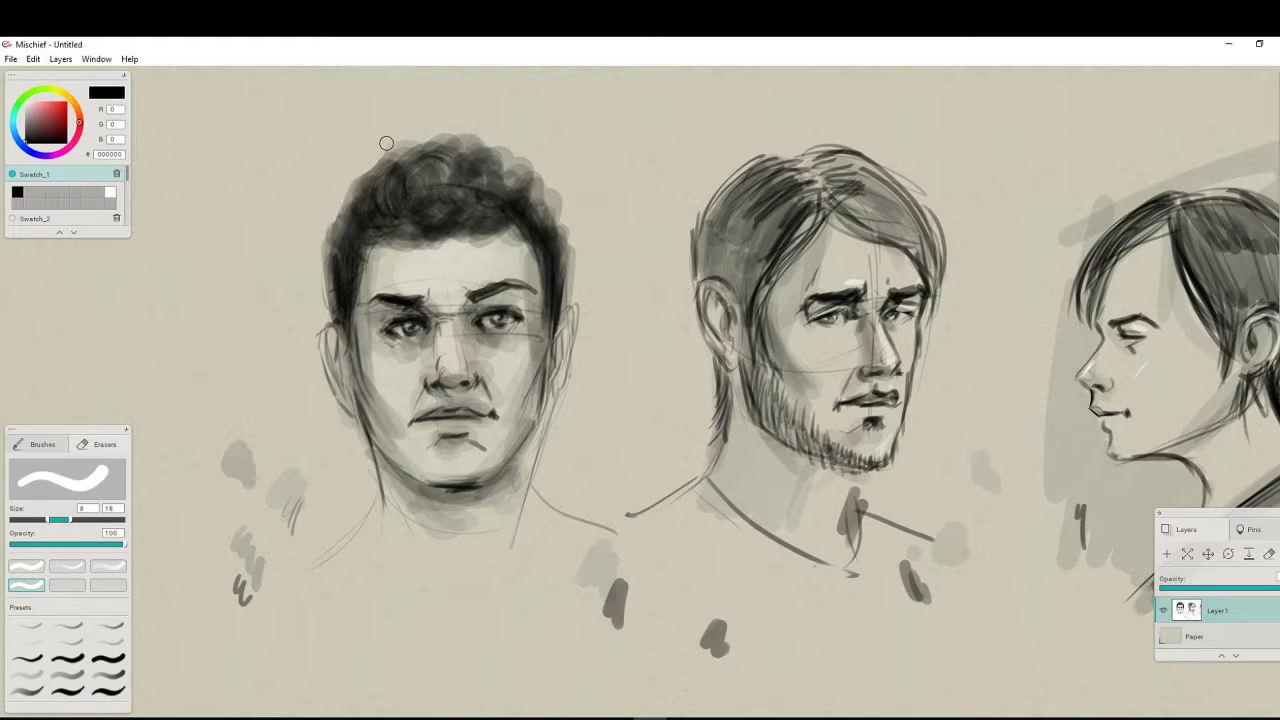
pyautogui.moveTo(356, 168)
pyautogui.mouseDown()
pyautogui.moveTo(317, 224)
pyautogui.moveTo(315, 264)
pyautogui.moveTo(345, 197)
pyautogui.moveTo(393, 146)
pyautogui.moveTo(362, 159)
pyautogui.moveTo(400, 132)
pyautogui.moveTo(428, 122)
pyautogui.moveTo(426, 137)
pyautogui.moveTo(501, 107)
pyautogui.moveTo(492, 127)
pyautogui.moveTo(445, 134)
pyautogui.moveTo(491, 128)
pyautogui.moveTo(482, 138)
pyautogui.moveTo(500, 110)
pyautogui.moveTo(489, 139)
pyautogui.moveTo(511, 165)
pyautogui.moveTo(542, 164)
pyautogui.moveTo(461, 135)
pyautogui.moveTo(486, 130)
pyautogui.moveTo(549, 187)
pyautogui.moveTo(540, 439)
pyautogui.moveTo(502, 480)
pyautogui.mouseUp()
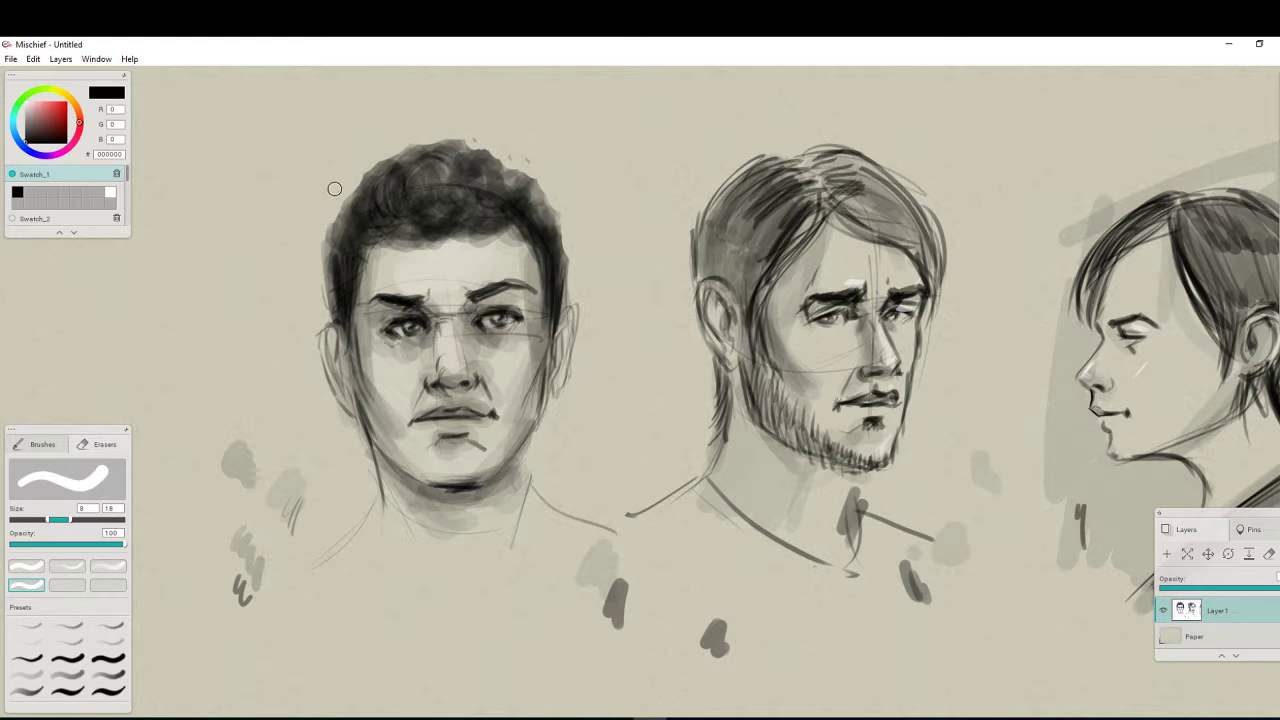
pyautogui.moveTo(320, 270); pyautogui.dragTo(327, 319)
# Touch up the curly hair's crown and front hairline with soft translucent brush shading
pyautogui.press('b')
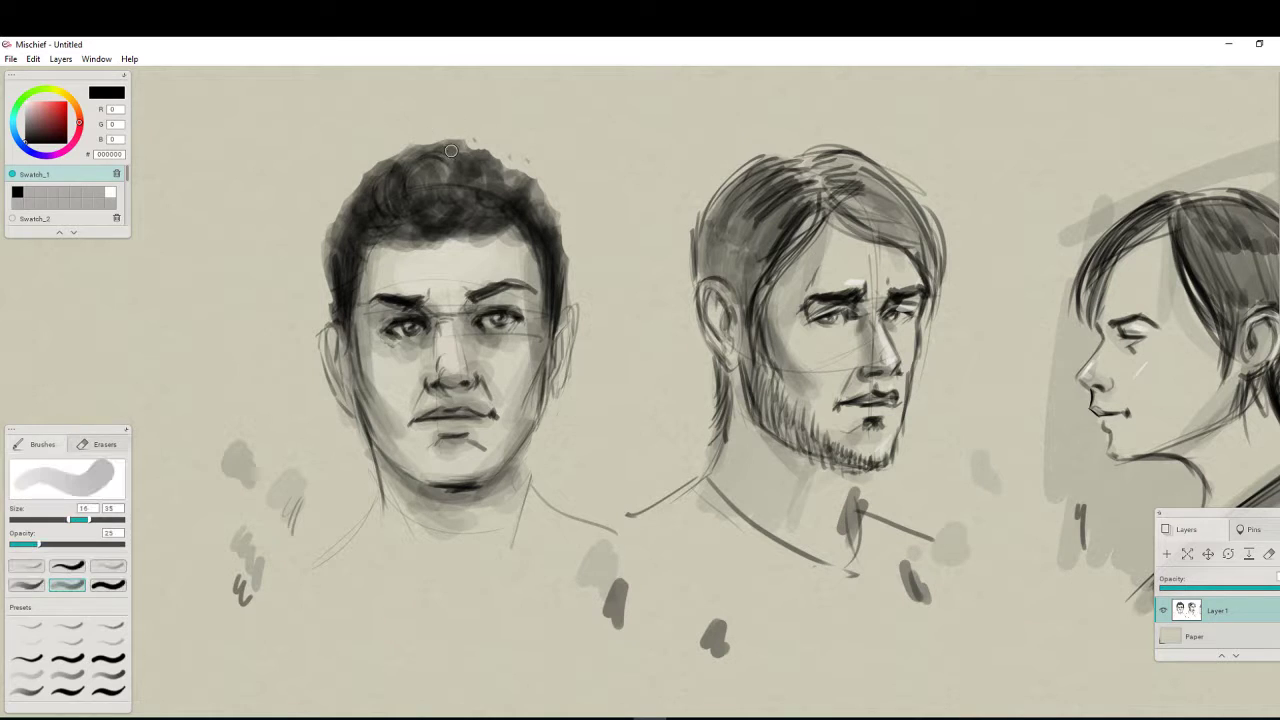
pyautogui.moveTo(452, 150); pyautogui.dragTo(466, 149)
pyautogui.click(36, 686)
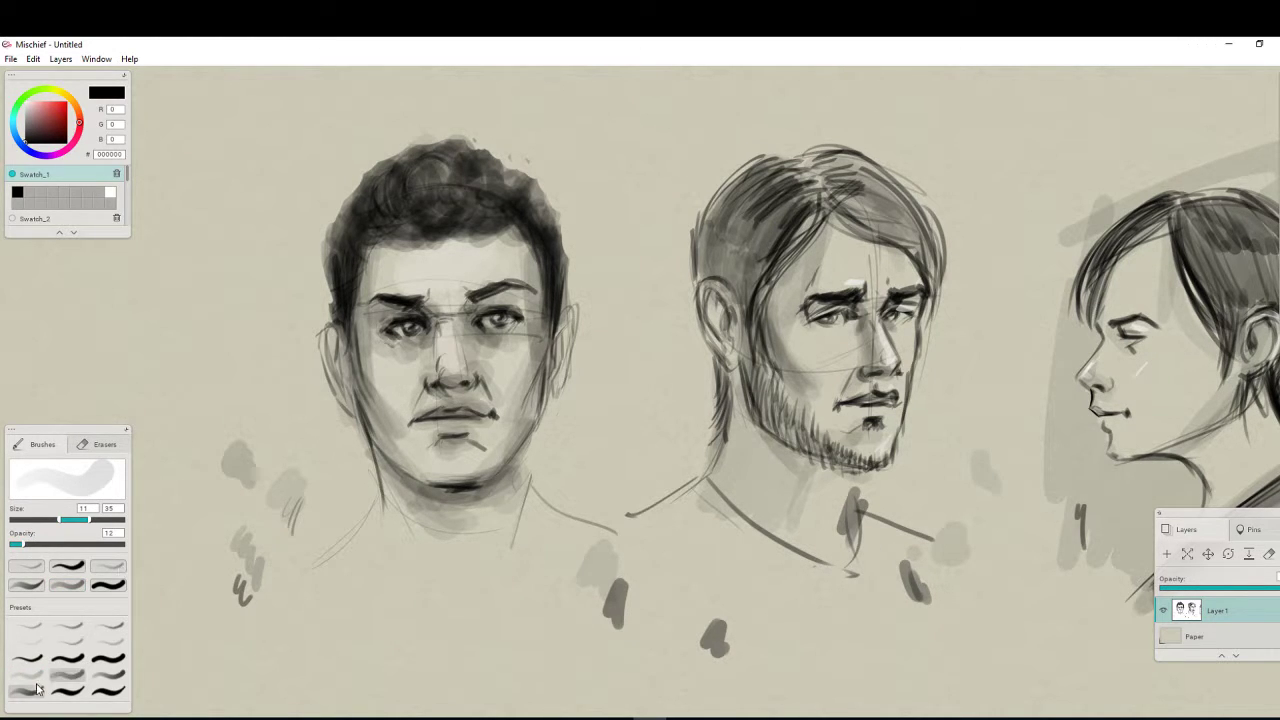
pyautogui.moveTo(406, 177); pyautogui.dragTo(447, 171)
pyautogui.moveTo(416, 237)
pyautogui.mouseDown()
pyautogui.moveTo(457, 246)
pyautogui.moveTo(469, 226)
pyautogui.mouseUp()
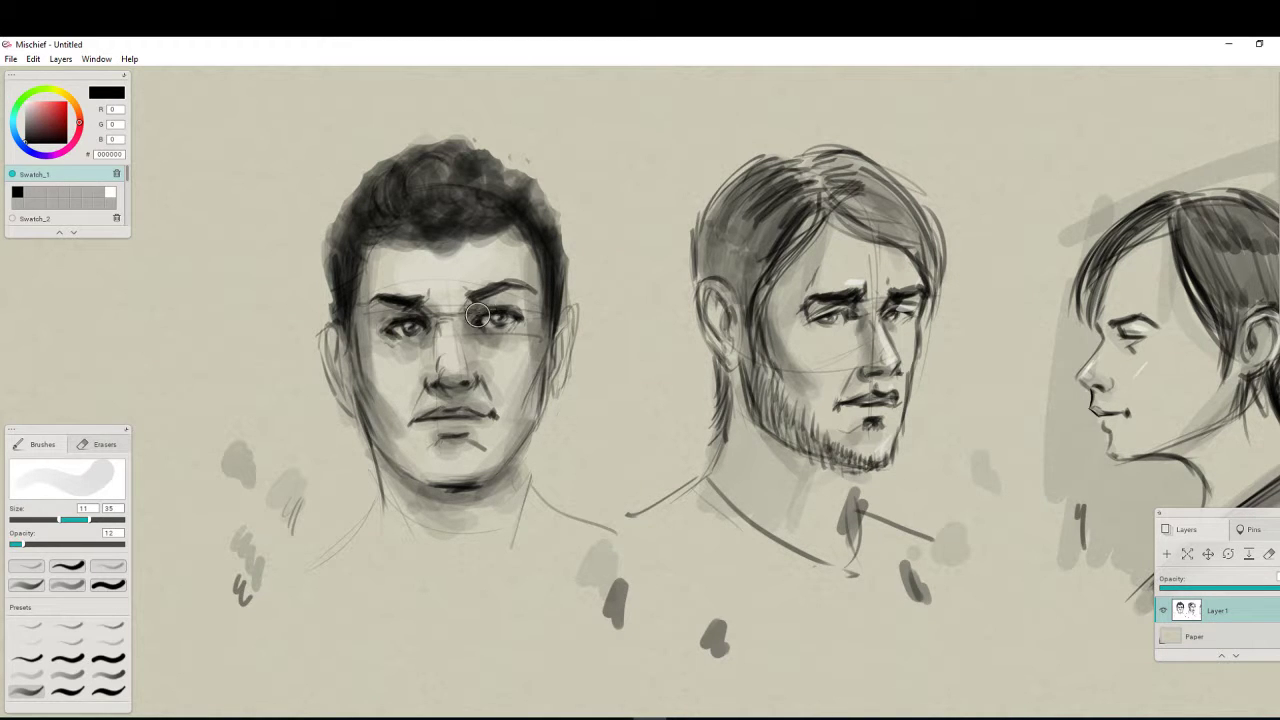
# Firm up the curly-haired head's jaw and neck lines with the fine dark brush and draw a curved shirt collar
pyautogui.click(37, 695)
pyautogui.moveTo(531, 437); pyautogui.dragTo(523, 522)
pyautogui.moveTo(370, 441)
pyautogui.mouseDown()
pyautogui.moveTo(384, 514)
pyautogui.moveTo(328, 559)
pyautogui.moveTo(512, 560)
pyautogui.mouseUp()
pyautogui.moveTo(385, 571); pyautogui.dragTo(461, 580)
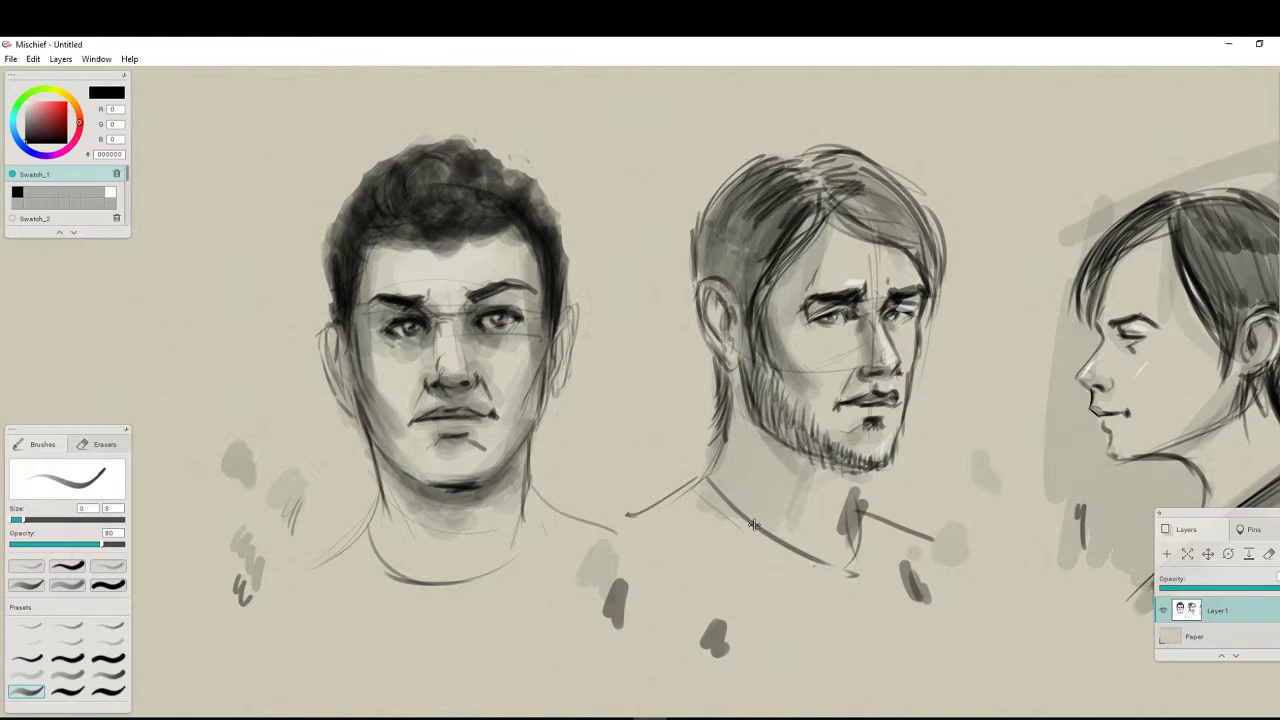
# Erase the grey test swatches and scribbles beside the curly-haired head to free space for another sketch
pyautogui.moveTo(748, 523); pyautogui.dragTo(468, 423)
pyautogui.scroll(-5, 470, 441)
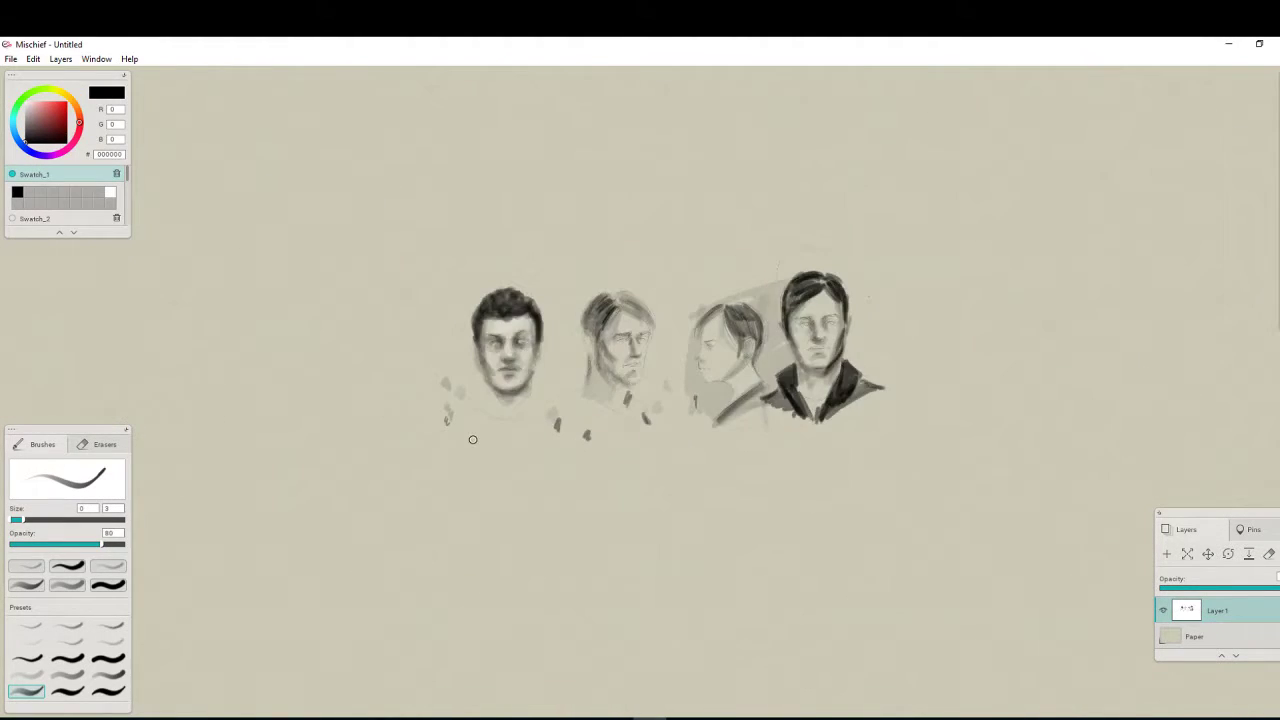
pyautogui.scroll(4, 472, 440)
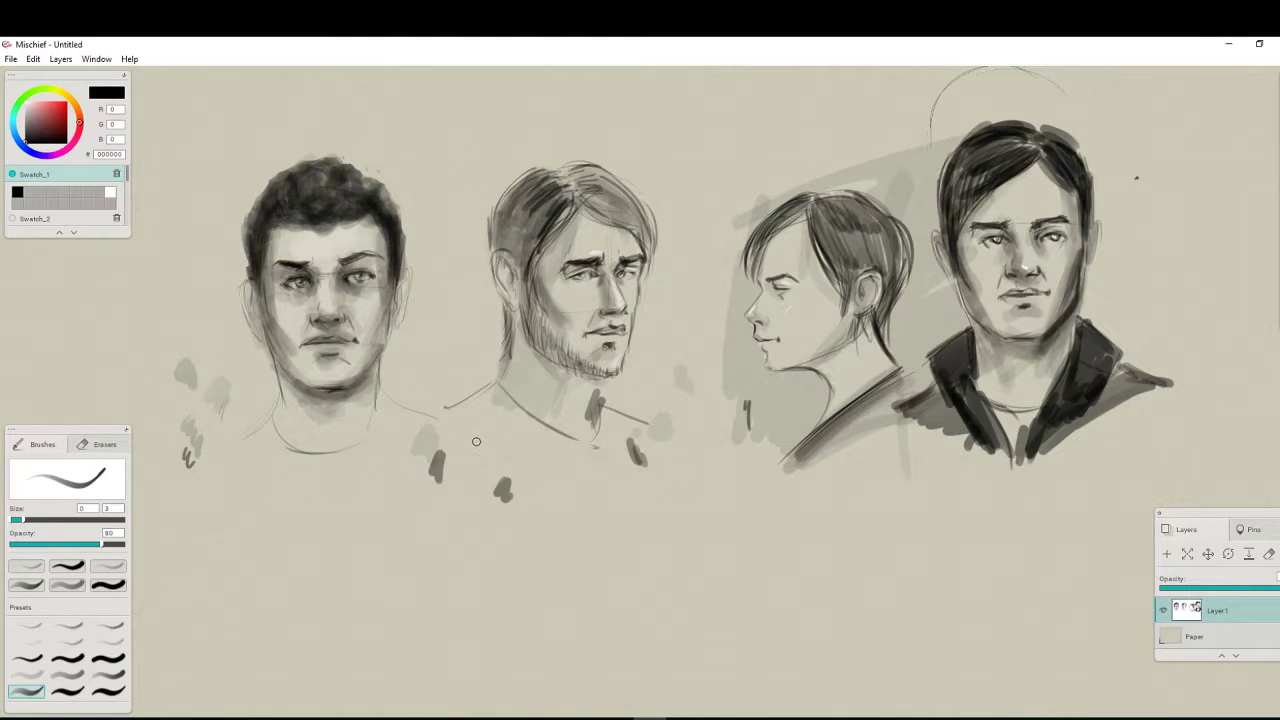
pyautogui.scroll(2, 479, 479)
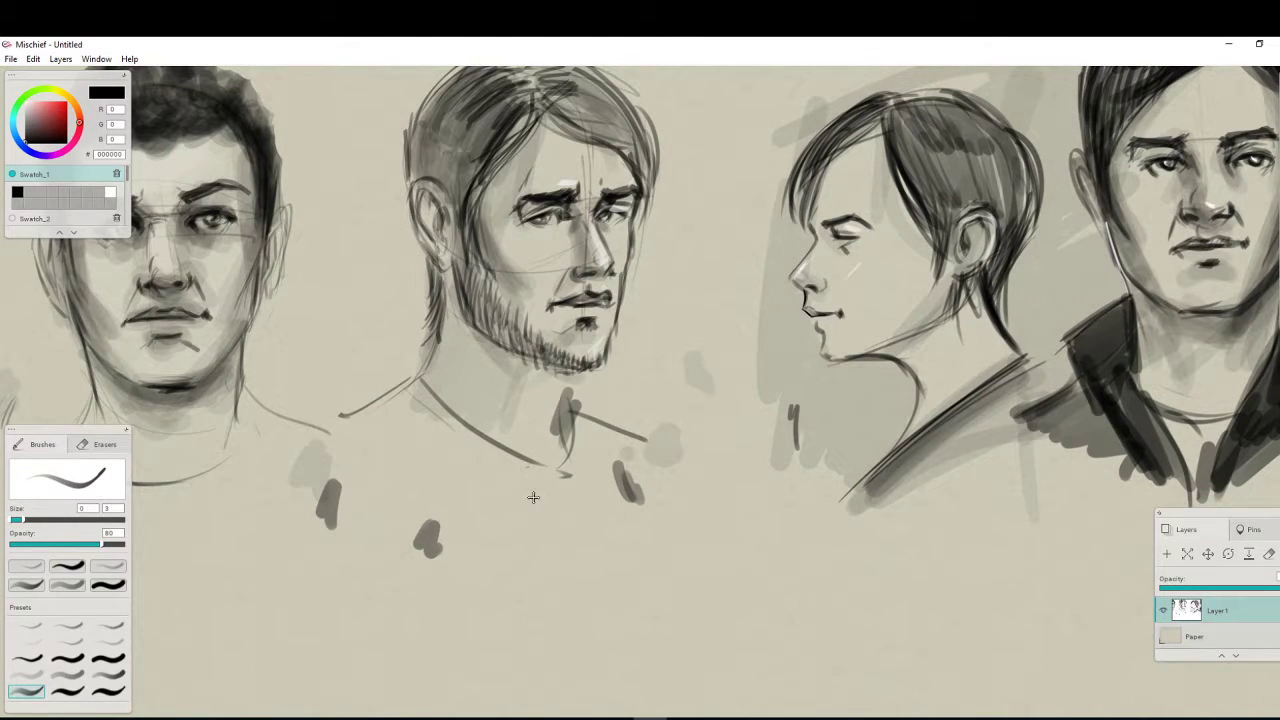
pyautogui.moveTo(530, 498); pyautogui.dragTo(1115, 558)
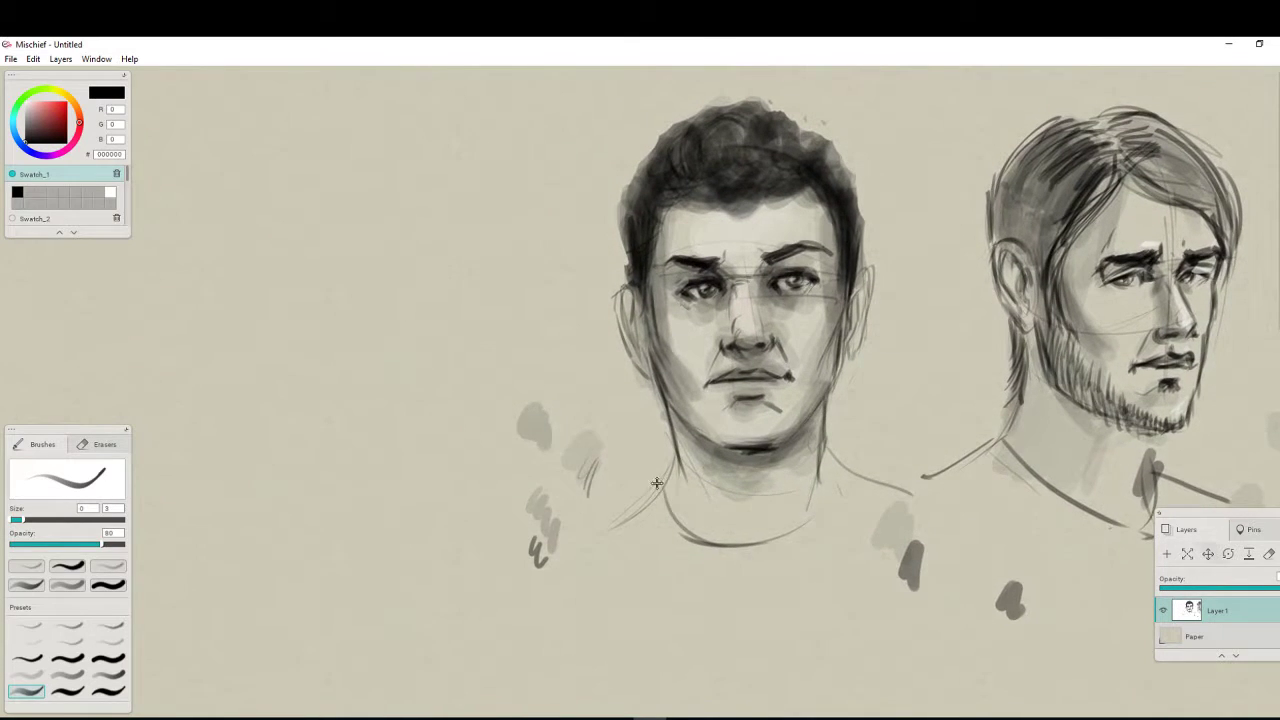
pyautogui.moveTo(657, 483); pyautogui.dragTo(698, 532)
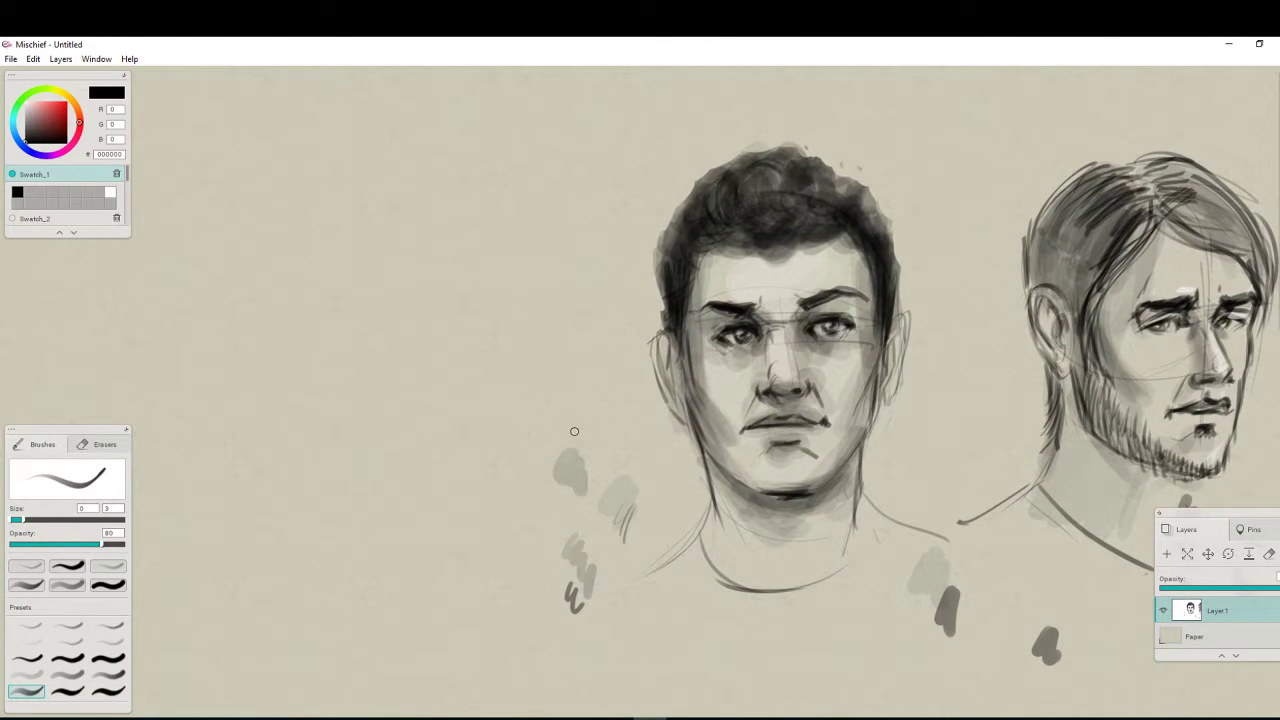
pyautogui.press('e')
pyautogui.moveTo(582, 456)
pyautogui.mouseDown()
pyautogui.moveTo(544, 496)
pyautogui.moveTo(609, 464)
pyautogui.moveTo(563, 541)
pyautogui.moveTo(615, 530)
pyautogui.moveTo(582, 557)
pyautogui.mouseUp()
pyautogui.moveTo(552, 469)
pyautogui.mouseDown()
pyautogui.moveTo(588, 475)
pyautogui.moveTo(555, 446)
pyautogui.moveTo(553, 492)
pyautogui.moveTo(578, 450)
pyautogui.moveTo(582, 553)
pyautogui.moveTo(627, 516)
pyautogui.moveTo(606, 502)
pyautogui.moveTo(559, 567)
pyautogui.mouseUp()
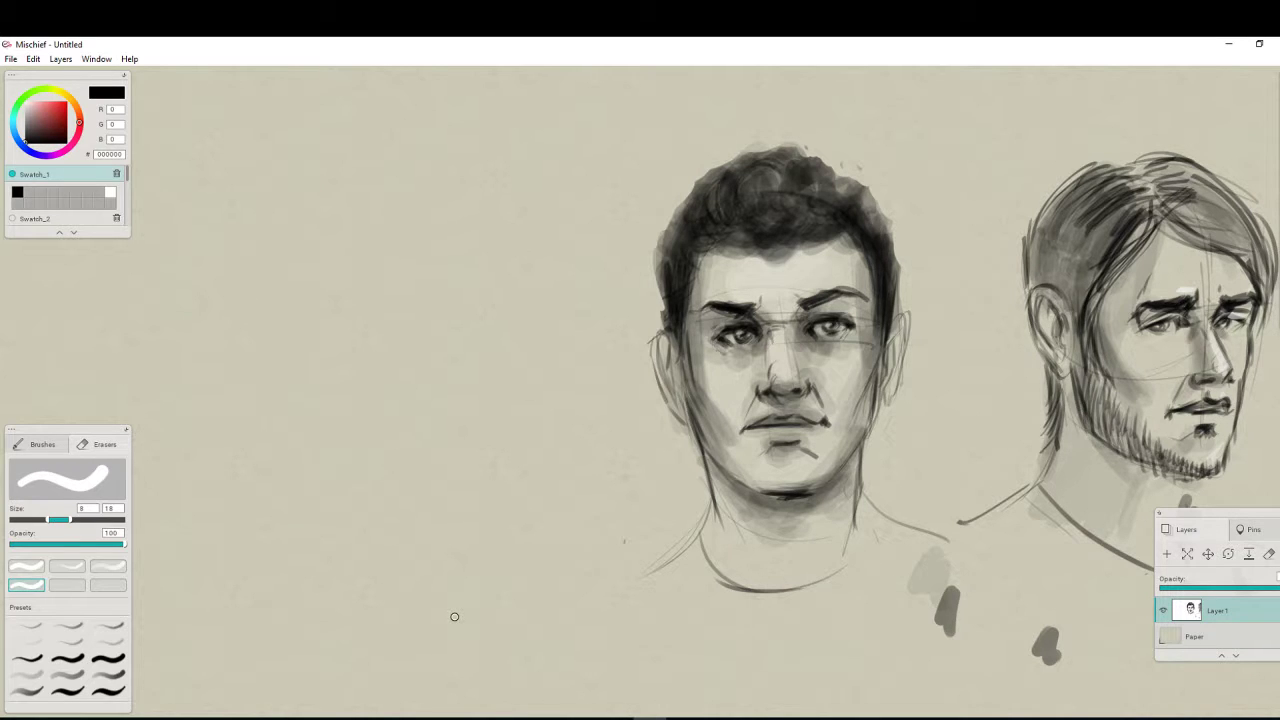
# Sketch a new profile head beside the curly-haired one with a round skull, forehead, brow, nose and moustache outline
pyautogui.press('b')
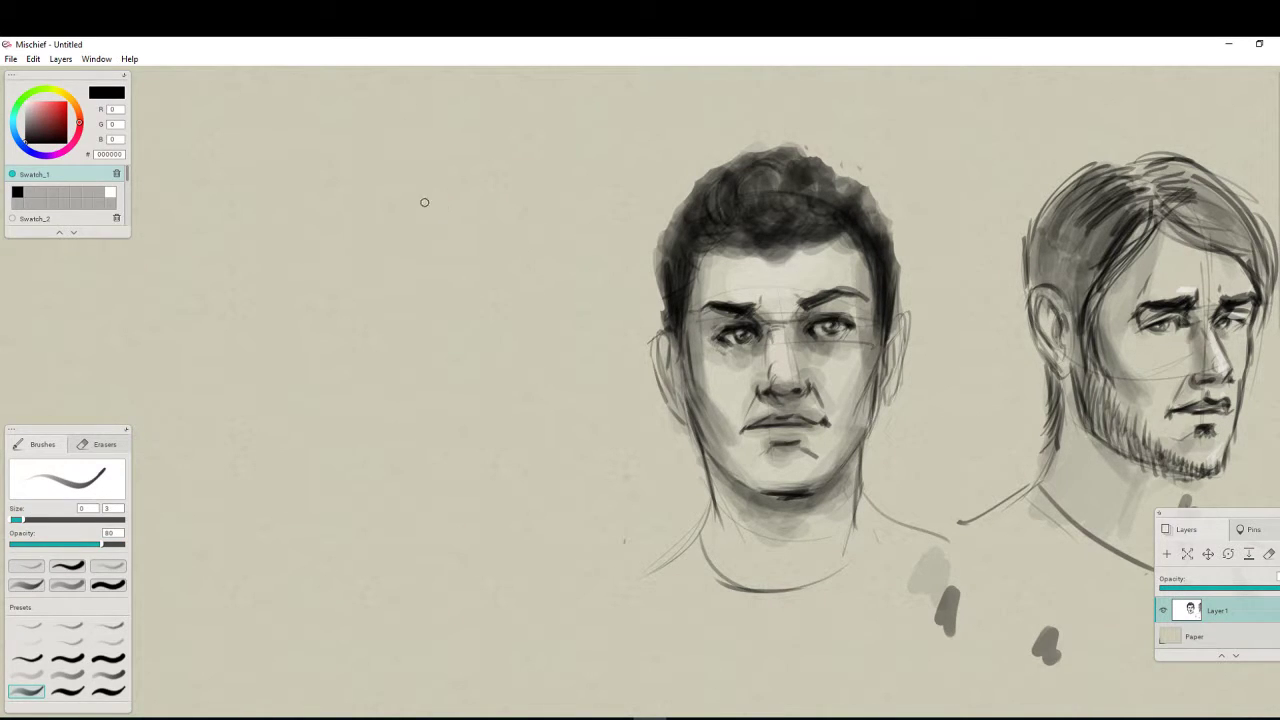
pyautogui.moveTo(305, 255); pyautogui.dragTo(493, 220)
pyautogui.moveTo(305, 255)
pyautogui.mouseDown()
pyautogui.moveTo(449, 177)
pyautogui.moveTo(537, 257)
pyautogui.moveTo(450, 385)
pyautogui.mouseUp()
pyautogui.moveTo(550, 325); pyautogui.dragTo(510, 393)
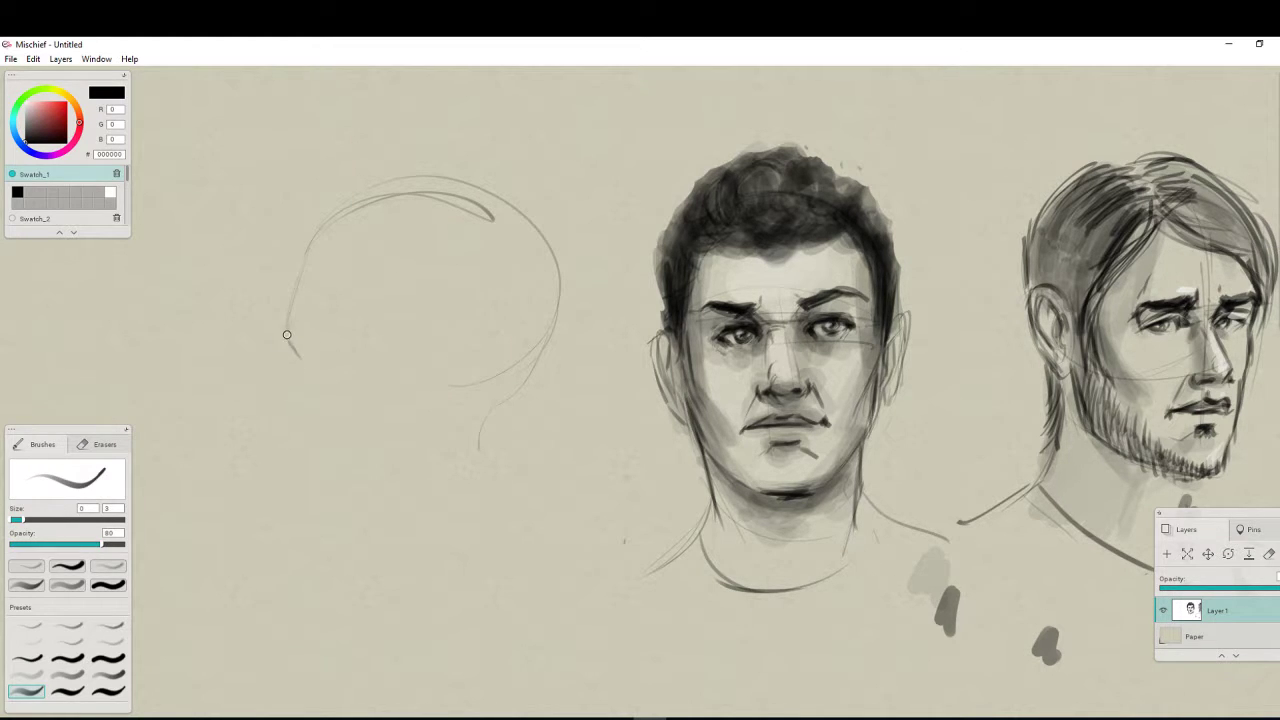
pyautogui.moveTo(287, 335)
pyautogui.mouseDown()
pyautogui.moveTo(341, 328)
pyautogui.moveTo(299, 348)
pyautogui.moveTo(329, 318)
pyautogui.moveTo(345, 337)
pyautogui.moveTo(315, 362)
pyautogui.moveTo(338, 361)
pyautogui.moveTo(314, 365)
pyautogui.moveTo(347, 365)
pyautogui.moveTo(325, 383)
pyautogui.moveTo(298, 368)
pyautogui.moveTo(264, 439)
pyautogui.moveTo(325, 441)
pyautogui.moveTo(281, 438)
pyautogui.moveTo(333, 434)
pyautogui.moveTo(325, 424)
pyautogui.moveTo(338, 454)
pyautogui.moveTo(306, 479)
pyautogui.moveTo(351, 450)
pyautogui.moveTo(362, 480)
pyautogui.moveTo(343, 472)
pyautogui.moveTo(373, 470)
pyautogui.mouseUp()
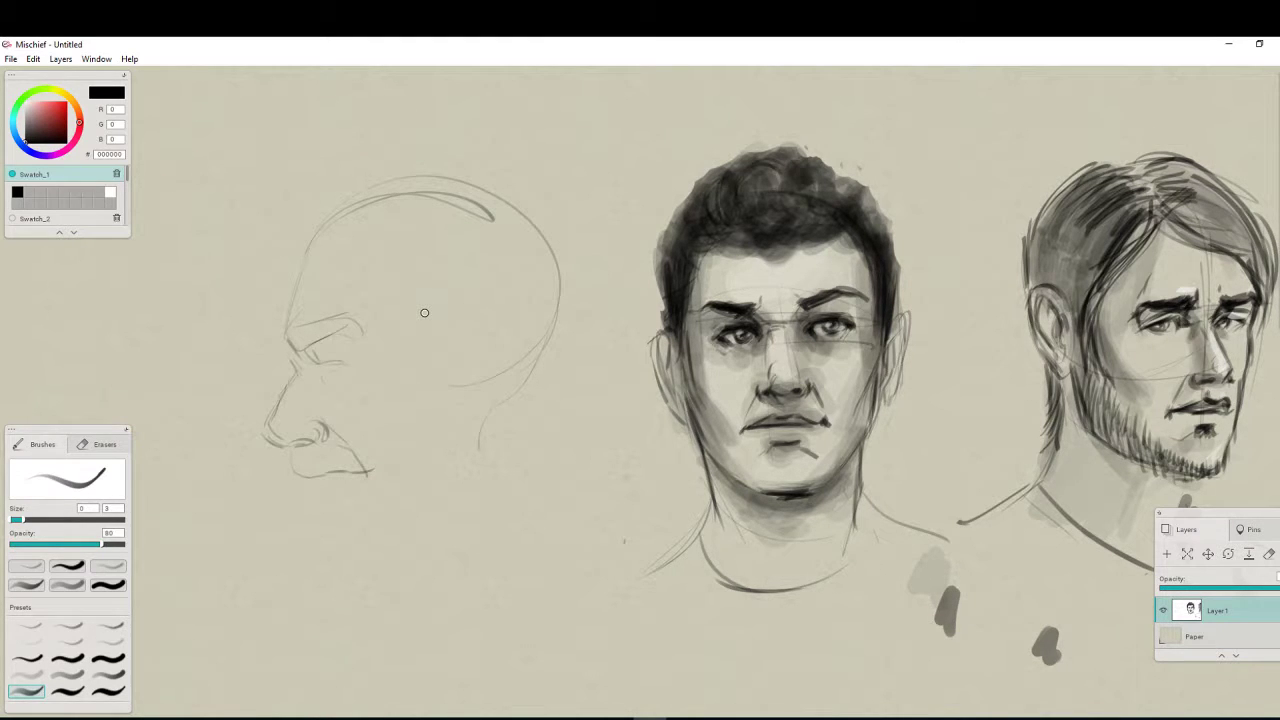
# Draw the new profile's lips and chin line and add short strokes to its eye and brow
pyautogui.moveTo(293, 378)
pyautogui.mouseDown()
pyautogui.moveTo(266, 434)
pyautogui.moveTo(276, 440)
pyautogui.moveTo(328, 428)
pyautogui.moveTo(292, 456)
pyautogui.moveTo(326, 474)
pyautogui.moveTo(378, 470)
pyautogui.moveTo(306, 488)
pyautogui.moveTo(325, 501)
pyautogui.moveTo(305, 524)
pyautogui.moveTo(323, 528)
pyautogui.moveTo(305, 561)
pyautogui.moveTo(338, 599)
pyautogui.mouseUp()
pyautogui.moveTo(304, 353); pyautogui.dragTo(321, 364)
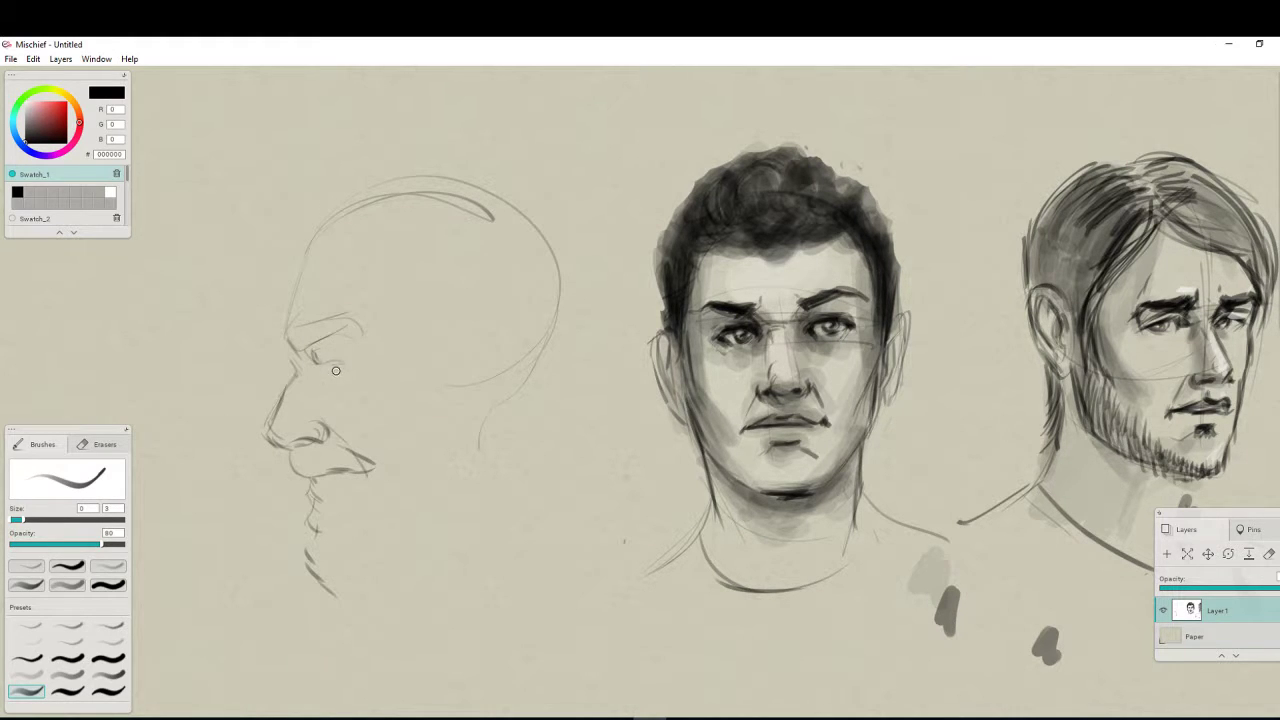
pyautogui.moveTo(312, 360)
pyautogui.mouseDown()
pyautogui.moveTo(357, 351)
pyautogui.moveTo(334, 382)
pyautogui.mouseUp()
pyautogui.moveTo(300, 326)
pyautogui.mouseDown()
pyautogui.moveTo(316, 336)
pyautogui.moveTo(366, 316)
pyautogui.mouseUp()
# Outline the new profile's temple hairline and ear, and block in the front and lower edges of a beard
pyautogui.moveTo(290, 302); pyautogui.dragTo(355, 200)
pyautogui.moveTo(414, 244)
pyautogui.mouseDown()
pyautogui.moveTo(458, 272)
pyautogui.moveTo(440, 306)
pyautogui.moveTo(450, 328)
pyautogui.moveTo(454, 378)
pyautogui.mouseUp()
pyautogui.moveTo(466, 330)
pyautogui.mouseDown()
pyautogui.moveTo(476, 385)
pyautogui.moveTo(446, 402)
pyautogui.moveTo(516, 300)
pyautogui.moveTo(548, 340)
pyautogui.moveTo(504, 453)
pyautogui.moveTo(505, 511)
pyautogui.moveTo(398, 573)
pyautogui.mouseUp()
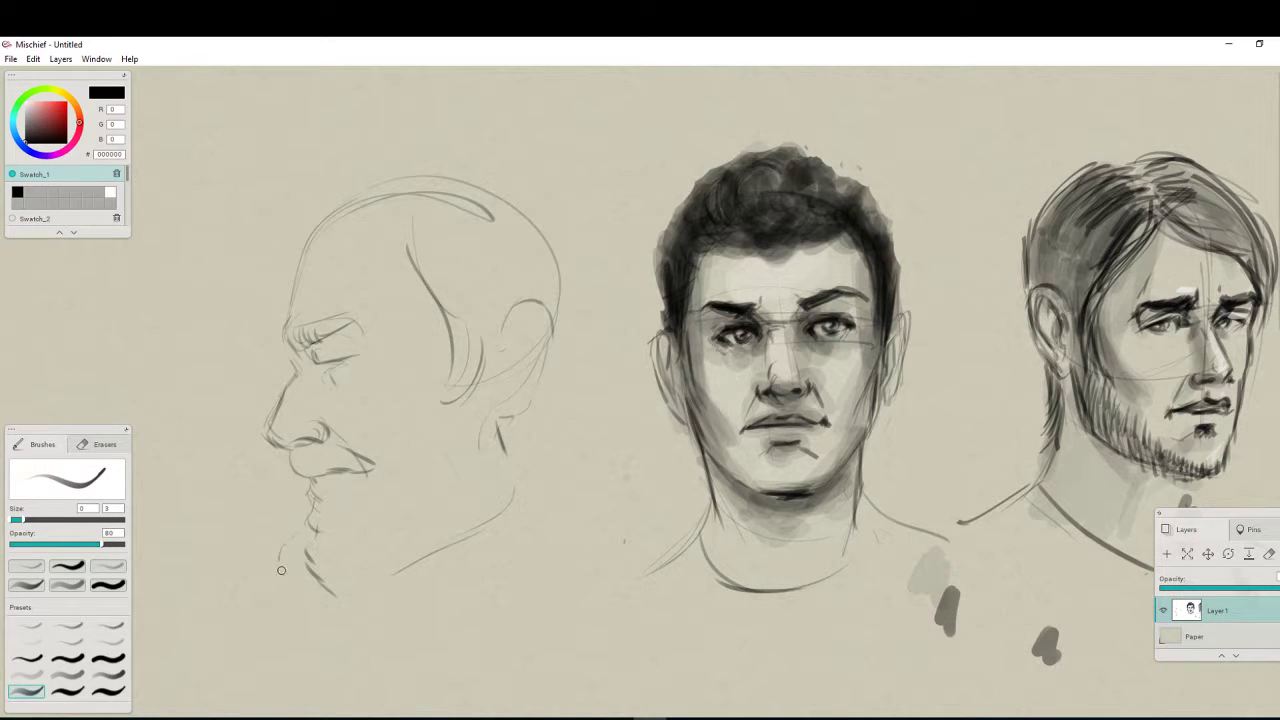
pyautogui.moveTo(281, 570); pyautogui.dragTo(316, 626)
# Sketch swept-back hair over the new profile's forehead and crown, extending it outside the skull circle
pyautogui.moveTo(448, 203)
pyautogui.mouseDown()
pyautogui.moveTo(365, 227)
pyautogui.moveTo(407, 214)
pyautogui.moveTo(382, 200)
pyautogui.moveTo(337, 226)
pyautogui.mouseUp()
pyautogui.moveTo(384, 200); pyautogui.dragTo(330, 222)
pyautogui.moveTo(405, 175); pyautogui.dragTo(312, 229)
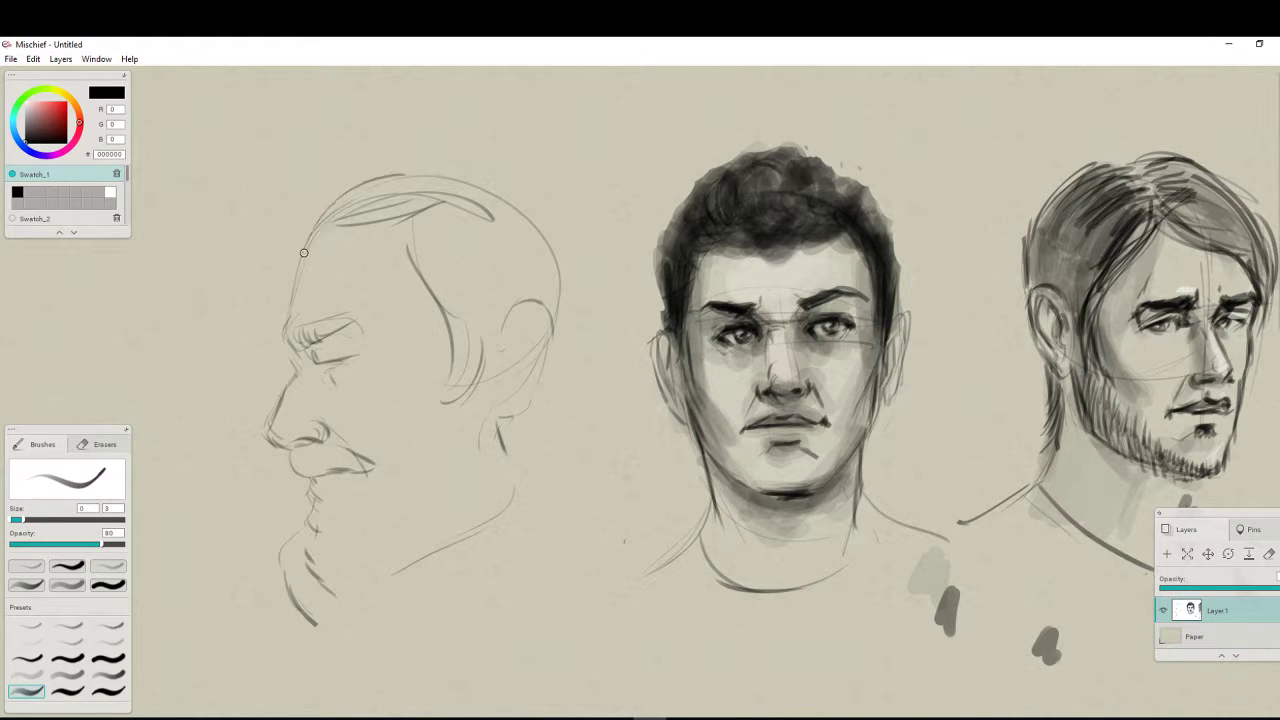
pyautogui.moveTo(368, 182)
pyautogui.mouseDown()
pyautogui.moveTo(295, 268)
pyautogui.moveTo(303, 223)
pyautogui.moveTo(289, 276)
pyautogui.mouseUp()
pyautogui.moveTo(320, 228); pyautogui.dragTo(291, 281)
pyautogui.moveTo(350, 204); pyautogui.dragTo(297, 256)
pyautogui.moveTo(426, 170)
pyautogui.mouseDown()
pyautogui.moveTo(553, 193)
pyautogui.moveTo(568, 217)
pyautogui.moveTo(589, 276)
pyautogui.mouseUp()
# Strengthen the new profile's temple hairline and draw the inner folds of its ear
pyautogui.moveTo(426, 216)
pyautogui.mouseDown()
pyautogui.moveTo(433, 291)
pyautogui.moveTo(480, 364)
pyautogui.mouseUp()
pyautogui.moveTo(498, 332)
pyautogui.mouseDown()
pyautogui.moveTo(518, 303)
pyautogui.moveTo(543, 349)
pyautogui.moveTo(522, 412)
pyautogui.mouseUp()
pyautogui.moveTo(503, 362)
pyautogui.mouseDown()
pyautogui.moveTo(540, 330)
pyautogui.moveTo(520, 388)
pyautogui.moveTo(511, 376)
pyautogui.mouseUp()
pyautogui.moveTo(531, 333); pyautogui.dragTo(513, 382)
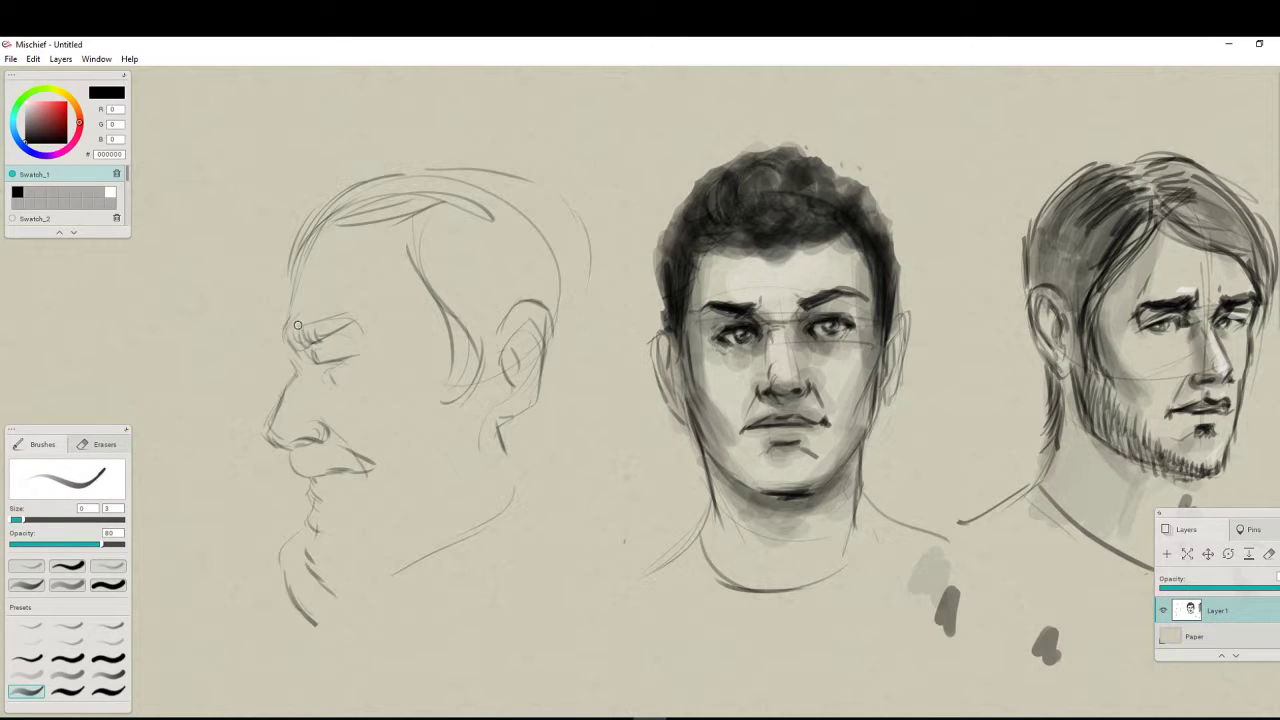
# Darken the new profile's eyebrow and eye, and hatch its drooping moustache and the tuft below the lip
pyautogui.moveTo(307, 333); pyautogui.dragTo(346, 314)
pyautogui.moveTo(306, 334); pyautogui.dragTo(374, 316)
pyautogui.moveTo(324, 358); pyautogui.dragTo(356, 352)
pyautogui.moveTo(329, 366)
pyautogui.mouseDown()
pyautogui.moveTo(294, 370)
pyautogui.moveTo(269, 439)
pyautogui.moveTo(381, 490)
pyautogui.mouseUp()
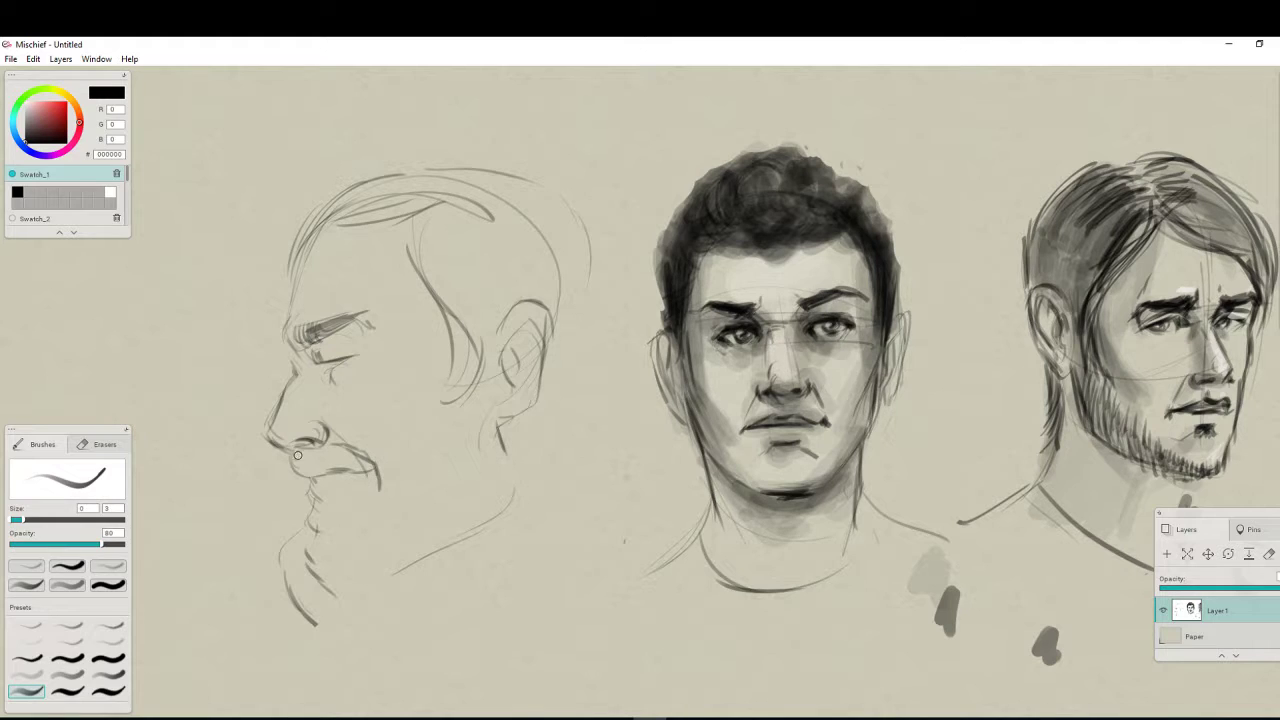
pyautogui.moveTo(297, 455)
pyautogui.mouseDown()
pyautogui.moveTo(330, 473)
pyautogui.moveTo(338, 449)
pyautogui.moveTo(385, 493)
pyautogui.mouseUp()
pyautogui.moveTo(311, 478)
pyautogui.mouseDown()
pyautogui.moveTo(317, 529)
pyautogui.moveTo(320, 515)
pyautogui.moveTo(283, 568)
pyautogui.moveTo(312, 625)
pyautogui.mouseUp()
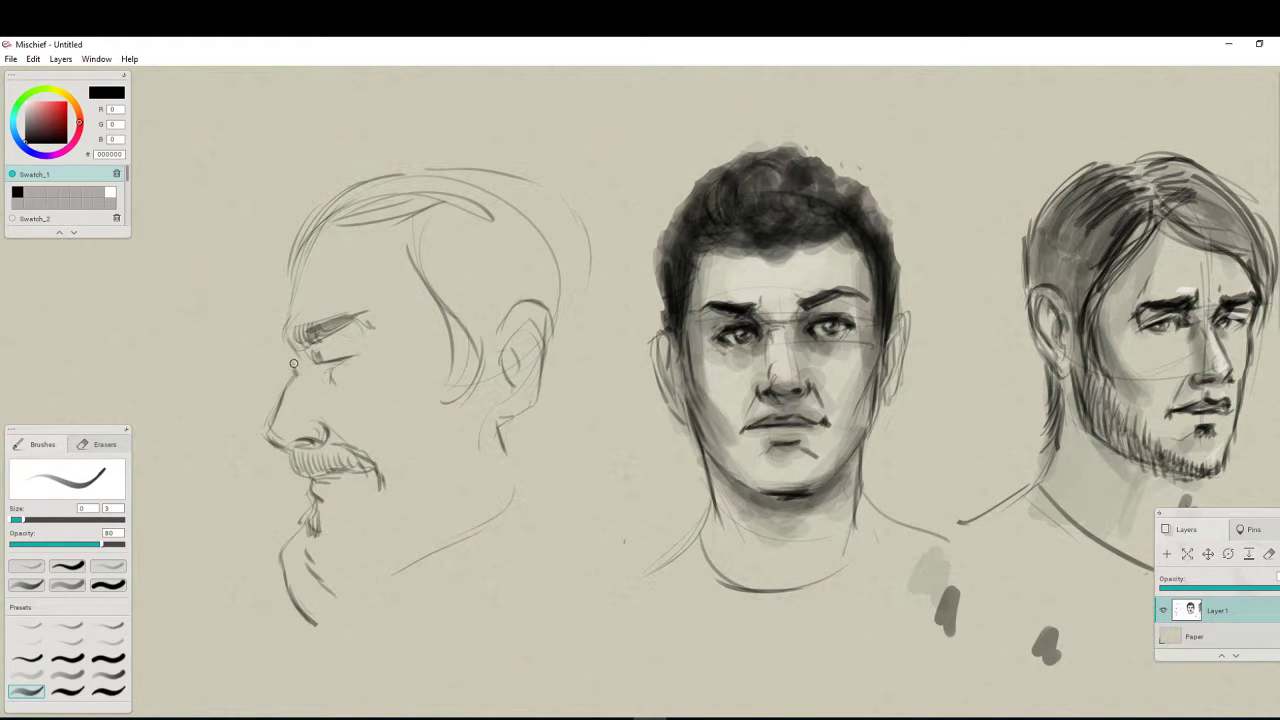
# Extend the new profile's eyebrow end and darken the inner and outer contours of its ear
pyautogui.moveTo(355, 318)
pyautogui.mouseDown()
pyautogui.moveTo(328, 355)
pyautogui.moveTo(362, 364)
pyautogui.mouseUp()
pyautogui.moveTo(502, 333)
pyautogui.mouseDown()
pyautogui.moveTo(547, 321)
pyautogui.moveTo(518, 370)
pyautogui.moveTo(503, 364)
pyautogui.moveTo(513, 383)
pyautogui.mouseUp()
pyautogui.moveTo(515, 324)
pyautogui.mouseDown()
pyautogui.moveTo(534, 395)
pyautogui.moveTo(553, 327)
pyautogui.moveTo(547, 384)
pyautogui.moveTo(518, 418)
pyautogui.mouseUp()
pyautogui.moveTo(518, 360)
pyautogui.mouseDown()
pyautogui.moveTo(517, 392)
pyautogui.moveTo(517, 329)
pyautogui.moveTo(553, 326)
pyautogui.moveTo(534, 411)
pyautogui.mouseUp()
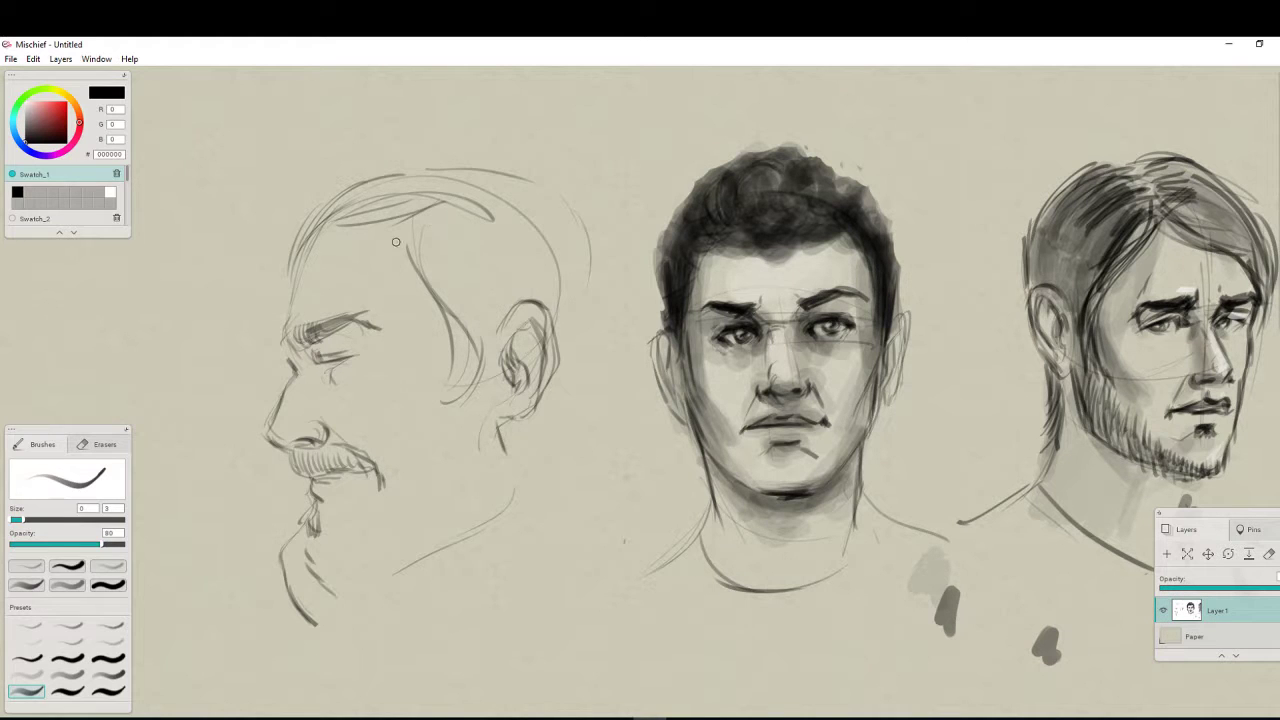
# Draw the hair contour behind the new profile's head, a loose lock over its forehead, and firm up the nose bridge
pyautogui.moveTo(544, 188); pyautogui.dragTo(596, 330)
pyautogui.moveTo(600, 338); pyautogui.dragTo(582, 398)
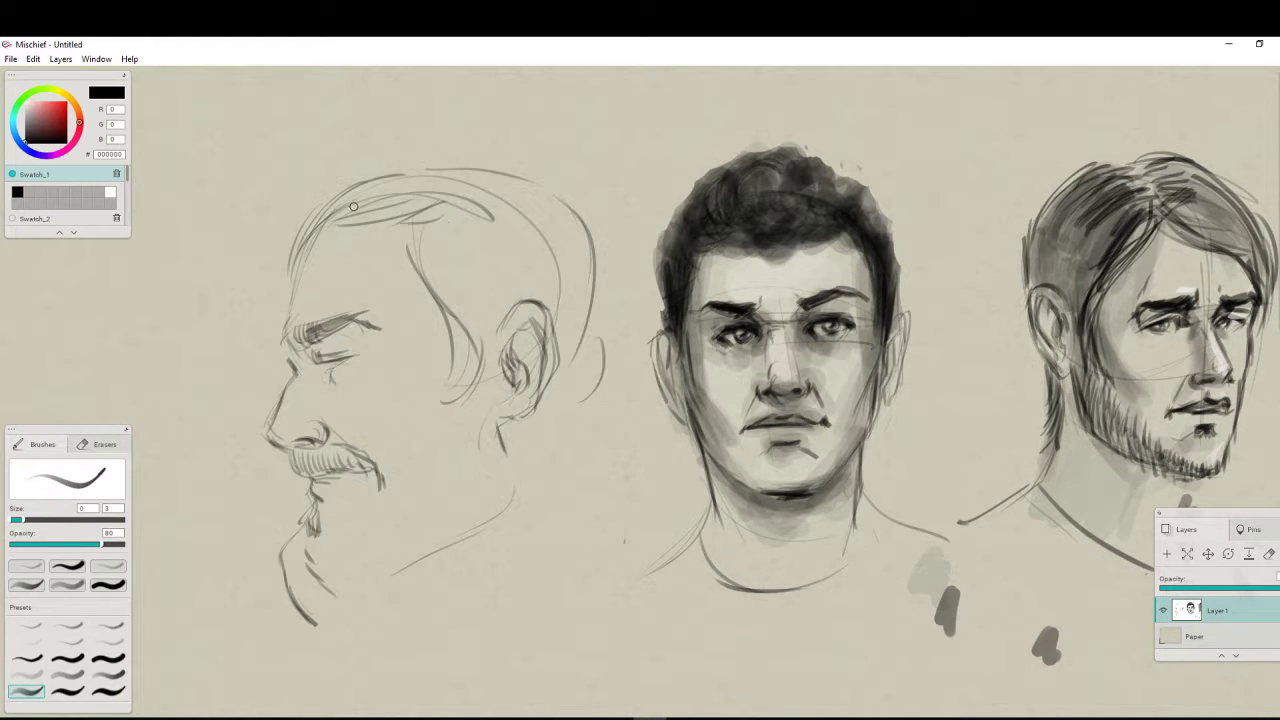
pyautogui.moveTo(354, 206)
pyautogui.mouseDown()
pyautogui.moveTo(268, 300)
pyautogui.moveTo(291, 302)
pyautogui.moveTo(298, 268)
pyautogui.mouseUp()
pyautogui.moveTo(280, 333); pyautogui.dragTo(295, 366)
# Hatch the beard's upper edge across the new profile's cheek and define its lower edge from chin to nape
pyautogui.moveTo(437, 398); pyautogui.dragTo(427, 438)
pyautogui.moveTo(418, 433); pyautogui.dragTo(386, 470)
pyautogui.moveTo(313, 625); pyautogui.dragTo(326, 632)
pyautogui.moveTo(506, 494); pyautogui.dragTo(362, 622)
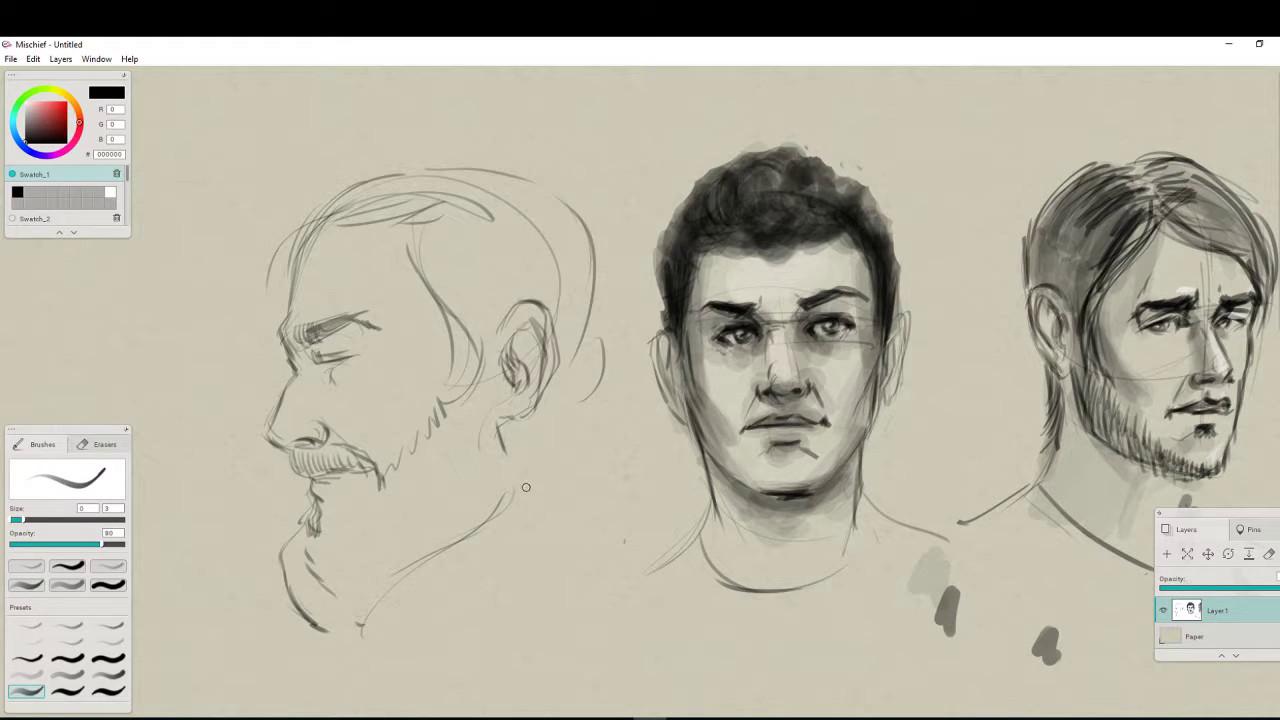
pyautogui.moveTo(513, 443); pyautogui.dragTo(524, 500)
pyautogui.moveTo(380, 612); pyautogui.dragTo(376, 630)
# Add volume to the new profile's hair with wider contours in front of the forehead and behind the head
pyautogui.moveTo(297, 332)
pyautogui.mouseDown()
pyautogui.moveTo(308, 341)
pyautogui.moveTo(366, 321)
pyautogui.mouseUp()
pyautogui.moveTo(460, 176)
pyautogui.mouseDown()
pyautogui.moveTo(326, 218)
pyautogui.moveTo(262, 302)
pyautogui.mouseUp()
pyautogui.moveTo(569, 203); pyautogui.dragTo(597, 370)
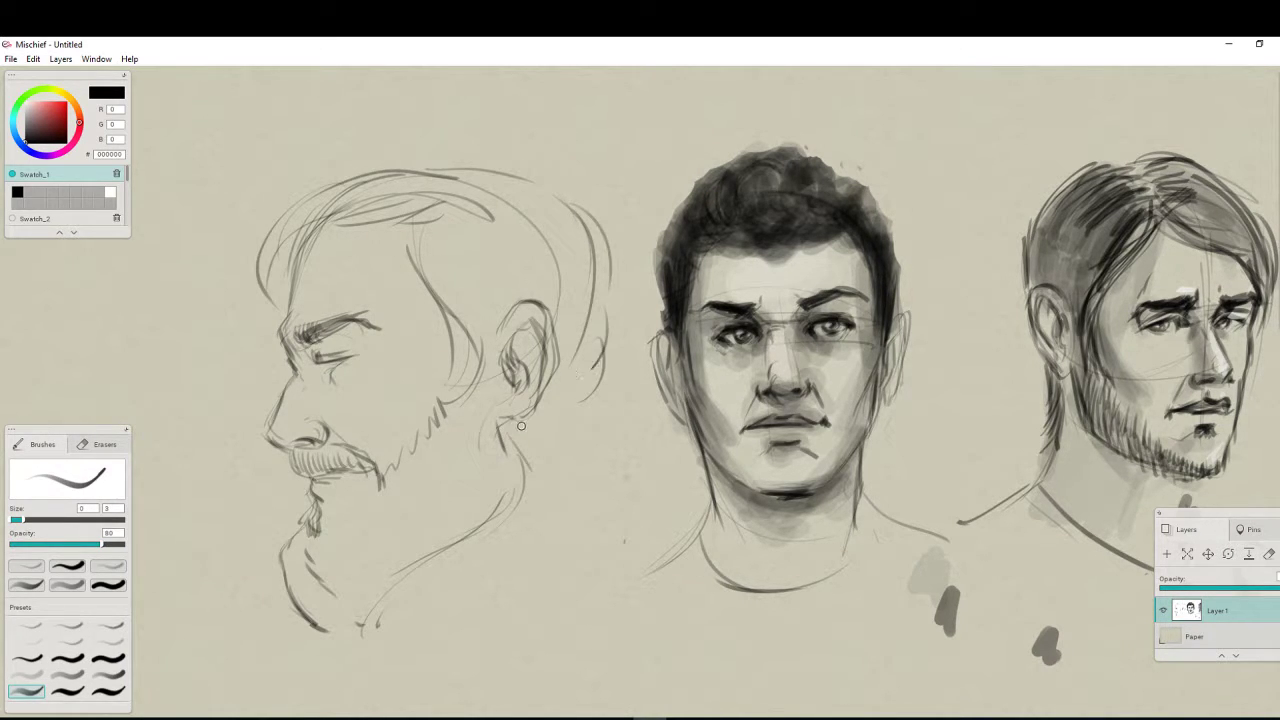
# Darken the new profile's earlobe and back ear edge, and draw a long diagonal line from the nape toward the beard
pyautogui.moveTo(527, 409); pyautogui.dragTo(516, 432)
pyautogui.moveTo(600, 414)
pyautogui.mouseDown()
pyautogui.moveTo(400, 577)
pyautogui.moveTo(428, 602)
pyautogui.mouseUp()
pyautogui.moveTo(545, 378); pyautogui.dragTo(502, 423)
pyautogui.moveTo(548, 303); pyautogui.dragTo(557, 350)
# Fill in the new profile's sideburn with curved hair strokes running down into the cheek beard
pyautogui.moveTo(437, 299); pyautogui.dragTo(452, 398)
pyautogui.moveTo(468, 340); pyautogui.dragTo(448, 399)
pyautogui.moveTo(476, 340); pyautogui.dragTo(440, 424)
pyautogui.moveTo(443, 402); pyautogui.dragTo(450, 424)
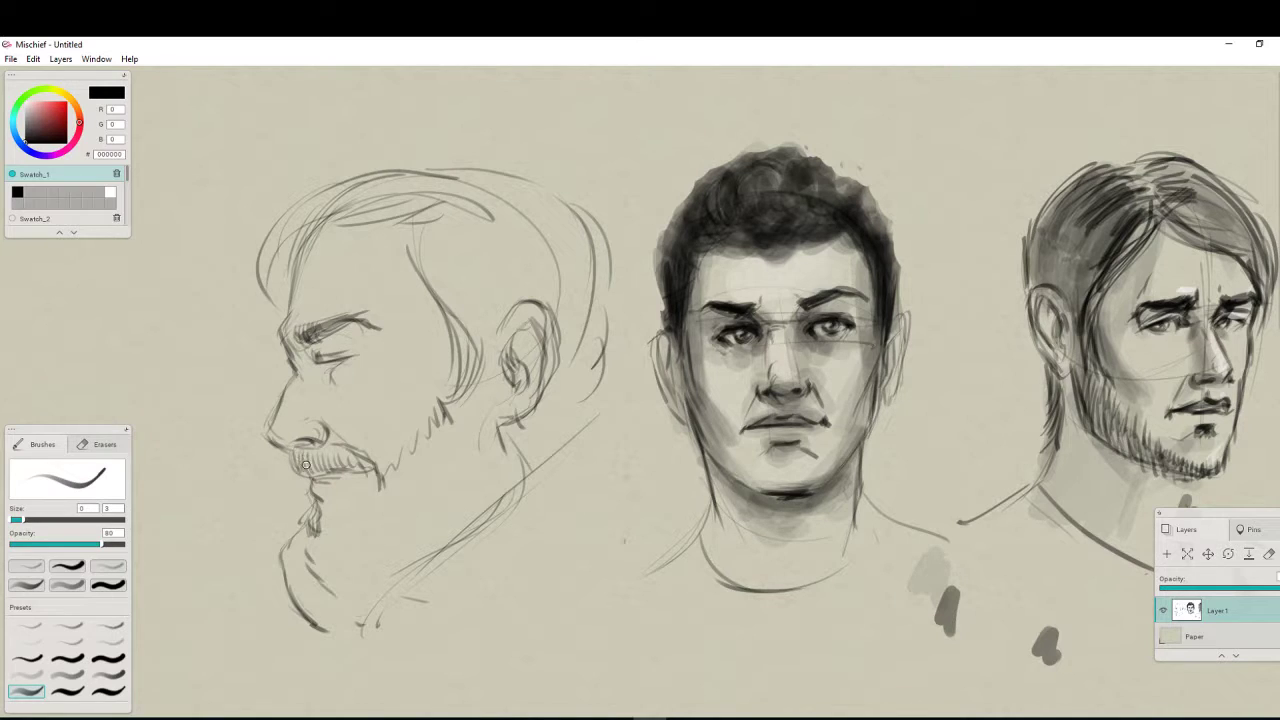
# Darken the bearded profile's moustache, chin beard, nose bridge, eye and the front contour of its hair
pyautogui.moveTo(320, 445); pyautogui.dragTo(385, 474)
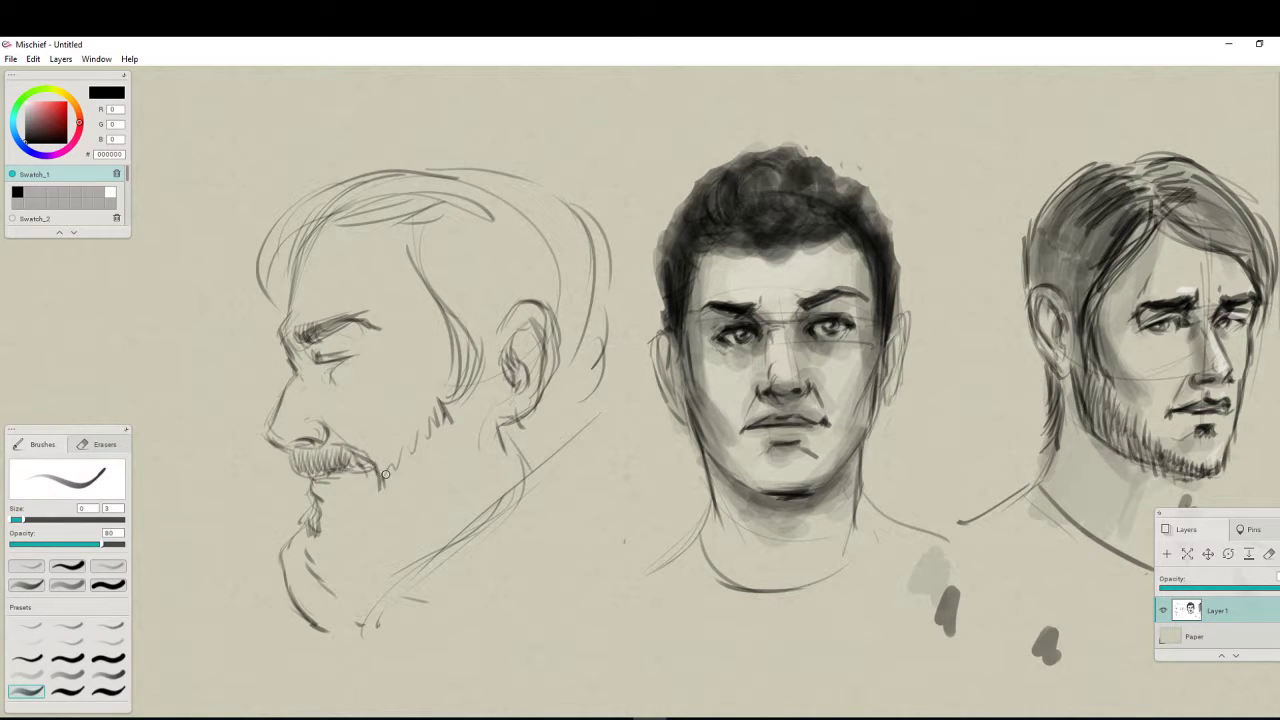
pyautogui.moveTo(306, 476)
pyautogui.mouseDown()
pyautogui.moveTo(341, 470)
pyautogui.moveTo(300, 524)
pyautogui.moveTo(316, 532)
pyautogui.moveTo(354, 644)
pyautogui.mouseUp()
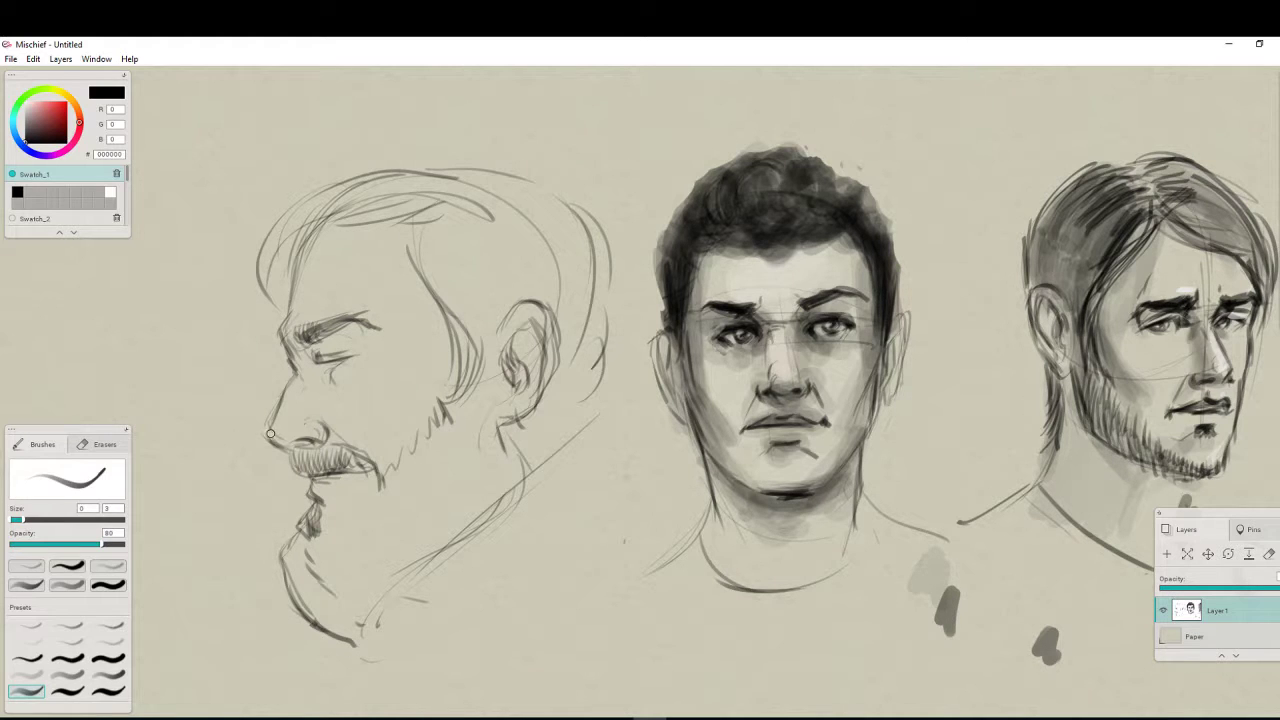
pyautogui.moveTo(294, 376); pyautogui.dragTo(268, 442)
pyautogui.moveTo(314, 354)
pyautogui.mouseDown()
pyautogui.moveTo(354, 358)
pyautogui.moveTo(338, 330)
pyautogui.moveTo(392, 333)
pyautogui.mouseUp()
pyautogui.moveTo(288, 316)
pyautogui.mouseDown()
pyautogui.moveTo(331, 212)
pyautogui.moveTo(283, 305)
pyautogui.mouseUp()
pyautogui.moveTo(287, 219); pyautogui.dragTo(258, 307)
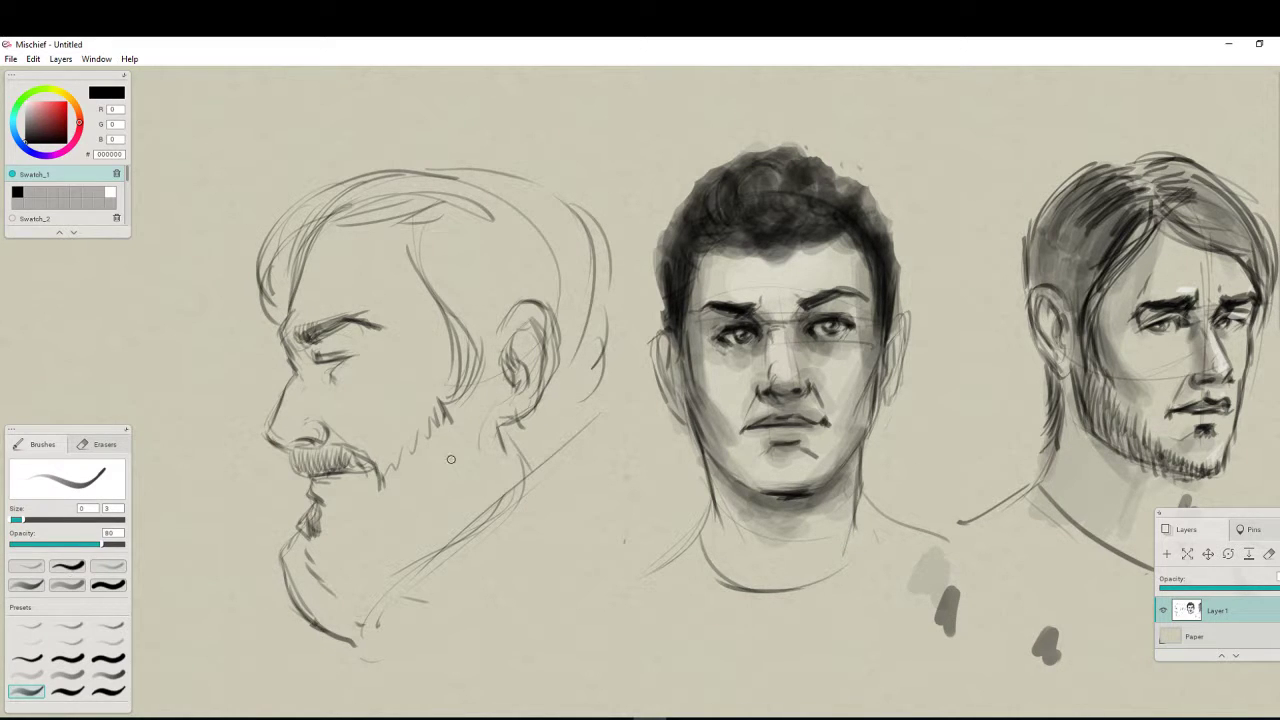
# Reinforce the beard's front and neck edges on the bearded profile, and hatch denser hairs along its upper cheek edge
pyautogui.moveTo(453, 257); pyautogui.dragTo(480, 358)
pyautogui.hotkey('ctrl', 'z')
pyautogui.moveTo(312, 484)
pyautogui.mouseDown()
pyautogui.moveTo(322, 509)
pyautogui.moveTo(302, 600)
pyautogui.mouseUp()
pyautogui.moveTo(510, 438)
pyautogui.mouseDown()
pyautogui.moveTo(531, 485)
pyautogui.moveTo(363, 638)
pyautogui.mouseUp()
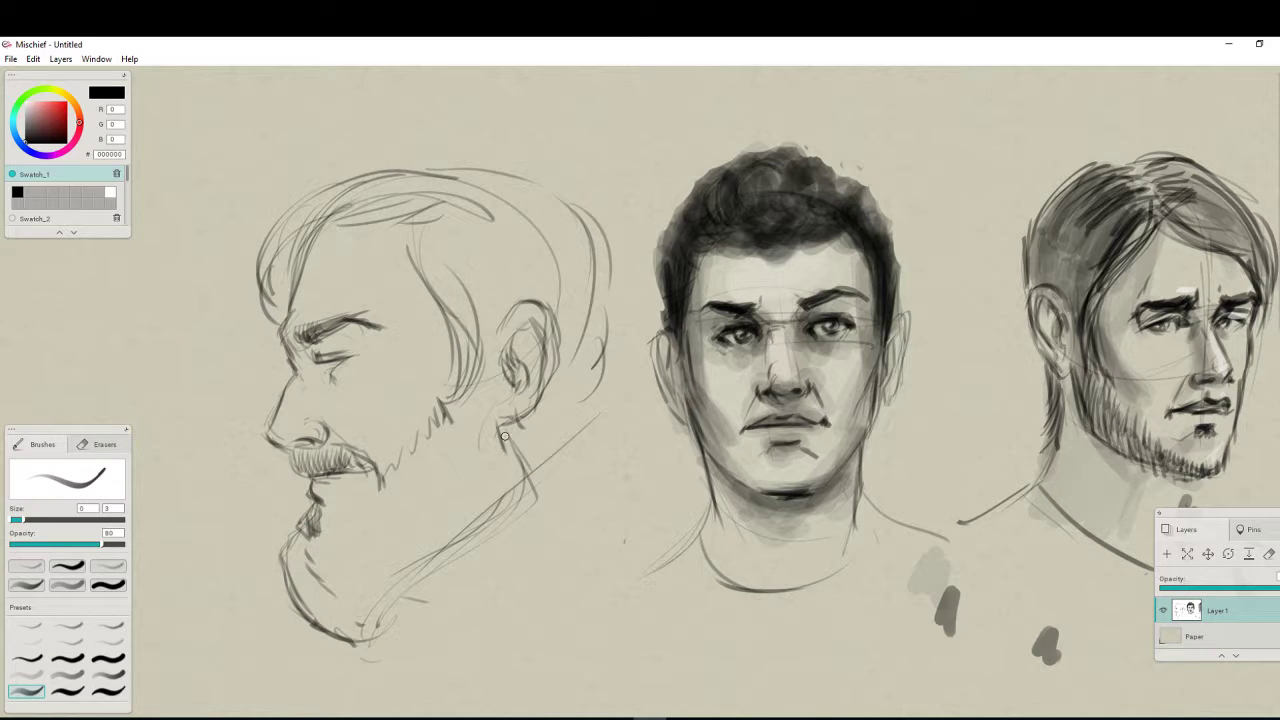
pyautogui.moveTo(442, 400)
pyautogui.mouseDown()
pyautogui.moveTo(428, 440)
pyautogui.moveTo(392, 466)
pyautogui.mouseUp()
pyautogui.moveTo(323, 494); pyautogui.dragTo(302, 522)
pyautogui.moveTo(294, 456)
pyautogui.mouseDown()
pyautogui.moveTo(303, 469)
pyautogui.moveTo(344, 455)
pyautogui.moveTo(385, 478)
pyautogui.mouseUp()
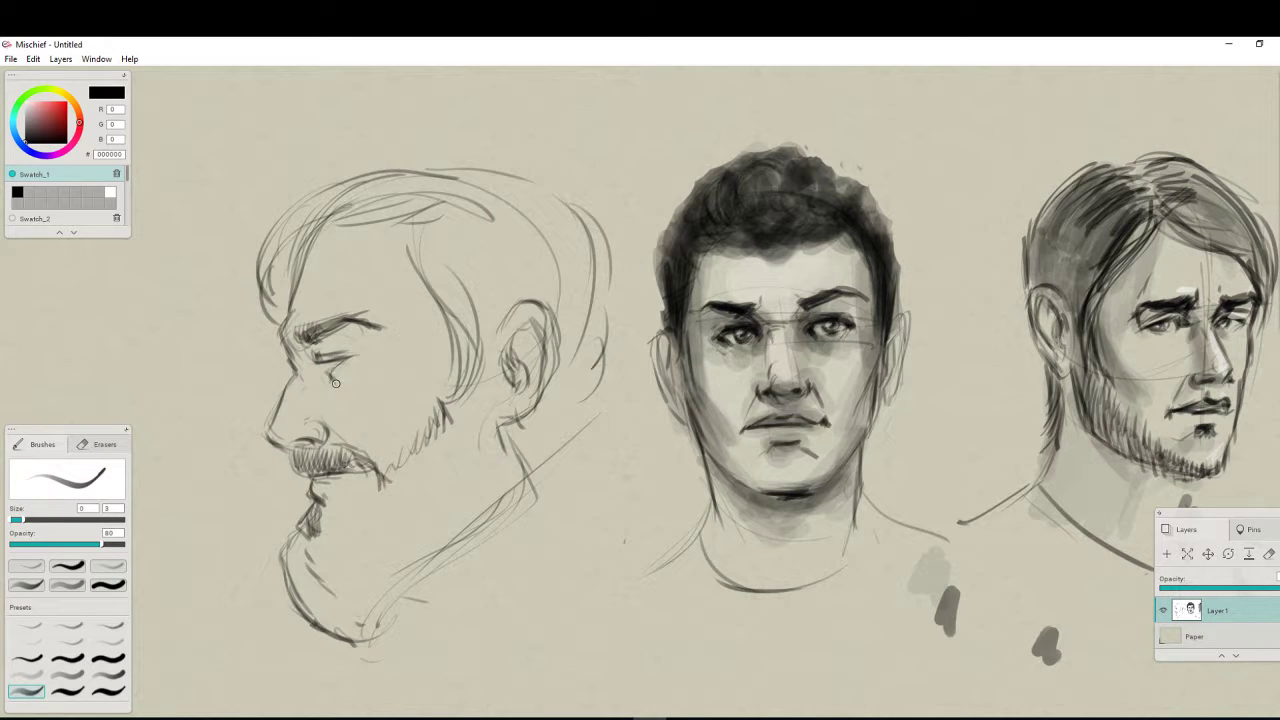
# Refine the bearded profile's eye and eyebrow, and reinforce the contour at the nose root and brow
pyautogui.moveTo(312, 356)
pyautogui.mouseDown()
pyautogui.moveTo(350, 352)
pyautogui.moveTo(348, 320)
pyautogui.moveTo(376, 324)
pyautogui.mouseUp()
pyautogui.moveTo(284, 343); pyautogui.dragTo(297, 364)
pyautogui.moveTo(284, 327); pyautogui.dragTo(290, 302)
# Lay a pale tone over the bearded profile's hair, beard and background using a 12-opacity black brush with maximum size 128
pyautogui.click(26, 673)
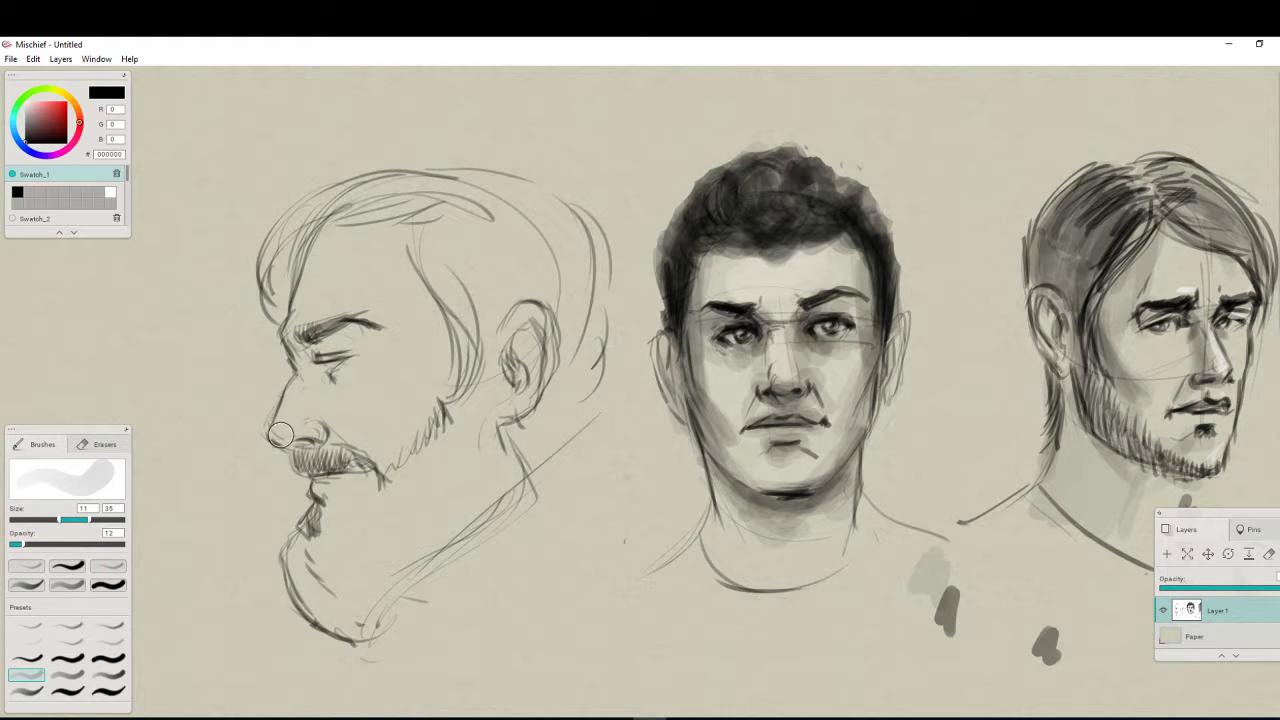
pyautogui.moveTo(277, 438)
pyautogui.mouseDown()
pyautogui.moveTo(337, 434)
pyautogui.moveTo(362, 470)
pyautogui.moveTo(318, 505)
pyautogui.moveTo(337, 537)
pyautogui.moveTo(302, 598)
pyautogui.moveTo(331, 544)
pyautogui.moveTo(420, 514)
pyautogui.moveTo(480, 466)
pyautogui.moveTo(355, 600)
pyautogui.moveTo(525, 310)
pyautogui.moveTo(509, 376)
pyautogui.moveTo(506, 348)
pyautogui.moveTo(530, 402)
pyautogui.mouseUp()
pyautogui.moveTo(446, 269)
pyautogui.mouseDown()
pyautogui.moveTo(469, 326)
pyautogui.moveTo(454, 263)
pyautogui.moveTo(480, 233)
pyautogui.moveTo(509, 279)
pyautogui.moveTo(546, 224)
pyautogui.moveTo(573, 351)
pyautogui.moveTo(583, 285)
pyautogui.moveTo(531, 316)
pyautogui.moveTo(485, 269)
pyautogui.moveTo(477, 198)
pyautogui.moveTo(428, 186)
pyautogui.moveTo(313, 207)
pyautogui.moveTo(272, 246)
pyautogui.moveTo(320, 207)
pyautogui.moveTo(285, 301)
pyautogui.moveTo(278, 291)
pyautogui.moveTo(387, 194)
pyautogui.moveTo(488, 181)
pyautogui.moveTo(591, 218)
pyautogui.moveTo(540, 390)
pyautogui.moveTo(568, 383)
pyautogui.moveTo(565, 411)
pyautogui.moveTo(548, 436)
pyautogui.moveTo(393, 523)
pyautogui.mouseUp()
pyautogui.moveTo(89, 521); pyautogui.dragTo(137, 492)
pyautogui.moveTo(560, 480)
pyautogui.mouseDown()
pyautogui.moveTo(642, 506)
pyautogui.moveTo(605, 503)
pyautogui.moveTo(594, 446)
pyautogui.moveTo(654, 258)
pyautogui.moveTo(684, 570)
pyautogui.moveTo(653, 412)
pyautogui.moveTo(655, 82)
pyautogui.moveTo(752, 120)
pyautogui.moveTo(396, 185)
pyautogui.moveTo(711, 160)
pyautogui.moveTo(776, 122)
pyautogui.mouseUp()
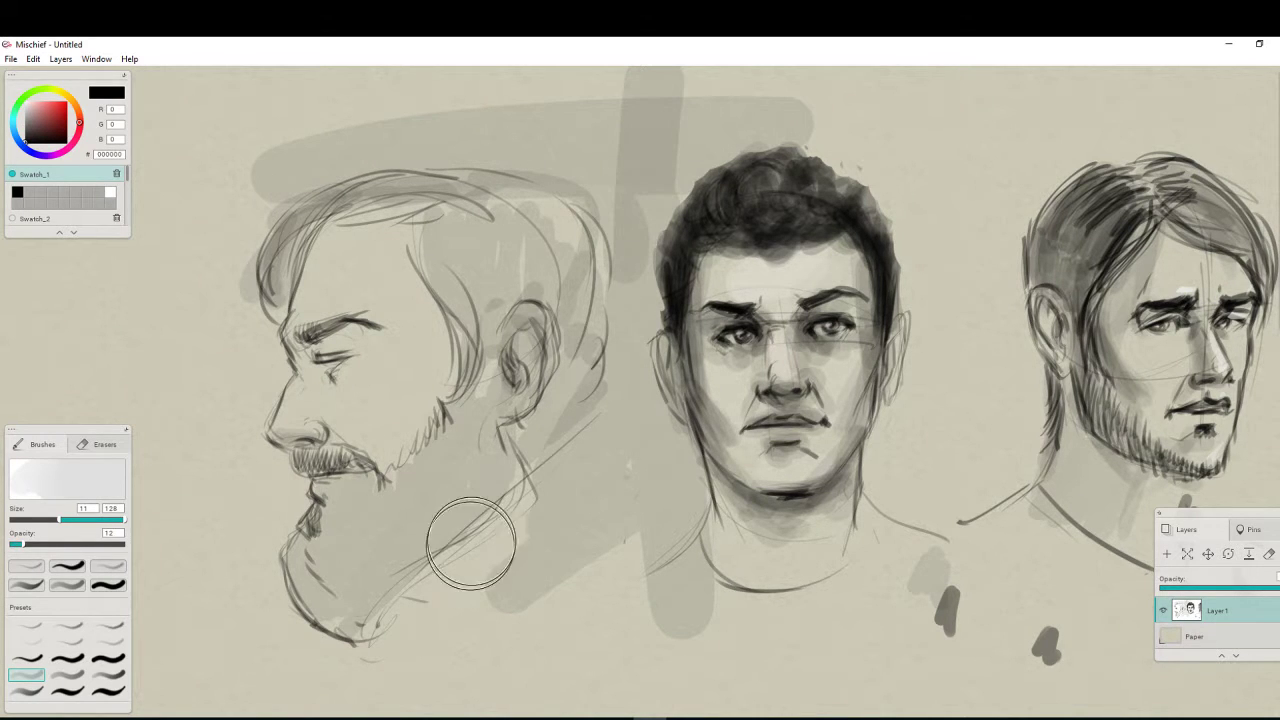
# Build up darker tone over the bearded profile's beard, sideburn and the hair around the ear with wide translucent strokes
pyautogui.moveTo(484, 440)
pyautogui.mouseDown()
pyautogui.moveTo(344, 574)
pyautogui.moveTo(325, 557)
pyautogui.moveTo(353, 514)
pyautogui.moveTo(322, 567)
pyautogui.moveTo(330, 589)
pyautogui.moveTo(391, 561)
pyautogui.moveTo(451, 502)
pyautogui.mouseUp()
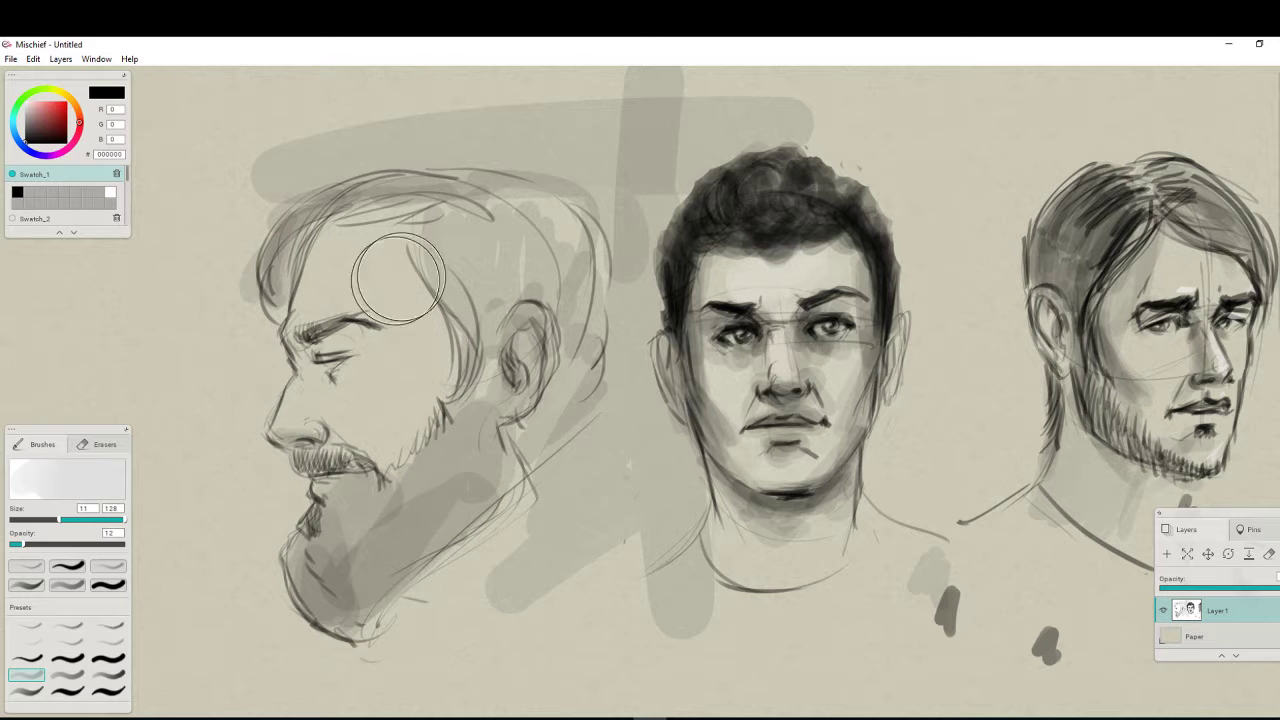
pyautogui.moveTo(469, 208)
pyautogui.mouseDown()
pyautogui.moveTo(471, 305)
pyautogui.moveTo(486, 306)
pyautogui.moveTo(520, 235)
pyautogui.moveTo(561, 227)
pyautogui.moveTo(596, 313)
pyautogui.moveTo(510, 380)
pyautogui.moveTo(466, 451)
pyautogui.mouseUp()
pyautogui.moveTo(498, 270); pyautogui.dragTo(405, 180)
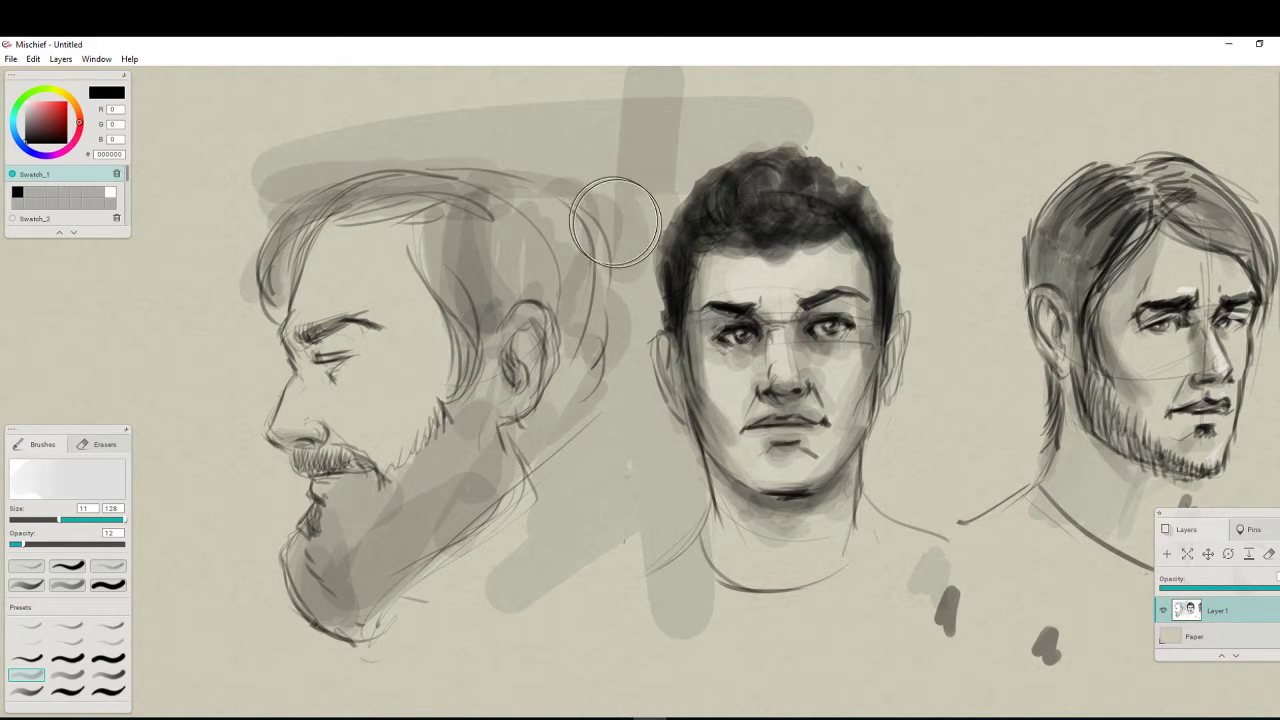
pyautogui.moveTo(430, 285)
pyautogui.mouseDown()
pyautogui.moveTo(520, 235)
pyautogui.moveTo(543, 451)
pyautogui.moveTo(300, 610)
pyautogui.mouseUp()
# Reduce the maximum brush size to 50 and shade the bearded profile's beard, temple, side of the nose and cheek
pyautogui.moveTo(124, 520); pyautogui.dragTo(98, 520)
pyautogui.moveTo(339, 496)
pyautogui.mouseDown()
pyautogui.moveTo(442, 510)
pyautogui.moveTo(444, 522)
pyautogui.moveTo(465, 502)
pyautogui.moveTo(436, 541)
pyautogui.moveTo(358, 572)
pyautogui.moveTo(343, 511)
pyautogui.moveTo(311, 541)
pyautogui.moveTo(309, 591)
pyautogui.moveTo(303, 560)
pyautogui.moveTo(338, 484)
pyautogui.moveTo(328, 506)
pyautogui.moveTo(352, 511)
pyautogui.moveTo(303, 456)
pyautogui.moveTo(304, 469)
pyautogui.moveTo(344, 461)
pyautogui.moveTo(366, 478)
pyautogui.moveTo(334, 453)
pyautogui.moveTo(355, 456)
pyautogui.moveTo(372, 488)
pyautogui.moveTo(301, 543)
pyautogui.moveTo(346, 590)
pyautogui.moveTo(402, 566)
pyautogui.moveTo(457, 518)
pyautogui.moveTo(485, 435)
pyautogui.moveTo(499, 496)
pyautogui.moveTo(454, 279)
pyautogui.moveTo(427, 279)
pyautogui.moveTo(432, 230)
pyautogui.moveTo(459, 232)
pyautogui.moveTo(479, 338)
pyautogui.moveTo(514, 293)
pyautogui.moveTo(435, 319)
pyautogui.moveTo(467, 376)
pyautogui.moveTo(485, 335)
pyautogui.moveTo(475, 400)
pyautogui.moveTo(477, 375)
pyautogui.moveTo(519, 331)
pyautogui.moveTo(518, 362)
pyautogui.moveTo(511, 349)
pyautogui.moveTo(541, 386)
pyautogui.moveTo(577, 285)
pyautogui.moveTo(529, 282)
pyautogui.moveTo(458, 244)
pyautogui.moveTo(489, 282)
pyautogui.moveTo(529, 206)
pyautogui.moveTo(542, 287)
pyautogui.moveTo(599, 282)
pyautogui.moveTo(438, 205)
pyautogui.moveTo(428, 184)
pyautogui.moveTo(301, 209)
pyautogui.moveTo(400, 224)
pyautogui.moveTo(380, 296)
pyautogui.mouseUp()
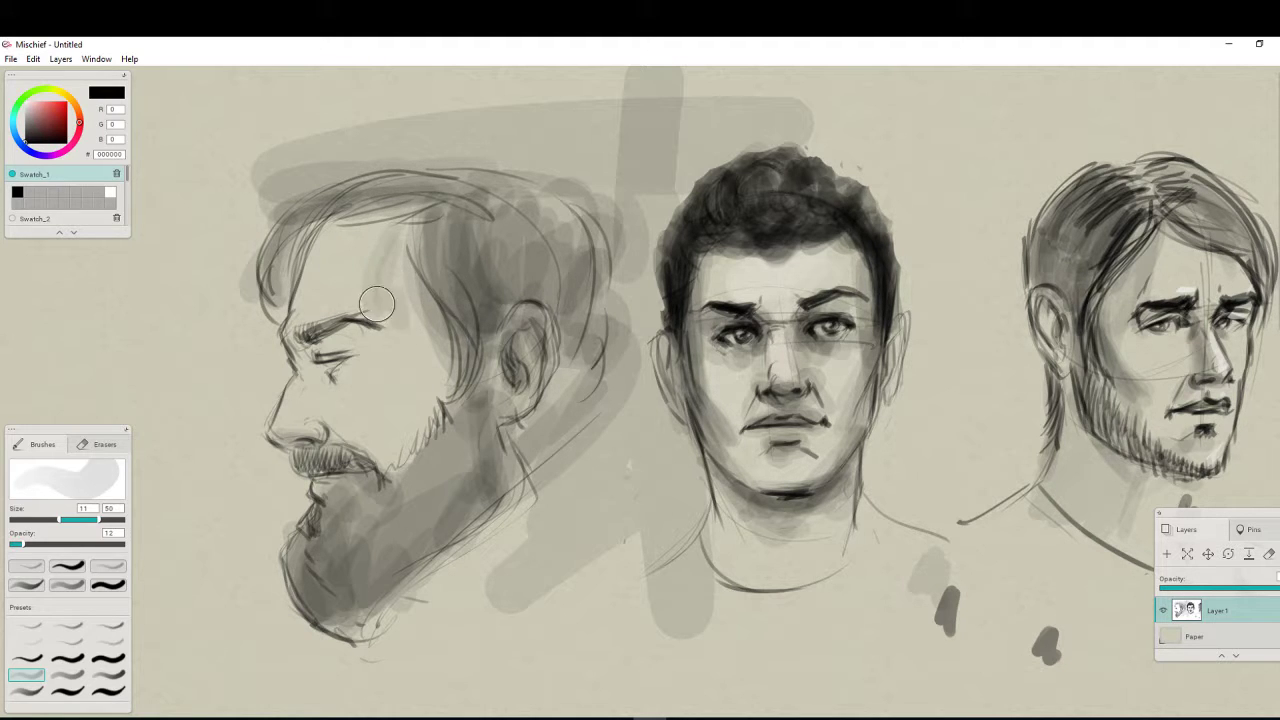
pyautogui.moveTo(315, 382); pyautogui.dragTo(323, 403)
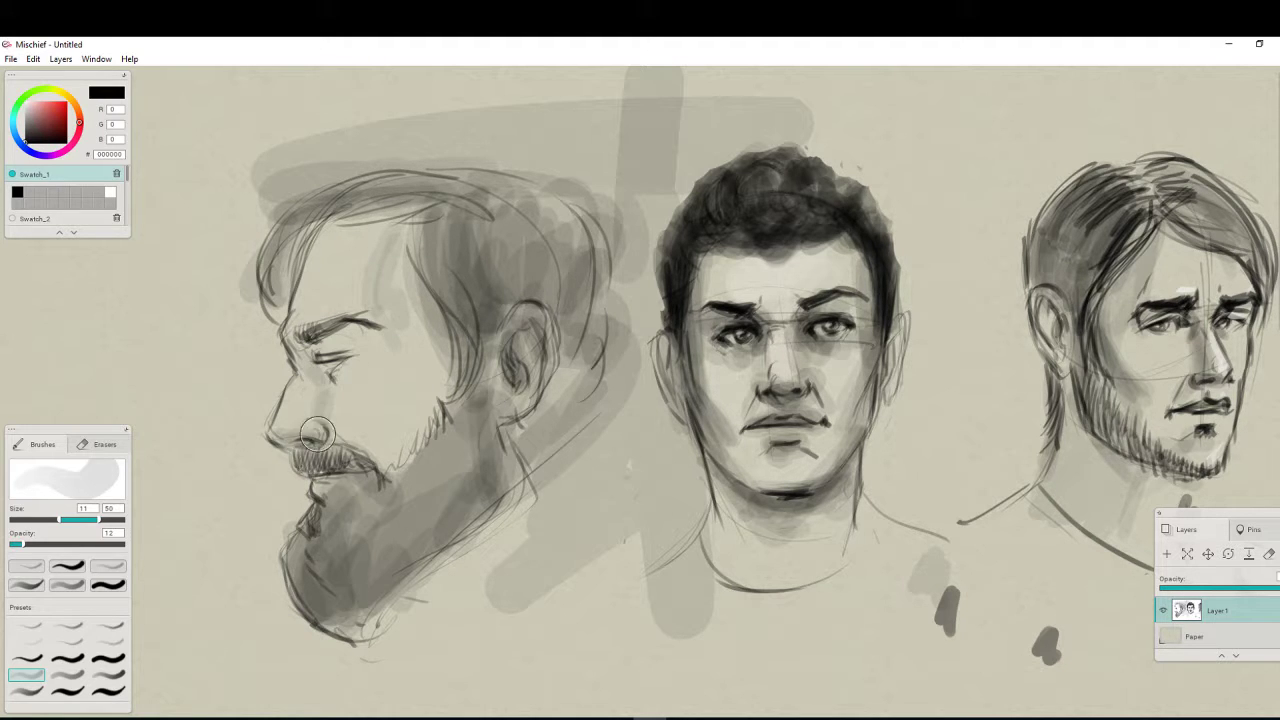
pyautogui.moveTo(449, 358)
pyautogui.mouseDown()
pyautogui.moveTo(434, 371)
pyautogui.moveTo(415, 263)
pyautogui.moveTo(332, 323)
pyautogui.mouseUp()
# Pick the near-white colour F6F6F6 and paint soft highlights on the bearded profile's cheek and nose
pyautogui.moveTo(32, 118); pyautogui.dragTo(26, 102)
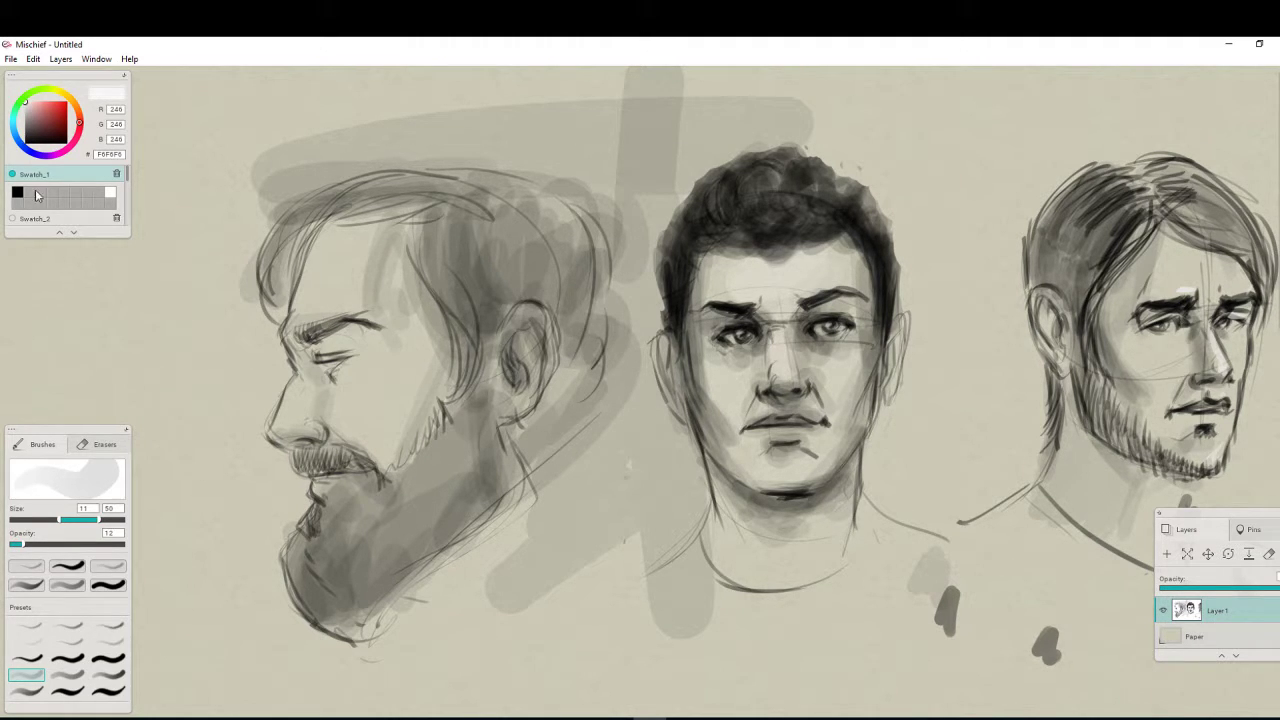
pyautogui.moveTo(358, 404)
pyautogui.mouseDown()
pyautogui.moveTo(344, 405)
pyautogui.moveTo(342, 451)
pyautogui.mouseUp()
pyautogui.moveTo(407, 393)
pyautogui.mouseDown()
pyautogui.moveTo(357, 403)
pyautogui.moveTo(391, 405)
pyautogui.moveTo(372, 443)
pyautogui.moveTo(275, 434)
pyautogui.moveTo(313, 424)
pyautogui.moveTo(301, 395)
pyautogui.mouseUp()
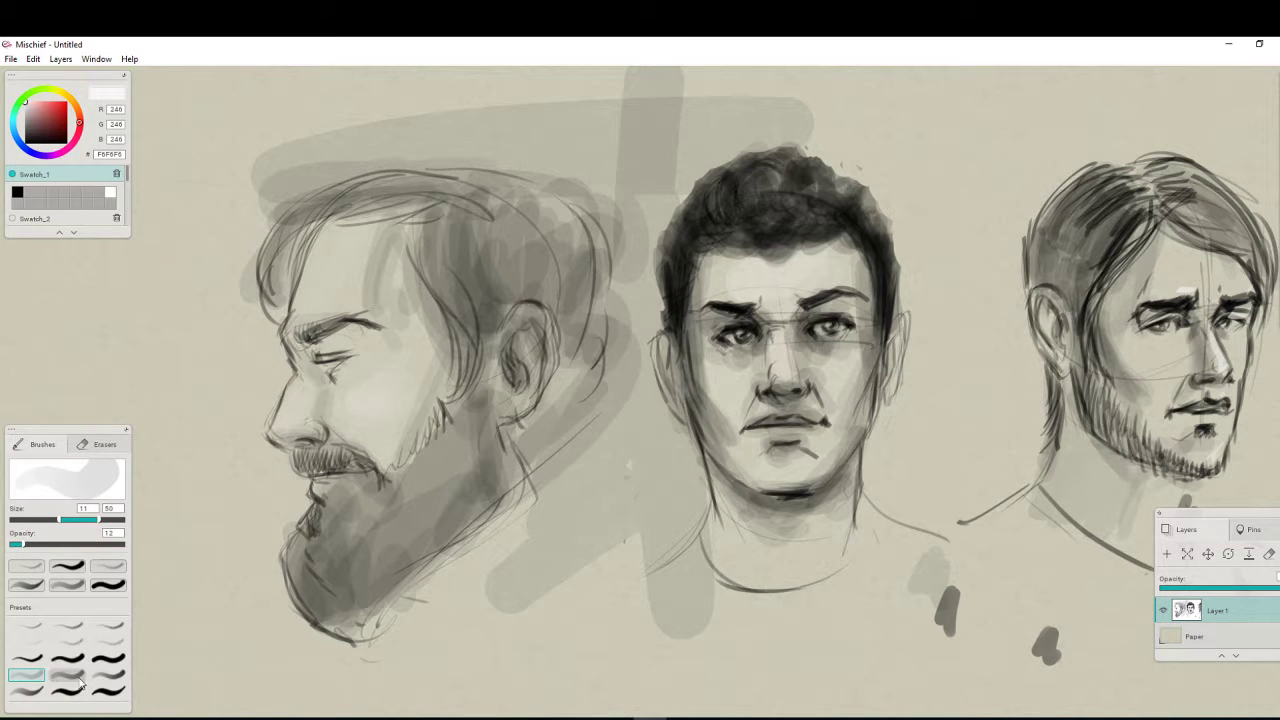
# Restore black with the size 3, 80-opacity brush and darken the bearded profile's mouth, nose underside, ear and sideburn hairs
pyautogui.click(30, 696)
pyautogui.moveTo(41, 133); pyautogui.dragTo(9, 174)
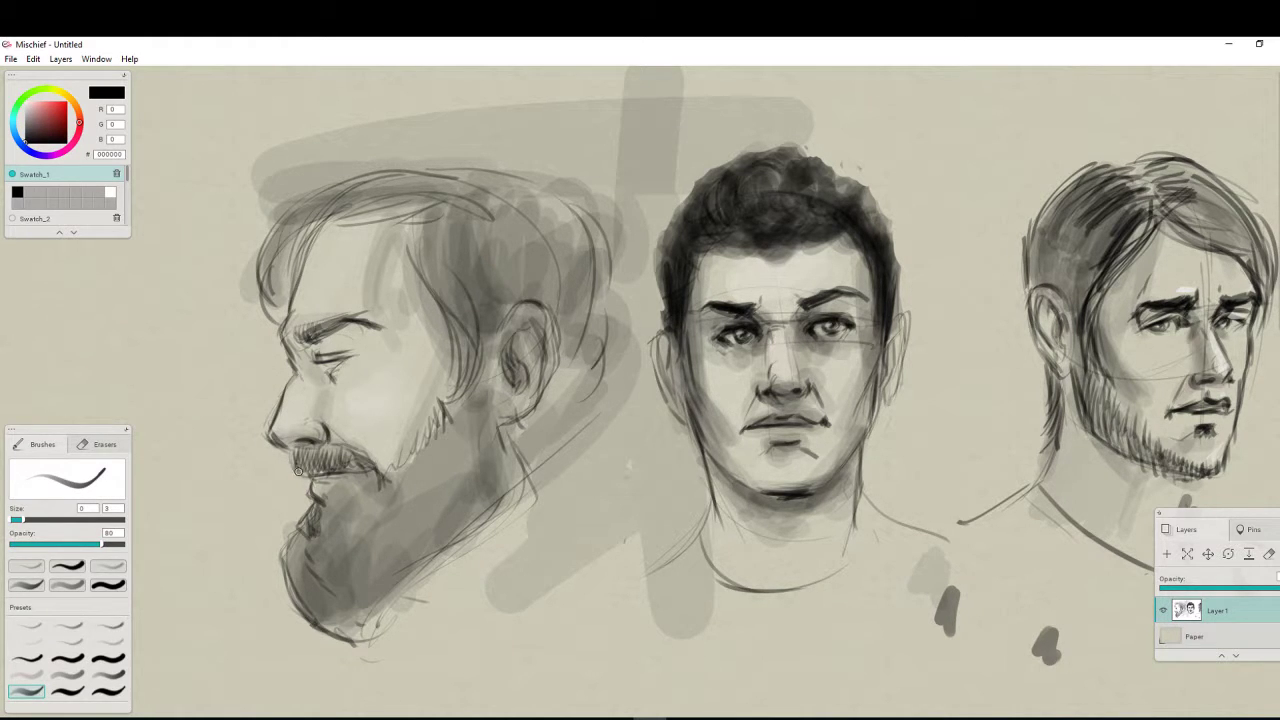
pyautogui.moveTo(311, 472); pyautogui.dragTo(363, 474)
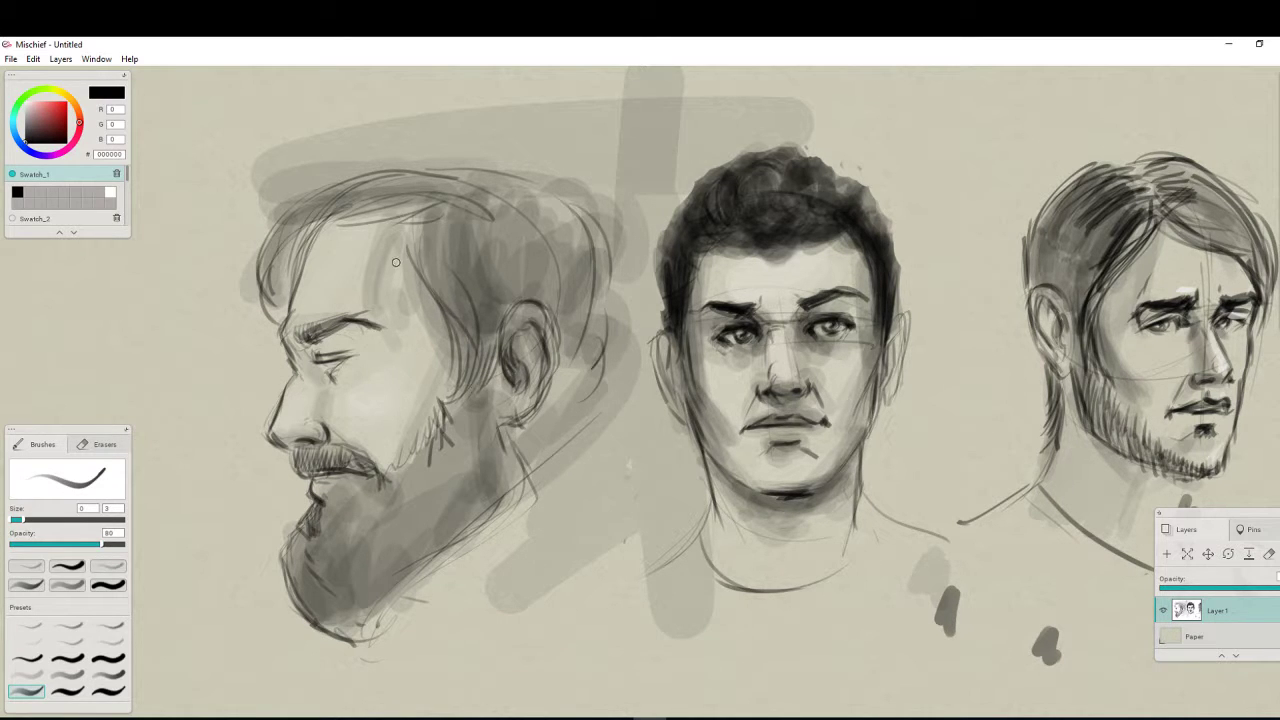
# Define the bearded profile's swept fringe with long dark strands curving from the parting down in front of the forehead
pyautogui.moveTo(436, 212)
pyautogui.mouseDown()
pyautogui.moveTo(429, 288)
pyautogui.moveTo(439, 205)
pyautogui.moveTo(471, 285)
pyautogui.moveTo(436, 202)
pyautogui.moveTo(292, 227)
pyautogui.moveTo(397, 215)
pyautogui.moveTo(270, 270)
pyautogui.mouseUp()
pyautogui.moveTo(353, 189); pyautogui.dragTo(263, 299)
pyautogui.moveTo(294, 219); pyautogui.dragTo(259, 322)
pyautogui.moveTo(279, 249); pyautogui.dragTo(283, 299)
pyautogui.moveTo(308, 228); pyautogui.dragTo(282, 318)
pyautogui.moveTo(304, 236); pyautogui.dragTo(288, 292)
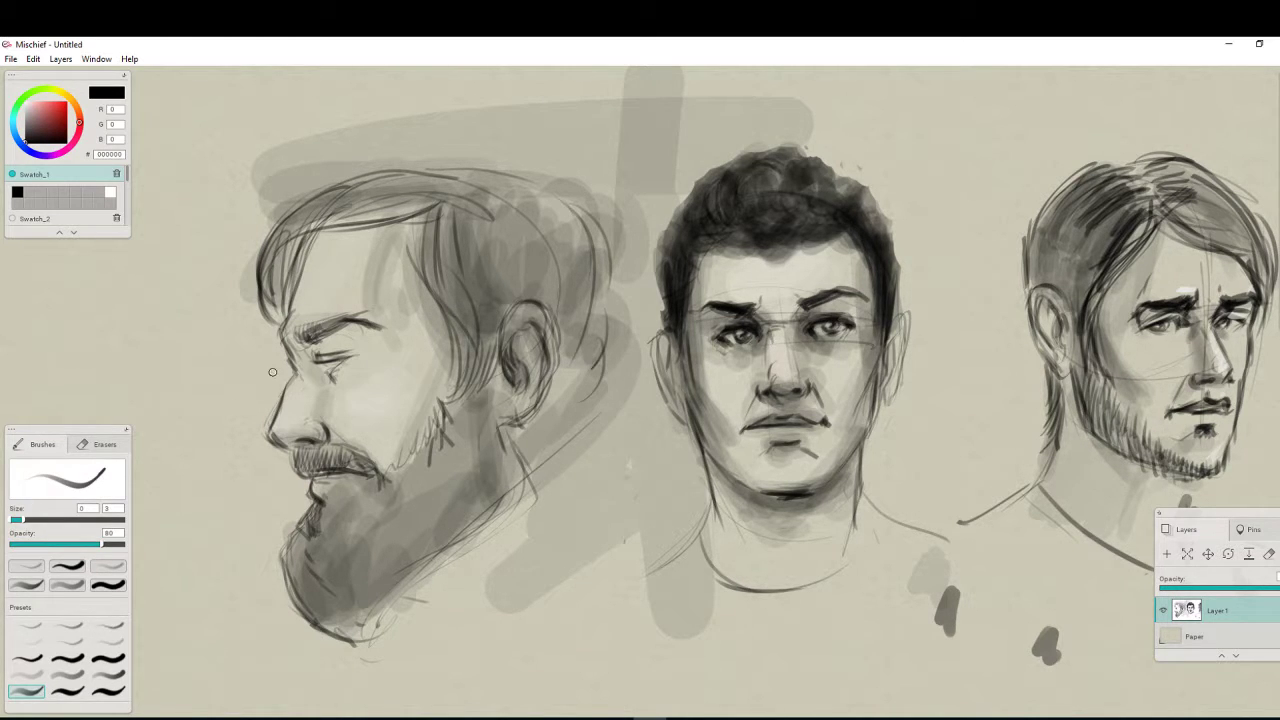
# Add hair strokes at the back of the bearded profile's head and redraw the diagonal line under the jaw
pyautogui.moveTo(596, 278); pyautogui.dragTo(577, 362)
pyautogui.moveTo(532, 494); pyautogui.dragTo(446, 556)
pyautogui.moveTo(566, 470); pyautogui.dragTo(434, 576)
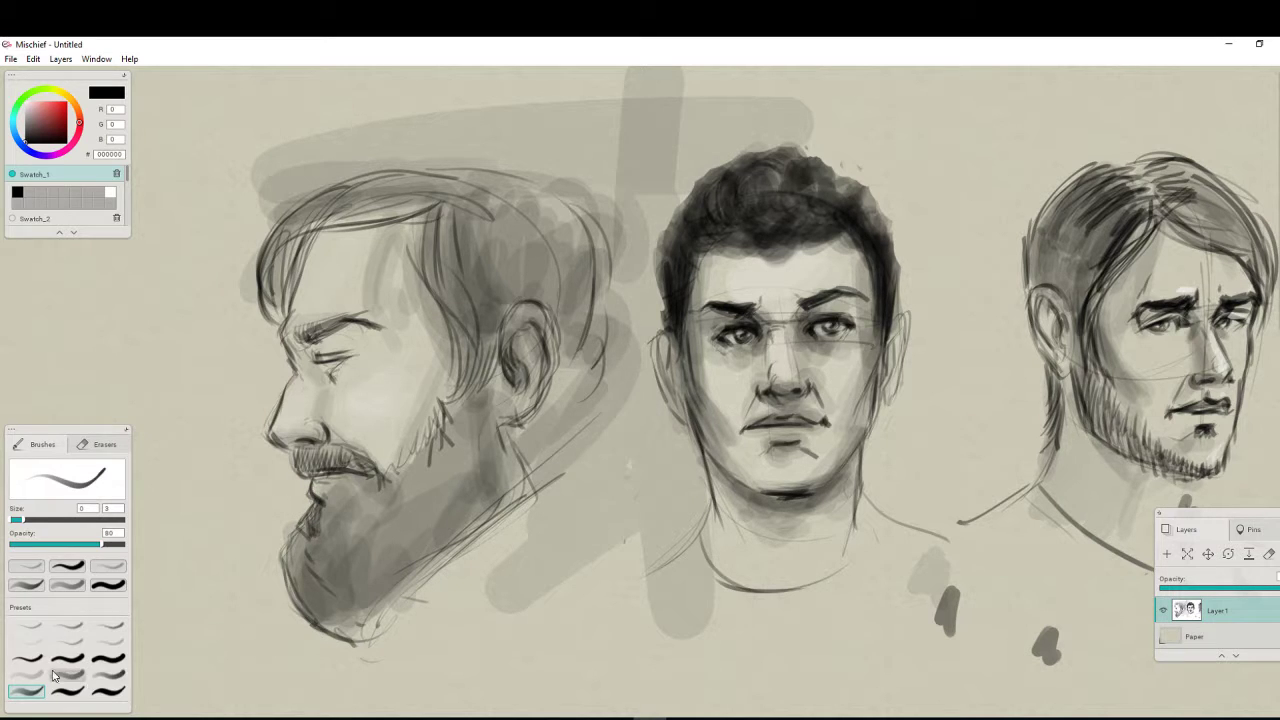
# Ink the bearded profile's facial features, fringe strands and temple hairline with the fine size 4, full-opacity brush
pyautogui.click(27, 658)
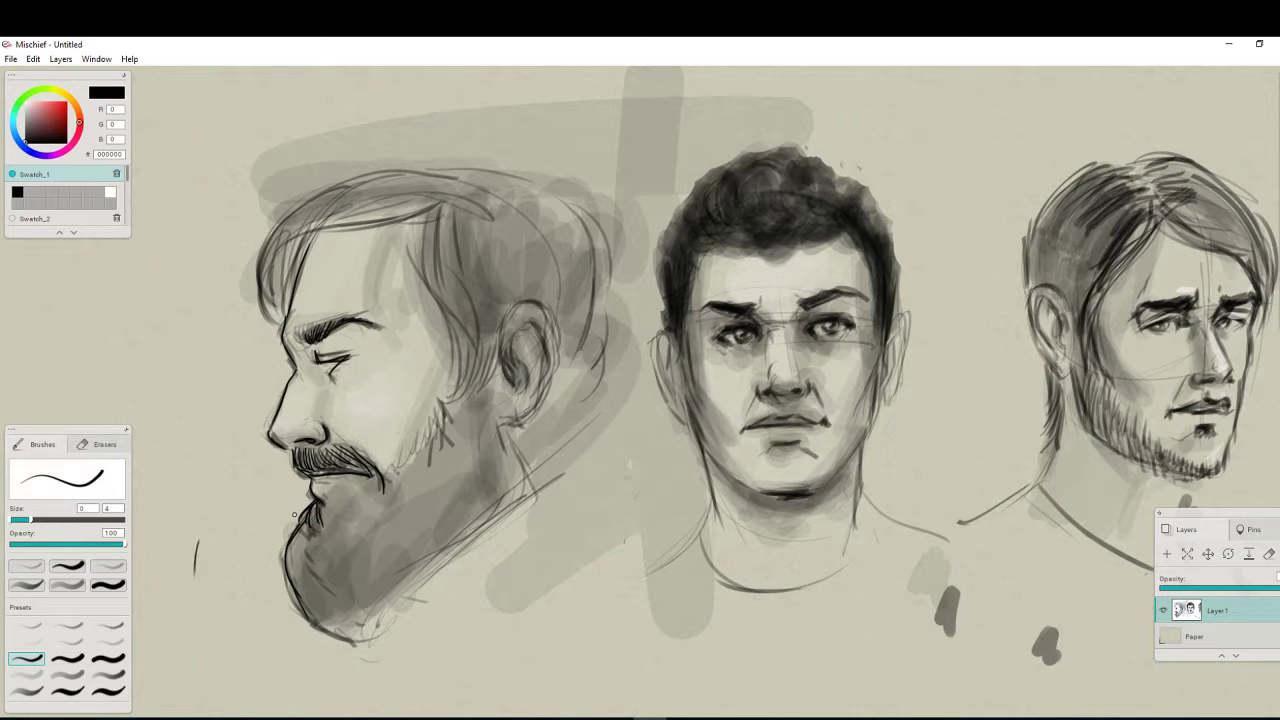
pyautogui.moveTo(445, 203)
pyautogui.mouseDown()
pyautogui.moveTo(270, 253)
pyautogui.moveTo(311, 244)
pyautogui.moveTo(278, 253)
pyautogui.moveTo(297, 273)
pyautogui.moveTo(300, 240)
pyautogui.moveTo(272, 316)
pyautogui.mouseUp()
pyautogui.moveTo(314, 238); pyautogui.dragTo(278, 318)
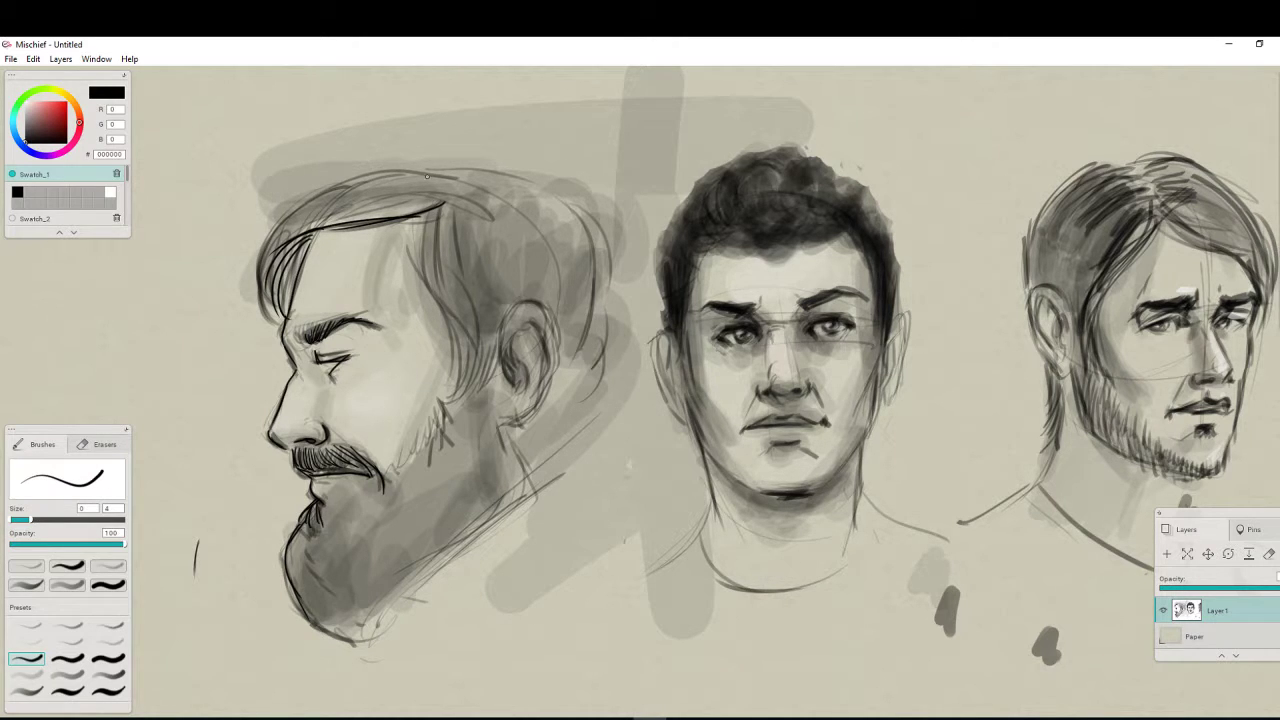
pyautogui.moveTo(424, 187)
pyautogui.mouseDown()
pyautogui.moveTo(258, 252)
pyautogui.moveTo(272, 238)
pyautogui.moveTo(254, 312)
pyautogui.mouseUp()
pyautogui.moveTo(416, 232)
pyautogui.mouseDown()
pyautogui.moveTo(458, 331)
pyautogui.moveTo(426, 206)
pyautogui.moveTo(448, 350)
pyautogui.mouseUp()
# Fill the bearded profile's sideburn, fringe and side hair with solid black using the size 4–7, full-opacity brush
pyautogui.click(67, 691)
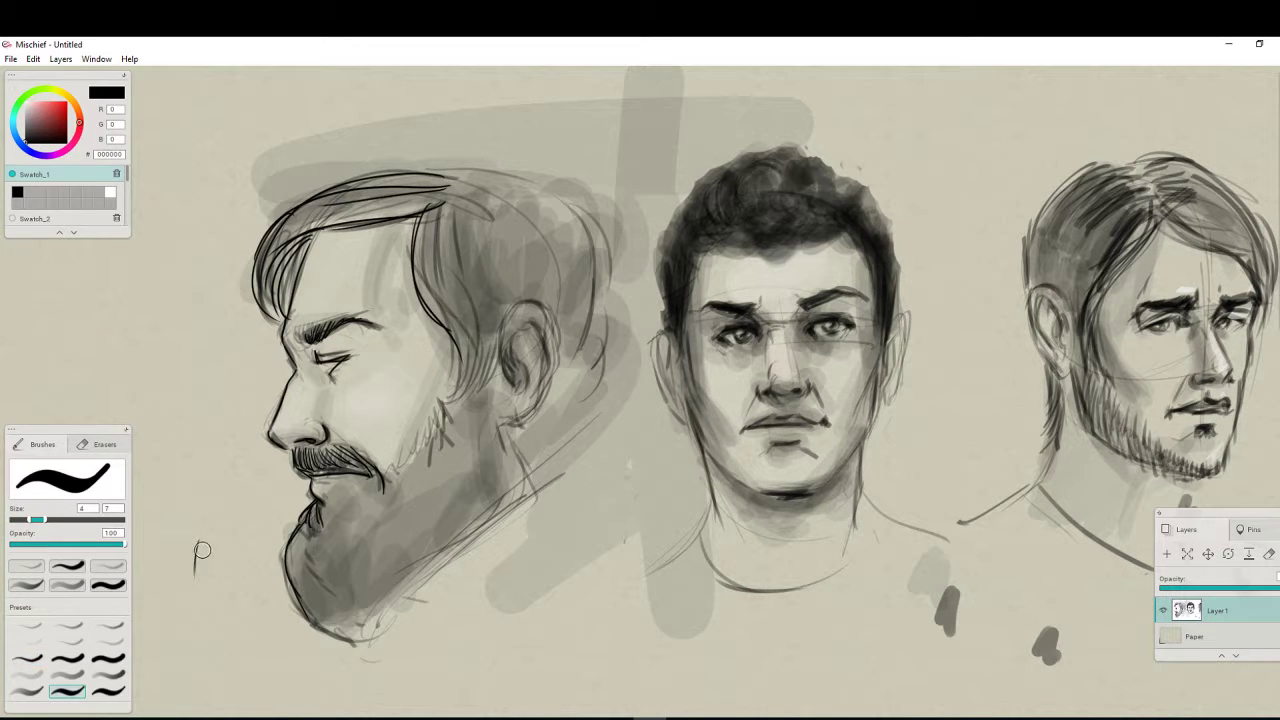
pyautogui.moveTo(199, 548); pyautogui.dragTo(218, 594)
pyautogui.moveTo(421, 229)
pyautogui.mouseDown()
pyautogui.moveTo(468, 326)
pyautogui.moveTo(459, 389)
pyautogui.moveTo(480, 314)
pyautogui.moveTo(482, 378)
pyautogui.moveTo(513, 292)
pyautogui.mouseUp()
pyautogui.moveTo(486, 360); pyautogui.dragTo(521, 288)
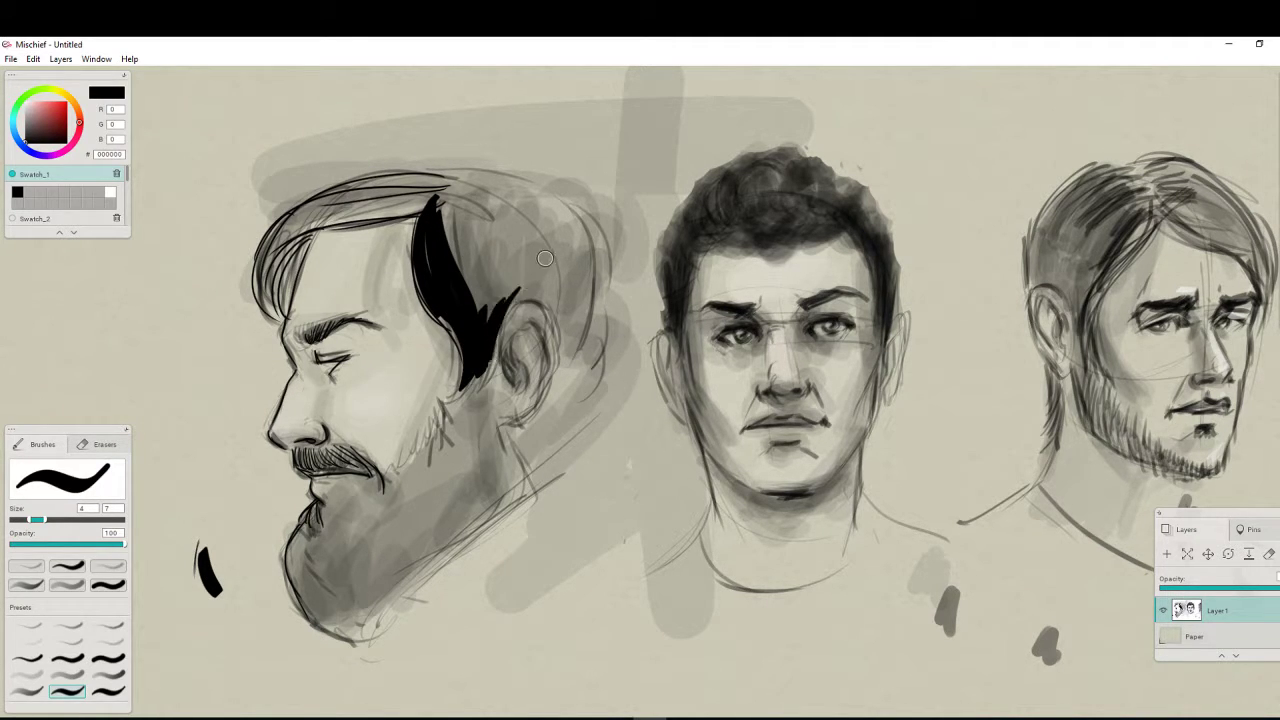
pyautogui.moveTo(440, 222)
pyautogui.mouseDown()
pyautogui.moveTo(444, 284)
pyautogui.moveTo(470, 305)
pyautogui.mouseUp()
pyautogui.moveTo(432, 198)
pyautogui.mouseDown()
pyautogui.moveTo(301, 211)
pyautogui.moveTo(318, 216)
pyautogui.moveTo(262, 282)
pyautogui.moveTo(279, 308)
pyautogui.moveTo(307, 221)
pyautogui.moveTo(293, 290)
pyautogui.moveTo(360, 192)
pyautogui.mouseUp()
pyautogui.moveTo(571, 211)
pyautogui.mouseDown()
pyautogui.moveTo(603, 343)
pyautogui.moveTo(581, 220)
pyautogui.moveTo(587, 326)
pyautogui.moveTo(573, 245)
pyautogui.moveTo(573, 323)
pyautogui.moveTo(555, 218)
pyautogui.moveTo(542, 293)
pyautogui.moveTo(517, 225)
pyautogui.moveTo(484, 271)
pyautogui.moveTo(472, 260)
pyautogui.moveTo(483, 300)
pyautogui.mouseUp()
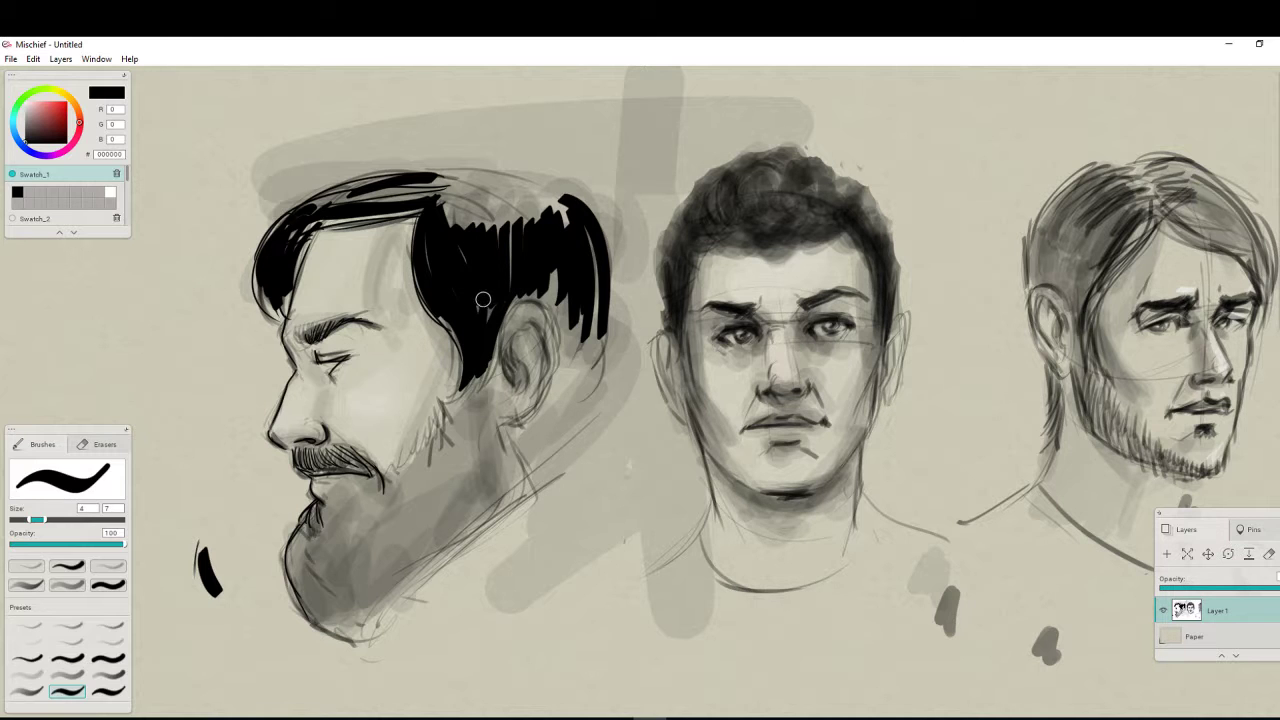
# Test the size 18–25 brush beside the head, and fill the crown and upper cheek beard black with the size 4–7 brush
pyautogui.click(108, 690)
pyautogui.moveTo(214, 618); pyautogui.dragTo(178, 682)
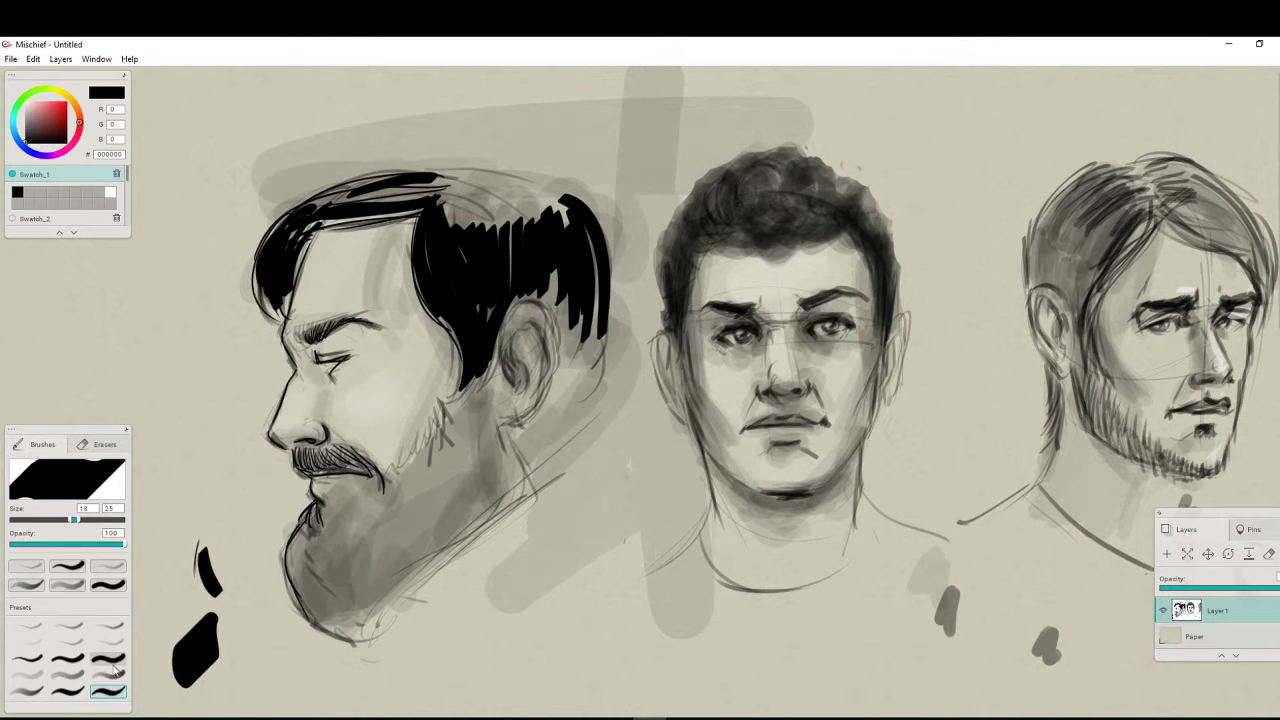
pyautogui.click(67, 690)
pyautogui.moveTo(438, 198)
pyautogui.mouseDown()
pyautogui.moveTo(584, 236)
pyautogui.moveTo(486, 179)
pyautogui.moveTo(593, 240)
pyautogui.moveTo(564, 196)
pyautogui.moveTo(611, 341)
pyautogui.moveTo(585, 337)
pyautogui.moveTo(471, 403)
pyautogui.moveTo(459, 389)
pyautogui.moveTo(419, 468)
pyautogui.mouseUp()
# Ink fine hairs along the beard's cheek and chin edges, and fill the moustache and chin beard with solid black
pyautogui.click(27, 659)
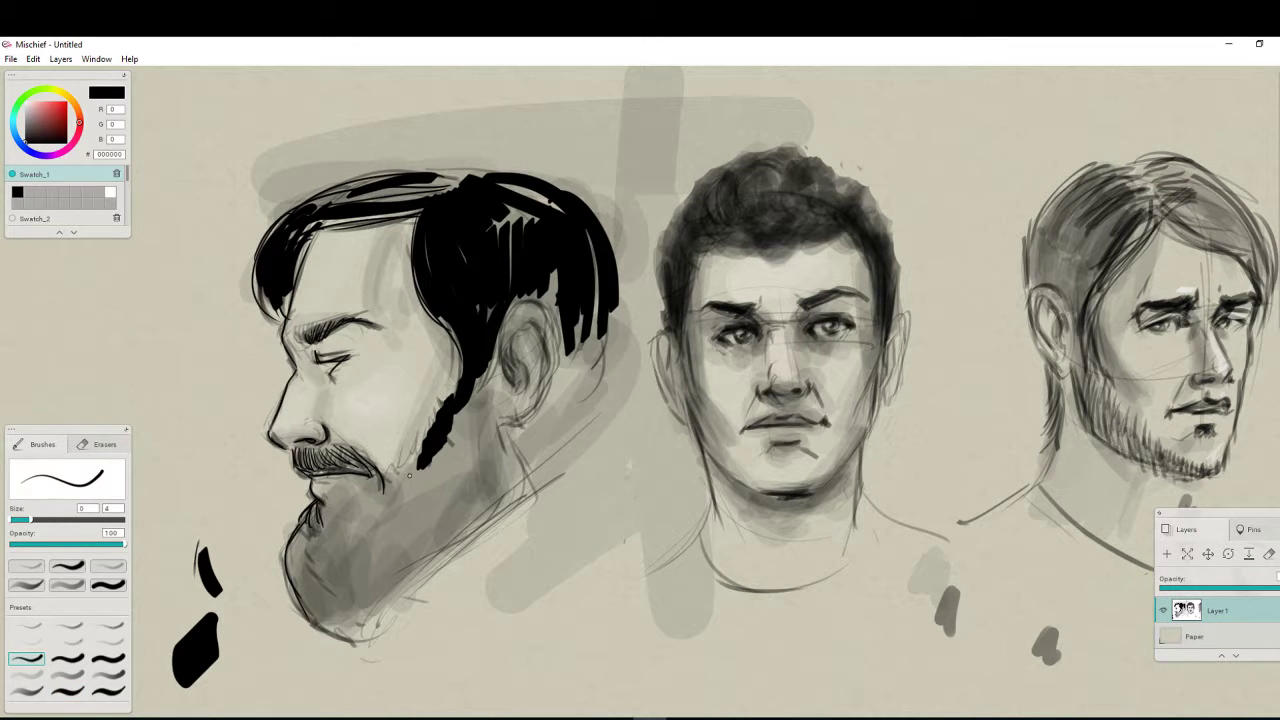
pyautogui.moveTo(313, 505); pyautogui.dragTo(292, 604)
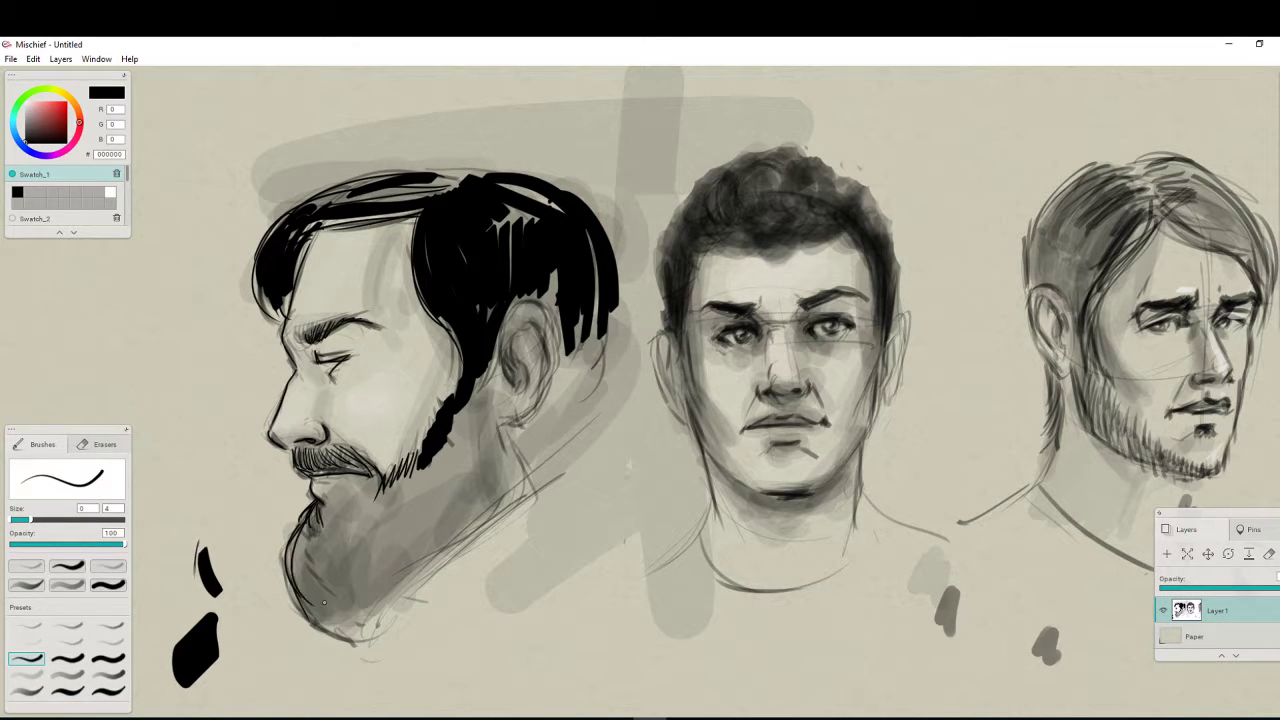
pyautogui.click(67, 691)
pyautogui.moveTo(318, 514)
pyautogui.mouseDown()
pyautogui.moveTo(325, 612)
pyautogui.moveTo(331, 600)
pyautogui.mouseUp()
pyautogui.moveTo(328, 510)
pyautogui.mouseDown()
pyautogui.moveTo(348, 602)
pyautogui.moveTo(352, 540)
pyautogui.mouseUp()
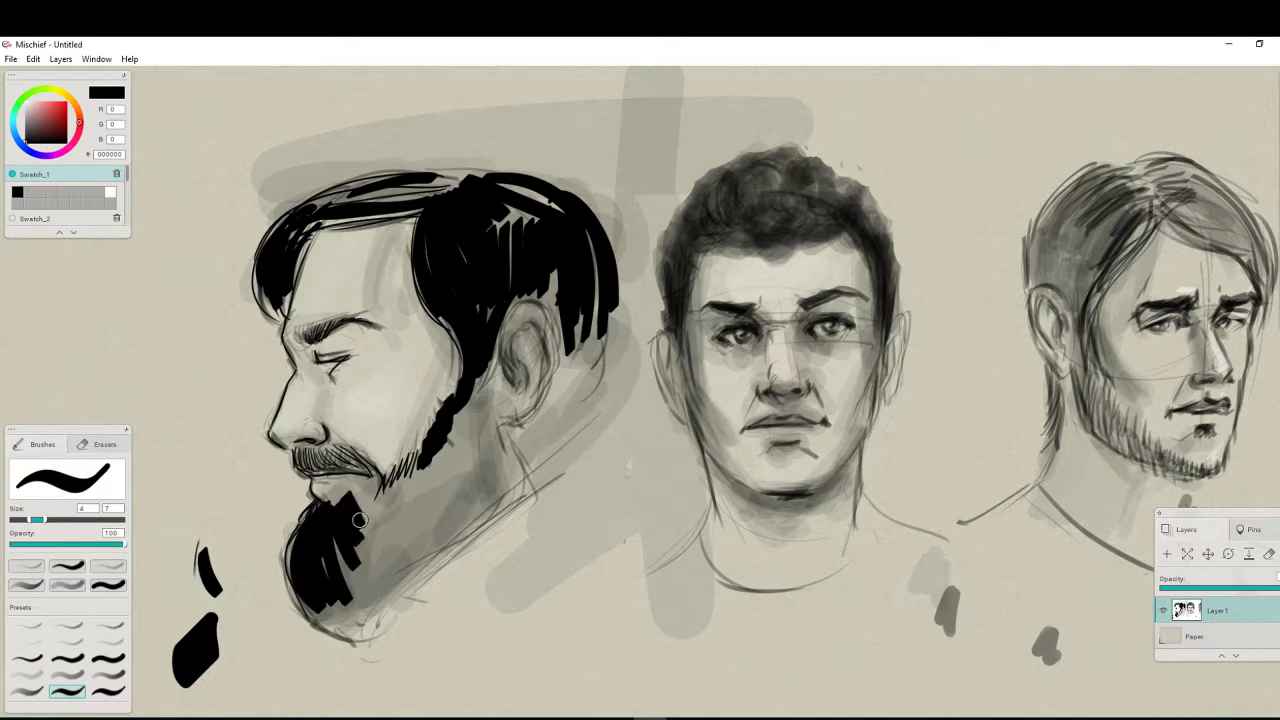
pyautogui.moveTo(372, 488); pyautogui.dragTo(362, 526)
pyautogui.moveTo(311, 456)
pyautogui.mouseDown()
pyautogui.moveTo(378, 468)
pyautogui.moveTo(408, 500)
pyautogui.moveTo(410, 482)
pyautogui.moveTo(432, 494)
pyautogui.mouseUp()
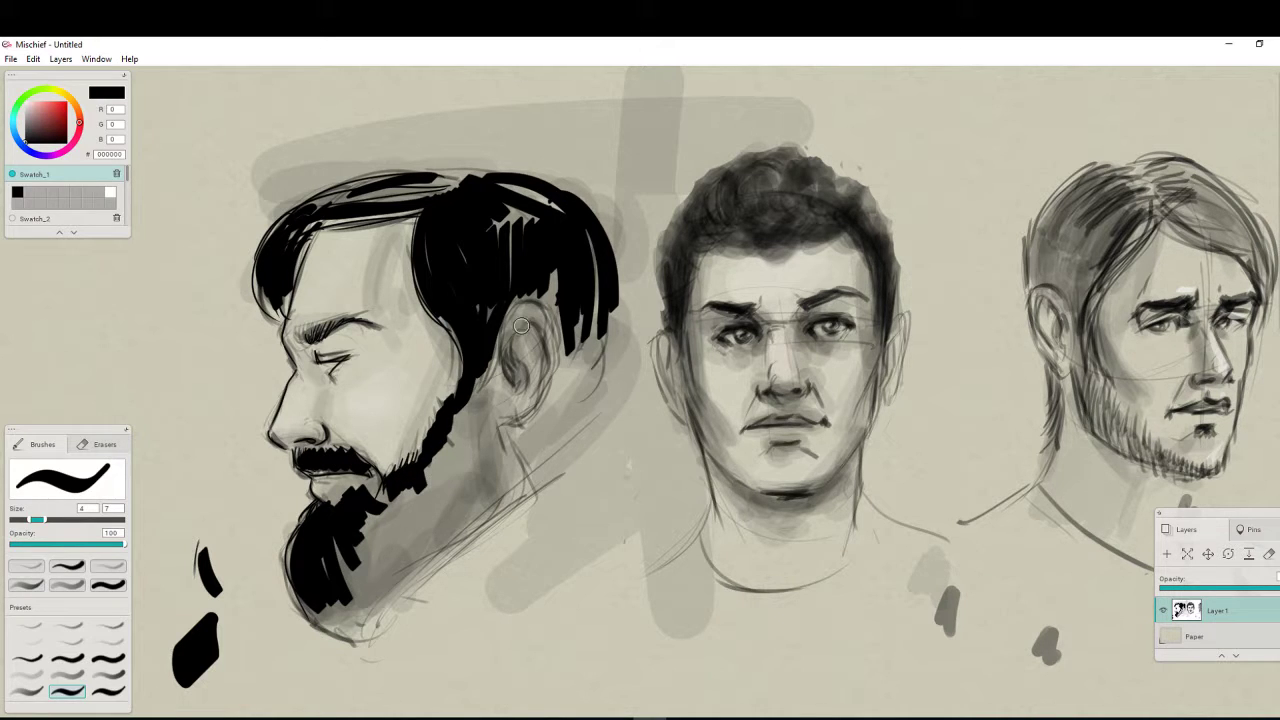
# Extend the solid black across the bearded profile's jaw and lower beard, and fill the hair behind the ear
pyautogui.moveTo(484, 384)
pyautogui.mouseDown()
pyautogui.moveTo(506, 450)
pyautogui.moveTo(505, 514)
pyautogui.moveTo(495, 482)
pyautogui.moveTo(478, 504)
pyautogui.mouseUp()
pyautogui.moveTo(456, 458)
pyautogui.mouseDown()
pyautogui.moveTo(462, 470)
pyautogui.moveTo(419, 479)
pyautogui.moveTo(384, 550)
pyautogui.moveTo(360, 565)
pyautogui.moveTo(337, 554)
pyautogui.moveTo(316, 608)
pyautogui.mouseUp()
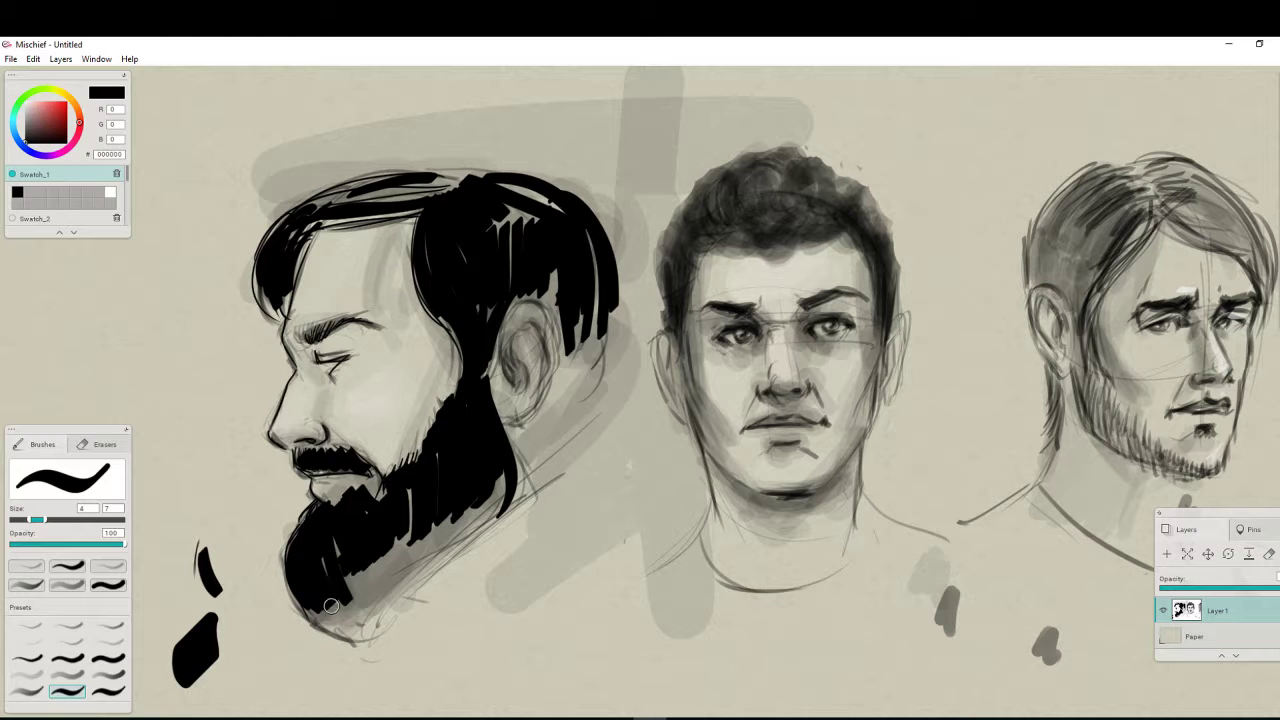
pyautogui.moveTo(357, 571)
pyautogui.mouseDown()
pyautogui.moveTo(318, 610)
pyautogui.moveTo(350, 638)
pyautogui.moveTo(455, 518)
pyautogui.mouseUp()
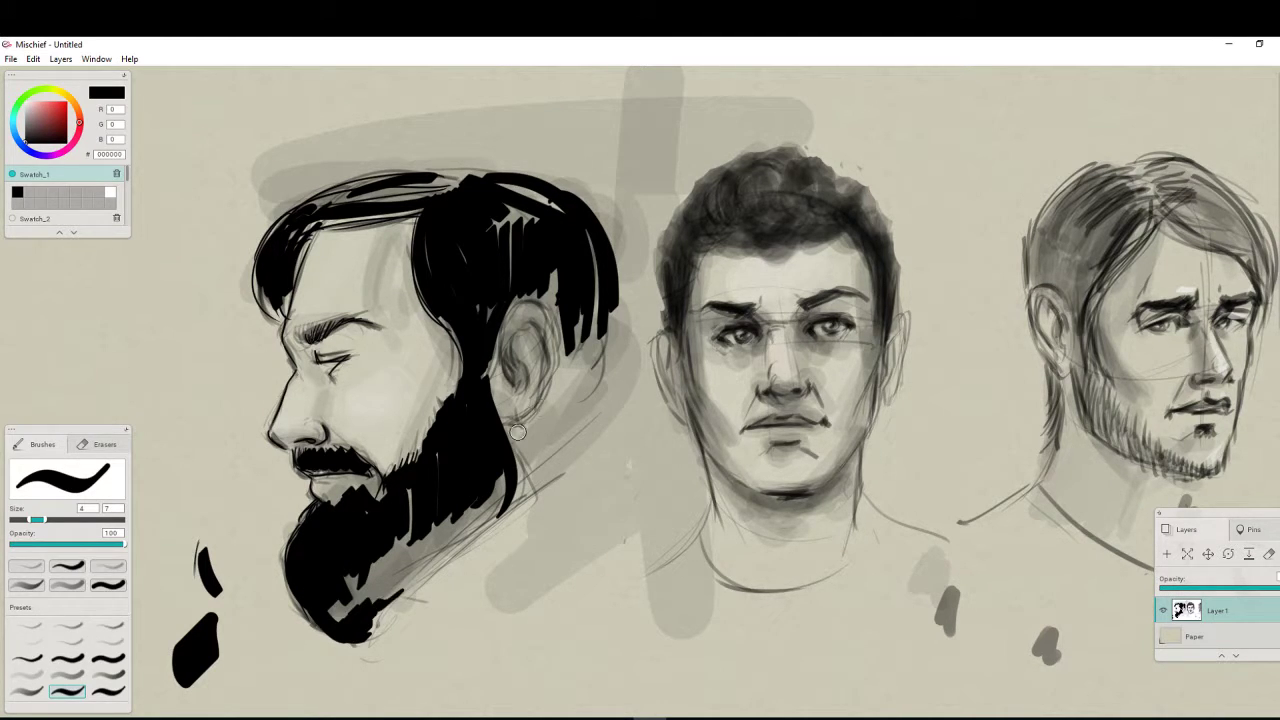
pyautogui.moveTo(540, 290); pyautogui.dragTo(592, 376)
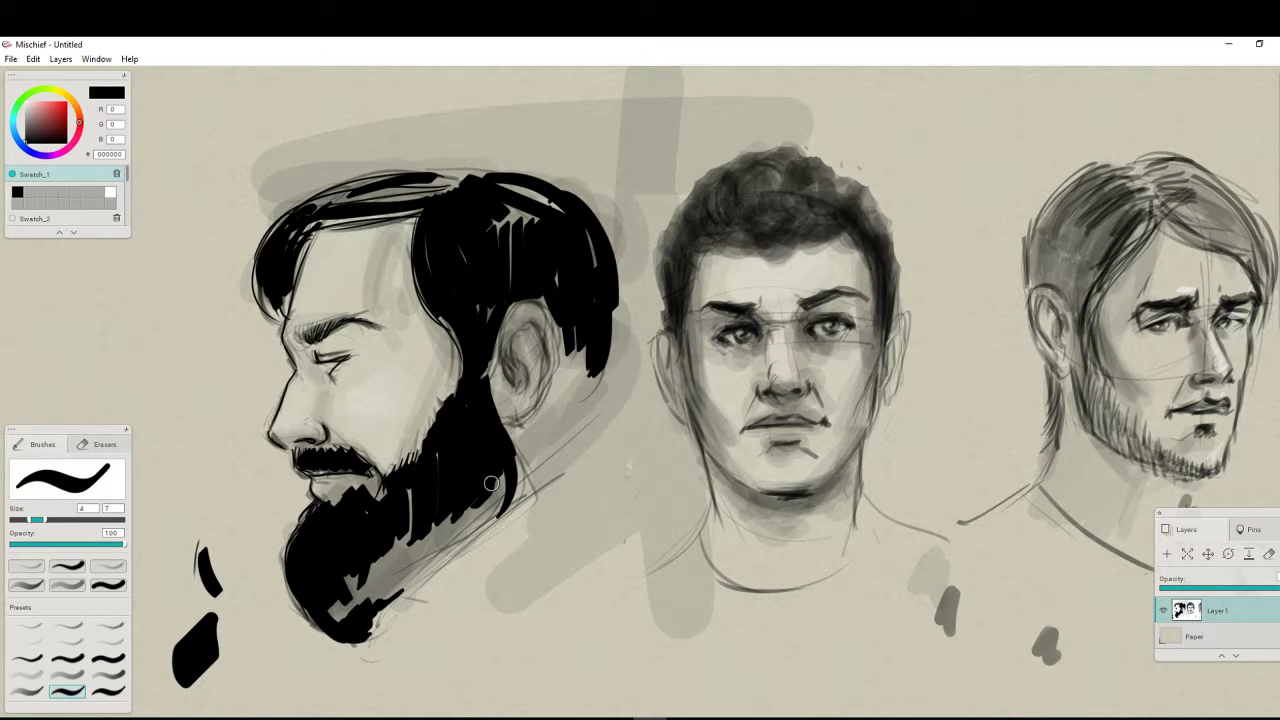
# Fill the remaining gaps in the bearded profile portrait's beard with solid black
pyautogui.moveTo(398, 533)
pyautogui.mouseDown()
pyautogui.moveTo(382, 518)
pyautogui.moveTo(346, 557)
pyautogui.mouseUp()
pyautogui.moveTo(502, 464)
pyautogui.mouseDown()
pyautogui.moveTo(482, 515)
pyautogui.moveTo(415, 580)
pyautogui.moveTo(306, 540)
pyautogui.moveTo(297, 563)
pyautogui.moveTo(320, 594)
pyautogui.moveTo(361, 605)
pyautogui.moveTo(420, 540)
pyautogui.moveTo(395, 572)
pyautogui.mouseUp()
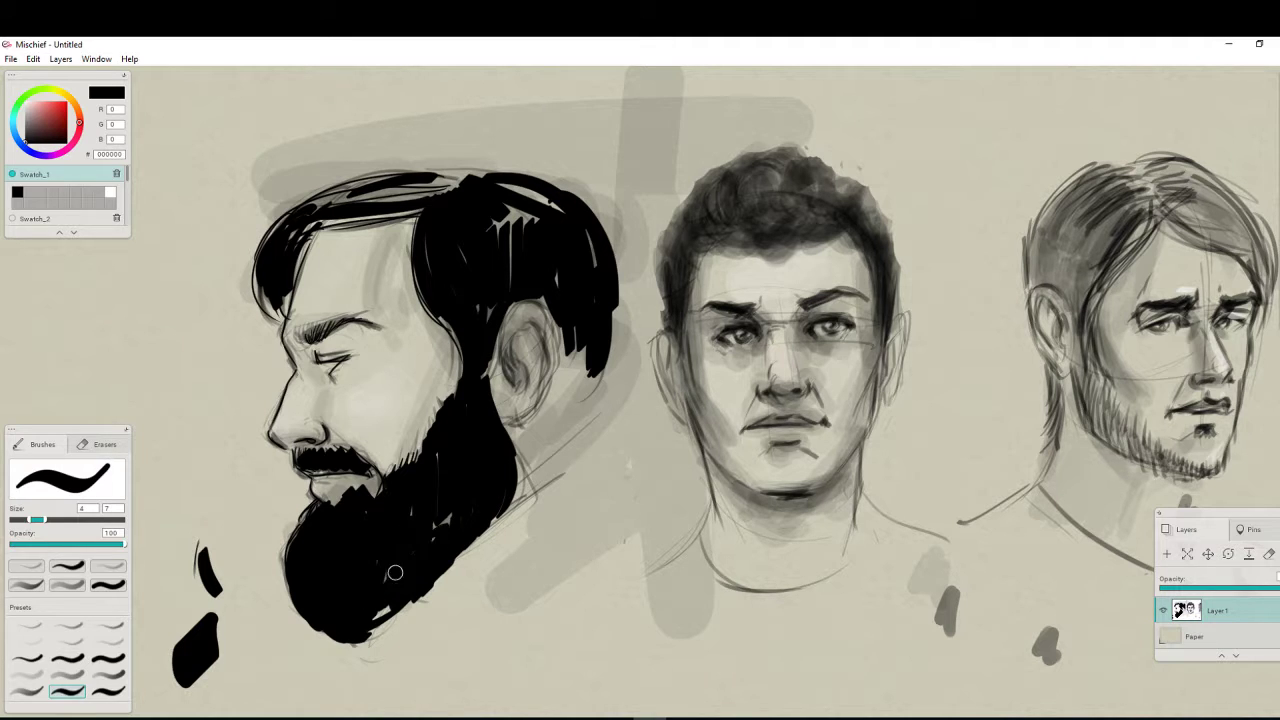
pyautogui.moveTo(368, 617); pyautogui.dragTo(471, 495)
# Refine the outer edge of the beard, the lower lip area and the moustache with thin black strokes from the 0–4 brush
pyautogui.click(26, 658)
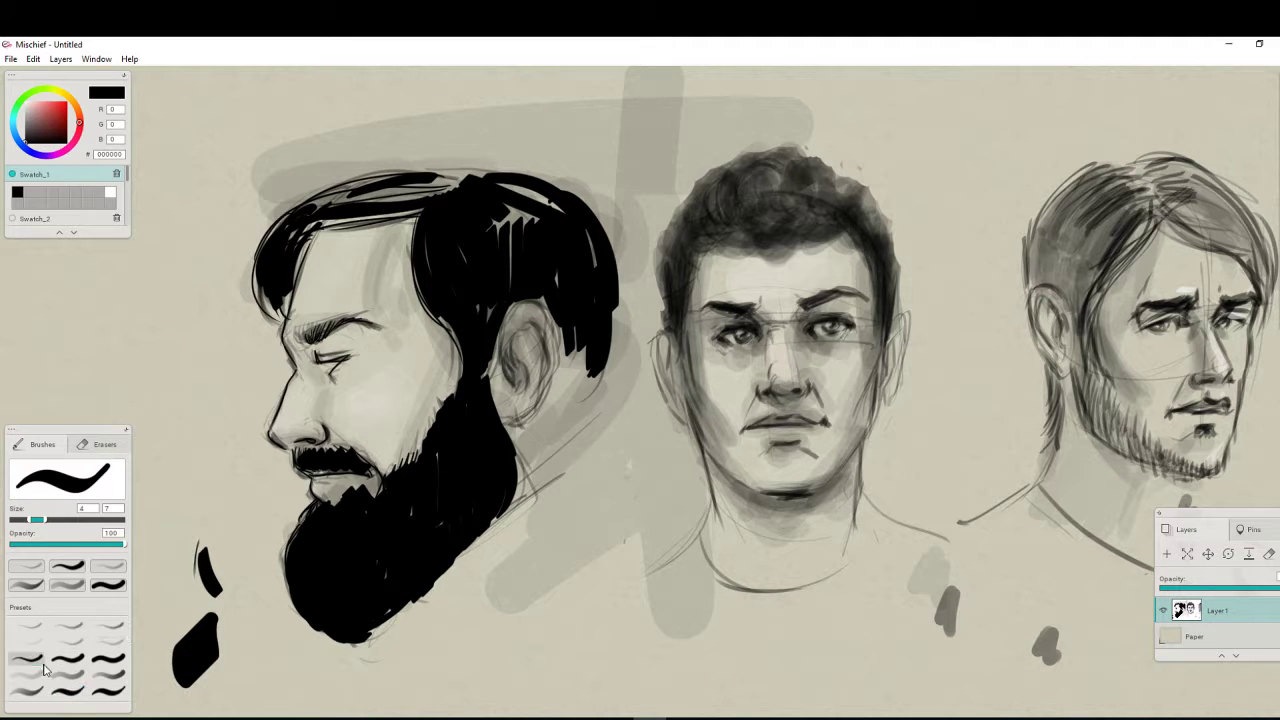
pyautogui.moveTo(285, 546)
pyautogui.mouseDown()
pyautogui.moveTo(302, 598)
pyautogui.moveTo(289, 563)
pyautogui.moveTo(390, 564)
pyautogui.moveTo(376, 594)
pyautogui.moveTo(306, 521)
pyautogui.moveTo(291, 603)
pyautogui.moveTo(291, 541)
pyautogui.moveTo(330, 640)
pyautogui.mouseUp()
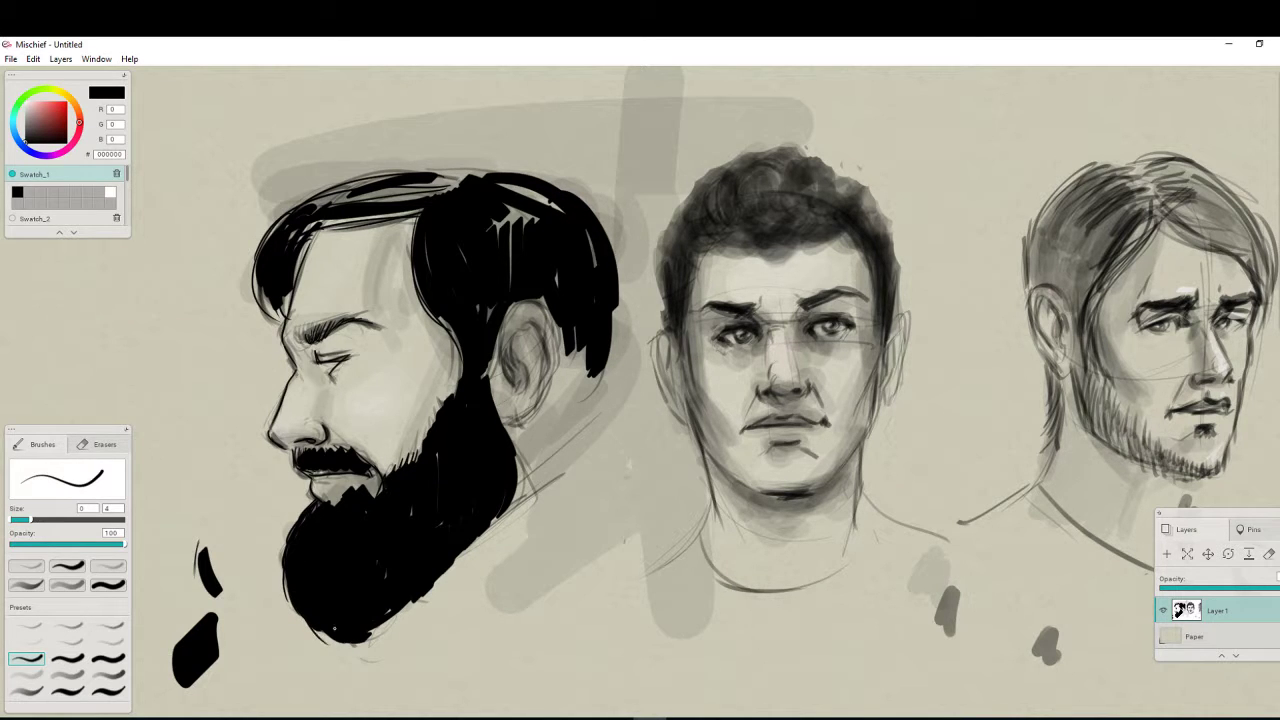
pyautogui.moveTo(325, 505)
pyautogui.mouseDown()
pyautogui.moveTo(338, 489)
pyautogui.moveTo(384, 485)
pyautogui.mouseUp()
pyautogui.moveTo(296, 468)
pyautogui.mouseDown()
pyautogui.moveTo(303, 447)
pyautogui.moveTo(382, 490)
pyautogui.mouseUp()
# Darken the top hair and fringe of the bearded portrait with thin black strands running down to the brow
pyautogui.moveTo(452, 183)
pyautogui.mouseDown()
pyautogui.moveTo(370, 202)
pyautogui.moveTo(386, 200)
pyautogui.mouseUp()
pyautogui.moveTo(452, 184)
pyautogui.mouseDown()
pyautogui.moveTo(291, 203)
pyautogui.moveTo(458, 180)
pyautogui.moveTo(333, 199)
pyautogui.moveTo(256, 278)
pyautogui.mouseUp()
pyautogui.moveTo(276, 230)
pyautogui.mouseDown()
pyautogui.moveTo(266, 316)
pyautogui.moveTo(278, 317)
pyautogui.mouseUp()
pyautogui.moveTo(264, 288); pyautogui.dragTo(283, 322)
pyautogui.moveTo(304, 246)
pyautogui.mouseDown()
pyautogui.moveTo(285, 306)
pyautogui.moveTo(294, 283)
pyautogui.mouseUp()
pyautogui.moveTo(312, 234)
pyautogui.mouseDown()
pyautogui.moveTo(289, 299)
pyautogui.moveTo(295, 269)
pyautogui.mouseUp()
pyautogui.moveTo(358, 193)
pyautogui.mouseDown()
pyautogui.moveTo(317, 207)
pyautogui.moveTo(478, 166)
pyautogui.moveTo(341, 188)
pyautogui.mouseUp()
# Fill the gaps in the top and side hair with black using the thicker 4–7 brush
pyautogui.click(67, 690)
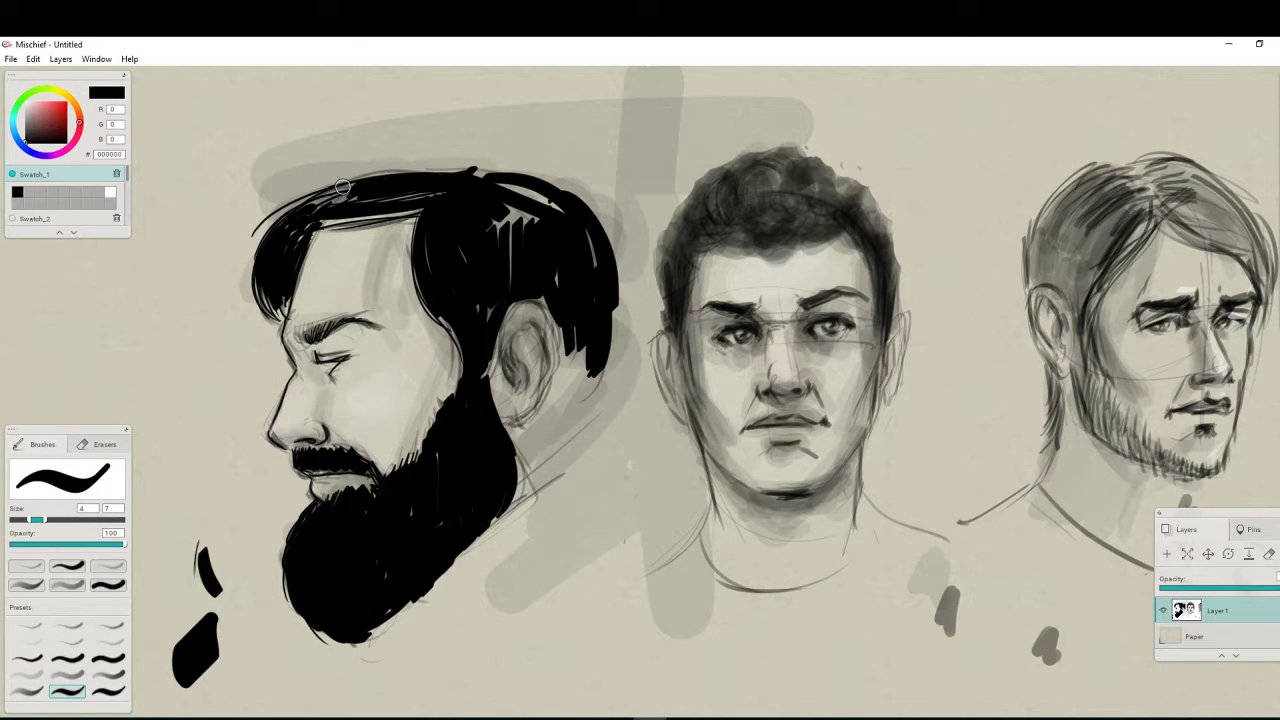
pyautogui.moveTo(460, 176); pyautogui.dragTo(256, 237)
pyautogui.moveTo(390, 188); pyautogui.dragTo(254, 254)
pyautogui.moveTo(478, 186)
pyautogui.mouseDown()
pyautogui.moveTo(517, 193)
pyautogui.moveTo(572, 265)
pyautogui.moveTo(553, 211)
pyautogui.moveTo(501, 220)
pyautogui.moveTo(511, 264)
pyautogui.mouseUp()
pyautogui.moveTo(519, 212); pyautogui.dragTo(525, 244)
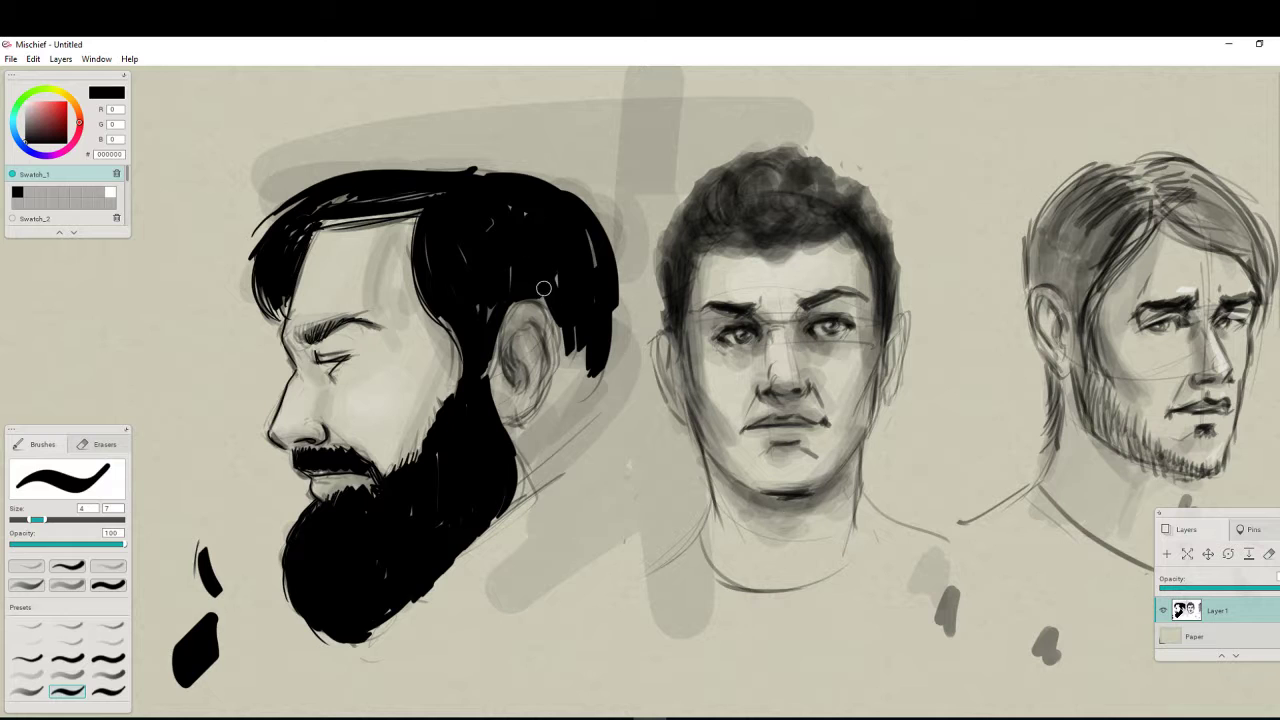
# Extend the hair behind the ear down toward the neck with thick black strokes
pyautogui.moveTo(562, 321)
pyautogui.mouseDown()
pyautogui.moveTo(572, 360)
pyautogui.moveTo(559, 387)
pyautogui.mouseUp()
pyautogui.moveTo(577, 349); pyautogui.dragTo(571, 401)
pyautogui.moveTo(590, 370); pyautogui.dragTo(584, 411)
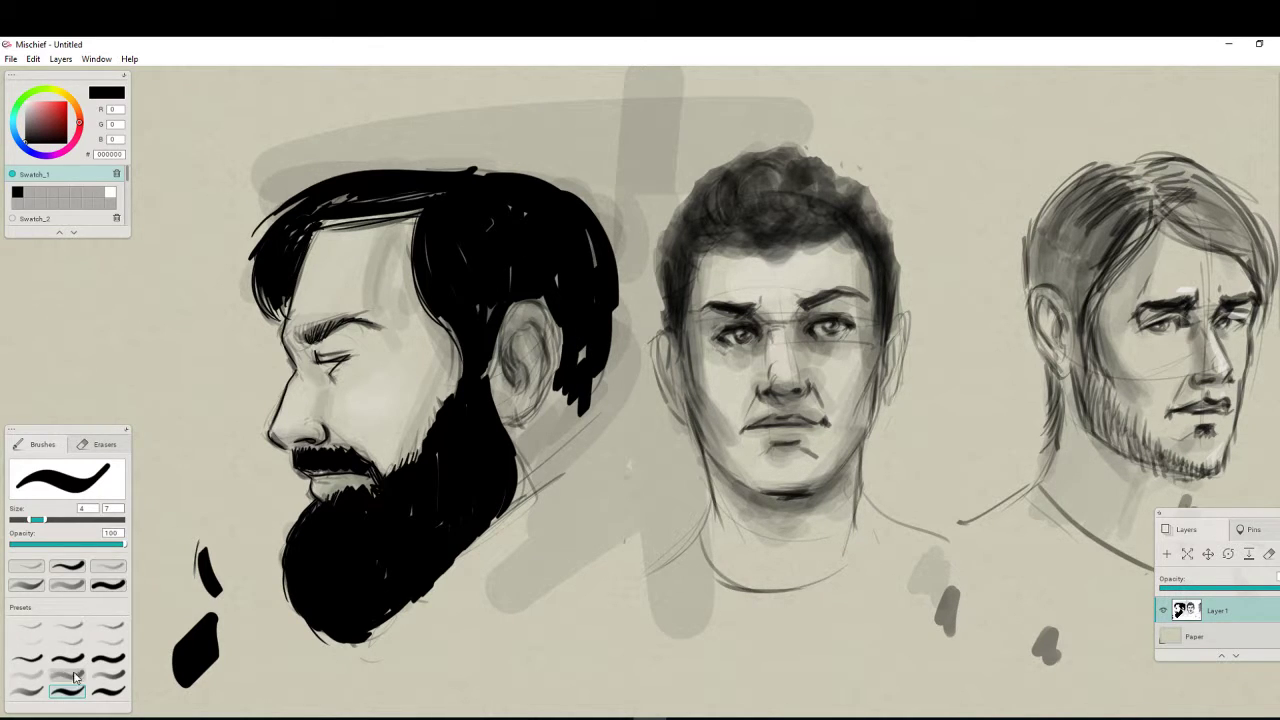
# Add thin black strands along the swept-over hair and the front edge of the fringe with the 0–4 brush
pyautogui.click(27, 658)
pyautogui.moveTo(440, 192); pyautogui.dragTo(252, 244)
pyautogui.click(27, 656)
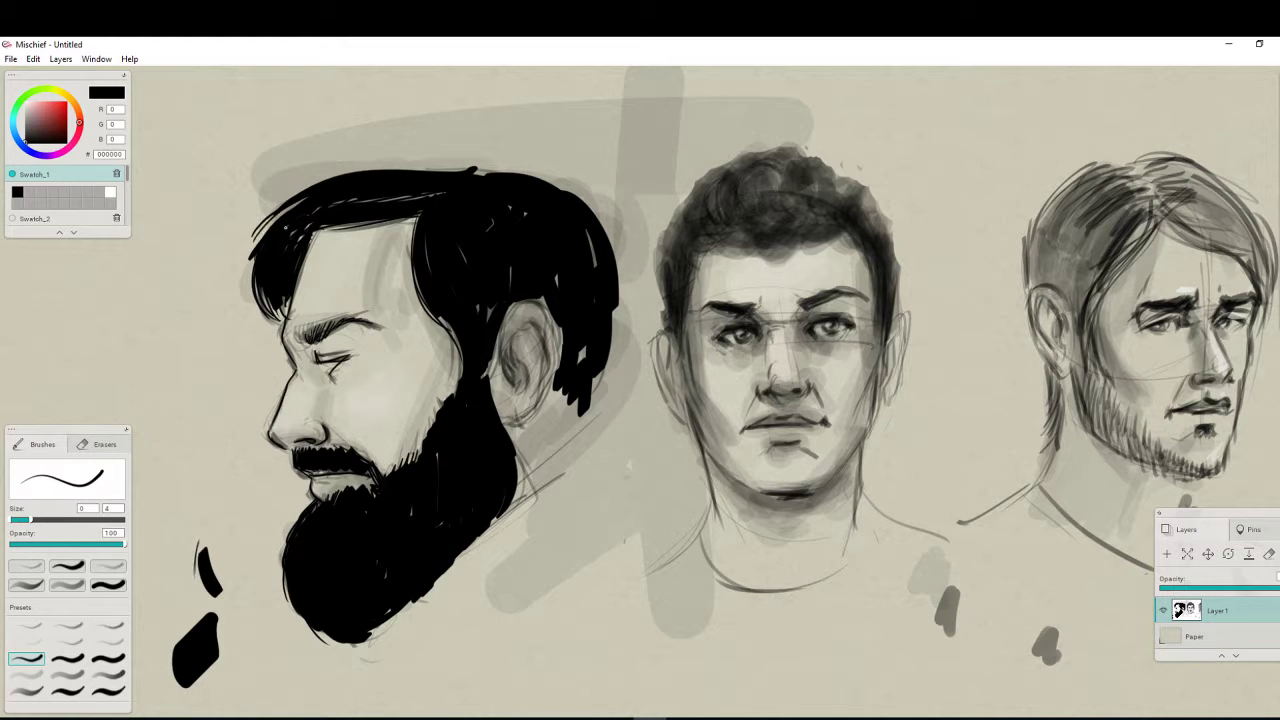
pyautogui.moveTo(294, 204)
pyautogui.mouseDown()
pyautogui.moveTo(246, 266)
pyautogui.moveTo(252, 306)
pyautogui.mouseUp()
# Draw thin white vertical highlight strands across the black hair above the ear, from the temple to the back
pyautogui.click(25, 101)
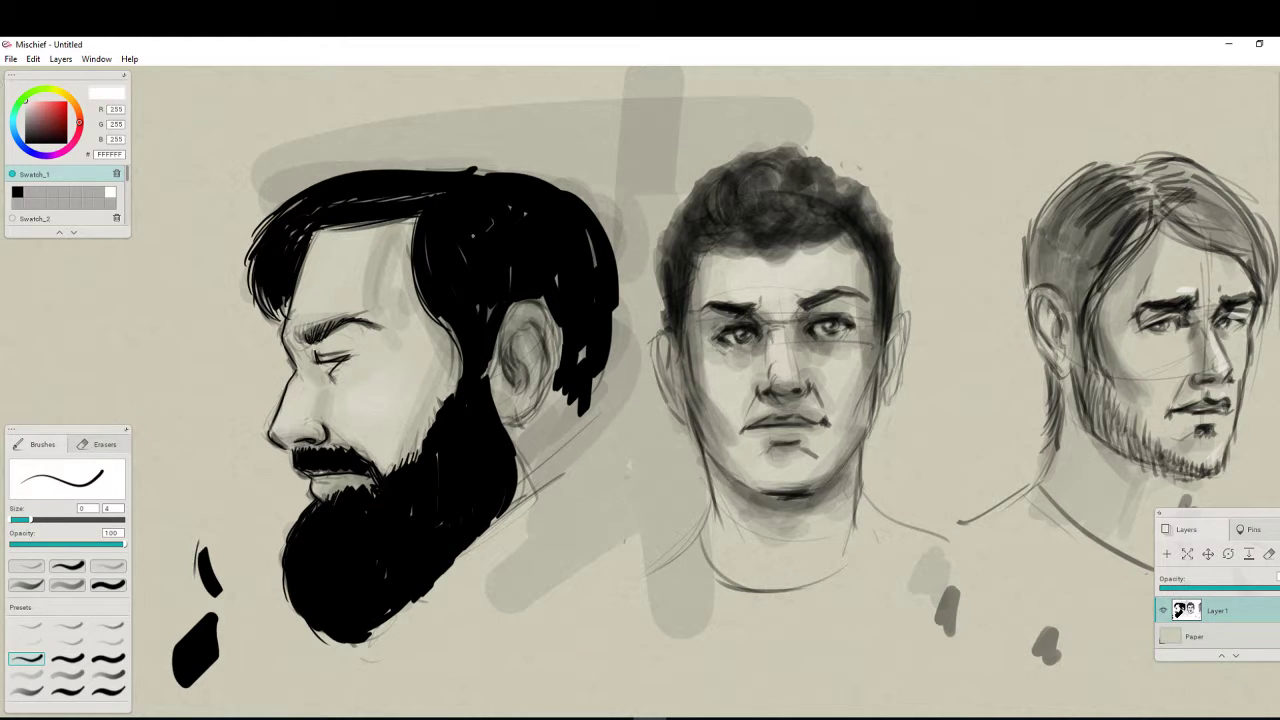
pyautogui.moveTo(442, 232)
pyautogui.mouseDown()
pyautogui.moveTo(457, 312)
pyautogui.moveTo(461, 295)
pyautogui.mouseUp()
pyautogui.moveTo(458, 236); pyautogui.dragTo(474, 306)
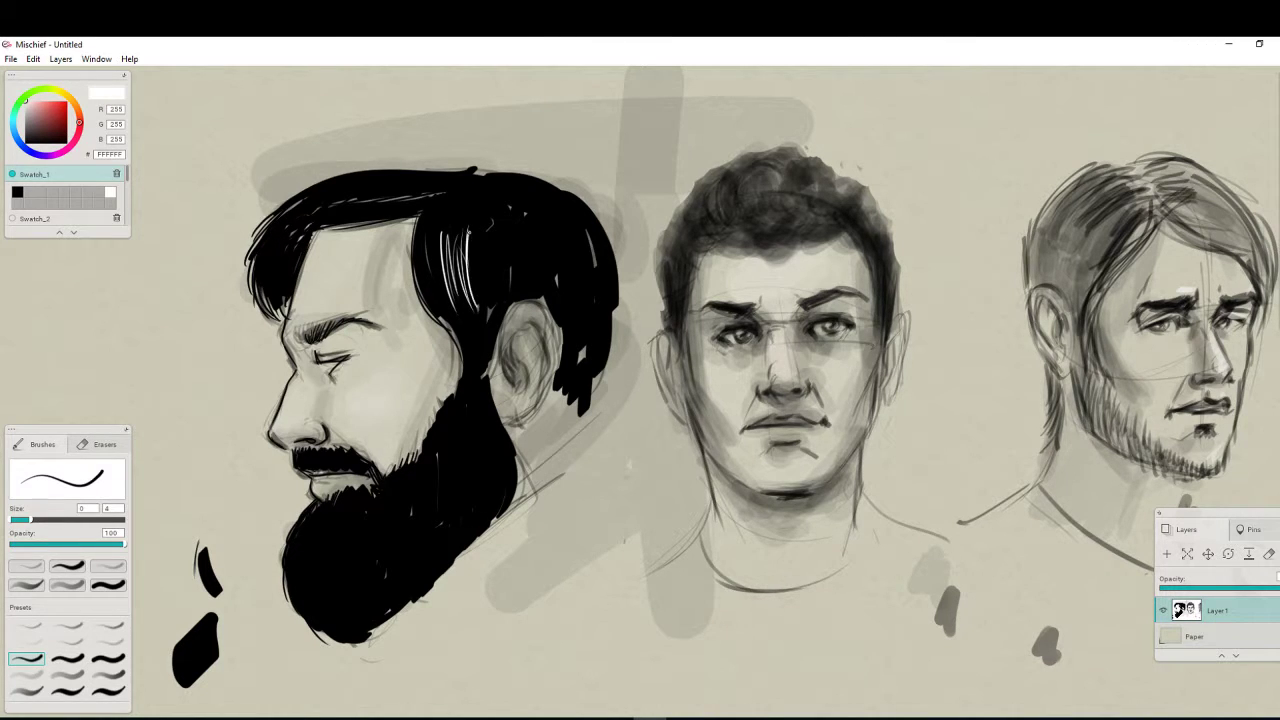
pyautogui.moveTo(478, 212)
pyautogui.mouseDown()
pyautogui.moveTo(486, 292)
pyautogui.moveTo(500, 300)
pyautogui.mouseUp()
pyautogui.moveTo(500, 240); pyautogui.dragTo(506, 276)
pyautogui.moveTo(504, 246); pyautogui.dragTo(510, 280)
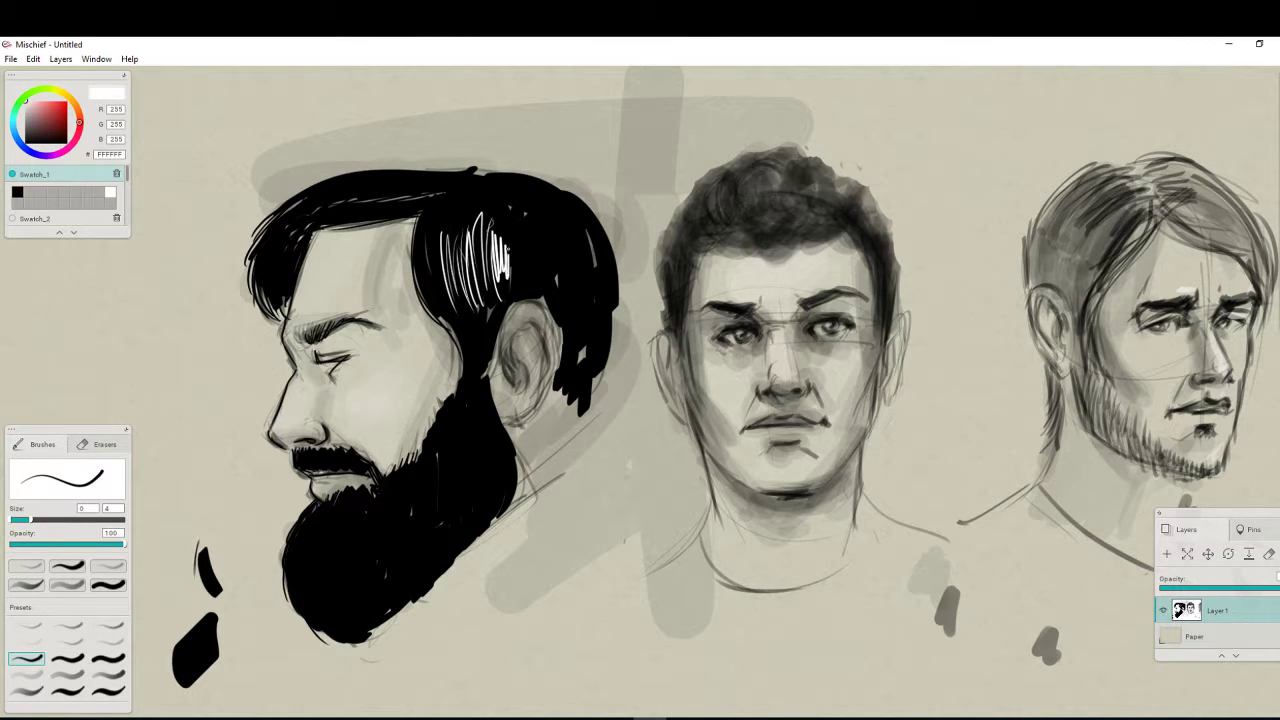
pyautogui.moveTo(508, 210); pyautogui.dragTo(514, 288)
pyautogui.moveTo(512, 222); pyautogui.dragTo(518, 294)
pyautogui.moveTo(522, 236); pyautogui.dragTo(530, 296)
pyautogui.moveTo(526, 214); pyautogui.dragTo(532, 268)
pyautogui.moveTo(534, 218); pyautogui.dragTo(544, 300)
pyautogui.moveTo(550, 222); pyautogui.dragTo(564, 296)
pyautogui.moveTo(568, 210); pyautogui.dragTo(580, 310)
pyautogui.moveTo(580, 234); pyautogui.dragTo(586, 330)
# Draw thin white highlight strands on the chin and the jaw side of the black beard
pyautogui.moveTo(334, 558); pyautogui.dragTo(336, 592)
pyautogui.moveTo(340, 558); pyautogui.dragTo(351, 592)
pyautogui.moveTo(358, 562); pyautogui.dragTo(369, 596)
pyautogui.moveTo(378, 564); pyautogui.dragTo(382, 594)
pyautogui.moveTo(480, 448); pyautogui.dragTo(484, 492)
pyautogui.moveTo(472, 458); pyautogui.dragTo(468, 528)
pyautogui.moveTo(452, 490); pyautogui.dragTo(450, 548)
pyautogui.moveTo(436, 496); pyautogui.dragTo(438, 550)
pyautogui.moveTo(420, 514)
pyautogui.mouseDown()
pyautogui.moveTo(426, 568)
pyautogui.moveTo(415, 562)
pyautogui.mouseUp()
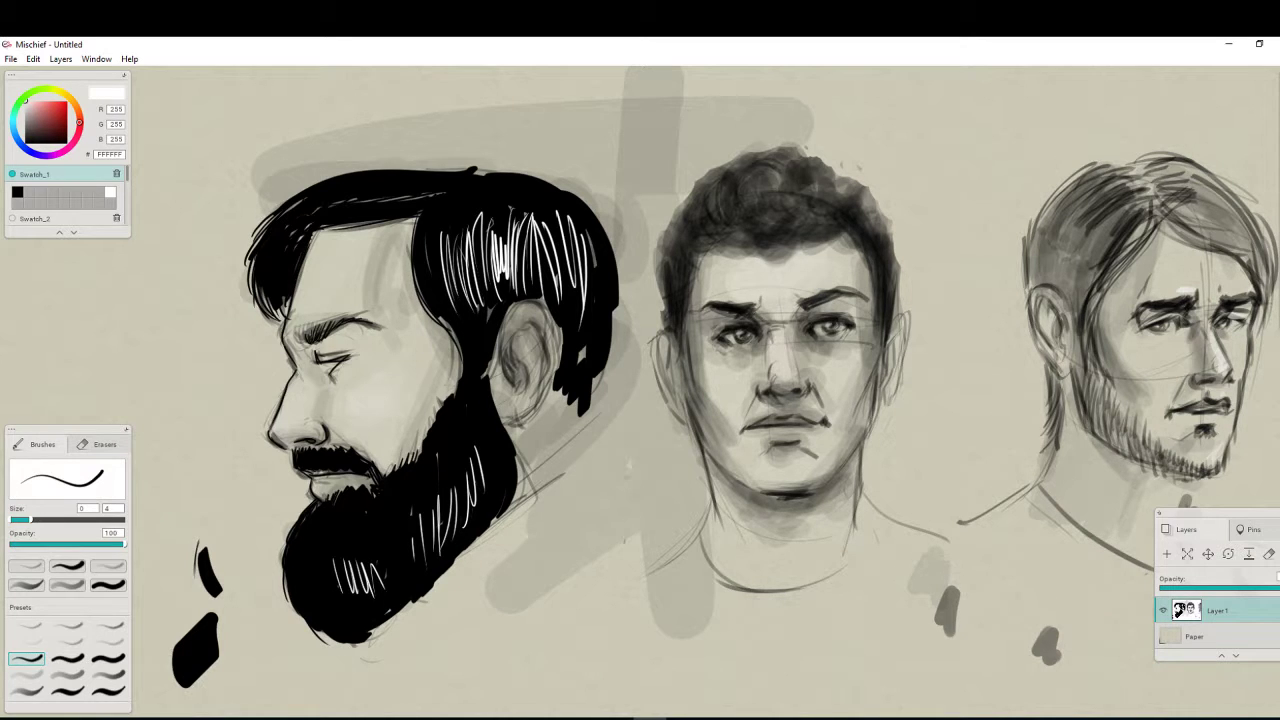
# Ink the outer contour and inner folds of the bearded portrait's ear with thin black lines
pyautogui.click(17, 192)
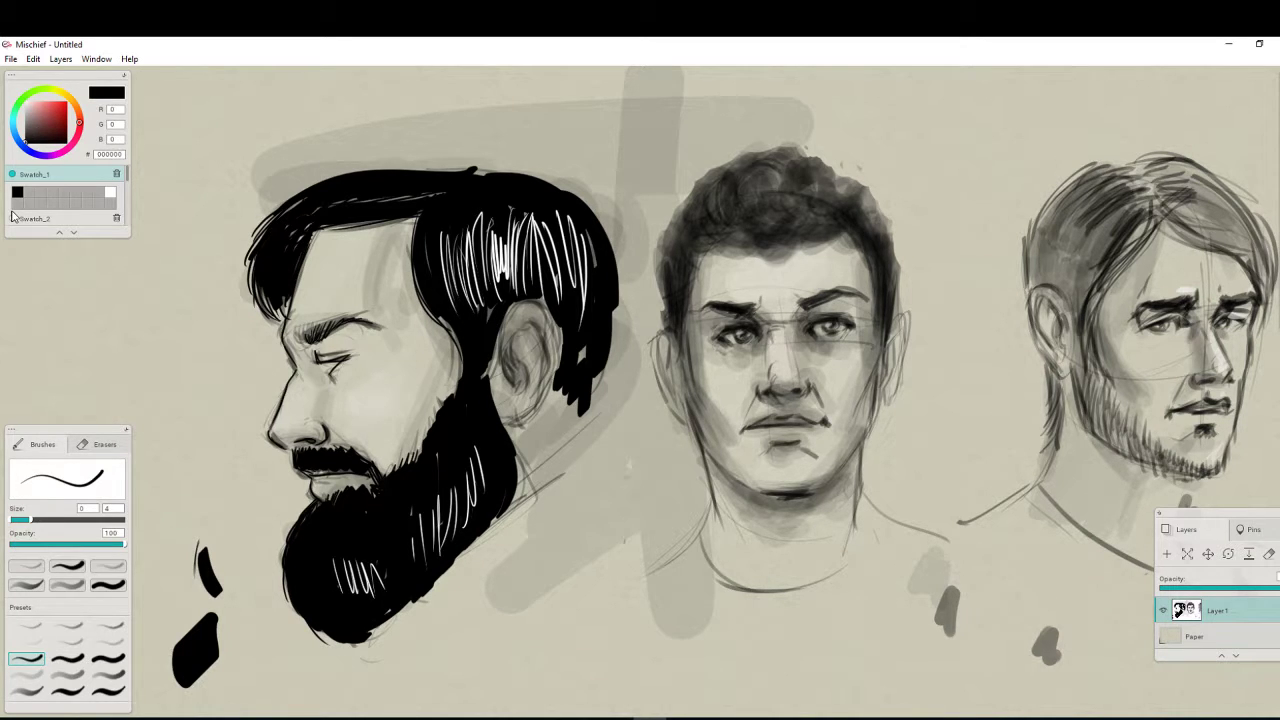
pyautogui.moveTo(513, 338)
pyautogui.mouseDown()
pyautogui.moveTo(509, 371)
pyautogui.moveTo(512, 306)
pyautogui.moveTo(539, 301)
pyautogui.moveTo(558, 340)
pyautogui.moveTo(552, 386)
pyautogui.moveTo(508, 424)
pyautogui.mouseUp()
pyautogui.moveTo(506, 356)
pyautogui.mouseDown()
pyautogui.moveTo(518, 378)
pyautogui.moveTo(530, 372)
pyautogui.moveTo(526, 400)
pyautogui.moveTo(546, 372)
pyautogui.mouseUp()
pyautogui.moveTo(520, 324)
pyautogui.mouseDown()
pyautogui.moveTo(542, 342)
pyautogui.moveTo(524, 340)
pyautogui.mouseUp()
pyautogui.moveTo(518, 322)
pyautogui.mouseDown()
pyautogui.moveTo(544, 336)
pyautogui.moveTo(504, 380)
pyautogui.moveTo(514, 388)
pyautogui.mouseUp()
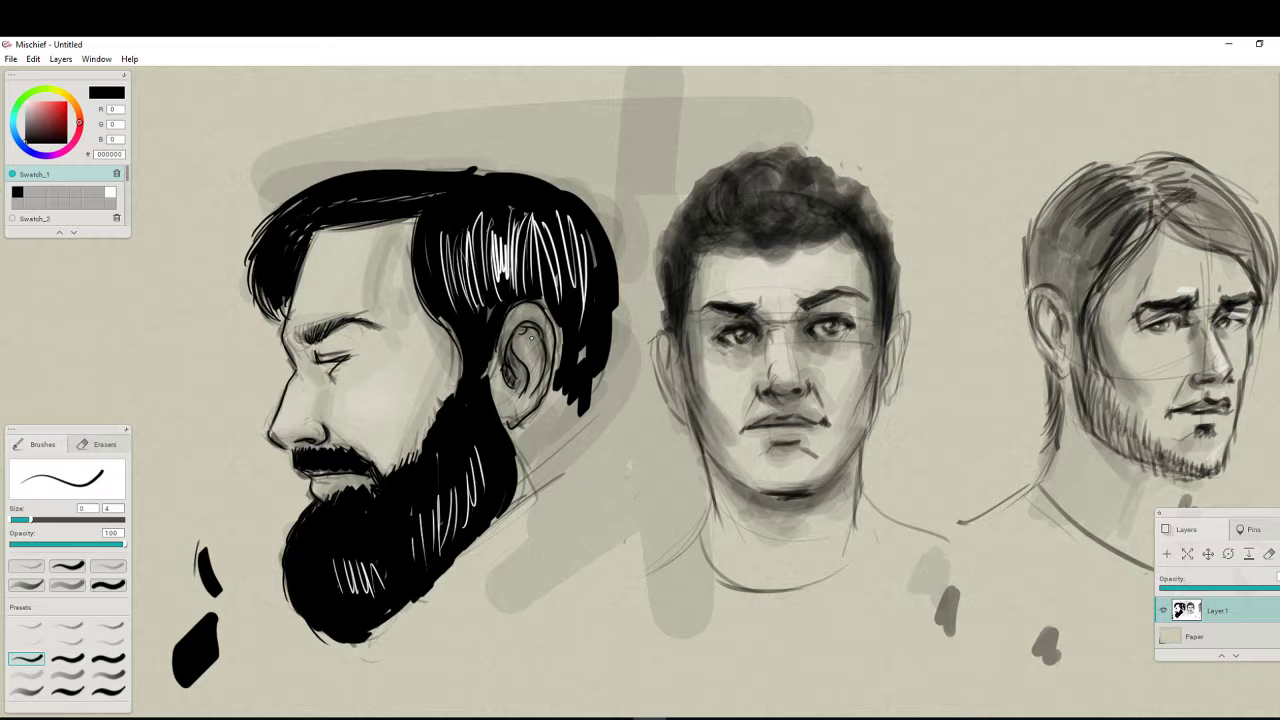
pyautogui.moveTo(534, 338); pyautogui.dragTo(540, 365)
# Ink the bearded portrait's eye, nostril area and eyebrow with thin black strokes
pyautogui.moveTo(316, 352); pyautogui.dragTo(348, 358)
pyautogui.moveTo(334, 360)
pyautogui.mouseDown()
pyautogui.moveTo(350, 368)
pyautogui.moveTo(336, 374)
pyautogui.mouseUp()
pyautogui.moveTo(333, 378); pyautogui.dragTo(314, 429)
pyautogui.moveTo(332, 327); pyautogui.dragTo(366, 321)
# Taper the nape hair with thin black strands and draw the neck and shoulder lines behind the beard
pyautogui.moveTo(568, 400); pyautogui.dragTo(557, 390)
pyautogui.moveTo(564, 332)
pyautogui.mouseDown()
pyautogui.moveTo(558, 369)
pyautogui.moveTo(584, 346)
pyautogui.moveTo(590, 418)
pyautogui.moveTo(560, 436)
pyautogui.mouseUp()
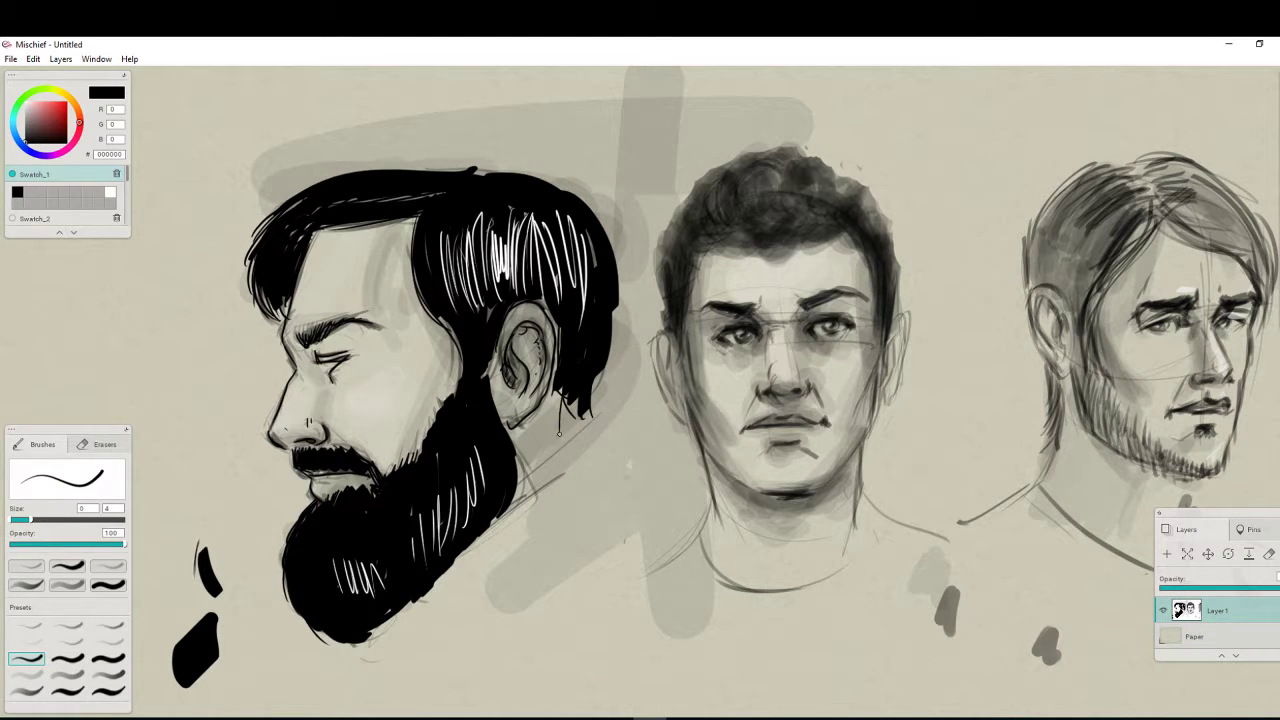
pyautogui.moveTo(566, 390)
pyautogui.mouseDown()
pyautogui.moveTo(604, 462)
pyautogui.moveTo(564, 470)
pyautogui.moveTo(439, 596)
pyautogui.mouseUp()
pyautogui.moveTo(584, 457); pyautogui.dragTo(386, 634)
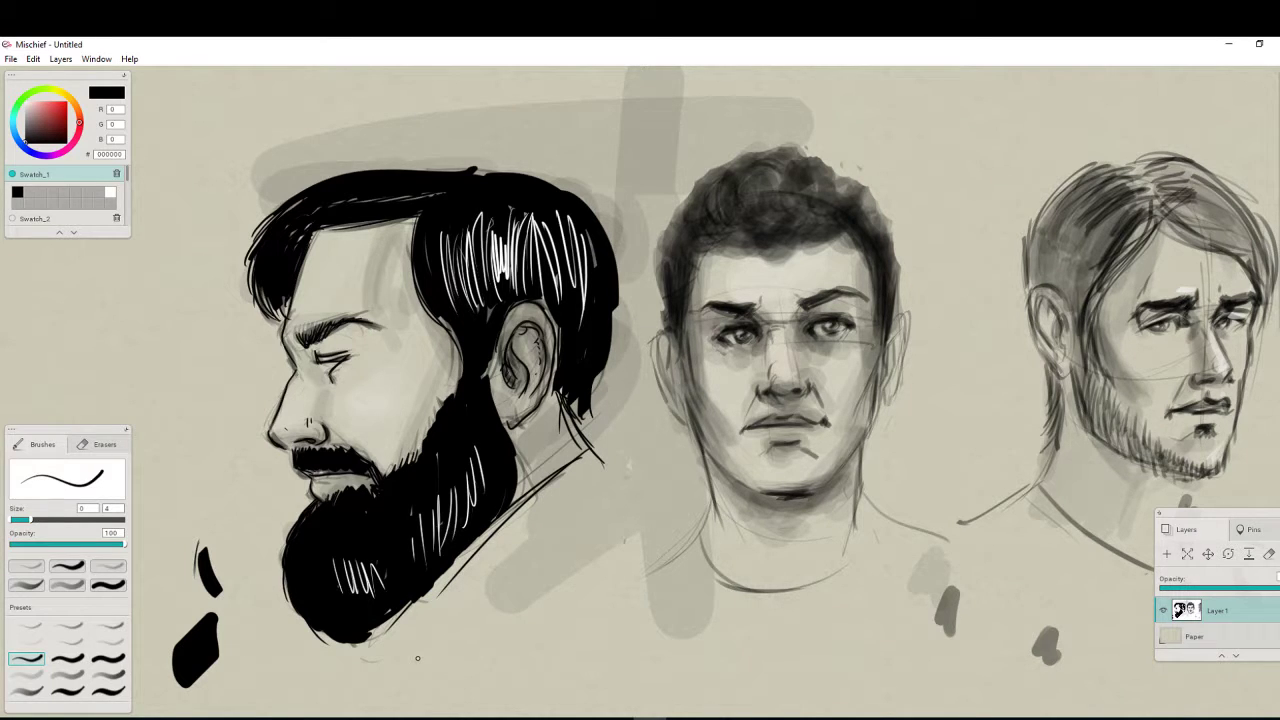
# Erase the black test strokes beside the bearded portrait with the 8–18 eraser
pyautogui.press('e')
pyautogui.moveTo(221, 666)
pyautogui.mouseDown()
pyautogui.moveTo(210, 568)
pyautogui.moveTo(208, 618)
pyautogui.mouseUp()
pyautogui.moveTo(198, 543); pyautogui.dragTo(202, 576)
pyautogui.moveTo(200, 676)
pyautogui.mouseDown()
pyautogui.moveTo(205, 622)
pyautogui.moveTo(180, 676)
pyautogui.moveTo(192, 678)
pyautogui.mouseUp()
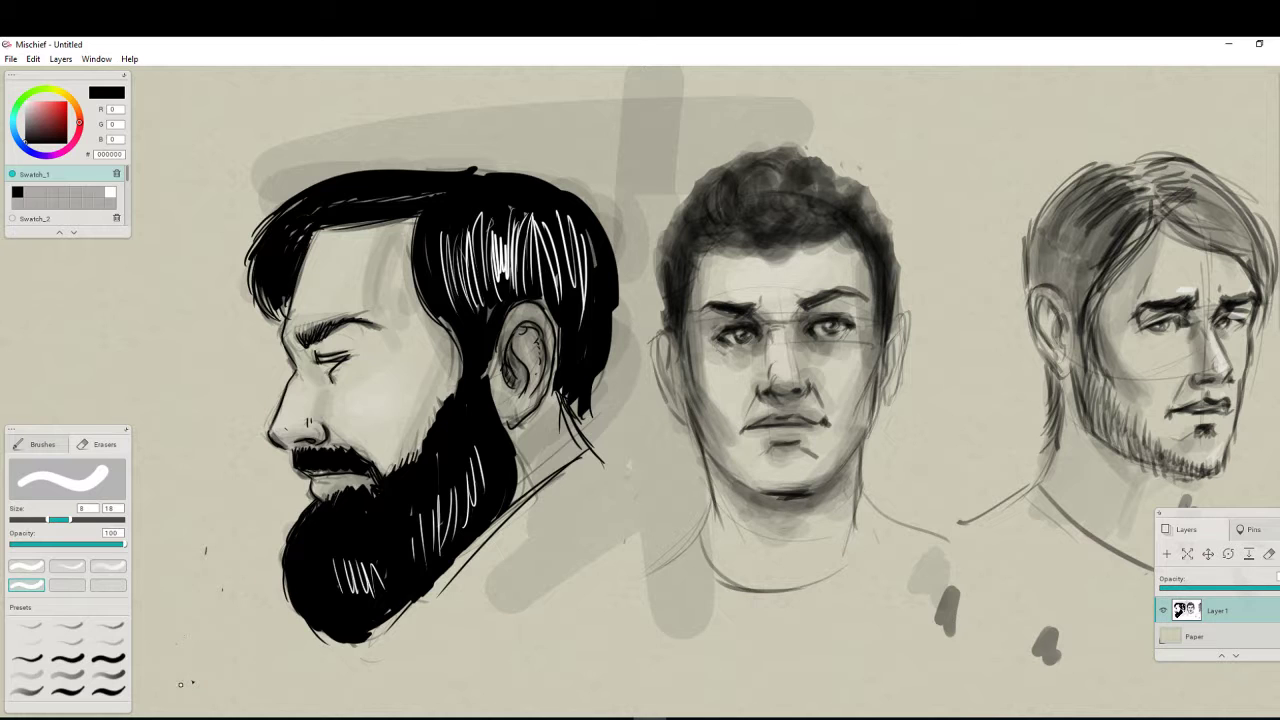
pyautogui.moveTo(205, 546); pyautogui.dragTo(207, 552)
# Sharpen the hairline, fringe tip, sideburn and front beard edge with thin black brush strokes
pyautogui.press('b')
pyautogui.moveTo(312, 240)
pyautogui.mouseDown()
pyautogui.moveTo(415, 218)
pyautogui.moveTo(329, 231)
pyautogui.mouseUp()
pyautogui.moveTo(289, 295); pyautogui.dragTo(284, 313)
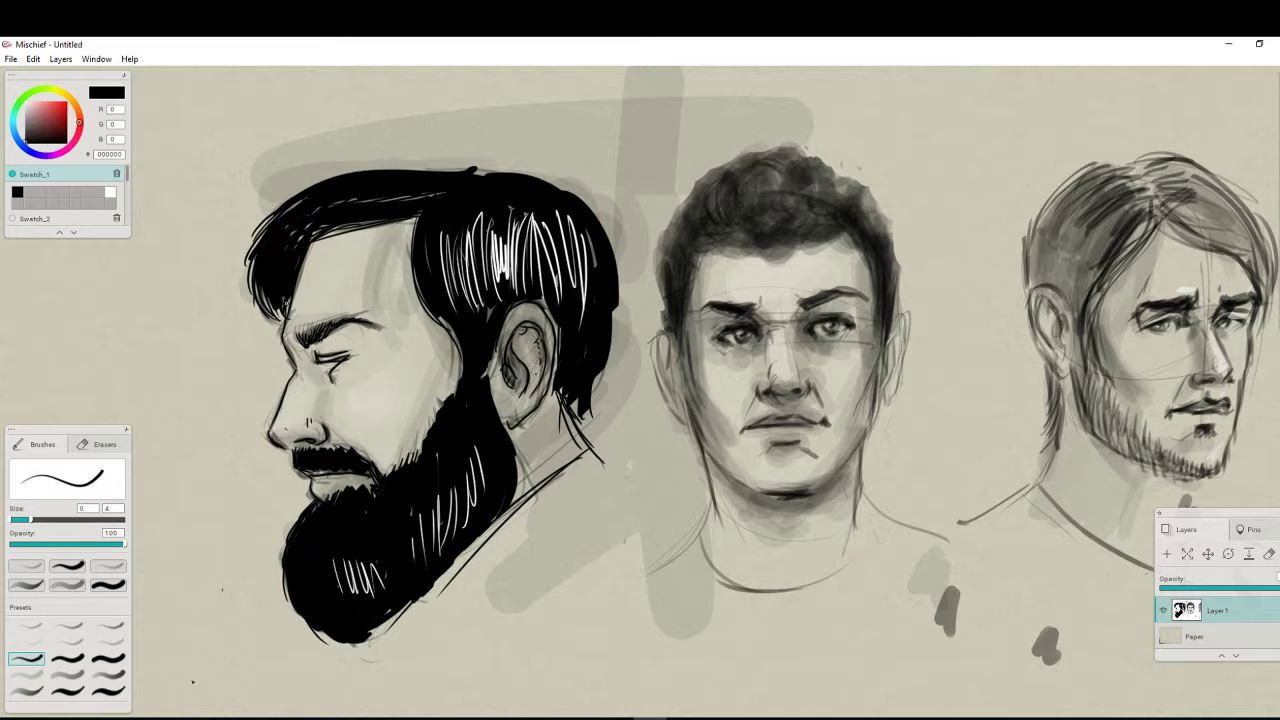
pyautogui.moveTo(442, 320); pyautogui.dragTo(459, 390)
pyautogui.moveTo(424, 446); pyautogui.dragTo(408, 463)
pyautogui.moveTo(324, 493)
pyautogui.mouseDown()
pyautogui.moveTo(337, 496)
pyautogui.moveTo(284, 548)
pyautogui.moveTo(300, 612)
pyautogui.mouseUp()
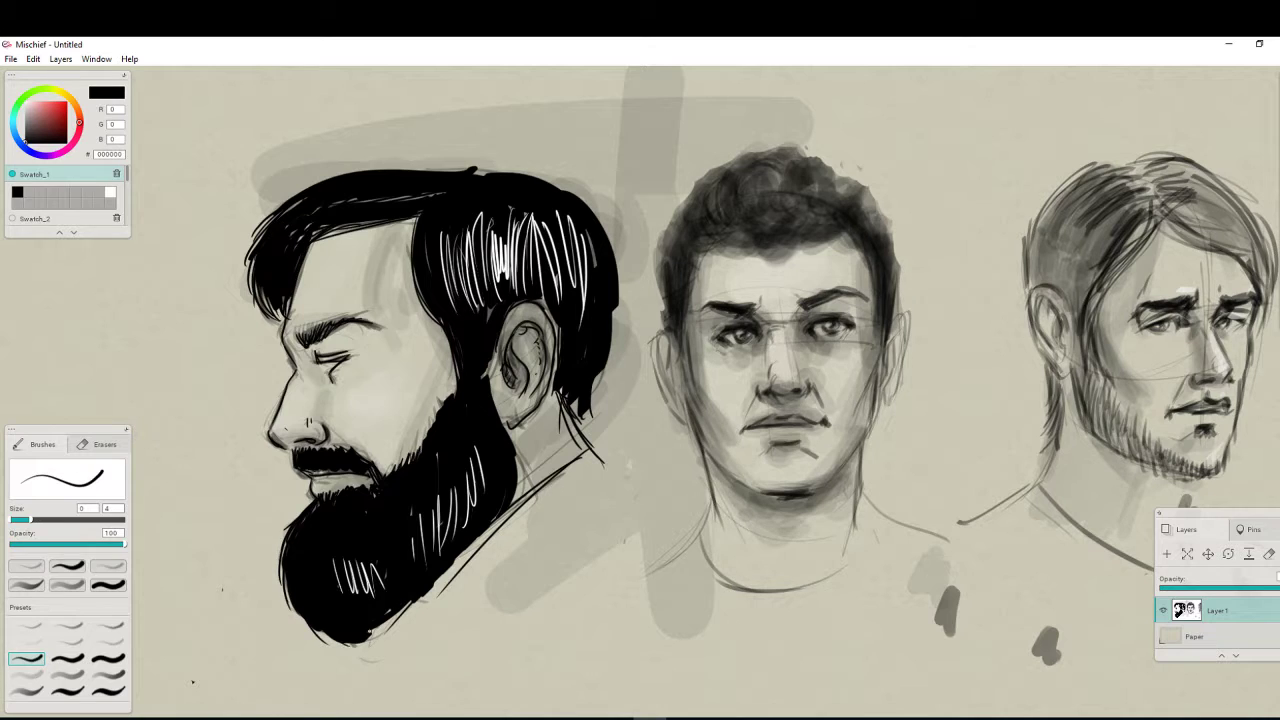
# Add black strokes under the beard, short hatching on the cheek and small lines around the eye and brow end
pyautogui.moveTo(372, 630); pyautogui.dragTo(400, 612)
pyautogui.moveTo(422, 375); pyautogui.dragTo(410, 410)
pyautogui.moveTo(354, 345)
pyautogui.mouseDown()
pyautogui.moveTo(334, 381)
pyautogui.moveTo(305, 331)
pyautogui.moveTo(350, 324)
pyautogui.mouseUp()
pyautogui.moveTo(348, 327); pyautogui.dragTo(377, 330)
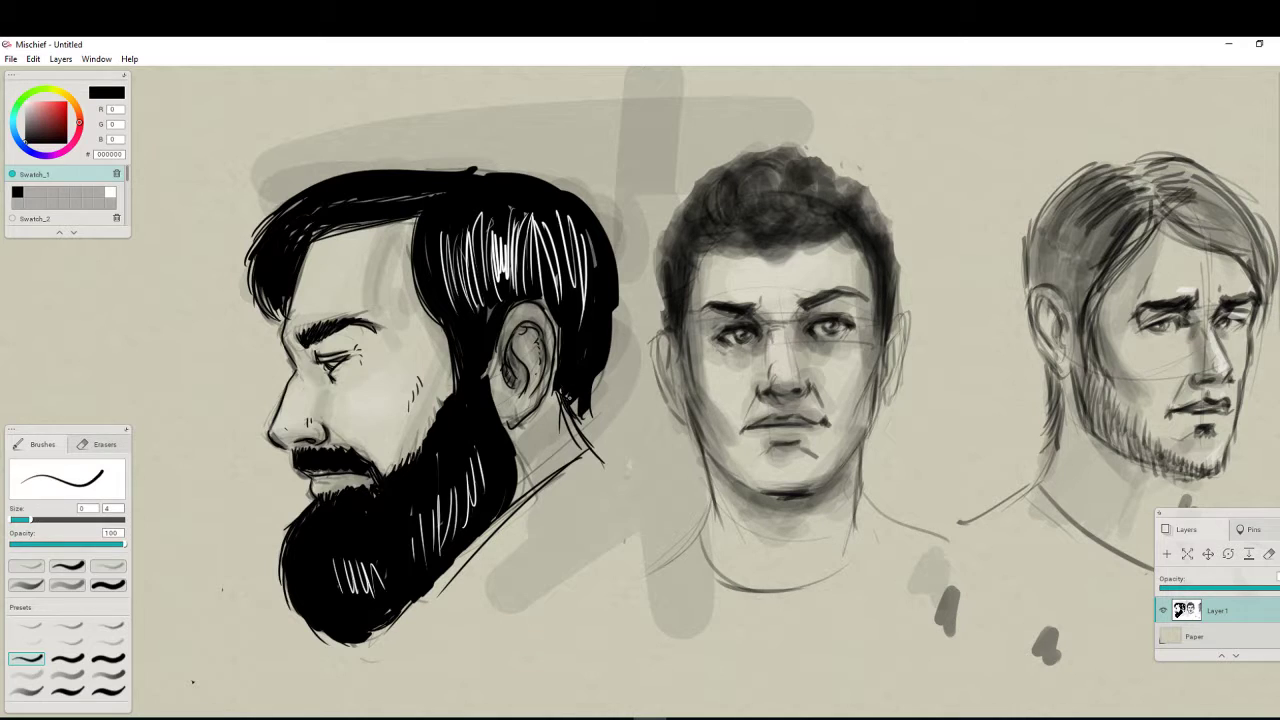
# Lengthen the nape hair into a solid black point reaching the shoulder line
pyautogui.moveTo(561, 397); pyautogui.dragTo(580, 431)
pyautogui.moveTo(557, 391); pyautogui.dragTo(584, 435)
pyautogui.moveTo(598, 373)
pyautogui.mouseDown()
pyautogui.moveTo(588, 416)
pyautogui.moveTo(604, 465)
pyautogui.mouseUp()
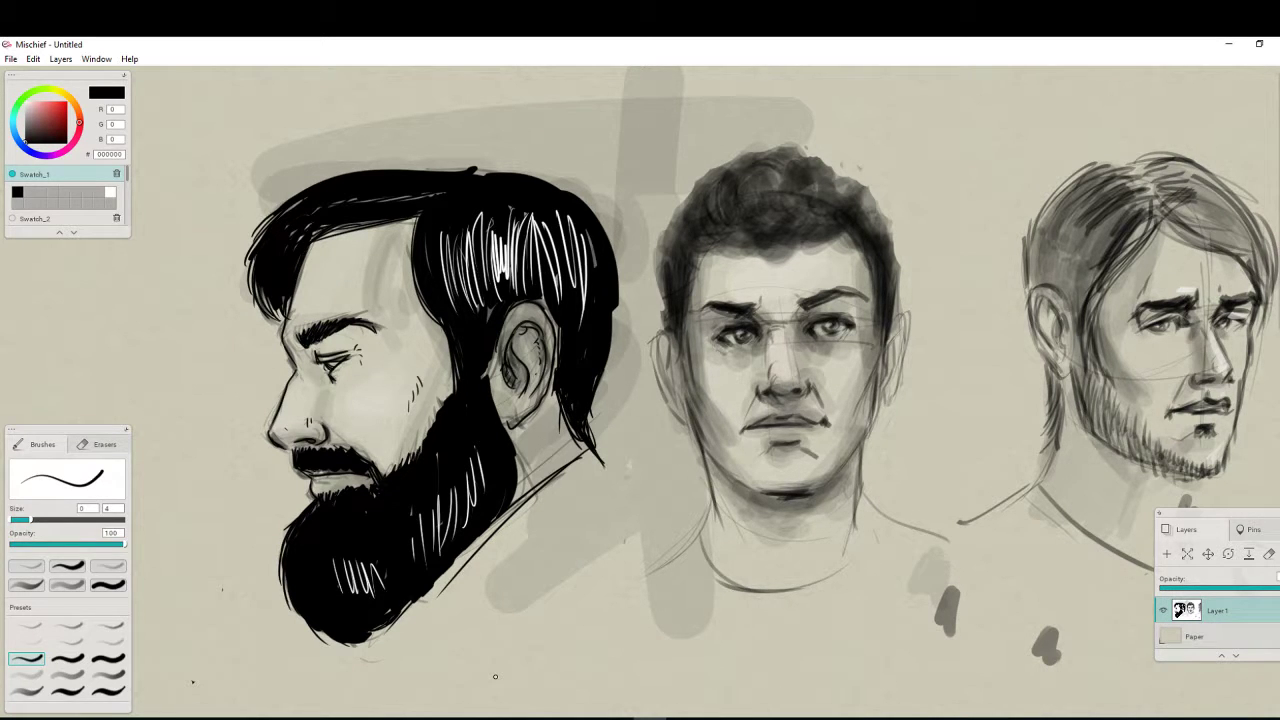
# Thicken the back and lower edges of the beard with more thin black strands
pyautogui.moveTo(707, 639)
pyautogui.mouseDown()
pyautogui.moveTo(538, 622)
pyautogui.moveTo(580, 625)
pyautogui.mouseUp()
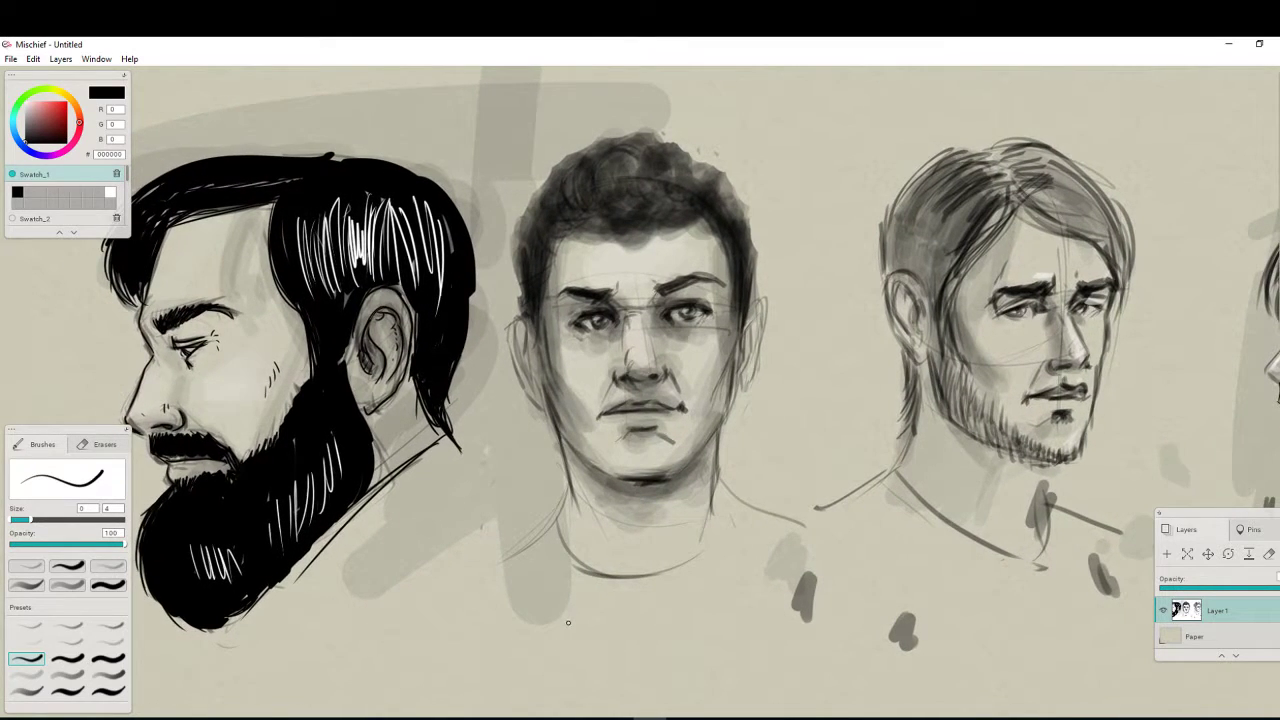
pyautogui.scroll(-2, 569, 622)
pyautogui.moveTo(709, 600); pyautogui.dragTo(459, 621)
pyautogui.hotkey('ctrl', 'z')
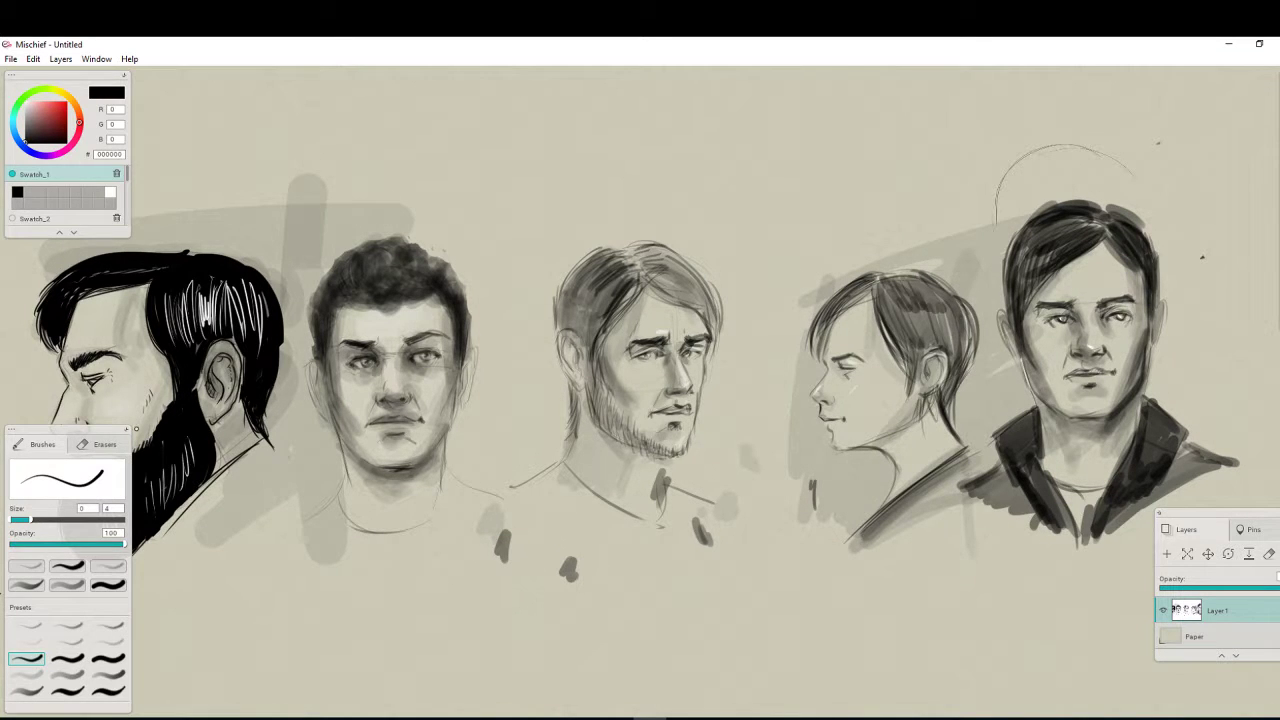
pyautogui.moveTo(563, 606); pyautogui.dragTo(757, 577)
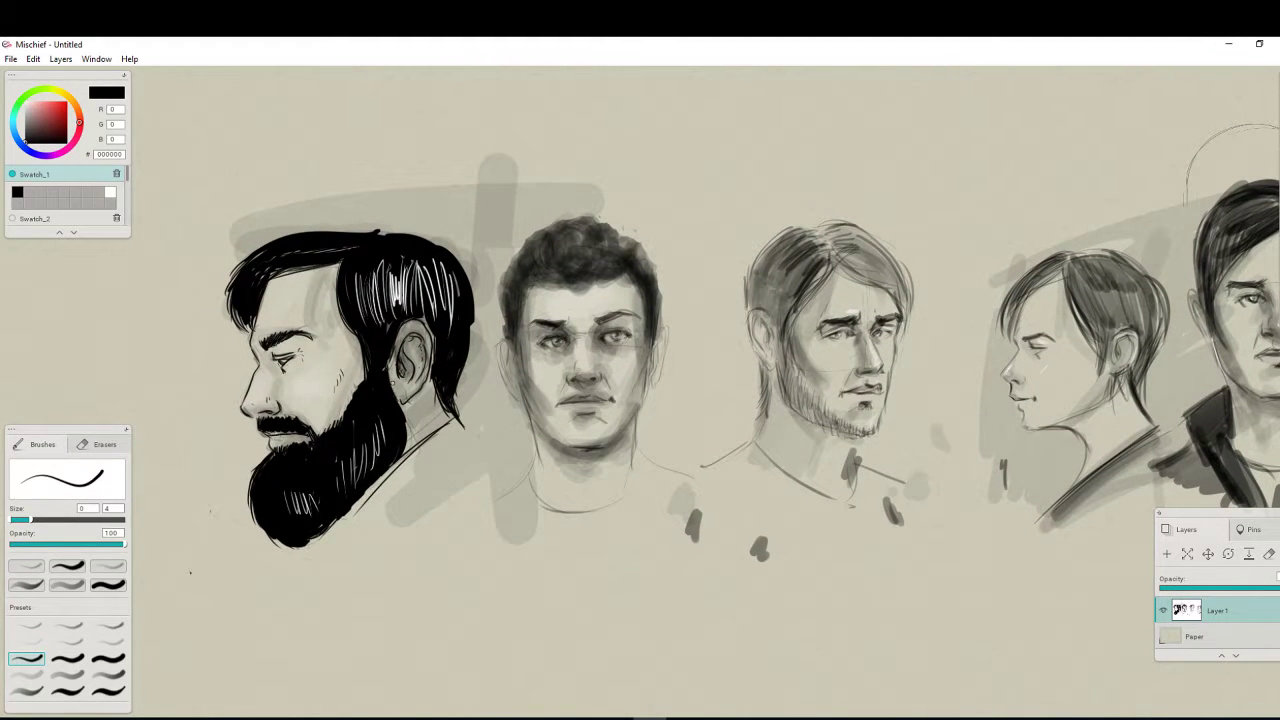
pyautogui.moveTo(388, 370)
pyautogui.mouseDown()
pyautogui.moveTo(408, 458)
pyautogui.moveTo(409, 440)
pyautogui.moveTo(402, 465)
pyautogui.mouseUp()
pyautogui.moveTo(414, 400)
pyautogui.mouseDown()
pyautogui.moveTo(398, 466)
pyautogui.moveTo(342, 530)
pyautogui.mouseUp()
pyautogui.moveTo(256, 500); pyautogui.dragTo(251, 524)
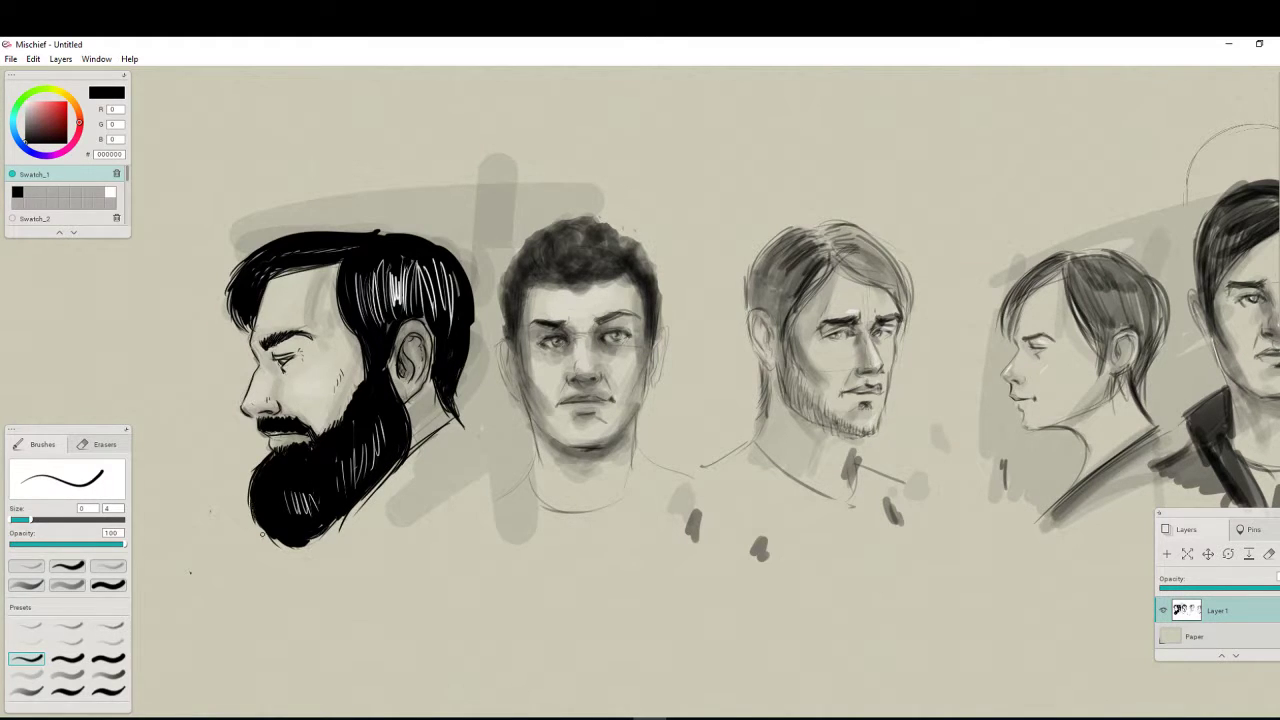
# Darken the underside of the nose and feather the nape and side hair with thin black strands
pyautogui.moveTo(249, 418); pyautogui.dragTo(264, 415)
pyautogui.moveTo(468, 322); pyautogui.dragTo(463, 440)
pyautogui.moveTo(446, 396); pyautogui.dragTo(466, 446)
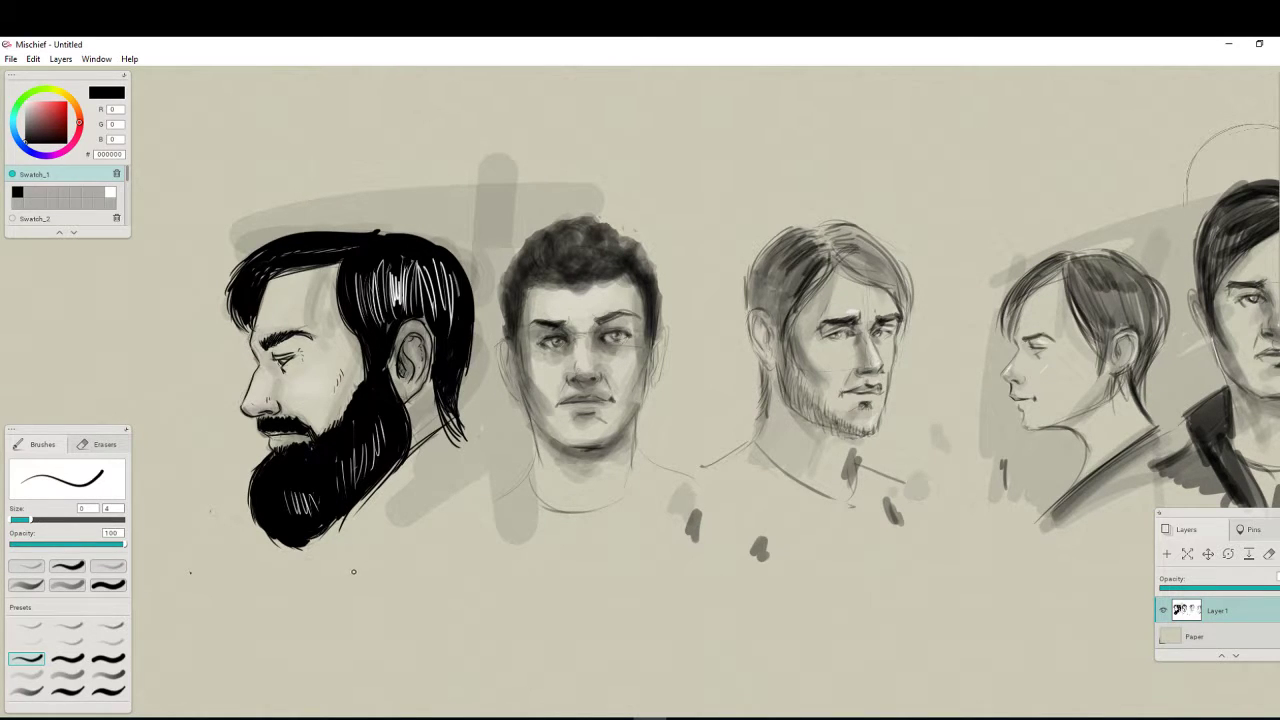
pyautogui.moveTo(352, 262)
pyautogui.mouseDown()
pyautogui.moveTo(338, 340)
pyautogui.moveTo(354, 380)
pyautogui.mouseUp()
# Add near-white #F2F2F2 highlights to the top of the ear and beside the nostril
pyautogui.click(26, 103)
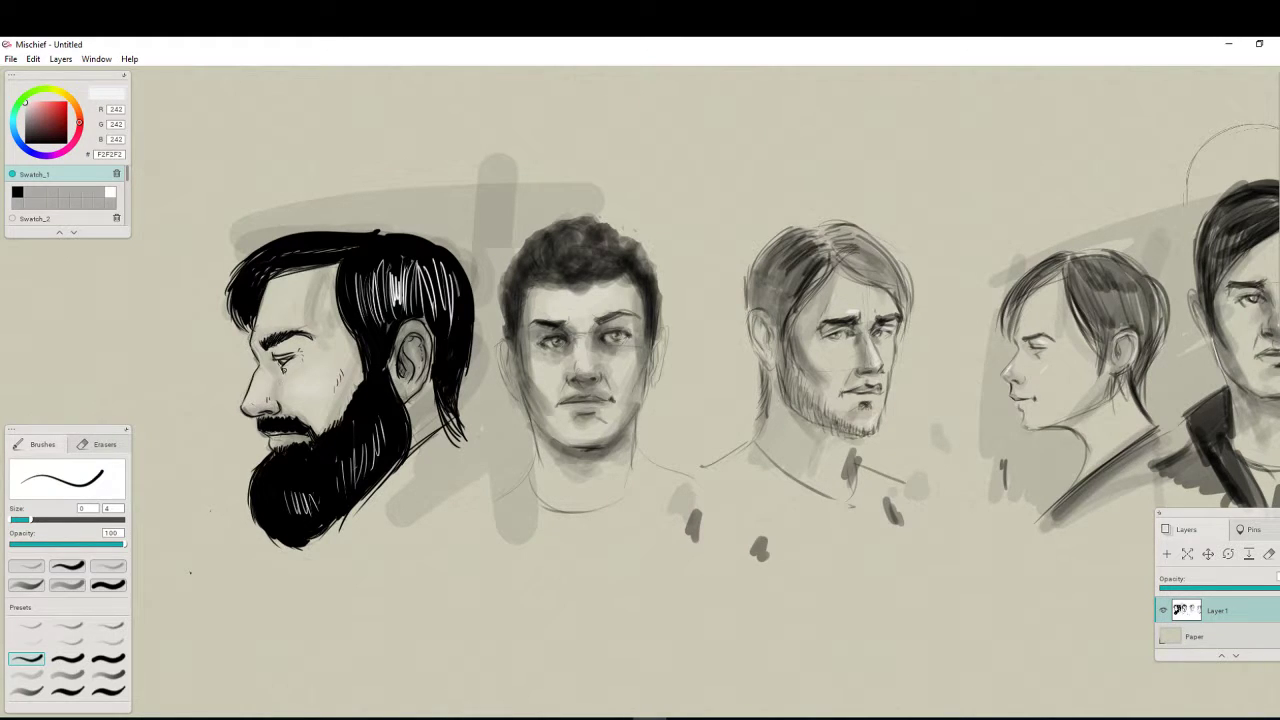
pyautogui.moveTo(404, 330); pyautogui.dragTo(426, 339)
pyautogui.moveTo(277, 404); pyautogui.dragTo(275, 414)
# Switch back to black, extend the neck line down from the nape and darken the front of the ear
pyautogui.moveTo(42, 139); pyautogui.dragTo(12, 147)
pyautogui.moveTo(433, 378); pyautogui.dragTo(480, 482)
pyautogui.moveTo(391, 352); pyautogui.dragTo(394, 374)
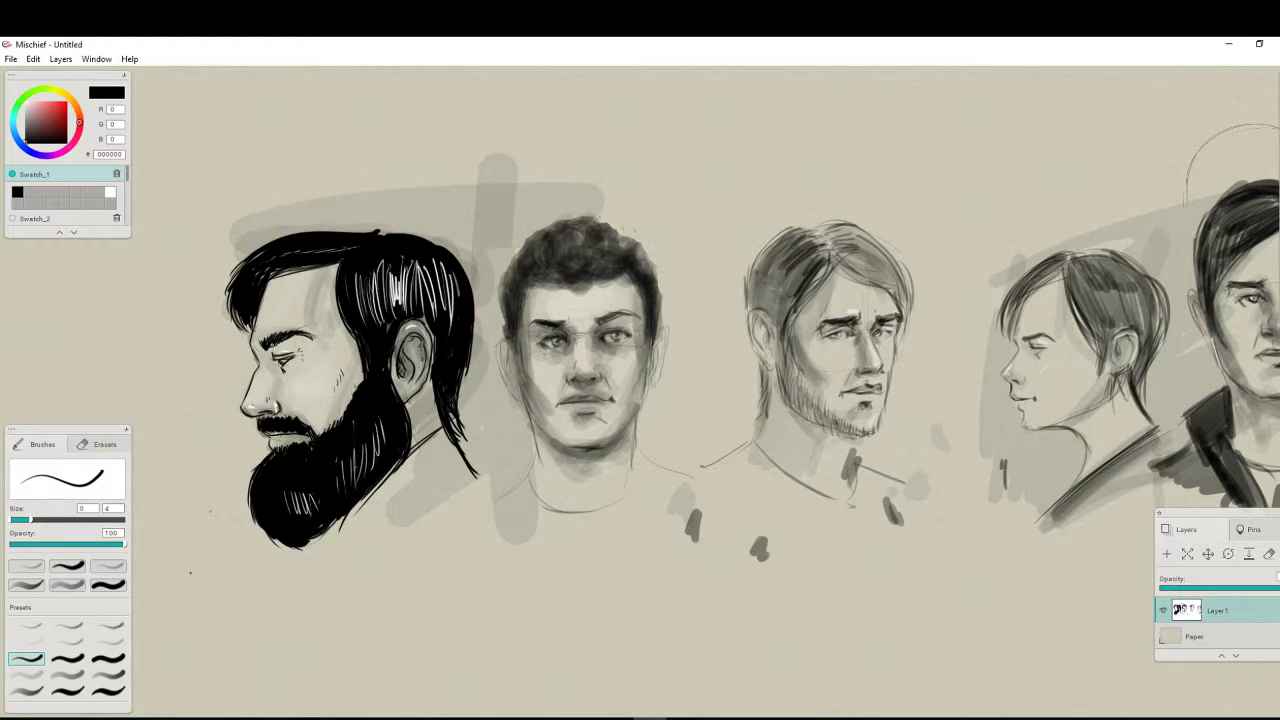
# Add final thin black strands to the fringe and the nape hair of the bearded portrait
pyautogui.moveTo(246, 262)
pyautogui.mouseDown()
pyautogui.moveTo(227, 298)
pyautogui.moveTo(241, 323)
pyautogui.mouseUp()
pyautogui.moveTo(277, 273); pyautogui.dragTo(266, 287)
pyautogui.hotkey('alt', 'Tab')
pyautogui.moveTo(450, 413); pyautogui.dragTo(468, 458)
# Sketch the rounded cranium of a new head in the empty area below the portraits with the soft 0–3 brush at 80 opacity
pyautogui.moveTo(578, 541)
pyautogui.mouseDown()
pyautogui.moveTo(646, 462)
pyautogui.moveTo(826, 323)
pyautogui.moveTo(815, 328)
pyautogui.mouseUp()
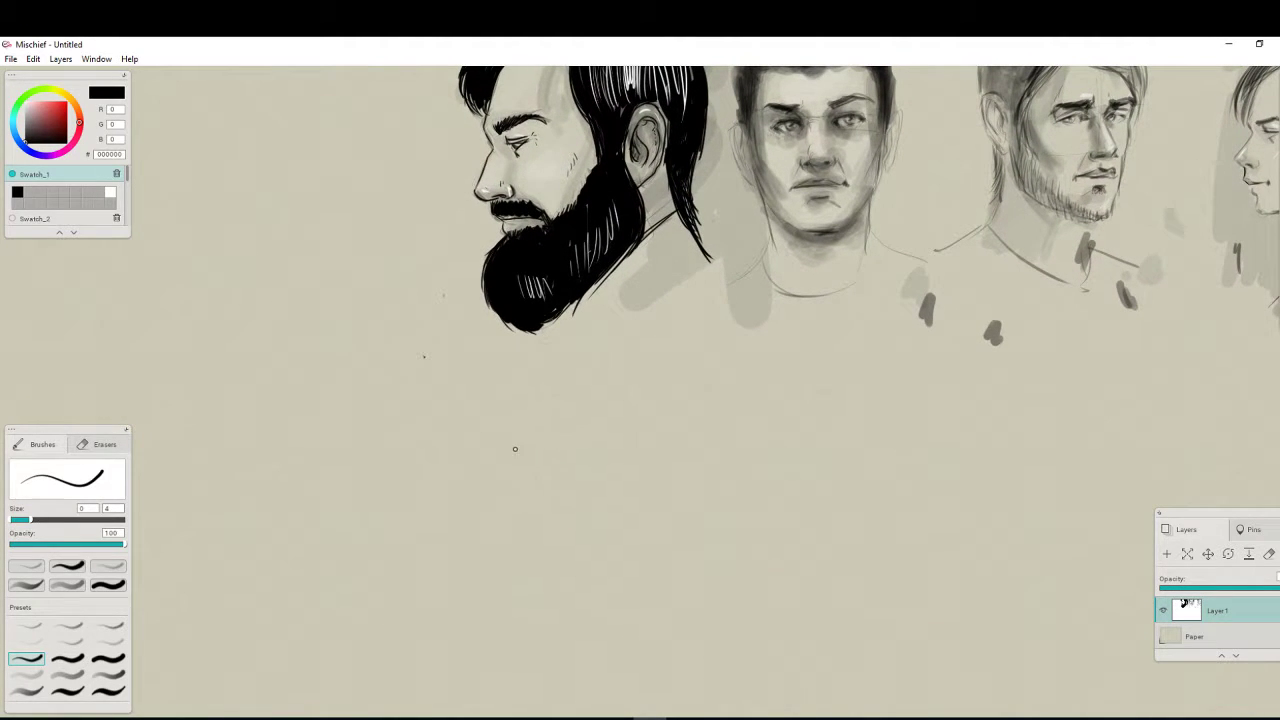
pyautogui.scroll(3, 421, 487)
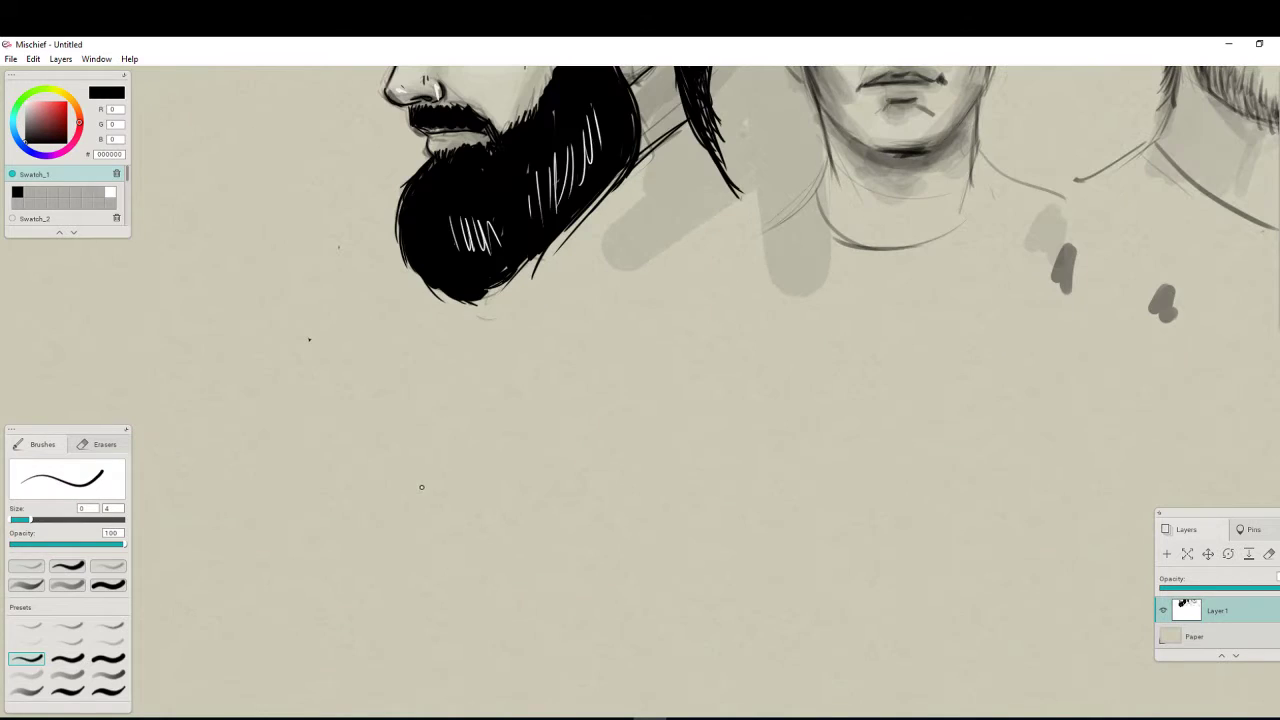
pyautogui.hotkey('ctrl', '-')
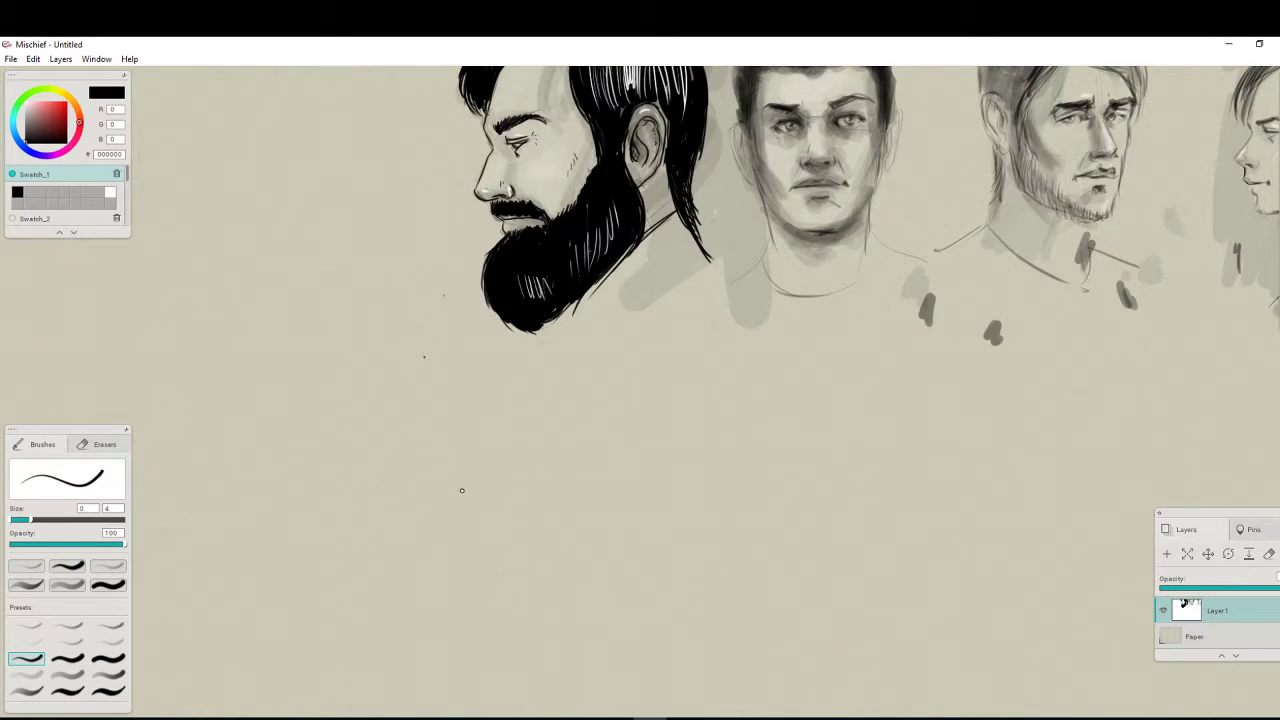
pyautogui.moveTo(508, 479); pyautogui.dragTo(408, 538)
pyautogui.moveTo(477, 483); pyautogui.dragTo(417, 483)
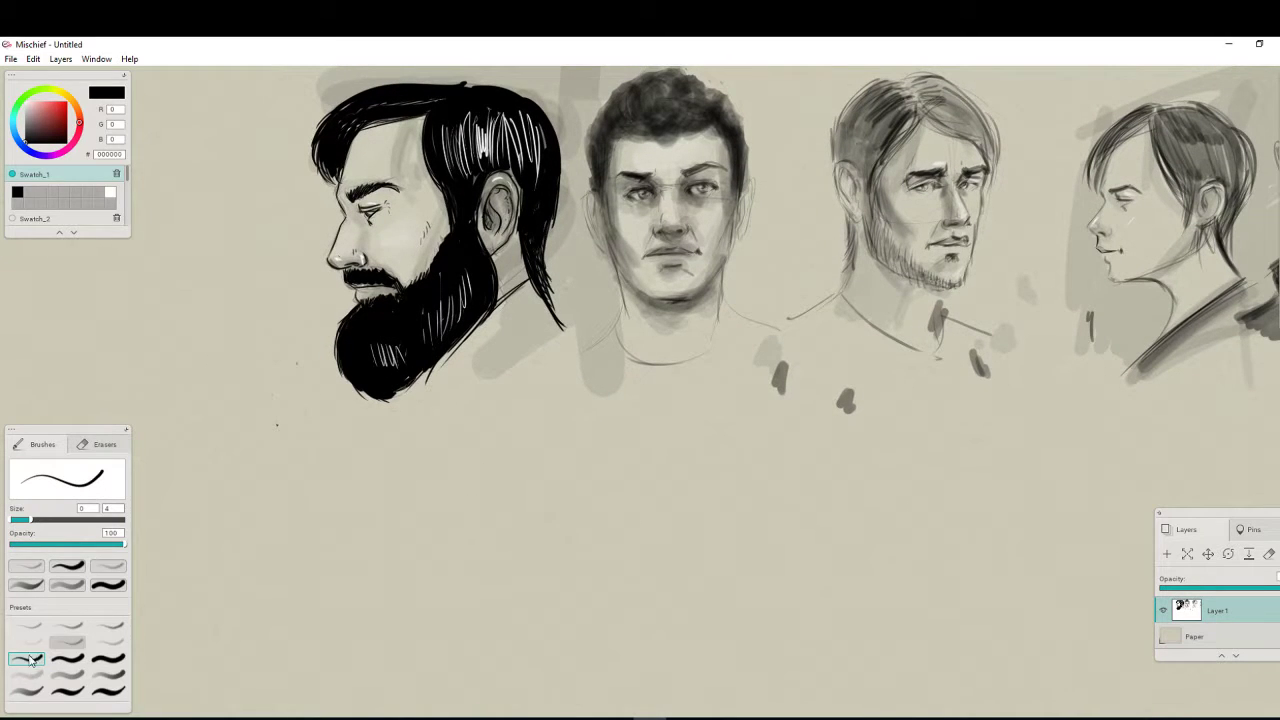
pyautogui.click(35, 692)
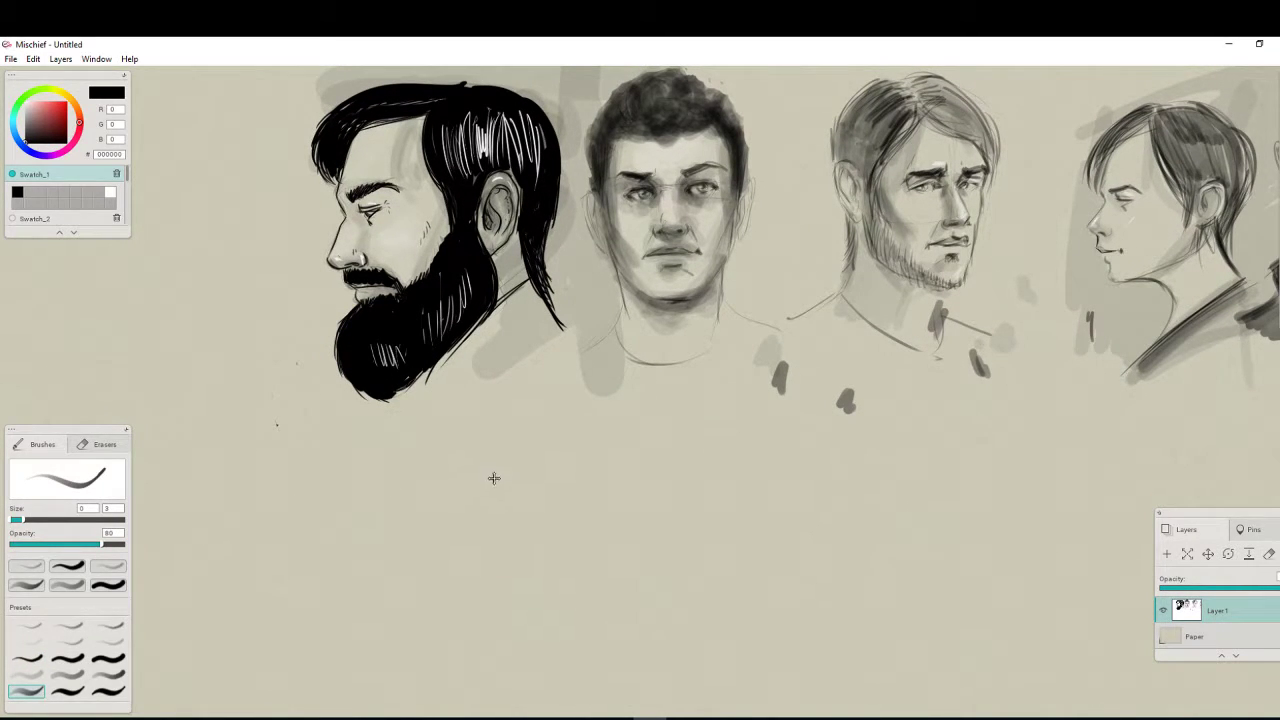
pyautogui.moveTo(491, 480); pyautogui.dragTo(366, 483)
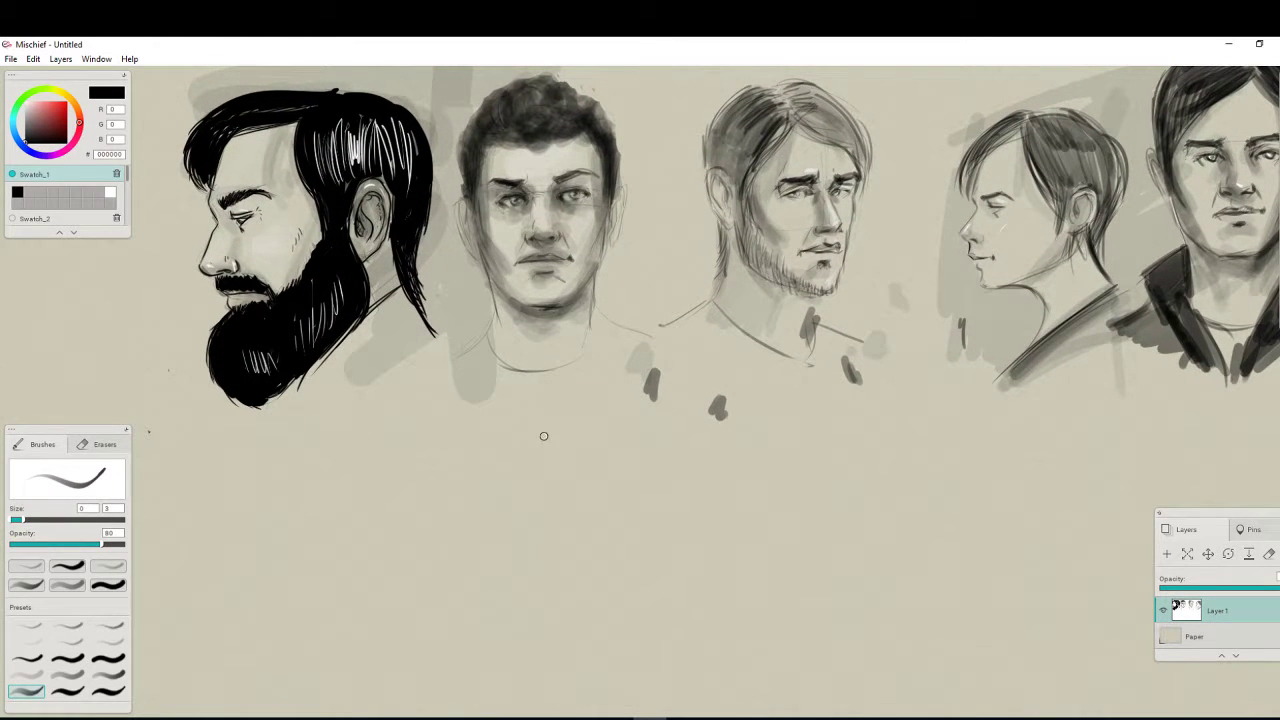
pyautogui.moveTo(626, 412); pyautogui.dragTo(480, 484)
pyautogui.moveTo(487, 430)
pyautogui.mouseDown()
pyautogui.moveTo(647, 429)
pyautogui.moveTo(655, 492)
pyautogui.mouseUp()
# Sketch the new head's sides, one ear and the jawline tapering toward the chin
pyautogui.moveTo(653, 446); pyautogui.dragTo(656, 511)
pyautogui.moveTo(479, 443)
pyautogui.mouseDown()
pyautogui.moveTo(493, 543)
pyautogui.moveTo(506, 497)
pyautogui.moveTo(482, 516)
pyautogui.moveTo(494, 526)
pyautogui.moveTo(486, 455)
pyautogui.moveTo(471, 508)
pyautogui.moveTo(506, 535)
pyautogui.mouseUp()
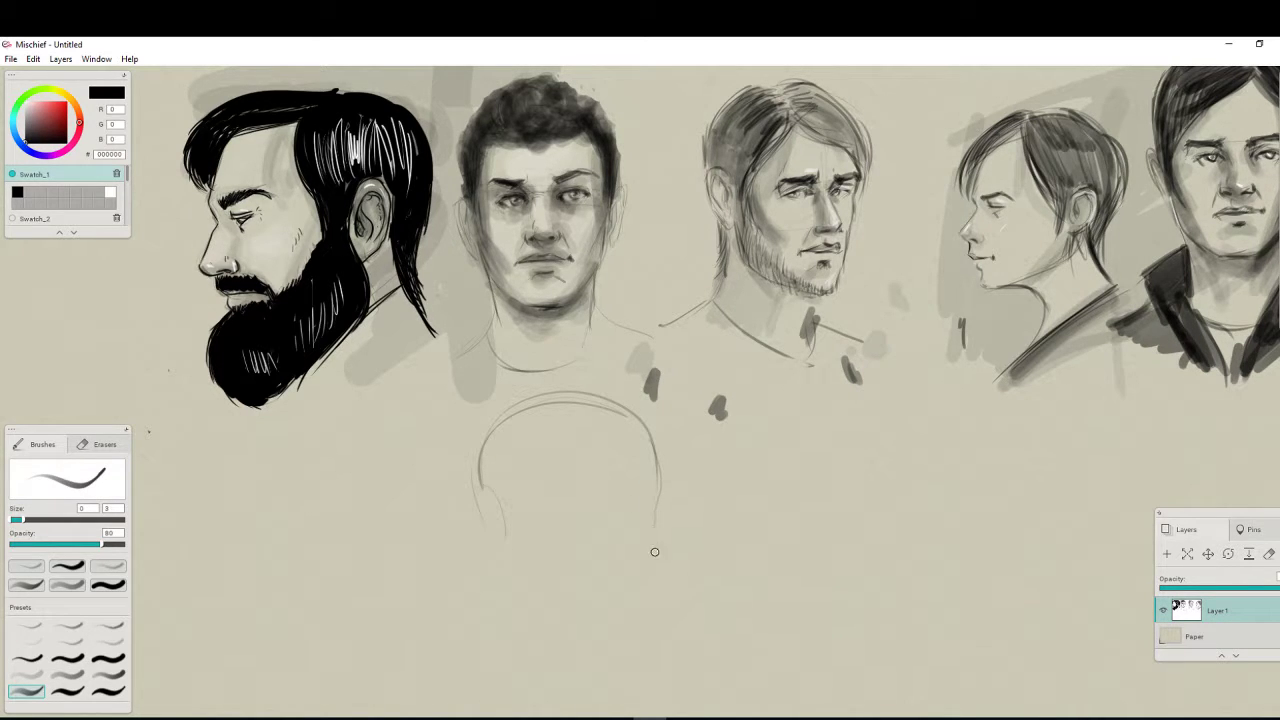
pyautogui.moveTo(655, 542); pyautogui.dragTo(633, 613)
pyautogui.moveTo(494, 531)
pyautogui.mouseDown()
pyautogui.moveTo(465, 517)
pyautogui.moveTo(489, 560)
pyautogui.moveTo(463, 484)
pyautogui.moveTo(556, 633)
pyautogui.mouseUp()
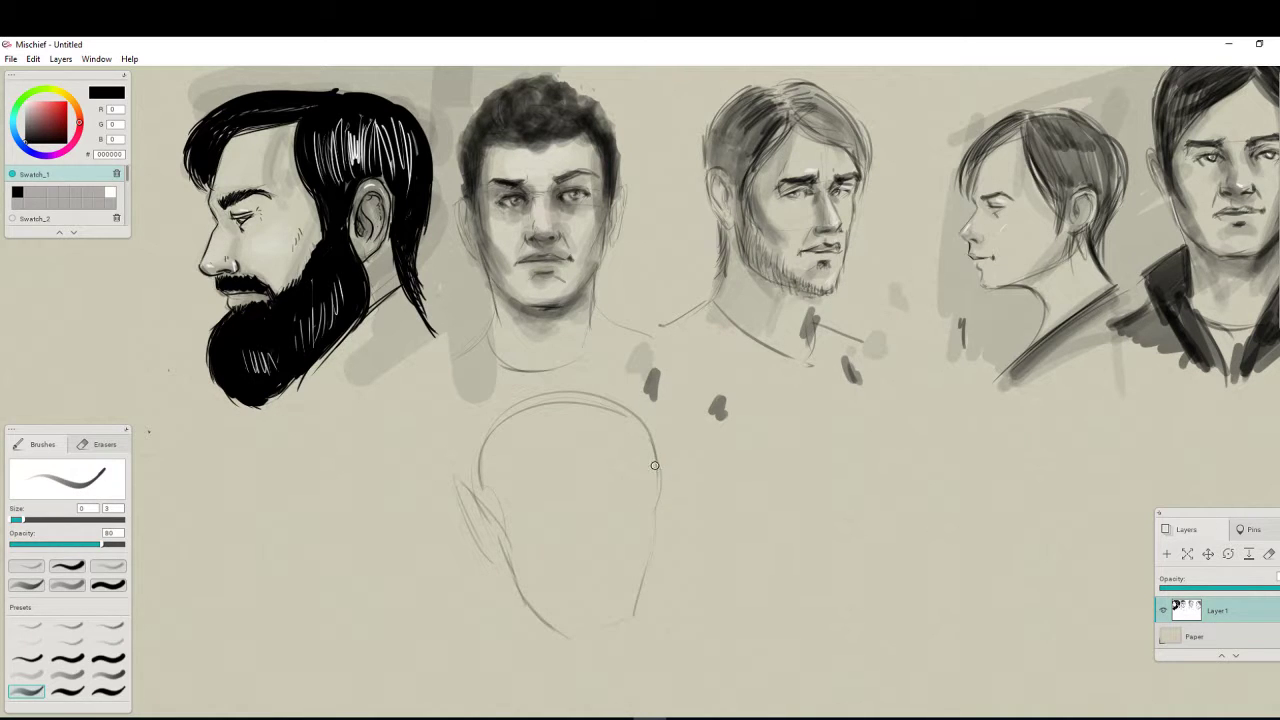
# Close the new head's jaw at the chin and strengthen the far side contour and the ear edge
pyautogui.moveTo(655, 464)
pyautogui.mouseDown()
pyautogui.moveTo(653, 511)
pyautogui.moveTo(661, 491)
pyautogui.moveTo(628, 625)
pyautogui.moveTo(634, 596)
pyautogui.moveTo(580, 643)
pyautogui.mouseUp()
pyautogui.moveTo(648, 537); pyautogui.dragTo(655, 432)
pyautogui.moveTo(460, 458); pyautogui.dragTo(470, 484)
# Add a vertical centre line and horizontal brow and nose guides across the face, and extend the pointed ear
pyautogui.moveTo(601, 430); pyautogui.dragTo(600, 618)
pyautogui.moveTo(576, 500); pyautogui.dragTo(655, 498)
pyautogui.moveTo(550, 557)
pyautogui.mouseDown()
pyautogui.moveTo(648, 557)
pyautogui.moveTo(607, 648)
pyautogui.mouseUp()
pyautogui.moveTo(658, 470)
pyautogui.mouseDown()
pyautogui.moveTo(557, 382)
pyautogui.moveTo(514, 422)
pyautogui.moveTo(529, 380)
pyautogui.moveTo(478, 487)
pyautogui.moveTo(507, 395)
pyautogui.moveTo(479, 499)
pyautogui.mouseUp()
pyautogui.moveTo(442, 456); pyautogui.dragTo(490, 560)
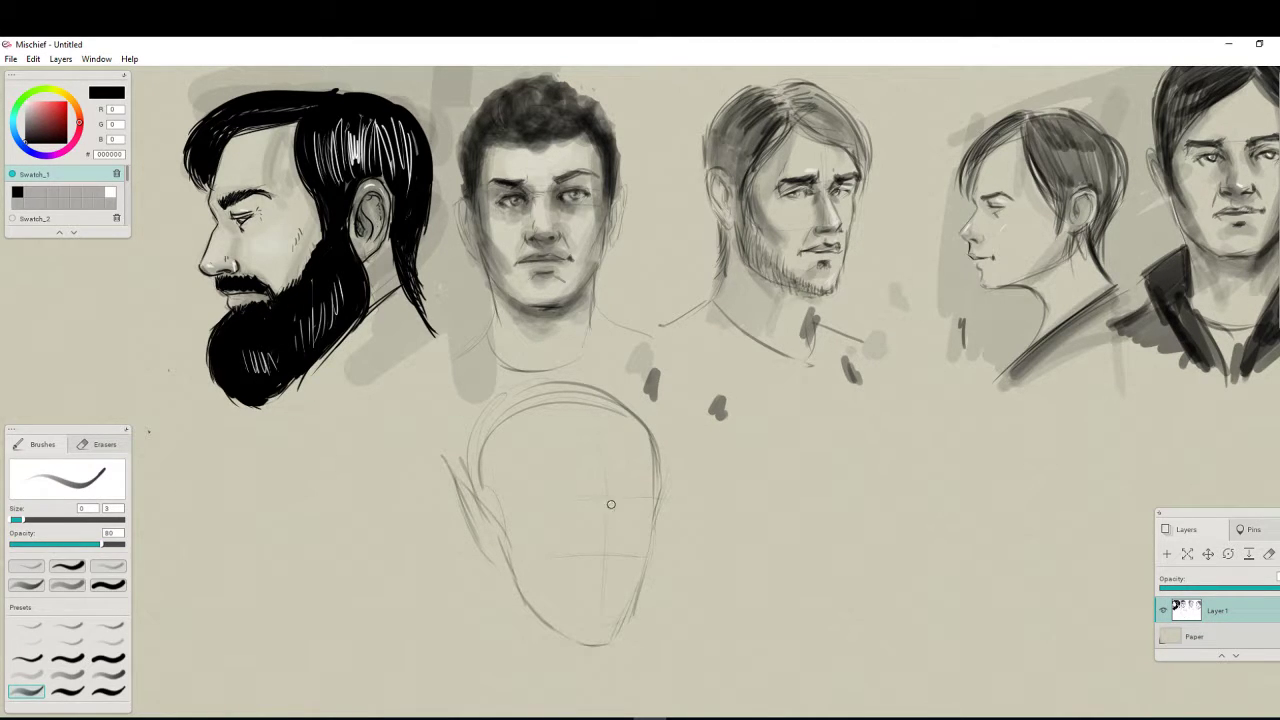
# Rough in the brows, eyes, nose and mouth along the face guides
pyautogui.moveTo(611, 504)
pyautogui.mouseDown()
pyautogui.moveTo(618, 551)
pyautogui.moveTo(592, 550)
pyautogui.moveTo(615, 546)
pyautogui.moveTo(573, 578)
pyautogui.moveTo(619, 578)
pyautogui.moveTo(577, 578)
pyautogui.moveTo(618, 576)
pyautogui.mouseUp()
pyautogui.moveTo(620, 497)
pyautogui.mouseDown()
pyautogui.moveTo(648, 500)
pyautogui.moveTo(630, 510)
pyautogui.moveTo(644, 511)
pyautogui.moveTo(563, 494)
pyautogui.moveTo(552, 496)
pyautogui.moveTo(569, 507)
pyautogui.moveTo(540, 512)
pyautogui.moveTo(656, 510)
pyautogui.moveTo(622, 607)
pyautogui.moveTo(583, 627)
pyautogui.mouseUp()
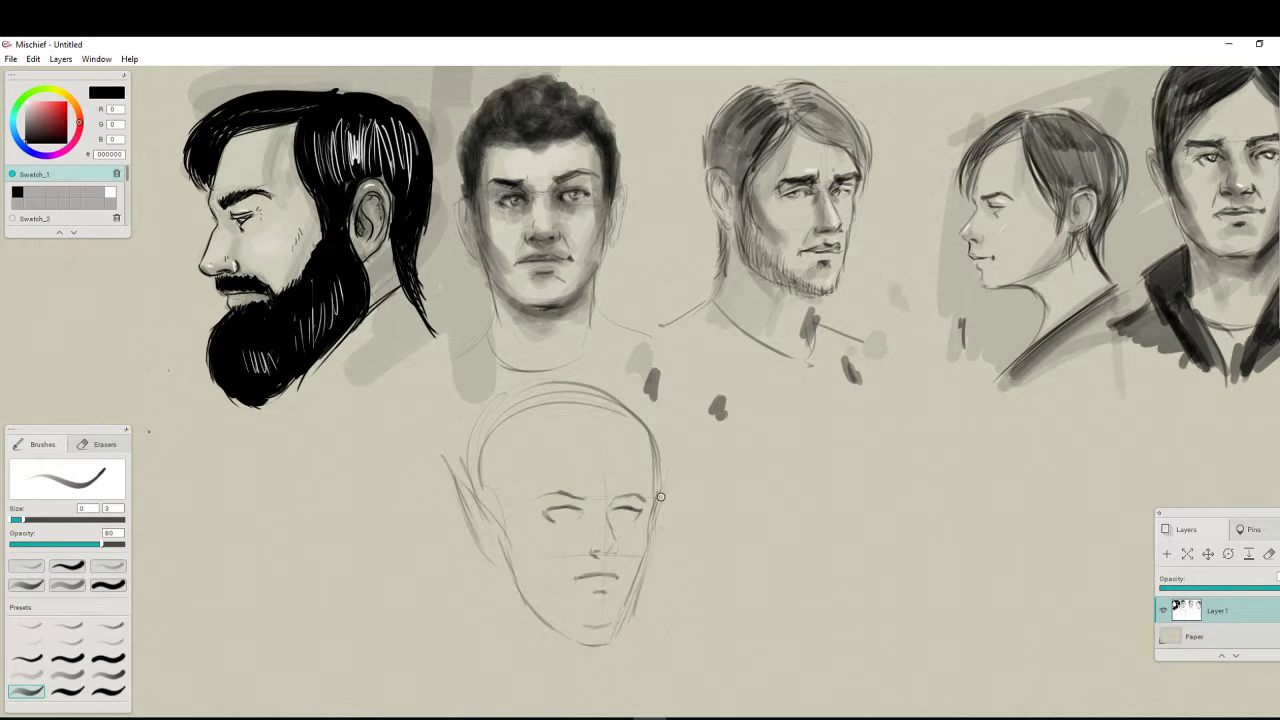
# Erase the lower jawline with the 100-opacity eraser and redraw a shorter jaw and chin with the soft 0–3 brush
pyautogui.press('e')
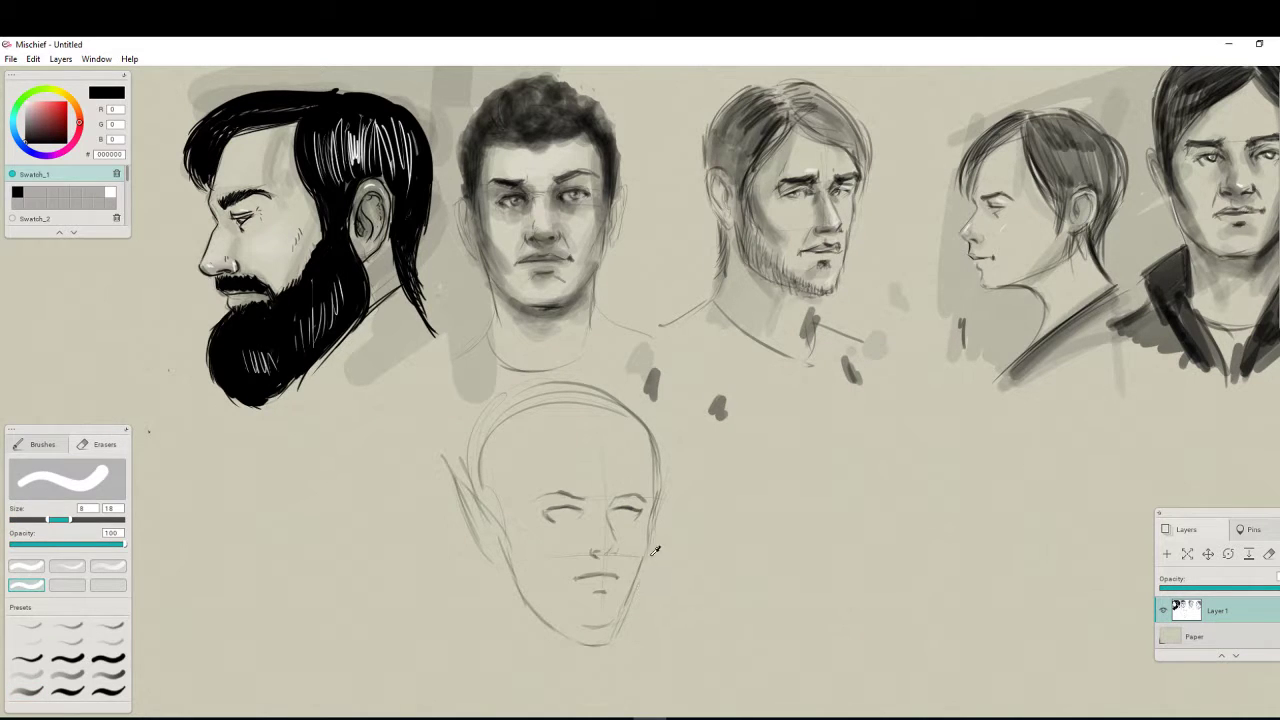
pyautogui.moveTo(612, 649)
pyautogui.mouseDown()
pyautogui.moveTo(600, 656)
pyautogui.moveTo(610, 628)
pyautogui.moveTo(575, 644)
pyautogui.moveTo(545, 632)
pyautogui.moveTo(559, 636)
pyautogui.mouseUp()
pyautogui.press('e')
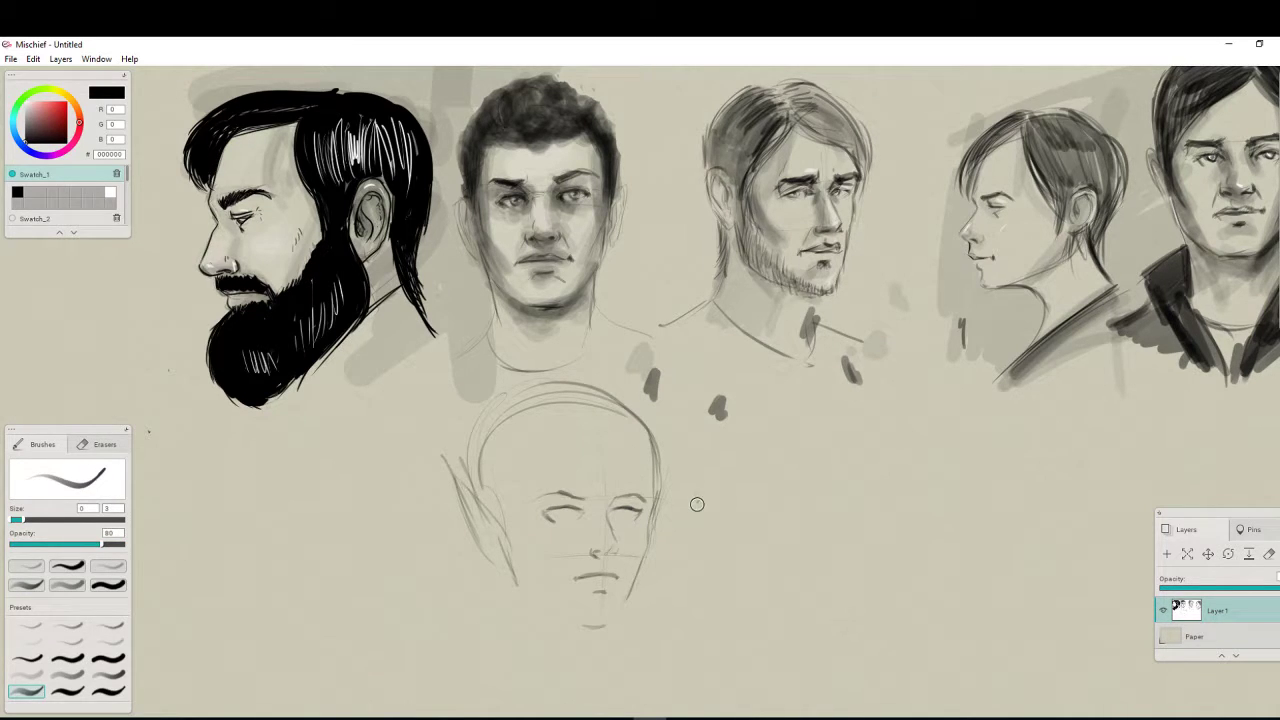
pyautogui.click(31, 697)
pyautogui.click(31, 697)
pyautogui.moveTo(652, 506)
pyautogui.mouseDown()
pyautogui.moveTo(645, 550)
pyautogui.moveTo(599, 628)
pyautogui.mouseUp()
pyautogui.moveTo(508, 558)
pyautogui.mouseDown()
pyautogui.moveTo(519, 594)
pyautogui.moveTo(586, 627)
pyautogui.mouseUp()
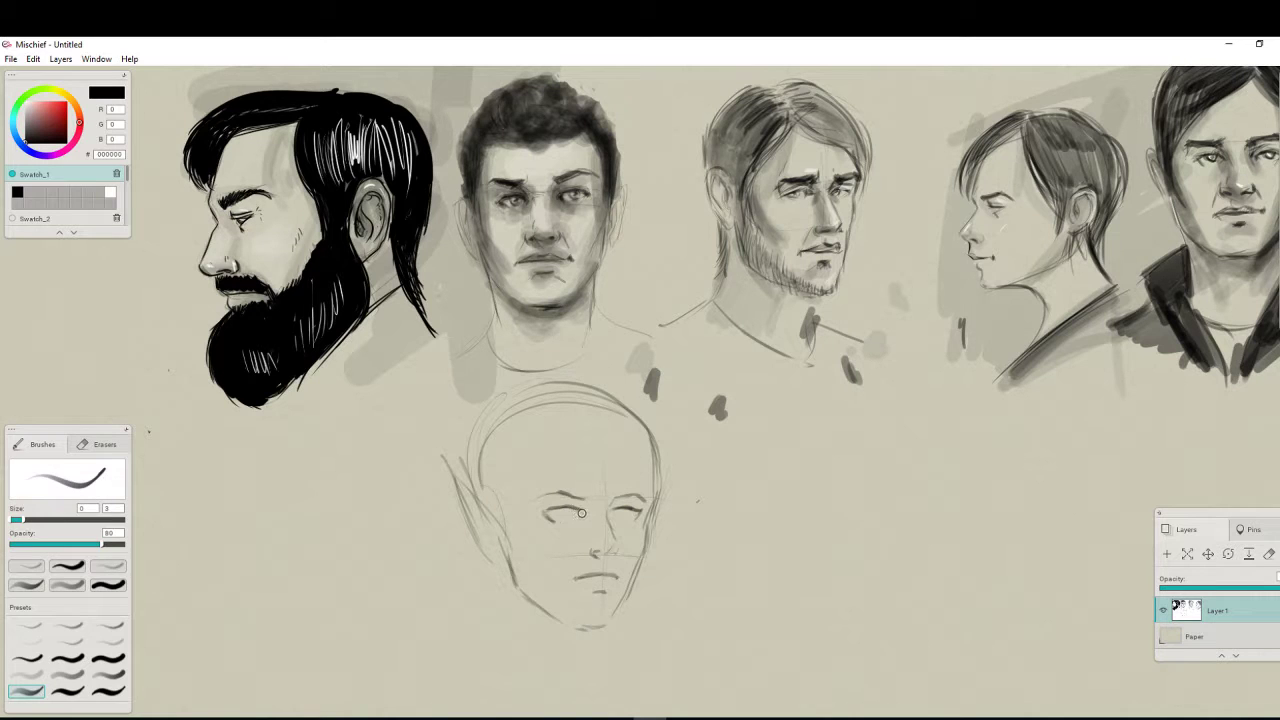
# Darken the new face's brow, eye, nostril and mouth strokes, and reinforce the pointed ear
pyautogui.moveTo(581, 513)
pyautogui.mouseDown()
pyautogui.moveTo(555, 514)
pyautogui.moveTo(635, 515)
pyautogui.moveTo(616, 504)
pyautogui.moveTo(641, 494)
pyautogui.moveTo(587, 499)
pyautogui.mouseUp()
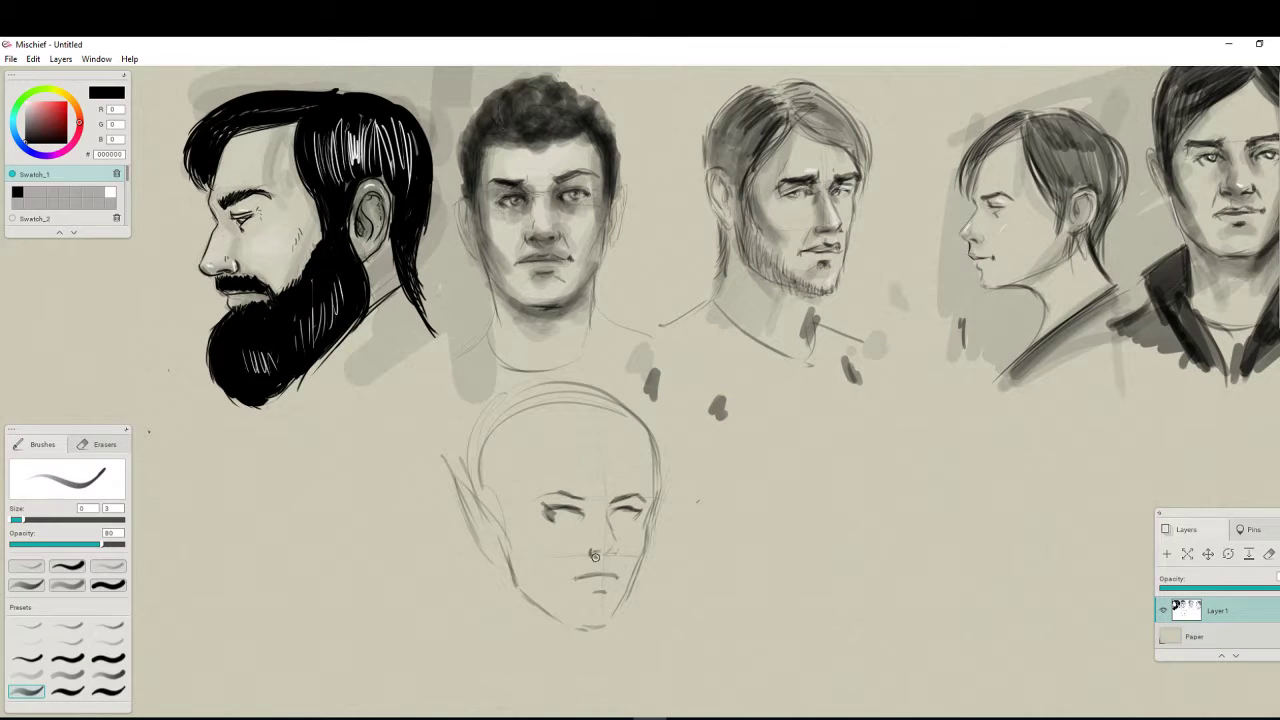
pyautogui.moveTo(595, 556)
pyautogui.mouseDown()
pyautogui.moveTo(616, 549)
pyautogui.moveTo(593, 574)
pyautogui.moveTo(610, 572)
pyautogui.mouseUp()
pyautogui.moveTo(616, 506)
pyautogui.mouseDown()
pyautogui.moveTo(562, 496)
pyautogui.moveTo(651, 491)
pyautogui.moveTo(612, 514)
pyautogui.moveTo(544, 512)
pyautogui.mouseUp()
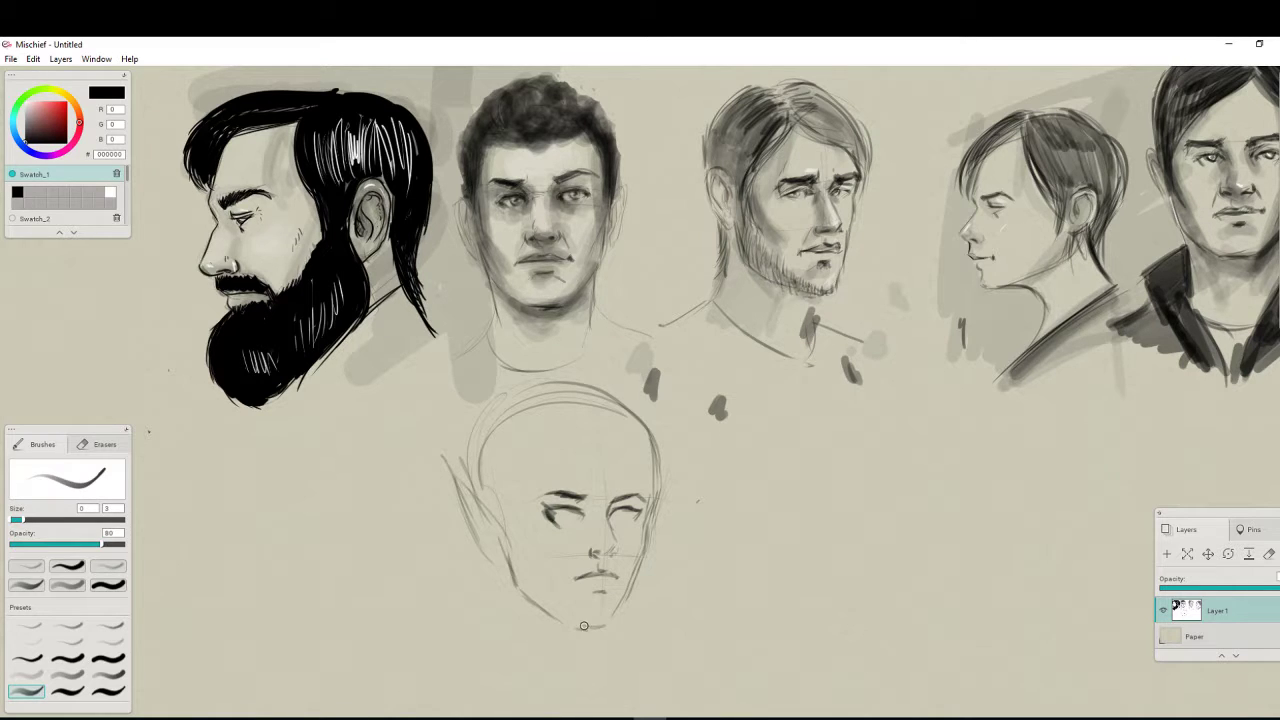
pyautogui.moveTo(495, 524)
pyautogui.mouseDown()
pyautogui.moveTo(463, 475)
pyautogui.moveTo(484, 544)
pyautogui.mouseUp()
pyautogui.moveTo(486, 461); pyautogui.dragTo(484, 496)
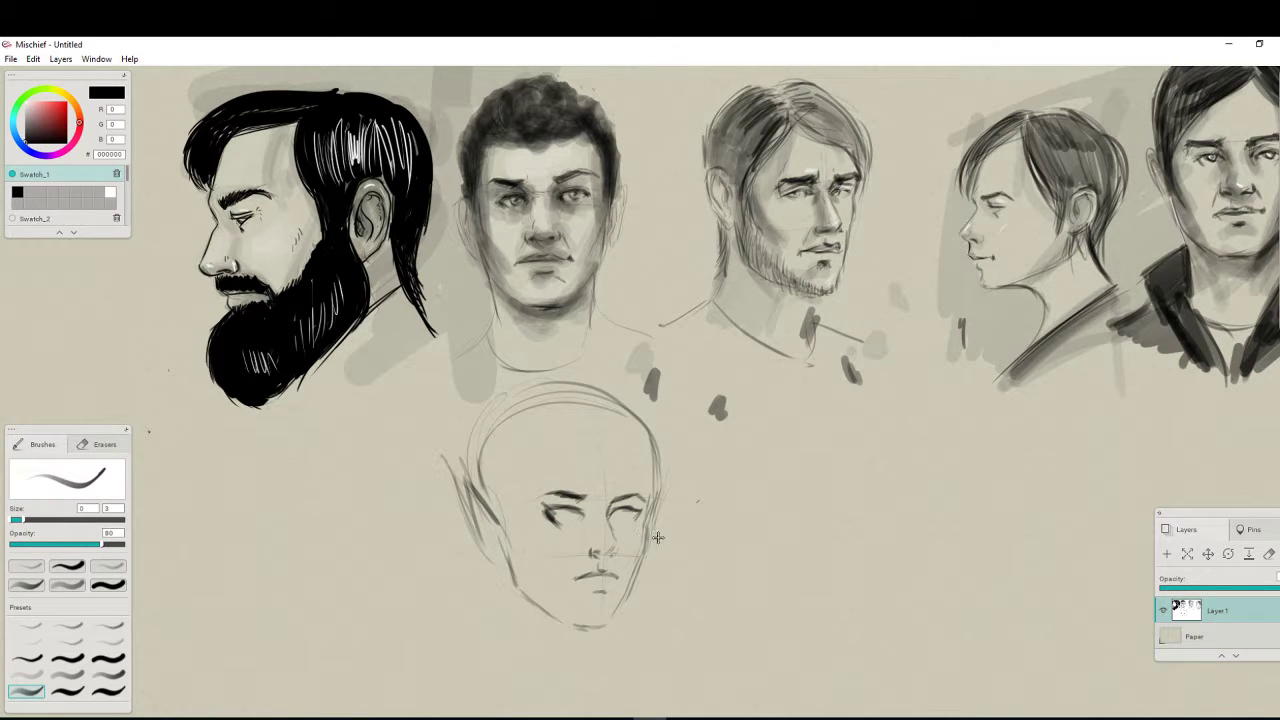
# Refine the new face's eyes with irises and darker lids, and define the nostril and the shadow under the lip
pyautogui.scroll(5, 659, 539)
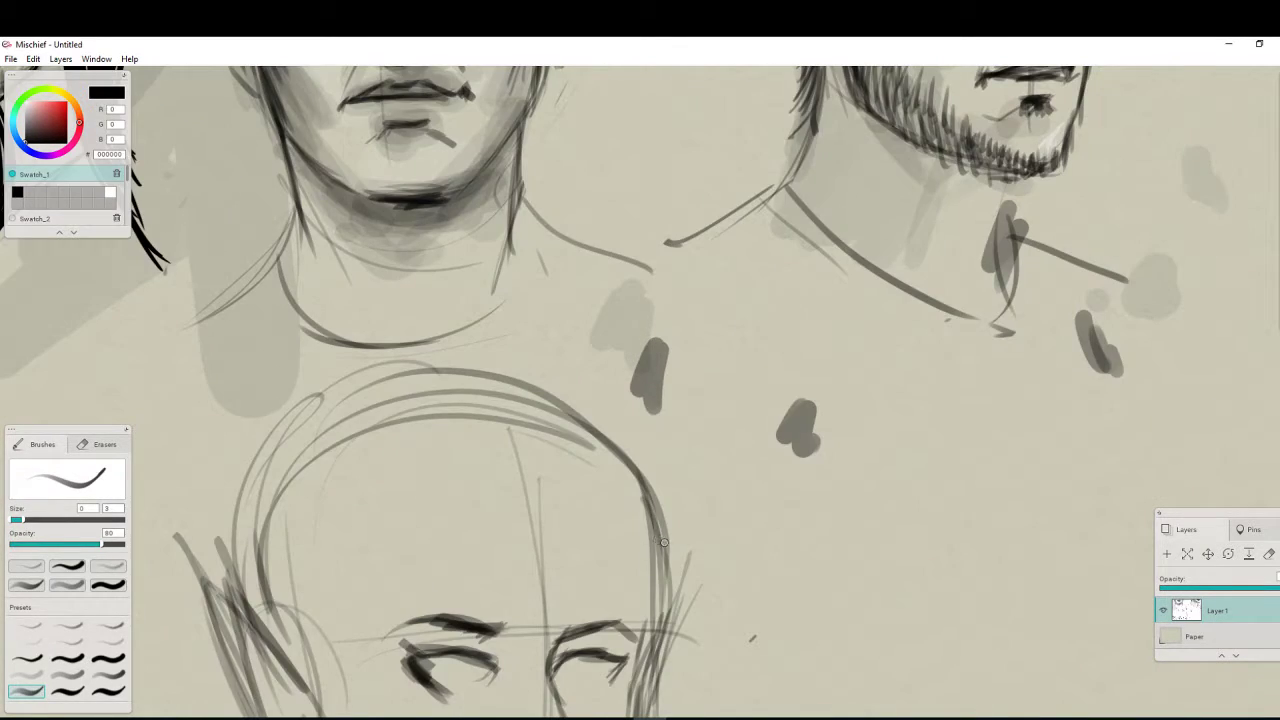
pyautogui.scroll(-4, 661, 541)
pyautogui.scroll(2, 653, 526)
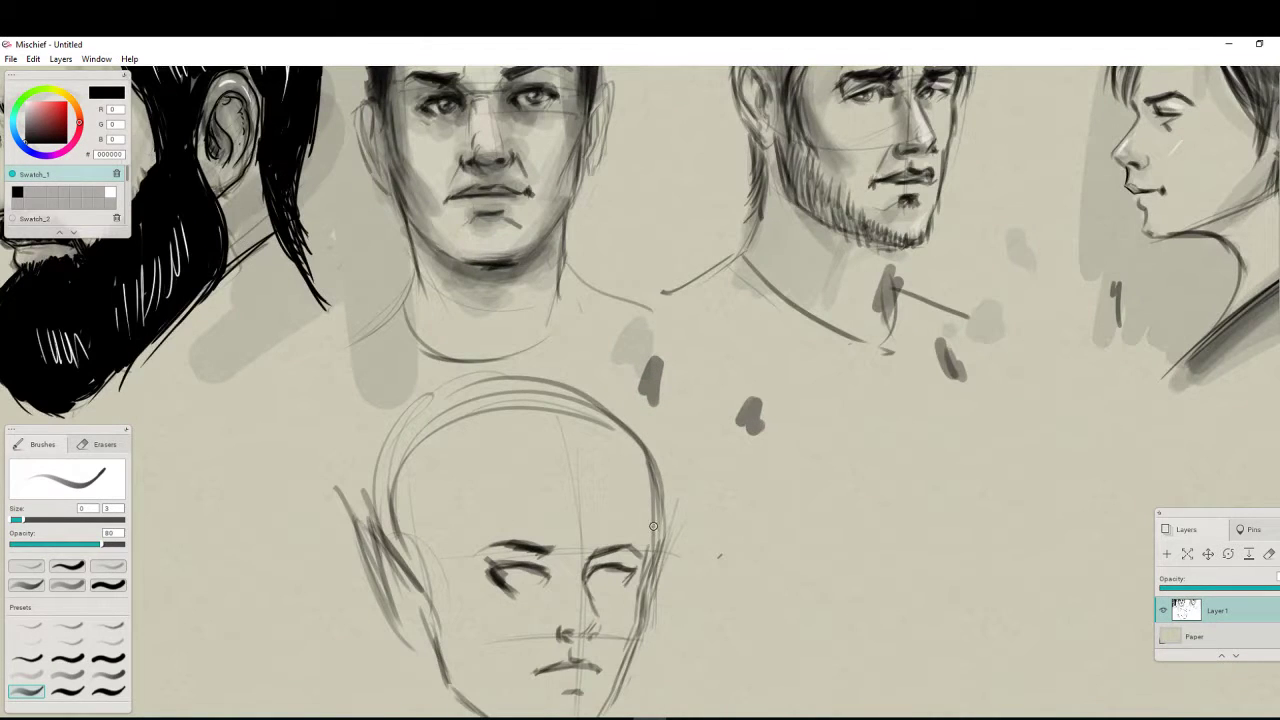
pyautogui.moveTo(677, 531); pyautogui.dragTo(733, 469)
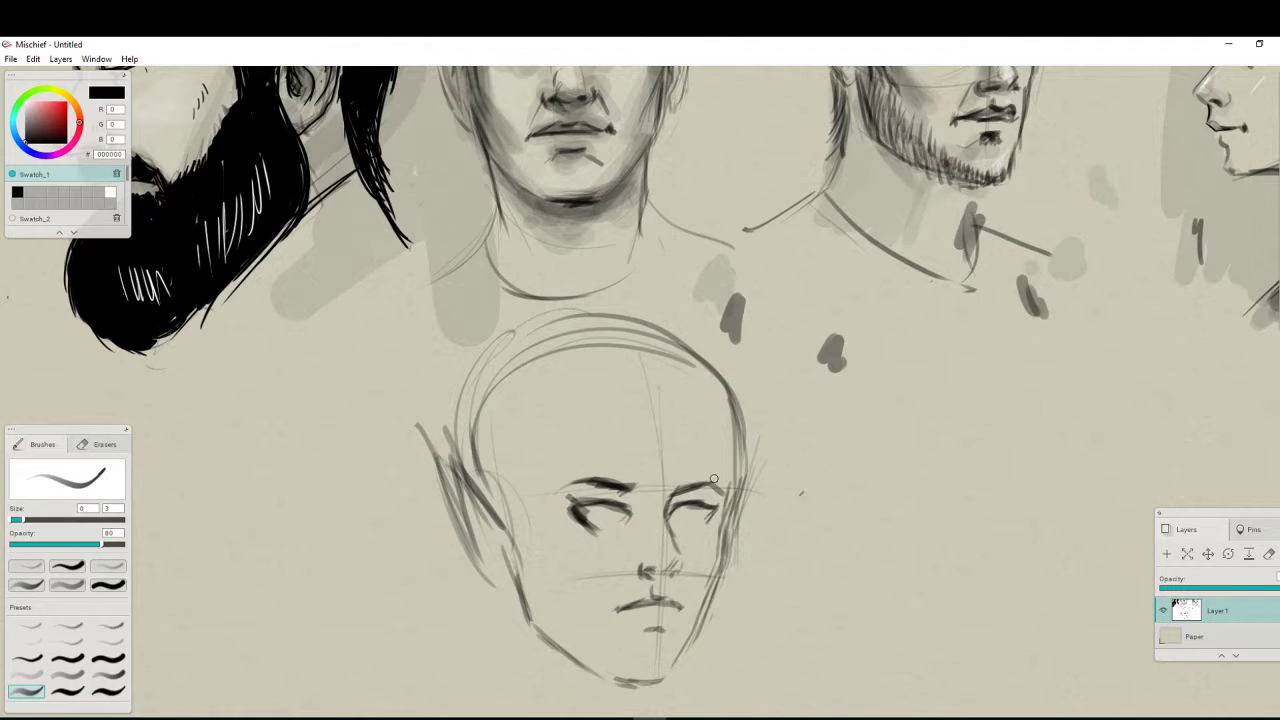
pyautogui.moveTo(672, 511); pyautogui.dragTo(706, 510)
pyautogui.moveTo(588, 507); pyautogui.dragTo(570, 504)
pyautogui.moveTo(602, 507)
pyautogui.mouseDown()
pyautogui.moveTo(689, 508)
pyautogui.moveTo(562, 502)
pyautogui.moveTo(646, 504)
pyautogui.mouseUp()
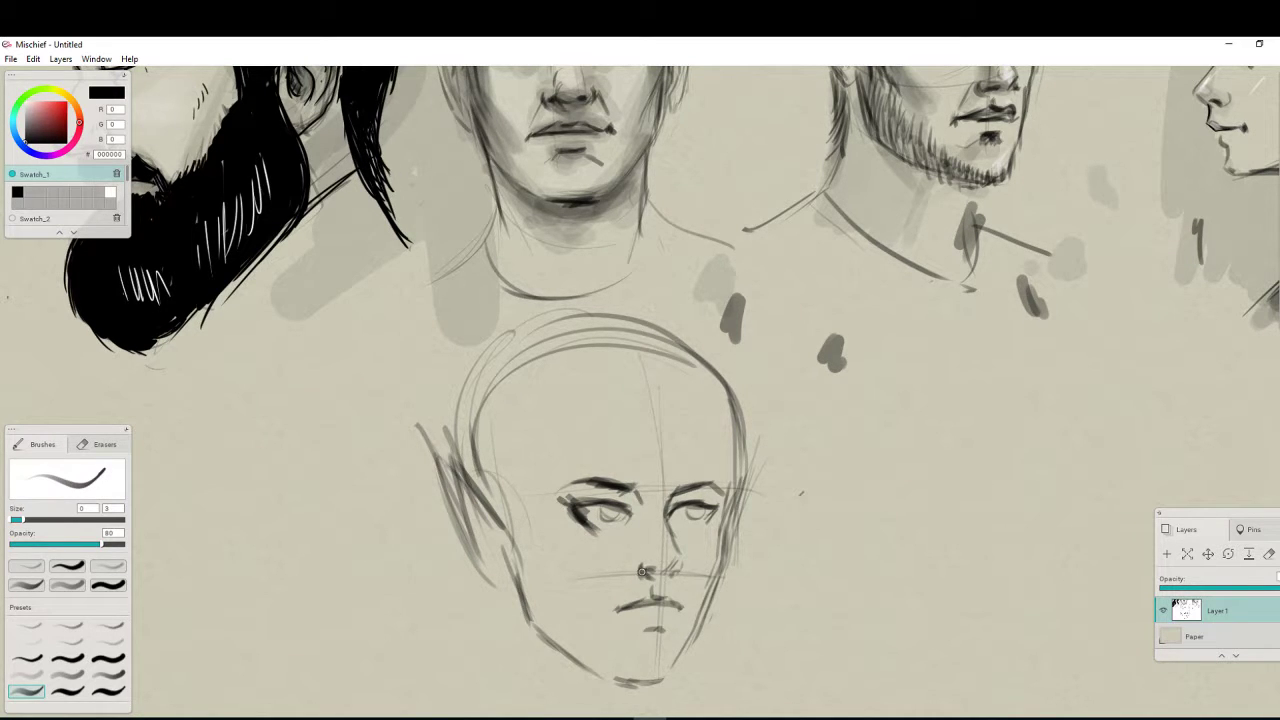
pyautogui.moveTo(640, 562); pyautogui.dragTo(638, 572)
pyautogui.moveTo(642, 626); pyautogui.dragTo(665, 630)
# Sketch side-parted hair strands sweeping from the forehead parting over the near temple and down the far side
pyautogui.moveTo(655, 386); pyautogui.dragTo(624, 424)
pyautogui.scroll(-2, 677, 400)
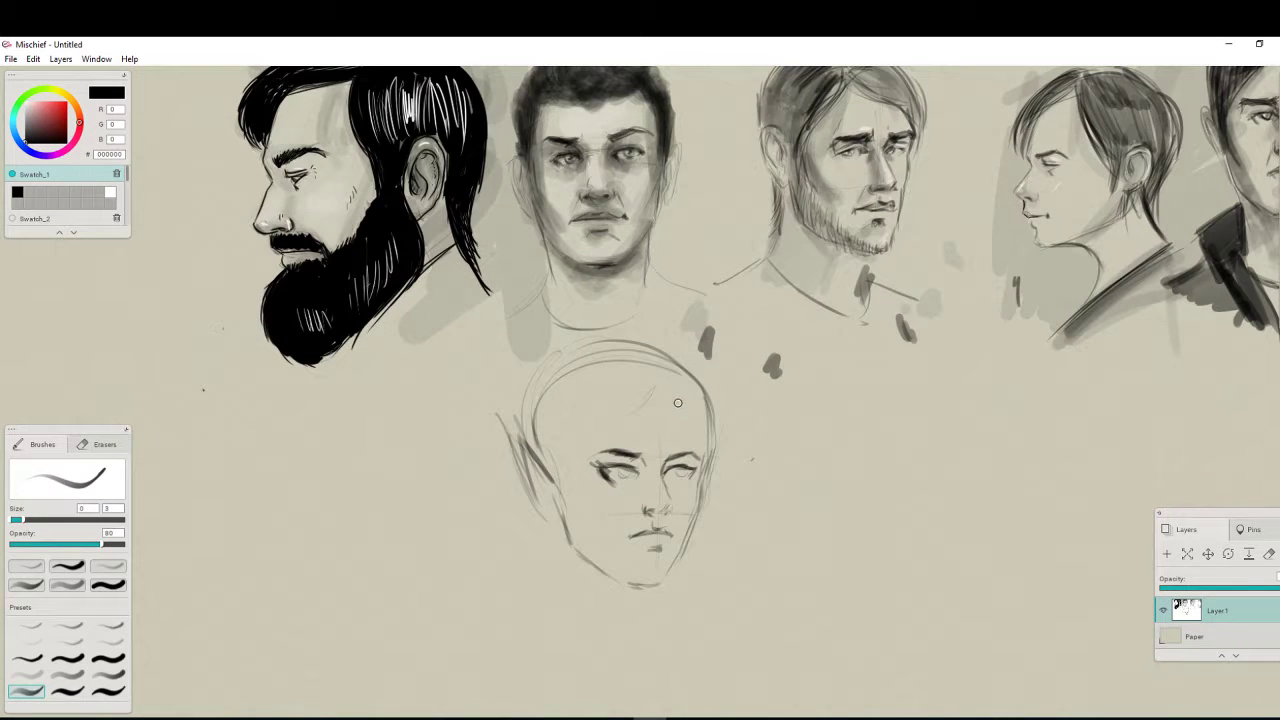
pyautogui.moveTo(667, 377); pyautogui.dragTo(612, 417)
pyautogui.moveTo(660, 382); pyautogui.dragTo(596, 444)
pyautogui.moveTo(618, 386)
pyautogui.mouseDown()
pyautogui.moveTo(588, 470)
pyautogui.moveTo(572, 476)
pyautogui.mouseUp()
pyautogui.moveTo(574, 378); pyautogui.dragTo(564, 460)
pyautogui.moveTo(558, 398)
pyautogui.mouseDown()
pyautogui.moveTo(578, 501)
pyautogui.moveTo(540, 434)
pyautogui.moveTo(574, 504)
pyautogui.mouseUp()
pyautogui.moveTo(542, 438); pyautogui.dragTo(596, 526)
pyautogui.moveTo(588, 462); pyautogui.dragTo(610, 522)
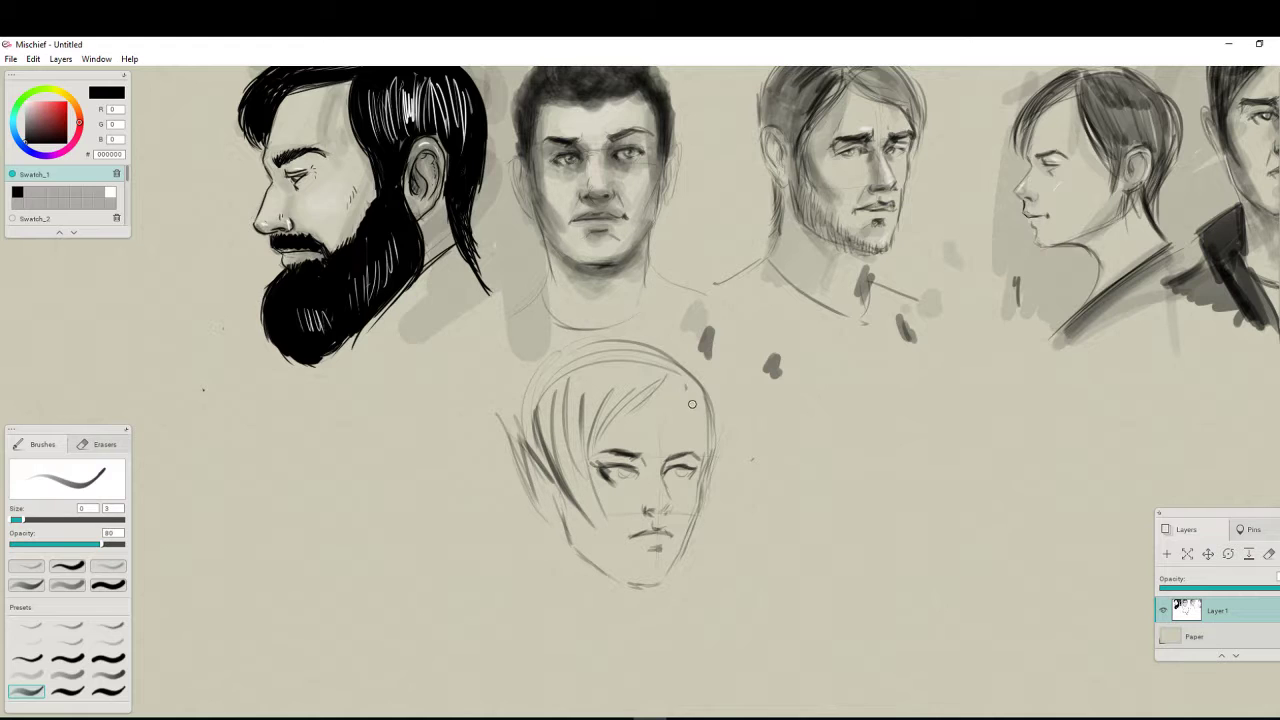
pyautogui.moveTo(698, 398)
pyautogui.mouseDown()
pyautogui.moveTo(711, 519)
pyautogui.moveTo(710, 484)
pyautogui.moveTo(666, 573)
pyautogui.mouseUp()
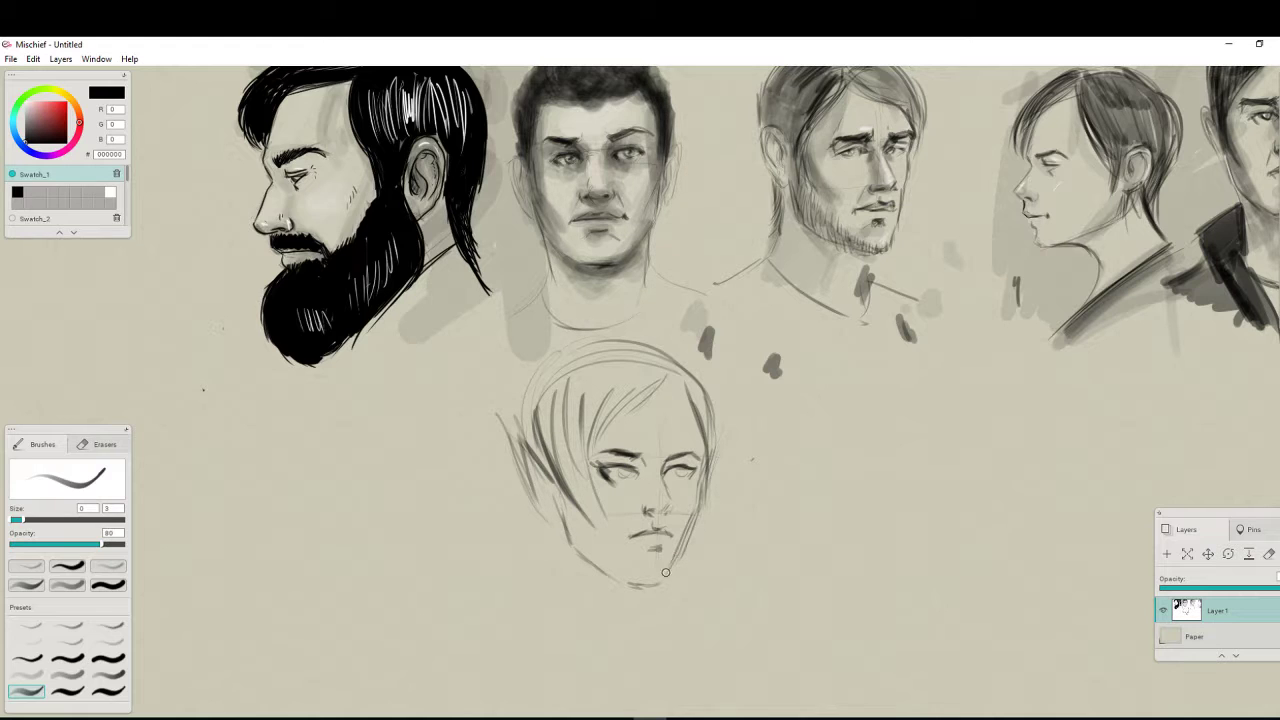
# Sketch the neck and a curved neckline below the chin, and add hair behind the ear
pyautogui.moveTo(560, 500); pyautogui.dragTo(566, 602)
pyautogui.moveTo(642, 592); pyautogui.dragTo(643, 636)
pyautogui.moveTo(522, 634); pyautogui.dragTo(651, 660)
pyautogui.moveTo(515, 480); pyautogui.dragTo(578, 568)
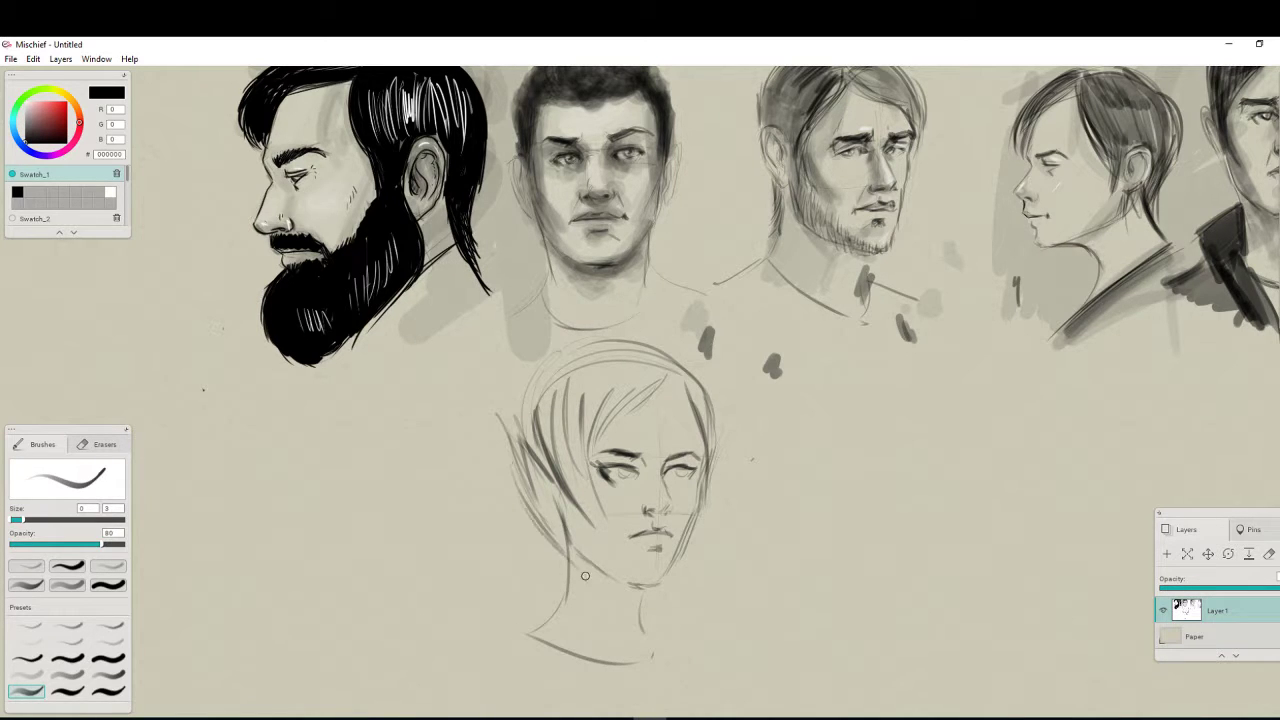
# Fill out the bobbed hair on both sides of the face and add lash strokes at the eyes
pyautogui.moveTo(548, 361)
pyautogui.mouseDown()
pyautogui.moveTo(512, 414)
pyautogui.moveTo(535, 475)
pyautogui.moveTo(508, 420)
pyautogui.moveTo(557, 488)
pyautogui.mouseUp()
pyautogui.moveTo(715, 461); pyautogui.dragTo(689, 525)
pyautogui.moveTo(623, 465); pyautogui.dragTo(588, 470)
pyautogui.moveTo(668, 462); pyautogui.dragTo(704, 443)
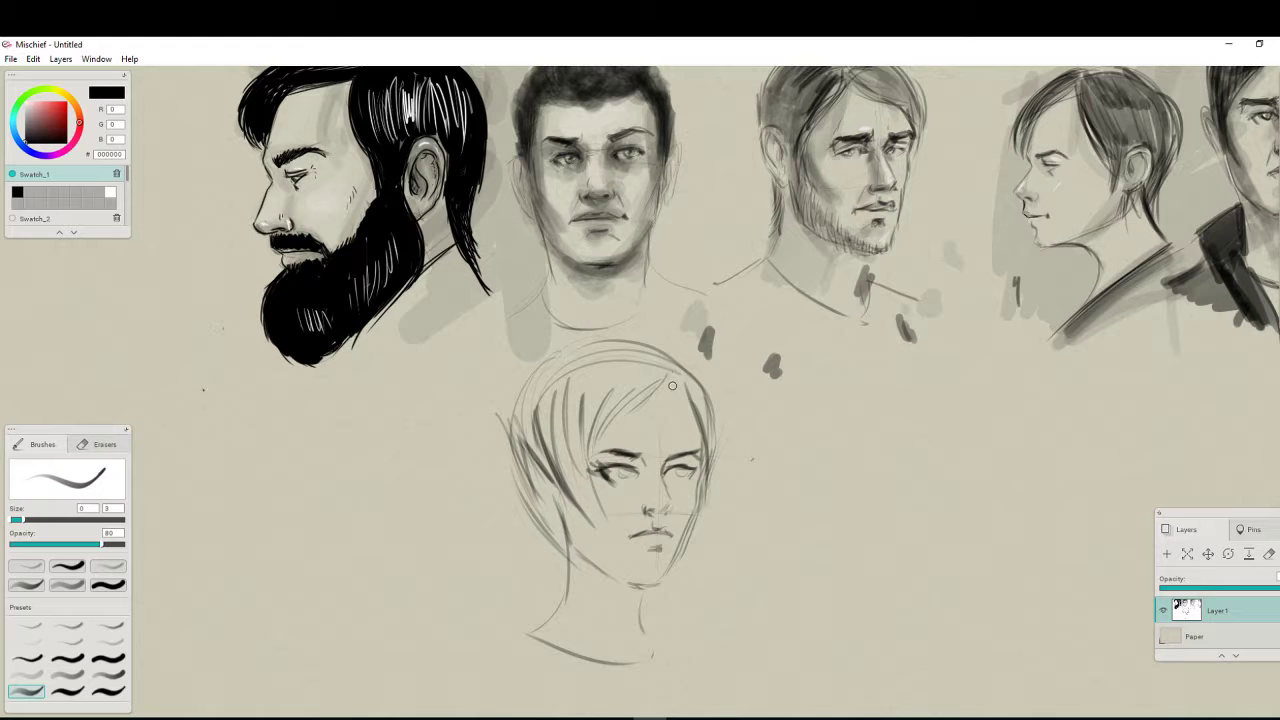
pyautogui.moveTo(671, 382); pyautogui.dragTo(711, 513)
pyautogui.moveTo(712, 410); pyautogui.dragTo(710, 511)
pyautogui.moveTo(617, 384); pyautogui.dragTo(580, 533)
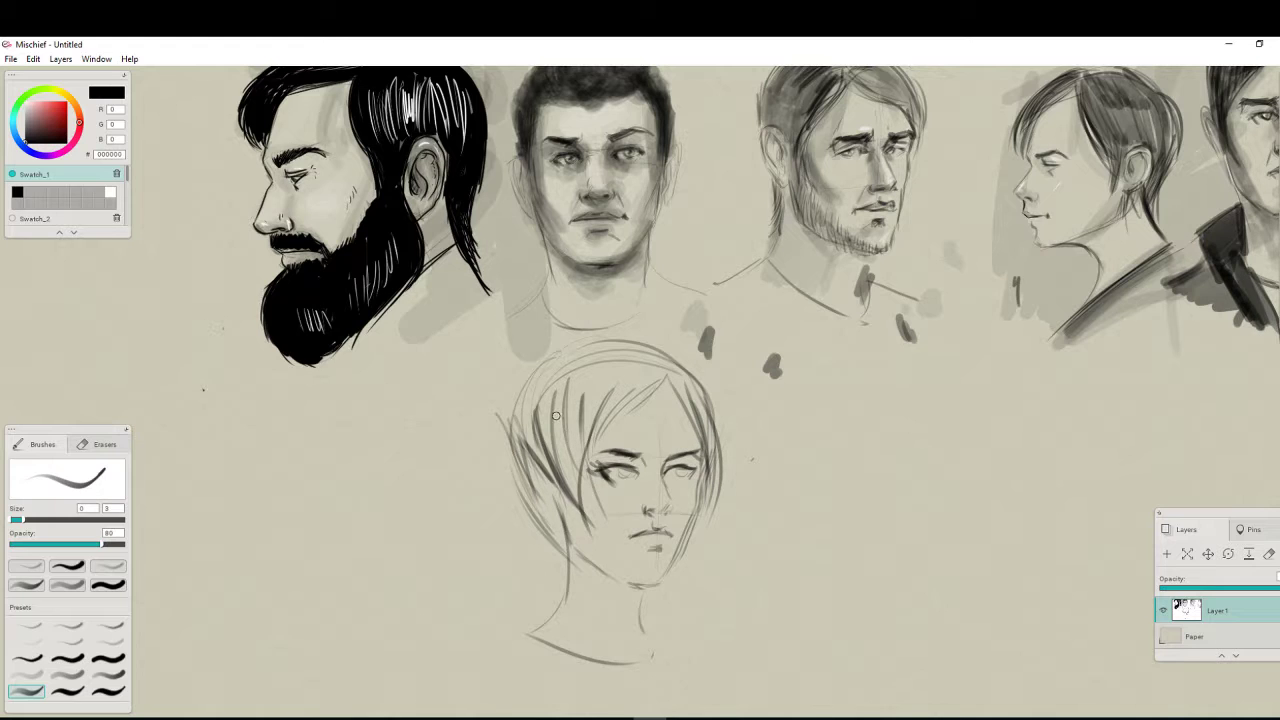
pyautogui.moveTo(598, 436); pyautogui.dragTo(556, 532)
# Erase the lower neck line, and fade the head sketch with the 54-opacity eraser enlarged to 5–61
pyautogui.press('e')
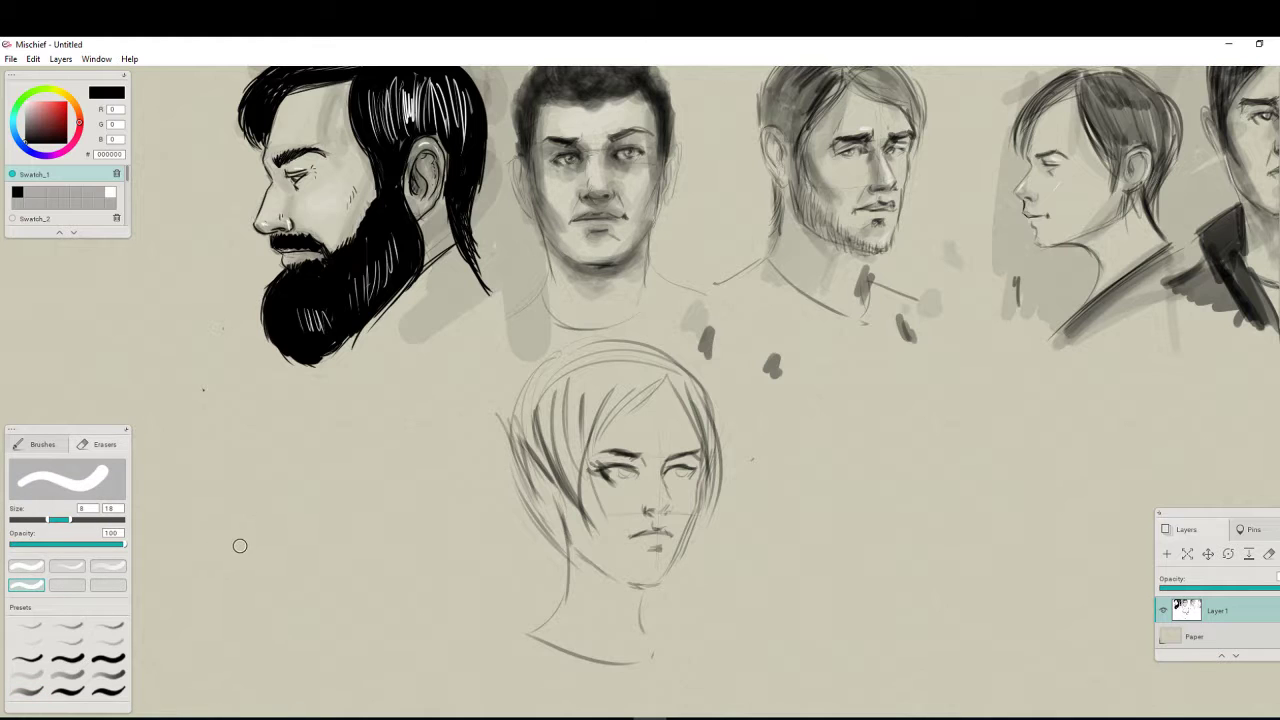
pyautogui.moveTo(557, 612); pyautogui.dragTo(567, 594)
pyautogui.click(108, 566)
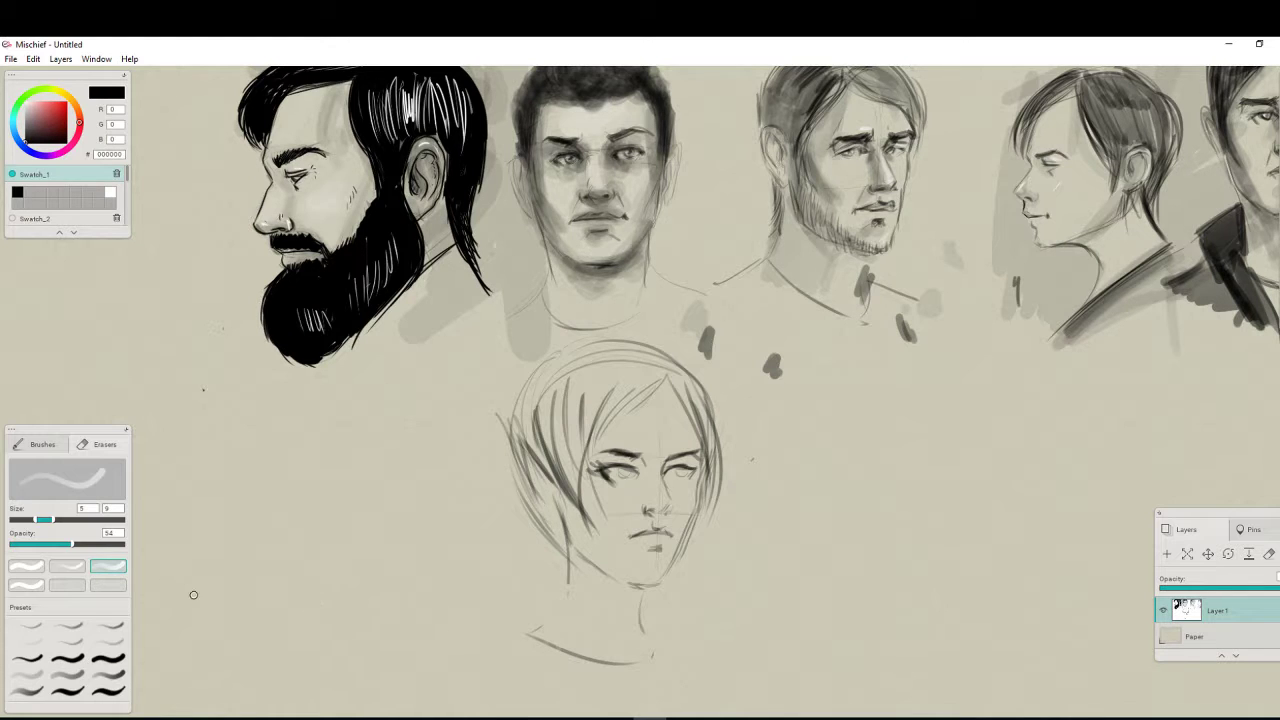
pyautogui.moveTo(53, 520); pyautogui.dragTo(83, 520)
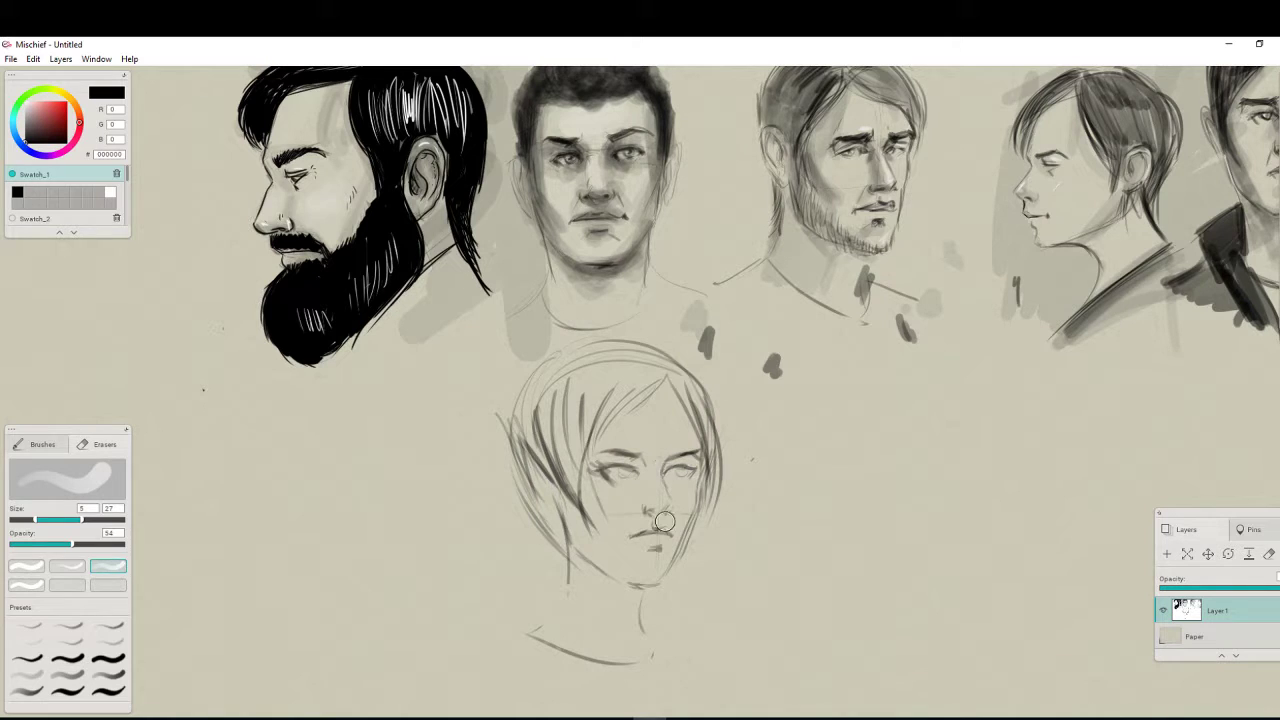
pyautogui.moveTo(83, 520); pyautogui.dragTo(104, 519)
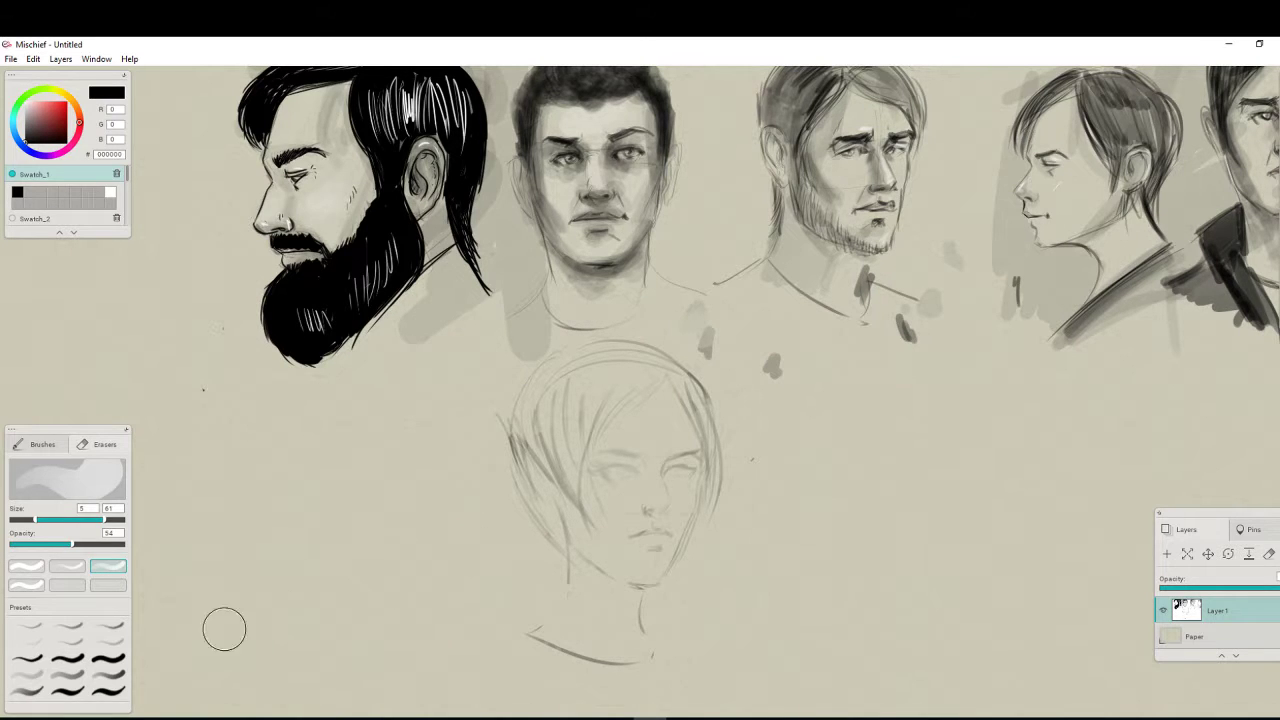
# Ink the brows, eyes and nose in black over the faded sketch with the 0–4 brush at 100 opacity
pyautogui.click(26, 658)
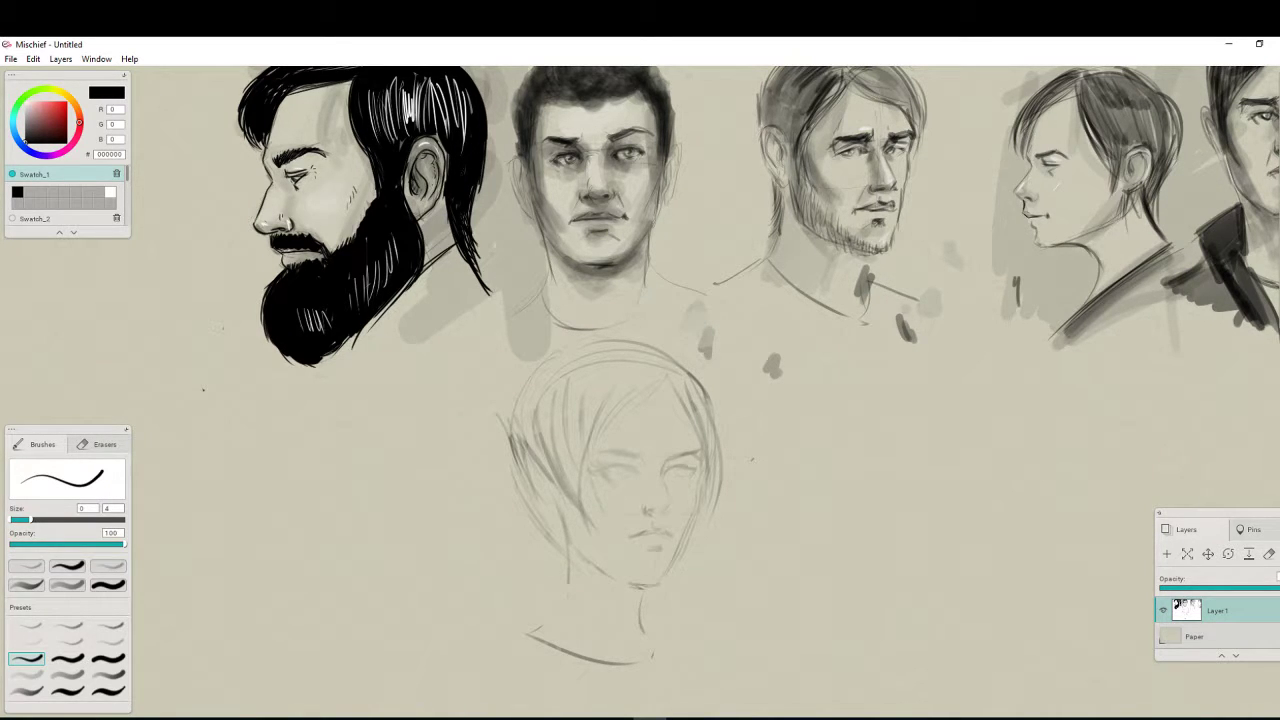
pyautogui.click(216, 718)
pyautogui.moveTo(673, 461)
pyautogui.mouseDown()
pyautogui.moveTo(699, 453)
pyautogui.moveTo(593, 466)
pyautogui.moveTo(703, 452)
pyautogui.mouseUp()
pyautogui.moveTo(669, 460); pyautogui.dragTo(653, 516)
pyautogui.moveTo(672, 471)
pyautogui.mouseDown()
pyautogui.moveTo(696, 467)
pyautogui.moveTo(673, 479)
pyautogui.mouseUp()
pyautogui.moveTo(636, 473)
pyautogui.mouseDown()
pyautogui.moveTo(587, 476)
pyautogui.moveTo(664, 467)
pyautogui.mouseUp()
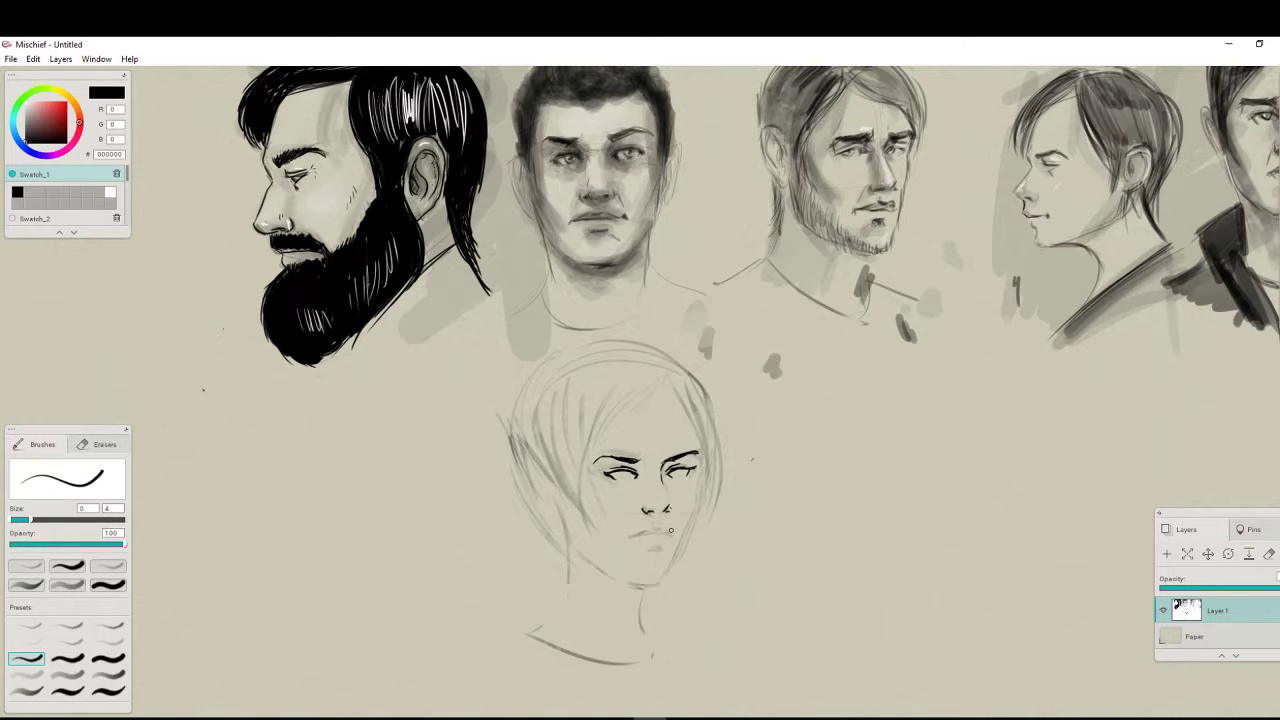
# Ink the mouth, the cheek and jaw contours, and the parted hair strands framing the face
pyautogui.moveTo(632, 537)
pyautogui.mouseDown()
pyautogui.moveTo(672, 532)
pyautogui.moveTo(660, 548)
pyautogui.mouseUp()
pyautogui.moveTo(690, 407)
pyautogui.mouseDown()
pyautogui.moveTo(694, 507)
pyautogui.moveTo(660, 584)
pyautogui.mouseUp()
pyautogui.moveTo(661, 378)
pyautogui.mouseDown()
pyautogui.moveTo(588, 456)
pyautogui.moveTo(578, 508)
pyautogui.mouseUp()
pyautogui.moveTo(572, 462); pyautogui.dragTo(580, 512)
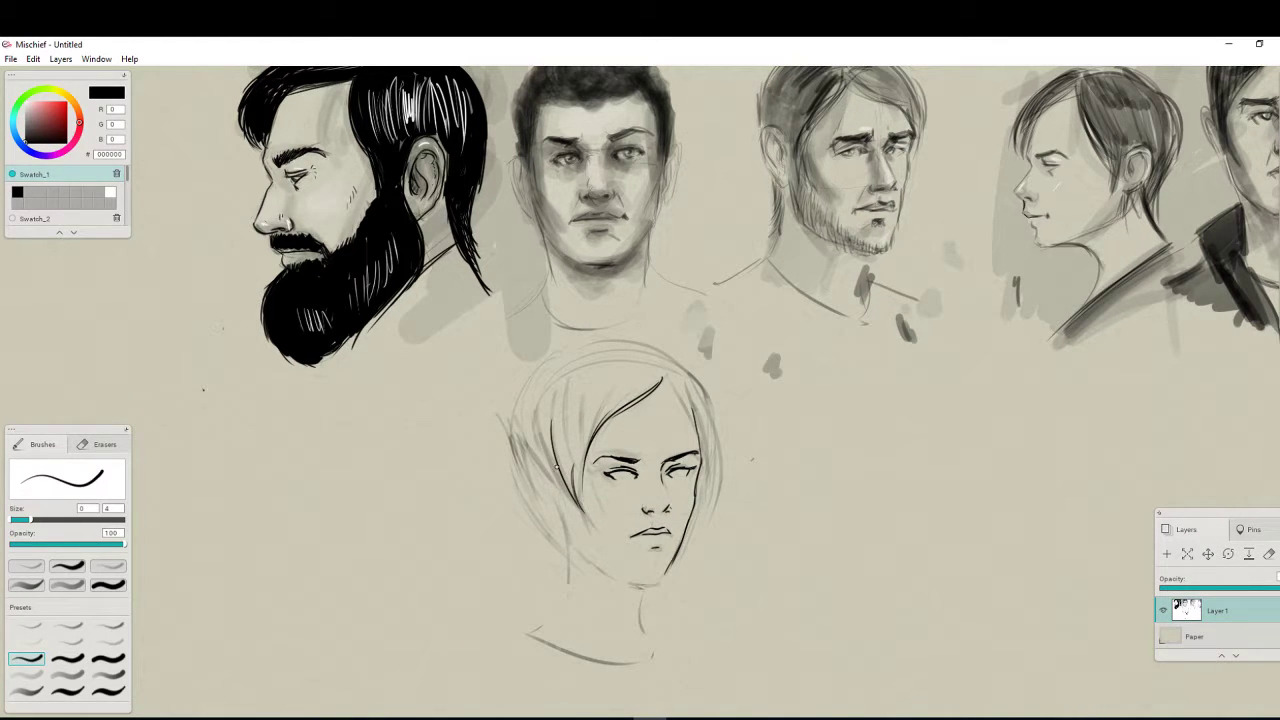
pyautogui.moveTo(538, 412)
pyautogui.mouseDown()
pyautogui.moveTo(569, 502)
pyautogui.moveTo(538, 430)
pyautogui.moveTo(566, 538)
pyautogui.moveTo(645, 593)
pyautogui.moveTo(646, 551)
pyautogui.moveTo(658, 580)
pyautogui.moveTo(646, 585)
pyautogui.moveTo(662, 575)
pyautogui.moveTo(626, 579)
pyautogui.mouseUp()
pyautogui.moveTo(670, 378)
pyautogui.mouseDown()
pyautogui.moveTo(708, 425)
pyautogui.moveTo(701, 540)
pyautogui.moveTo(696, 384)
pyautogui.moveTo(704, 522)
pyautogui.mouseUp()
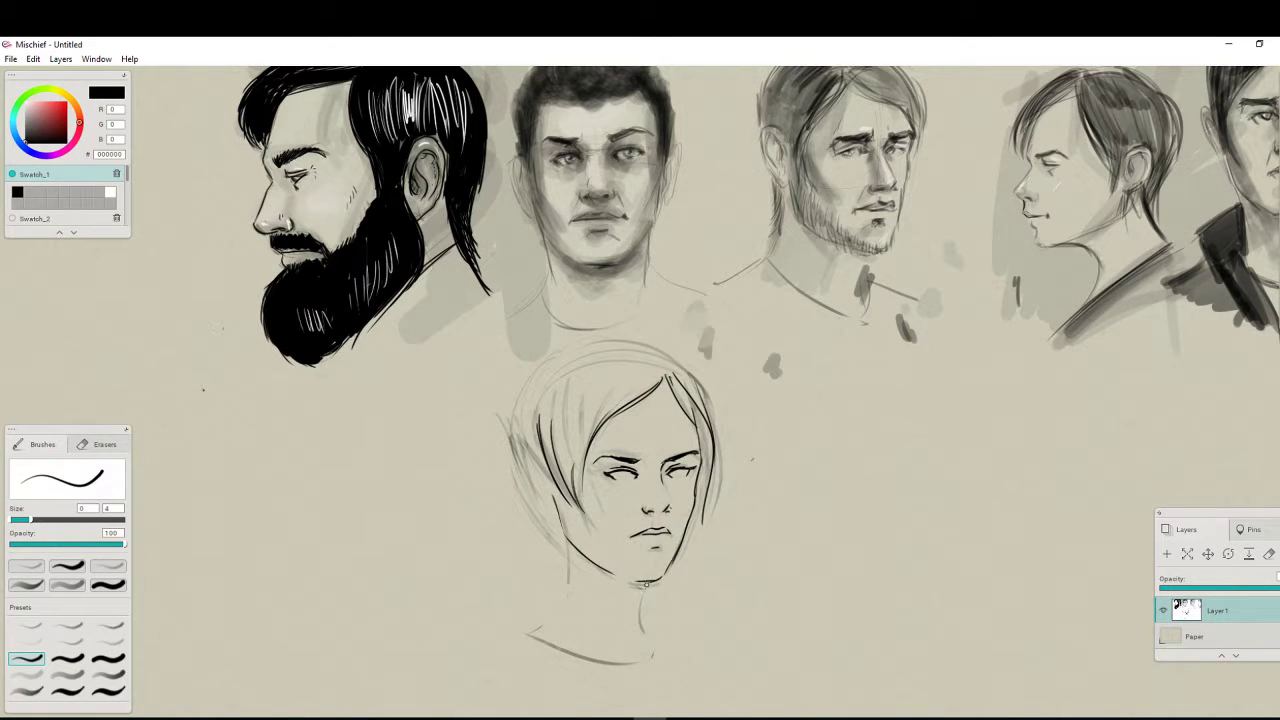
# Ink both sides of the neck and thicken the lashes at the outer eye corners
pyautogui.moveTo(644, 586); pyautogui.dragTo(642, 640)
pyautogui.moveTo(567, 540)
pyautogui.mouseDown()
pyautogui.moveTo(565, 595)
pyautogui.moveTo(537, 626)
pyautogui.mouseUp()
pyautogui.moveTo(600, 470); pyautogui.dragTo(607, 469)
pyautogui.moveTo(694, 467); pyautogui.dragTo(698, 470)
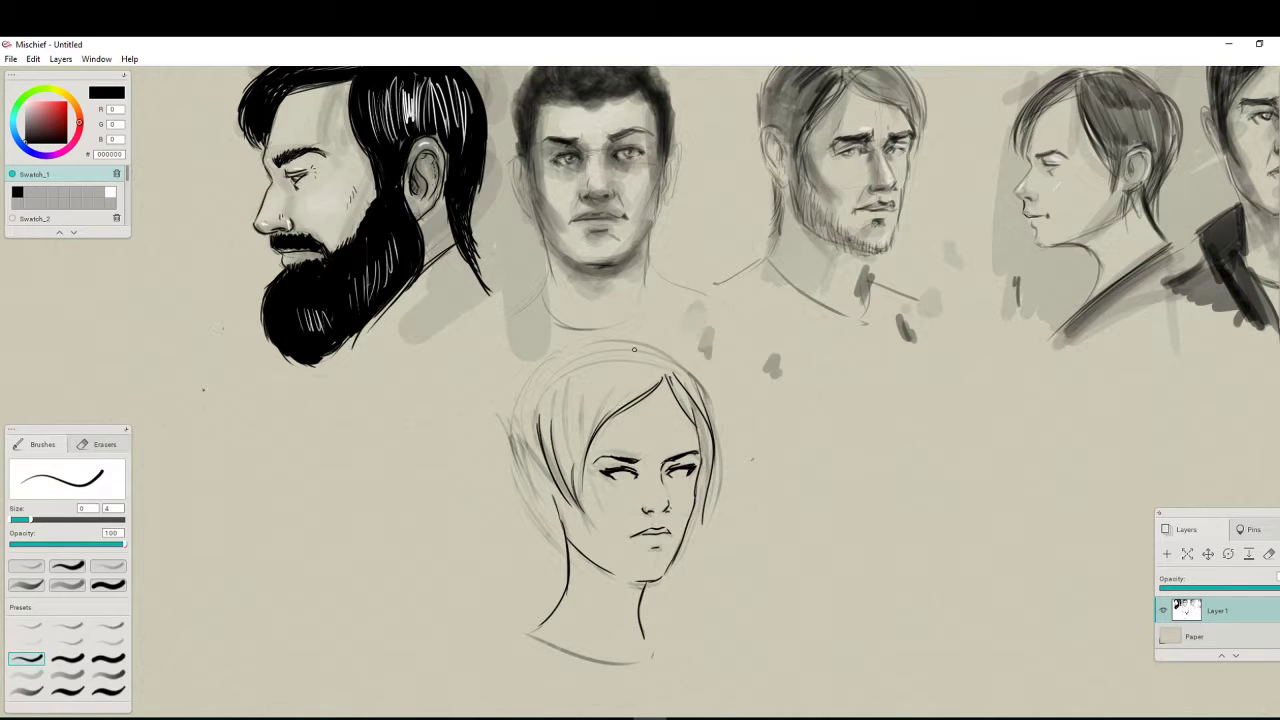
# Ink curved hair strands over the crown and outline the pointed ear
pyautogui.moveTo(640, 361)
pyautogui.mouseDown()
pyautogui.moveTo(570, 364)
pyautogui.moveTo(533, 399)
pyautogui.mouseUp()
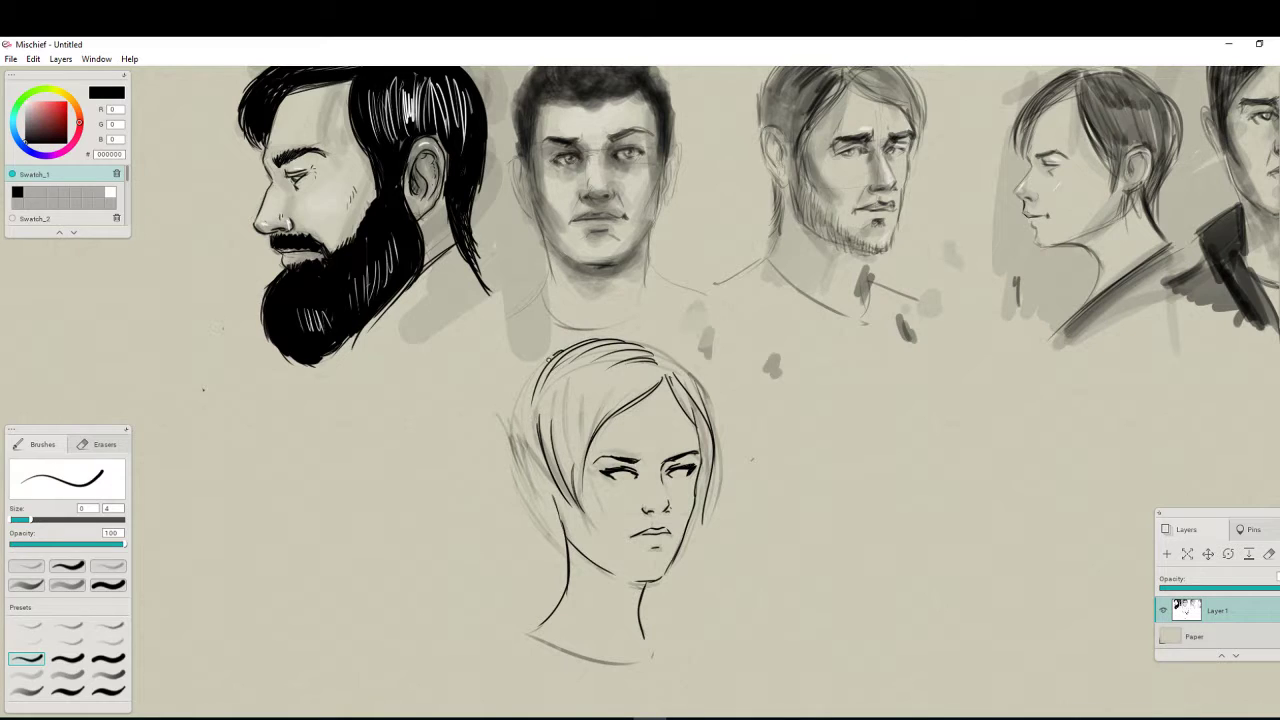
pyautogui.moveTo(549, 359)
pyautogui.mouseDown()
pyautogui.moveTo(525, 422)
pyautogui.moveTo(526, 455)
pyautogui.moveTo(551, 479)
pyautogui.moveTo(522, 446)
pyautogui.moveTo(528, 474)
pyautogui.mouseUp()
pyautogui.moveTo(514, 430); pyautogui.dragTo(546, 490)
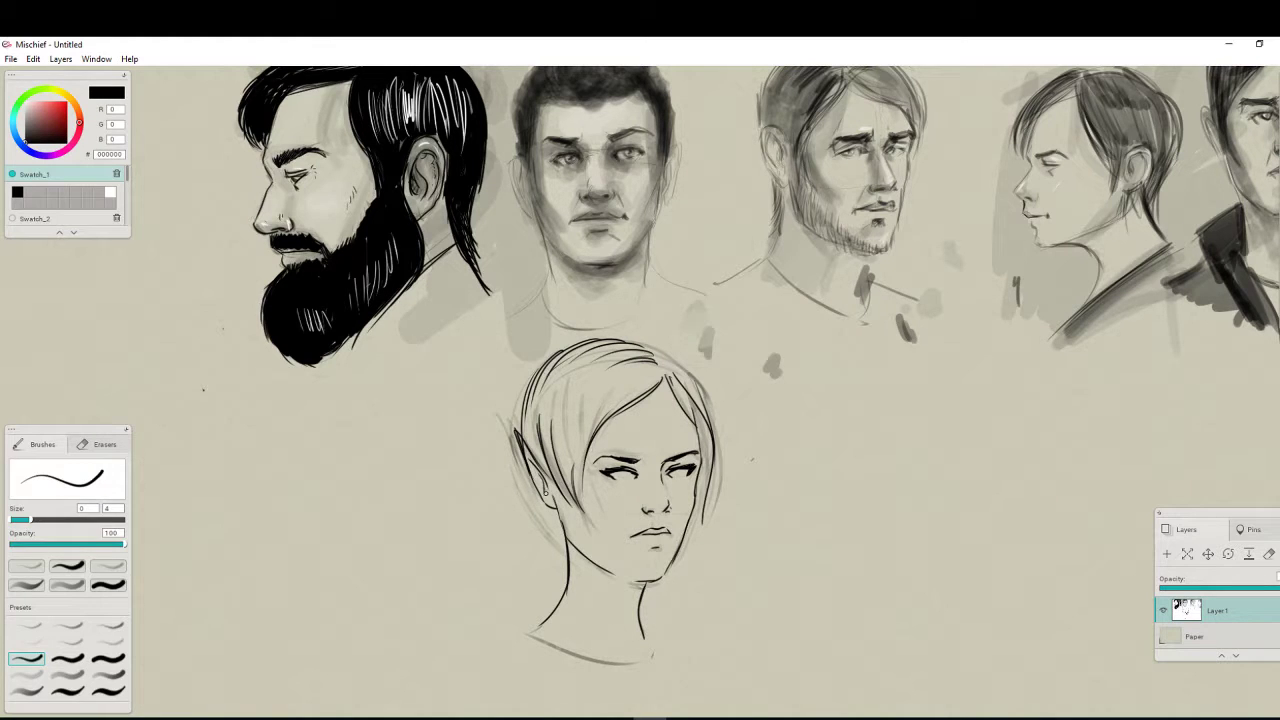
# Ink long hair strands around the back of the head, from the crown past the ear to the nape
pyautogui.moveTo(514, 440); pyautogui.dragTo(562, 541)
pyautogui.moveTo(522, 472); pyautogui.dragTo(557, 546)
pyautogui.moveTo(565, 346); pyautogui.dragTo(513, 436)
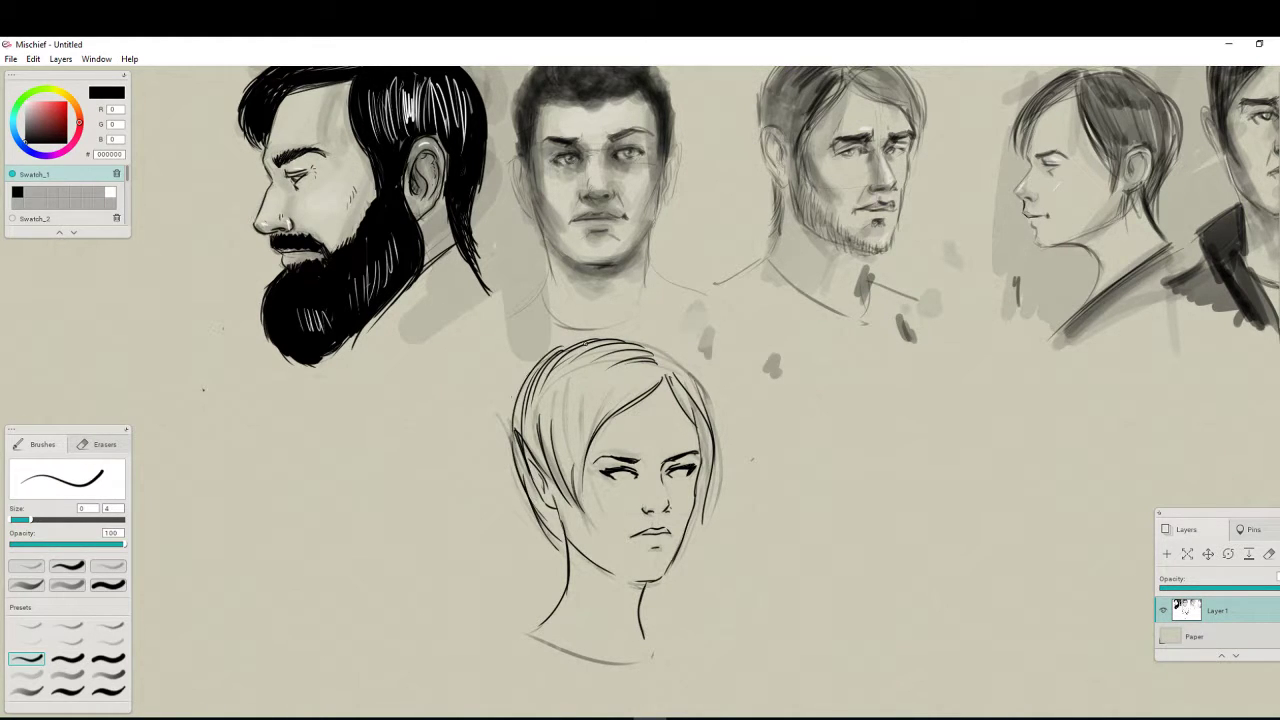
pyautogui.moveTo(586, 342); pyautogui.dragTo(502, 442)
pyautogui.moveTo(526, 390); pyautogui.dragTo(503, 496)
pyautogui.moveTo(504, 450); pyautogui.dragTo(548, 538)
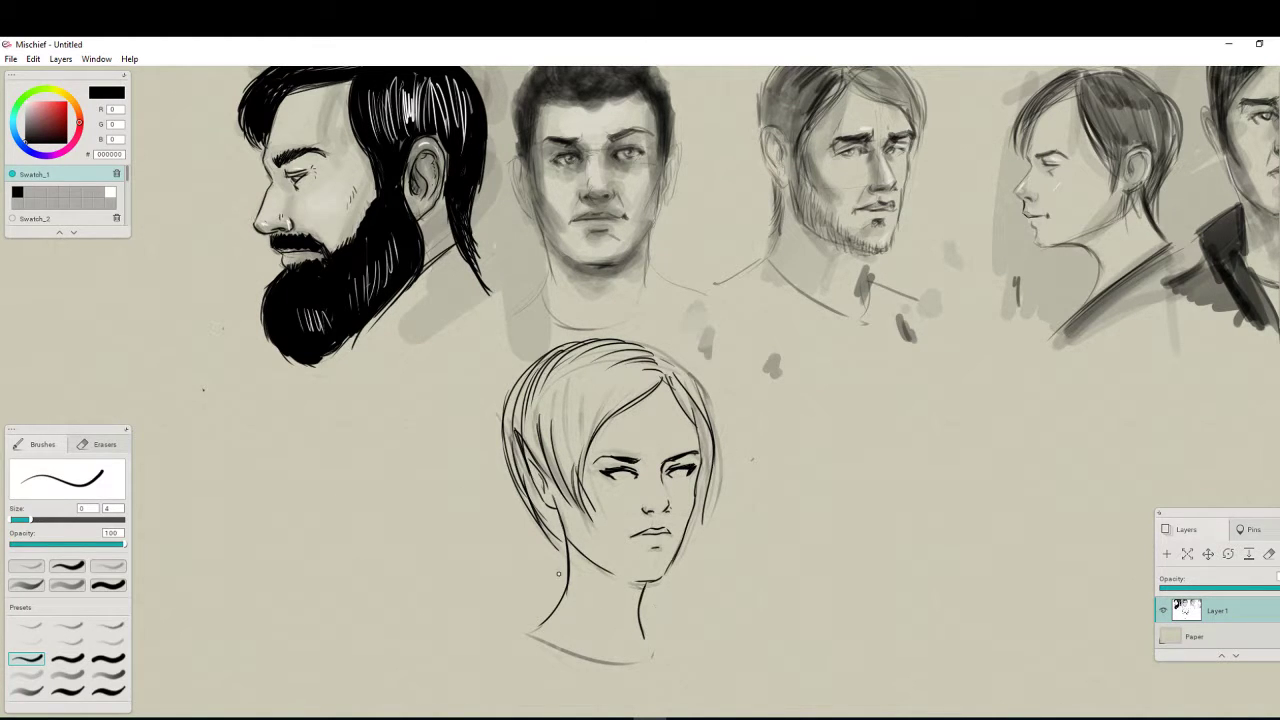
# Ink a high pointed collar flaring on both sides of the neck, with crossing lapel lines below it
pyautogui.moveTo(565, 559)
pyautogui.mouseDown()
pyautogui.moveTo(462, 554)
pyautogui.moveTo(484, 560)
pyautogui.moveTo(528, 636)
pyautogui.mouseUp()
pyautogui.moveTo(665, 575)
pyautogui.mouseDown()
pyautogui.moveTo(728, 562)
pyautogui.moveTo(662, 658)
pyautogui.mouseUp()
pyautogui.moveTo(558, 621); pyautogui.dragTo(660, 700)
pyautogui.moveTo(653, 648); pyautogui.dragTo(664, 672)
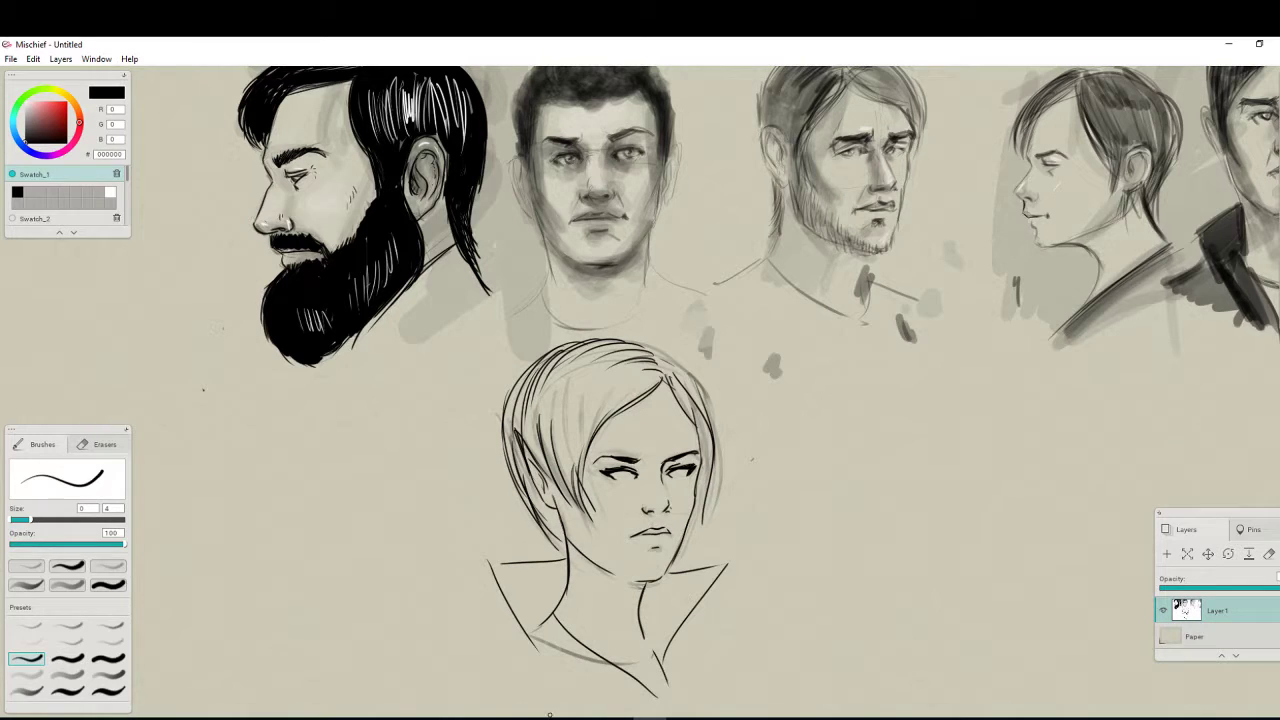
pyautogui.moveTo(523, 637); pyautogui.dragTo(616, 689)
pyautogui.moveTo(489, 564); pyautogui.dragTo(590, 706)
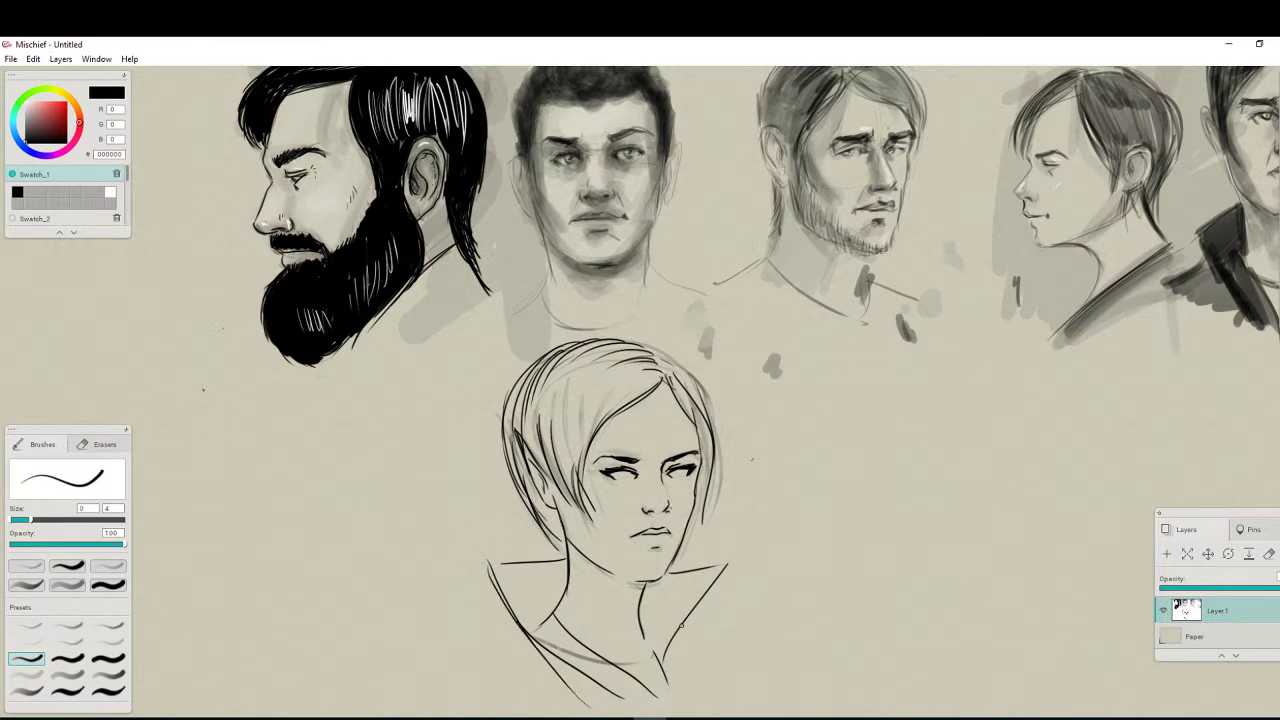
pyautogui.moveTo(724, 565); pyautogui.dragTo(673, 676)
pyautogui.moveTo(493, 646); pyautogui.dragTo(465, 660)
pyautogui.scroll(5, 661, 498)
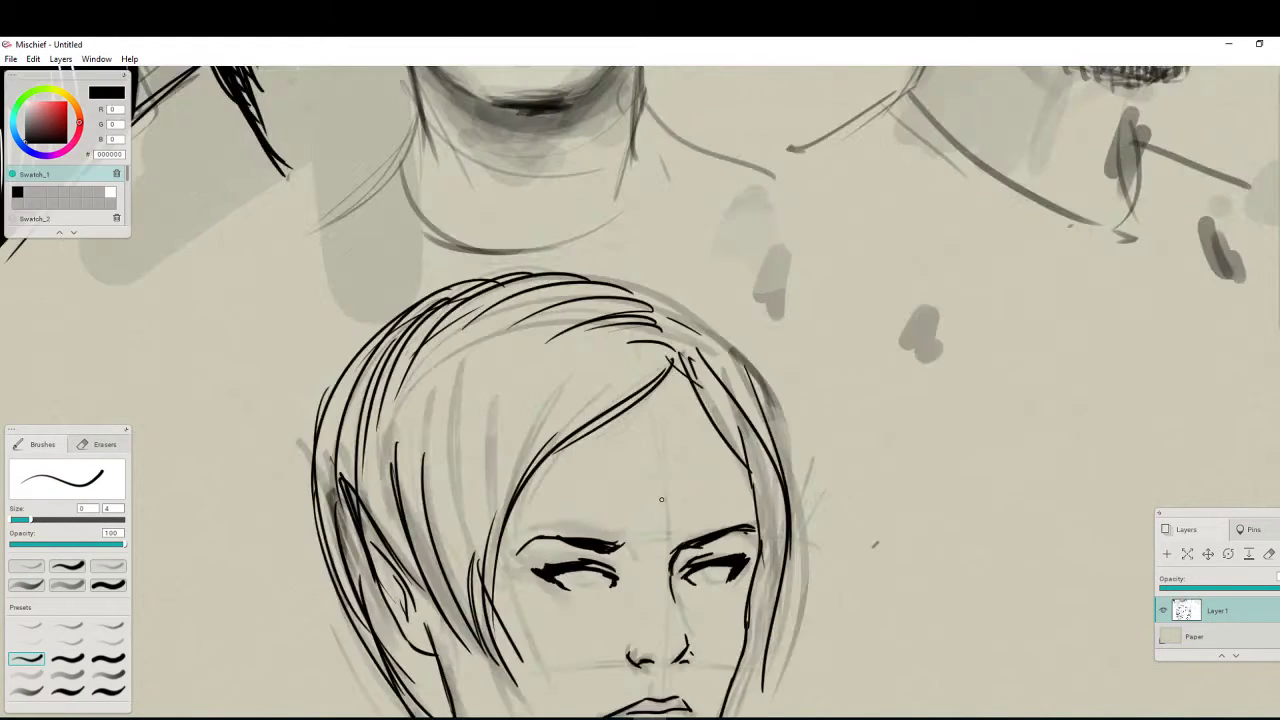
pyautogui.scroll(-1, 661, 499)
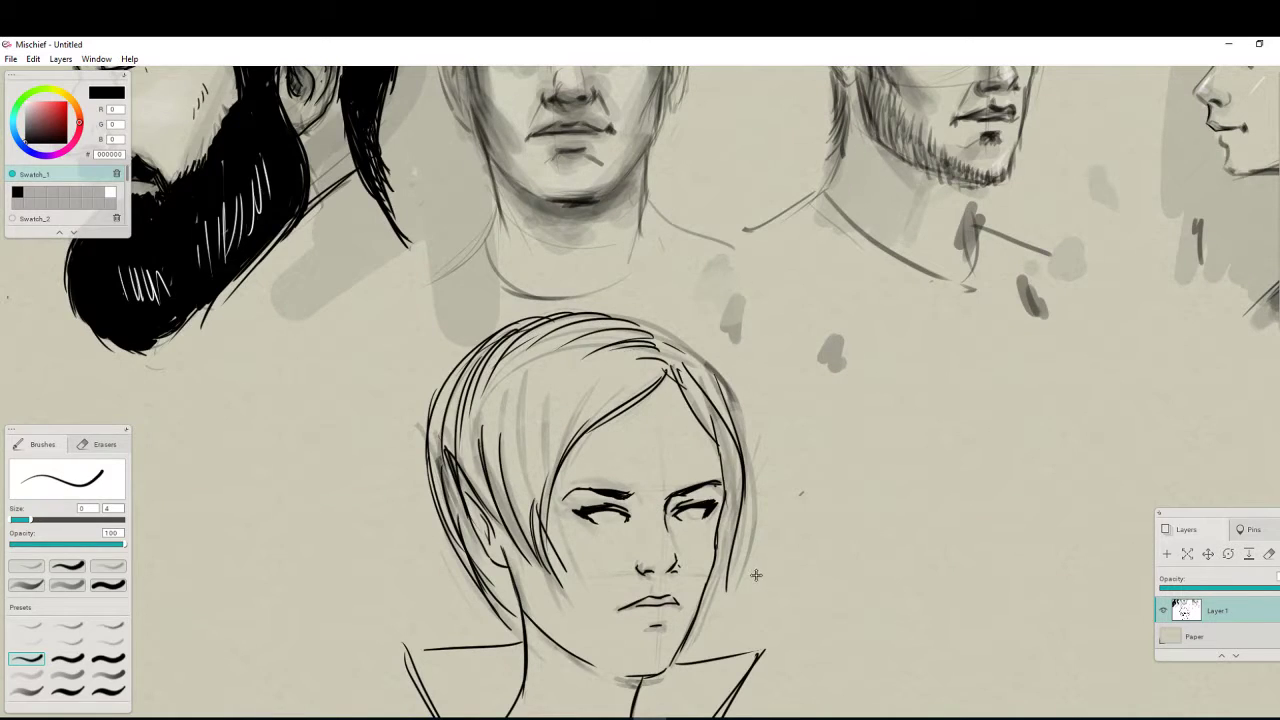
# Ink the mouth corner and lower lip, and add hair strands from the parting down the face and beside the ear
pyautogui.moveTo(757, 577); pyautogui.dragTo(702, 494)
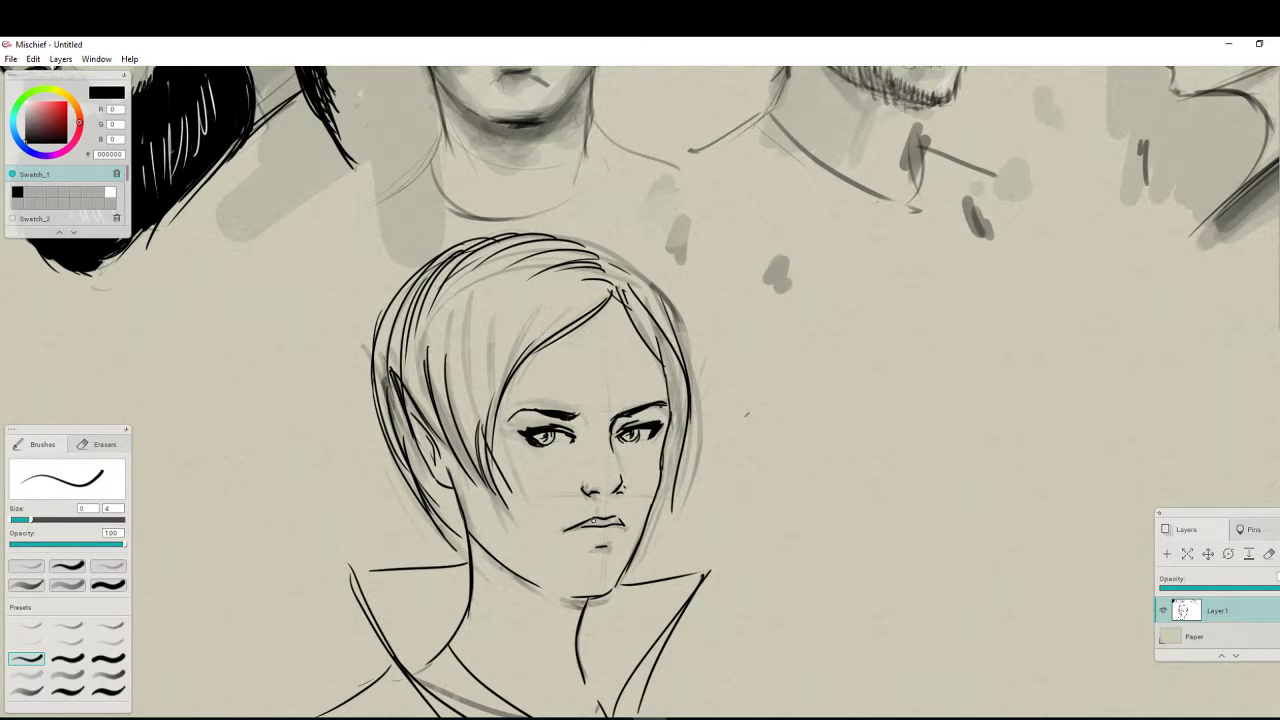
pyautogui.moveTo(583, 526); pyautogui.dragTo(565, 530)
pyautogui.moveTo(619, 298)
pyautogui.mouseDown()
pyautogui.moveTo(655, 356)
pyautogui.moveTo(675, 445)
pyautogui.moveTo(678, 386)
pyautogui.moveTo(674, 480)
pyautogui.mouseUp()
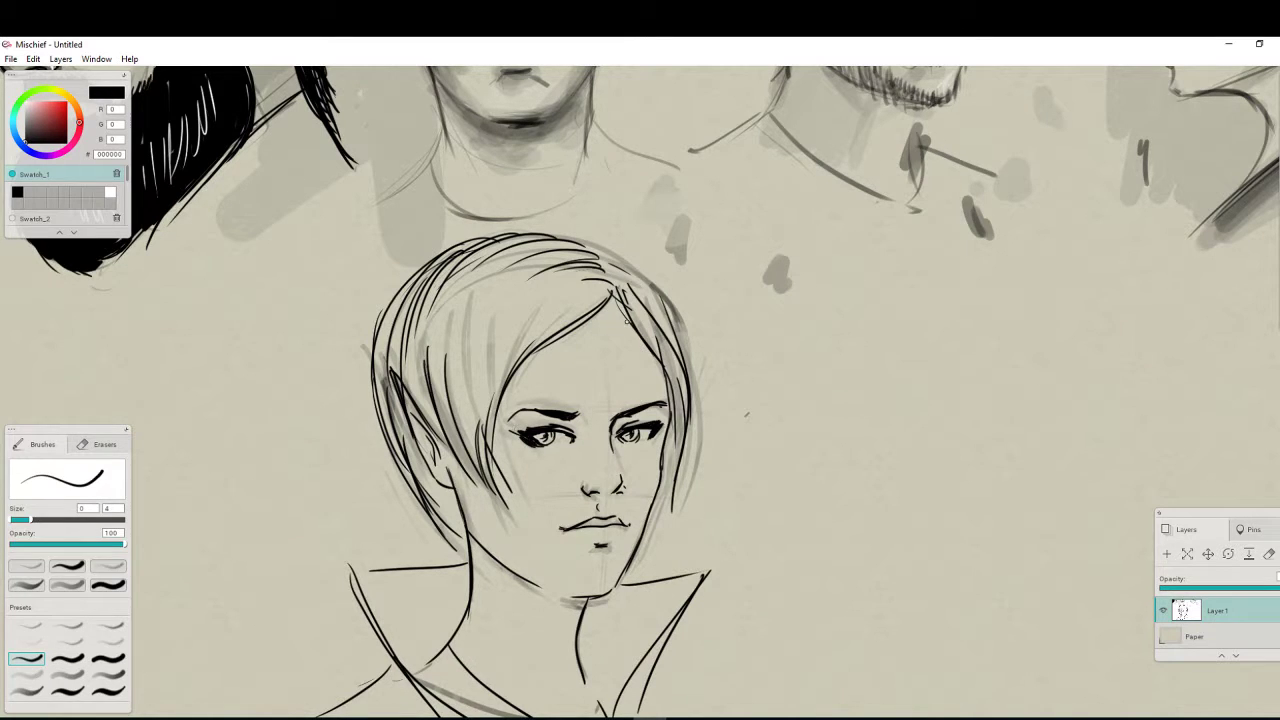
pyautogui.moveTo(615, 311)
pyautogui.mouseDown()
pyautogui.moveTo(662, 378)
pyautogui.moveTo(680, 450)
pyautogui.mouseUp()
pyautogui.moveTo(491, 425); pyautogui.dragTo(489, 459)
pyautogui.moveTo(414, 421); pyautogui.dragTo(423, 439)
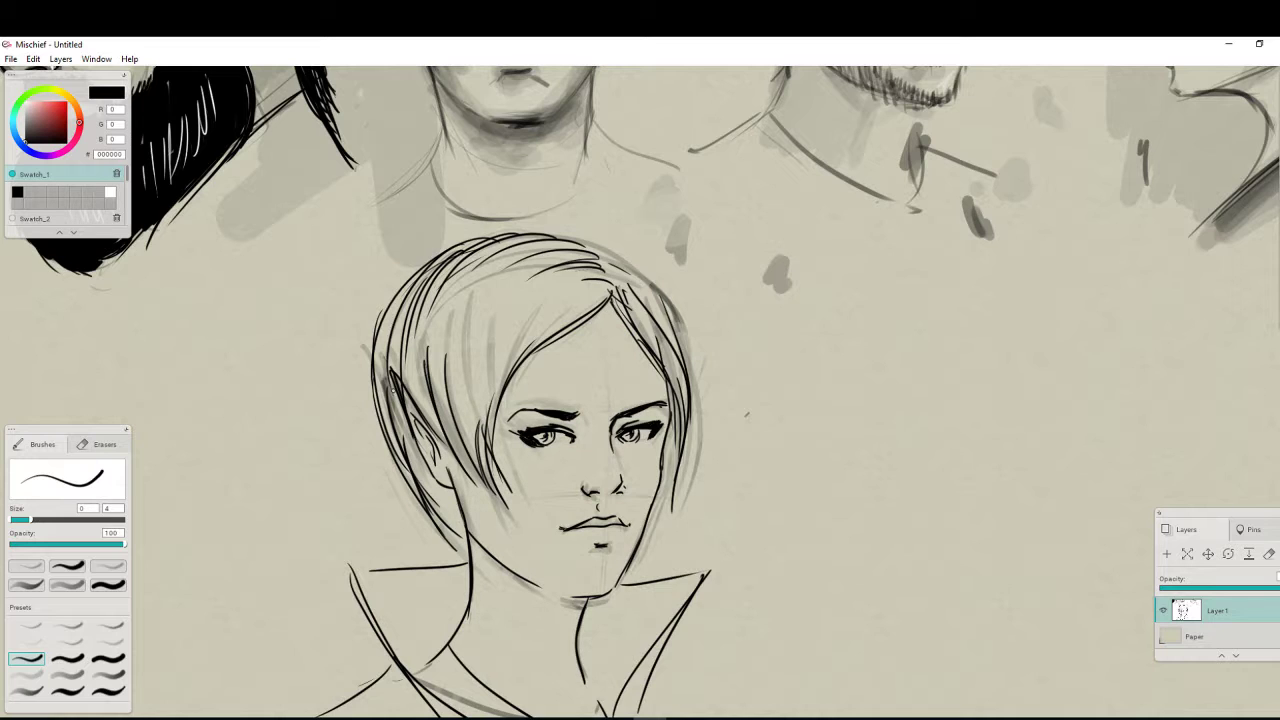
# Ink extra hair strands from behind the pointed ear to the nape, and reinforce the adjacent top edge of the collar
pyautogui.moveTo(392, 390); pyautogui.dragTo(455, 537)
pyautogui.moveTo(461, 463); pyautogui.dragTo(455, 498)
pyautogui.moveTo(460, 560); pyautogui.dragTo(412, 574)
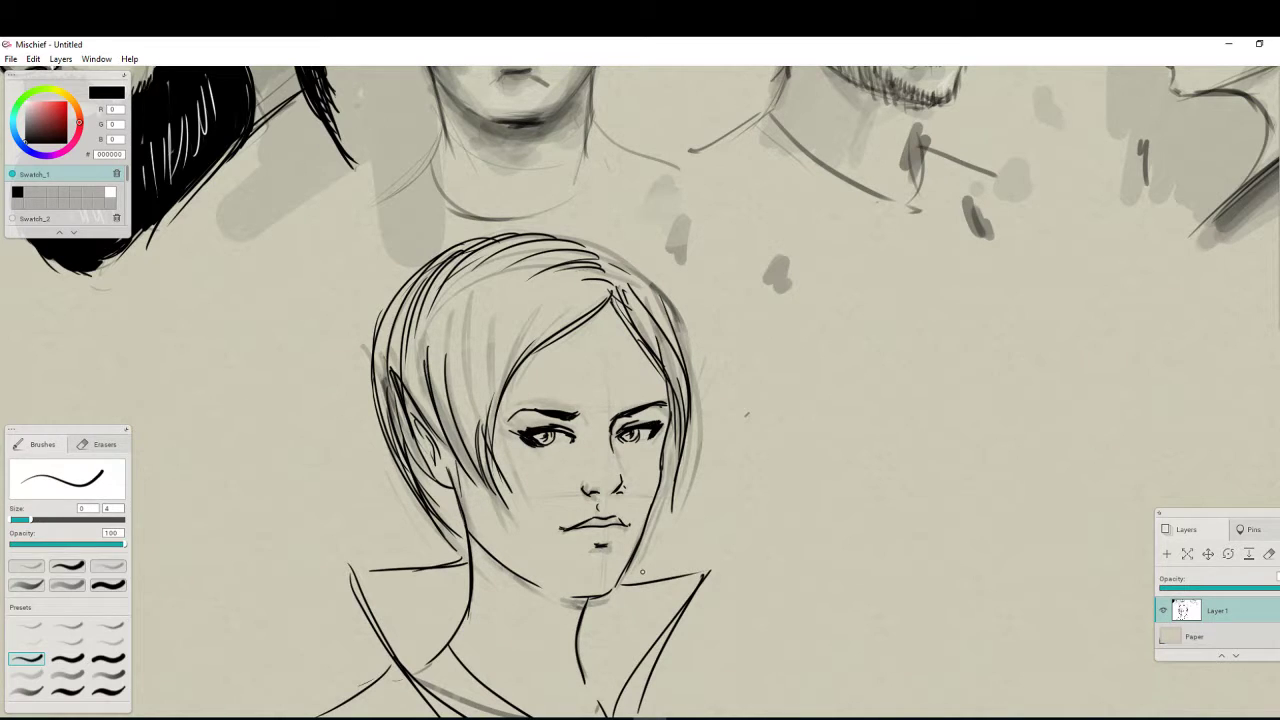
# Test wash brushes beside the portrait, and tint the hair, nose, cheek and collar with a light wash at 12 opacity, size 11 to 34
pyautogui.moveTo(650, 597); pyautogui.dragTo(635, 488)
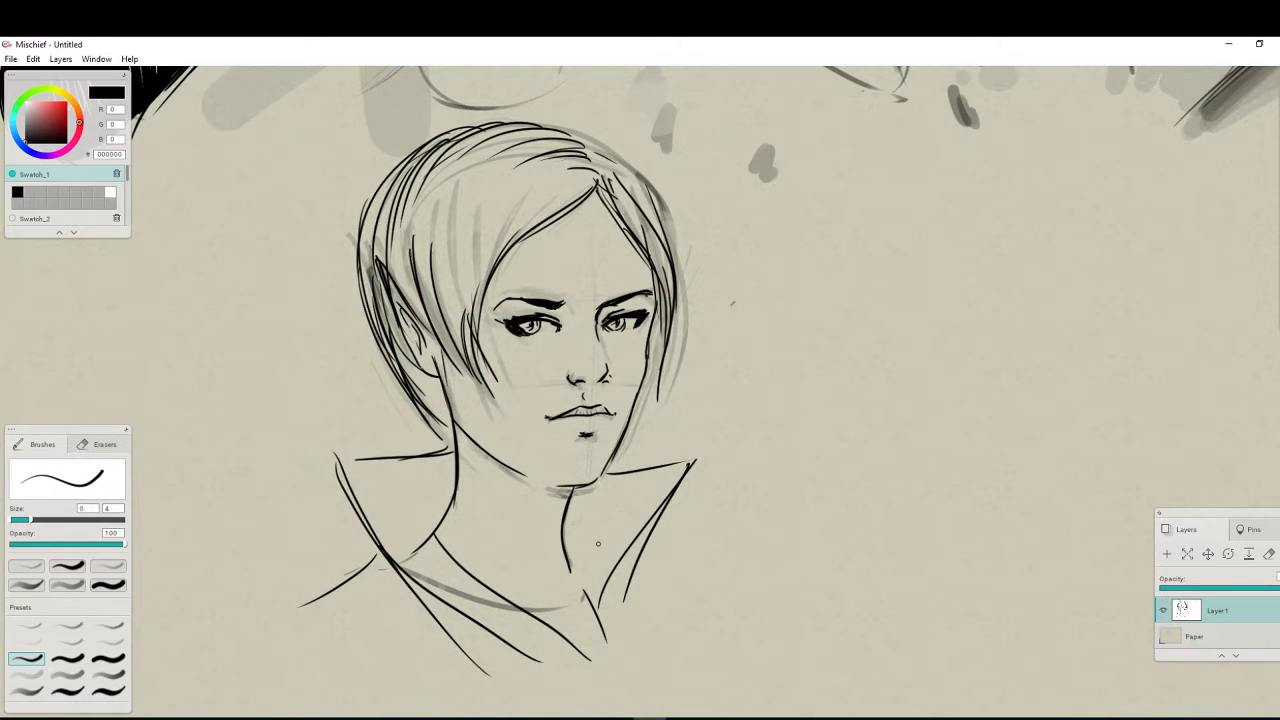
pyautogui.scroll(-2, 598, 543)
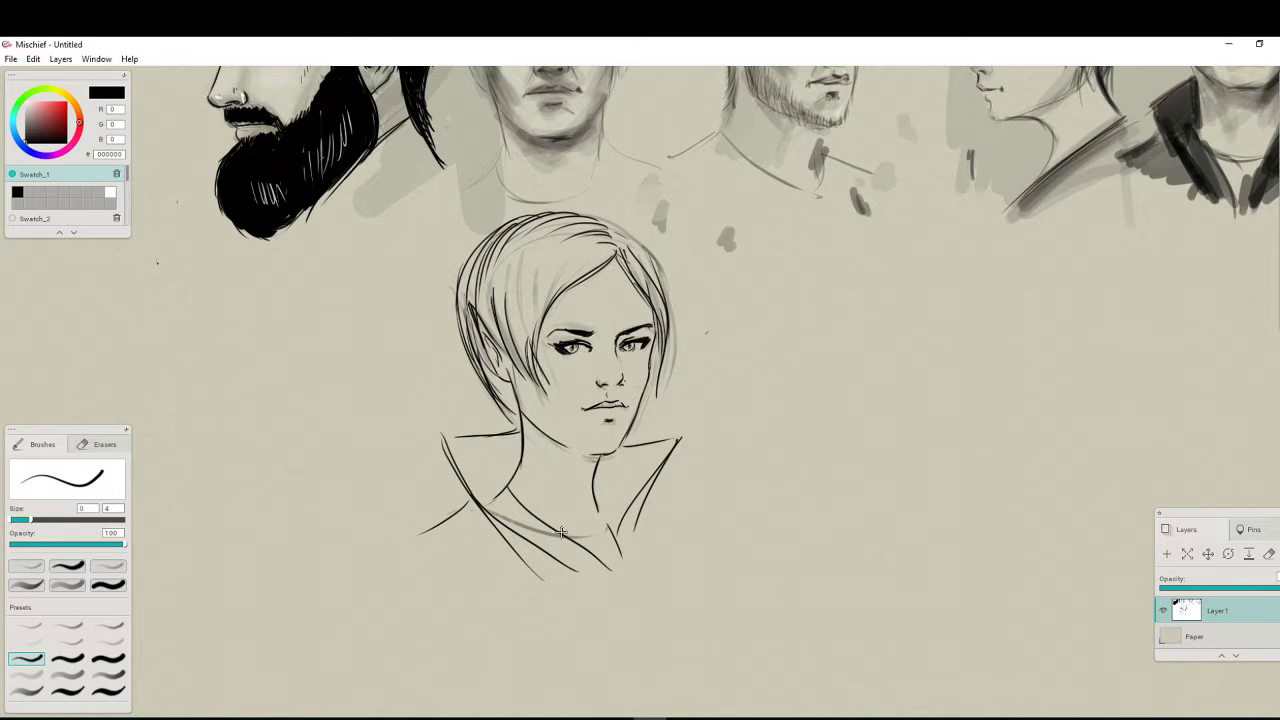
pyautogui.moveTo(686, 536); pyautogui.dragTo(700, 622)
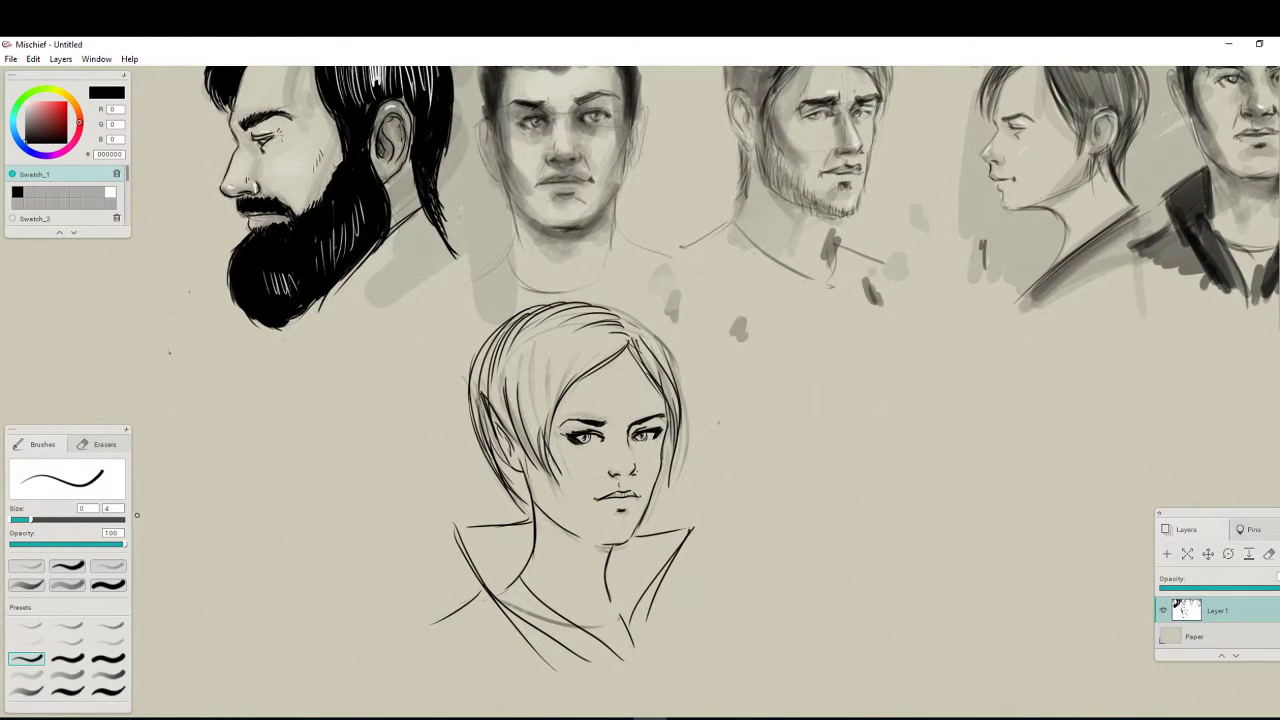
pyautogui.click(67, 585)
pyautogui.moveTo(195, 565); pyautogui.dragTo(200, 588)
pyautogui.click(26, 675)
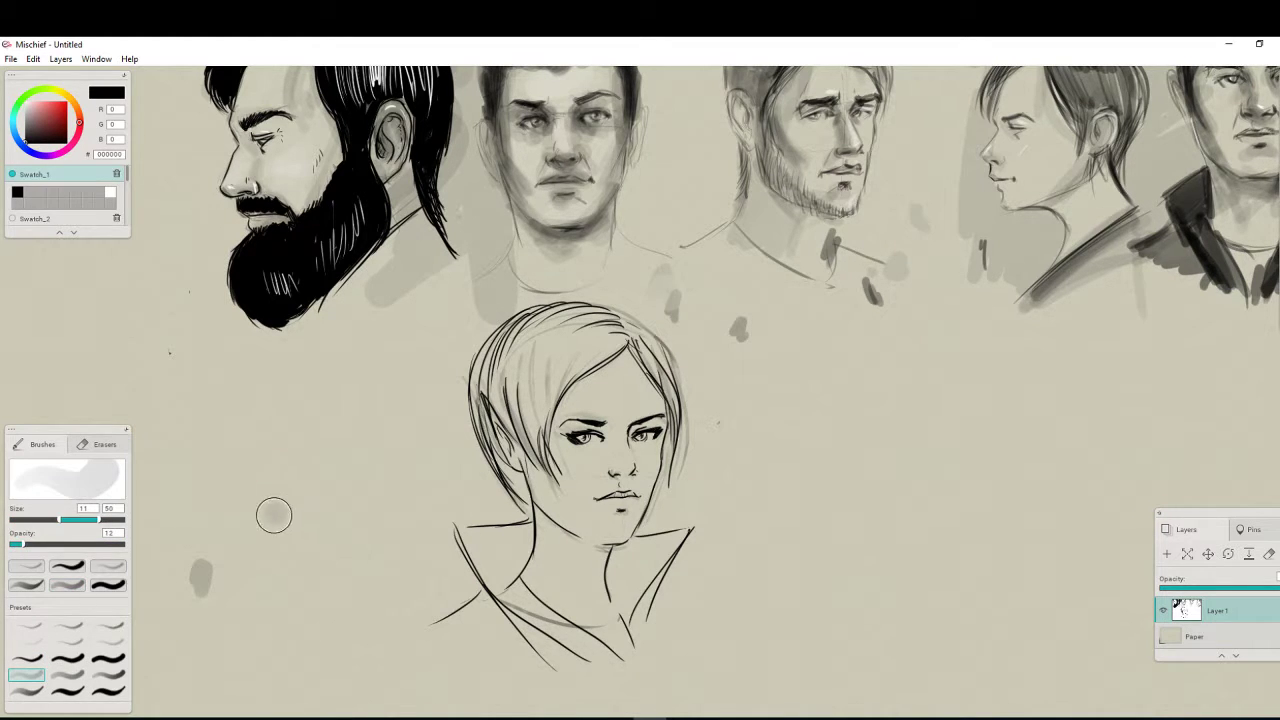
pyautogui.moveTo(275, 515); pyautogui.dragTo(279, 541)
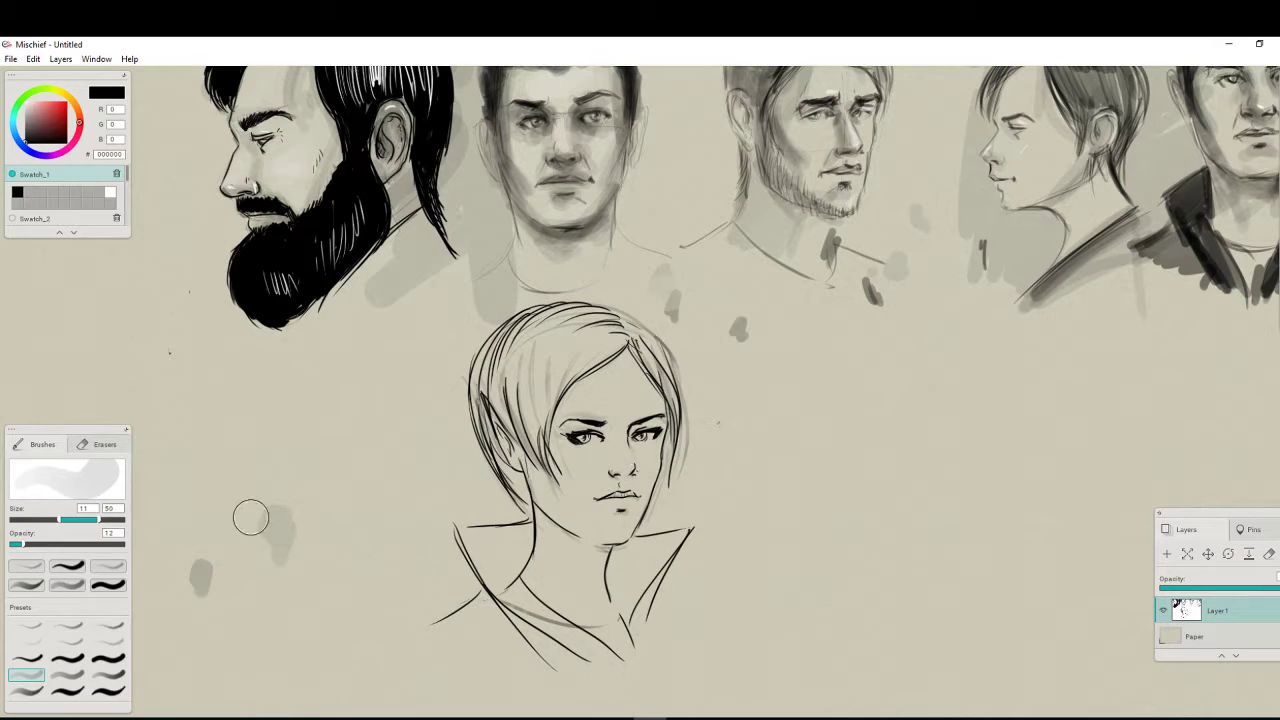
pyautogui.moveTo(98, 520); pyautogui.dragTo(89, 522)
pyautogui.moveTo(621, 476); pyautogui.dragTo(637, 465)
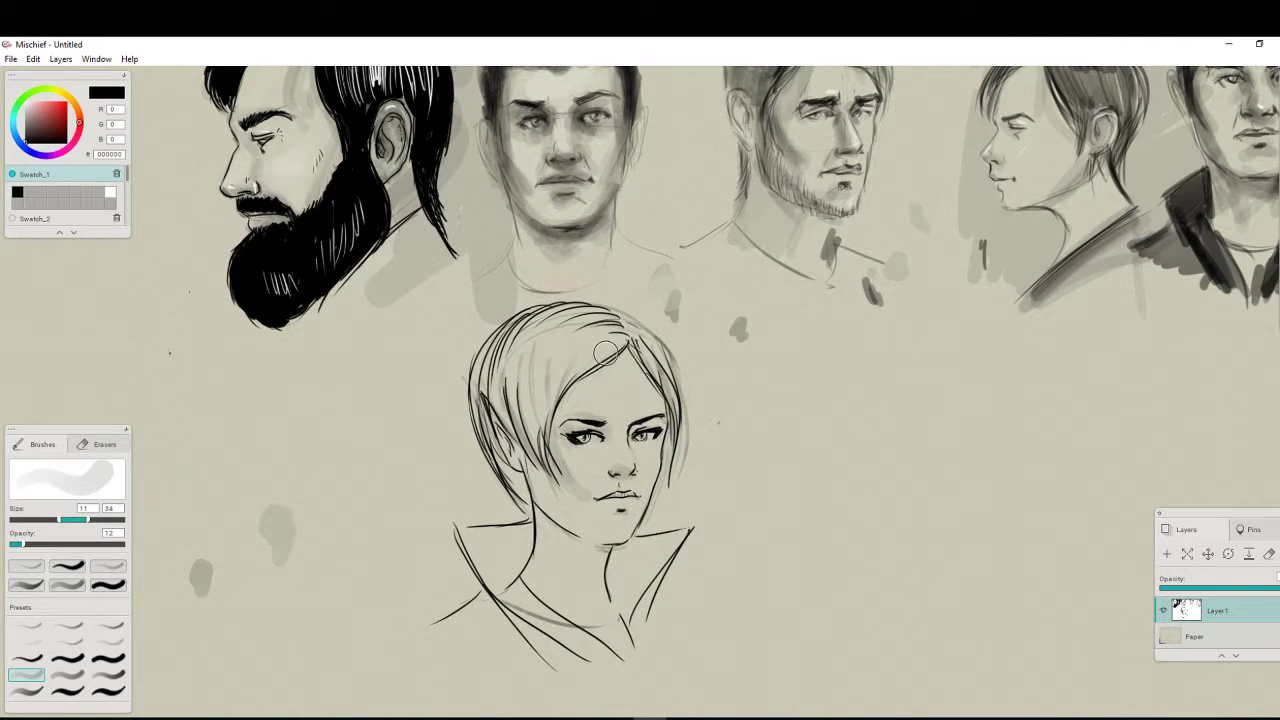
pyautogui.moveTo(606, 353)
pyautogui.mouseDown()
pyautogui.moveTo(542, 405)
pyautogui.moveTo(594, 337)
pyautogui.moveTo(532, 335)
pyautogui.moveTo(574, 315)
pyautogui.moveTo(494, 392)
pyautogui.moveTo(518, 444)
pyautogui.moveTo(529, 441)
pyautogui.moveTo(521, 478)
pyautogui.moveTo(539, 524)
pyautogui.moveTo(505, 474)
pyautogui.moveTo(519, 512)
pyautogui.moveTo(474, 539)
pyautogui.moveTo(532, 619)
pyautogui.moveTo(607, 635)
pyautogui.moveTo(647, 590)
pyautogui.mouseUp()
pyautogui.moveTo(592, 436)
pyautogui.mouseDown()
pyautogui.moveTo(567, 485)
pyautogui.moveTo(547, 457)
pyautogui.mouseUp()
# Set the eraser's maximum size to 20, and brush light grey shading inside the collar and along both sides of the neck
pyautogui.press('e')
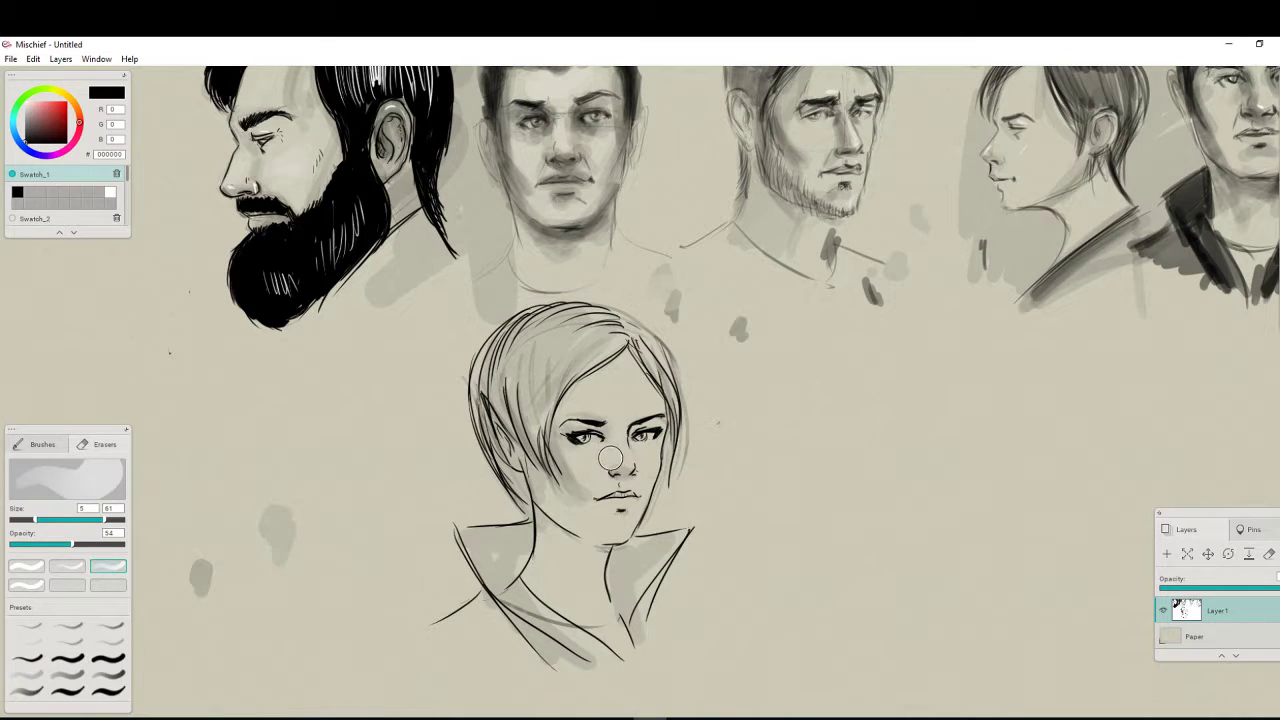
pyautogui.moveTo(106, 521); pyautogui.dragTo(72, 521)
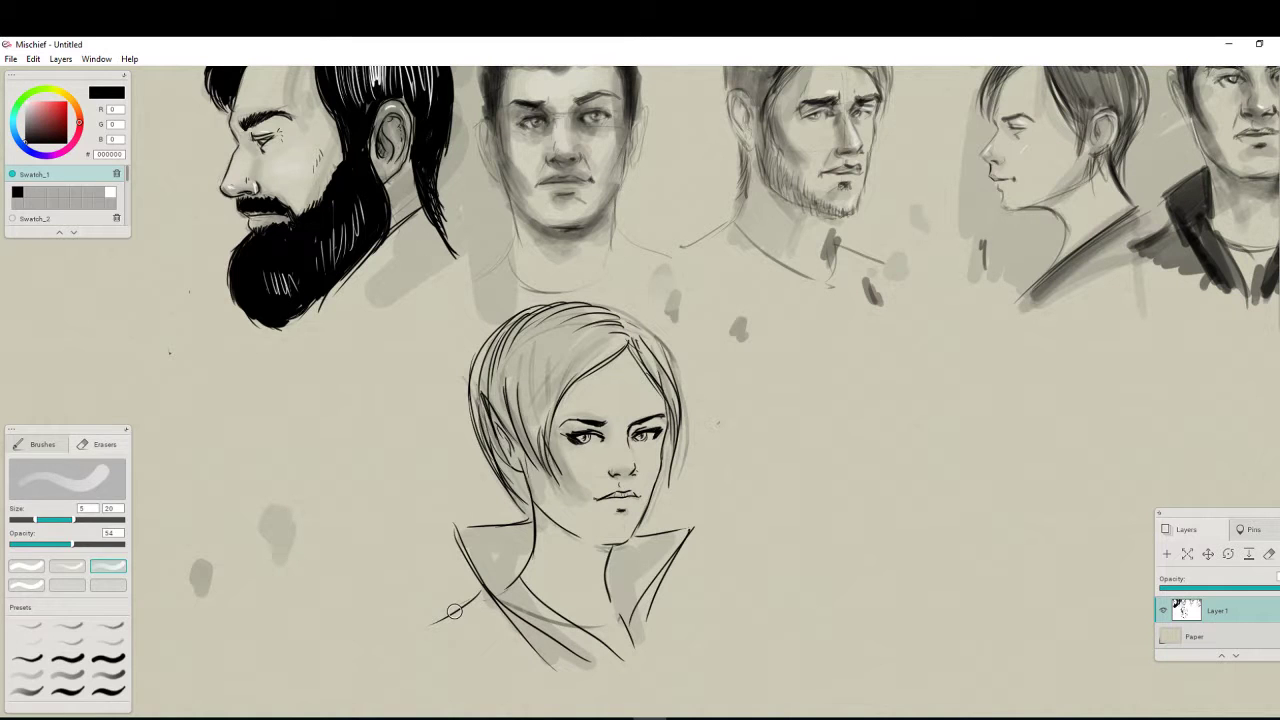
pyautogui.press('b')
pyautogui.moveTo(524, 539); pyautogui.dragTo(500, 588)
pyautogui.moveTo(659, 553); pyautogui.dragTo(620, 596)
pyautogui.moveTo(613, 554); pyautogui.dragTo(621, 607)
pyautogui.moveTo(537, 520); pyautogui.dragTo(548, 578)
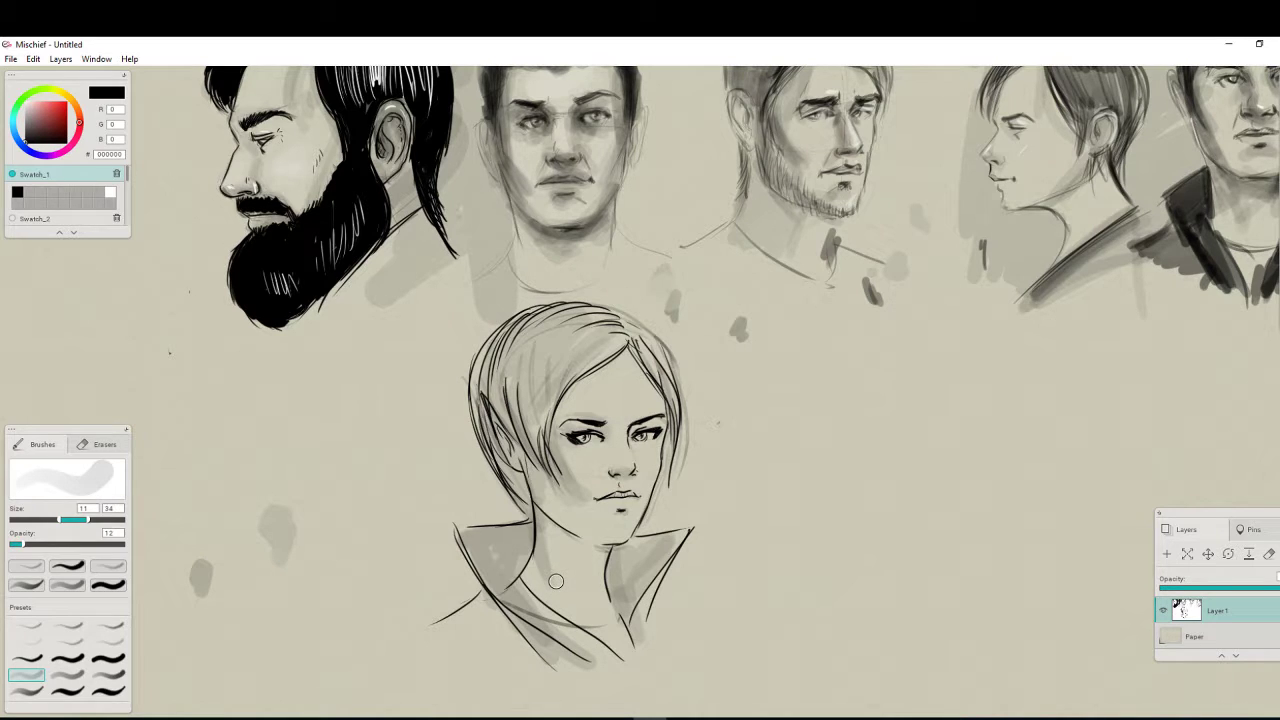
# Deepen the grey wash over the fringe, around the ear and collar, and on the hair across the parting
pyautogui.moveTo(612, 345)
pyautogui.mouseDown()
pyautogui.moveTo(555, 387)
pyautogui.moveTo(613, 342)
pyautogui.moveTo(573, 362)
pyautogui.moveTo(538, 412)
pyautogui.moveTo(568, 341)
pyautogui.moveTo(524, 402)
pyautogui.moveTo(592, 316)
pyautogui.moveTo(531, 341)
pyautogui.moveTo(497, 398)
pyautogui.moveTo(501, 360)
pyautogui.moveTo(544, 473)
pyautogui.moveTo(507, 334)
pyautogui.moveTo(479, 394)
pyautogui.moveTo(518, 474)
pyautogui.moveTo(497, 456)
pyautogui.moveTo(624, 386)
pyautogui.moveTo(623, 339)
pyautogui.moveTo(682, 443)
pyautogui.moveTo(654, 430)
pyautogui.moveTo(639, 444)
pyautogui.moveTo(651, 414)
pyautogui.moveTo(582, 430)
pyautogui.moveTo(606, 448)
pyautogui.moveTo(569, 432)
pyautogui.moveTo(579, 461)
pyautogui.moveTo(562, 412)
pyautogui.mouseUp()
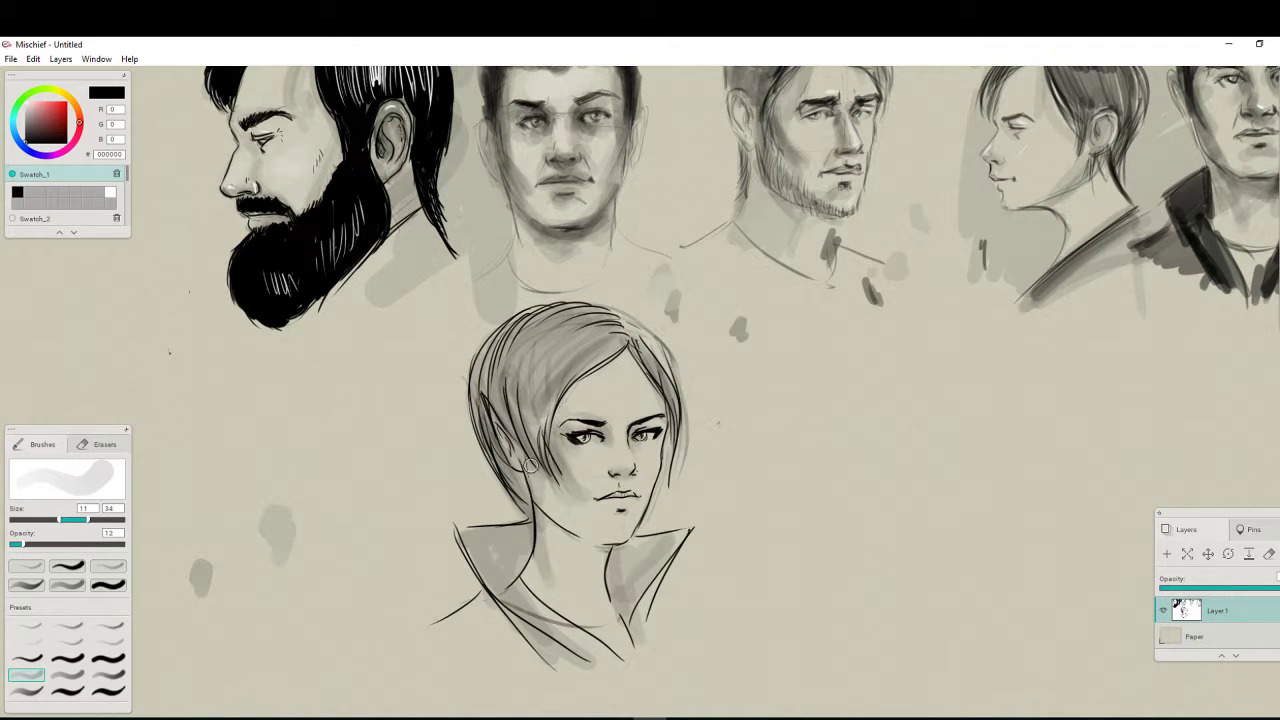
pyautogui.moveTo(532, 472)
pyautogui.mouseDown()
pyautogui.moveTo(558, 541)
pyautogui.moveTo(534, 590)
pyautogui.moveTo(497, 576)
pyautogui.moveTo(475, 545)
pyautogui.moveTo(529, 588)
pyautogui.mouseUp()
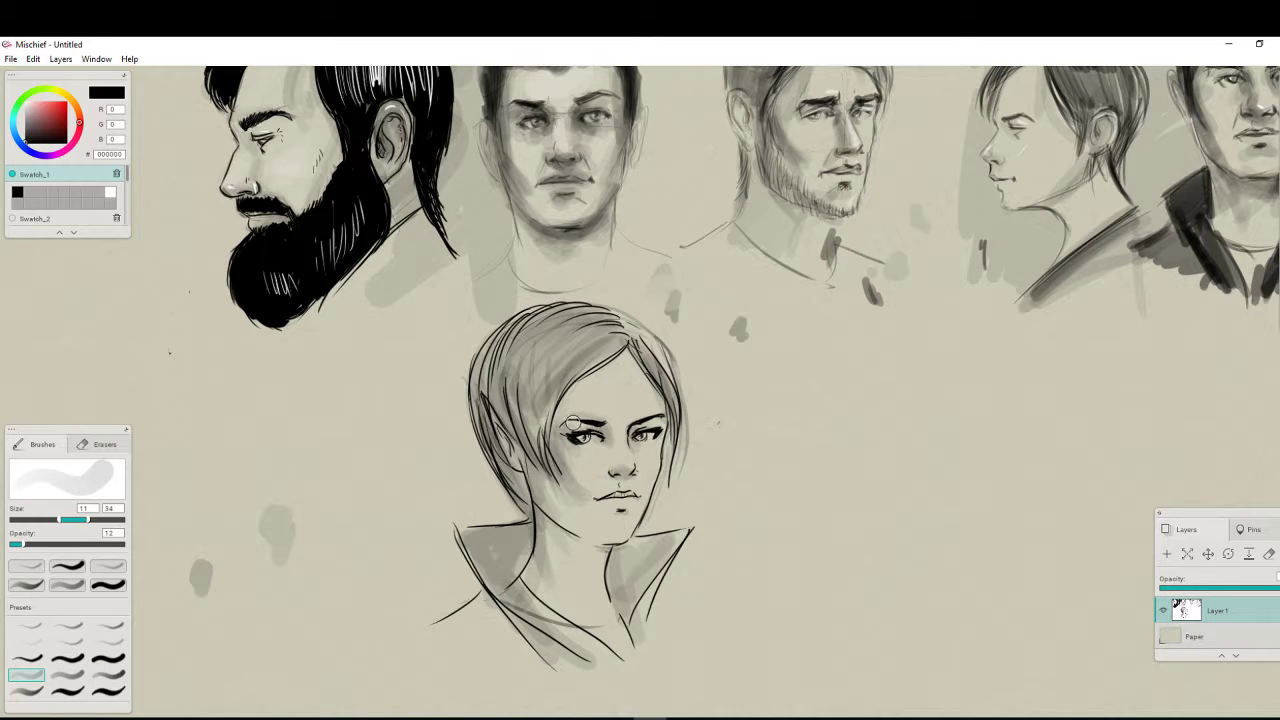
pyautogui.moveTo(615, 354)
pyautogui.mouseDown()
pyautogui.moveTo(535, 435)
pyautogui.moveTo(552, 396)
pyautogui.moveTo(557, 466)
pyautogui.moveTo(502, 348)
pyautogui.moveTo(492, 395)
pyautogui.moveTo(520, 500)
pyautogui.moveTo(484, 384)
pyautogui.moveTo(512, 483)
pyautogui.moveTo(535, 320)
pyautogui.moveTo(495, 450)
pyautogui.moveTo(536, 311)
pyautogui.moveTo(505, 356)
pyautogui.moveTo(514, 410)
pyautogui.moveTo(537, 367)
pyautogui.moveTo(541, 431)
pyautogui.moveTo(612, 344)
pyautogui.moveTo(615, 320)
pyautogui.moveTo(678, 410)
pyautogui.mouseUp()
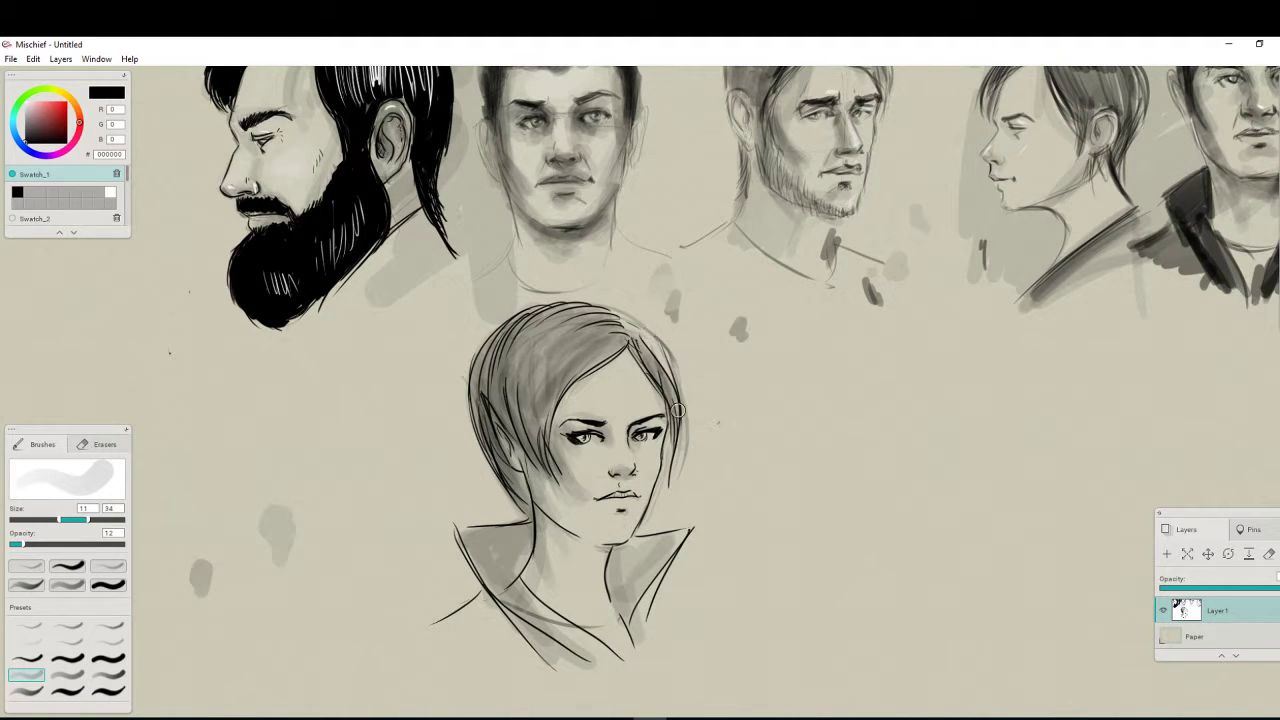
pyautogui.moveTo(653, 359); pyautogui.dragTo(658, 374)
# Set the wash brush to white with maximum size 21, and return to black to tint the outer hair beyond the parting
pyautogui.click(26, 100)
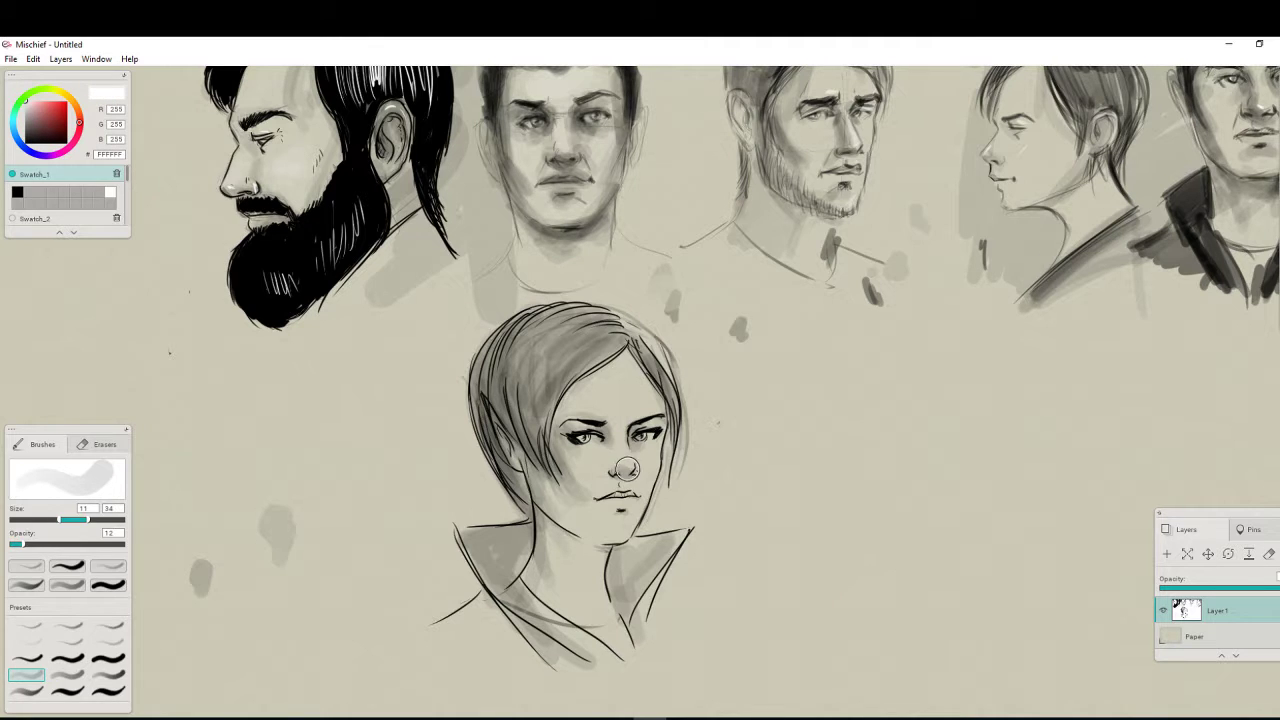
pyautogui.moveTo(88, 519); pyautogui.dragTo(74, 520)
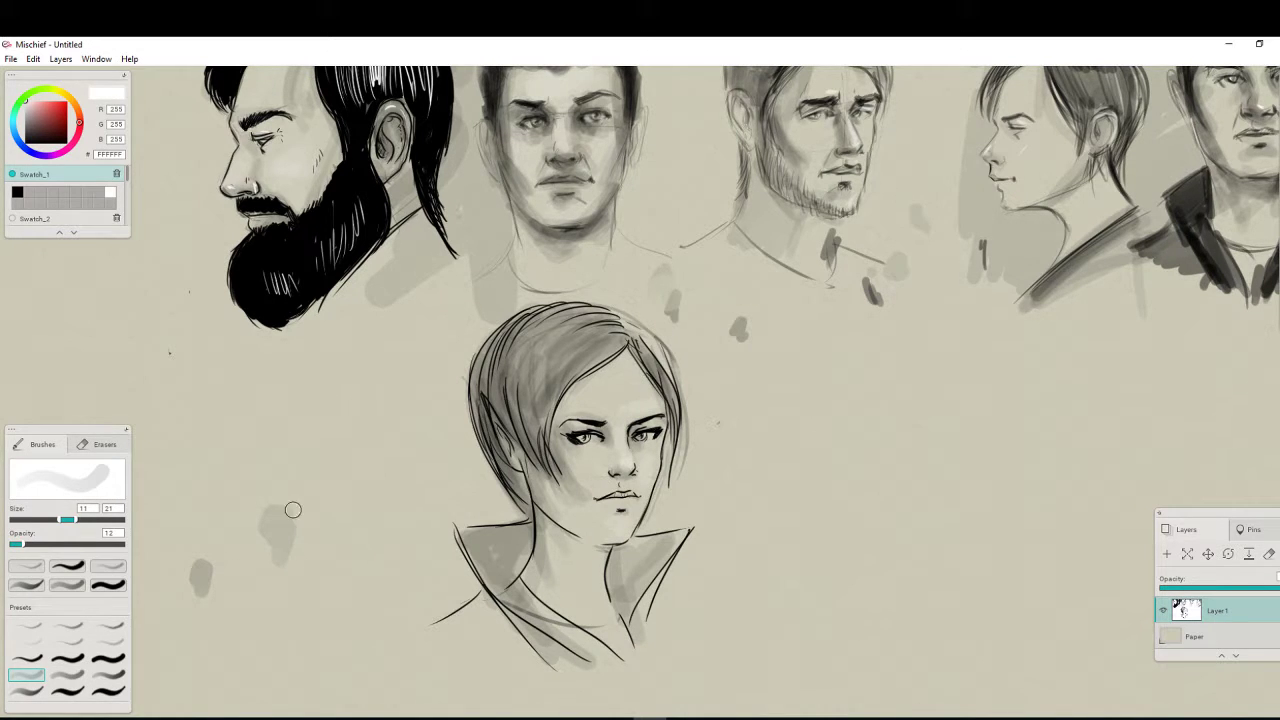
pyautogui.click(17, 192)
pyautogui.moveTo(632, 333); pyautogui.dragTo(682, 426)
# Paint darker strands along the fringe, around the ear and down the crown with a 74-opacity brush, size 5 to 8
pyautogui.click(67, 675)
pyautogui.moveTo(191, 634); pyautogui.dragTo(204, 662)
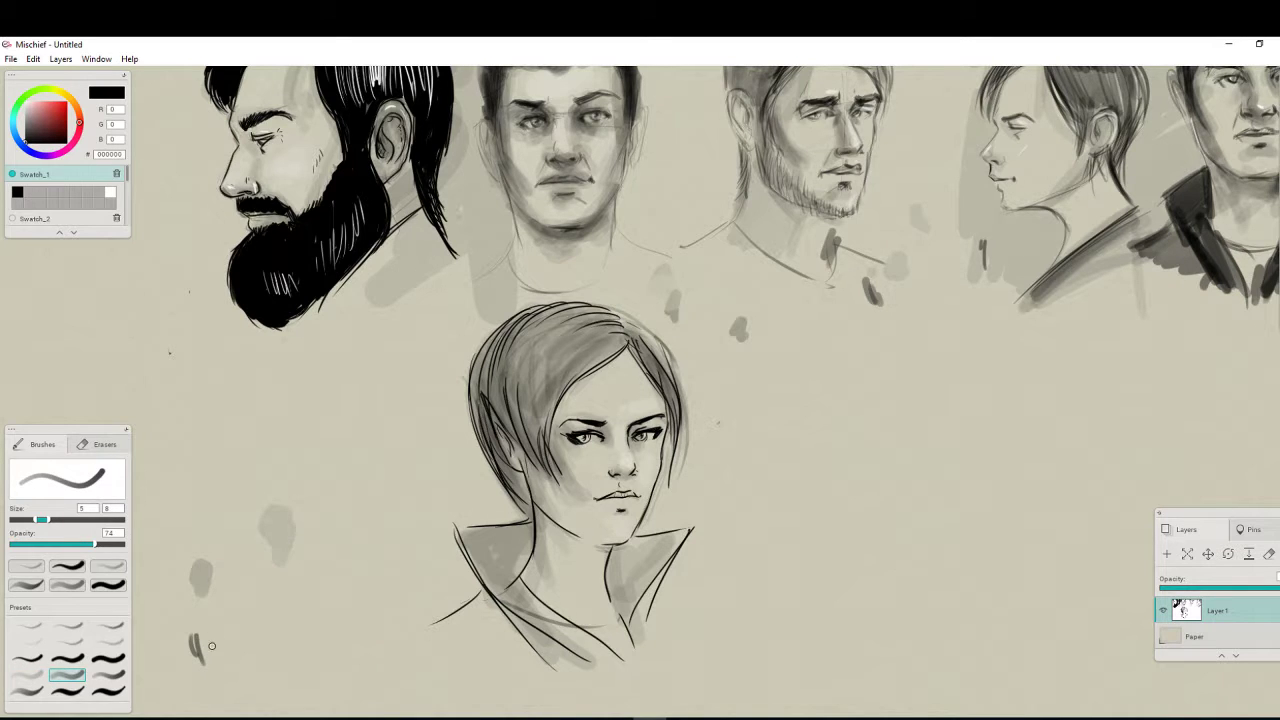
pyautogui.moveTo(619, 341)
pyautogui.mouseDown()
pyautogui.moveTo(574, 381)
pyautogui.moveTo(543, 383)
pyautogui.moveTo(545, 450)
pyautogui.mouseUp()
pyautogui.moveTo(556, 390); pyautogui.dragTo(543, 457)
pyautogui.moveTo(493, 420); pyautogui.dragTo(512, 455)
pyautogui.moveTo(530, 400)
pyautogui.mouseDown()
pyautogui.moveTo(527, 455)
pyautogui.moveTo(546, 472)
pyautogui.mouseUp()
pyautogui.moveTo(500, 345); pyautogui.dragTo(494, 402)
pyautogui.moveTo(496, 346)
pyautogui.mouseDown()
pyautogui.moveTo(514, 428)
pyautogui.moveTo(489, 438)
pyautogui.mouseUp()
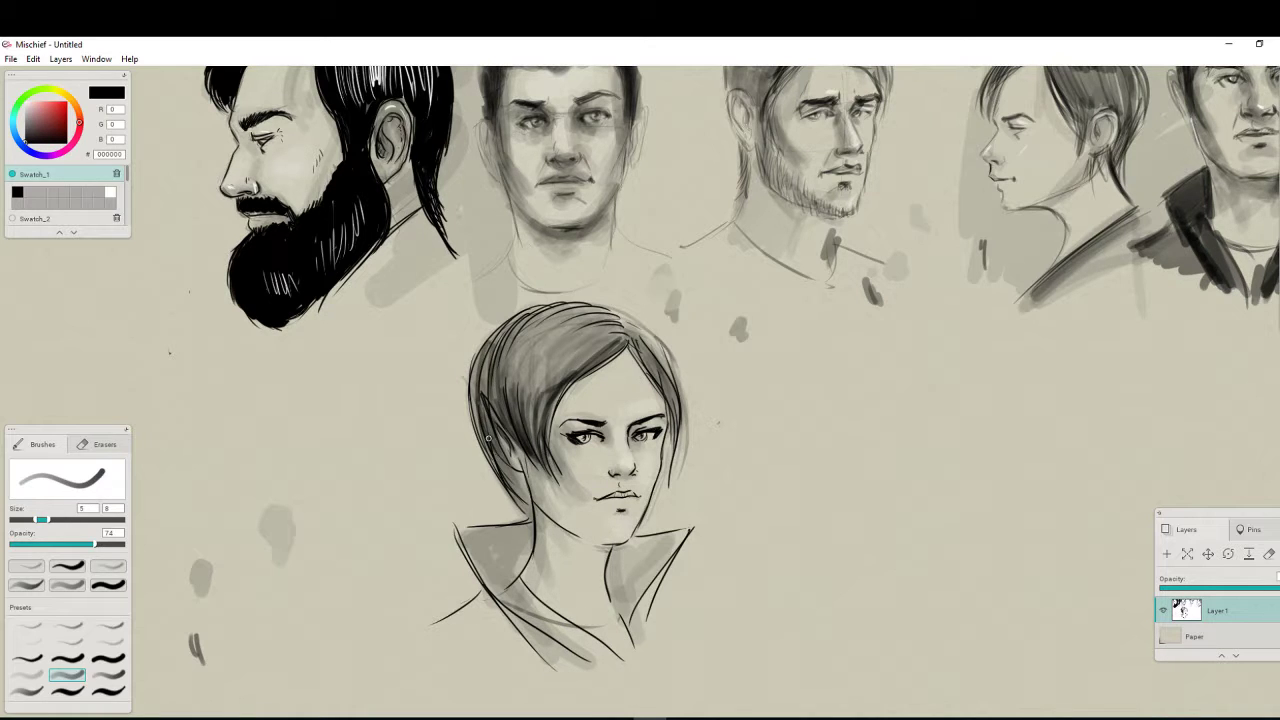
# Darken the hair along the back of the head to the nape and the locks framing the far side of the face
pyautogui.moveTo(474, 376); pyautogui.dragTo(523, 501)
pyautogui.moveTo(499, 457); pyautogui.dragTo(528, 508)
pyautogui.moveTo(634, 340)
pyautogui.mouseDown()
pyautogui.moveTo(668, 396)
pyautogui.moveTo(680, 454)
pyautogui.mouseUp()
pyautogui.moveTo(652, 372); pyautogui.dragTo(670, 437)
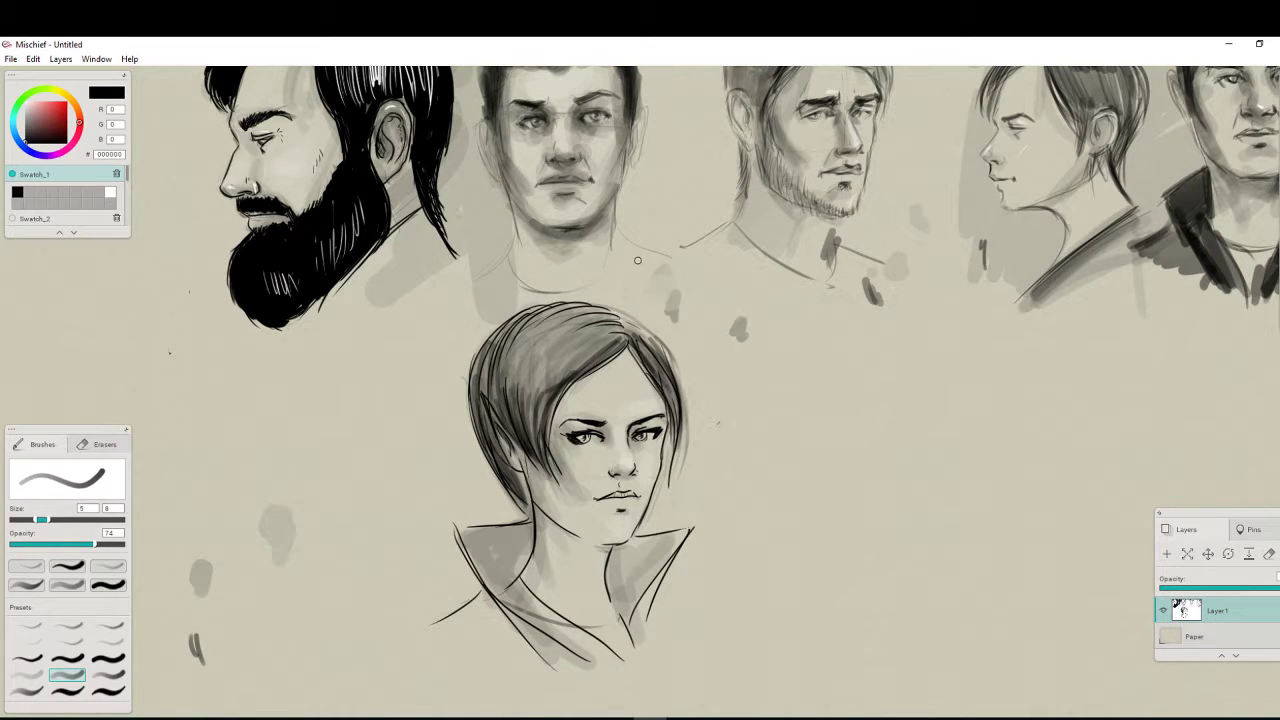
pyautogui.moveTo(640, 356); pyautogui.dragTo(670, 470)
# Darken the collar's inner edge, and shade the collar and lapels with a broader 74-opacity brush, size 8 to 28
pyautogui.moveTo(613, 549); pyautogui.dragTo(621, 611)
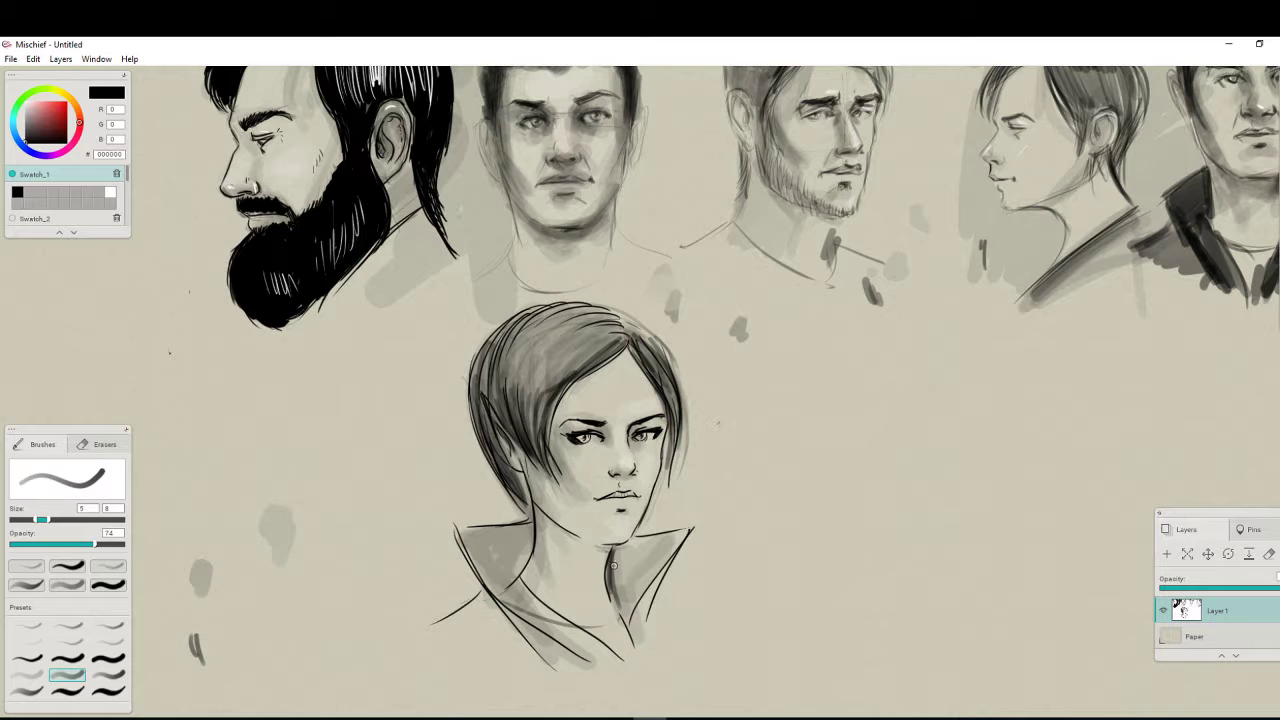
pyautogui.click(108, 675)
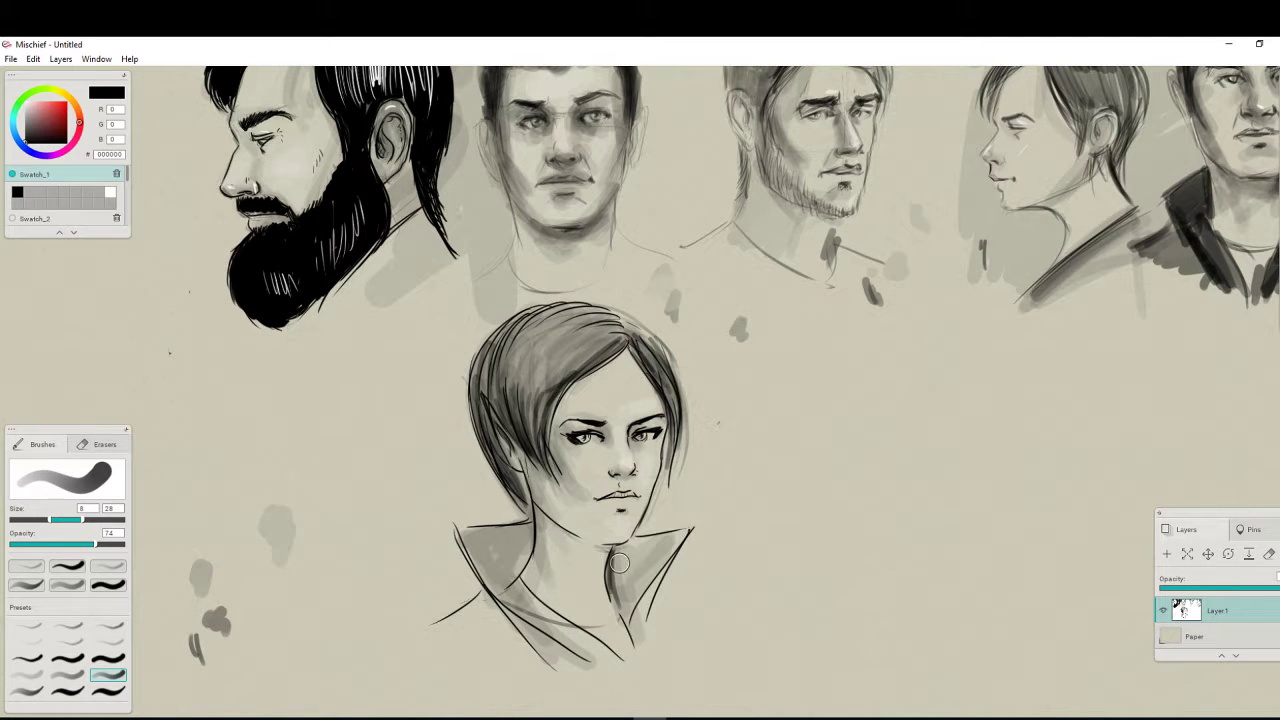
pyautogui.moveTo(619, 563)
pyautogui.mouseDown()
pyautogui.moveTo(623, 607)
pyautogui.moveTo(645, 549)
pyautogui.moveTo(626, 556)
pyautogui.moveTo(669, 542)
pyautogui.moveTo(655, 541)
pyautogui.moveTo(634, 598)
pyautogui.moveTo(660, 557)
pyautogui.moveTo(582, 561)
pyautogui.moveTo(527, 531)
pyautogui.moveTo(506, 577)
pyautogui.moveTo(523, 535)
pyautogui.moveTo(497, 555)
pyautogui.moveTo(505, 532)
pyautogui.moveTo(479, 536)
pyautogui.moveTo(518, 548)
pyautogui.moveTo(469, 560)
pyautogui.moveTo(535, 639)
pyautogui.moveTo(596, 660)
pyautogui.moveTo(513, 559)
pyautogui.moveTo(505, 581)
pyautogui.moveTo(536, 613)
pyautogui.moveTo(648, 681)
pyautogui.mouseUp()
pyautogui.moveTo(647, 593); pyautogui.dragTo(654, 669)
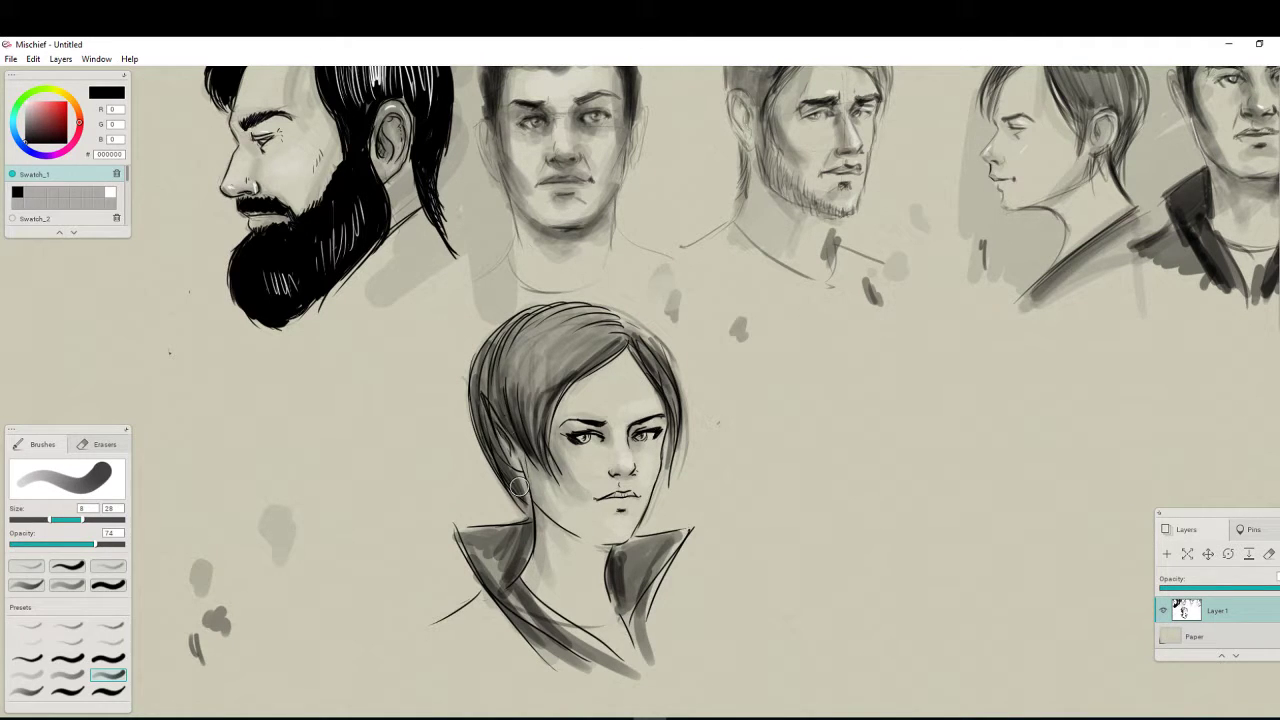
# Paint broad dark strokes over the fringe, crown, parting and side locks to deepen the hair
pyautogui.moveTo(557, 368)
pyautogui.mouseDown()
pyautogui.moveTo(534, 440)
pyautogui.moveTo(541, 359)
pyautogui.moveTo(510, 380)
pyautogui.moveTo(494, 415)
pyautogui.moveTo(502, 339)
pyautogui.moveTo(591, 357)
pyautogui.moveTo(605, 328)
pyautogui.moveTo(565, 339)
pyautogui.moveTo(600, 317)
pyautogui.moveTo(507, 343)
pyautogui.moveTo(564, 307)
pyautogui.moveTo(489, 416)
pyautogui.mouseUp()
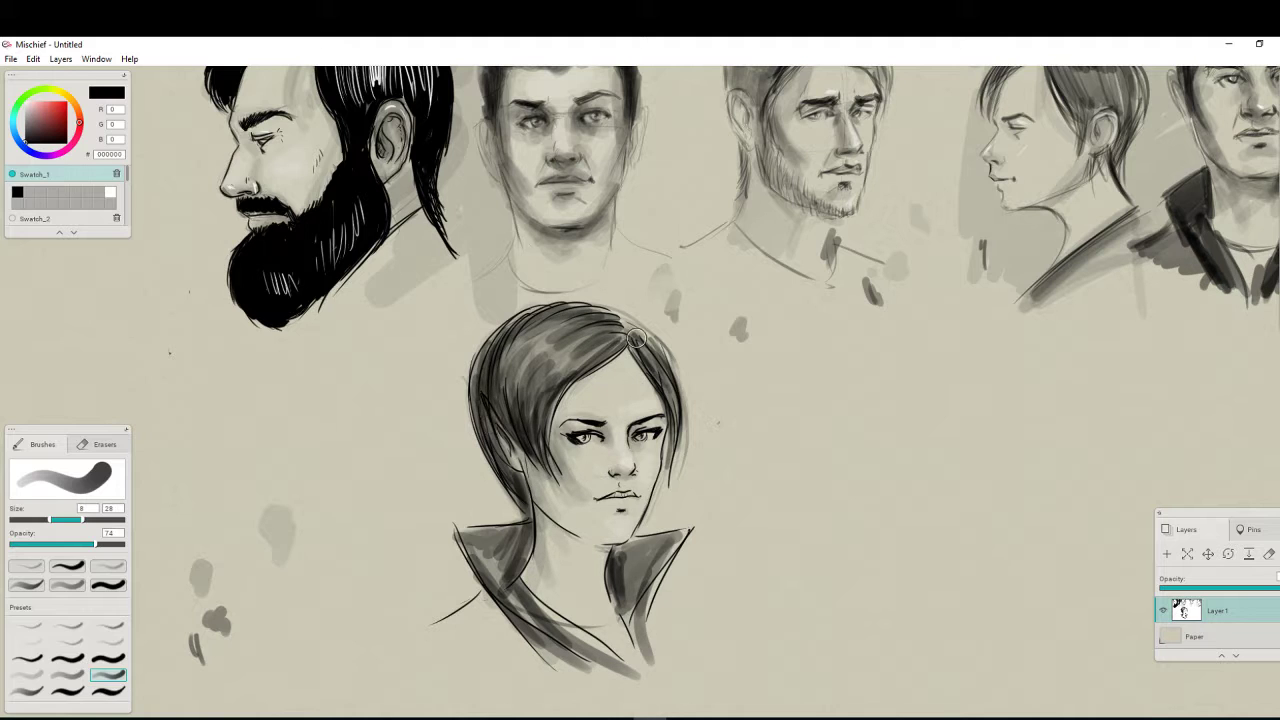
pyautogui.moveTo(636, 337)
pyautogui.mouseDown()
pyautogui.moveTo(685, 407)
pyautogui.moveTo(643, 502)
pyautogui.moveTo(639, 562)
pyautogui.moveTo(673, 426)
pyautogui.moveTo(667, 500)
pyautogui.mouseUp()
pyautogui.moveTo(553, 386)
pyautogui.mouseDown()
pyautogui.moveTo(561, 497)
pyautogui.moveTo(522, 512)
pyautogui.mouseUp()
pyautogui.moveTo(629, 322); pyautogui.dragTo(564, 308)
pyautogui.moveTo(600, 311); pyautogui.dragTo(564, 307)
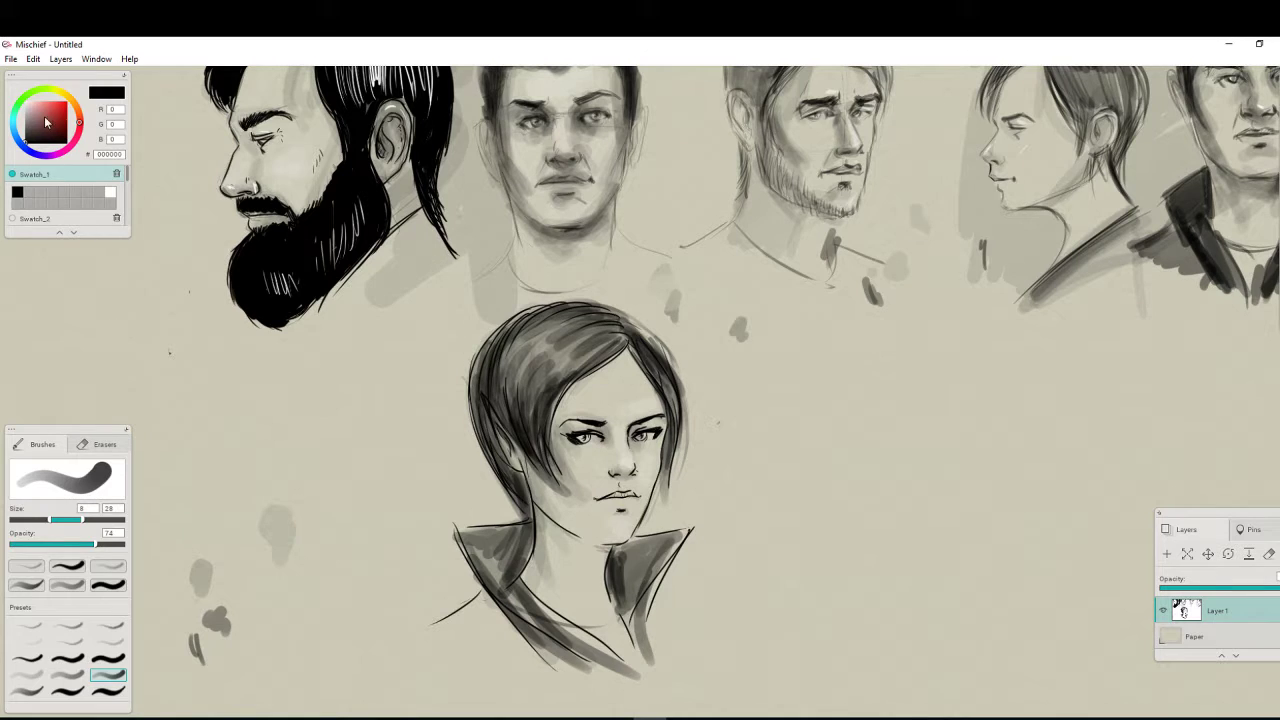
# Paint a light grey (CDCDCD) highlight on the fringe, and work black strokes back over the surrounding hair
pyautogui.moveTo(30, 106); pyautogui.dragTo(4, 107)
pyautogui.moveTo(567, 360)
pyautogui.mouseDown()
pyautogui.moveTo(540, 382)
pyautogui.moveTo(530, 340)
pyautogui.moveTo(510, 378)
pyautogui.moveTo(551, 372)
pyautogui.moveTo(585, 340)
pyautogui.moveTo(545, 315)
pyautogui.moveTo(510, 398)
pyautogui.mouseUp()
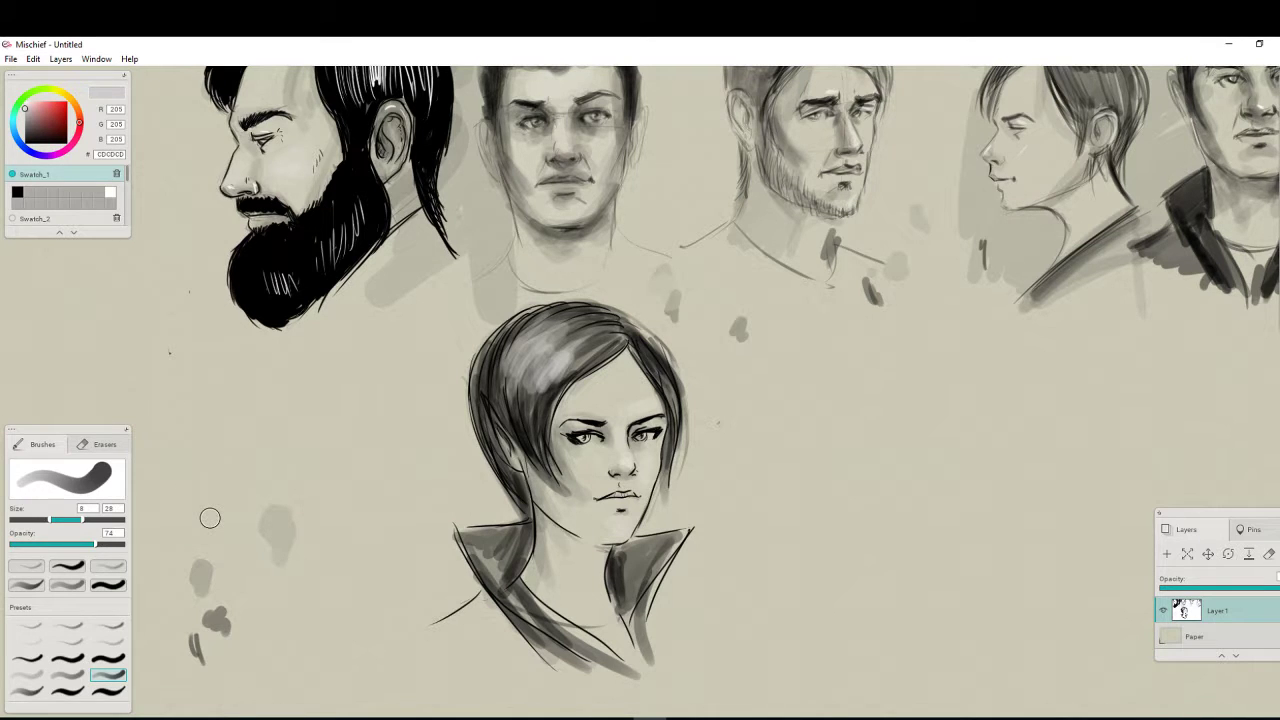
pyautogui.moveTo(20, 142)
pyautogui.mouseDown()
pyautogui.moveTo(2, 157)
pyautogui.moveTo(22, 147)
pyautogui.mouseUp()
pyautogui.moveTo(547, 386)
pyautogui.mouseDown()
pyautogui.moveTo(538, 425)
pyautogui.moveTo(523, 431)
pyautogui.mouseUp()
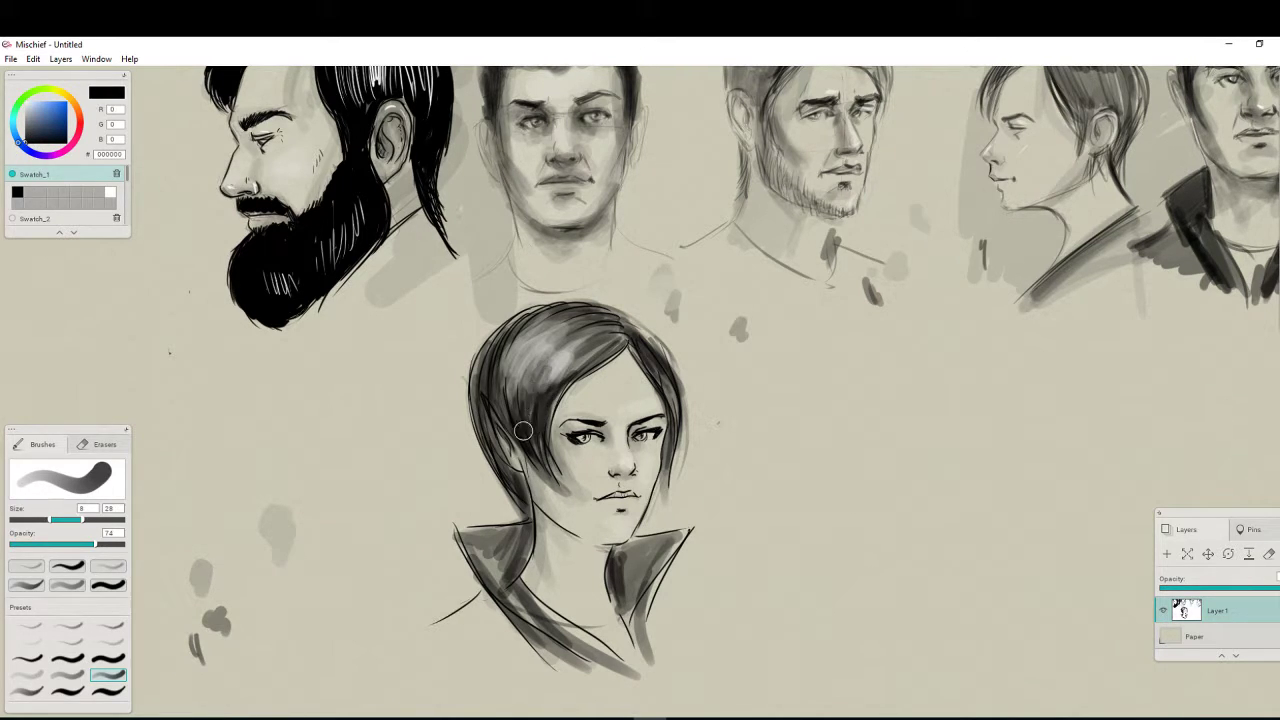
pyautogui.moveTo(545, 348); pyautogui.dragTo(523, 428)
pyautogui.moveTo(601, 332)
pyautogui.mouseDown()
pyautogui.moveTo(639, 344)
pyautogui.moveTo(661, 392)
pyautogui.mouseUp()
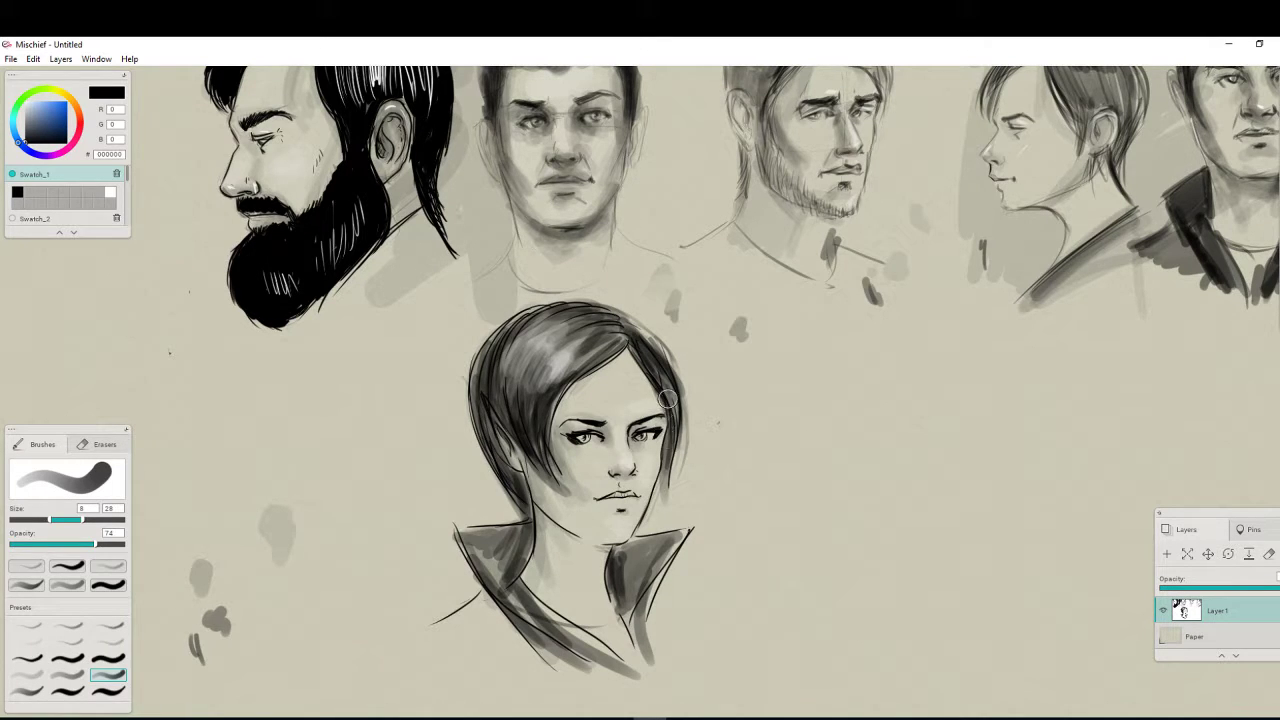
# Shade the jaw with the 12-opacity wash brush, and paint a broad background shadow behind the head and shoulder at maximum size 86
pyautogui.click(27, 675)
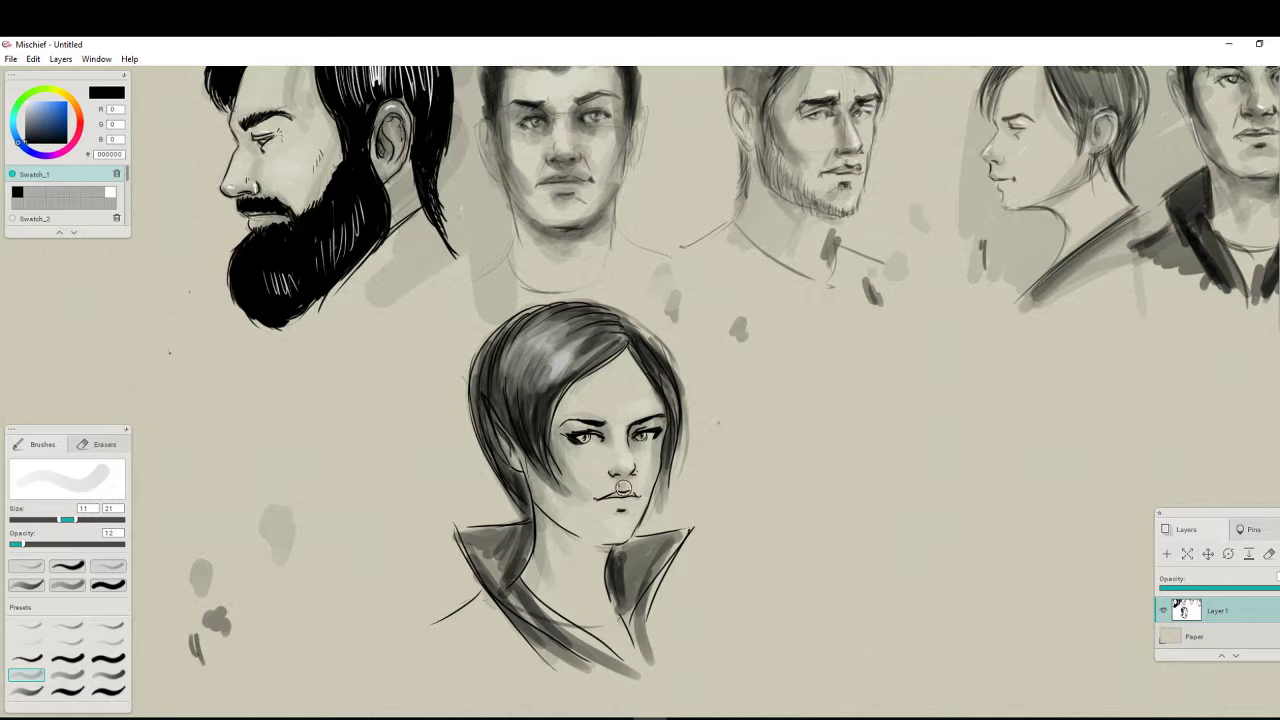
pyautogui.moveTo(649, 481)
pyautogui.mouseDown()
pyautogui.moveTo(633, 551)
pyautogui.moveTo(646, 537)
pyautogui.mouseUp()
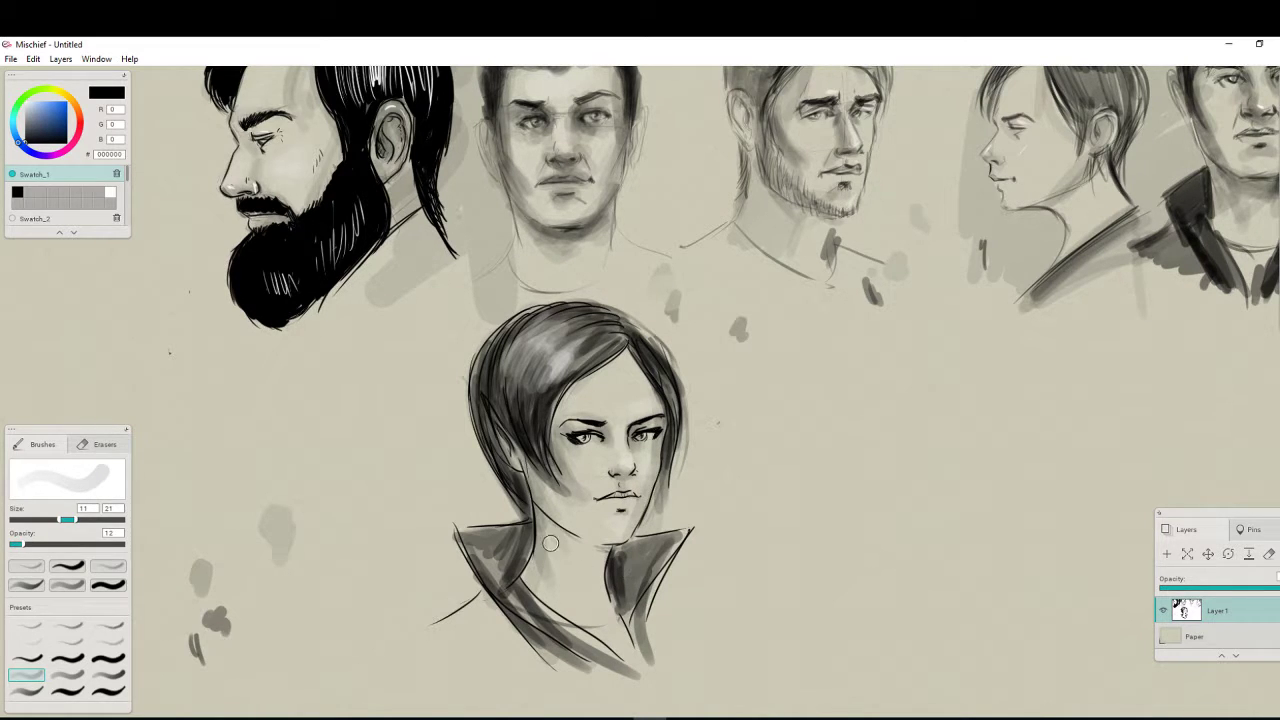
pyautogui.moveTo(76, 520); pyautogui.dragTo(114, 520)
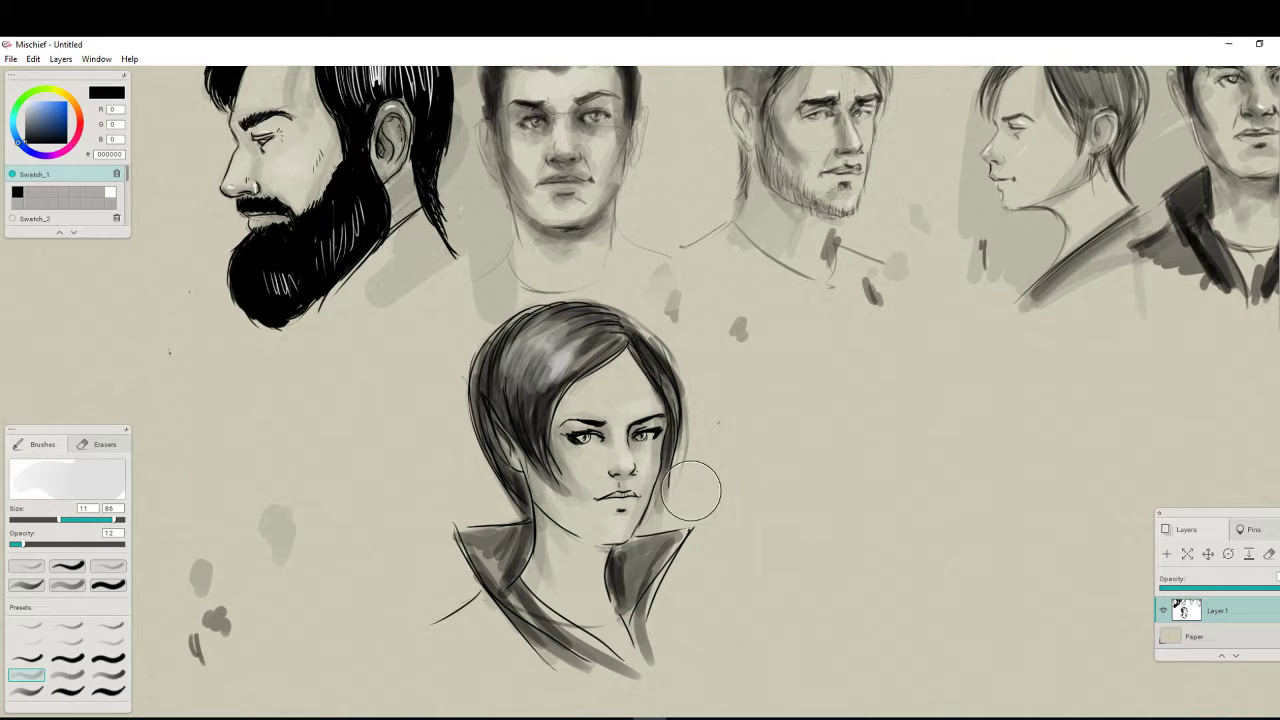
pyautogui.moveTo(691, 491); pyautogui.dragTo(714, 434)
pyautogui.moveTo(490, 450)
pyautogui.mouseDown()
pyautogui.moveTo(462, 336)
pyautogui.moveTo(500, 603)
pyautogui.moveTo(458, 550)
pyautogui.moveTo(452, 566)
pyautogui.moveTo(479, 578)
pyautogui.moveTo(471, 510)
pyautogui.moveTo(489, 501)
pyautogui.moveTo(462, 434)
pyautogui.moveTo(471, 261)
pyautogui.moveTo(451, 349)
pyautogui.mouseUp()
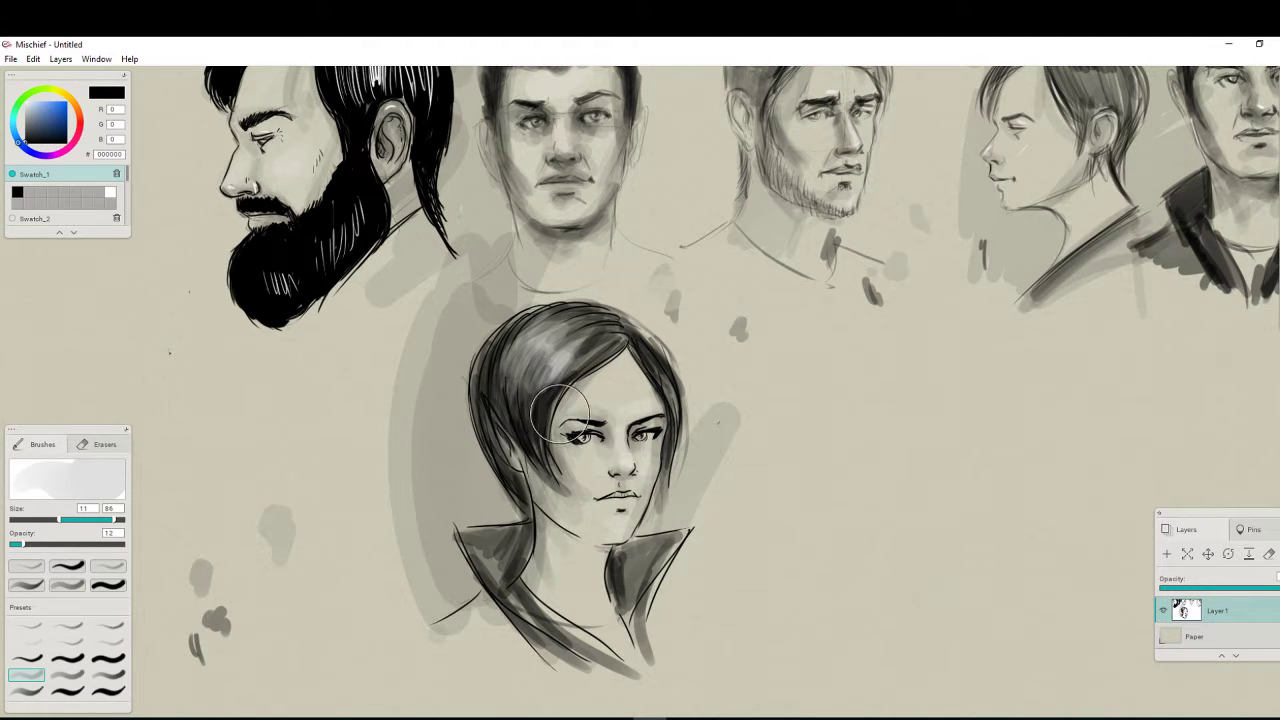
pyautogui.moveTo(539, 548)
pyautogui.mouseDown()
pyautogui.moveTo(518, 632)
pyautogui.moveTo(514, 606)
pyautogui.moveTo(414, 660)
pyautogui.mouseUp()
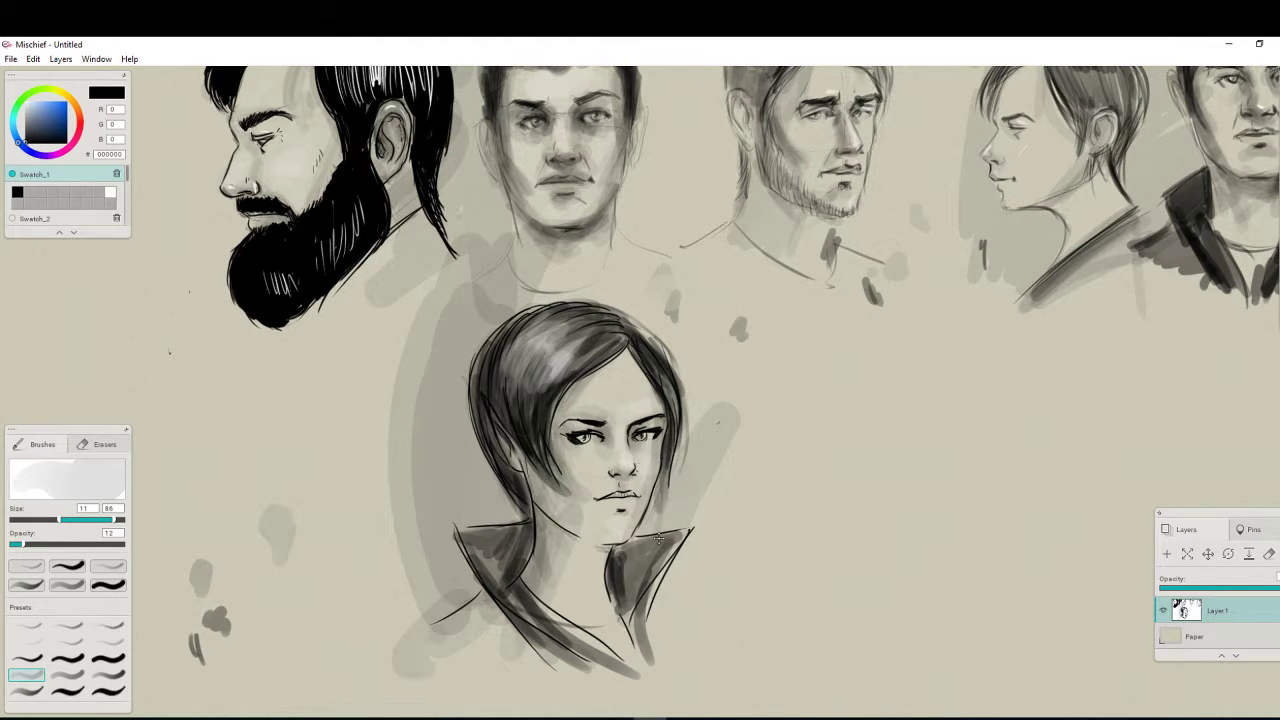
pyautogui.moveTo(748, 560)
pyautogui.mouseDown()
pyautogui.moveTo(590, 510)
pyautogui.moveTo(543, 551)
pyautogui.moveTo(460, 583)
pyautogui.mouseUp()
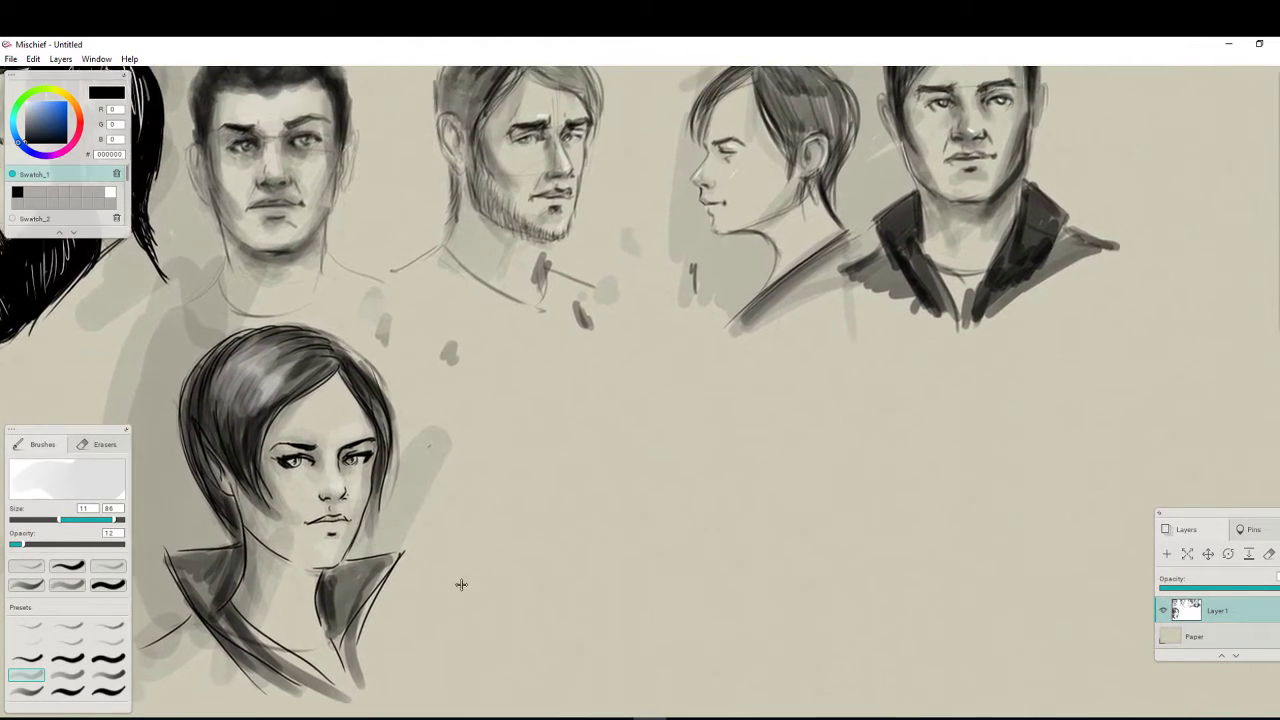
# Reduce the 12-opacity wash brush's maximum size to 41, and sketch a circular skull and tapering jaw beside the collared portrait with the 80-opacity brush
pyautogui.click(28, 673)
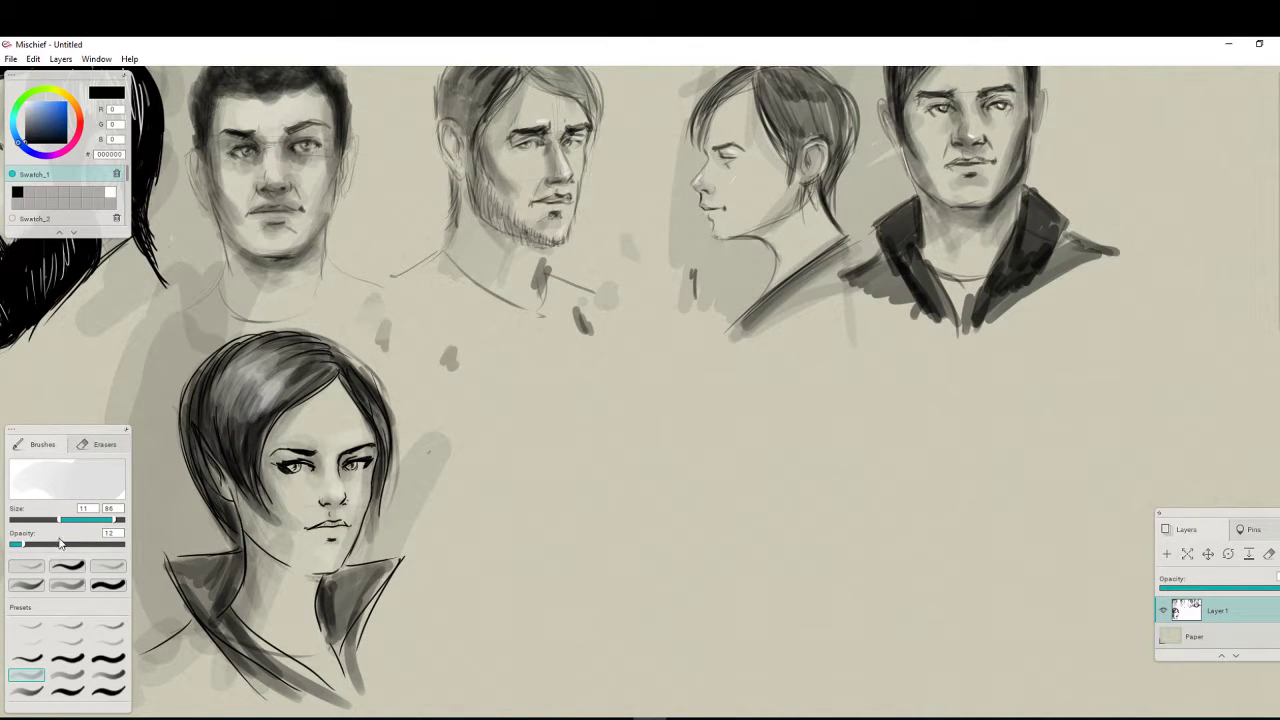
pyautogui.moveTo(113, 520); pyautogui.dragTo(95, 521)
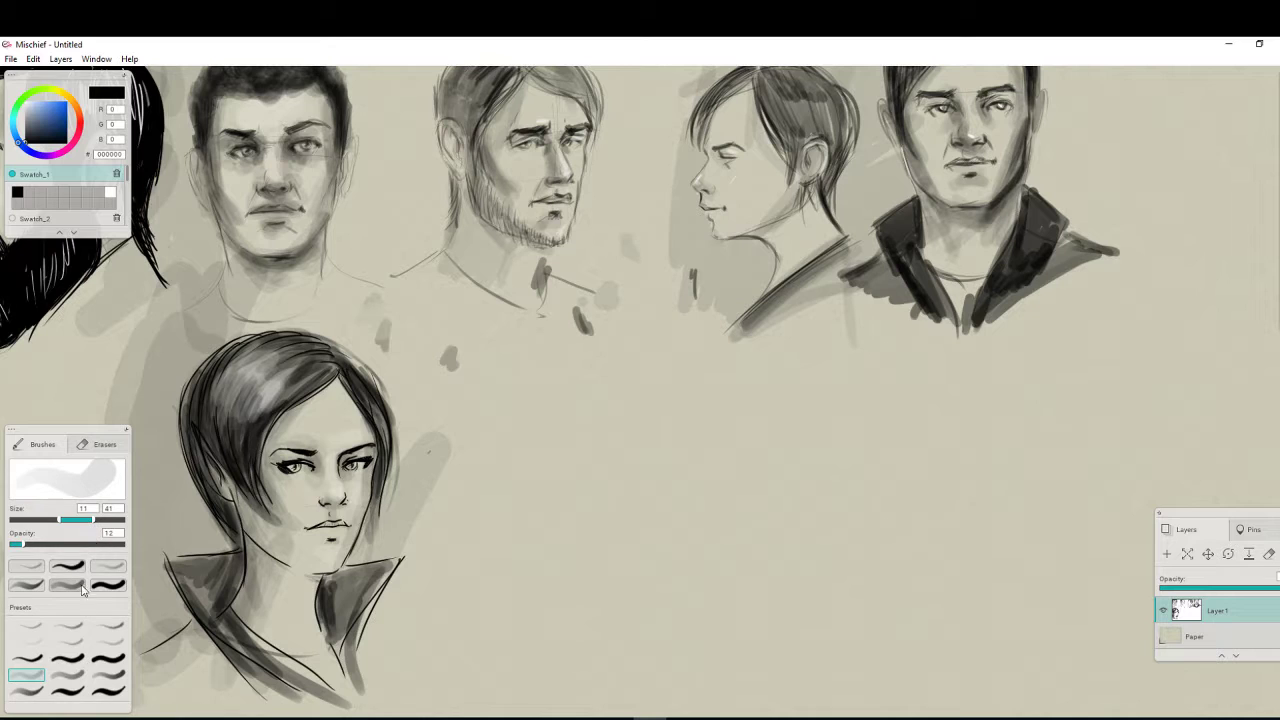
pyautogui.click(27, 691)
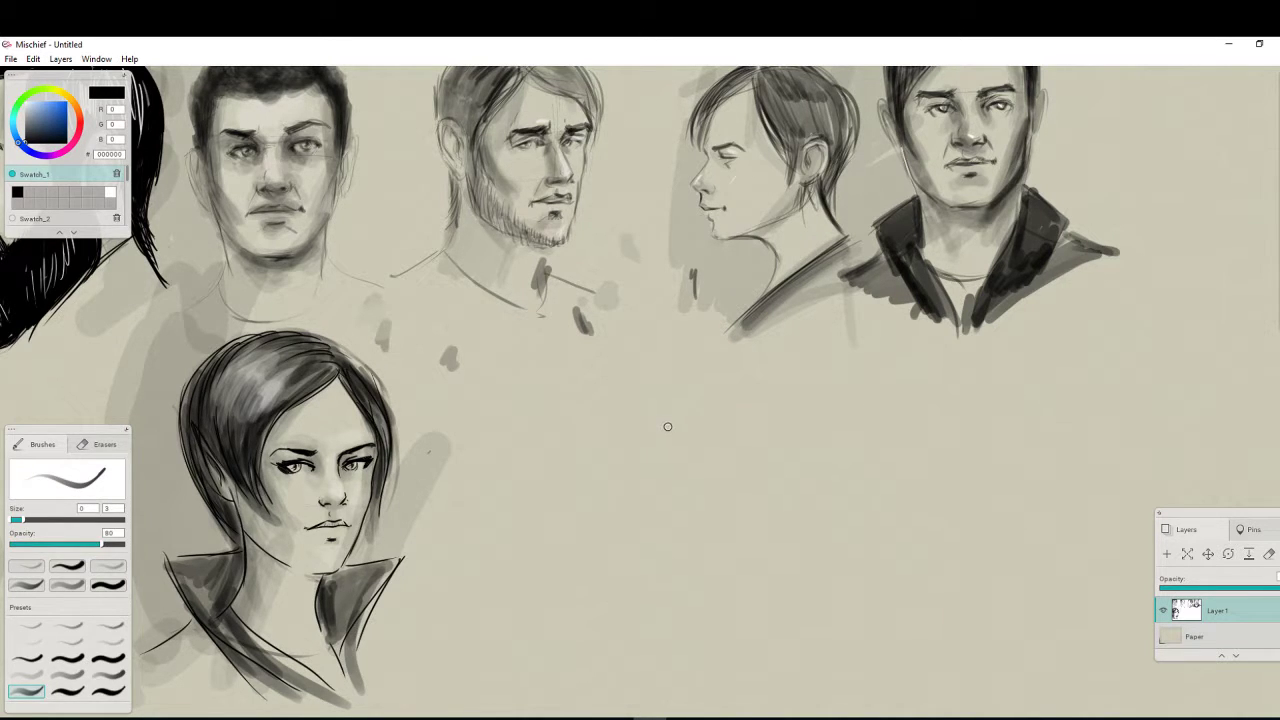
pyautogui.moveTo(580, 381)
pyautogui.mouseDown()
pyautogui.moveTo(662, 385)
pyautogui.moveTo(589, 360)
pyautogui.moveTo(626, 345)
pyautogui.moveTo(686, 362)
pyautogui.moveTo(568, 383)
pyautogui.moveTo(654, 350)
pyautogui.moveTo(537, 410)
pyautogui.moveTo(600, 354)
pyautogui.moveTo(731, 457)
pyautogui.moveTo(535, 443)
pyautogui.moveTo(631, 461)
pyautogui.mouseUp()
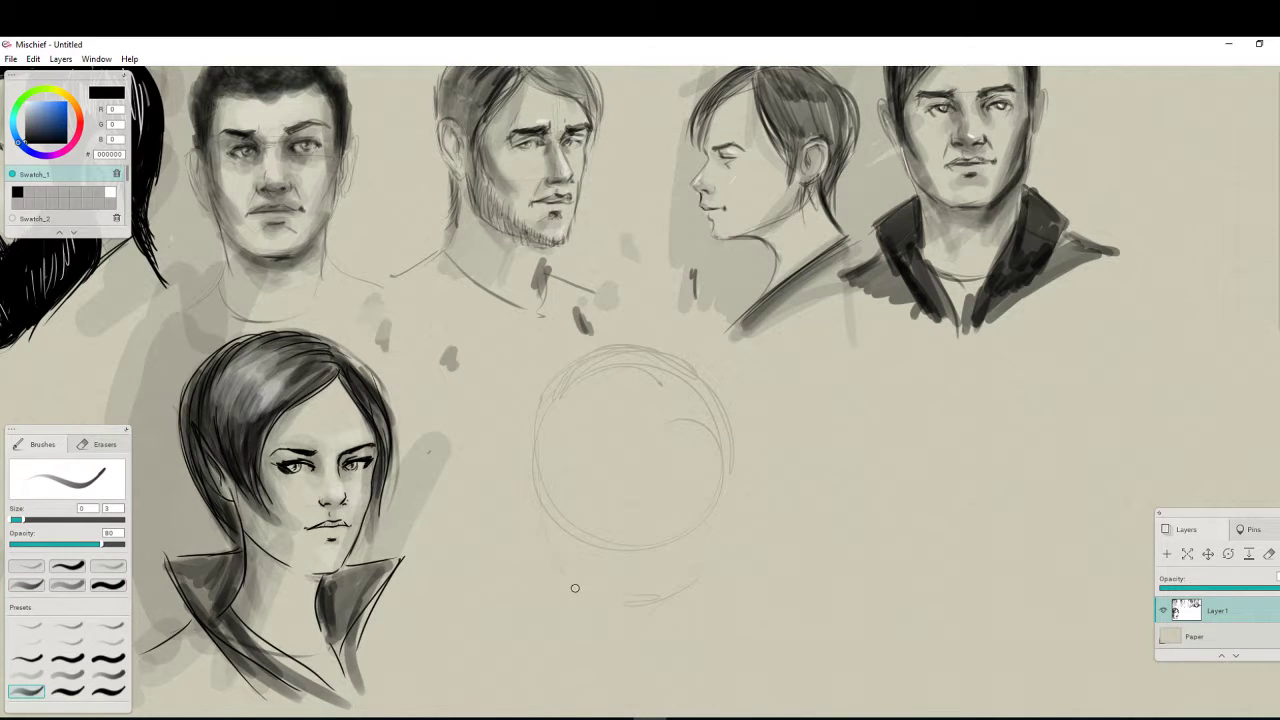
pyautogui.moveTo(555, 575)
pyautogui.mouseDown()
pyautogui.moveTo(606, 600)
pyautogui.moveTo(664, 597)
pyautogui.moveTo(705, 562)
pyautogui.moveTo(724, 470)
pyautogui.mouseUp()
pyautogui.moveTo(532, 452)
pyautogui.mouseDown()
pyautogui.moveTo(559, 564)
pyautogui.moveTo(598, 605)
pyautogui.moveTo(655, 615)
pyautogui.mouseUp()
pyautogui.moveTo(727, 474); pyautogui.dragTo(707, 571)
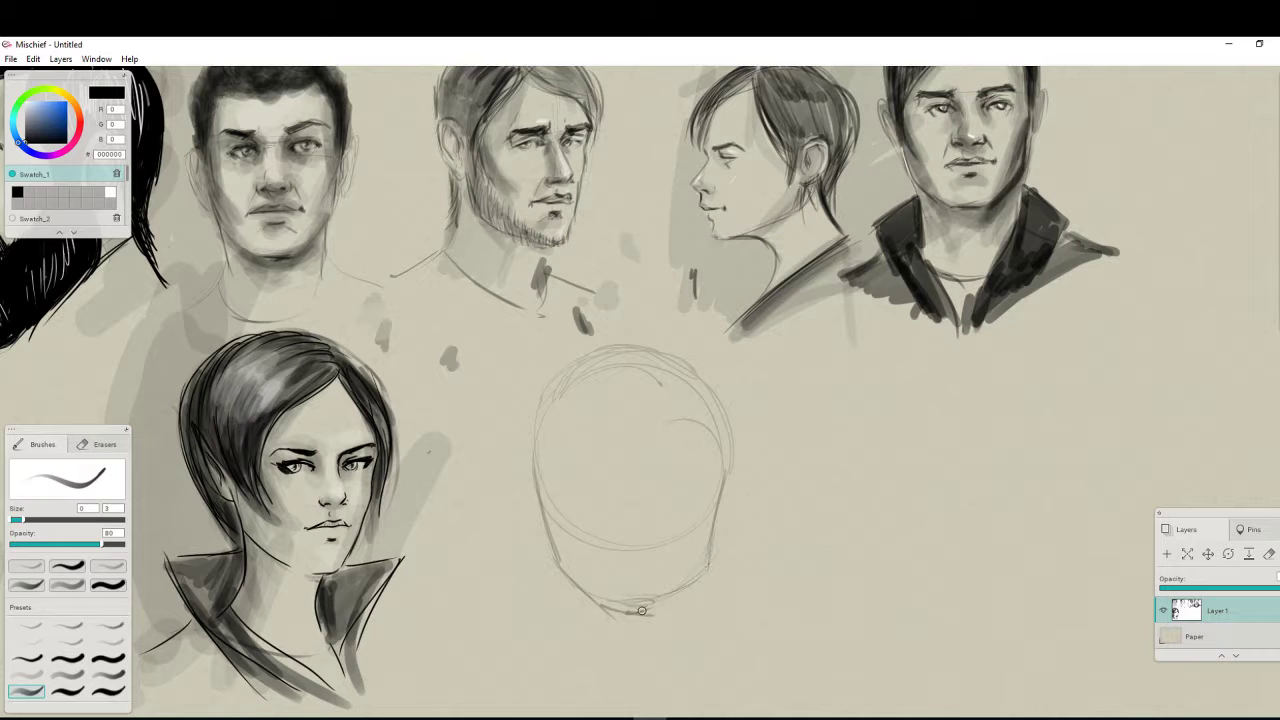
# Firm up the new head's chin, and add the ear outline, the vertical centre line and curved guidelines across the face
pyautogui.moveTo(636, 612); pyautogui.dragTo(660, 610)
pyautogui.moveTo(516, 476); pyautogui.dragTo(545, 538)
pyautogui.moveTo(611, 366); pyautogui.dragTo(633, 598)
pyautogui.moveTo(556, 524); pyautogui.dragTo(702, 516)
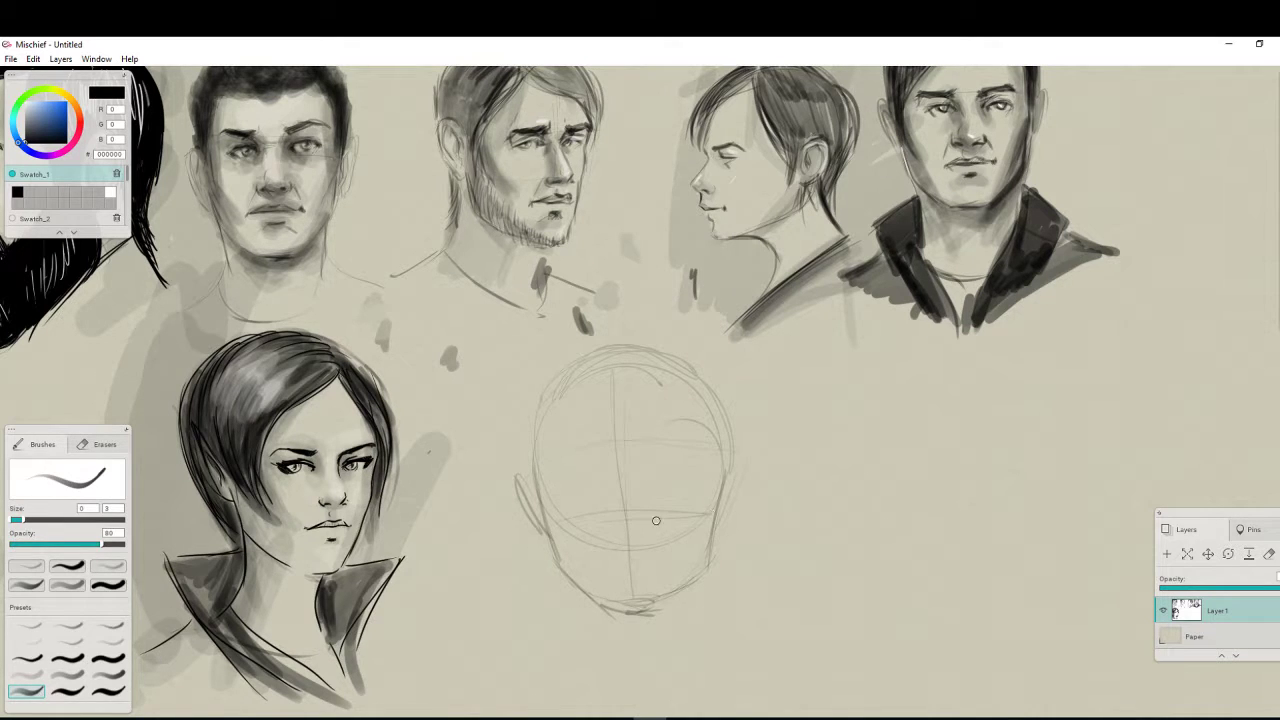
# Sketch the neck sides, the base of the throat and both sloping shoulder lines below the new head
pyautogui.moveTo(659, 661); pyautogui.dragTo(650, 660)
pyautogui.moveTo(590, 614); pyautogui.dragTo(609, 662)
pyautogui.moveTo(586, 605)
pyautogui.mouseDown()
pyautogui.moveTo(587, 629)
pyautogui.moveTo(530, 686)
pyautogui.mouseUp()
pyautogui.moveTo(688, 612); pyautogui.dragTo(688, 668)
pyautogui.moveTo(660, 678); pyautogui.dragTo(630, 679)
pyautogui.moveTo(690, 634); pyautogui.dragTo(790, 641)
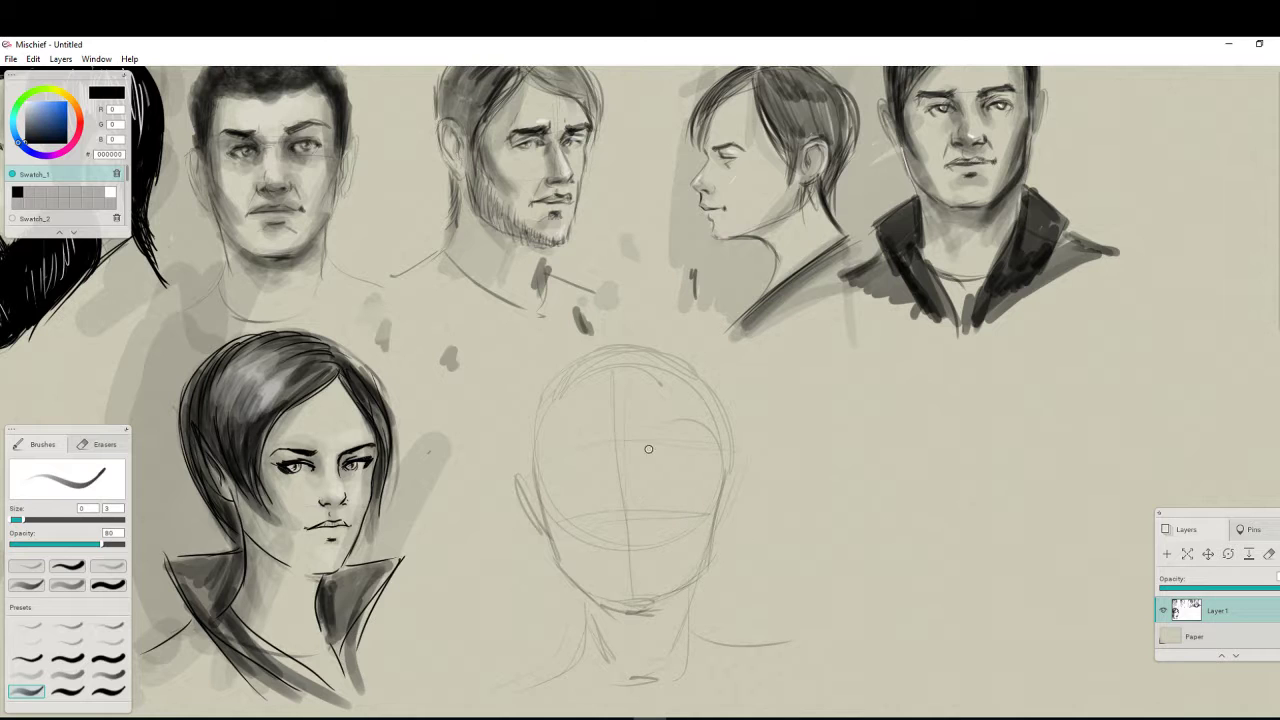
# Rough in round eye sockets, the brows, the underside of the nose and a smiling mouth on the guidelines
pyautogui.moveTo(646, 464); pyautogui.dragTo(686, 481)
pyautogui.moveTo(605, 460); pyautogui.dragTo(563, 452)
pyautogui.moveTo(610, 514)
pyautogui.mouseDown()
pyautogui.moveTo(605, 519)
pyautogui.moveTo(616, 528)
pyautogui.moveTo(650, 513)
pyautogui.moveTo(633, 547)
pyautogui.moveTo(601, 549)
pyautogui.moveTo(601, 521)
pyautogui.moveTo(583, 548)
pyautogui.moveTo(656, 542)
pyautogui.moveTo(670, 534)
pyautogui.moveTo(625, 543)
pyautogui.moveTo(668, 527)
pyautogui.moveTo(592, 543)
pyautogui.moveTo(643, 540)
pyautogui.moveTo(596, 550)
pyautogui.moveTo(647, 558)
pyautogui.moveTo(600, 552)
pyautogui.moveTo(615, 562)
pyautogui.moveTo(654, 553)
pyautogui.moveTo(626, 571)
pyautogui.mouseUp()
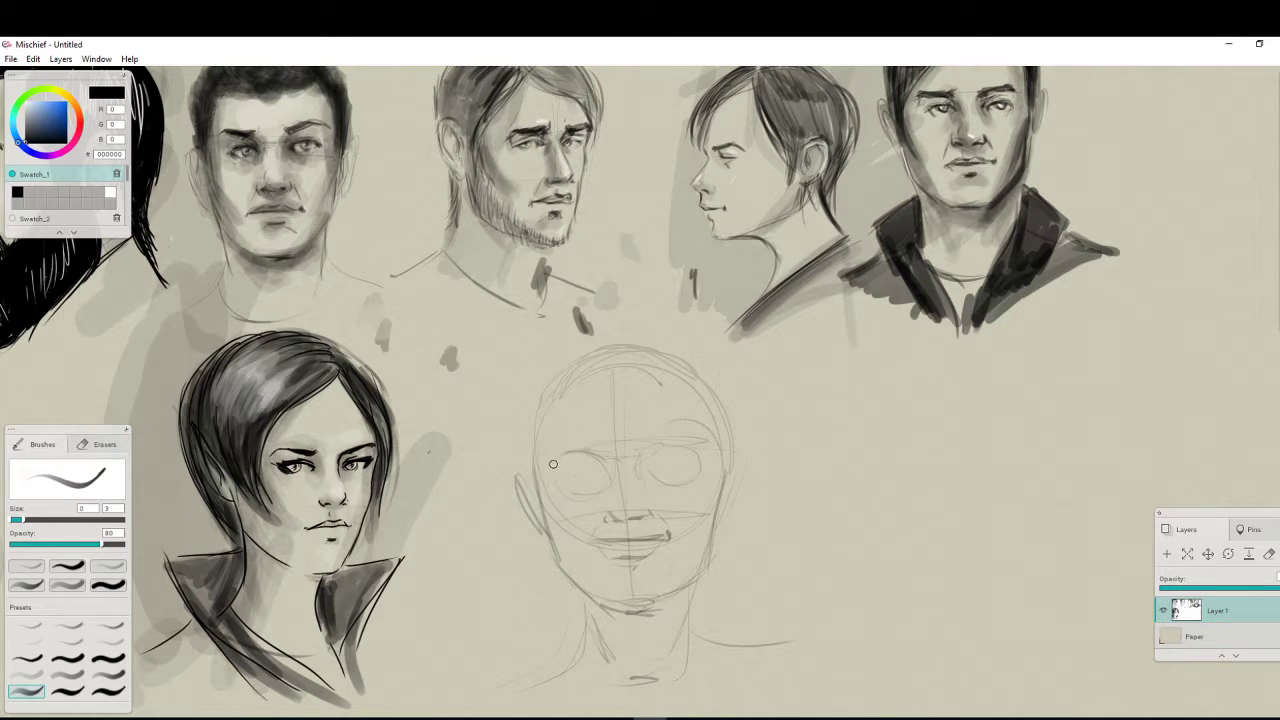
# Draw the upper eyelids and inner eye corners, and define the parting and lower edge of the smiling lips
pyautogui.moveTo(654, 451)
pyautogui.mouseDown()
pyautogui.moveTo(694, 430)
pyautogui.moveTo(664, 458)
pyautogui.moveTo(681, 456)
pyautogui.mouseUp()
pyautogui.moveTo(678, 456); pyautogui.dragTo(697, 465)
pyautogui.moveTo(567, 474)
pyautogui.mouseDown()
pyautogui.moveTo(600, 473)
pyautogui.moveTo(570, 479)
pyautogui.moveTo(593, 486)
pyautogui.moveTo(560, 480)
pyautogui.moveTo(565, 491)
pyautogui.mouseUp()
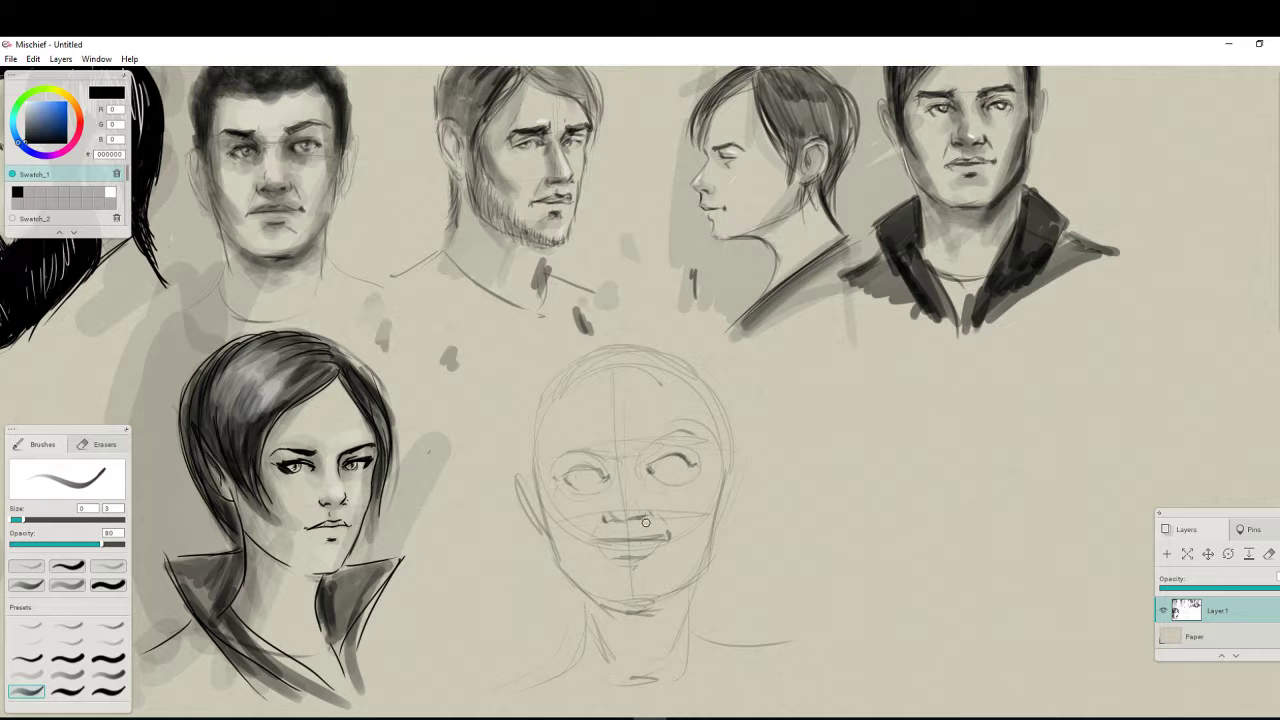
pyautogui.moveTo(601, 540)
pyautogui.mouseDown()
pyautogui.moveTo(660, 539)
pyautogui.moveTo(648, 540)
pyautogui.mouseUp()
pyautogui.moveTo(608, 559); pyautogui.dragTo(654, 556)
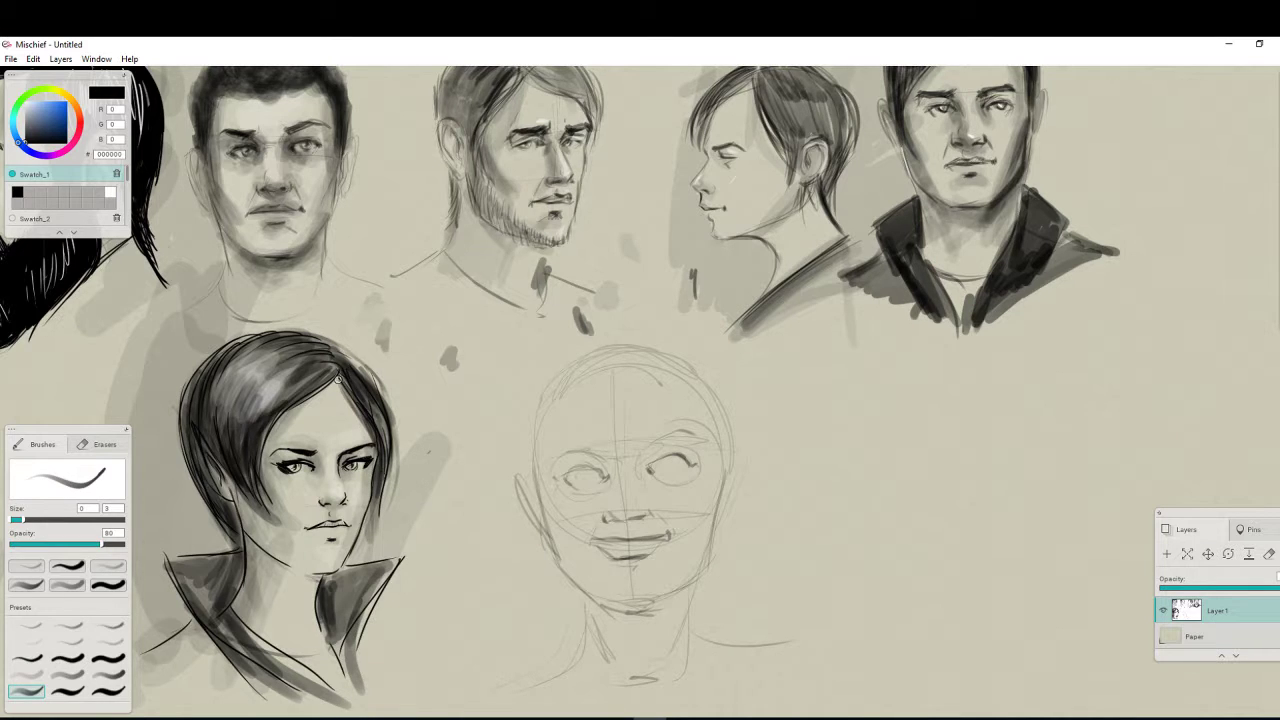
# Add fine dark strands to the collared woman's hair beside the parting and along the lock framing her cheek
pyautogui.moveTo(360, 413); pyautogui.dragTo(378, 488)
pyautogui.moveTo(343, 391)
pyautogui.mouseDown()
pyautogui.moveTo(374, 500)
pyautogui.moveTo(348, 420)
pyautogui.mouseUp()
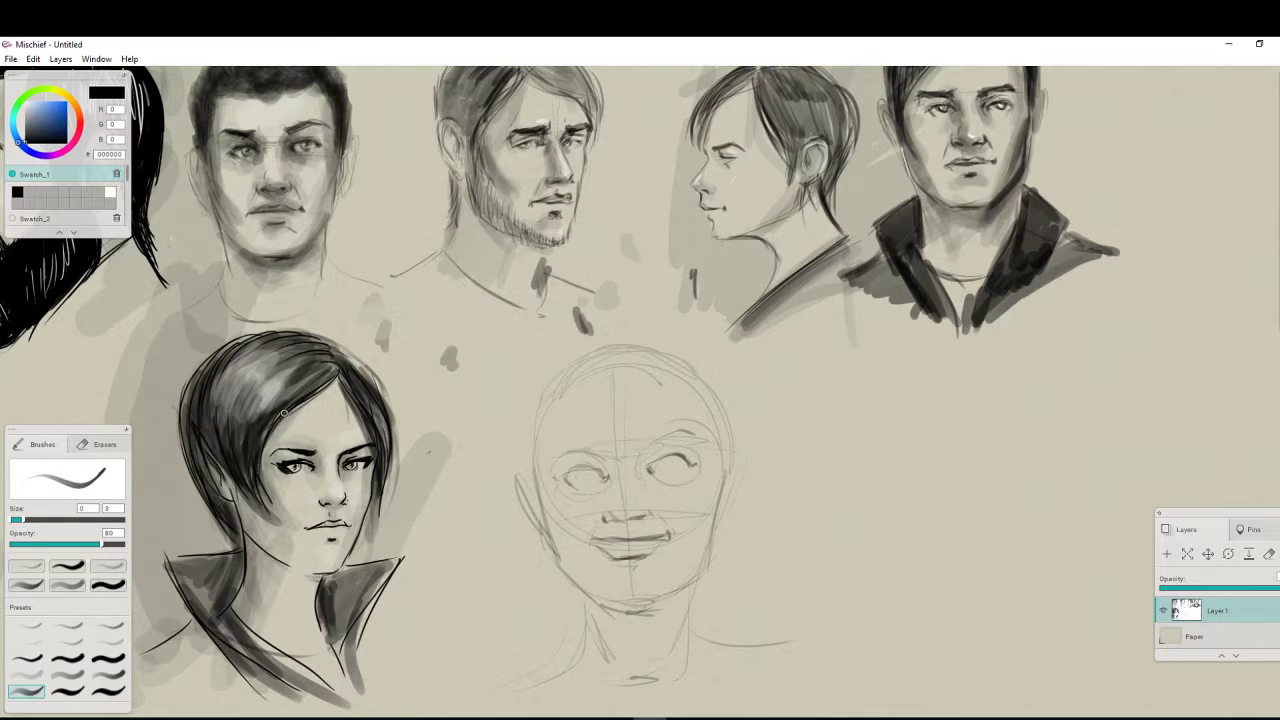
pyautogui.moveTo(381, 481); pyautogui.dragTo(368, 526)
# Darken the smiling face's lip line, mouth corners and lower lip, and strengthen the eyelid and brow lines
pyautogui.moveTo(601, 543); pyautogui.dragTo(667, 539)
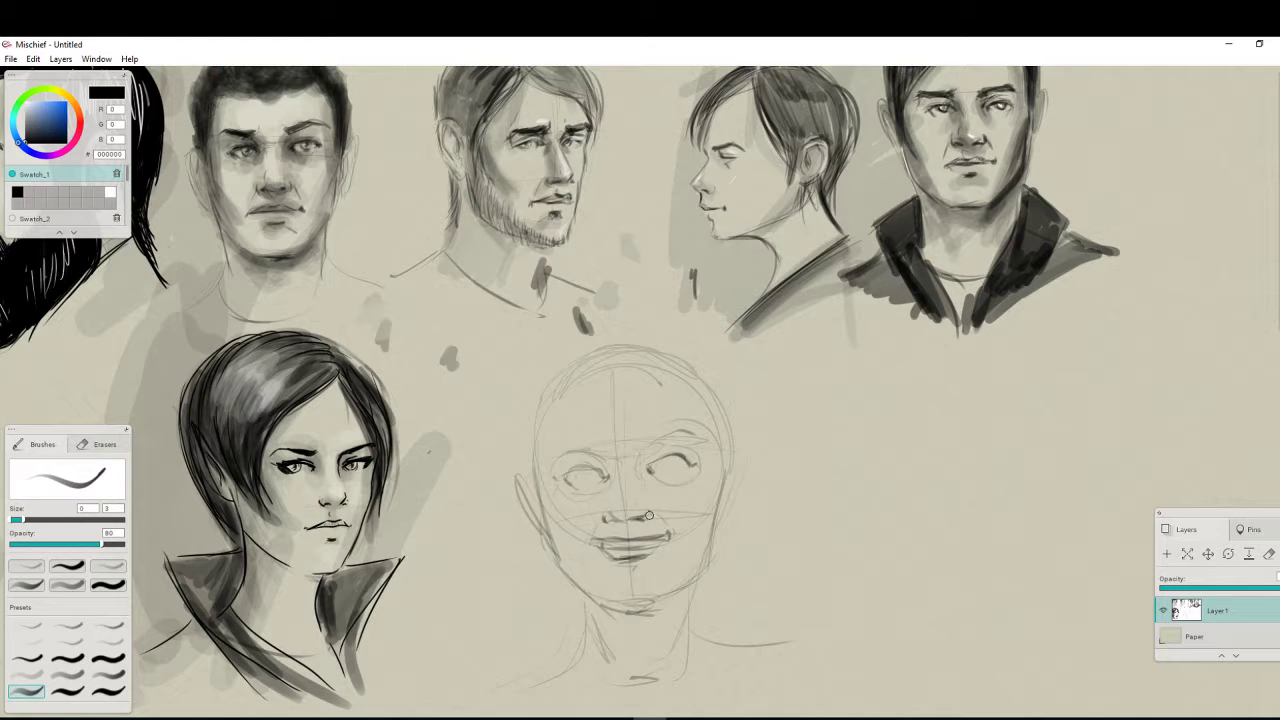
pyautogui.moveTo(604, 468)
pyautogui.mouseDown()
pyautogui.moveTo(560, 474)
pyautogui.moveTo(695, 463)
pyautogui.mouseUp()
pyautogui.moveTo(596, 541); pyautogui.dragTo(673, 541)
pyautogui.moveTo(588, 544)
pyautogui.mouseDown()
pyautogui.moveTo(652, 545)
pyautogui.moveTo(631, 559)
pyautogui.mouseUp()
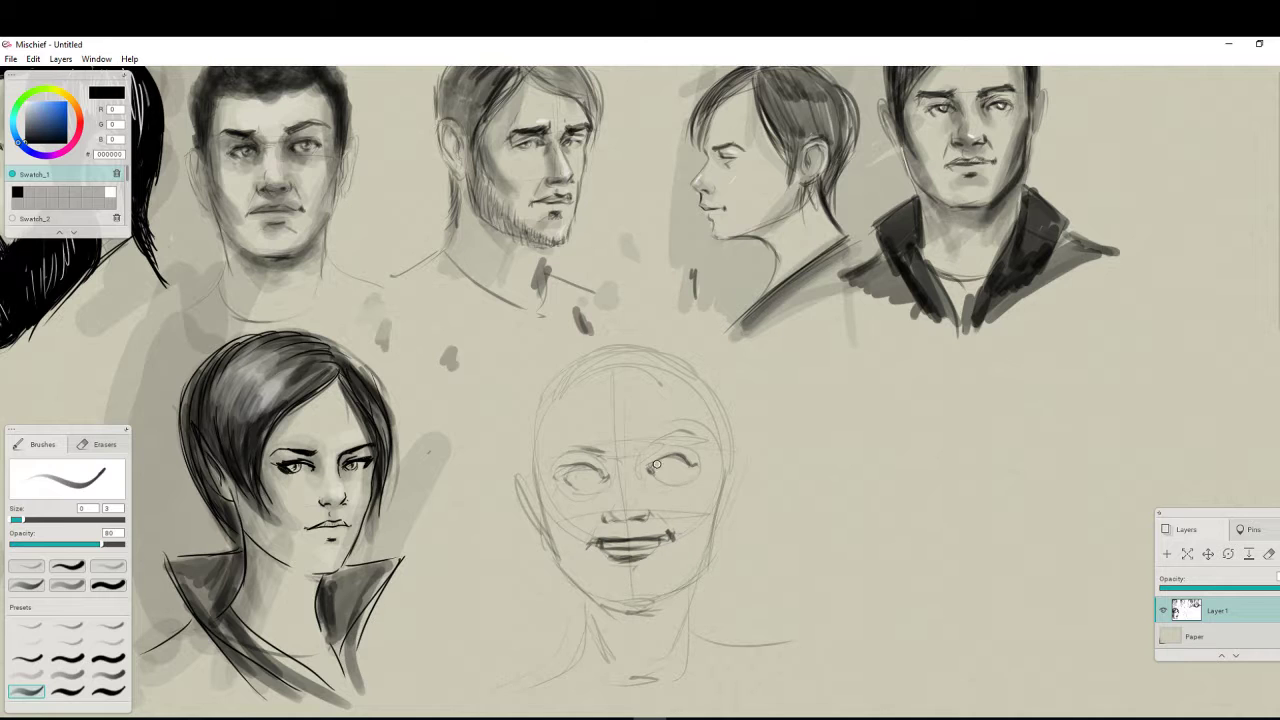
# Draw a dark iris and heavy lid on the wide-open eye, strengthen the jaw, and ink a sharply raised eyebrow above that eye
pyautogui.moveTo(655, 462); pyautogui.dragTo(664, 475)
pyautogui.moveTo(654, 467)
pyautogui.mouseDown()
pyautogui.moveTo(670, 458)
pyautogui.moveTo(673, 476)
pyautogui.mouseUp()
pyautogui.moveTo(590, 540); pyautogui.dragTo(606, 548)
pyautogui.moveTo(714, 544); pyautogui.dragTo(614, 604)
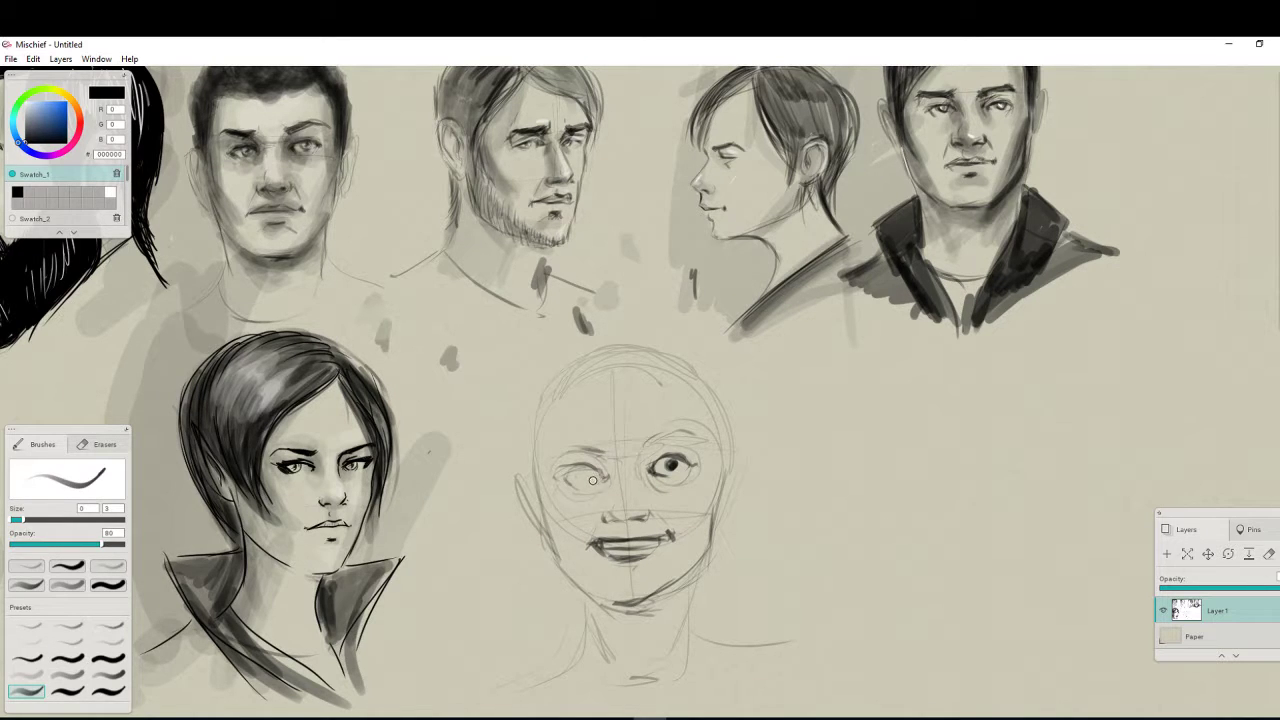
pyautogui.moveTo(639, 449)
pyautogui.mouseDown()
pyautogui.moveTo(676, 422)
pyautogui.moveTo(644, 447)
pyautogui.moveTo(701, 424)
pyautogui.moveTo(666, 426)
pyautogui.moveTo(639, 452)
pyautogui.moveTo(674, 480)
pyautogui.mouseUp()
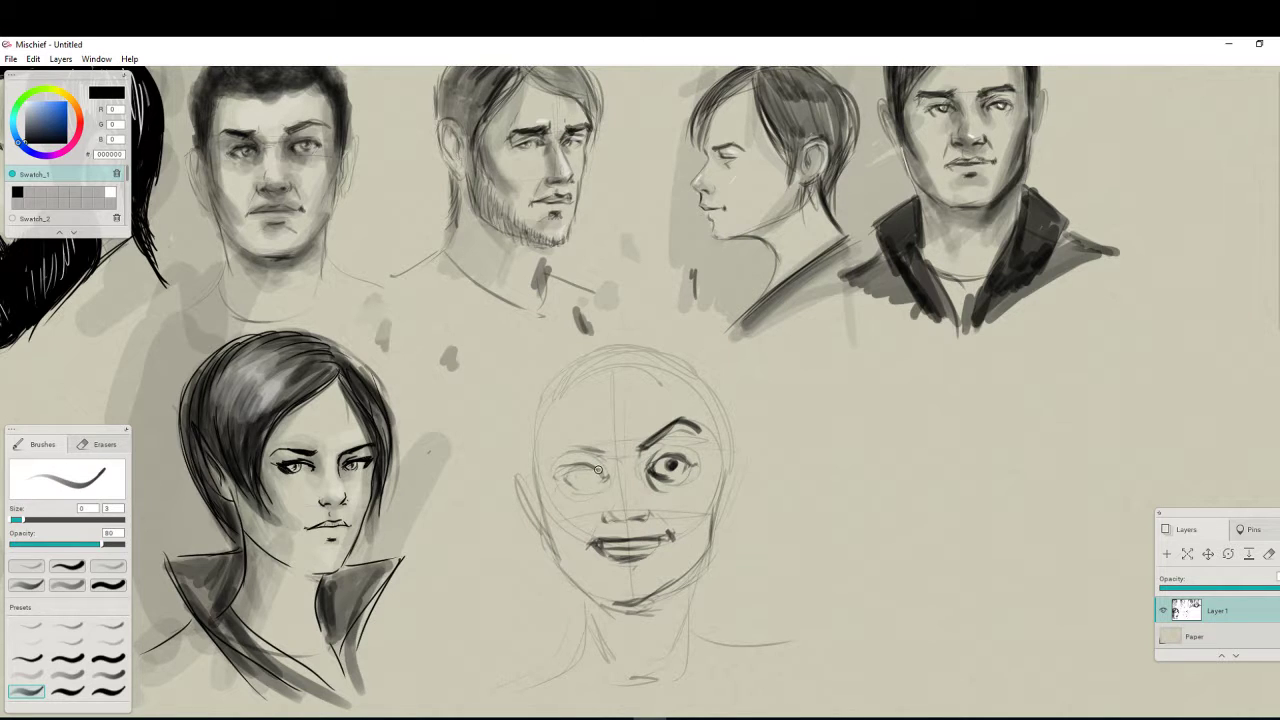
# Draw the other eye as a wink, sharpen the mouth corners, add a small hair bun on top, and darken both jaw contours
pyautogui.moveTo(597, 470)
pyautogui.mouseDown()
pyautogui.moveTo(570, 482)
pyautogui.moveTo(557, 481)
pyautogui.moveTo(568, 465)
pyautogui.moveTo(556, 468)
pyautogui.moveTo(602, 476)
pyautogui.moveTo(561, 481)
pyautogui.moveTo(566, 493)
pyautogui.mouseUp()
pyautogui.moveTo(592, 541)
pyautogui.mouseDown()
pyautogui.moveTo(668, 533)
pyautogui.moveTo(680, 545)
pyautogui.mouseUp()
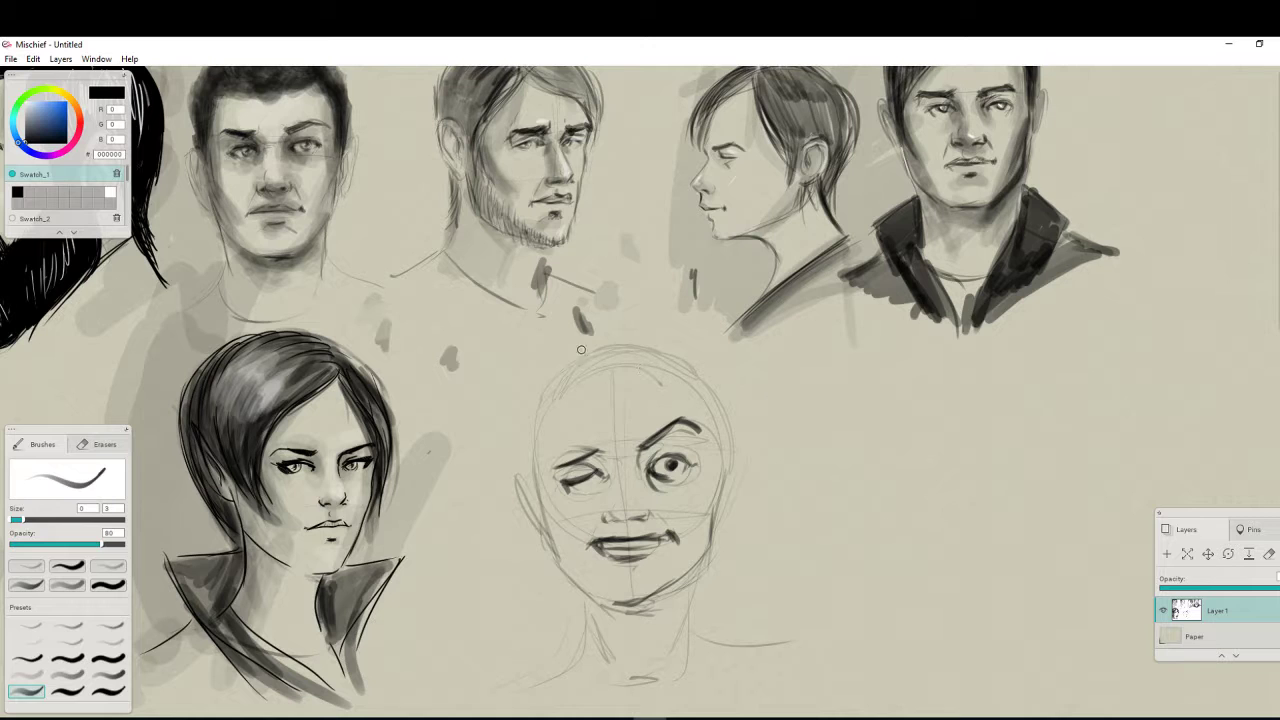
pyautogui.moveTo(646, 340); pyautogui.dragTo(610, 330)
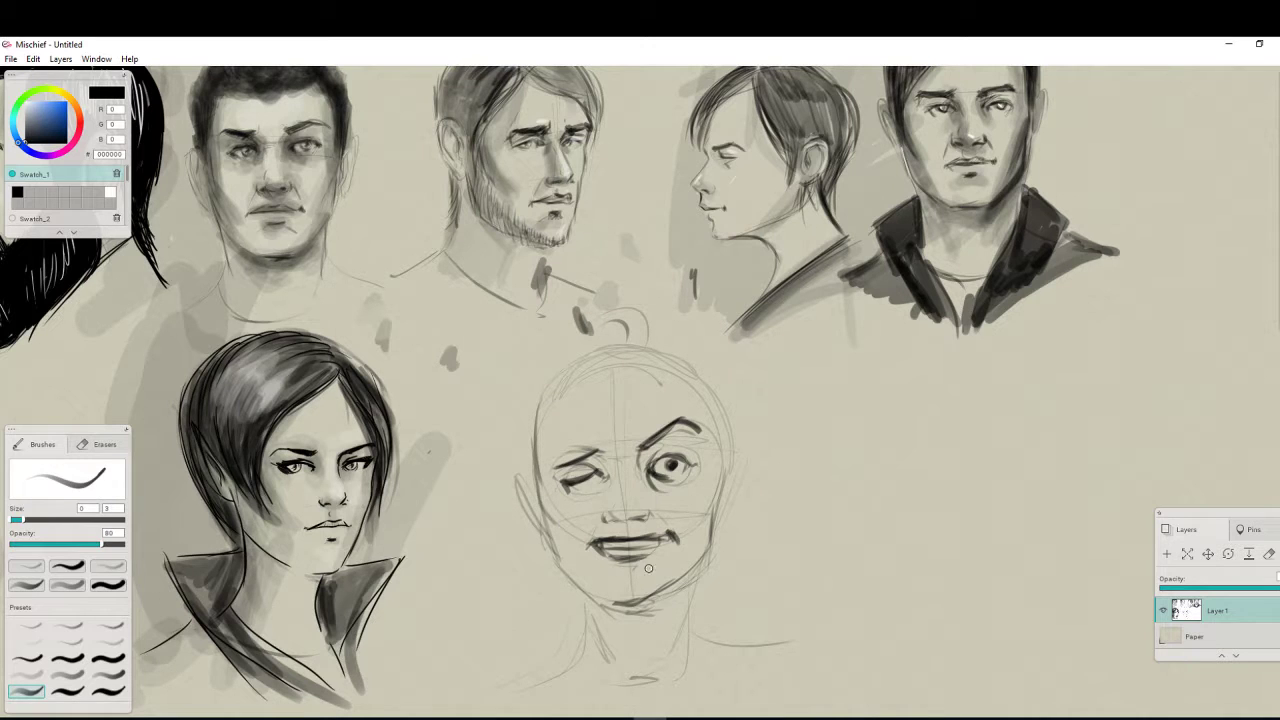
pyautogui.moveTo(710, 509)
pyautogui.mouseDown()
pyautogui.moveTo(688, 571)
pyautogui.moveTo(616, 605)
pyautogui.mouseUp()
pyautogui.moveTo(538, 503)
pyautogui.mouseDown()
pyautogui.moveTo(555, 556)
pyautogui.moveTo(610, 606)
pyautogui.mouseUp()
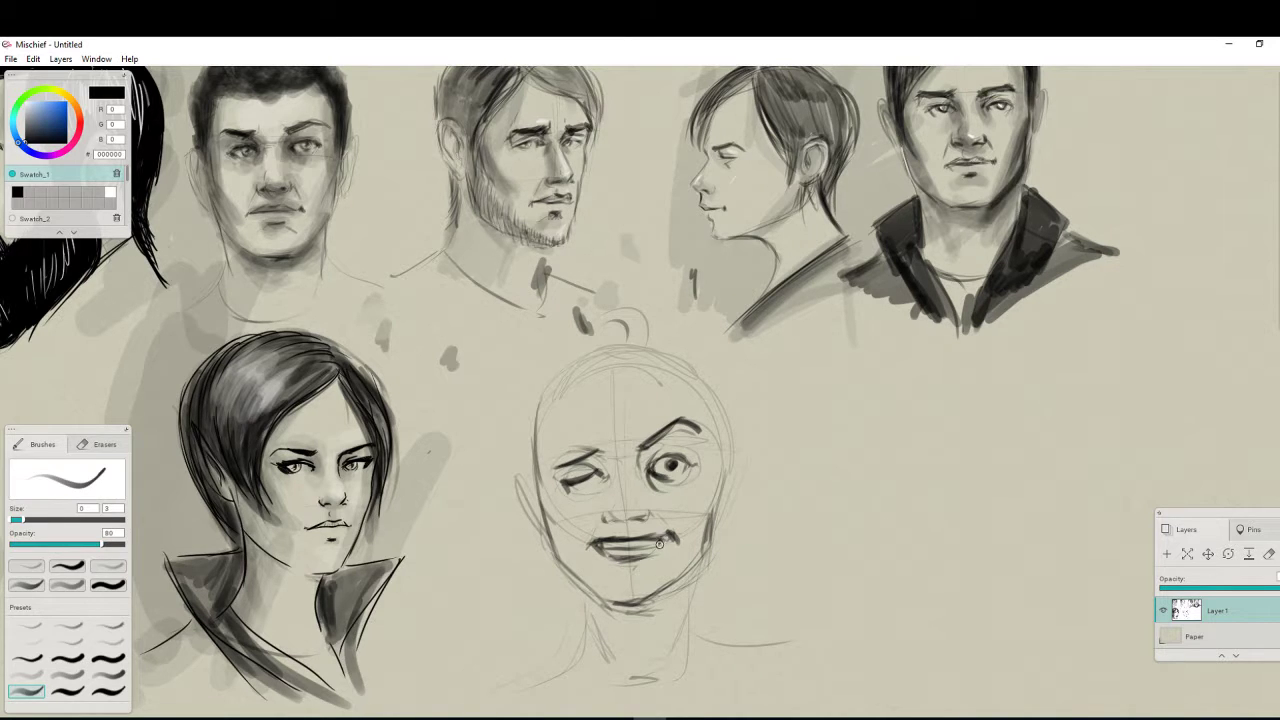
# Define the lower lip and nose wing, outline the ear beside the open eye, and darken both neck lines
pyautogui.moveTo(653, 551)
pyautogui.mouseDown()
pyautogui.moveTo(627, 565)
pyautogui.moveTo(648, 558)
pyautogui.mouseUp()
pyautogui.moveTo(651, 464)
pyautogui.mouseDown()
pyautogui.moveTo(736, 450)
pyautogui.moveTo(724, 445)
pyautogui.moveTo(726, 508)
pyautogui.mouseUp()
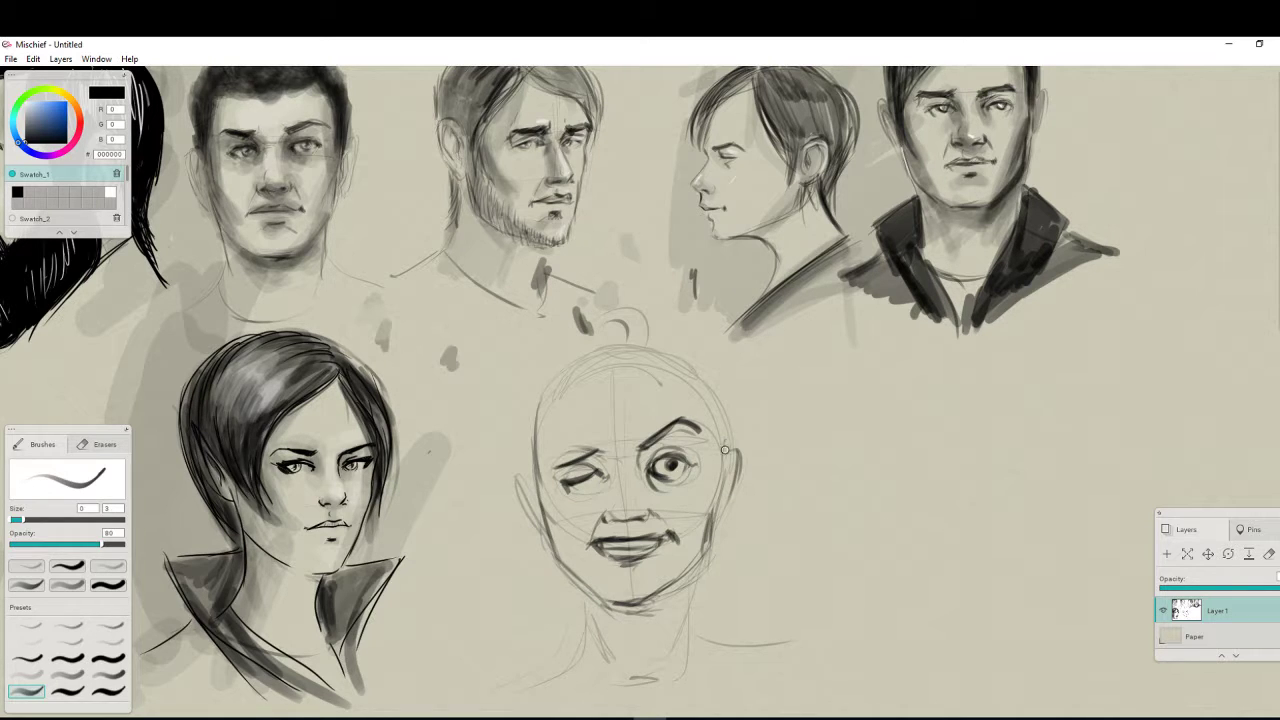
pyautogui.moveTo(726, 442)
pyautogui.mouseDown()
pyautogui.moveTo(709, 530)
pyautogui.moveTo(683, 544)
pyautogui.moveTo(713, 541)
pyautogui.moveTo(670, 584)
pyautogui.mouseUp()
pyautogui.moveTo(704, 545); pyautogui.dragTo(678, 651)
pyautogui.moveTo(579, 584)
pyautogui.mouseDown()
pyautogui.moveTo(590, 645)
pyautogui.moveTo(586, 622)
pyautogui.moveTo(555, 662)
pyautogui.mouseUp()
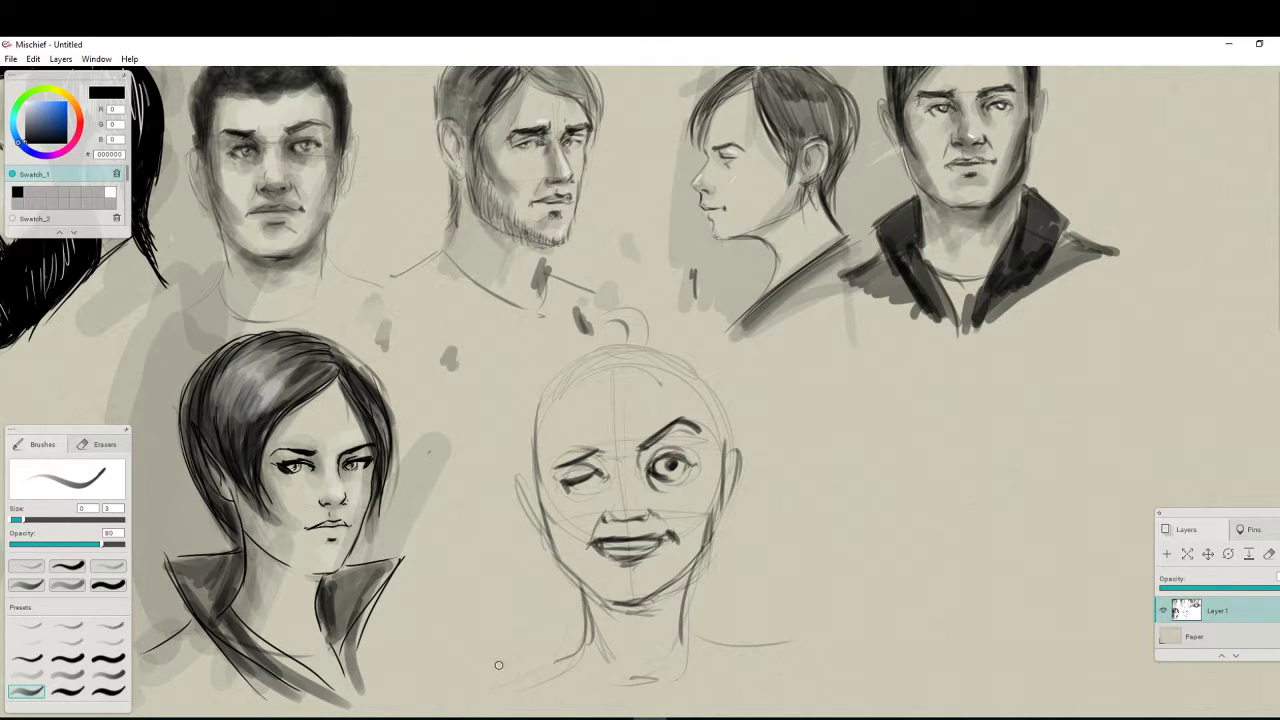
# Fade the winking eye with the 54-opacity eraser, and rework the lips and the open eye's lashes and brow with the brush
pyautogui.press('e')
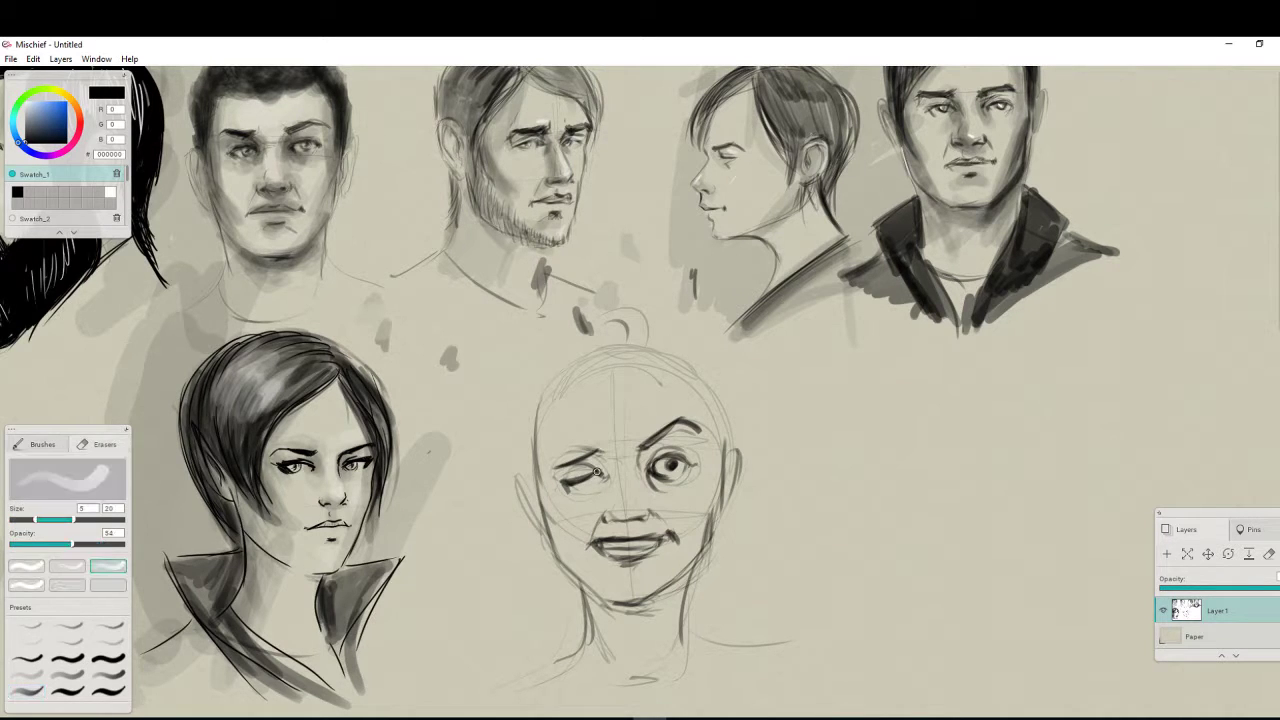
pyautogui.moveTo(599, 472)
pyautogui.mouseDown()
pyautogui.moveTo(562, 494)
pyautogui.moveTo(592, 481)
pyautogui.moveTo(596, 463)
pyautogui.moveTo(565, 484)
pyautogui.moveTo(585, 458)
pyautogui.mouseUp()
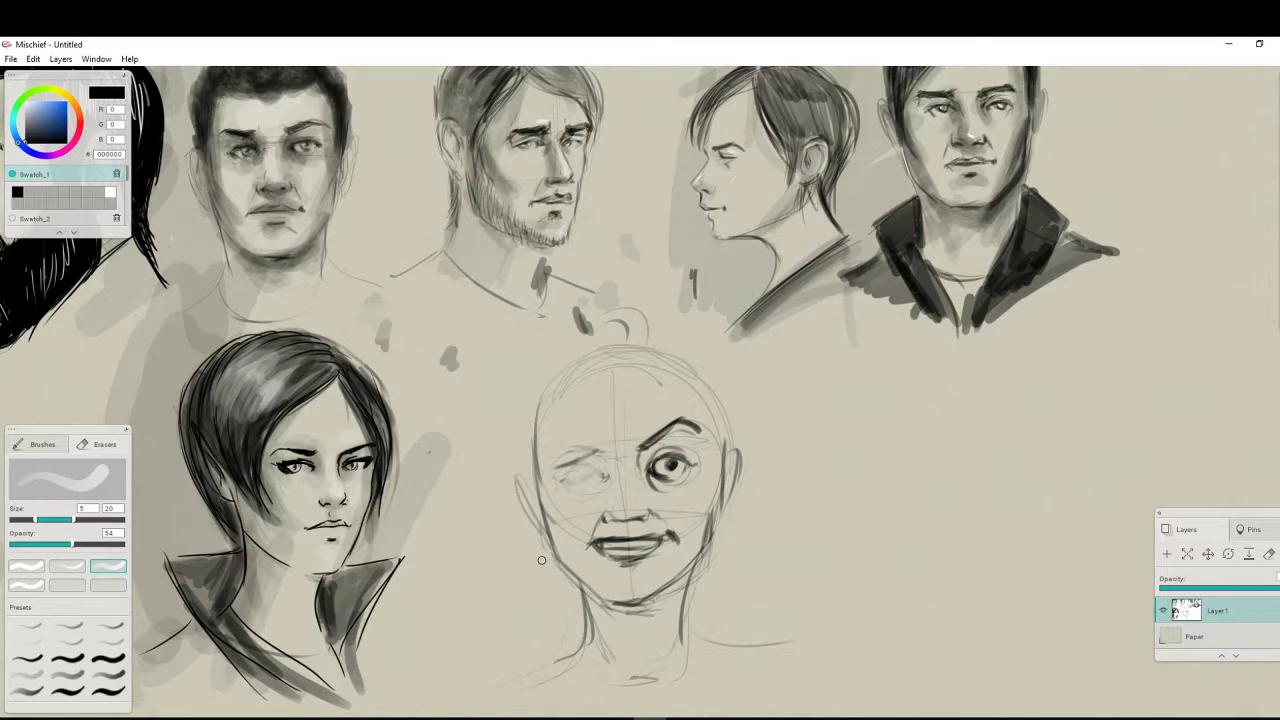
pyautogui.press('b')
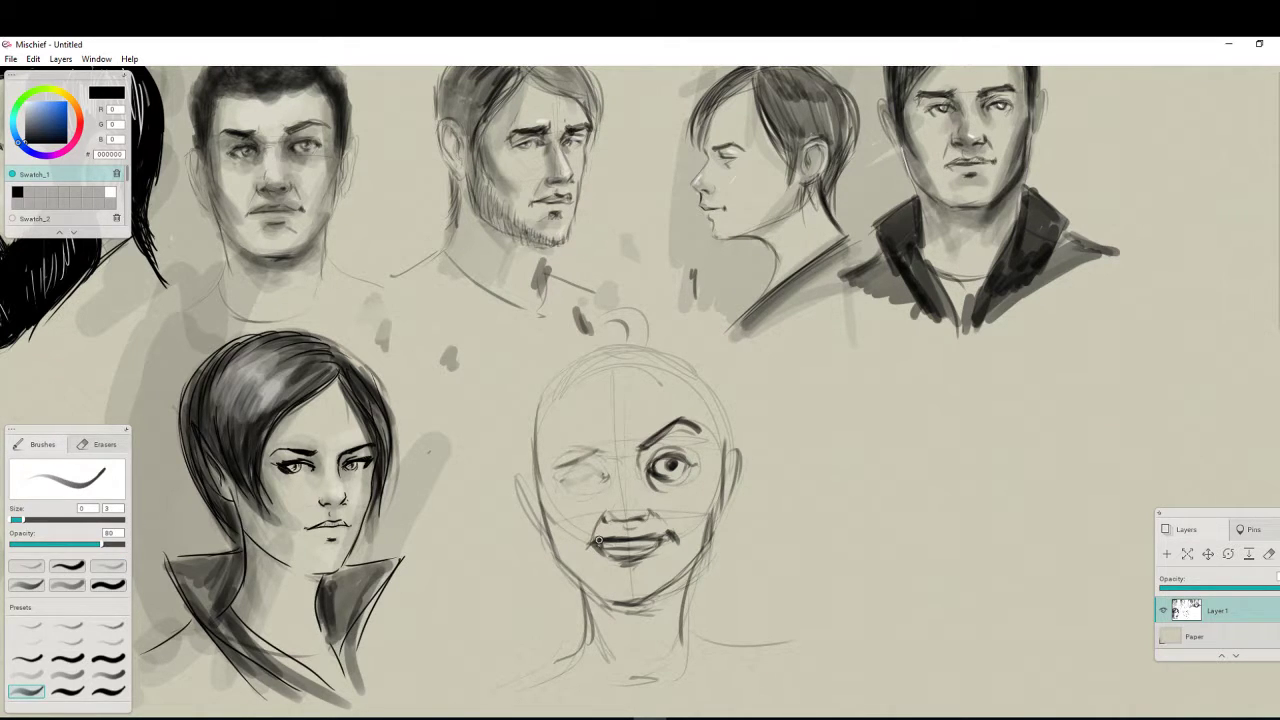
pyautogui.moveTo(598, 540)
pyautogui.mouseDown()
pyautogui.moveTo(660, 535)
pyautogui.moveTo(644, 560)
pyautogui.mouseUp()
pyautogui.moveTo(682, 460)
pyautogui.mouseDown()
pyautogui.moveTo(654, 452)
pyautogui.moveTo(672, 428)
pyautogui.moveTo(700, 428)
pyautogui.mouseUp()
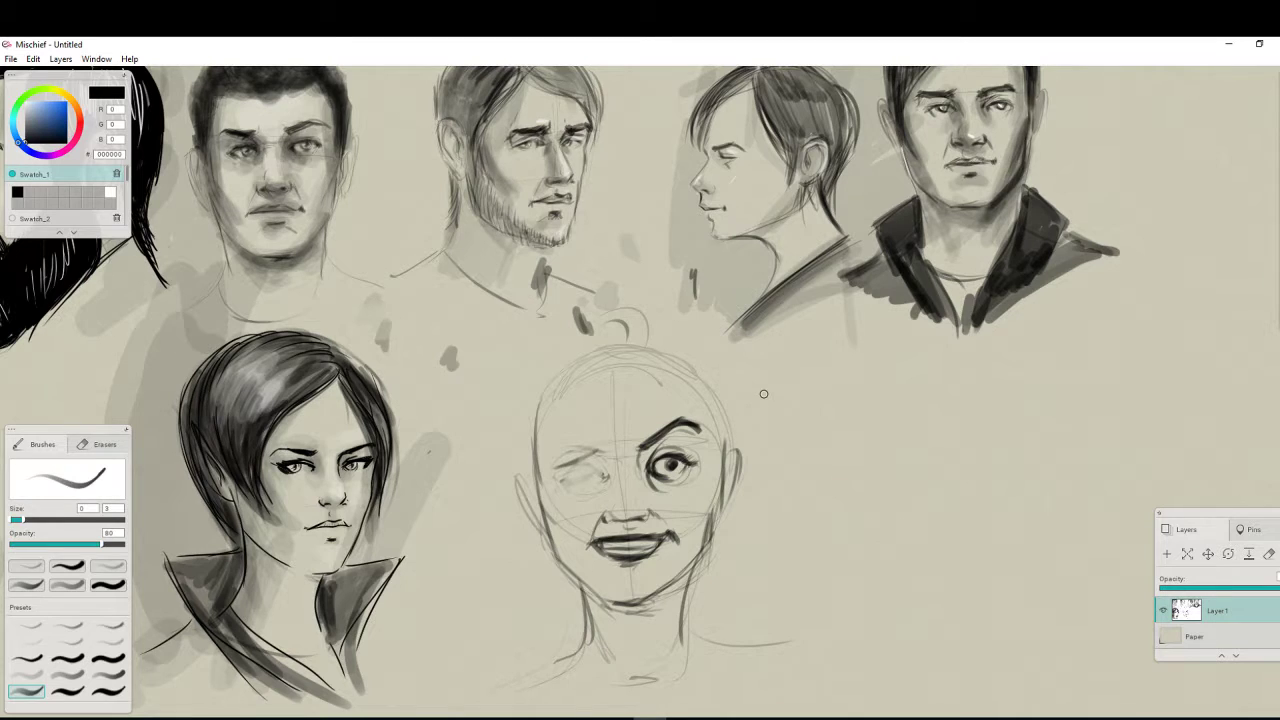
# Erase stray lines along the cheek and below the mouth, and brush a dark hairline down the temple beside the open eye
pyautogui.press('e')
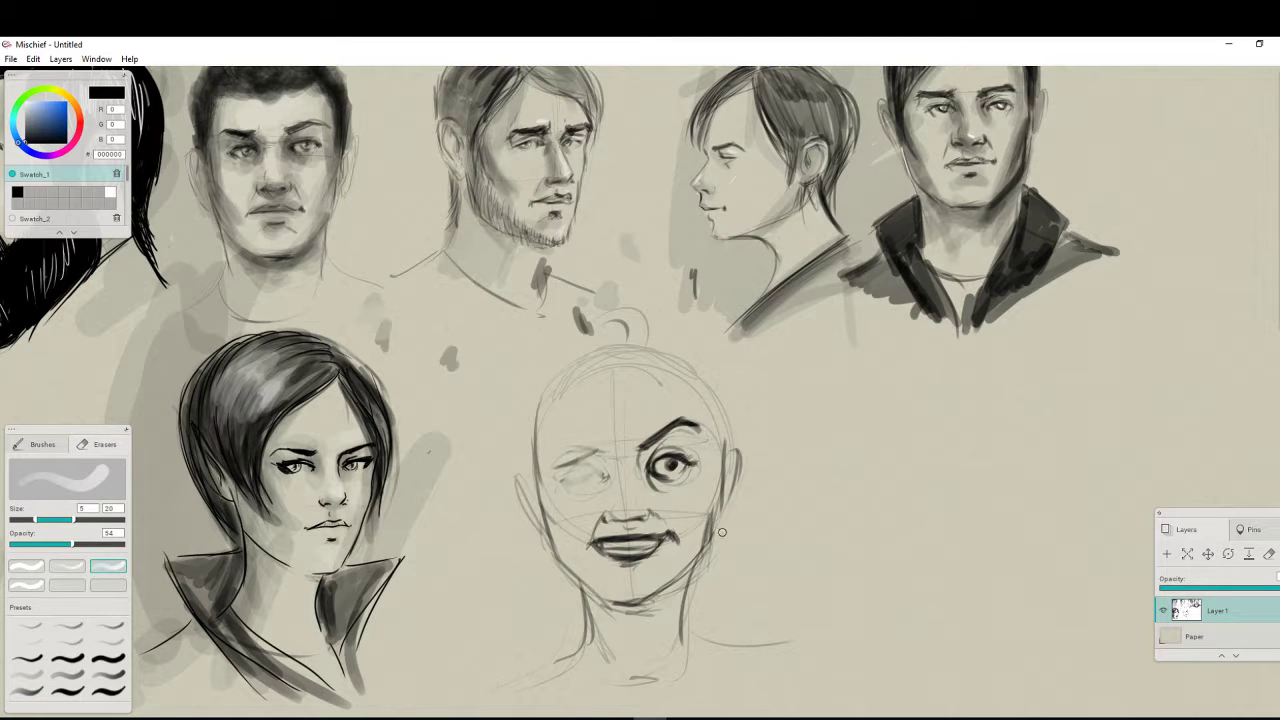
pyautogui.moveTo(714, 520); pyautogui.dragTo(705, 564)
pyautogui.moveTo(613, 571)
pyautogui.mouseDown()
pyautogui.moveTo(658, 559)
pyautogui.moveTo(678, 532)
pyautogui.mouseUp()
pyautogui.press('b')
pyautogui.moveTo(690, 383); pyautogui.dragTo(718, 490)
pyautogui.moveTo(708, 408); pyautogui.dragTo(710, 509)
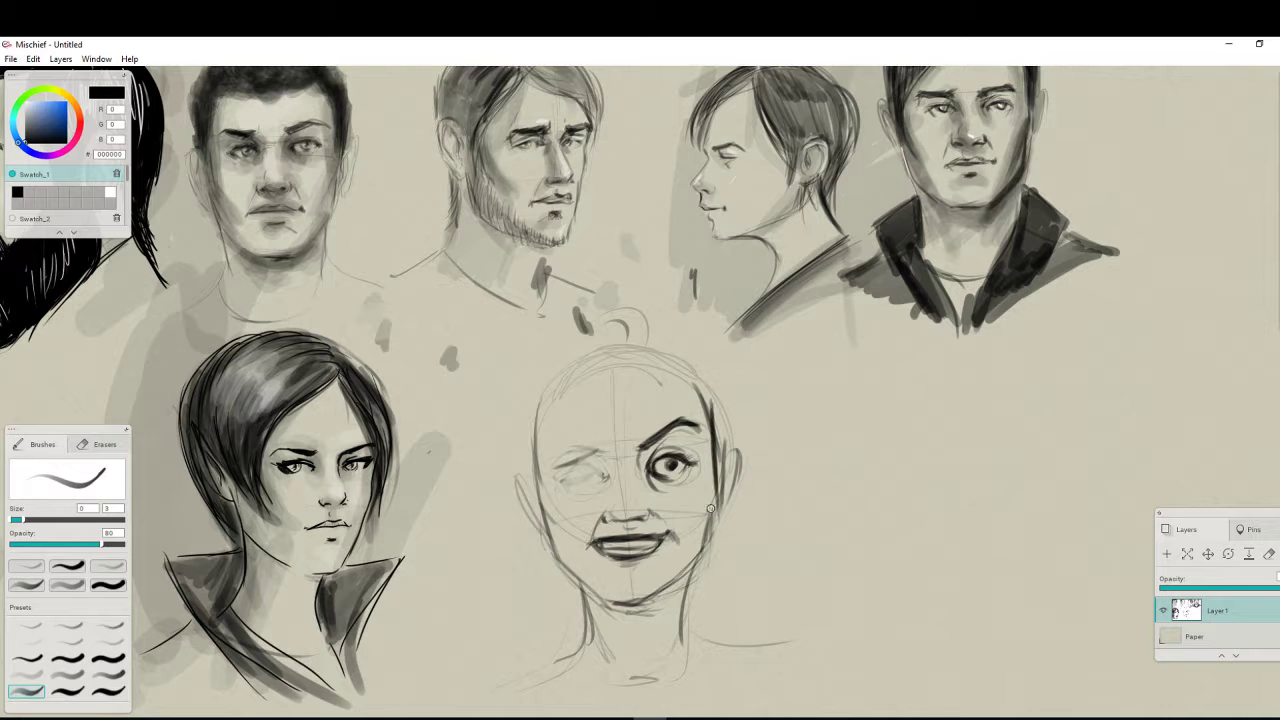
# Build up swept-back dark hair strands from the bun and crown down to the temple on the winking side
pyautogui.moveTo(655, 368)
pyautogui.mouseDown()
pyautogui.moveTo(559, 419)
pyautogui.moveTo(623, 362)
pyautogui.moveTo(552, 432)
pyautogui.mouseUp()
pyautogui.moveTo(570, 372); pyautogui.dragTo(536, 510)
pyautogui.moveTo(537, 396)
pyautogui.mouseDown()
pyautogui.moveTo(549, 513)
pyautogui.moveTo(538, 393)
pyautogui.moveTo(538, 487)
pyautogui.moveTo(565, 385)
pyautogui.moveTo(543, 490)
pyautogui.mouseUp()
pyautogui.moveTo(556, 390); pyautogui.dragTo(541, 472)
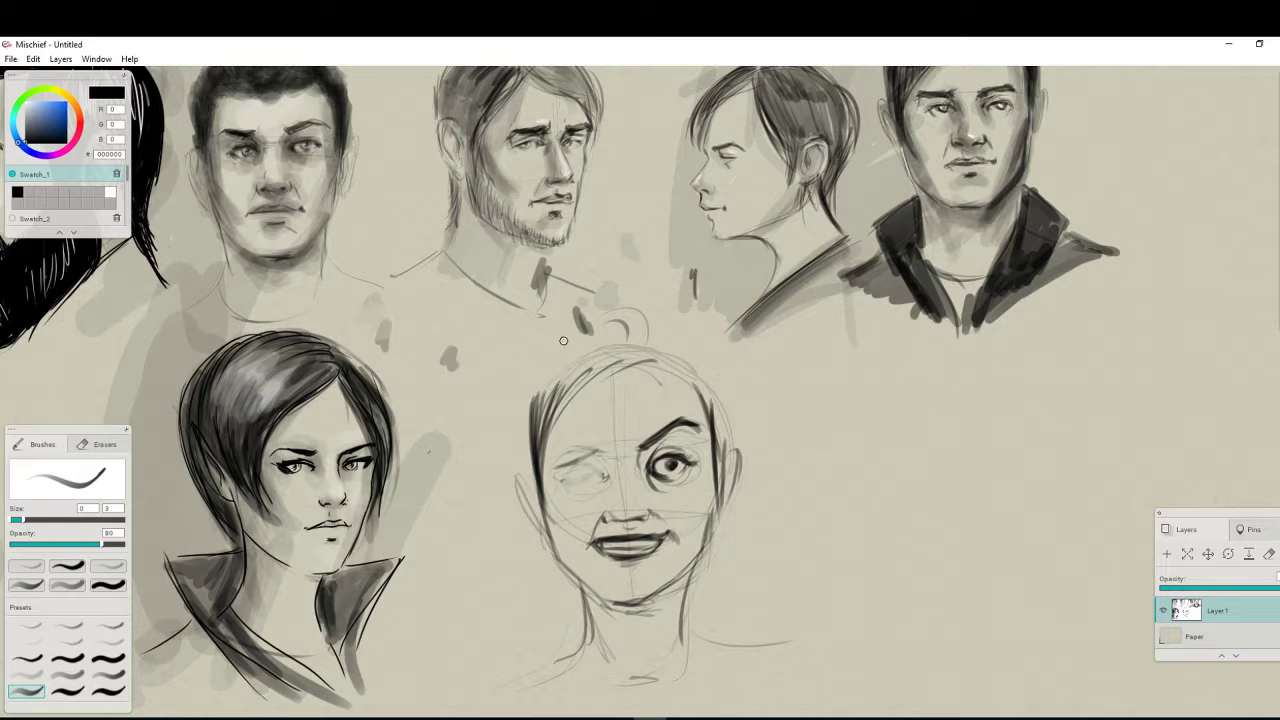
pyautogui.moveTo(562, 386)
pyautogui.mouseDown()
pyautogui.moveTo(542, 471)
pyautogui.moveTo(534, 439)
pyautogui.moveTo(536, 511)
pyautogui.mouseUp()
pyautogui.moveTo(642, 357)
pyautogui.mouseDown()
pyautogui.moveTo(582, 392)
pyautogui.moveTo(585, 372)
pyautogui.moveTo(554, 424)
pyautogui.moveTo(629, 360)
pyautogui.moveTo(548, 428)
pyautogui.mouseUp()
pyautogui.moveTo(586, 344)
pyautogui.mouseDown()
pyautogui.moveTo(540, 410)
pyautogui.moveTo(538, 452)
pyautogui.moveTo(546, 436)
pyautogui.mouseUp()
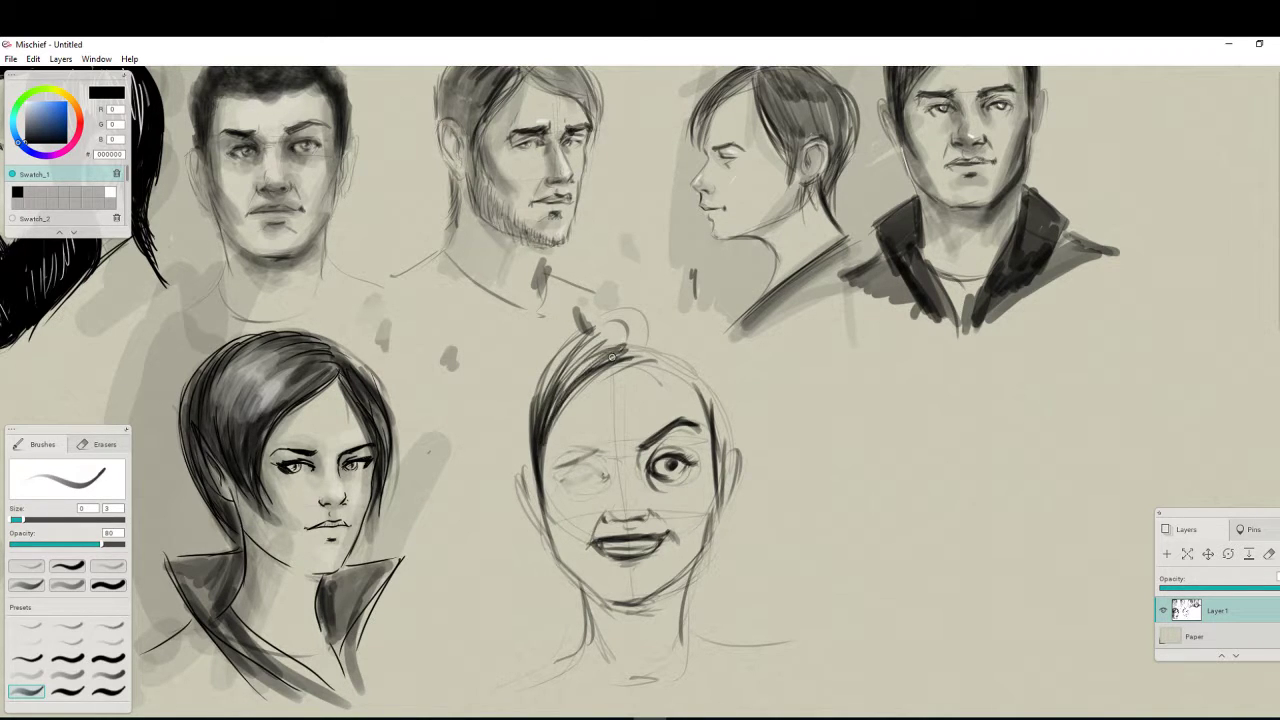
pyautogui.moveTo(628, 352); pyautogui.dragTo(540, 426)
pyautogui.moveTo(610, 328); pyautogui.dragTo(536, 432)
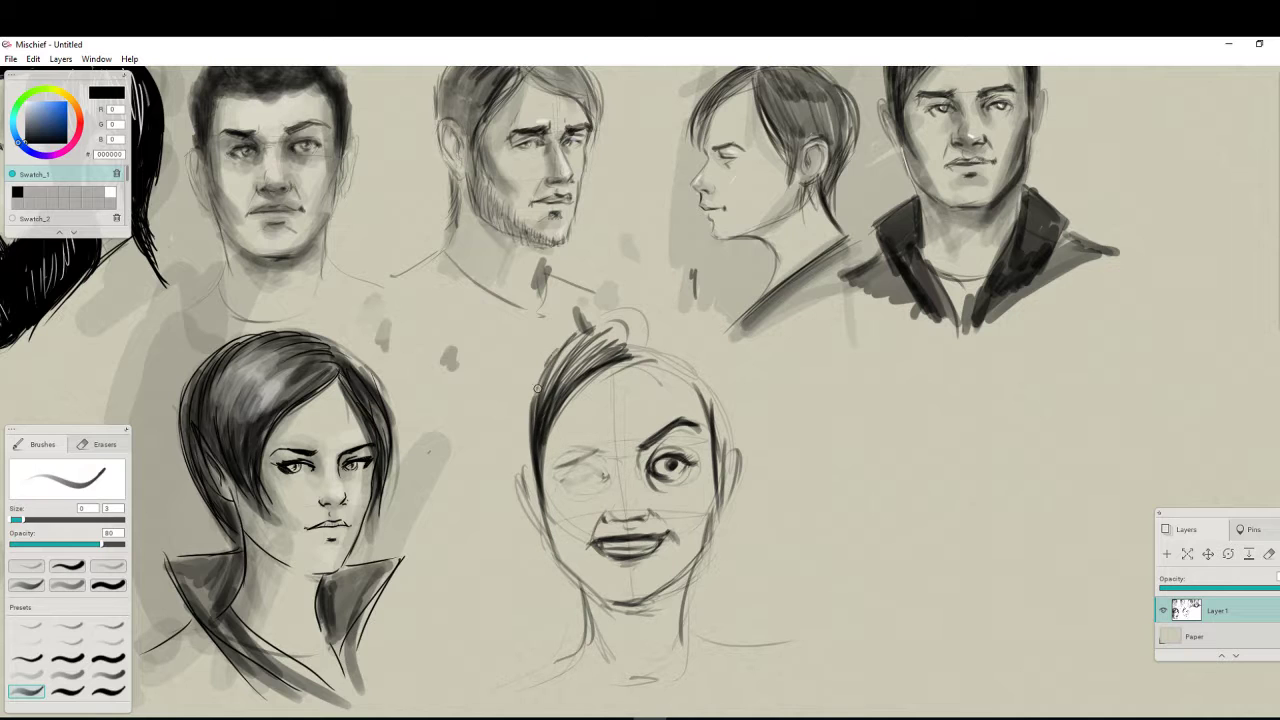
pyautogui.moveTo(548, 362)
pyautogui.mouseDown()
pyautogui.moveTo(530, 450)
pyautogui.moveTo(544, 498)
pyautogui.mouseUp()
pyautogui.moveTo(544, 440); pyautogui.dragTo(542, 500)
# Darken the jaw and neck line, and shade the neck, nose, cheek, temple and eye sockets with the 12-opacity wash brush
pyautogui.moveTo(714, 492)
pyautogui.mouseDown()
pyautogui.moveTo(703, 545)
pyautogui.moveTo(708, 525)
pyautogui.moveTo(634, 606)
pyautogui.mouseUp()
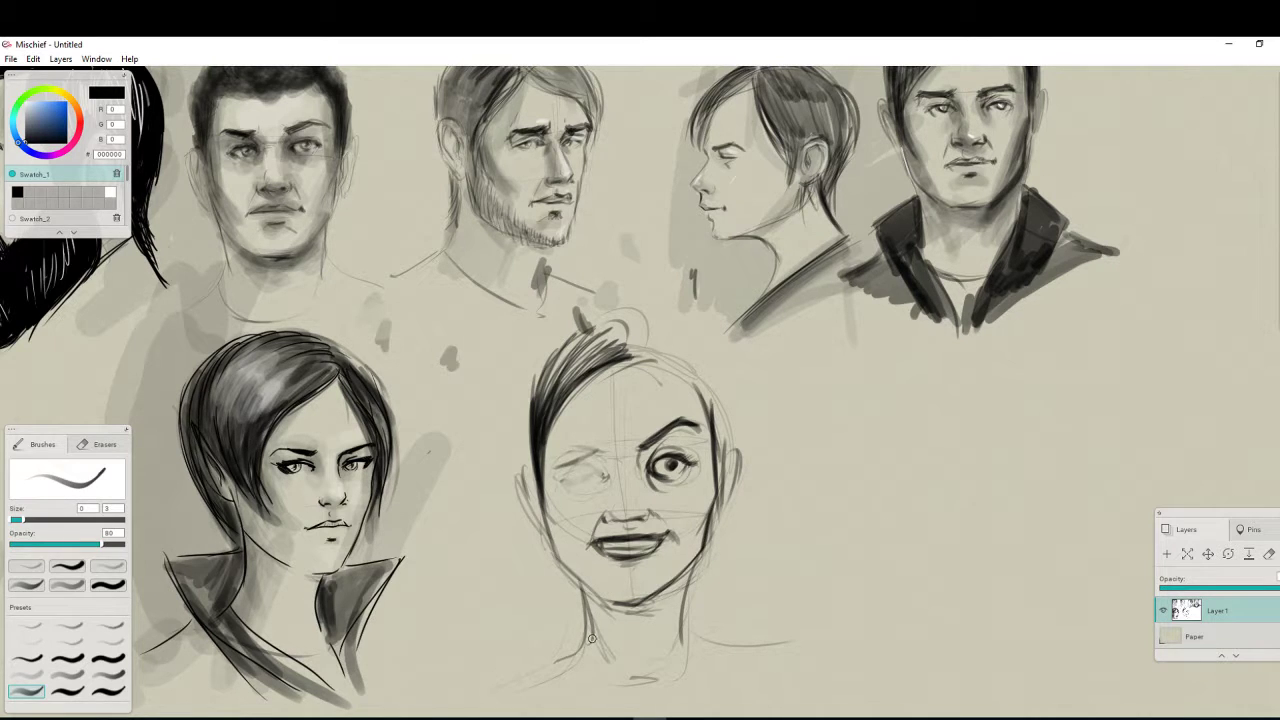
pyautogui.moveTo(697, 555)
pyautogui.mouseDown()
pyautogui.moveTo(688, 640)
pyautogui.moveTo(709, 644)
pyautogui.mouseUp()
pyautogui.click(26, 674)
pyautogui.moveTo(645, 618)
pyautogui.mouseDown()
pyautogui.moveTo(675, 585)
pyautogui.moveTo(652, 662)
pyautogui.moveTo(656, 641)
pyautogui.mouseUp()
pyautogui.moveTo(684, 537)
pyautogui.mouseDown()
pyautogui.moveTo(706, 512)
pyautogui.moveTo(687, 550)
pyautogui.mouseUp()
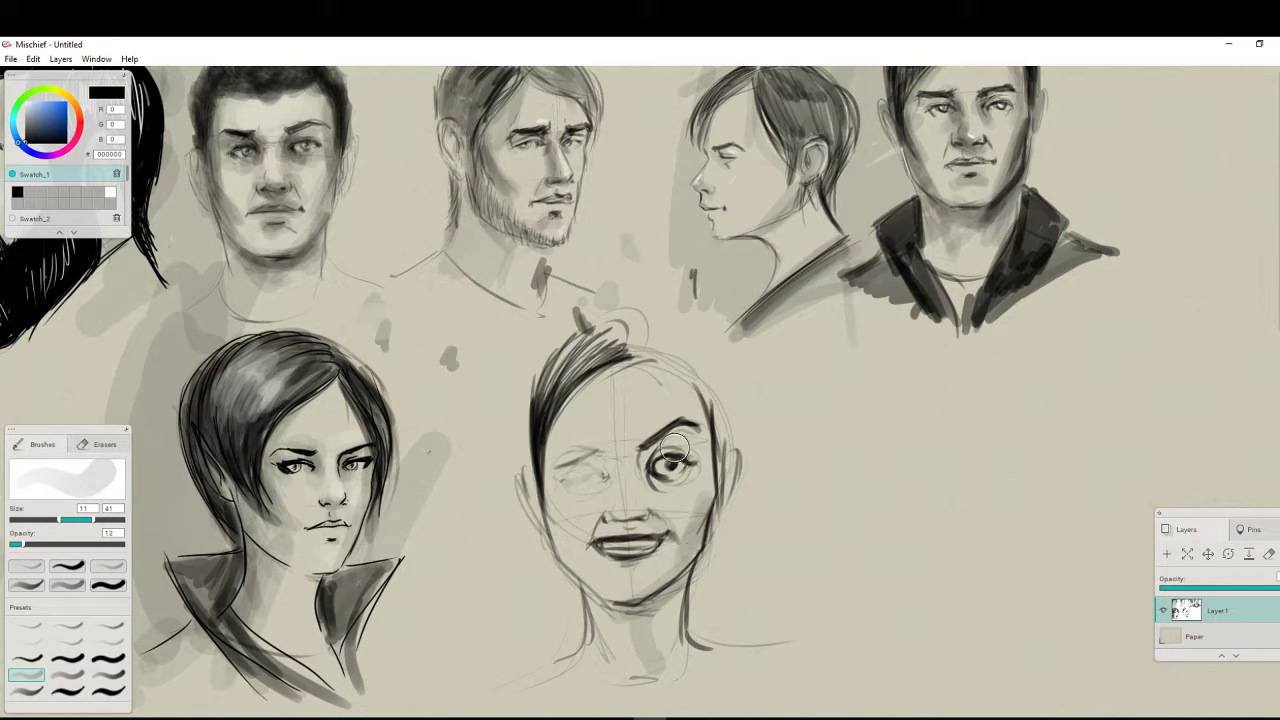
pyautogui.moveTo(673, 448)
pyautogui.mouseDown()
pyautogui.moveTo(695, 415)
pyautogui.moveTo(660, 498)
pyautogui.moveTo(614, 523)
pyautogui.moveTo(677, 521)
pyautogui.moveTo(674, 547)
pyautogui.moveTo(616, 593)
pyautogui.moveTo(704, 490)
pyautogui.moveTo(751, 552)
pyautogui.mouseUp()
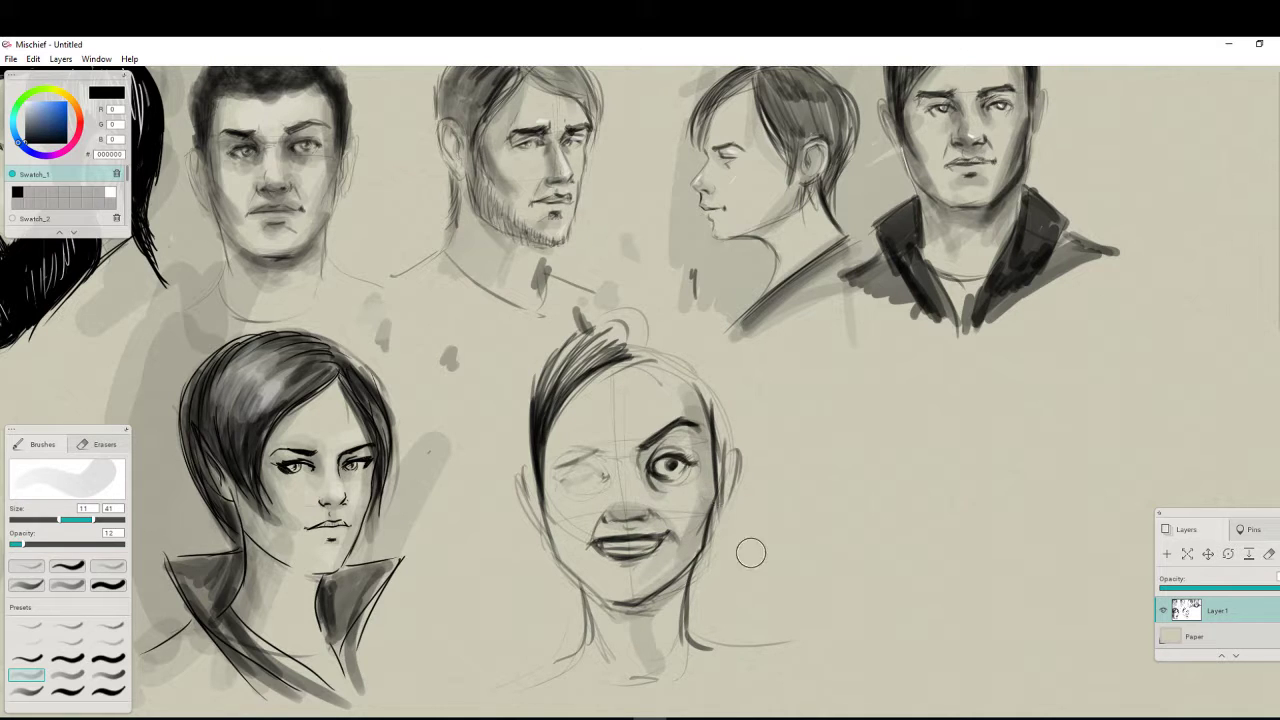
pyautogui.moveTo(592, 458); pyautogui.dragTo(592, 500)
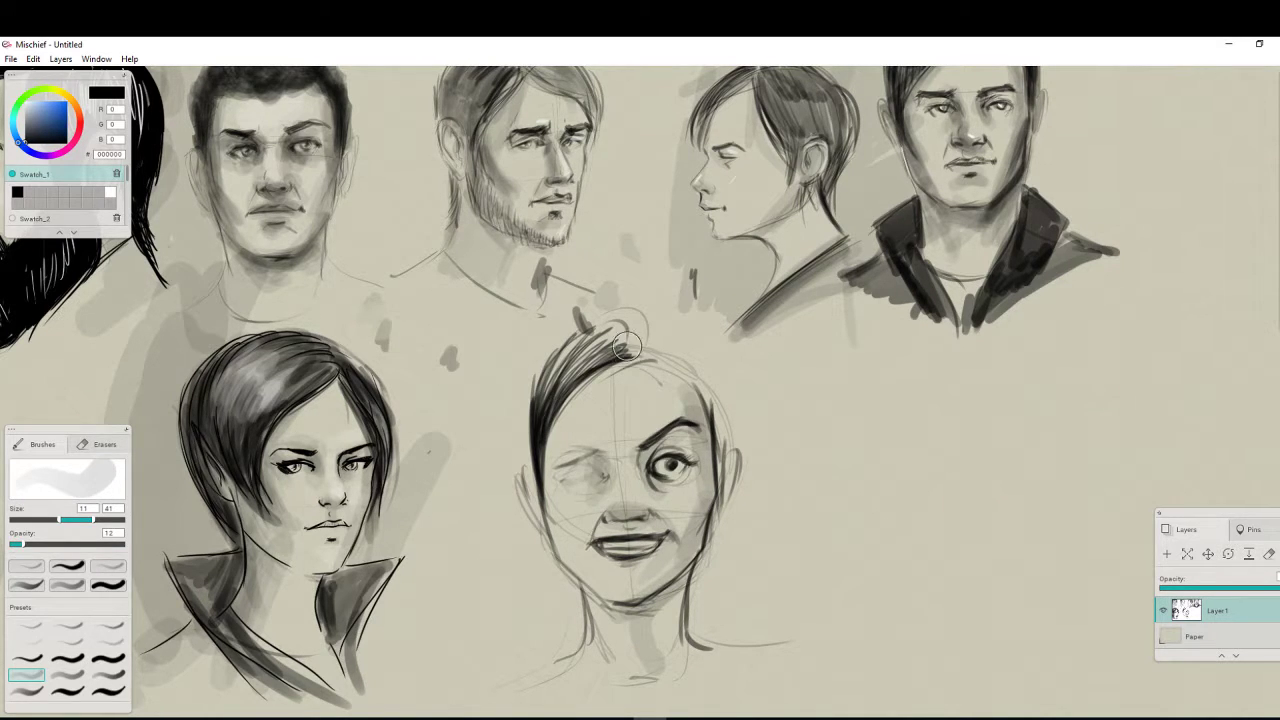
# Wash light grey shading over the bun, the ear and cheek edge on the winking side, and across the neck and shoulders
pyautogui.moveTo(608, 330)
pyautogui.mouseDown()
pyautogui.moveTo(535, 420)
pyautogui.moveTo(568, 343)
pyautogui.mouseUp()
pyautogui.moveTo(529, 472); pyautogui.dragTo(562, 568)
pyautogui.moveTo(712, 430)
pyautogui.mouseDown()
pyautogui.moveTo(719, 487)
pyautogui.moveTo(675, 640)
pyautogui.moveTo(645, 615)
pyautogui.moveTo(672, 655)
pyautogui.moveTo(709, 669)
pyautogui.moveTo(797, 646)
pyautogui.mouseUp()
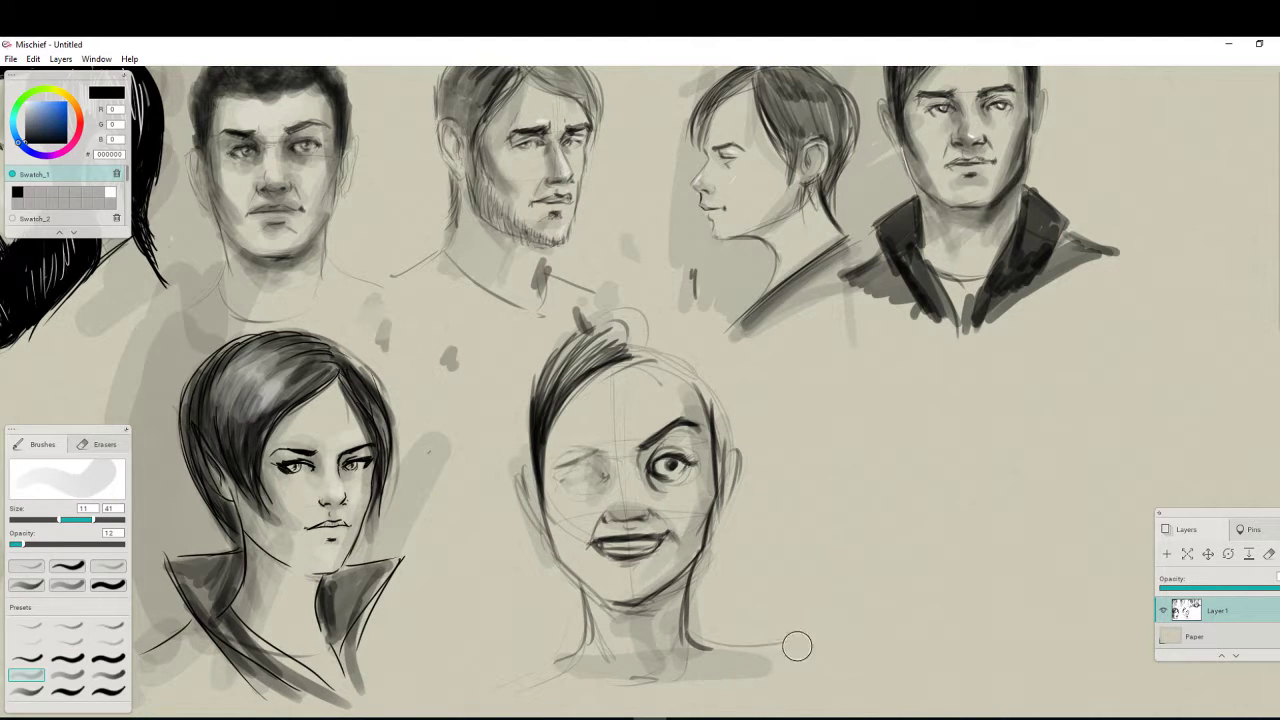
pyautogui.moveTo(716, 534); pyautogui.dragTo(712, 631)
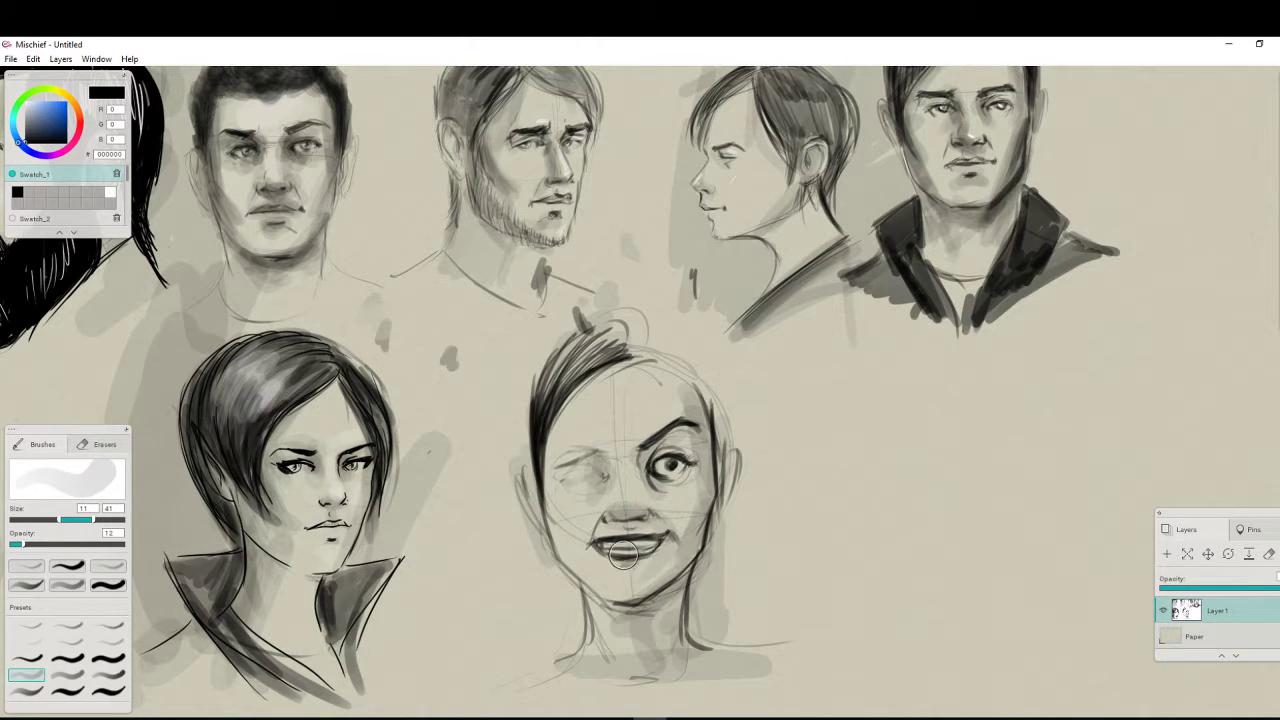
# Darken the lips, nose, cheek edge and lower eyelid with the 80-opacity brush, and dab a light grey highlight into the open eye
pyautogui.click(27, 690)
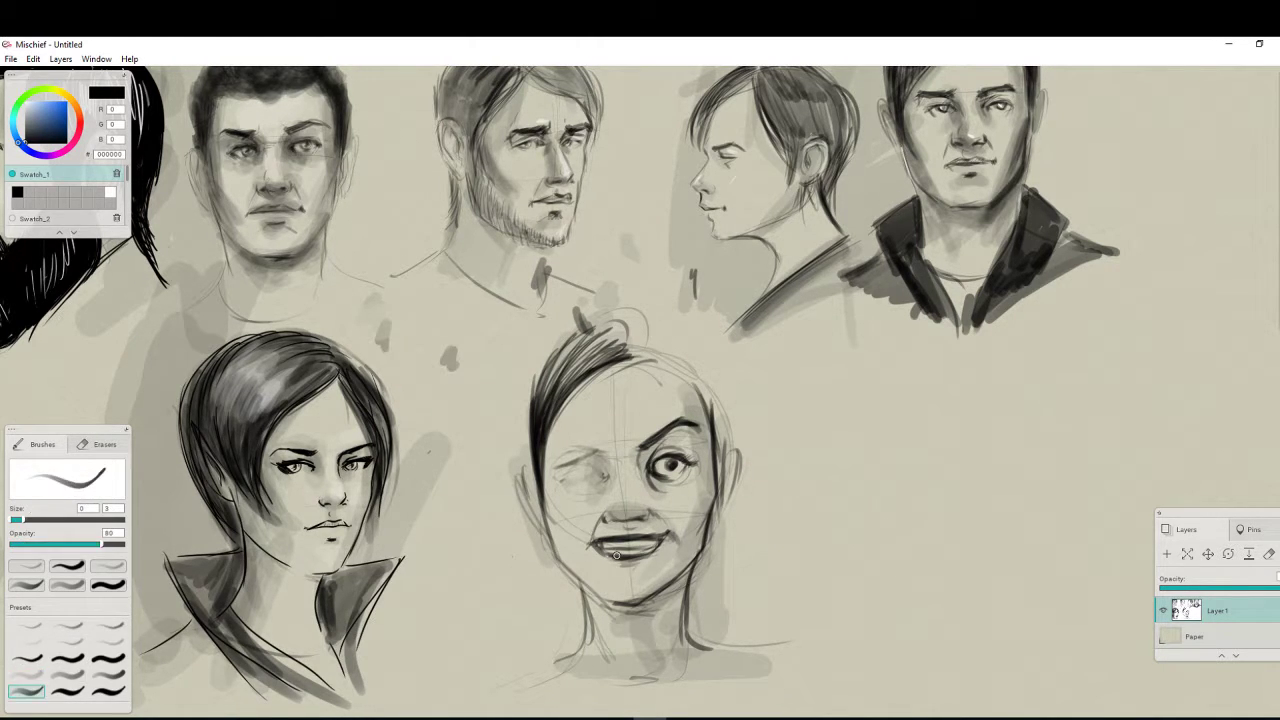
pyautogui.moveTo(608, 551); pyautogui.dragTo(663, 546)
pyautogui.moveTo(613, 502)
pyautogui.mouseDown()
pyautogui.moveTo(625, 517)
pyautogui.moveTo(606, 522)
pyautogui.moveTo(649, 518)
pyautogui.moveTo(563, 551)
pyautogui.mouseUp()
pyautogui.moveTo(647, 472); pyautogui.dragTo(661, 468)
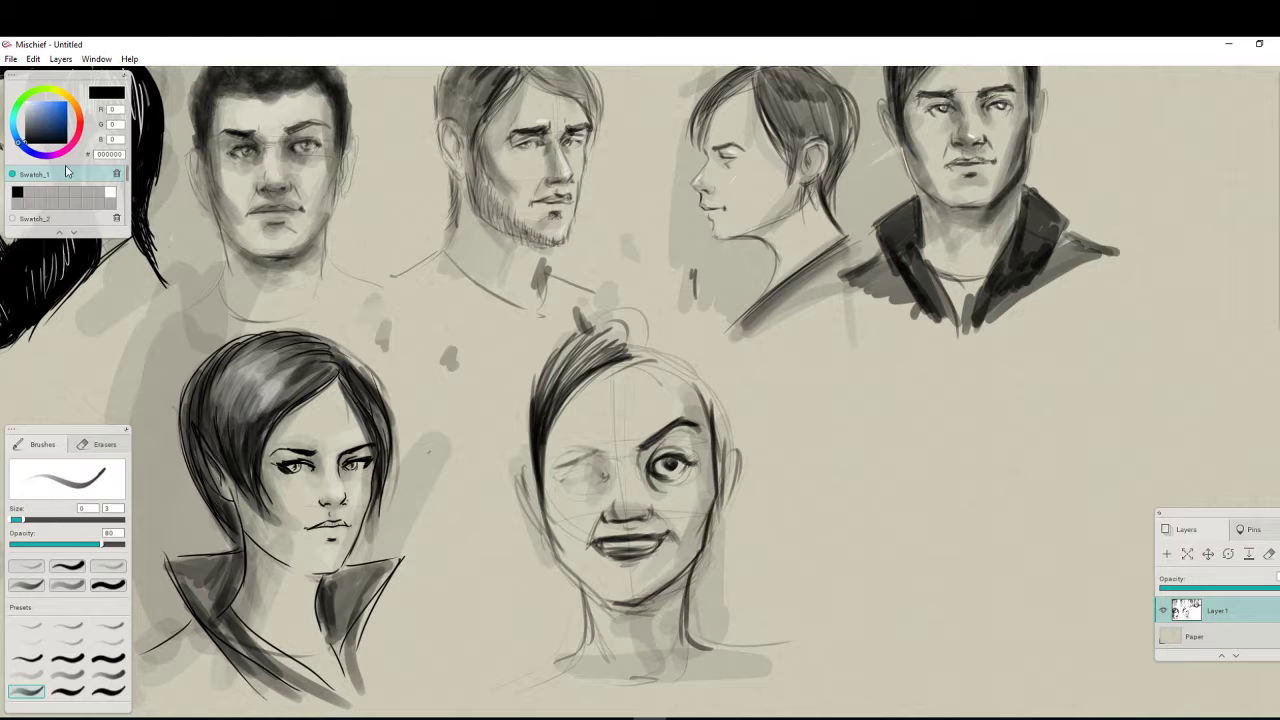
pyautogui.moveTo(28, 111); pyautogui.dragTo(17, 96)
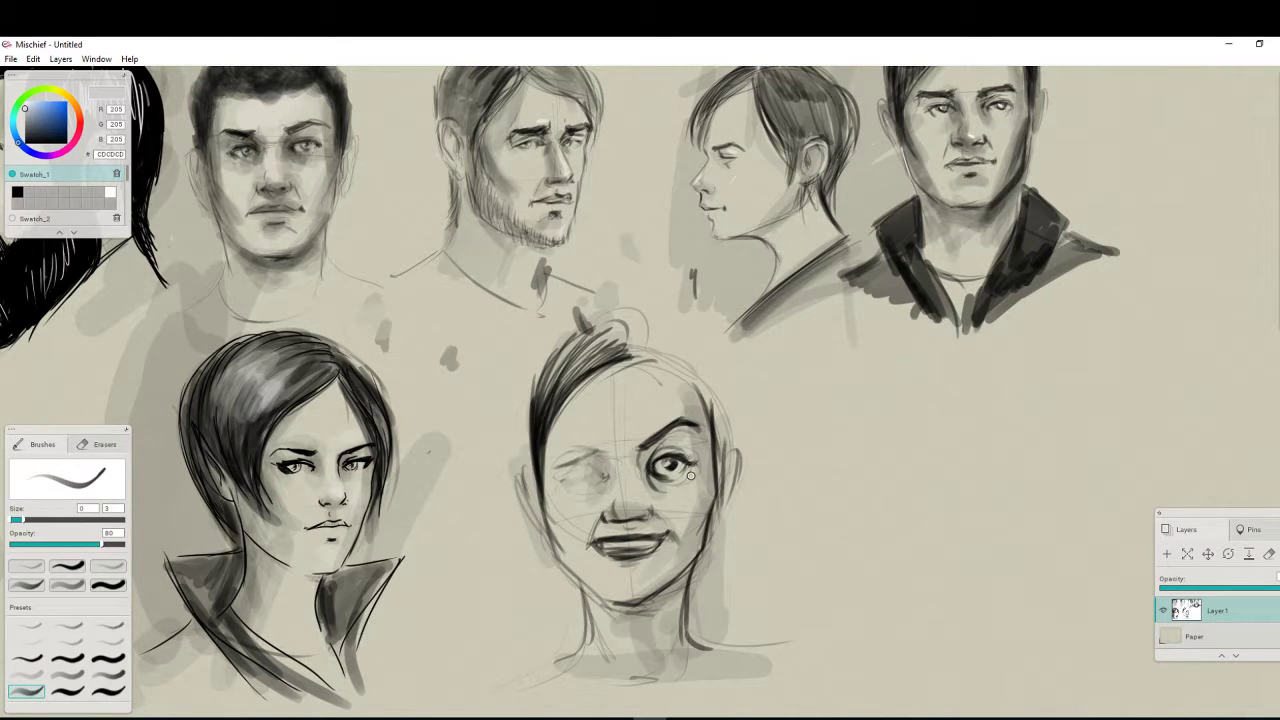
pyautogui.click(33, 138)
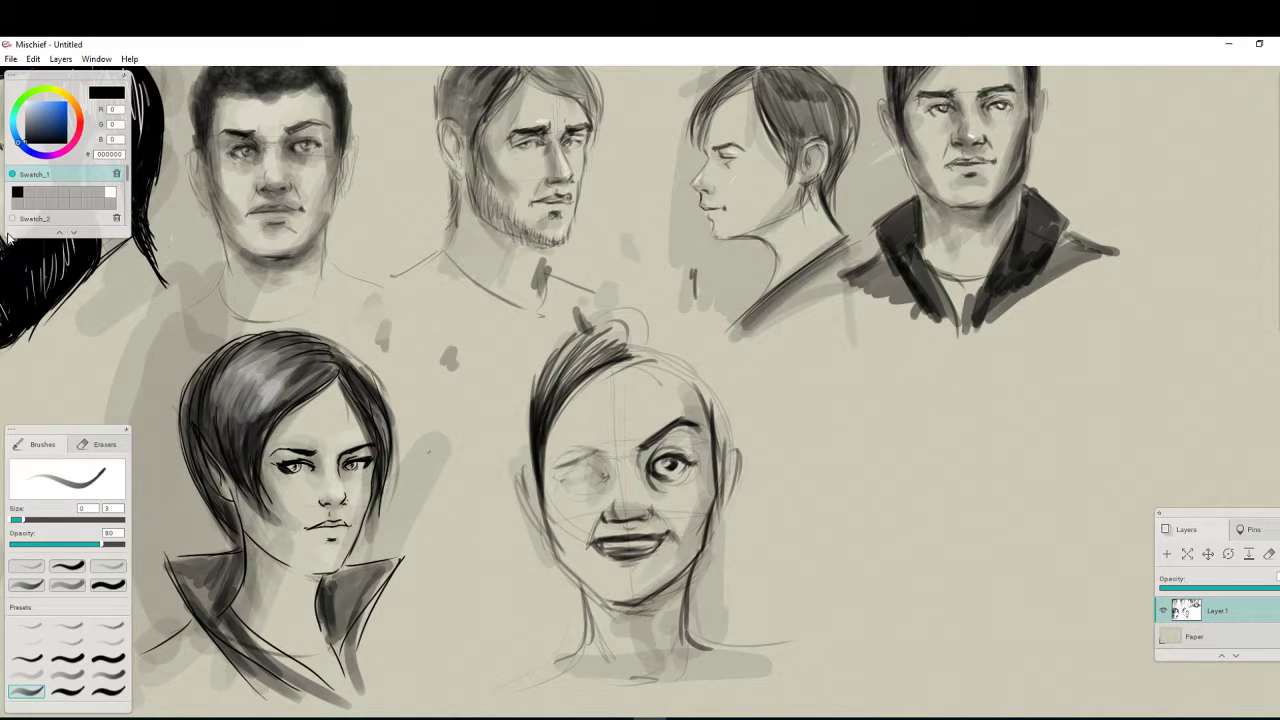
# Layer black hair strands from the bun and crown past the temple to the cheek on the winking side
pyautogui.moveTo(613, 352); pyautogui.dragTo(568, 402)
pyautogui.moveTo(628, 332)
pyautogui.mouseDown()
pyautogui.moveTo(566, 378)
pyautogui.moveTo(546, 377)
pyautogui.moveTo(542, 396)
pyautogui.mouseUp()
pyautogui.moveTo(582, 330); pyautogui.dragTo(536, 410)
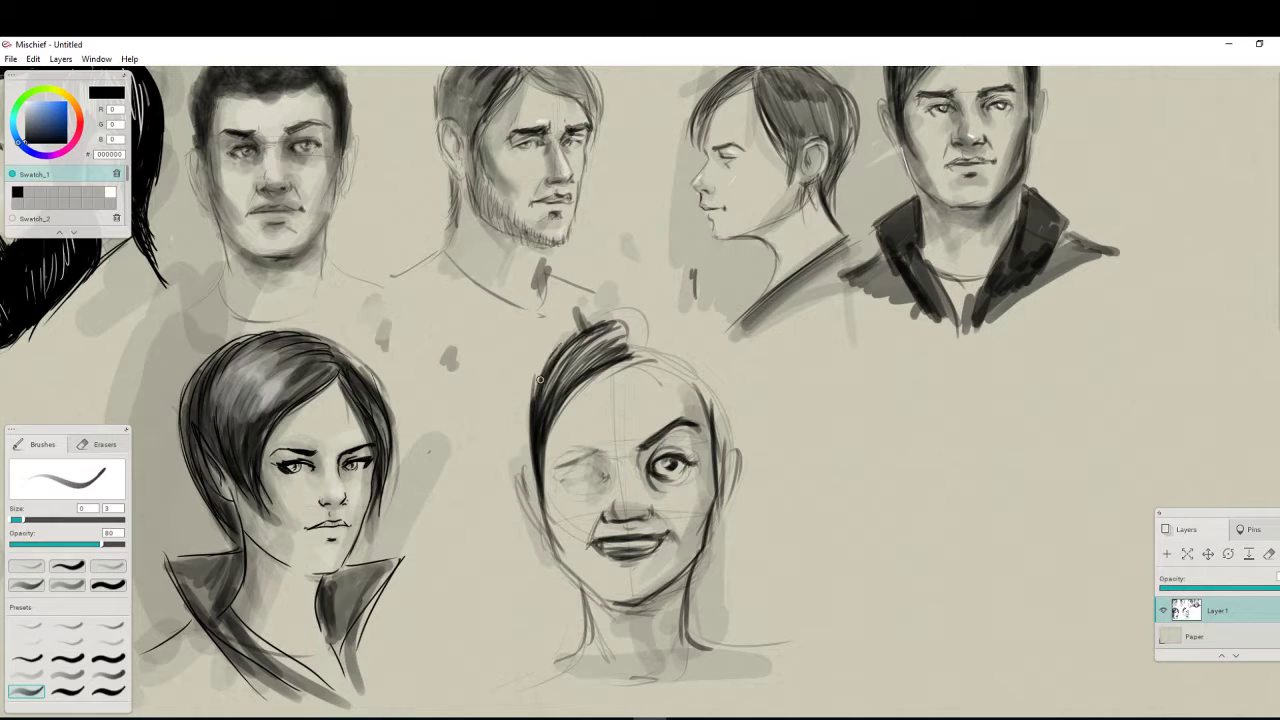
pyautogui.moveTo(554, 354); pyautogui.dragTo(530, 452)
pyautogui.moveTo(580, 378); pyautogui.dragTo(546, 522)
pyautogui.moveTo(548, 441); pyautogui.dragTo(570, 548)
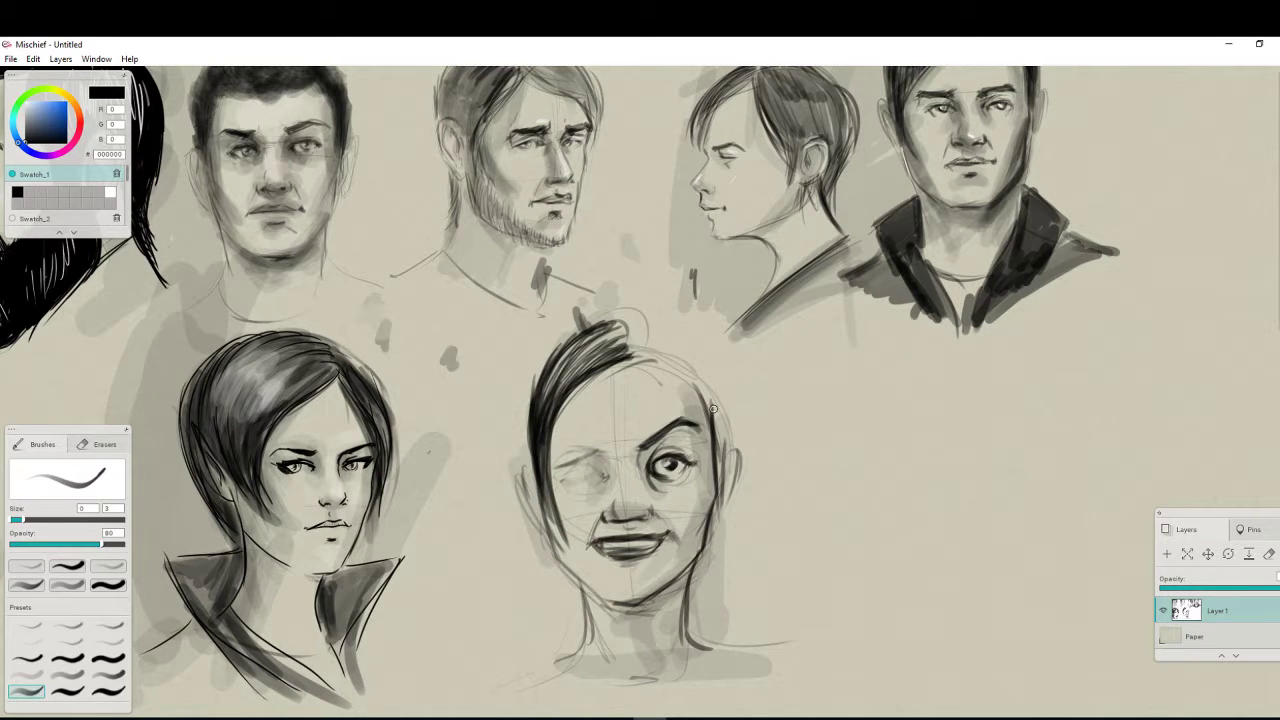
# Draw a loose hair lock hanging behind the ear on the raised-brow side, and reinforce the chin and mouth lines
pyautogui.moveTo(614, 604)
pyautogui.mouseDown()
pyautogui.moveTo(650, 597)
pyautogui.moveTo(650, 555)
pyautogui.mouseUp()
pyautogui.moveTo(719, 451)
pyautogui.mouseDown()
pyautogui.moveTo(738, 435)
pyautogui.moveTo(716, 520)
pyautogui.moveTo(742, 606)
pyautogui.mouseUp()
pyautogui.moveTo(610, 550); pyautogui.dragTo(623, 554)
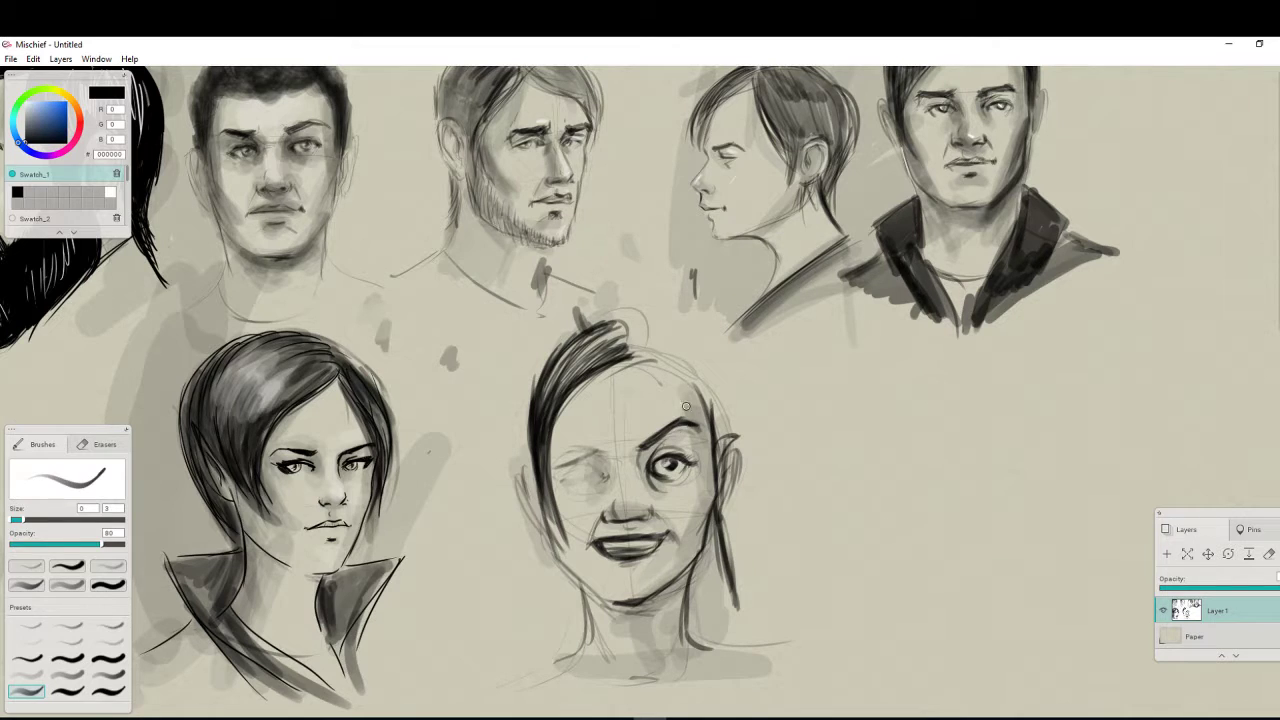
# Draw lids, an iris and a dark eyebrow over the faint winking eye, and reinforce the mouth line
pyautogui.moveTo(599, 454)
pyautogui.mouseDown()
pyautogui.moveTo(558, 452)
pyautogui.moveTo(616, 453)
pyautogui.mouseUp()
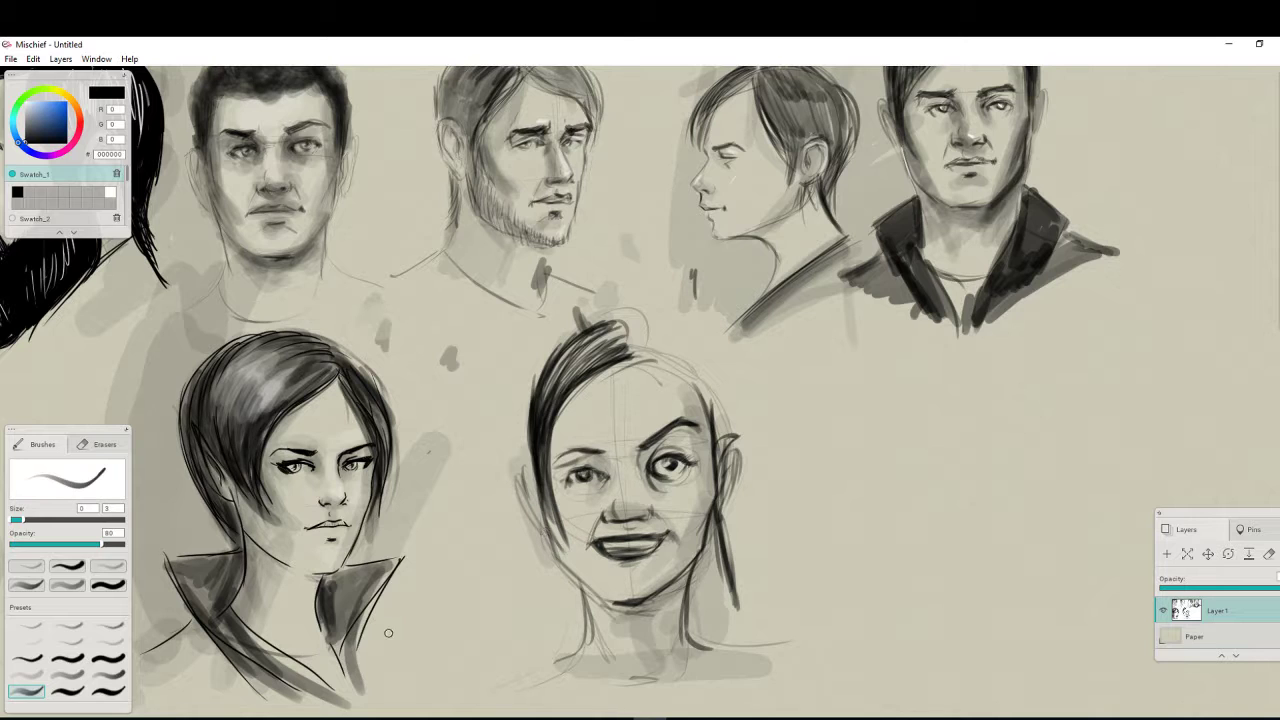
pyautogui.moveTo(562, 480)
pyautogui.mouseDown()
pyautogui.moveTo(589, 463)
pyautogui.moveTo(586, 484)
pyautogui.moveTo(566, 484)
pyautogui.moveTo(593, 493)
pyautogui.moveTo(600, 451)
pyautogui.moveTo(615, 461)
pyautogui.mouseUp()
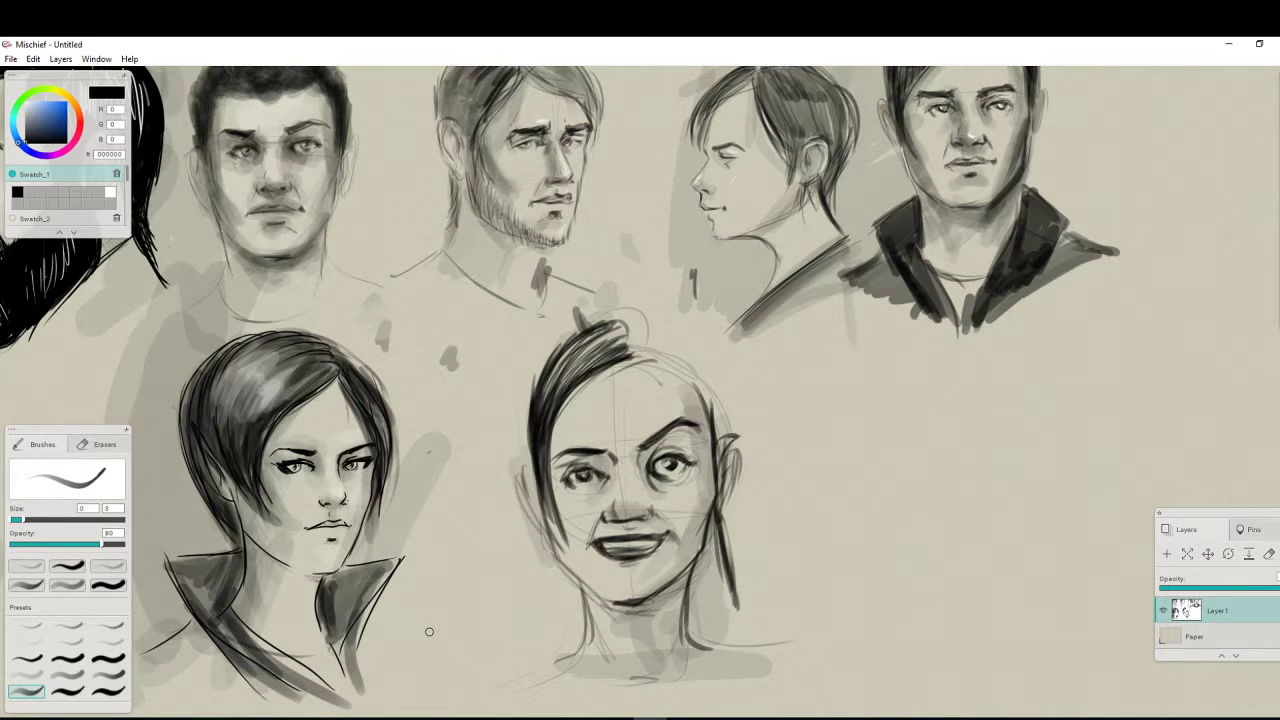
pyautogui.moveTo(596, 549)
pyautogui.mouseDown()
pyautogui.moveTo(656, 541)
pyautogui.moveTo(628, 547)
pyautogui.mouseUp()
pyautogui.moveTo(606, 455); pyautogui.dragTo(549, 465)
# Thicken the hair strands down the temple and cheek on the winking side, and darken the ear there
pyautogui.moveTo(587, 368); pyautogui.dragTo(549, 497)
pyautogui.moveTo(553, 430); pyautogui.dragTo(574, 544)
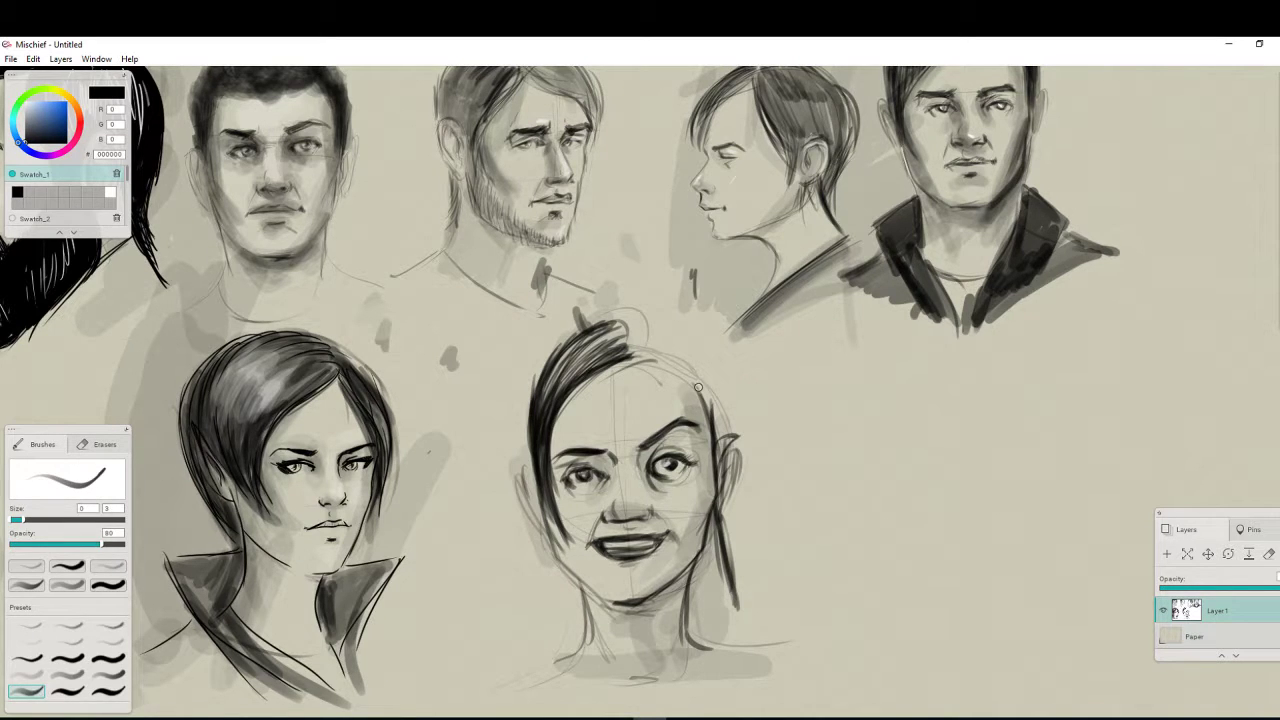
pyautogui.moveTo(548, 506); pyautogui.dragTo(568, 574)
pyautogui.moveTo(534, 468); pyautogui.dragTo(550, 532)
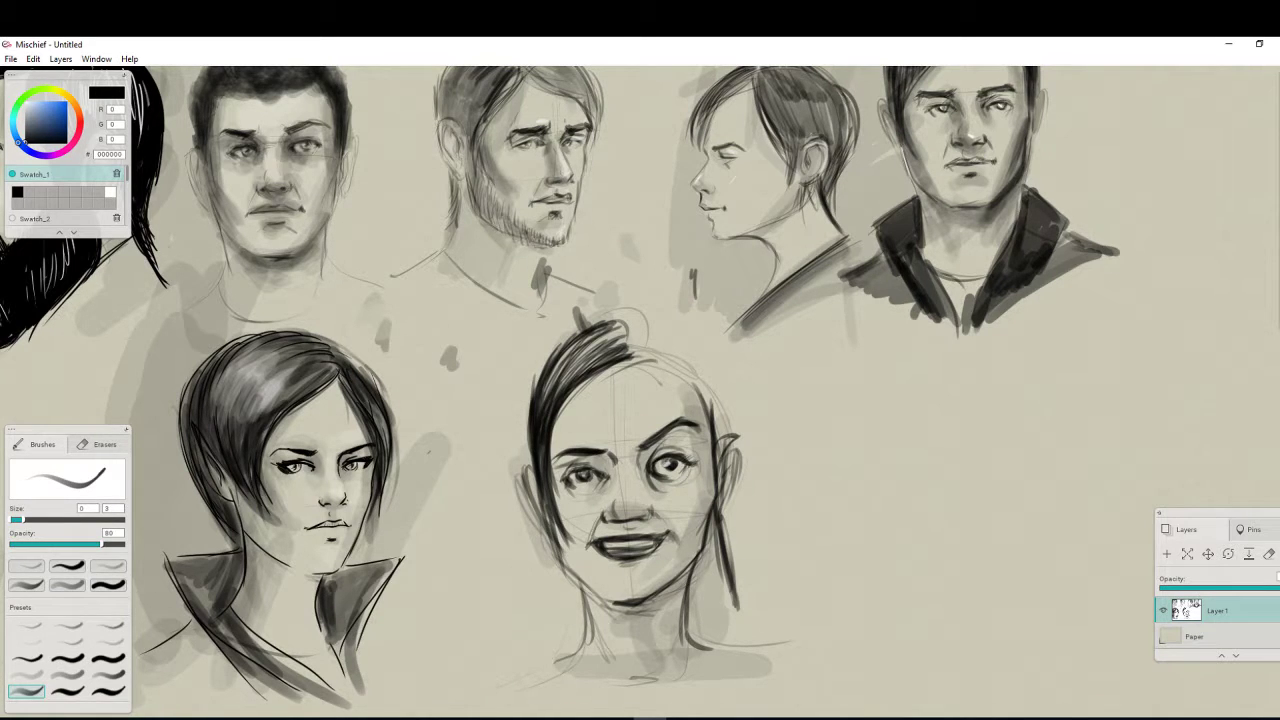
# Try round glasses over both eyes on a new layer, and delete that layer
pyautogui.click(1166, 553)
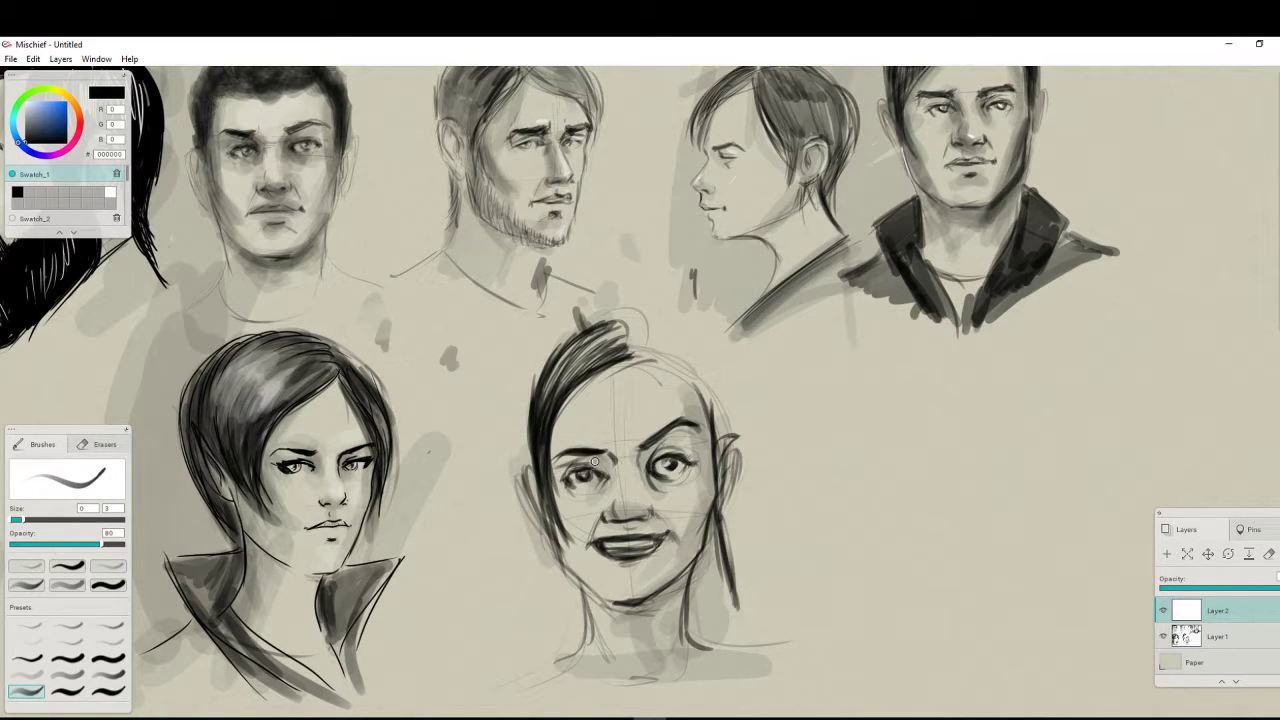
pyautogui.moveTo(572, 456)
pyautogui.mouseDown()
pyautogui.moveTo(605, 495)
pyautogui.moveTo(570, 470)
pyautogui.moveTo(615, 475)
pyautogui.moveTo(652, 460)
pyautogui.moveTo(660, 490)
pyautogui.moveTo(687, 474)
pyautogui.moveTo(670, 444)
pyautogui.moveTo(606, 482)
pyautogui.moveTo(562, 484)
pyautogui.mouseUp()
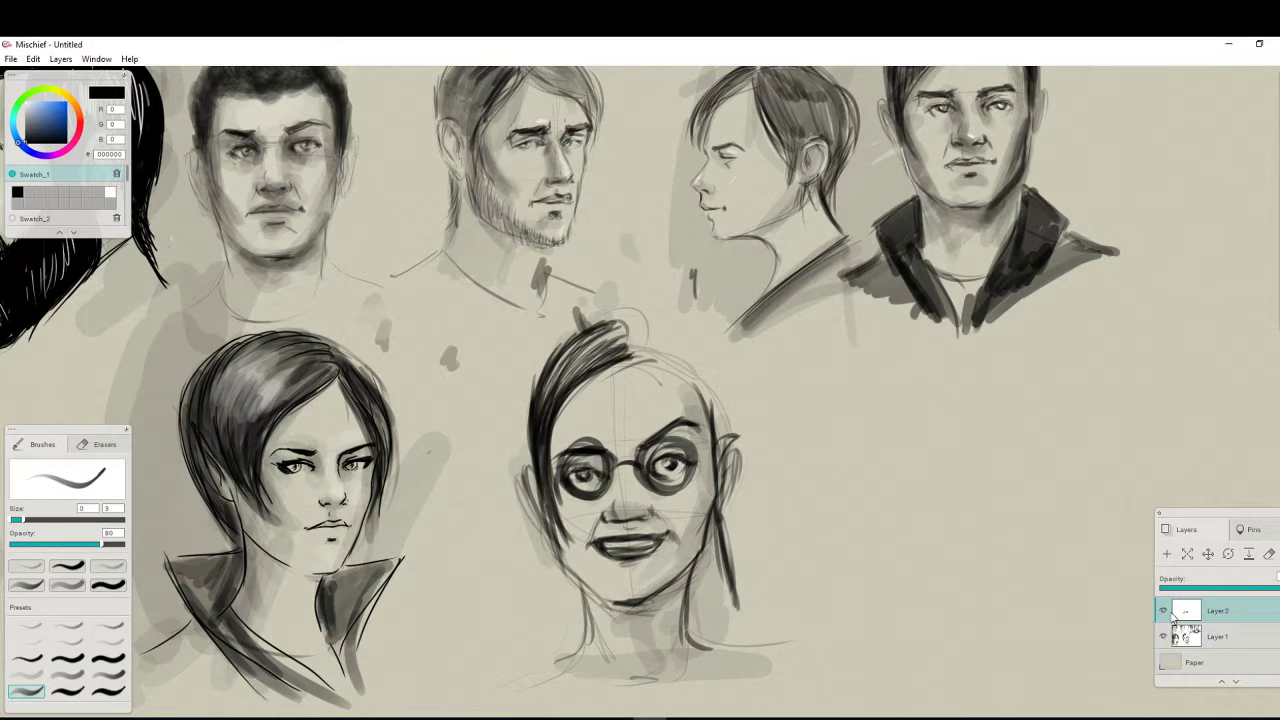
pyautogui.click(1278, 611)
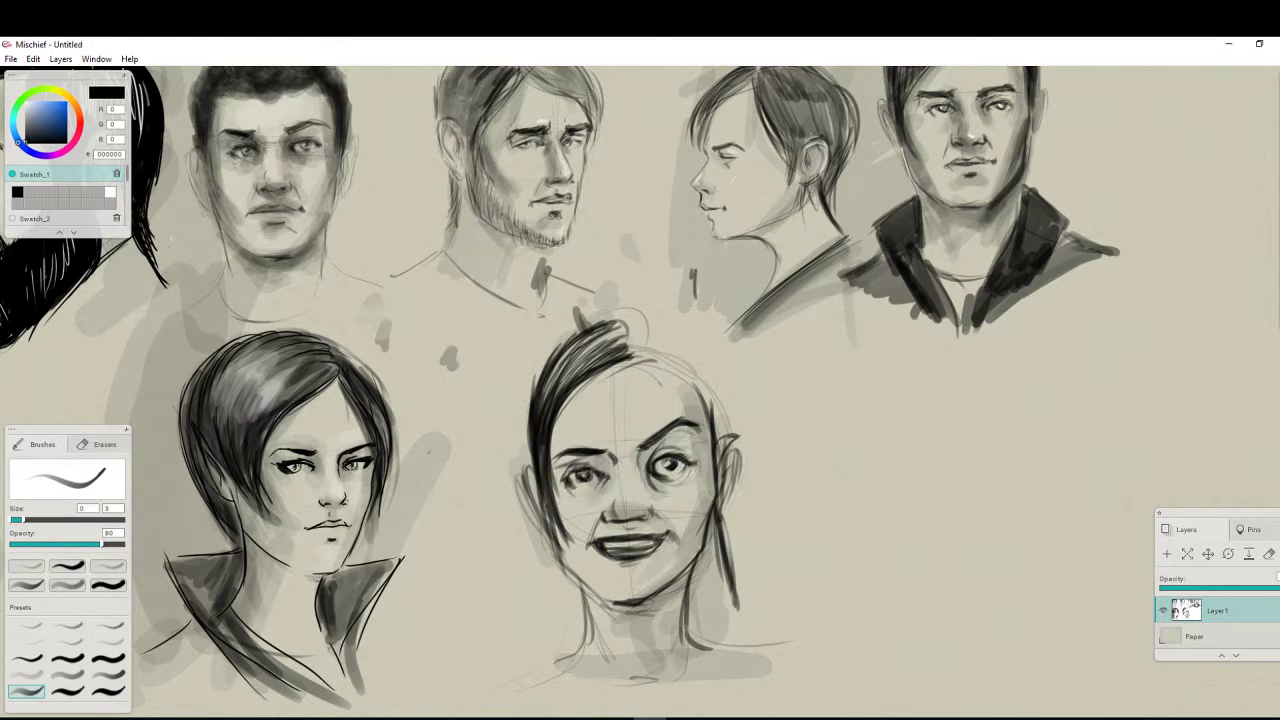
# Draw the hairline from the parting down over the forehead above the raised eyebrow, and darken the opposite ear and jaw
pyautogui.moveTo(637, 344); pyautogui.dragTo(662, 383)
pyautogui.moveTo(649, 352); pyautogui.dragTo(682, 412)
pyautogui.moveTo(528, 462); pyautogui.dragTo(544, 510)
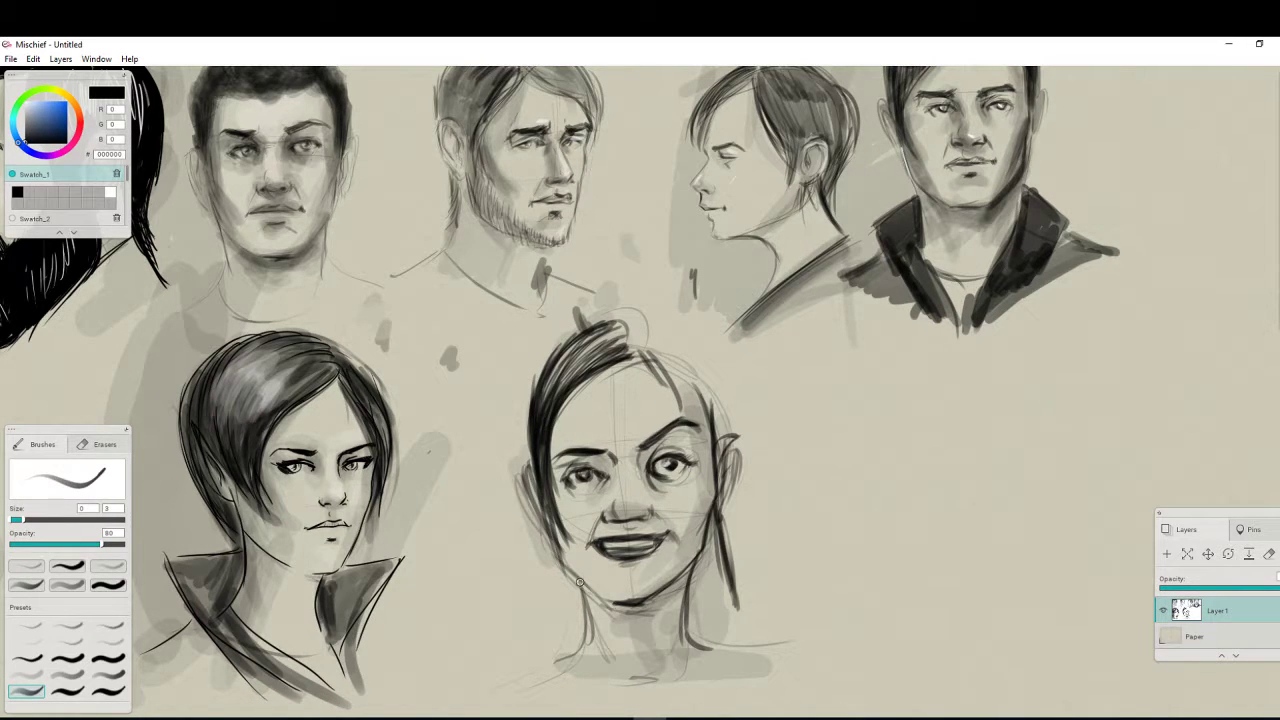
pyautogui.moveTo(578, 578); pyautogui.dragTo(612, 608)
# Paint white highlights on the nose tip, the nose bridge and the eyelid below the raised eyebrow
pyautogui.moveTo(36, 112); pyautogui.dragTo(21, 78)
pyautogui.moveTo(627, 508); pyautogui.dragTo(639, 510)
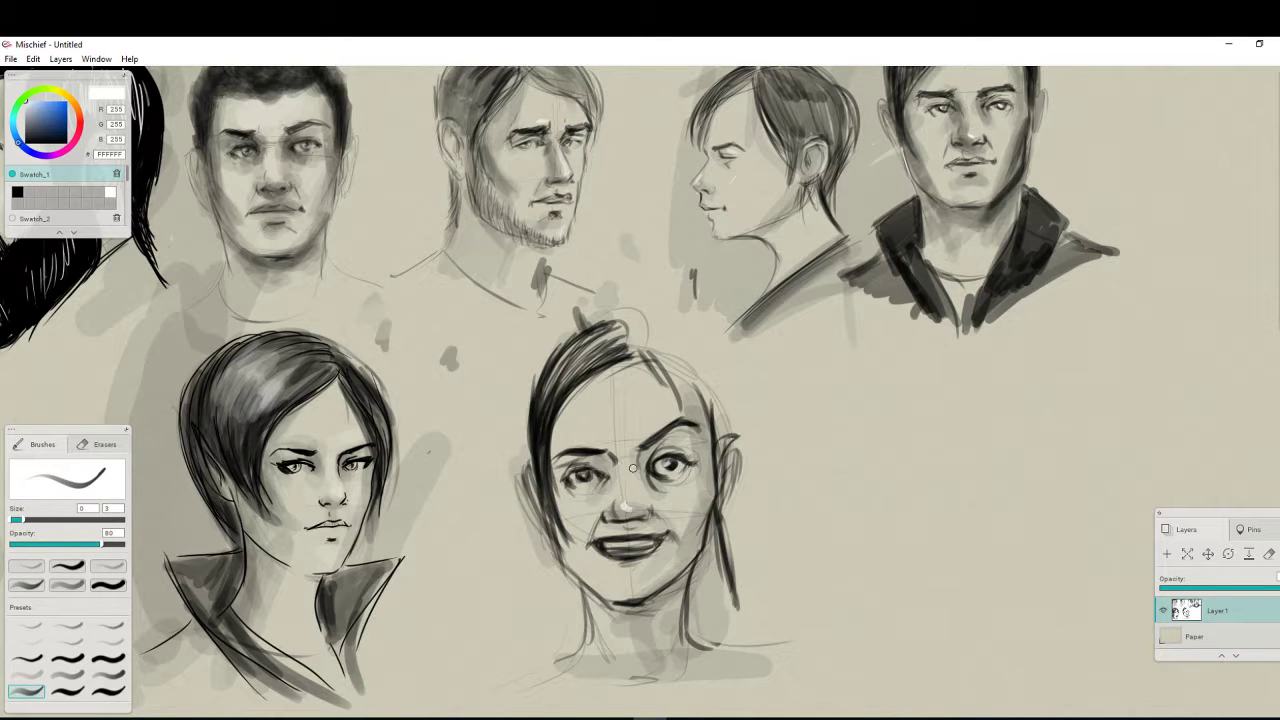
pyautogui.moveTo(615, 449); pyautogui.dragTo(618, 471)
pyautogui.moveTo(676, 443); pyautogui.dragTo(693, 443)
# Erase the iris of the winking eye with the 54-opacity eraser, and shade the nose bridge with the black 12-opacity wash brush
pyautogui.press('e')
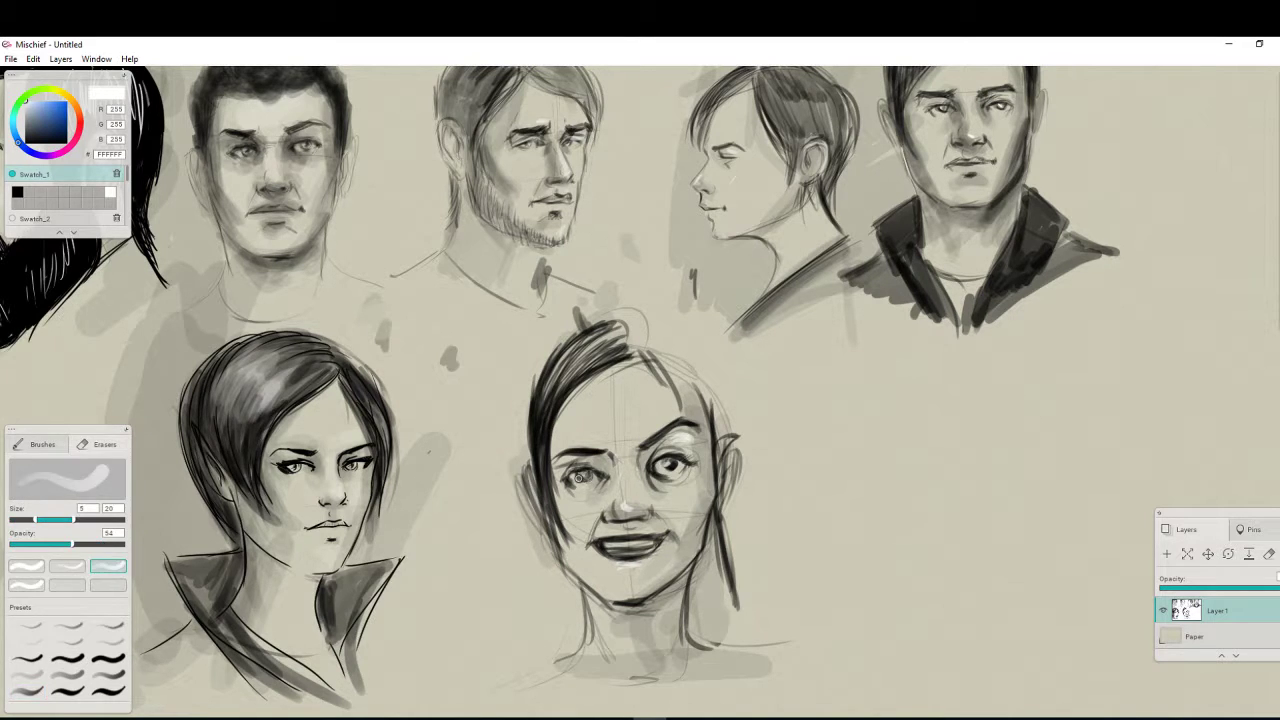
pyautogui.moveTo(580, 479)
pyautogui.mouseDown()
pyautogui.moveTo(565, 484)
pyautogui.moveTo(602, 484)
pyautogui.mouseUp()
pyautogui.click(27, 675)
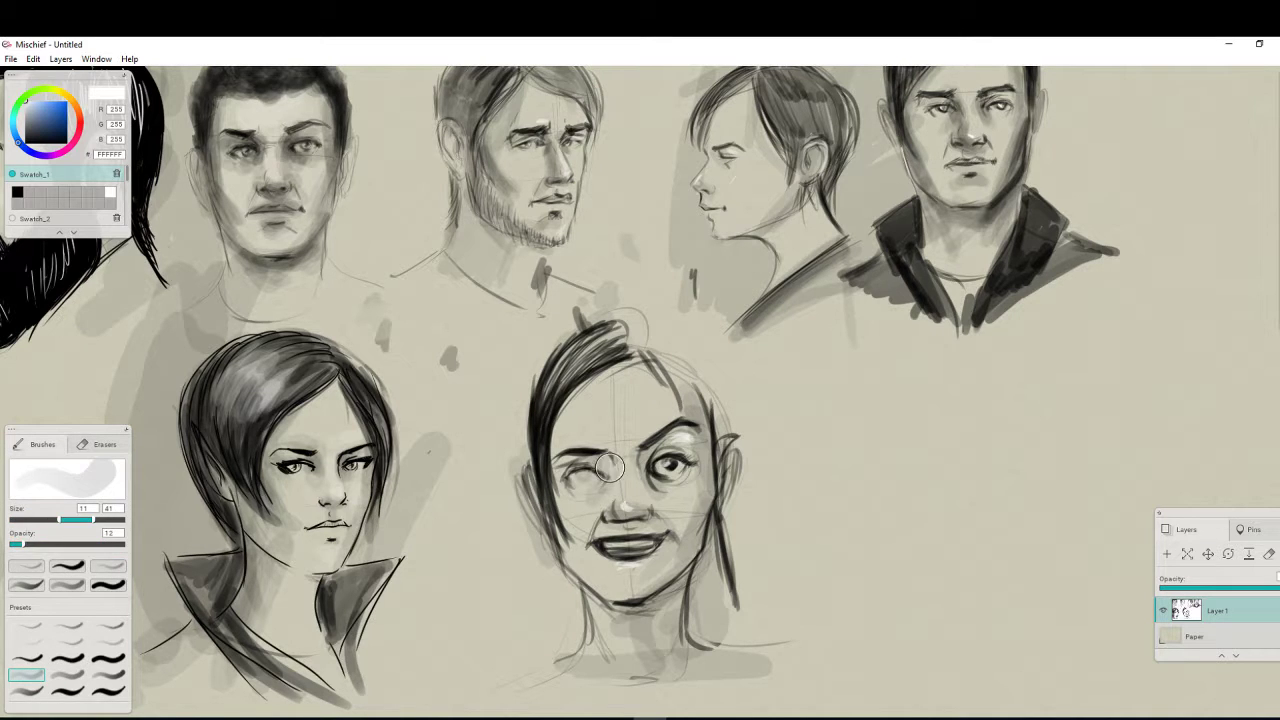
pyautogui.click(17, 192)
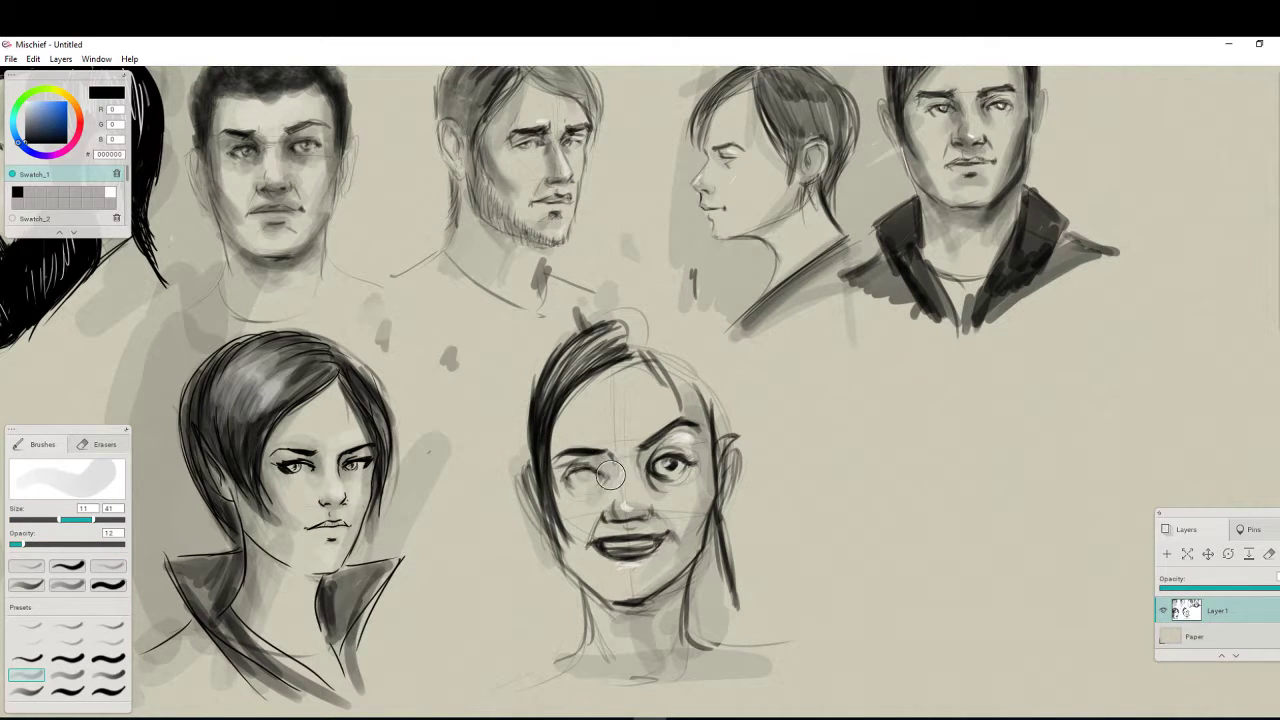
pyautogui.moveTo(610, 460)
pyautogui.mouseDown()
pyautogui.moveTo(568, 510)
pyautogui.moveTo(641, 451)
pyautogui.moveTo(639, 484)
pyautogui.mouseUp()
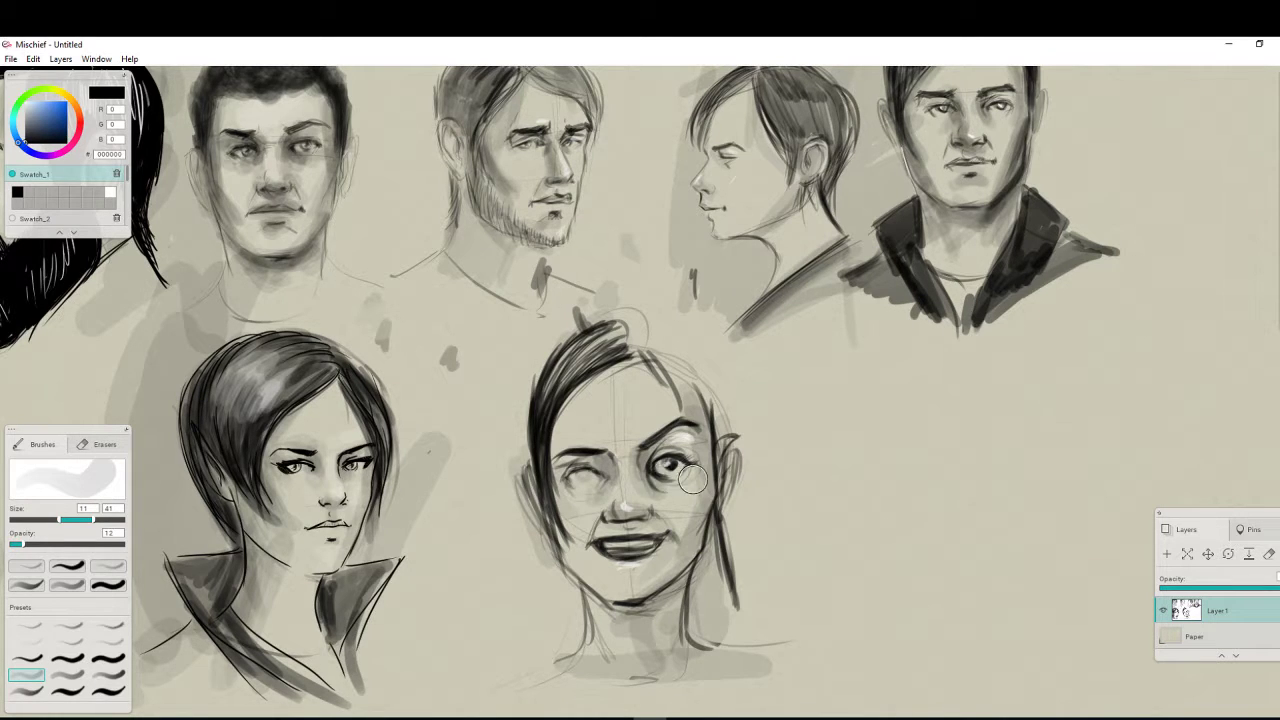
# Wash grey shading over both cheeks, the jaw edge and the ear area on the winking side
pyautogui.moveTo(554, 467); pyautogui.dragTo(592, 547)
pyautogui.moveTo(706, 476); pyautogui.dragTo(692, 520)
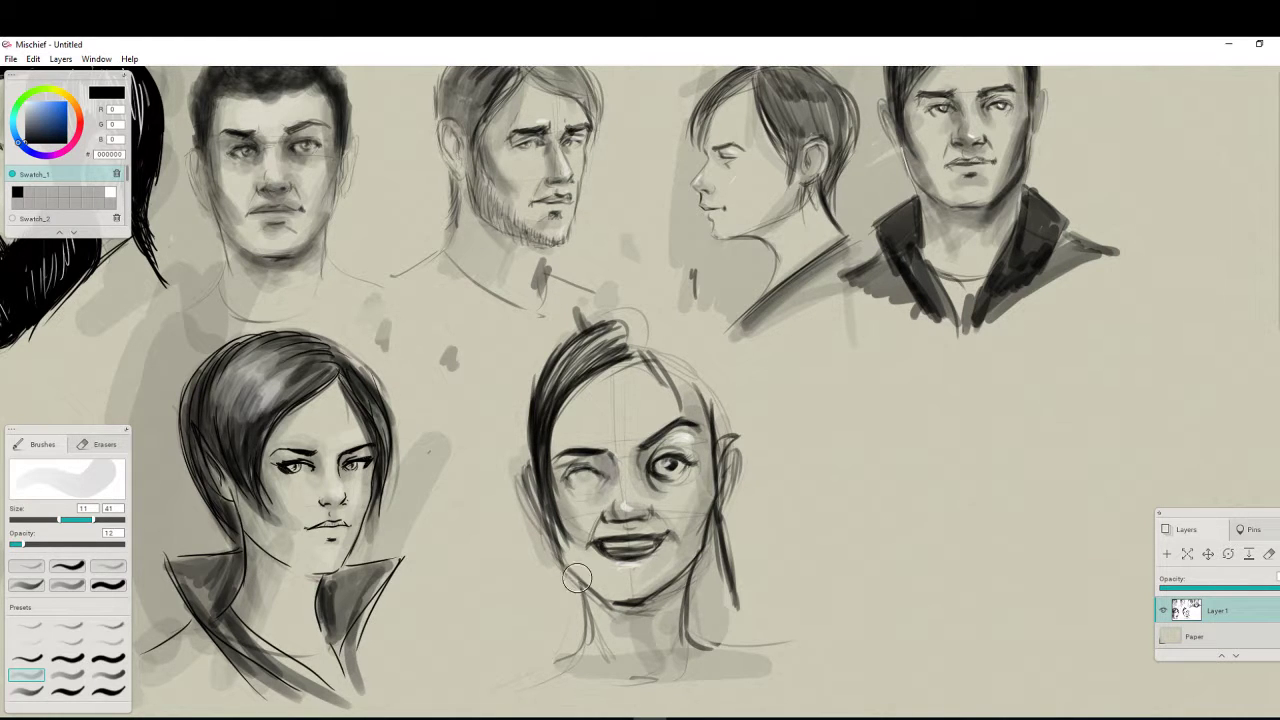
pyautogui.moveTo(563, 560); pyautogui.dragTo(594, 603)
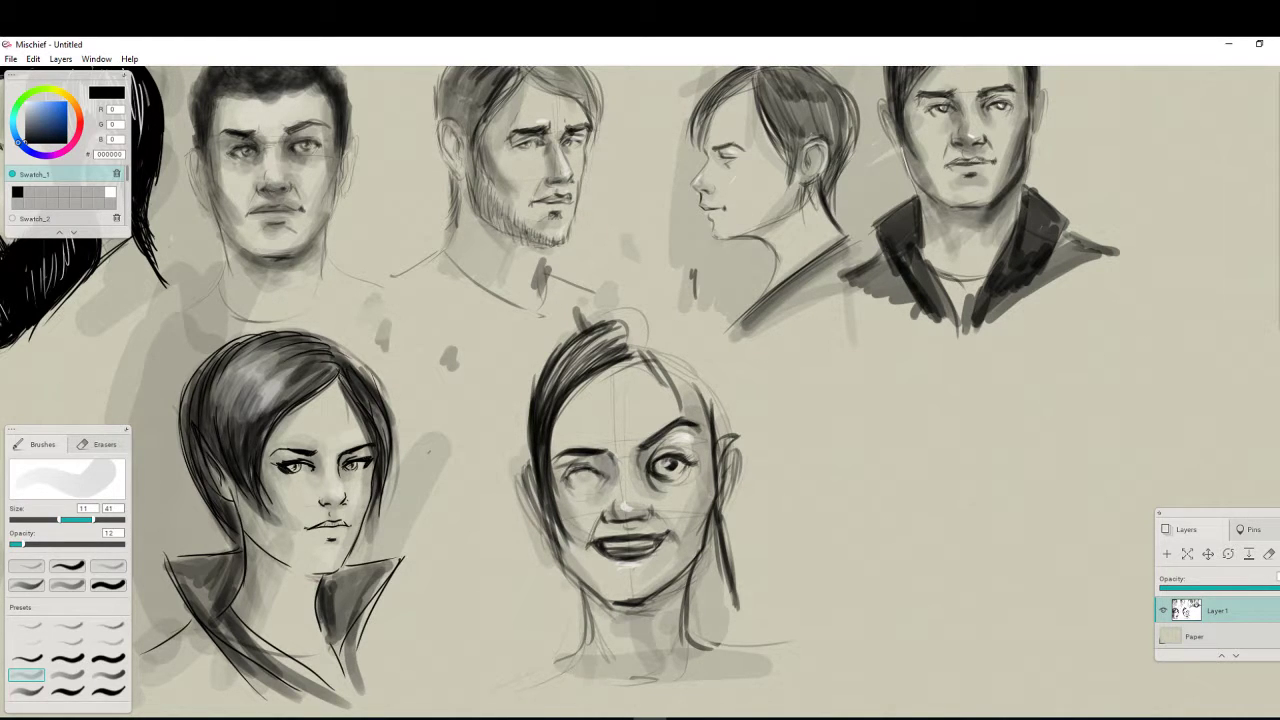
pyautogui.moveTo(612, 559)
pyautogui.mouseDown()
pyautogui.moveTo(686, 416)
pyautogui.moveTo(623, 336)
pyautogui.moveTo(556, 391)
pyautogui.moveTo(558, 457)
pyautogui.moveTo(505, 488)
pyautogui.mouseUp()
# Fill in the swept-back hair on the winking side with dark 80-opacity strands from crown to temple
pyautogui.click(26, 690)
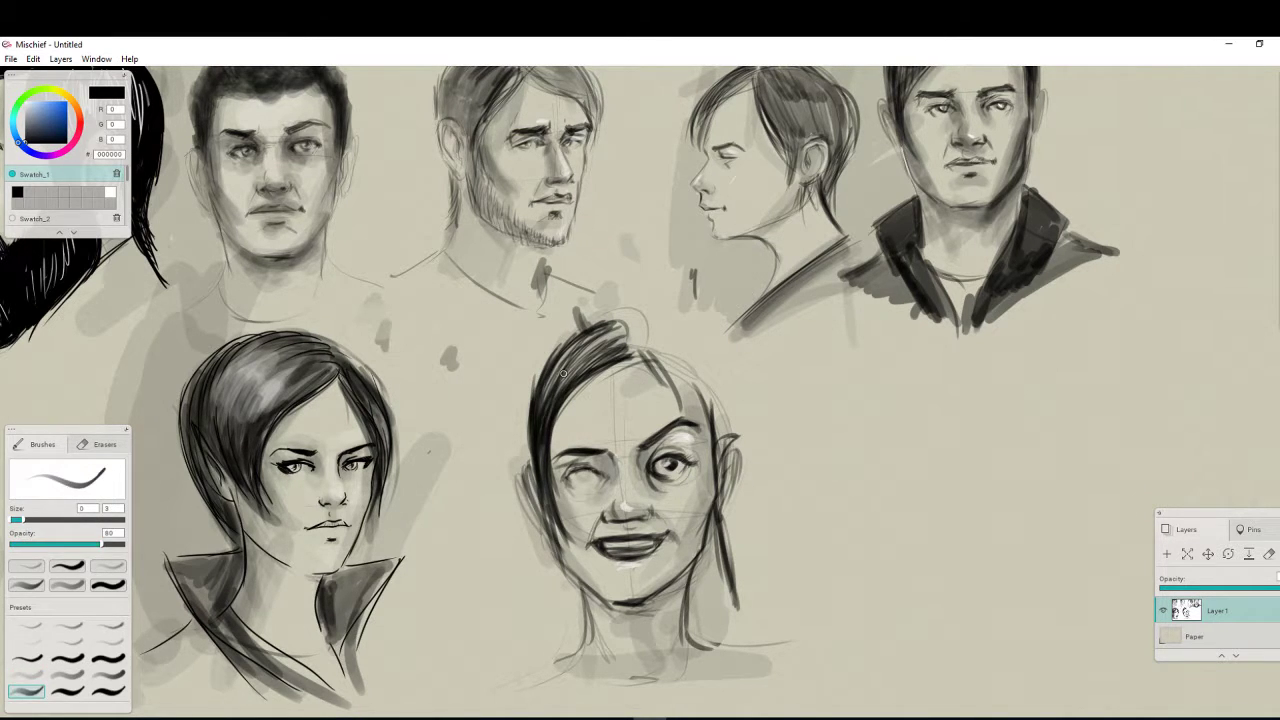
pyautogui.moveTo(620, 342)
pyautogui.mouseDown()
pyautogui.moveTo(550, 390)
pyautogui.moveTo(575, 347)
pyautogui.moveTo(585, 337)
pyautogui.moveTo(541, 407)
pyautogui.mouseUp()
pyautogui.moveTo(590, 328); pyautogui.dragTo(529, 439)
pyautogui.moveTo(577, 370); pyautogui.dragTo(551, 497)
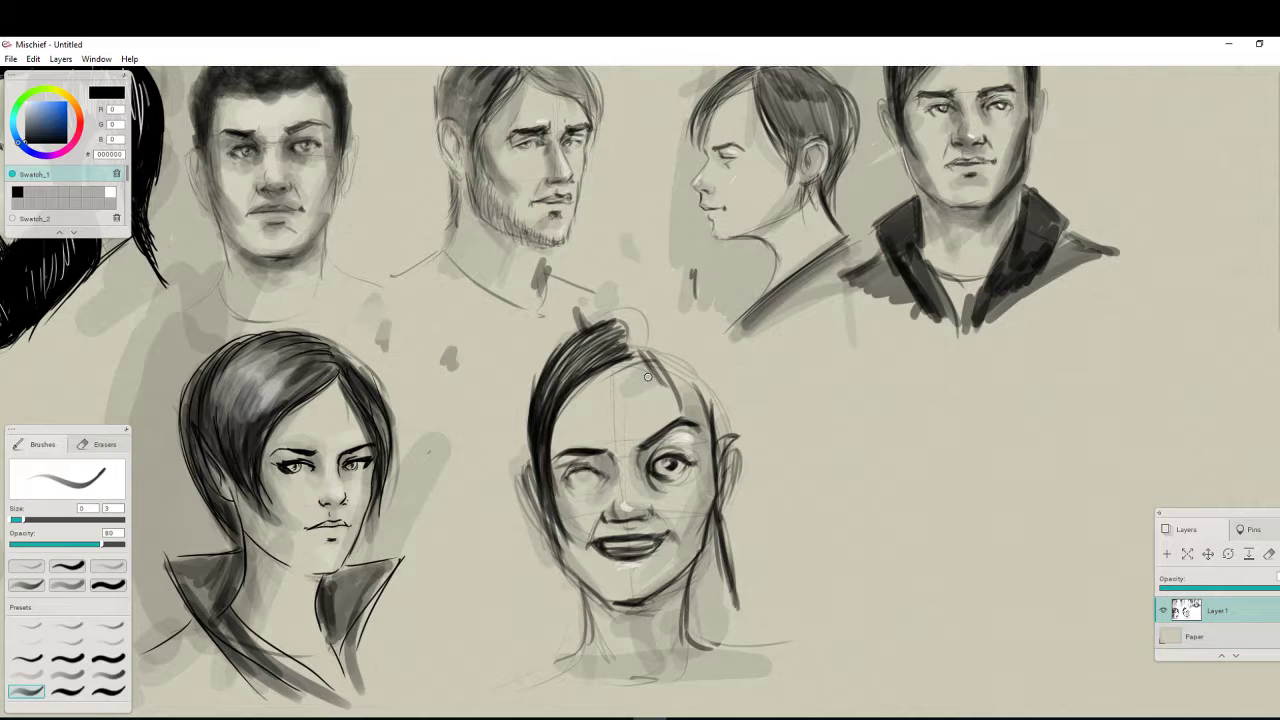
# Outline the crown and hair on the raised-brow side with bold strokes, and draw a curved neckline across the shoulders
pyautogui.moveTo(646, 359); pyautogui.dragTo(690, 414)
pyautogui.moveTo(627, 329)
pyautogui.mouseDown()
pyautogui.moveTo(718, 384)
pyautogui.moveTo(715, 445)
pyautogui.moveTo(733, 420)
pyautogui.moveTo(724, 459)
pyautogui.moveTo(738, 404)
pyautogui.mouseUp()
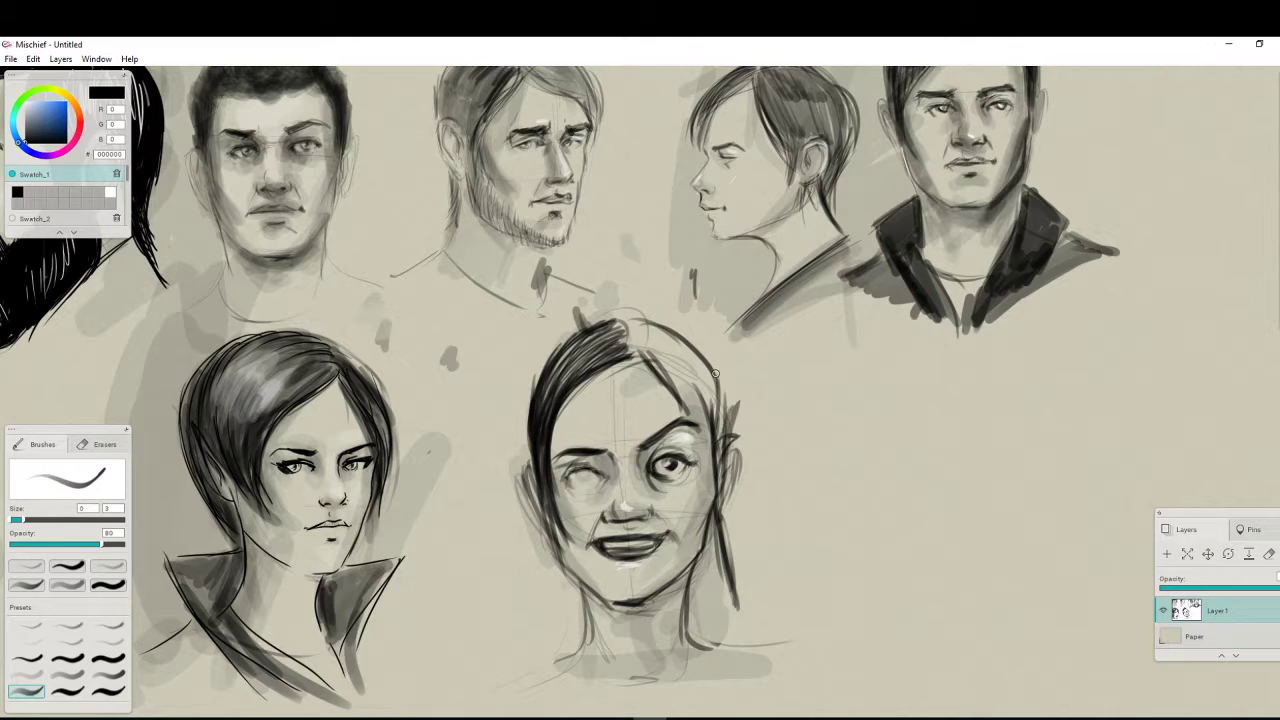
pyautogui.moveTo(606, 563); pyautogui.dragTo(653, 553)
pyautogui.moveTo(565, 657)
pyautogui.mouseDown()
pyautogui.moveTo(650, 677)
pyautogui.moveTo(715, 646)
pyautogui.moveTo(580, 597)
pyautogui.moveTo(533, 611)
pyautogui.mouseUp()
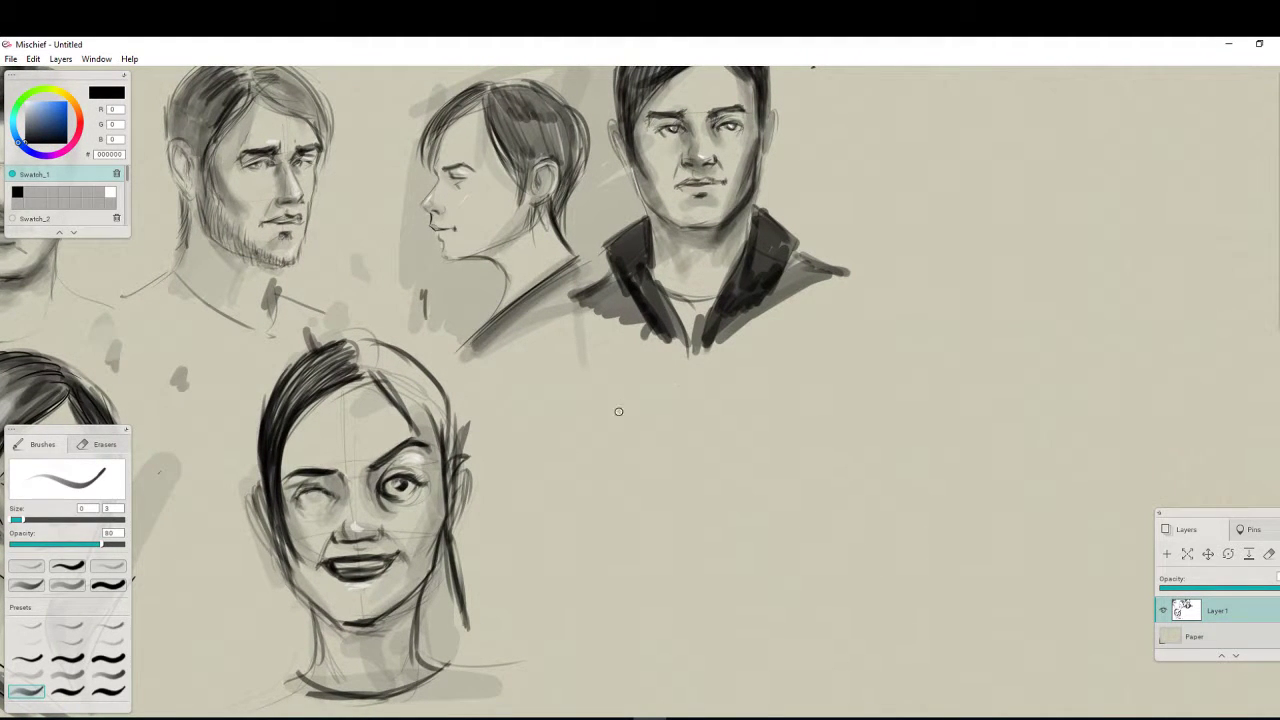
# Sketch a faint bald, heavy-jawed head with centre line, slanted brow guide and large ear beside the winking woman
pyautogui.moveTo(709, 379); pyautogui.dragTo(777, 431)
pyautogui.moveTo(613, 388)
pyautogui.mouseDown()
pyautogui.moveTo(583, 502)
pyautogui.moveTo(618, 522)
pyautogui.mouseUp()
pyautogui.moveTo(756, 481)
pyautogui.mouseDown()
pyautogui.moveTo(657, 508)
pyautogui.moveTo(766, 446)
pyautogui.mouseUp()
pyautogui.moveTo(777, 455)
pyautogui.mouseDown()
pyautogui.moveTo(795, 552)
pyautogui.moveTo(766, 565)
pyautogui.moveTo(759, 610)
pyautogui.mouseUp()
pyautogui.moveTo(569, 499)
pyautogui.mouseDown()
pyautogui.moveTo(587, 645)
pyautogui.moveTo(661, 672)
pyautogui.moveTo(723, 651)
pyautogui.moveTo(757, 612)
pyautogui.mouseUp()
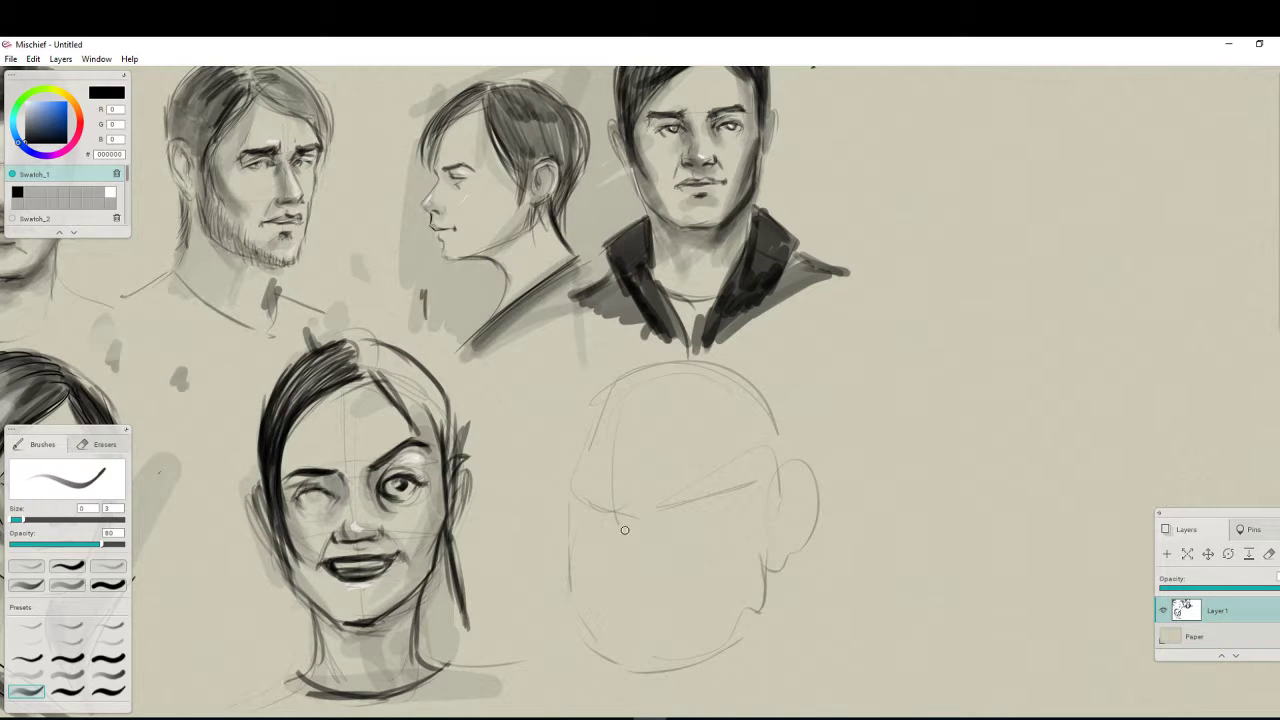
# Sketch the bald man's narrowed eyes, slanted brow, broad nose and cheek fold
pyautogui.moveTo(599, 566)
pyautogui.mouseDown()
pyautogui.moveTo(606, 582)
pyautogui.moveTo(659, 562)
pyautogui.moveTo(699, 480)
pyautogui.moveTo(706, 496)
pyautogui.mouseUp()
pyautogui.moveTo(573, 508); pyautogui.dragTo(596, 516)
pyautogui.moveTo(675, 513); pyautogui.dragTo(701, 505)
pyautogui.moveTo(596, 521)
pyautogui.mouseDown()
pyautogui.moveTo(603, 578)
pyautogui.moveTo(669, 561)
pyautogui.moveTo(705, 596)
pyautogui.mouseUp()
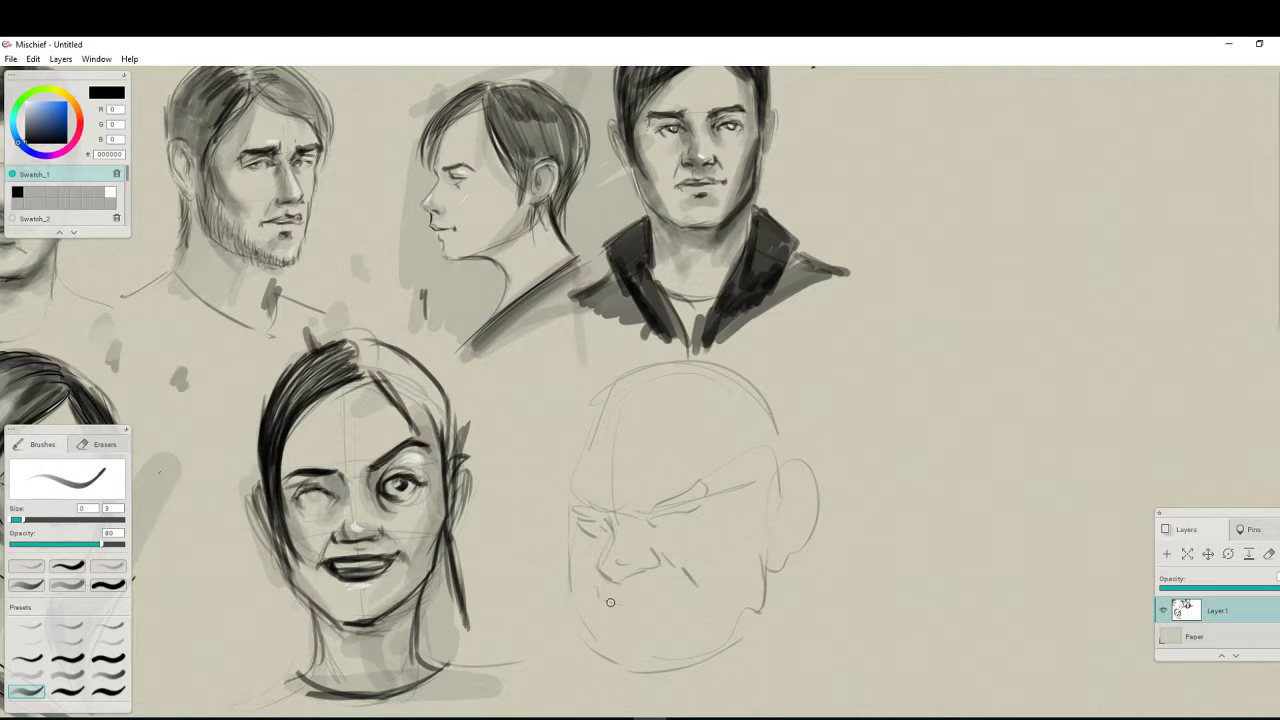
# Sketch the bald man's flat frowning mouth and chin crease, and define the cheek contour on the far side
pyautogui.moveTo(608, 602); pyautogui.dragTo(675, 600)
pyautogui.moveTo(678, 598); pyautogui.dragTo(642, 629)
pyautogui.moveTo(591, 505)
pyautogui.mouseDown()
pyautogui.moveTo(573, 500)
pyautogui.moveTo(585, 610)
pyautogui.mouseUp()
pyautogui.moveTo(646, 572)
pyautogui.mouseDown()
pyautogui.moveTo(628, 578)
pyautogui.moveTo(603, 549)
pyautogui.moveTo(610, 520)
pyautogui.moveTo(598, 507)
pyautogui.mouseUp()
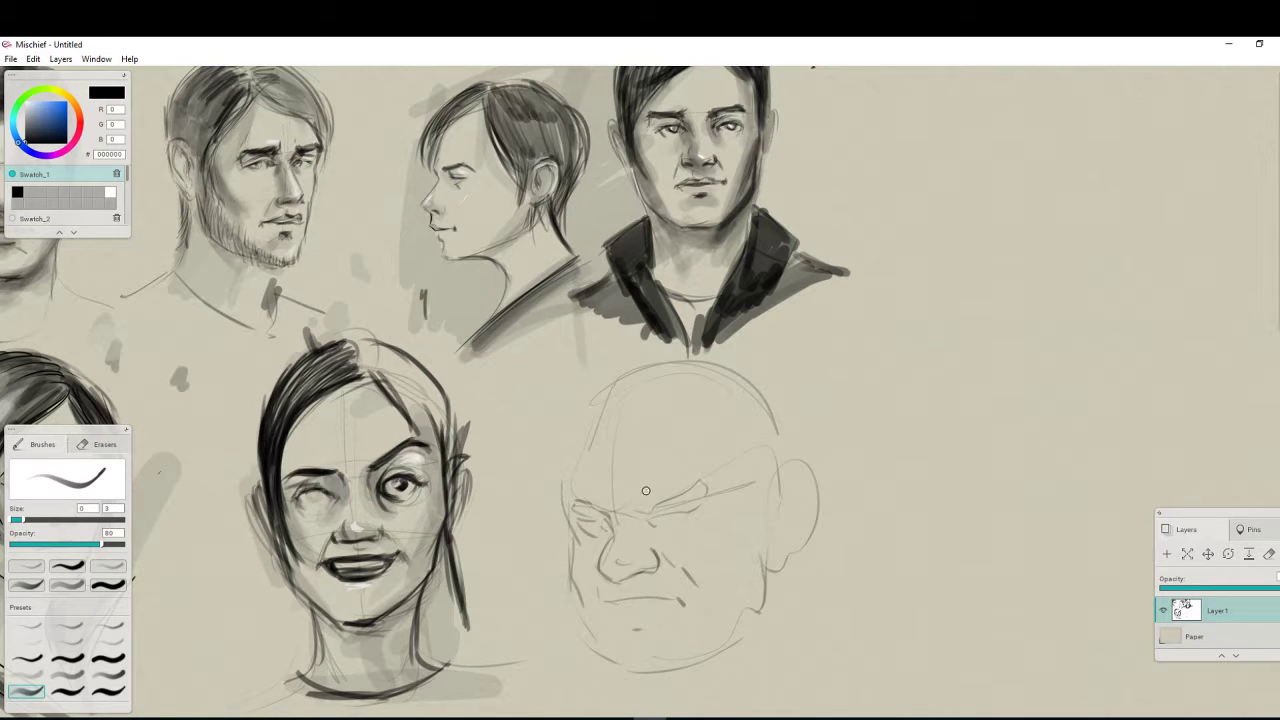
# Darken the bald man's eyes, inner brow, nostril, cheek folds, mouth corners and the shadow below the lower lip
pyautogui.moveTo(659, 517)
pyautogui.mouseDown()
pyautogui.moveTo(697, 509)
pyautogui.moveTo(654, 528)
pyautogui.mouseUp()
pyautogui.moveTo(630, 577)
pyautogui.mouseDown()
pyautogui.moveTo(655, 558)
pyautogui.moveTo(628, 578)
pyautogui.moveTo(605, 545)
pyautogui.moveTo(599, 569)
pyautogui.moveTo(613, 583)
pyautogui.moveTo(666, 565)
pyautogui.moveTo(681, 589)
pyautogui.moveTo(609, 605)
pyautogui.moveTo(680, 603)
pyautogui.moveTo(642, 623)
pyautogui.mouseUp()
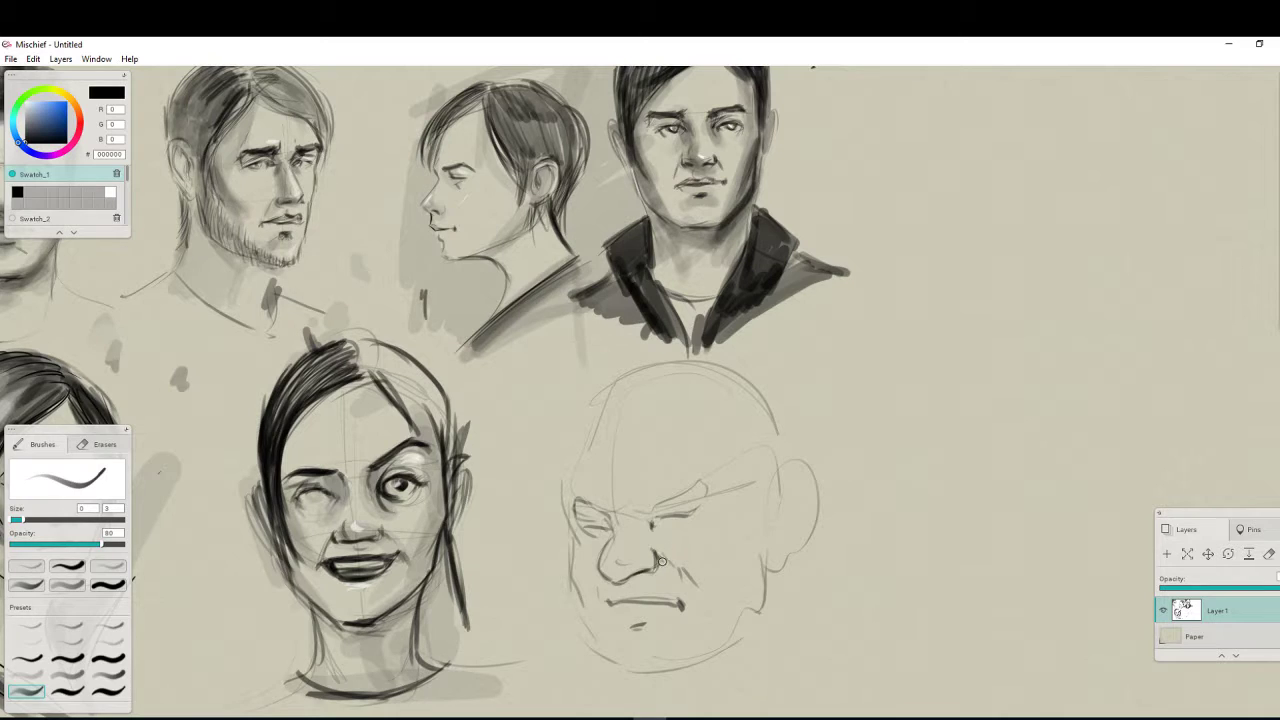
pyautogui.moveTo(658, 555); pyautogui.dragTo(692, 590)
pyautogui.moveTo(650, 522)
pyautogui.mouseDown()
pyautogui.moveTo(692, 513)
pyautogui.moveTo(670, 521)
pyautogui.moveTo(702, 503)
pyautogui.moveTo(672, 497)
pyautogui.moveTo(704, 477)
pyautogui.mouseUp()
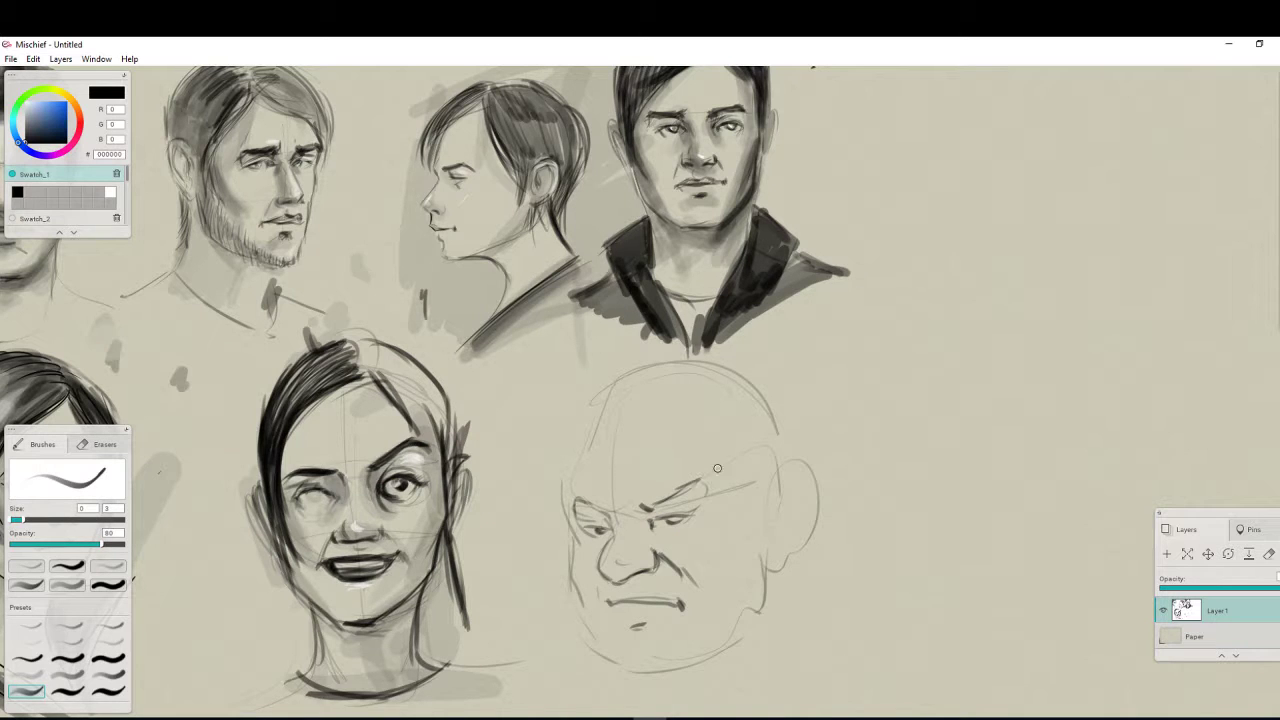
pyautogui.moveTo(568, 503)
pyautogui.mouseDown()
pyautogui.moveTo(584, 528)
pyautogui.moveTo(572, 578)
pyautogui.moveTo(582, 606)
pyautogui.moveTo(616, 602)
pyautogui.moveTo(646, 628)
pyautogui.mouseUp()
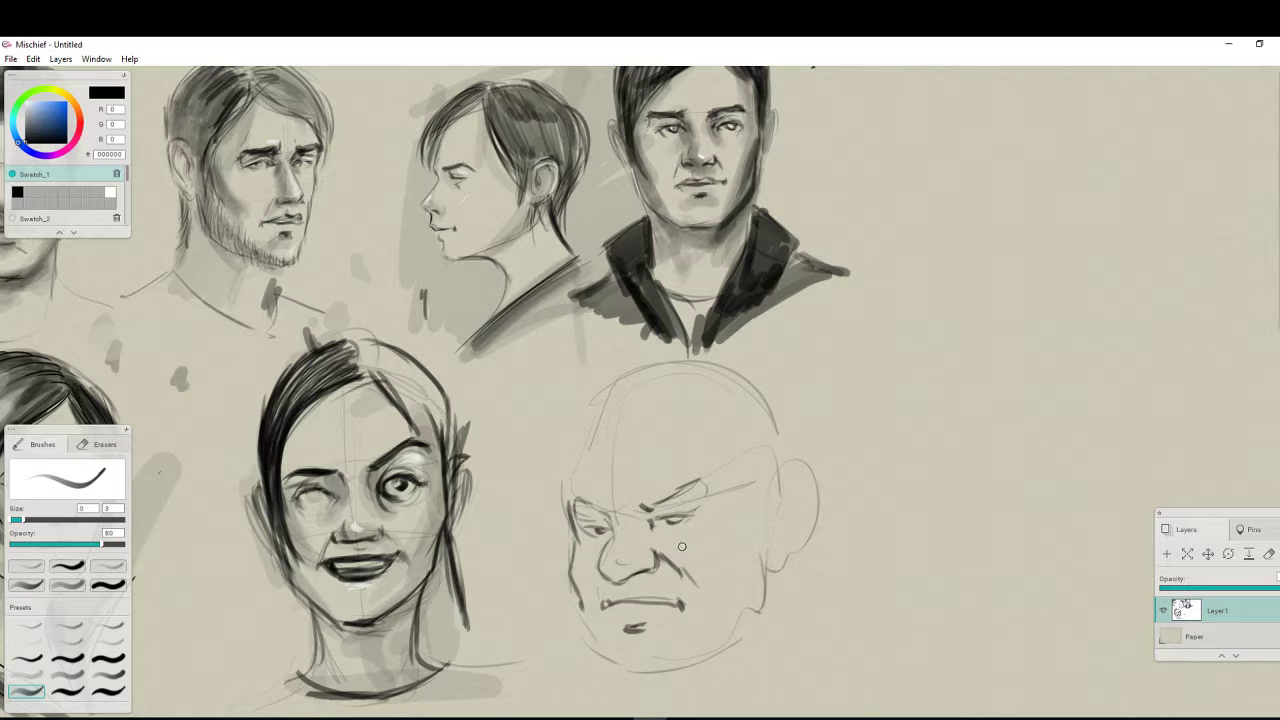
pyautogui.moveTo(654, 522); pyautogui.dragTo(702, 506)
pyautogui.moveTo(580, 528); pyautogui.dragTo(614, 528)
# Strengthen the bald man's chin and heavy jaw outline up toward the ear
pyautogui.moveTo(632, 629)
pyautogui.mouseDown()
pyautogui.moveTo(650, 623)
pyautogui.moveTo(595, 658)
pyautogui.mouseUp()
pyautogui.moveTo(628, 674); pyautogui.dragTo(693, 669)
pyautogui.moveTo(706, 644); pyautogui.dragTo(674, 677)
pyautogui.moveTo(716, 649); pyautogui.dragTo(750, 629)
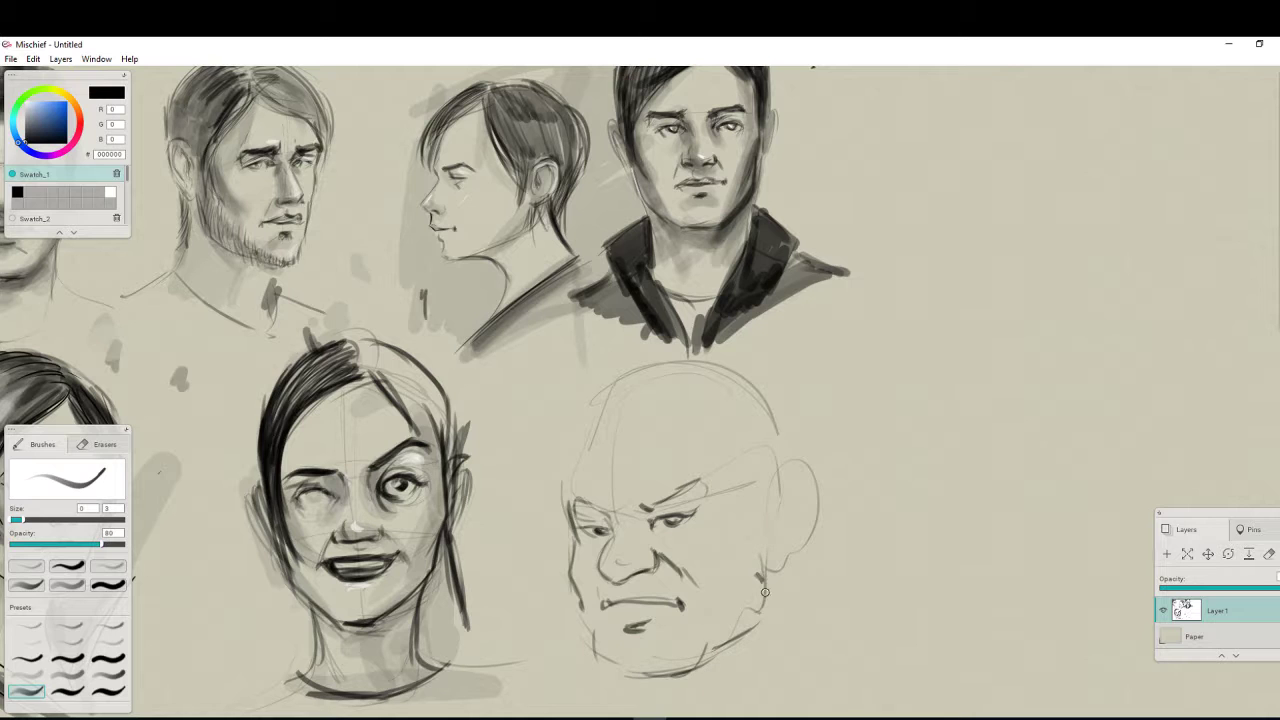
pyautogui.moveTo(757, 575); pyautogui.dragTo(756, 622)
pyautogui.moveTo(762, 614); pyautogui.dragTo(722, 647)
# Draw the inner folds and front edge of the bald man's ear with dark strokes
pyautogui.moveTo(770, 474)
pyautogui.mouseDown()
pyautogui.moveTo(763, 500)
pyautogui.moveTo(808, 525)
pyautogui.moveTo(776, 562)
pyautogui.moveTo(774, 494)
pyautogui.moveTo(786, 520)
pyautogui.moveTo(798, 498)
pyautogui.moveTo(781, 547)
pyautogui.mouseUp()
pyautogui.moveTo(773, 497); pyautogui.dragTo(776, 528)
pyautogui.moveTo(788, 477); pyautogui.dragTo(796, 476)
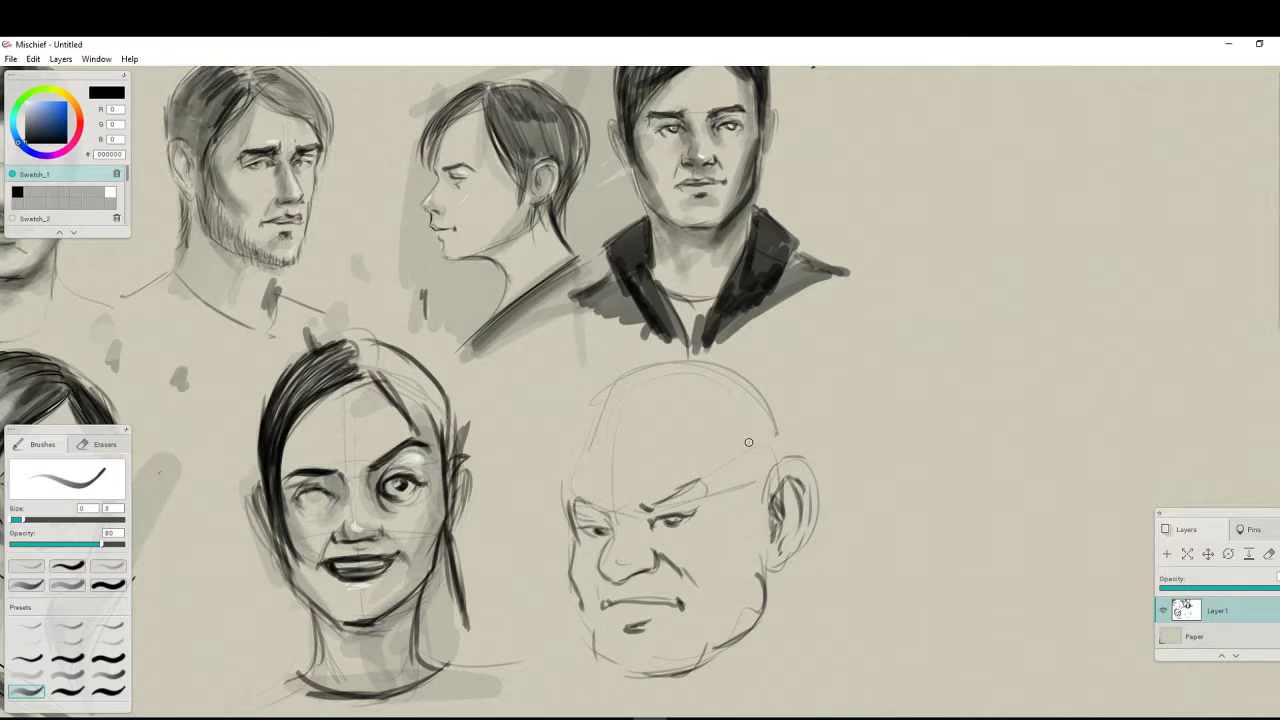
# Ink the bald man's forehead edge and thick angry eyebrows, and darken the line below the near eye
pyautogui.moveTo(569, 493); pyautogui.dragTo(586, 447)
pyautogui.moveTo(571, 494)
pyautogui.mouseDown()
pyautogui.moveTo(607, 516)
pyautogui.moveTo(696, 482)
pyautogui.moveTo(660, 532)
pyautogui.moveTo(706, 489)
pyautogui.mouseUp()
pyautogui.moveTo(648, 528); pyautogui.dragTo(672, 540)
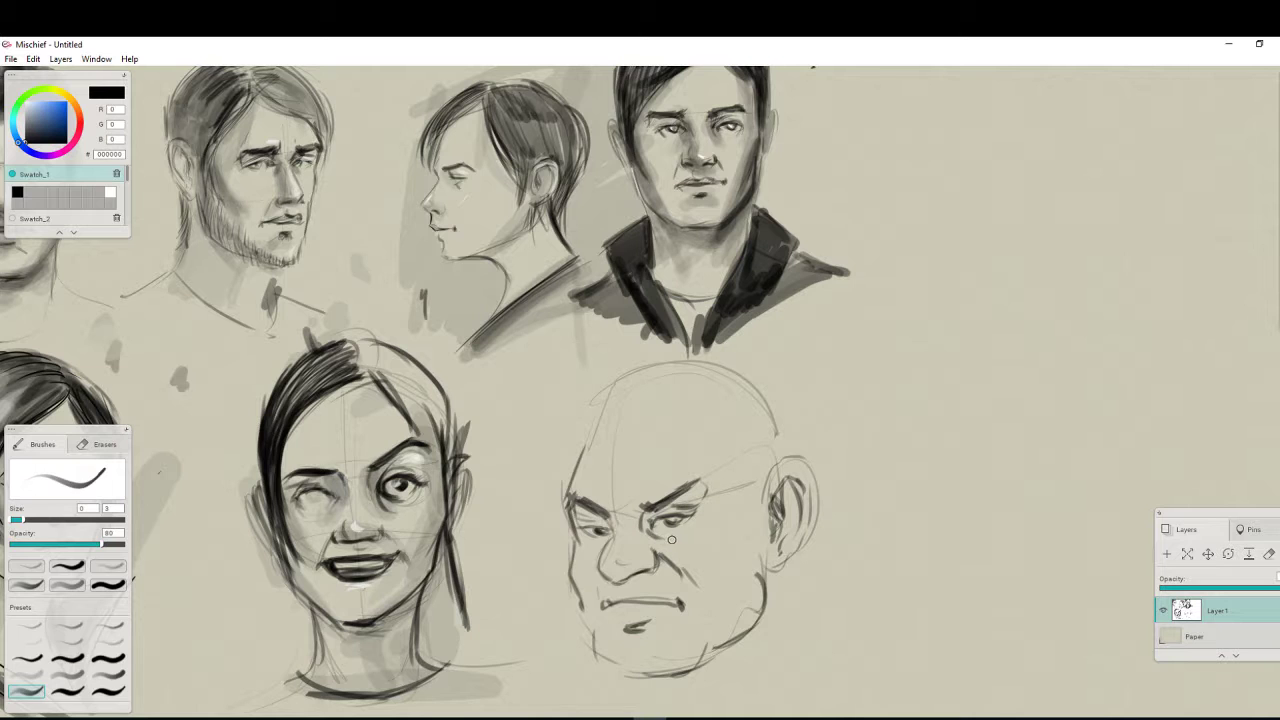
# Ink the bald man's eye and cheek creases, add brow furrows, and strengthen the forehead edge and skull line above the ear
pyautogui.moveTo(586, 520); pyautogui.dragTo(616, 530)
pyautogui.moveTo(618, 594)
pyautogui.mouseDown()
pyautogui.moveTo(678, 602)
pyautogui.moveTo(658, 630)
pyautogui.moveTo(672, 640)
pyautogui.mouseUp()
pyautogui.moveTo(604, 527)
pyautogui.mouseDown()
pyautogui.moveTo(572, 516)
pyautogui.moveTo(588, 447)
pyautogui.mouseUp()
pyautogui.moveTo(684, 450); pyautogui.dragTo(692, 467)
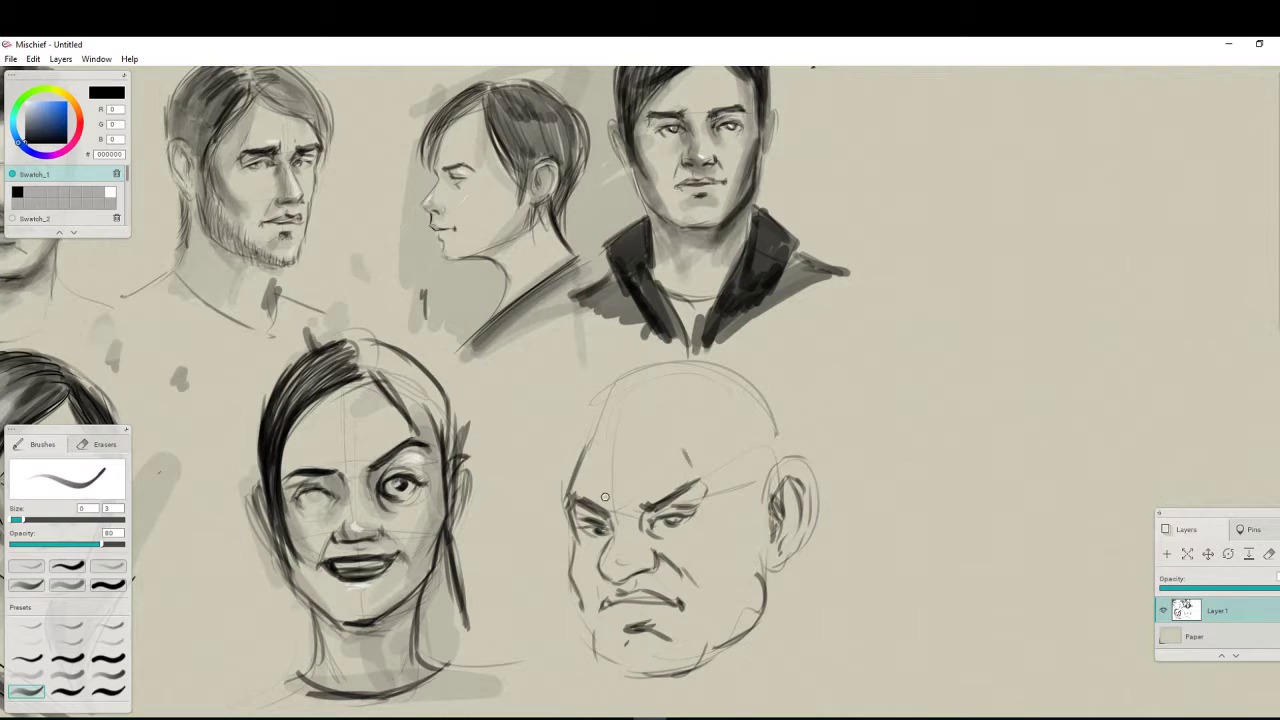
pyautogui.moveTo(598, 487); pyautogui.dragTo(604, 504)
pyautogui.moveTo(606, 392); pyautogui.dragTo(569, 460)
pyautogui.moveTo(786, 458); pyautogui.dragTo(776, 410)
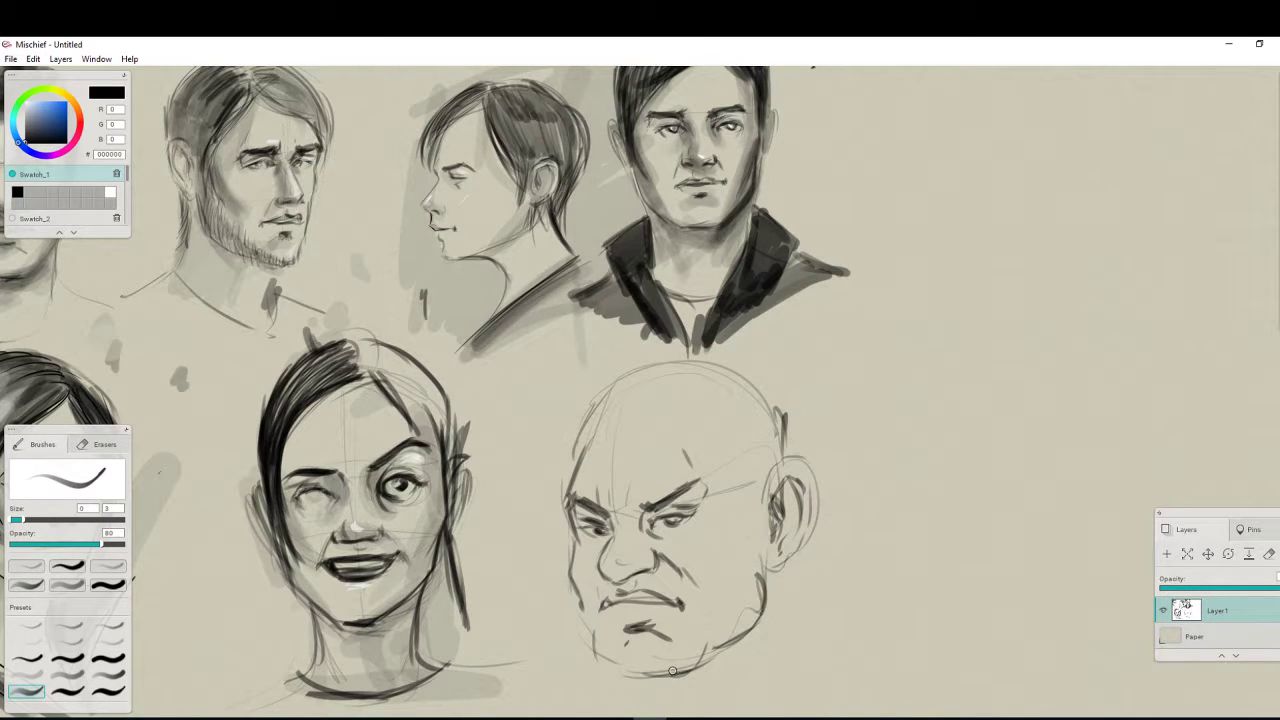
# Add dark accents to the bald man's chin, far cheek, upper lip and near eye
pyautogui.moveTo(626, 630); pyautogui.dragTo(611, 643)
pyautogui.moveTo(573, 590); pyautogui.dragTo(583, 611)
pyautogui.moveTo(602, 590)
pyautogui.mouseDown()
pyautogui.moveTo(600, 610)
pyautogui.moveTo(654, 594)
pyautogui.mouseUp()
pyautogui.moveTo(658, 524); pyautogui.dragTo(676, 520)
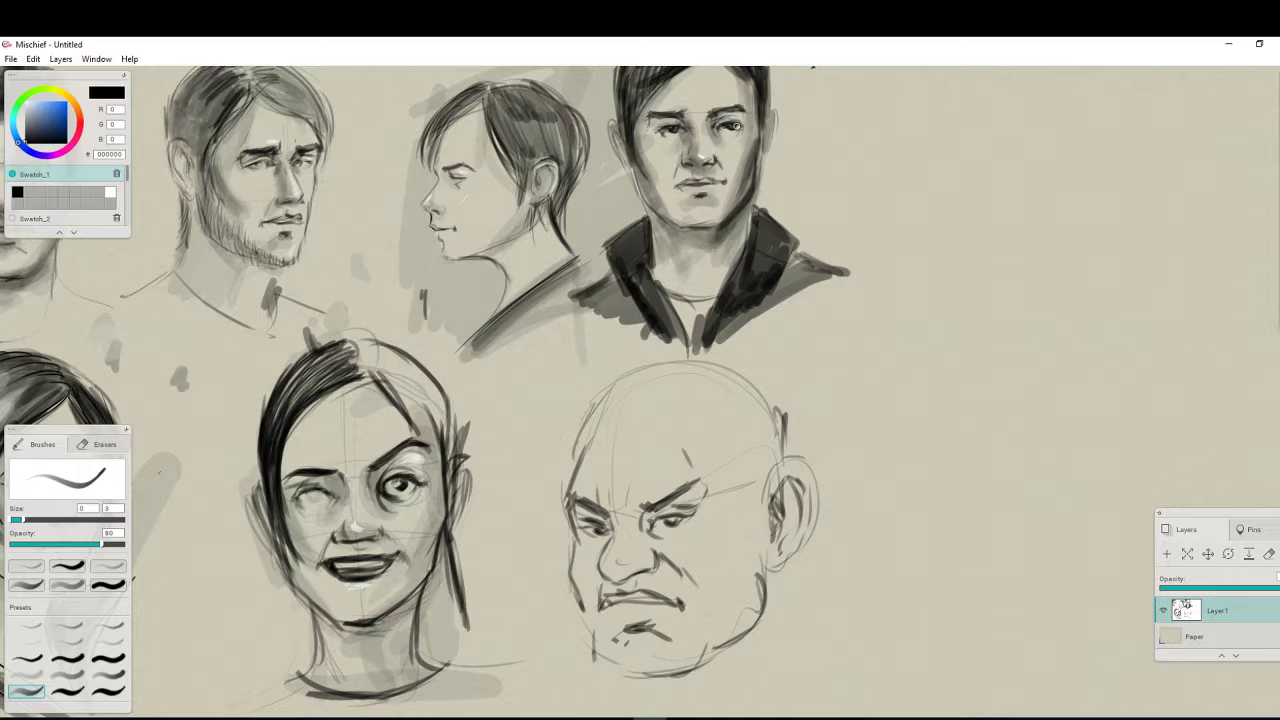
# Shade the eye sockets, cheeks, jaw and neck of the dark-jacketed man with the soft brush at 12 opacity
pyautogui.moveTo(658, 127); pyautogui.dragTo(649, 129)
pyautogui.click(26, 674)
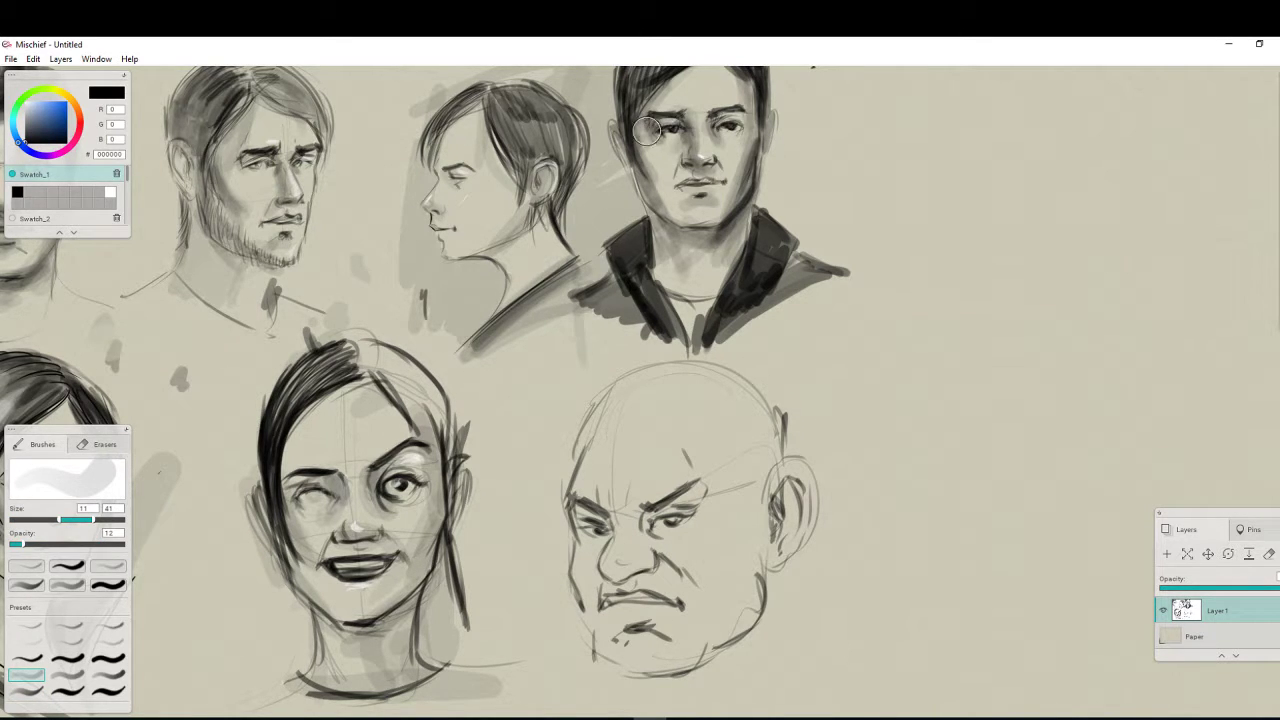
pyautogui.moveTo(645, 120); pyautogui.dragTo(656, 160)
pyautogui.moveTo(758, 109)
pyautogui.mouseDown()
pyautogui.moveTo(750, 146)
pyautogui.moveTo(749, 126)
pyautogui.mouseUp()
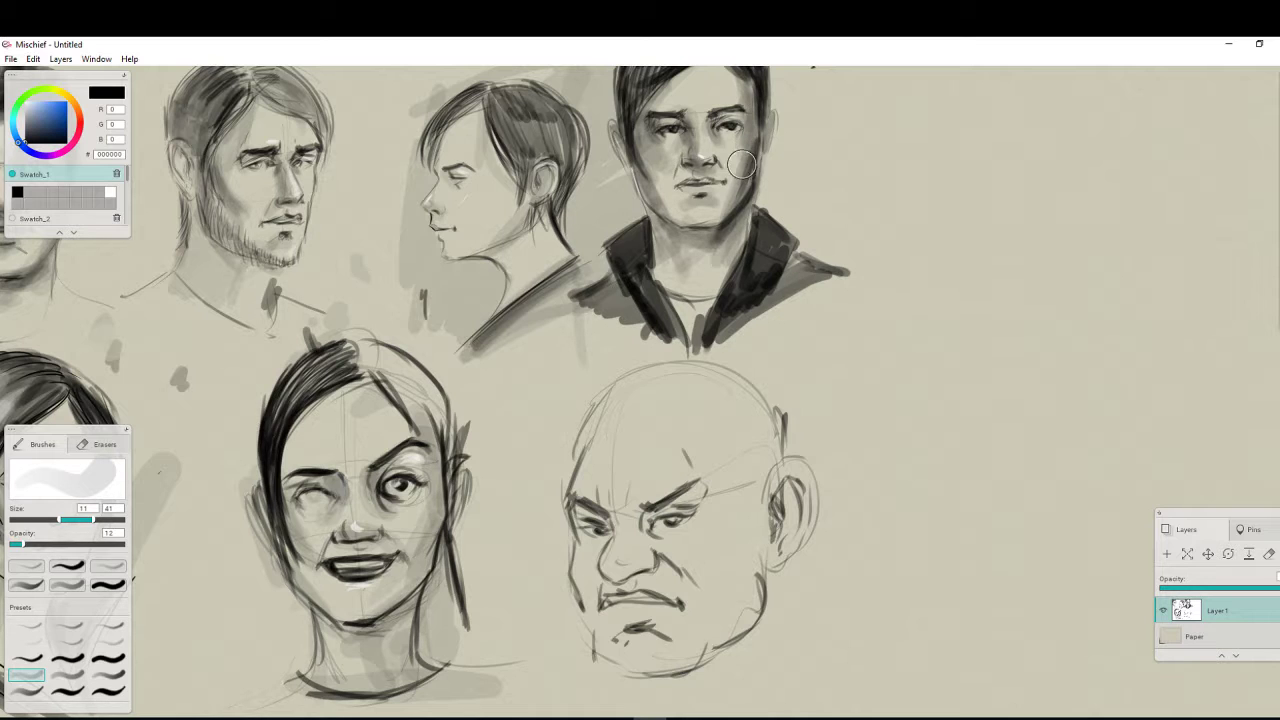
pyautogui.moveTo(644, 161); pyautogui.dragTo(660, 198)
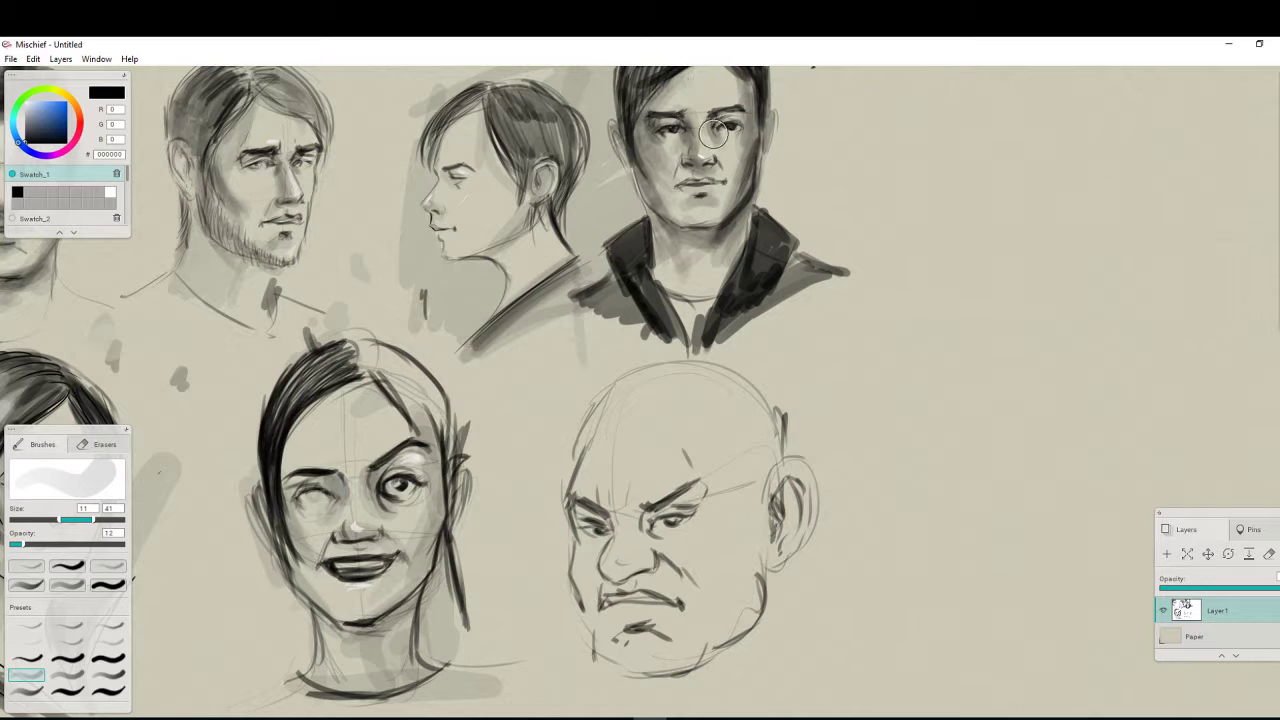
pyautogui.moveTo(715, 139)
pyautogui.mouseDown()
pyautogui.moveTo(717, 150)
pyautogui.moveTo(663, 136)
pyautogui.moveTo(809, 110)
pyautogui.mouseUp()
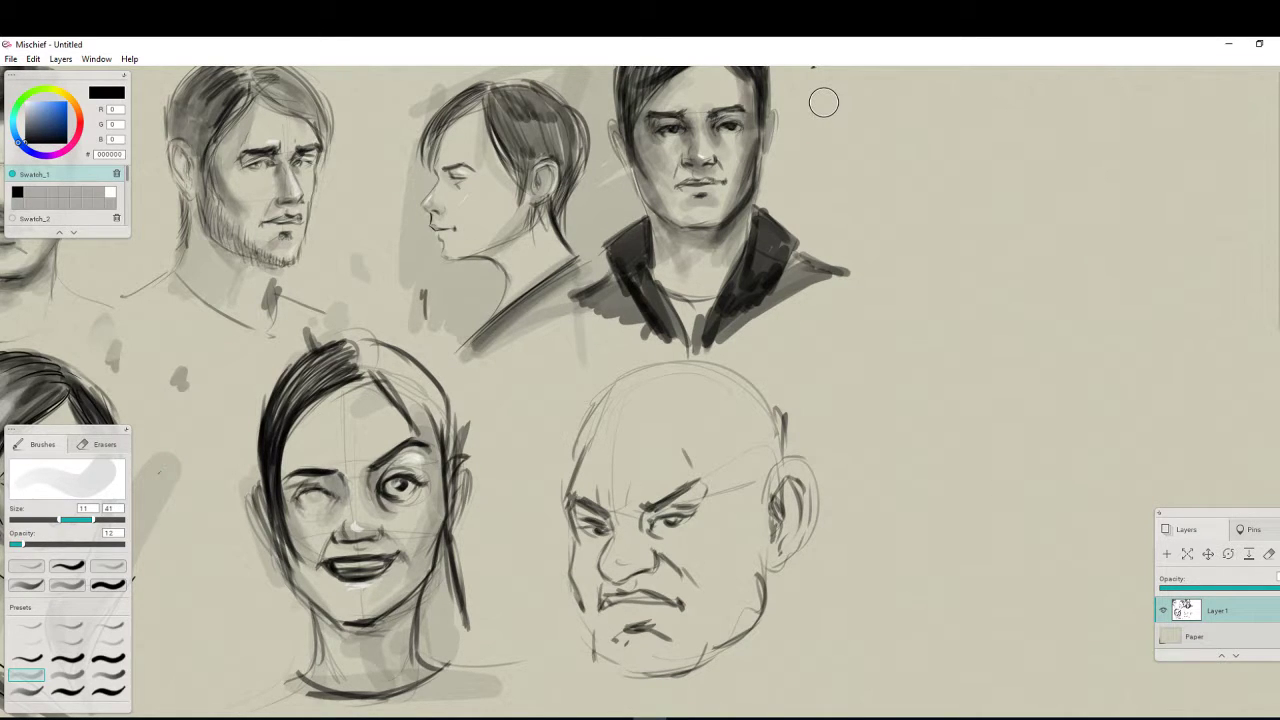
pyautogui.moveTo(673, 243)
pyautogui.mouseDown()
pyautogui.moveTo(741, 200)
pyautogui.moveTo(691, 240)
pyautogui.moveTo(712, 236)
pyautogui.moveTo(708, 283)
pyautogui.mouseUp()
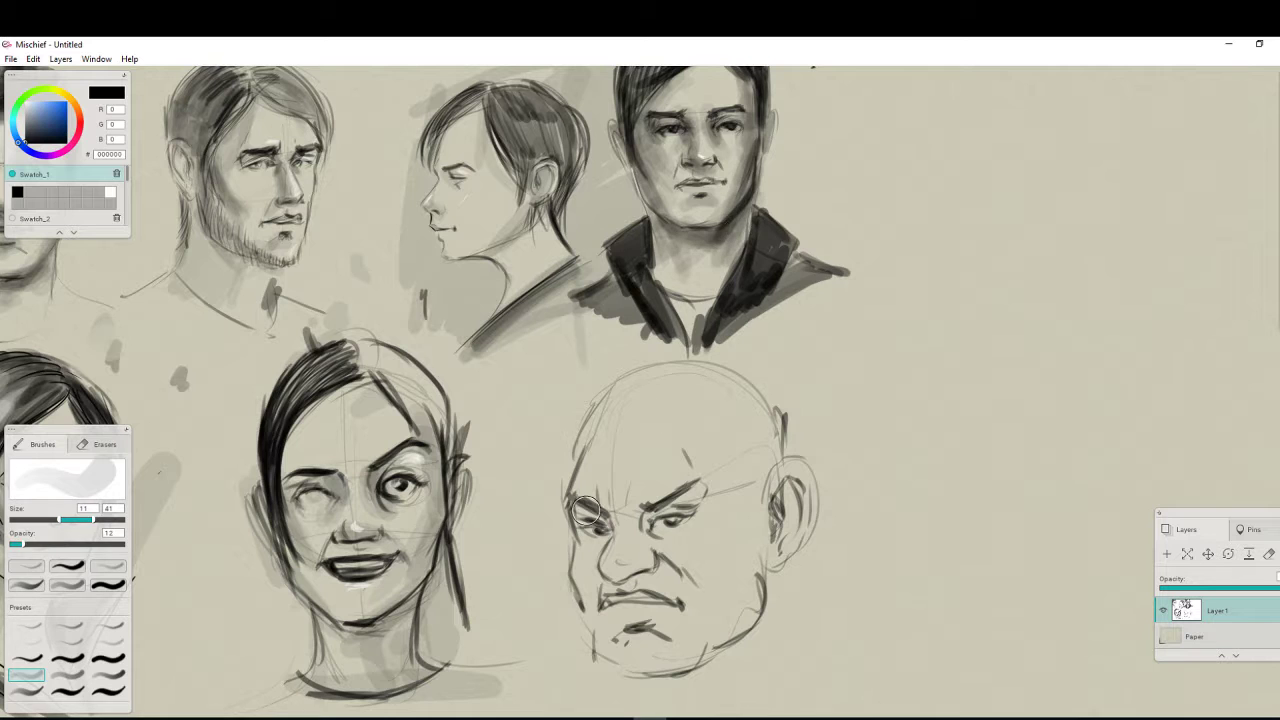
# Darken the scowling man's eyebrows, eyes, temple and nose contour with the fine brush at 80 opacity
pyautogui.click(26, 691)
pyautogui.moveTo(648, 508); pyautogui.dragTo(691, 485)
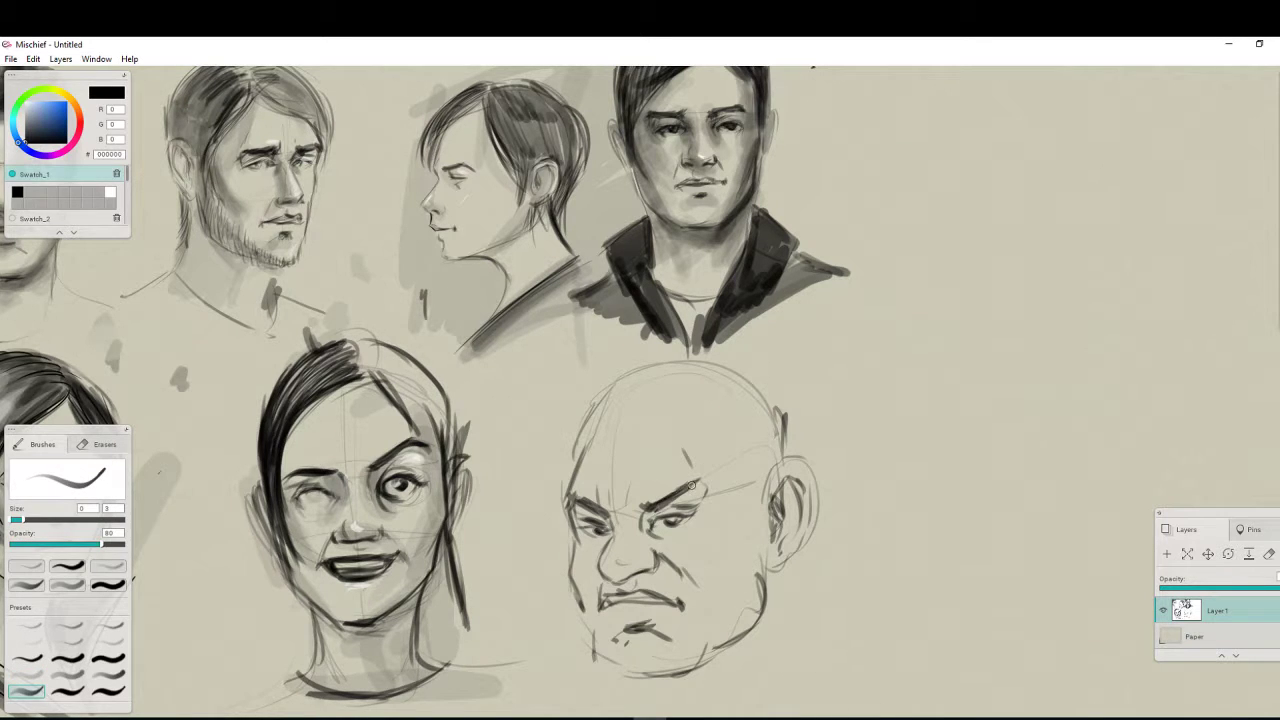
pyautogui.moveTo(581, 499)
pyautogui.mouseDown()
pyautogui.moveTo(575, 587)
pyautogui.moveTo(603, 589)
pyautogui.moveTo(594, 625)
pyautogui.moveTo(608, 595)
pyautogui.moveTo(637, 594)
pyautogui.moveTo(648, 599)
pyautogui.moveTo(609, 605)
pyautogui.moveTo(636, 633)
pyautogui.mouseUp()
pyautogui.moveTo(648, 524); pyautogui.dragTo(682, 521)
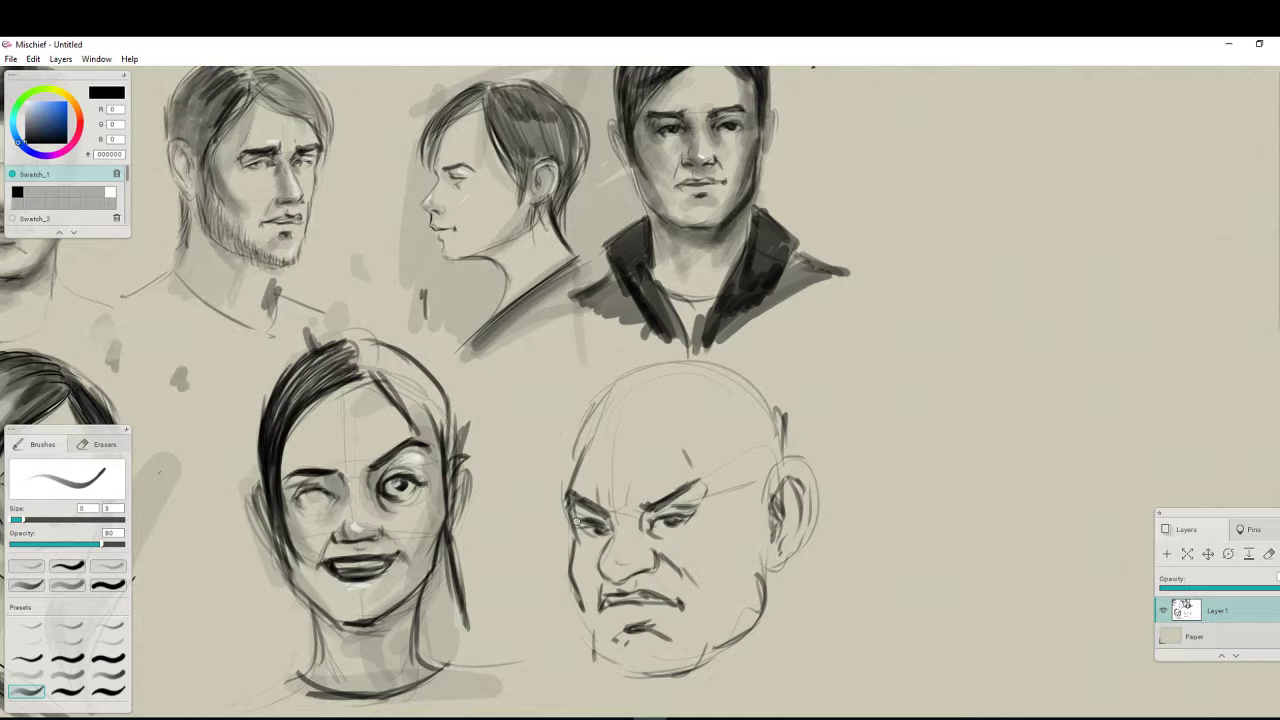
pyautogui.moveTo(578, 521); pyautogui.dragTo(593, 535)
pyautogui.moveTo(709, 483); pyautogui.dragTo(718, 503)
pyautogui.moveTo(606, 526)
pyautogui.mouseDown()
pyautogui.moveTo(611, 577)
pyautogui.moveTo(623, 582)
pyautogui.moveTo(676, 570)
pyautogui.mouseUp()
# Start a hair outline beside the scowling man's forehead and reinforce his jaw, chin, cheek fold and mouth corners
pyautogui.moveTo(783, 484); pyautogui.dragTo(772, 514)
pyautogui.moveTo(577, 464); pyautogui.dragTo(601, 433)
pyautogui.moveTo(609, 386)
pyautogui.mouseDown()
pyautogui.moveTo(568, 438)
pyautogui.moveTo(574, 460)
pyautogui.moveTo(578, 449)
pyautogui.mouseUp()
pyautogui.moveTo(581, 598)
pyautogui.mouseDown()
pyautogui.moveTo(596, 660)
pyautogui.moveTo(647, 695)
pyautogui.moveTo(620, 677)
pyautogui.moveTo(699, 675)
pyautogui.moveTo(749, 623)
pyautogui.mouseUp()
pyautogui.moveTo(683, 570); pyautogui.dragTo(684, 603)
pyautogui.moveTo(616, 624); pyautogui.dragTo(640, 626)
pyautogui.moveTo(614, 612); pyautogui.dragTo(608, 604)
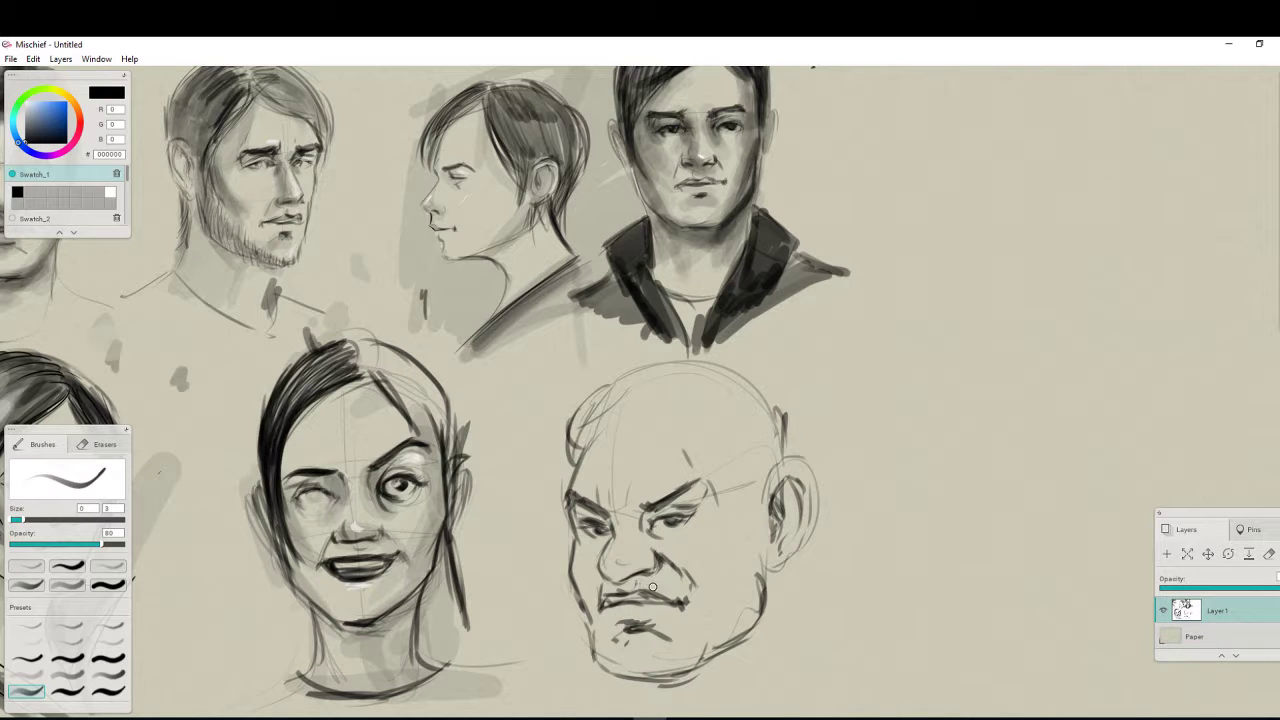
# Sketch a swept hairline across the scowling man's forehead and the hair bulging over the far temple
pyautogui.moveTo(688, 578)
pyautogui.mouseDown()
pyautogui.moveTo(696, 589)
pyautogui.moveTo(705, 567)
pyautogui.moveTo(451, 561)
pyautogui.moveTo(433, 585)
pyautogui.mouseUp()
pyautogui.moveTo(493, 476)
pyautogui.mouseDown()
pyautogui.moveTo(499, 429)
pyautogui.moveTo(444, 392)
pyautogui.moveTo(300, 449)
pyautogui.mouseUp()
pyautogui.moveTo(370, 421); pyautogui.dragTo(265, 472)
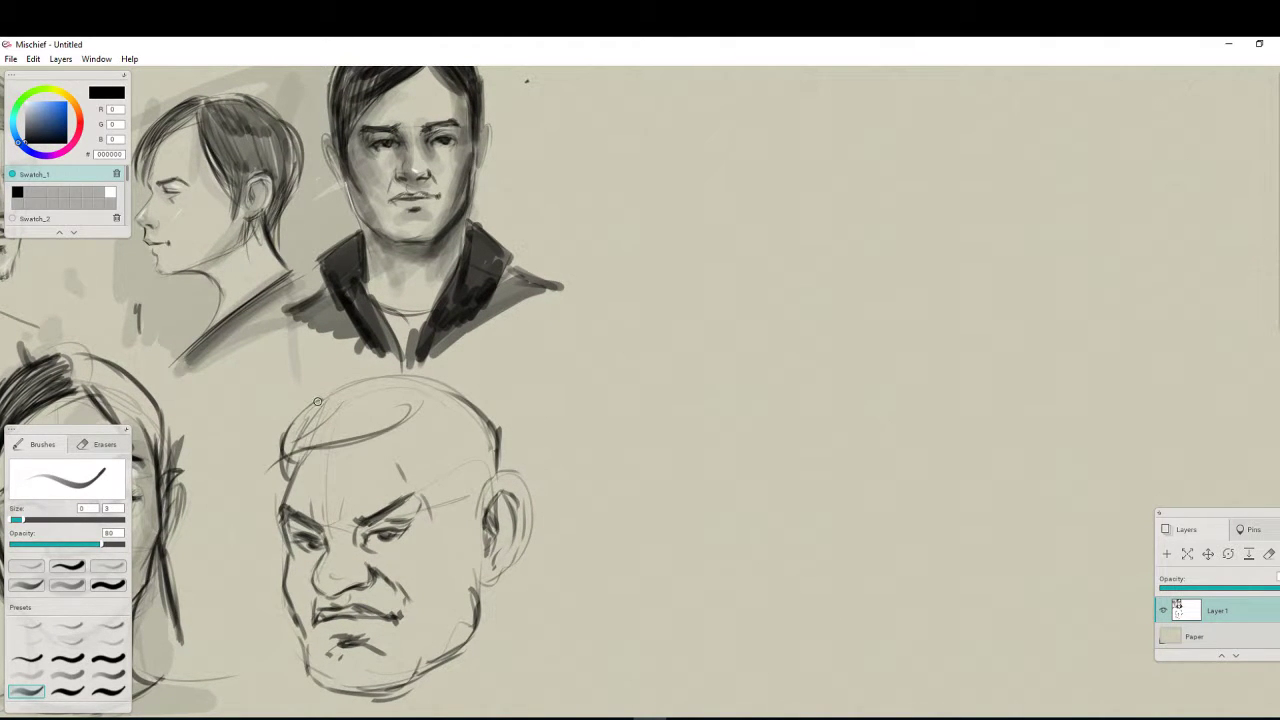
pyautogui.moveTo(317, 393); pyautogui.dragTo(258, 480)
pyautogui.moveTo(272, 422)
pyautogui.mouseDown()
pyautogui.moveTo(264, 466)
pyautogui.moveTo(280, 485)
pyautogui.mouseUp()
# Draw the side hair above the near temple, hatch the sideburn and mark the back of the cheek
pyautogui.moveTo(412, 421); pyautogui.dragTo(468, 461)
pyautogui.moveTo(460, 412); pyautogui.dragTo(470, 461)
pyautogui.moveTo(416, 438)
pyautogui.mouseDown()
pyautogui.moveTo(468, 475)
pyautogui.moveTo(470, 492)
pyautogui.mouseUp()
pyautogui.moveTo(459, 461)
pyautogui.mouseDown()
pyautogui.moveTo(465, 500)
pyautogui.moveTo(453, 509)
pyautogui.moveTo(483, 489)
pyautogui.mouseUp()
pyautogui.moveTo(445, 504)
pyautogui.mouseDown()
pyautogui.moveTo(479, 498)
pyautogui.moveTo(446, 514)
pyautogui.moveTo(464, 572)
pyautogui.moveTo(439, 613)
pyautogui.mouseUp()
pyautogui.moveTo(482, 574); pyautogui.dragTo(468, 631)
# Strengthen the scowling man's jawline, ear outline, hair edge behind the ear and near eyebrow
pyautogui.moveTo(387, 689)
pyautogui.mouseDown()
pyautogui.moveTo(460, 649)
pyautogui.moveTo(481, 571)
pyautogui.mouseUp()
pyautogui.moveTo(527, 527)
pyautogui.mouseDown()
pyautogui.moveTo(482, 585)
pyautogui.moveTo(518, 540)
pyautogui.mouseUp()
pyautogui.moveTo(502, 460); pyautogui.dragTo(514, 490)
pyautogui.moveTo(510, 437)
pyautogui.mouseDown()
pyautogui.moveTo(492, 476)
pyautogui.moveTo(522, 487)
pyautogui.moveTo(526, 530)
pyautogui.moveTo(479, 599)
pyautogui.mouseUp()
pyautogui.moveTo(372, 520); pyautogui.dragTo(402, 494)
pyautogui.moveTo(394, 506); pyautogui.dragTo(430, 490)
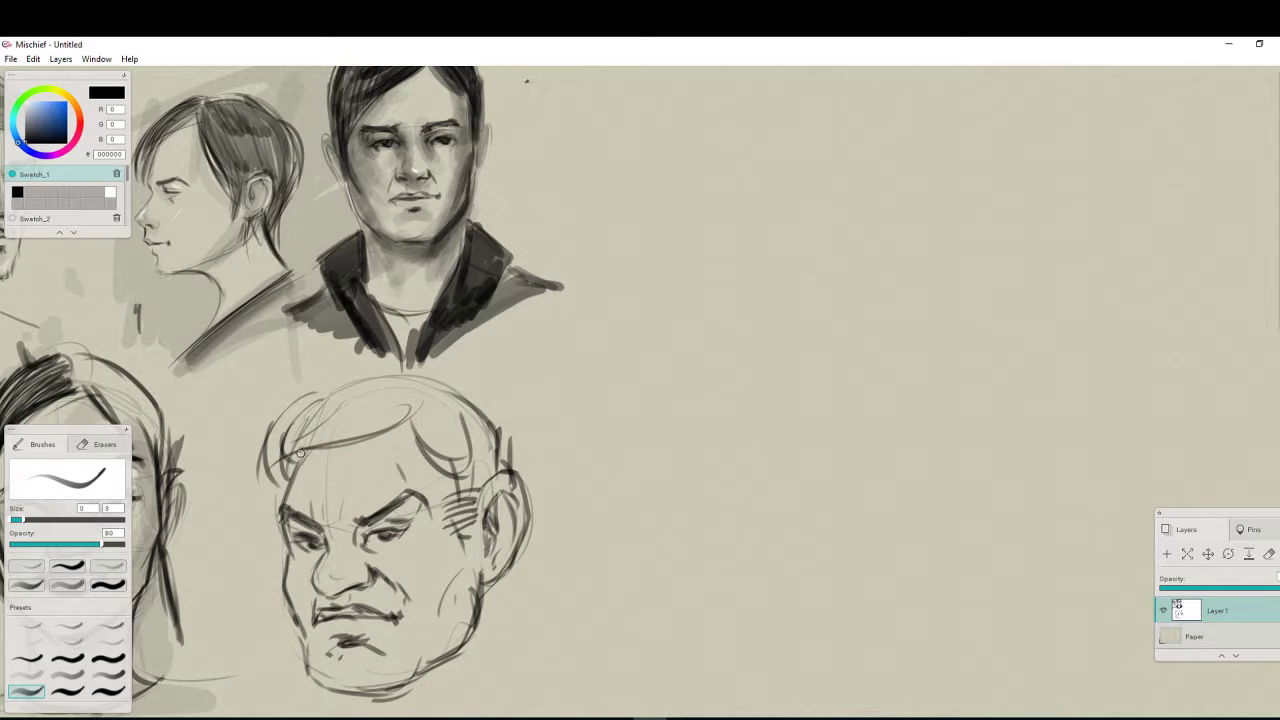
# Outline the full hair mass from the far temple over the crown and down the near side
pyautogui.moveTo(300, 453); pyautogui.dragTo(282, 506)
pyautogui.moveTo(282, 414)
pyautogui.mouseDown()
pyautogui.moveTo(266, 484)
pyautogui.moveTo(266, 410)
pyautogui.mouseUp()
pyautogui.moveTo(274, 420); pyautogui.dragTo(434, 370)
pyautogui.moveTo(428, 368)
pyautogui.mouseDown()
pyautogui.moveTo(439, 397)
pyautogui.moveTo(424, 472)
pyautogui.mouseUp()
pyautogui.moveTo(414, 410)
pyautogui.mouseDown()
pyautogui.moveTo(442, 381)
pyautogui.moveTo(492, 442)
pyautogui.mouseUp()
pyautogui.moveTo(412, 424); pyautogui.dragTo(460, 500)
# Darken the sideburn, jaw, chin, near cheek fold and mouth line of the scowling man
pyautogui.moveTo(450, 516)
pyautogui.mouseDown()
pyautogui.moveTo(471, 549)
pyautogui.moveTo(468, 647)
pyautogui.mouseUp()
pyautogui.moveTo(380, 693); pyautogui.dragTo(444, 664)
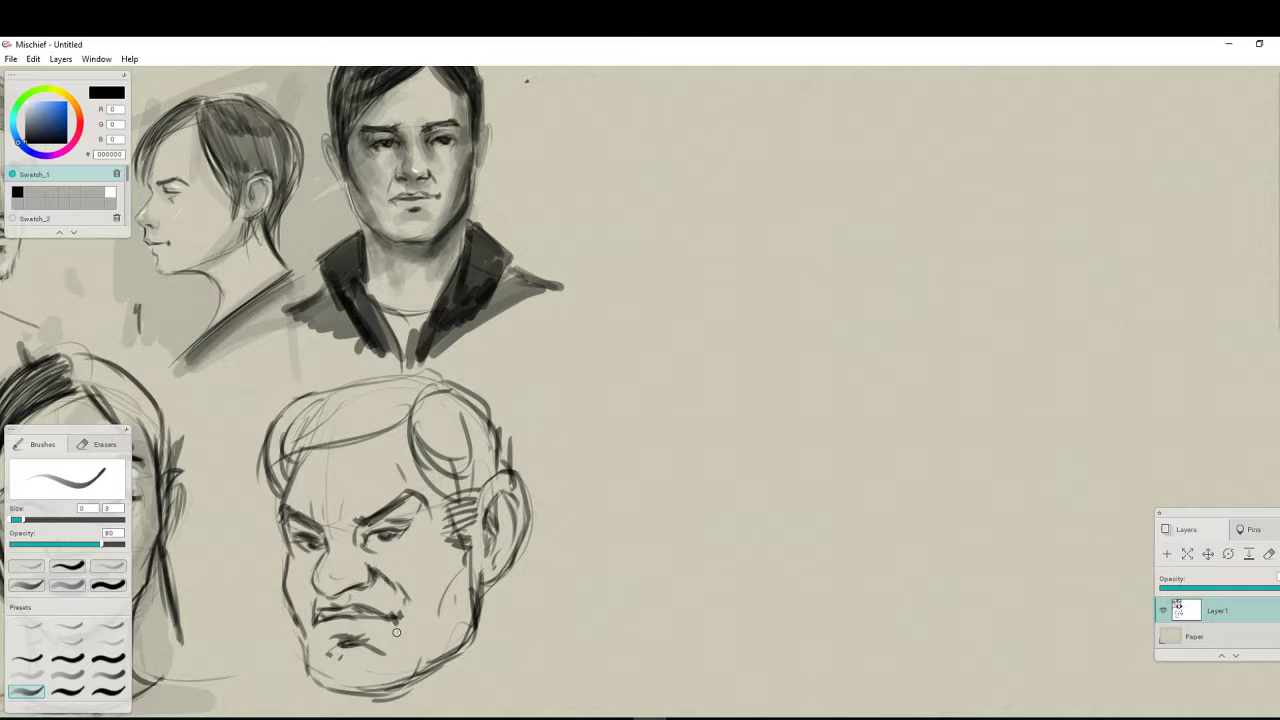
pyautogui.moveTo(307, 674); pyautogui.dragTo(333, 690)
pyautogui.moveTo(361, 521)
pyautogui.mouseDown()
pyautogui.moveTo(403, 501)
pyautogui.moveTo(382, 528)
pyautogui.moveTo(393, 541)
pyautogui.moveTo(319, 536)
pyautogui.moveTo(318, 587)
pyautogui.moveTo(374, 583)
pyautogui.moveTo(316, 584)
pyautogui.moveTo(400, 598)
pyautogui.mouseUp()
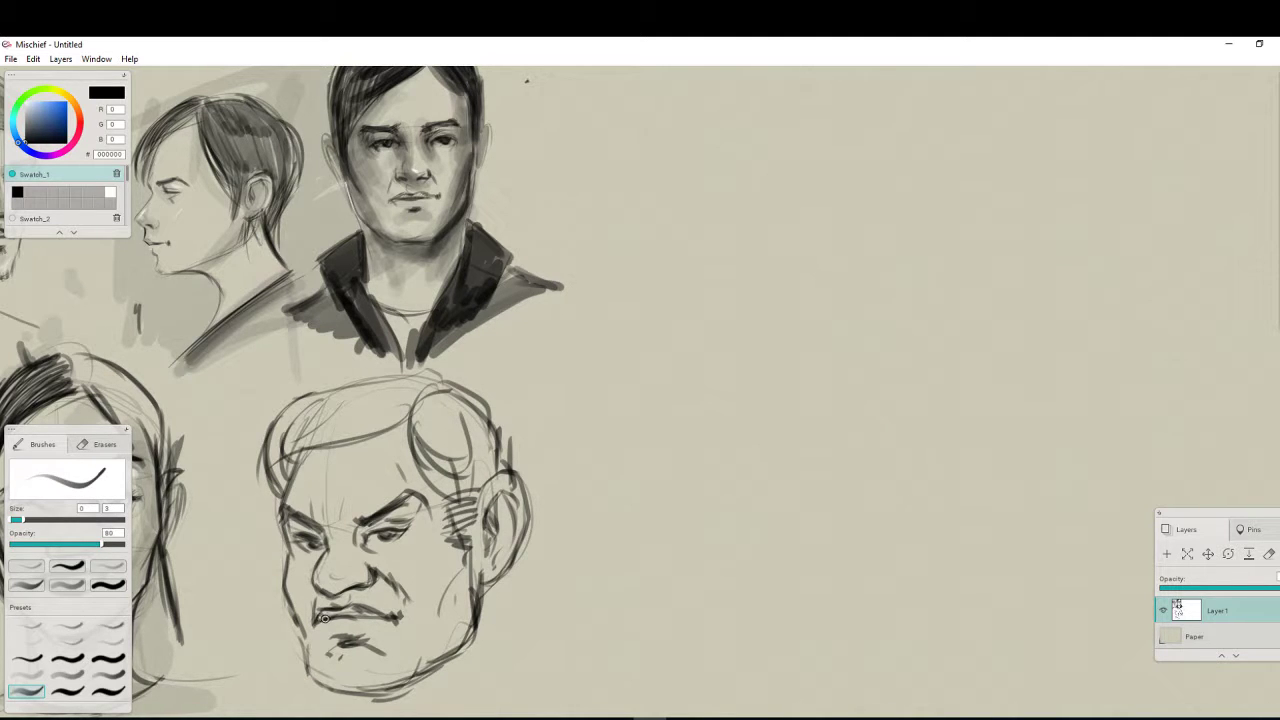
pyautogui.moveTo(324, 615)
pyautogui.mouseDown()
pyautogui.moveTo(387, 620)
pyautogui.moveTo(359, 639)
pyautogui.mouseUp()
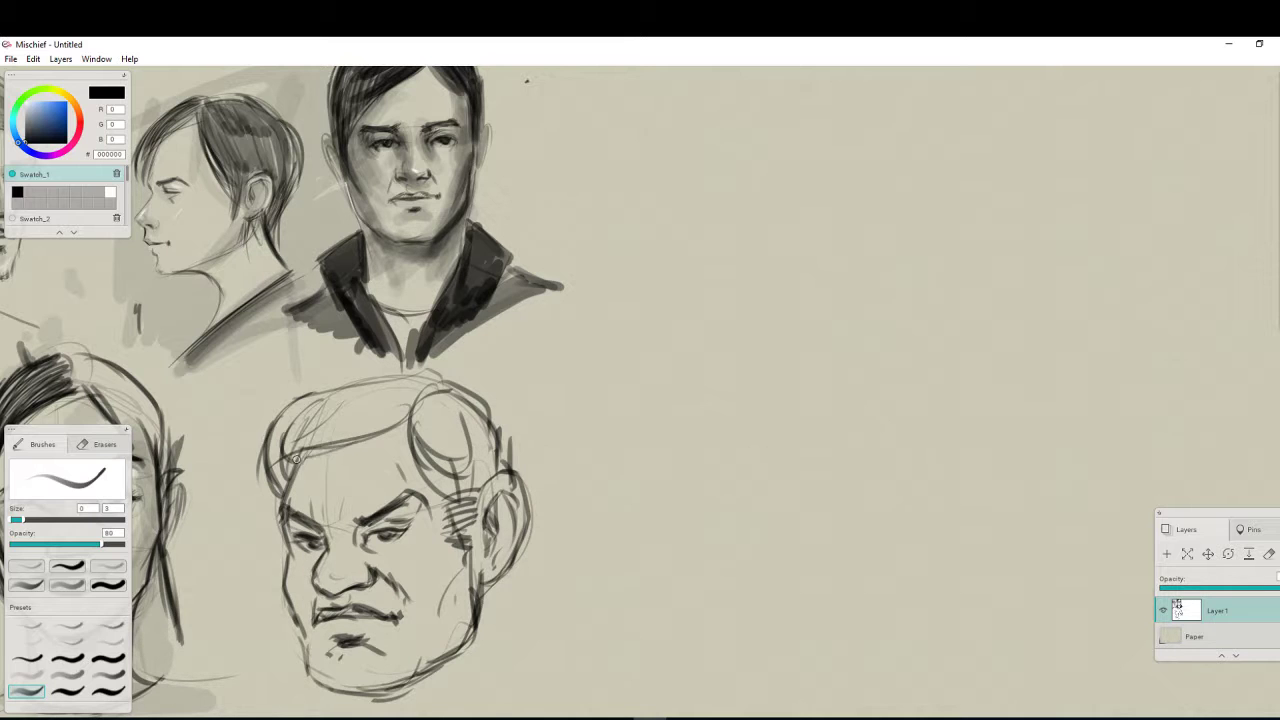
# Hatch strands into the scowling man's hair and shade his hair, face and background with the soft brush at 12 opacity
pyautogui.moveTo(418, 398); pyautogui.dragTo(319, 437)
pyautogui.moveTo(402, 384); pyautogui.dragTo(314, 423)
pyautogui.click(27, 676)
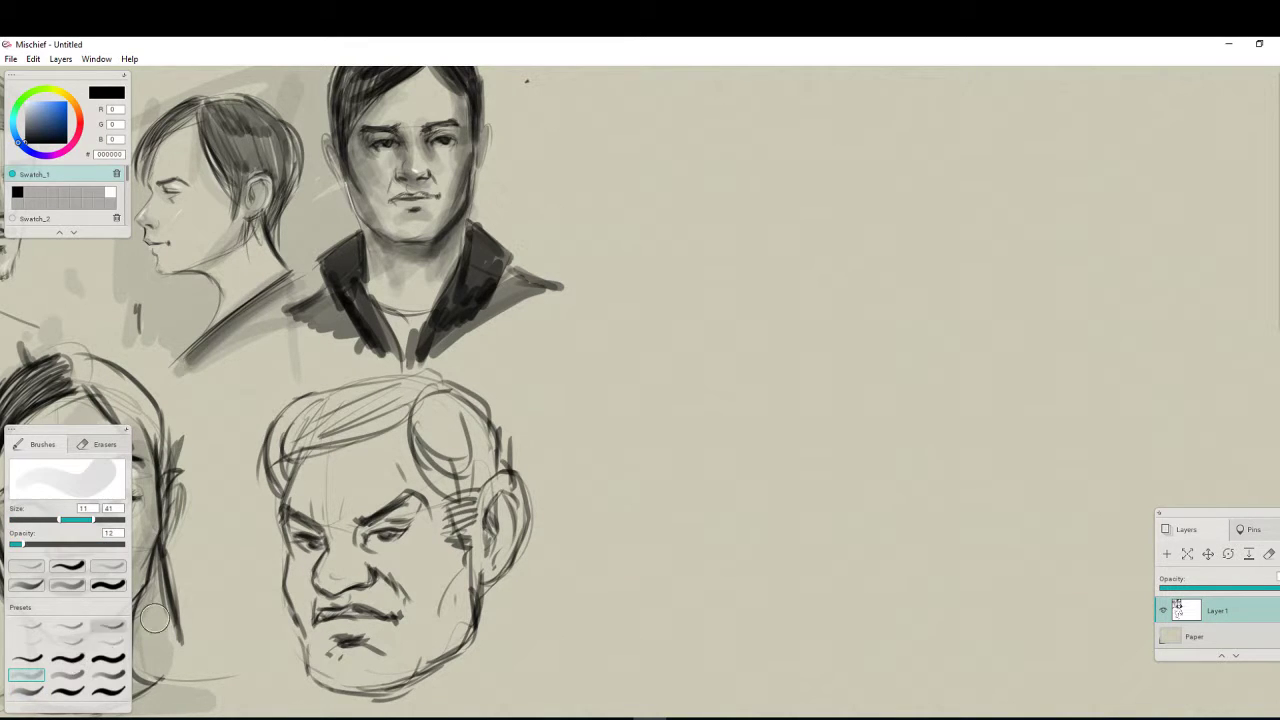
pyautogui.moveTo(320, 584)
pyautogui.mouseDown()
pyautogui.moveTo(361, 592)
pyautogui.moveTo(370, 540)
pyautogui.moveTo(406, 597)
pyautogui.moveTo(312, 536)
pyautogui.moveTo(306, 612)
pyautogui.moveTo(370, 652)
pyautogui.moveTo(382, 690)
pyautogui.moveTo(515, 500)
pyautogui.moveTo(443, 457)
pyautogui.moveTo(488, 517)
pyautogui.moveTo(268, 440)
pyautogui.moveTo(260, 623)
pyautogui.moveTo(295, 705)
pyautogui.moveTo(345, 712)
pyautogui.mouseUp()
pyautogui.moveTo(366, 530)
pyautogui.mouseDown()
pyautogui.moveTo(378, 588)
pyautogui.moveTo(356, 600)
pyautogui.moveTo(432, 490)
pyautogui.moveTo(477, 585)
pyautogui.moveTo(410, 495)
pyautogui.moveTo(365, 585)
pyautogui.moveTo(405, 625)
pyautogui.moveTo(353, 652)
pyautogui.moveTo(460, 615)
pyautogui.moveTo(460, 628)
pyautogui.moveTo(440, 460)
pyautogui.moveTo(424, 430)
pyautogui.moveTo(488, 515)
pyautogui.moveTo(505, 510)
pyautogui.moveTo(465, 420)
pyautogui.moveTo(324, 444)
pyautogui.moveTo(334, 414)
pyautogui.moveTo(426, 373)
pyautogui.moveTo(320, 422)
pyautogui.moveTo(260, 527)
pyautogui.moveTo(475, 574)
pyautogui.moveTo(390, 552)
pyautogui.moveTo(400, 669)
pyautogui.moveTo(440, 655)
pyautogui.mouseUp()
pyautogui.moveTo(464, 476)
pyautogui.mouseDown()
pyautogui.moveTo(452, 612)
pyautogui.moveTo(400, 640)
pyautogui.mouseUp()
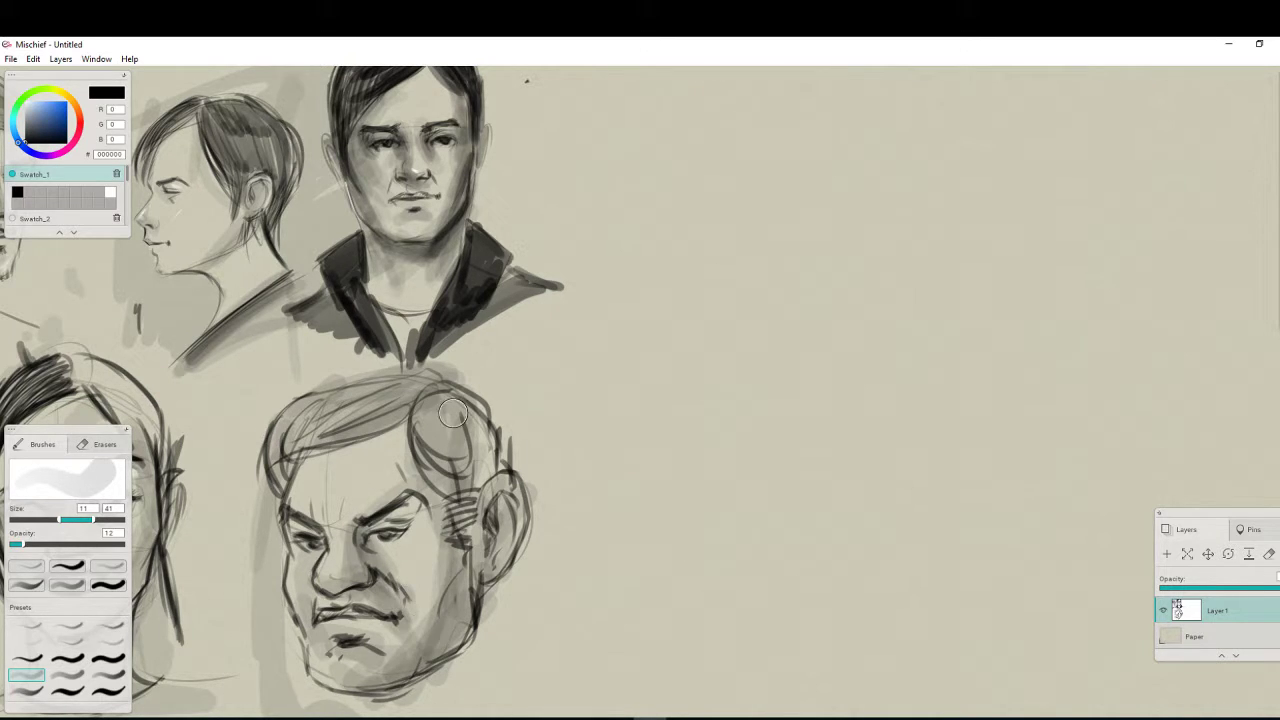
# Redraw the scowling man's hair strands and outer hair contour with the fine brush at 80 opacity
pyautogui.click(31, 695)
pyautogui.moveTo(421, 386); pyautogui.dragTo(332, 440)
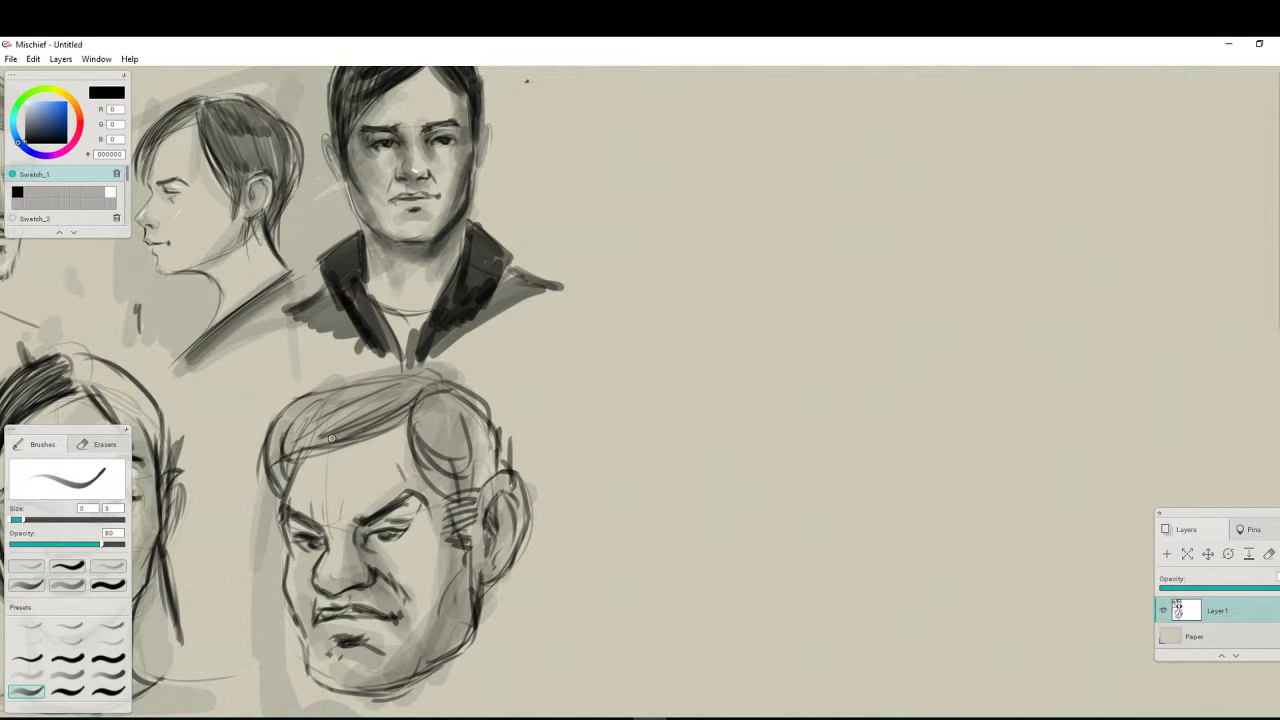
pyautogui.moveTo(414, 408); pyautogui.dragTo(330, 443)
pyautogui.moveTo(425, 376); pyautogui.dragTo(349, 380)
pyautogui.moveTo(416, 374); pyautogui.dragTo(290, 404)
pyautogui.moveTo(324, 381)
pyautogui.mouseDown()
pyautogui.moveTo(275, 413)
pyautogui.moveTo(276, 487)
pyautogui.mouseUp()
pyautogui.moveTo(284, 409); pyautogui.dragTo(282, 494)
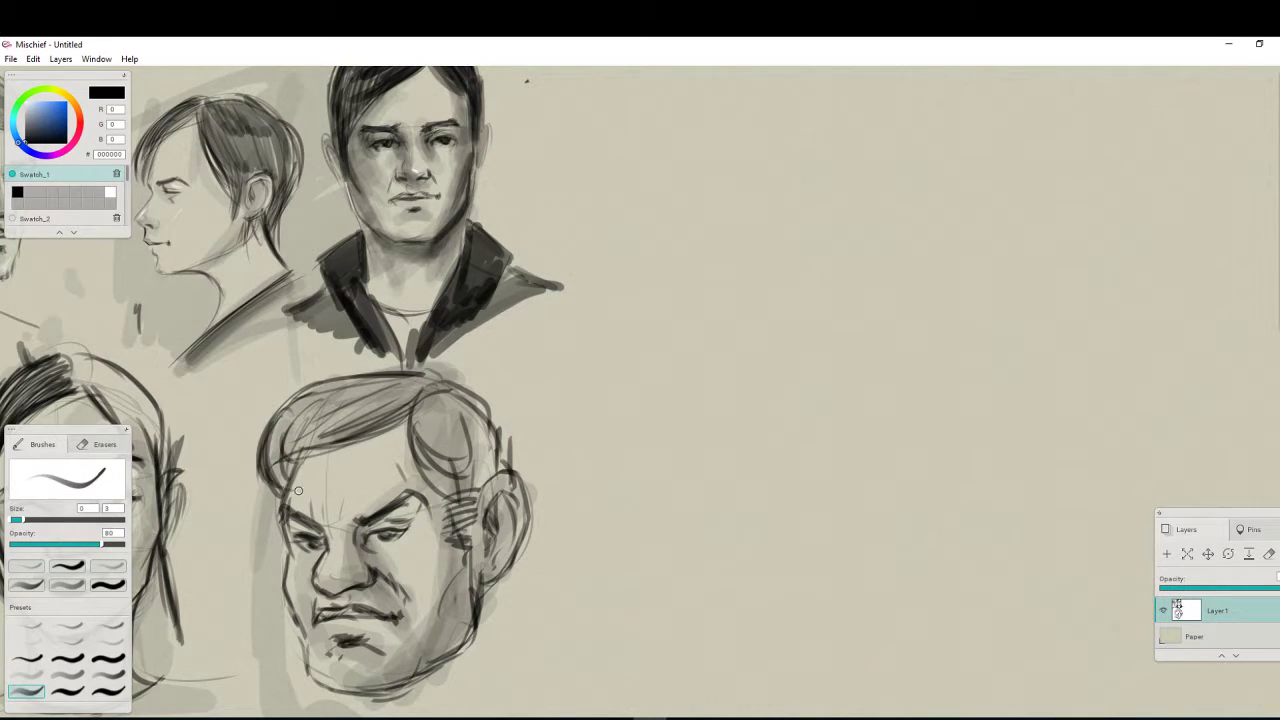
# Darken the near hair edge and sideburn, and deepen the brow furrows, nose side and lower-lip shadow
pyautogui.moveTo(412, 392); pyautogui.dragTo(447, 492)
pyautogui.moveTo(412, 438); pyautogui.dragTo(469, 558)
pyautogui.moveTo(358, 518)
pyautogui.mouseDown()
pyautogui.moveTo(404, 492)
pyautogui.moveTo(314, 498)
pyautogui.mouseUp()
pyautogui.moveTo(326, 547); pyautogui.dragTo(316, 570)
pyautogui.moveTo(310, 584)
pyautogui.mouseDown()
pyautogui.moveTo(340, 598)
pyautogui.moveTo(376, 582)
pyautogui.moveTo(332, 612)
pyautogui.moveTo(399, 618)
pyautogui.moveTo(377, 646)
pyautogui.mouseUp()
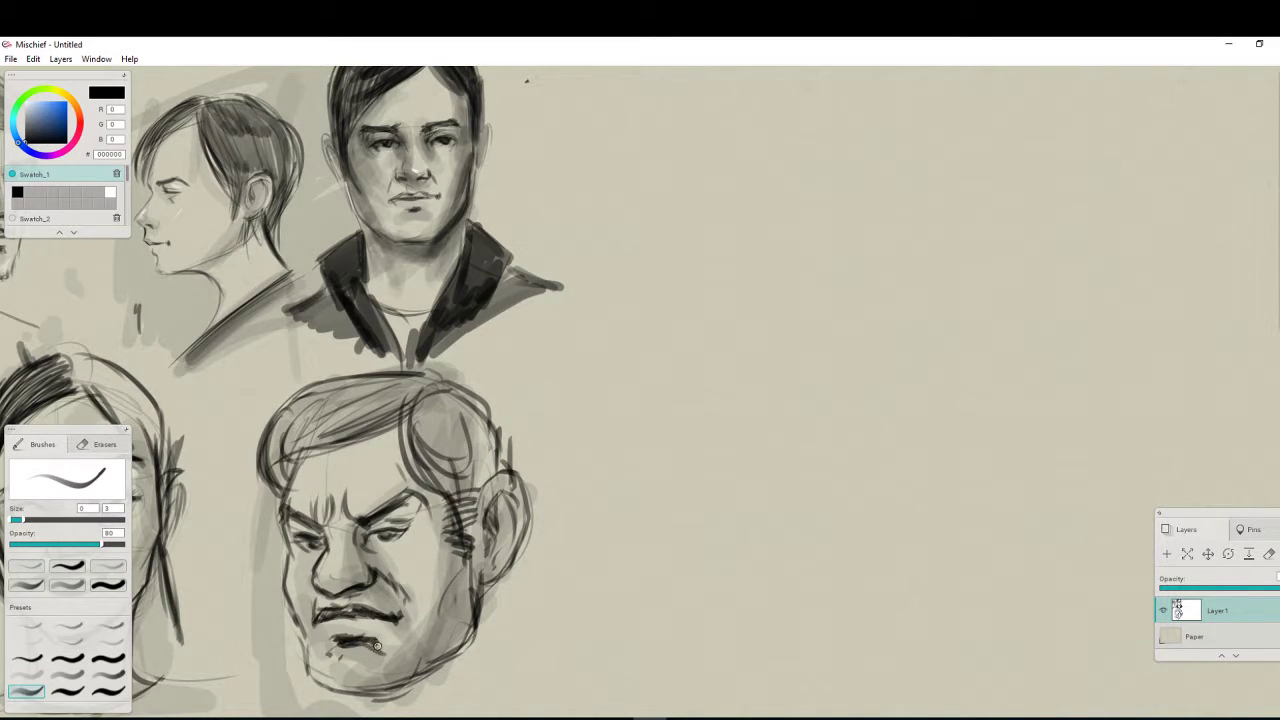
# Thicken the scowling man's eyes and eyebrows and deepen the crease between the brows
pyautogui.moveTo(370, 539); pyautogui.dragTo(406, 529)
pyautogui.moveTo(321, 543); pyautogui.dragTo(286, 533)
pyautogui.moveTo(366, 536)
pyautogui.mouseDown()
pyautogui.moveTo(358, 520)
pyautogui.moveTo(428, 496)
pyautogui.mouseUp()
pyautogui.moveTo(341, 517)
pyautogui.mouseDown()
pyautogui.moveTo(280, 510)
pyautogui.moveTo(350, 520)
pyautogui.mouseUp()
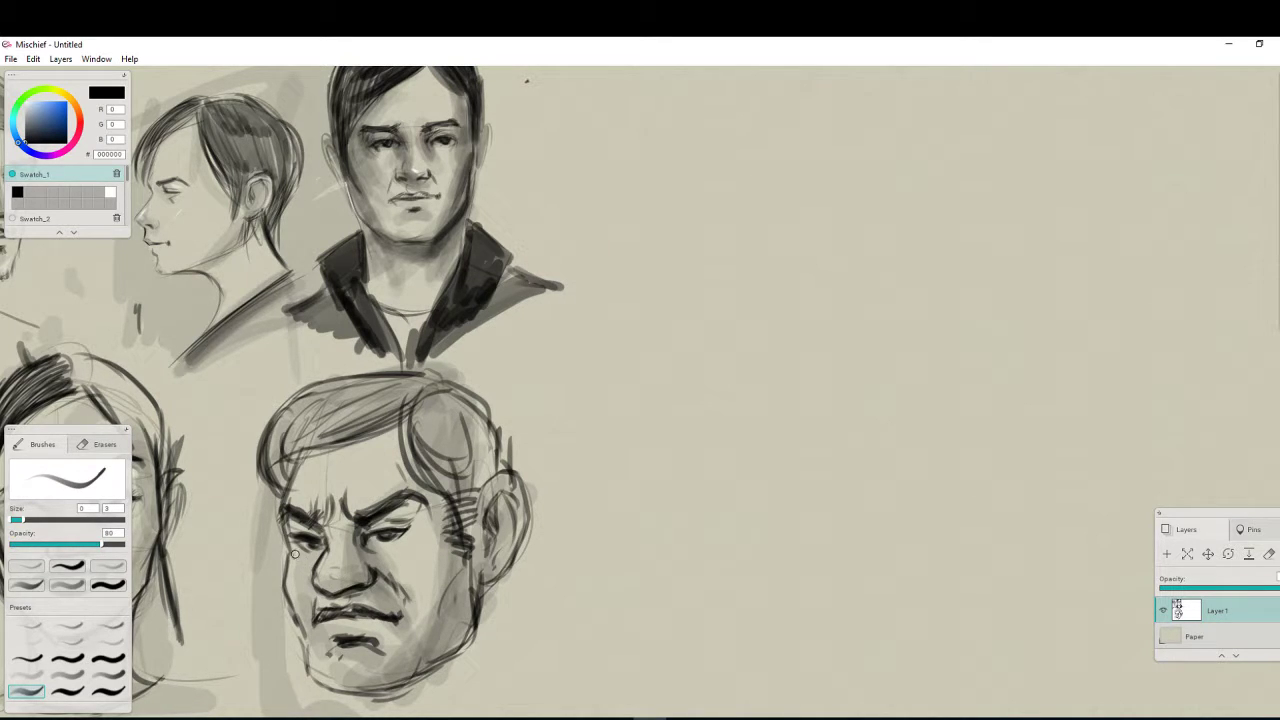
# Ink the scowling man's far cheek, chin and jaw contour, and draw the back of his neck
pyautogui.moveTo(295, 554)
pyautogui.mouseDown()
pyautogui.moveTo(307, 559)
pyautogui.moveTo(291, 600)
pyautogui.moveTo(303, 660)
pyautogui.moveTo(362, 690)
pyautogui.mouseUp()
pyautogui.moveTo(416, 652); pyautogui.dragTo(412, 684)
pyautogui.moveTo(420, 666); pyautogui.dragTo(467, 649)
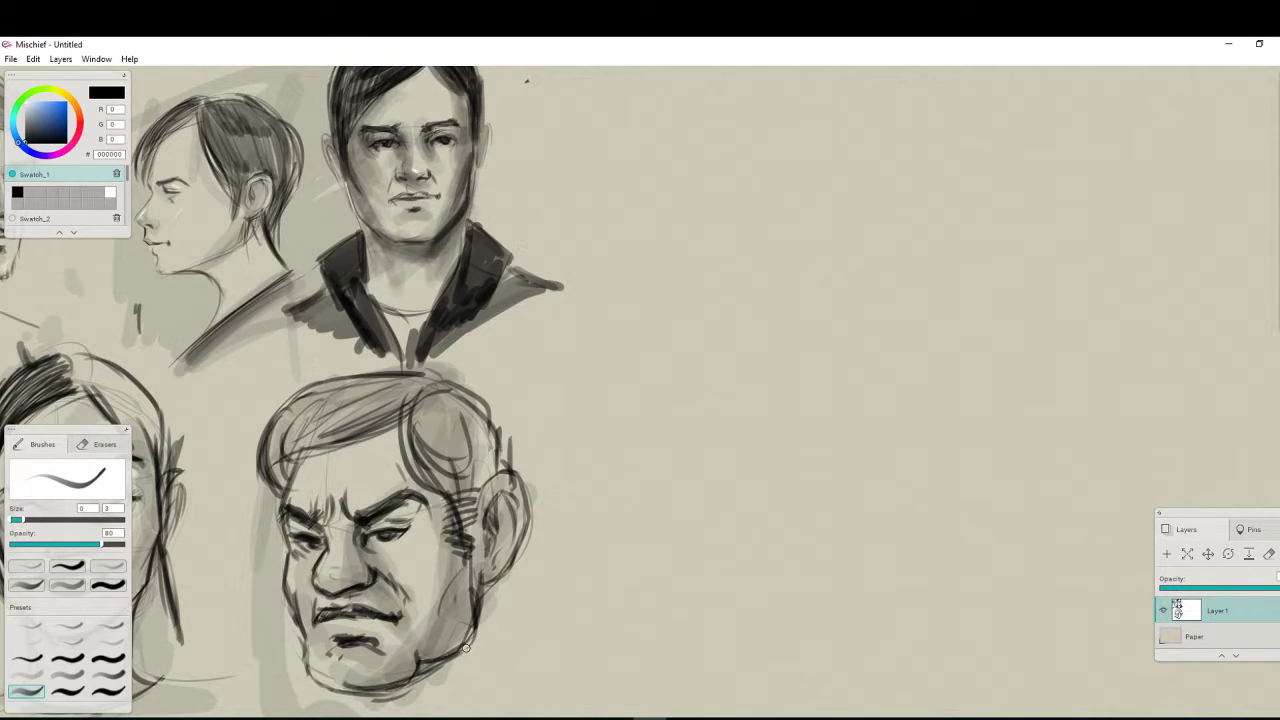
pyautogui.moveTo(481, 592)
pyautogui.mouseDown()
pyautogui.moveTo(477, 640)
pyautogui.moveTo(472, 630)
pyautogui.mouseUp()
pyautogui.moveTo(487, 576); pyautogui.dragTo(505, 679)
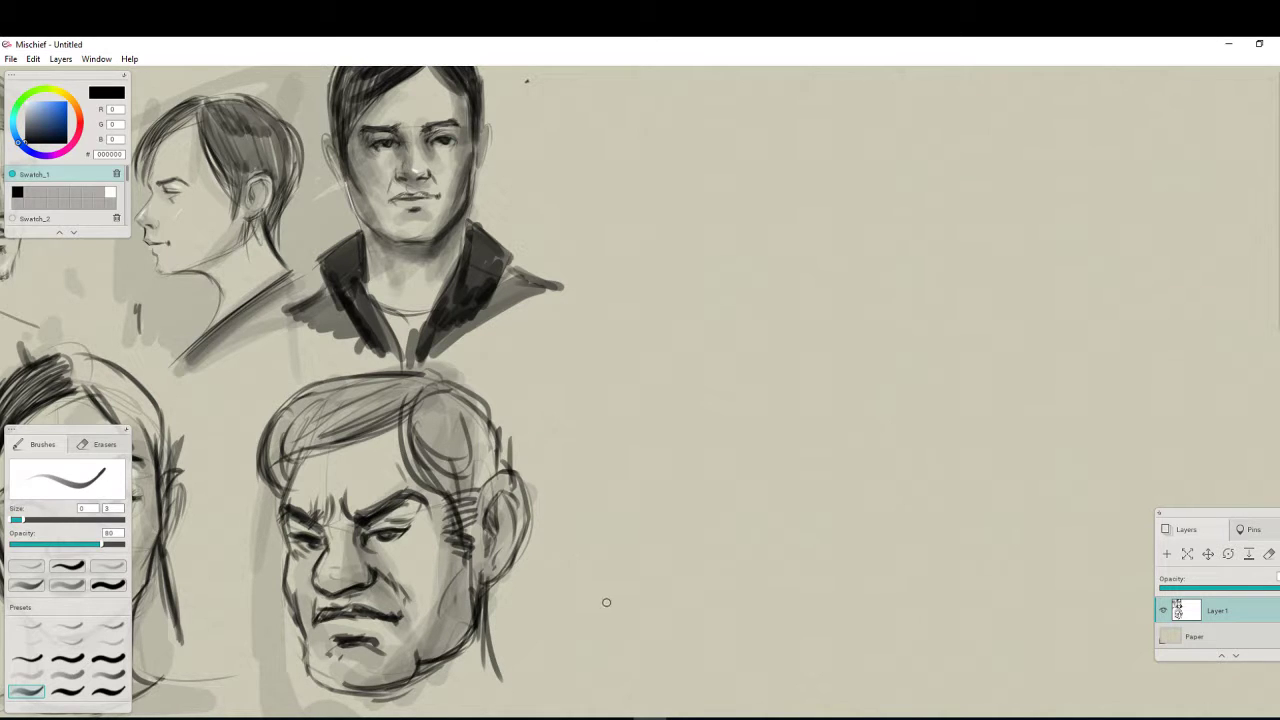
# Draw the front of the scowling man's neck and a curved collar line below it
pyautogui.moveTo(606, 602); pyautogui.dragTo(636, 462)
pyautogui.moveTo(367, 550); pyautogui.dragTo(367, 576)
pyautogui.moveTo(361, 551)
pyautogui.mouseDown()
pyautogui.moveTo(355, 578)
pyautogui.moveTo(369, 577)
pyautogui.mouseUp()
pyautogui.moveTo(531, 541); pyautogui.dragTo(358, 599)
pyautogui.moveTo(504, 575); pyautogui.dragTo(425, 601)
pyautogui.moveTo(362, 548)
pyautogui.mouseDown()
pyautogui.moveTo(340, 526)
pyautogui.moveTo(338, 555)
pyautogui.mouseUp()
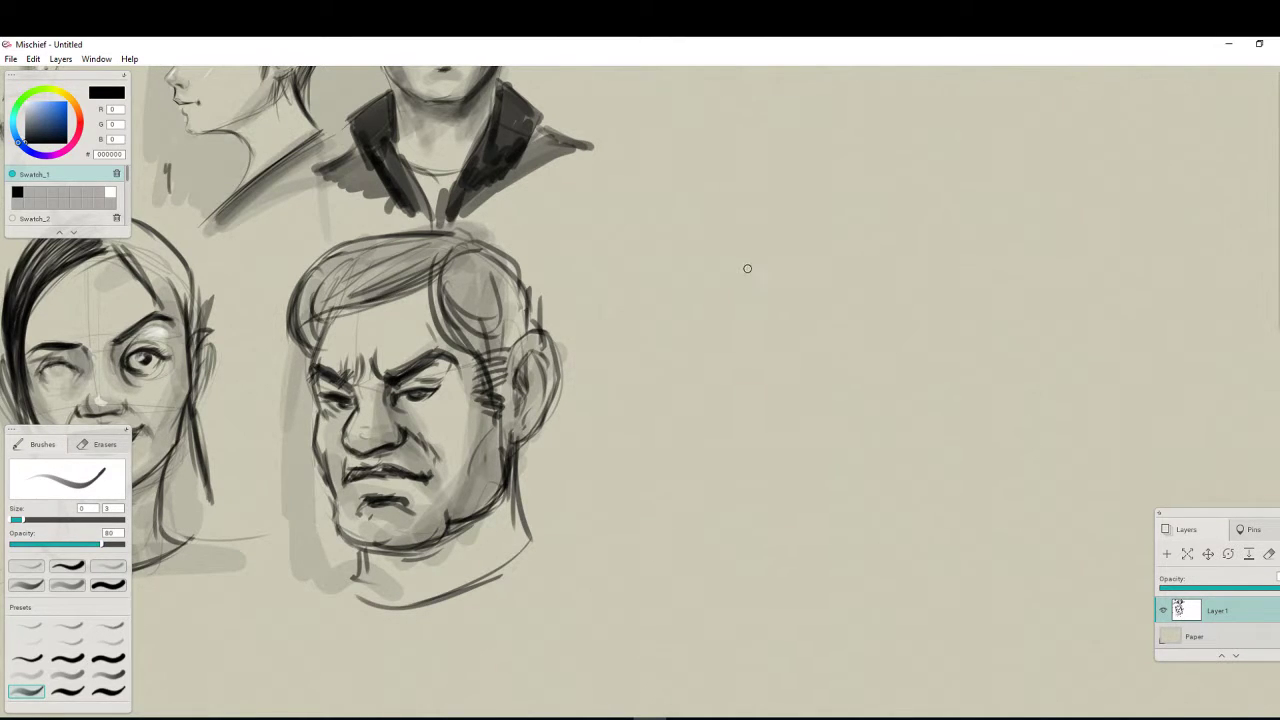
# Examine the whole page of head studies
pyautogui.scroll(-5, 657, 326)
pyautogui.scroll(5, 661, 326)
pyautogui.scroll(-5, 597, 349)
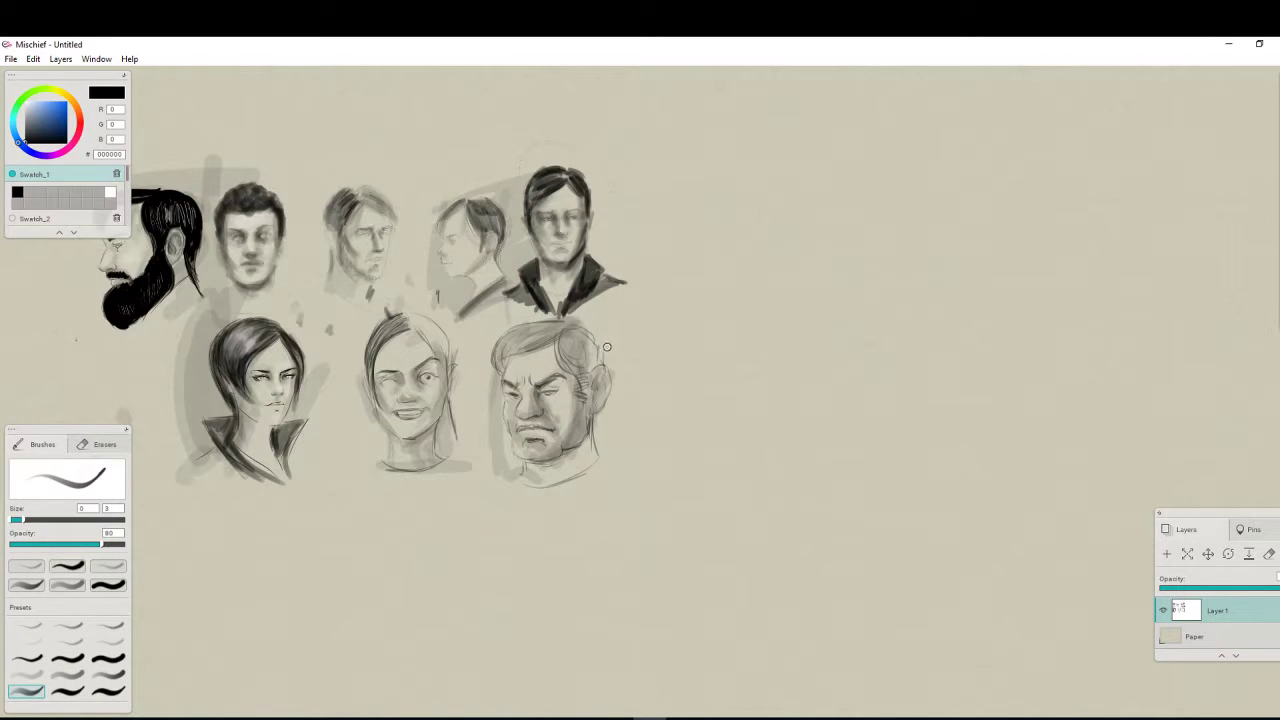
pyautogui.scroll(5, 600, 345)
pyautogui.moveTo(606, 334); pyautogui.dragTo(973, 398)
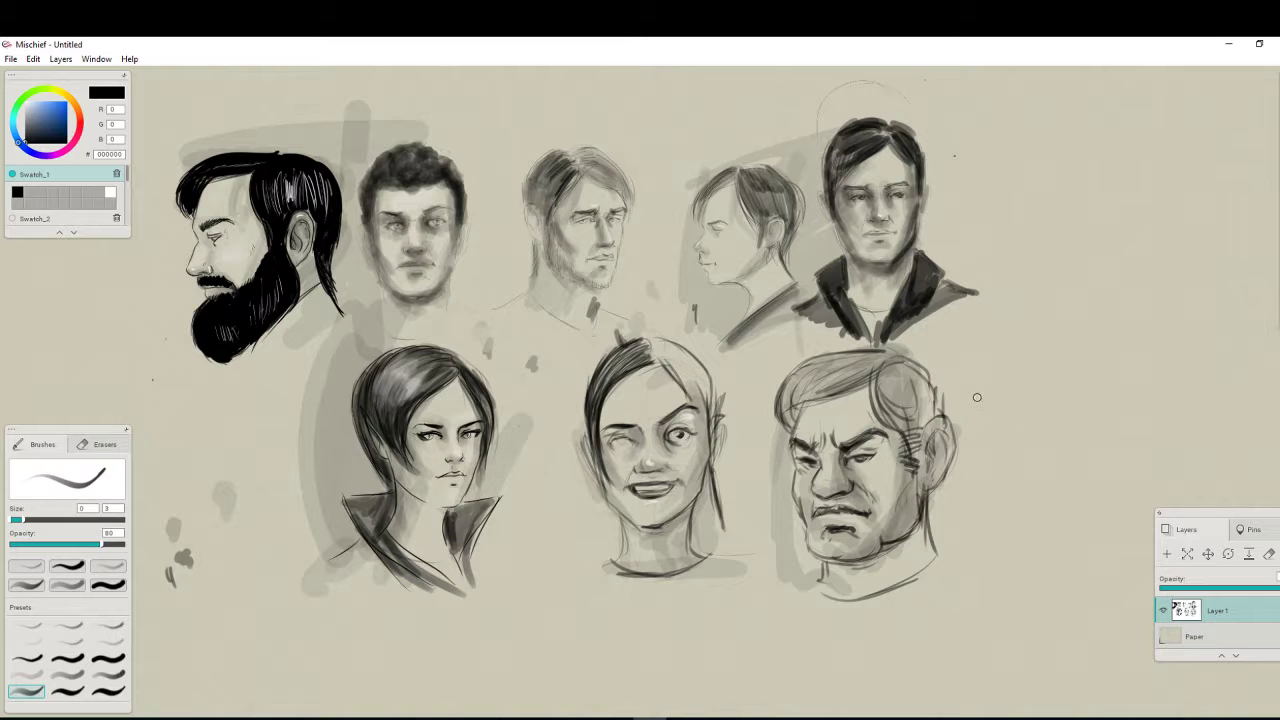
pyautogui.scroll(2, 954, 420)
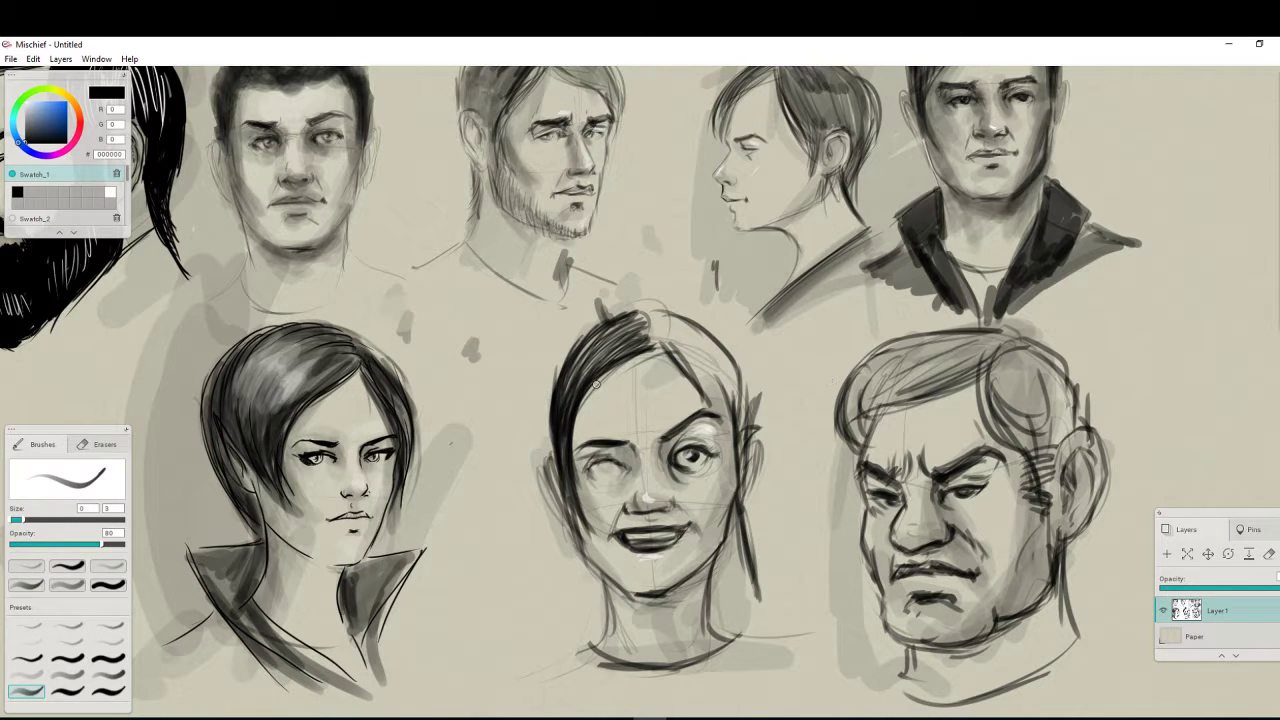
pyautogui.moveTo(407, 335); pyautogui.dragTo(609, 468)
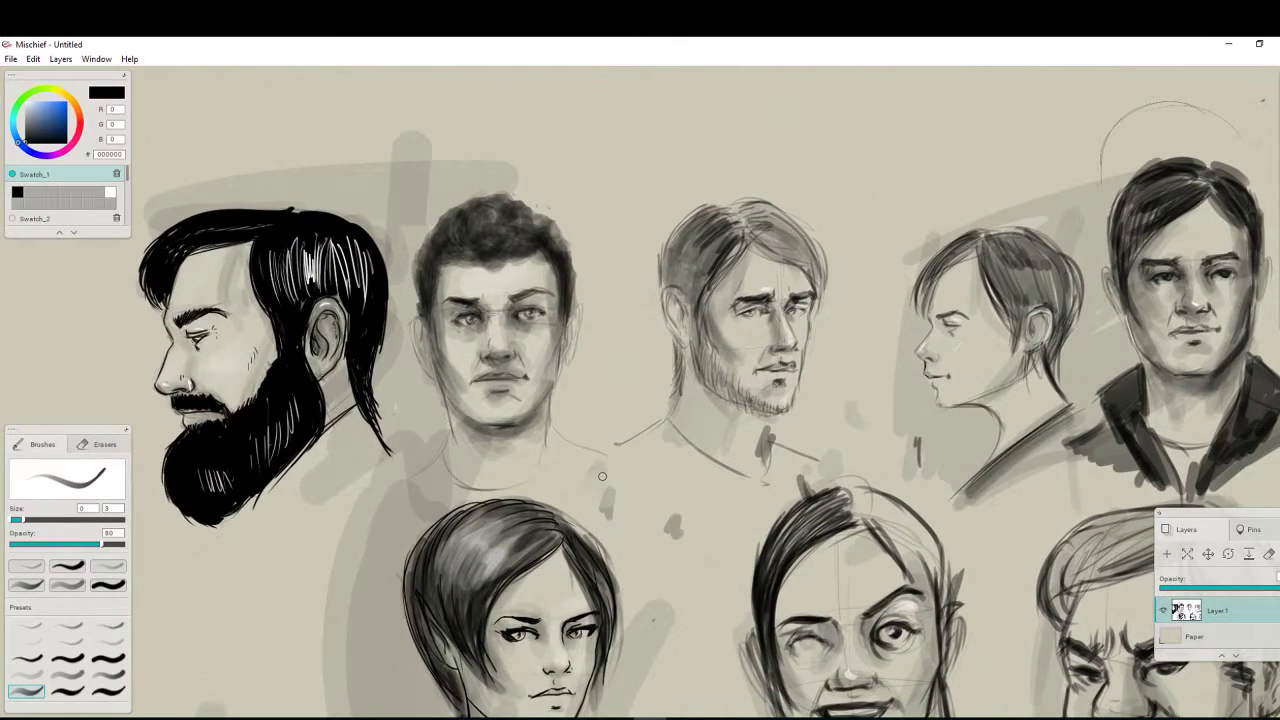
# Ink the curly-haired man's eyes, face contour, jaw and mouth using the fine brush preset at 100 opacity
pyautogui.click(26, 658)
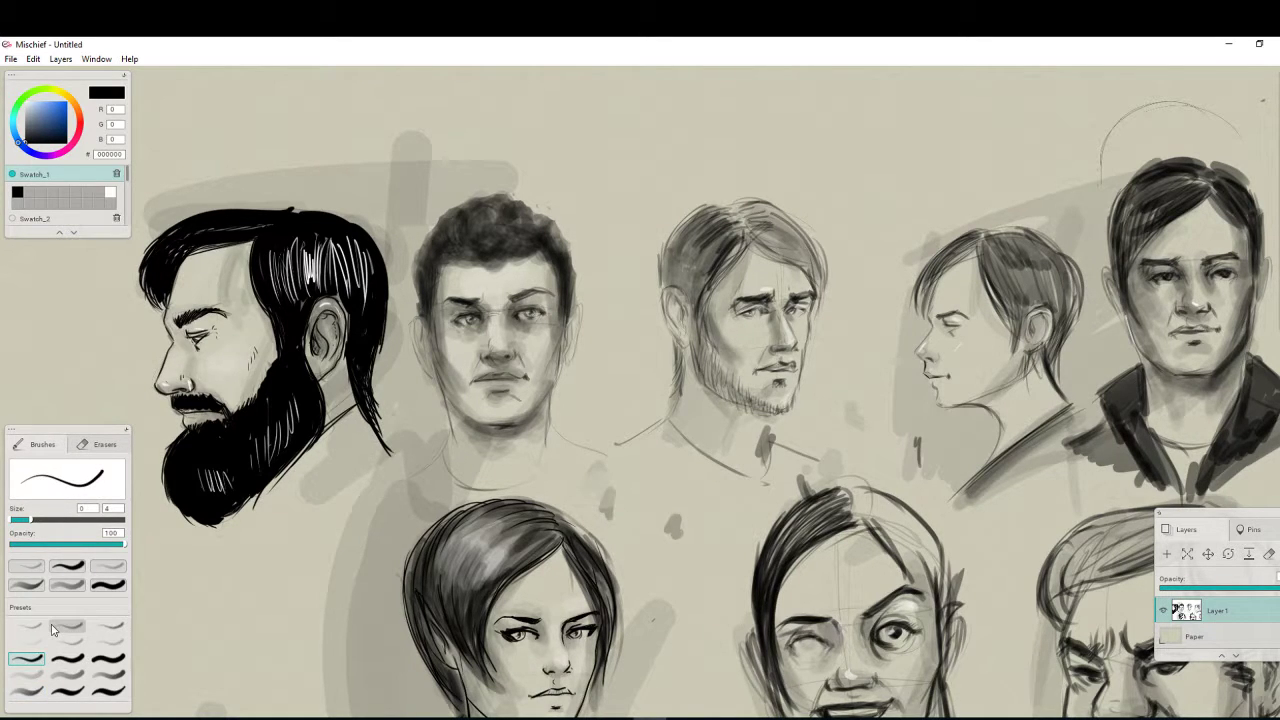
pyautogui.scroll(4, 53, 630)
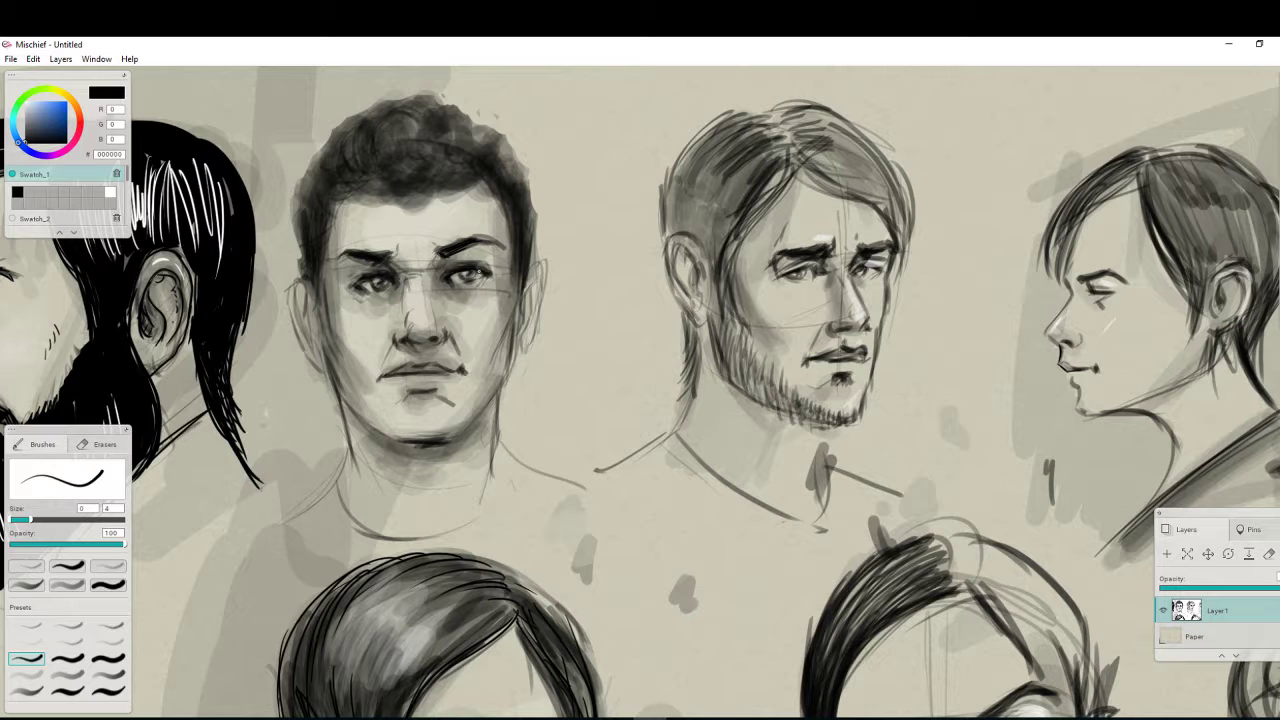
pyautogui.click(463, 277)
pyautogui.moveTo(359, 287); pyautogui.dragTo(372, 280)
pyautogui.moveTo(347, 251)
pyautogui.mouseDown()
pyautogui.moveTo(321, 292)
pyautogui.moveTo(323, 325)
pyautogui.moveTo(338, 390)
pyautogui.moveTo(374, 428)
pyautogui.mouseUp()
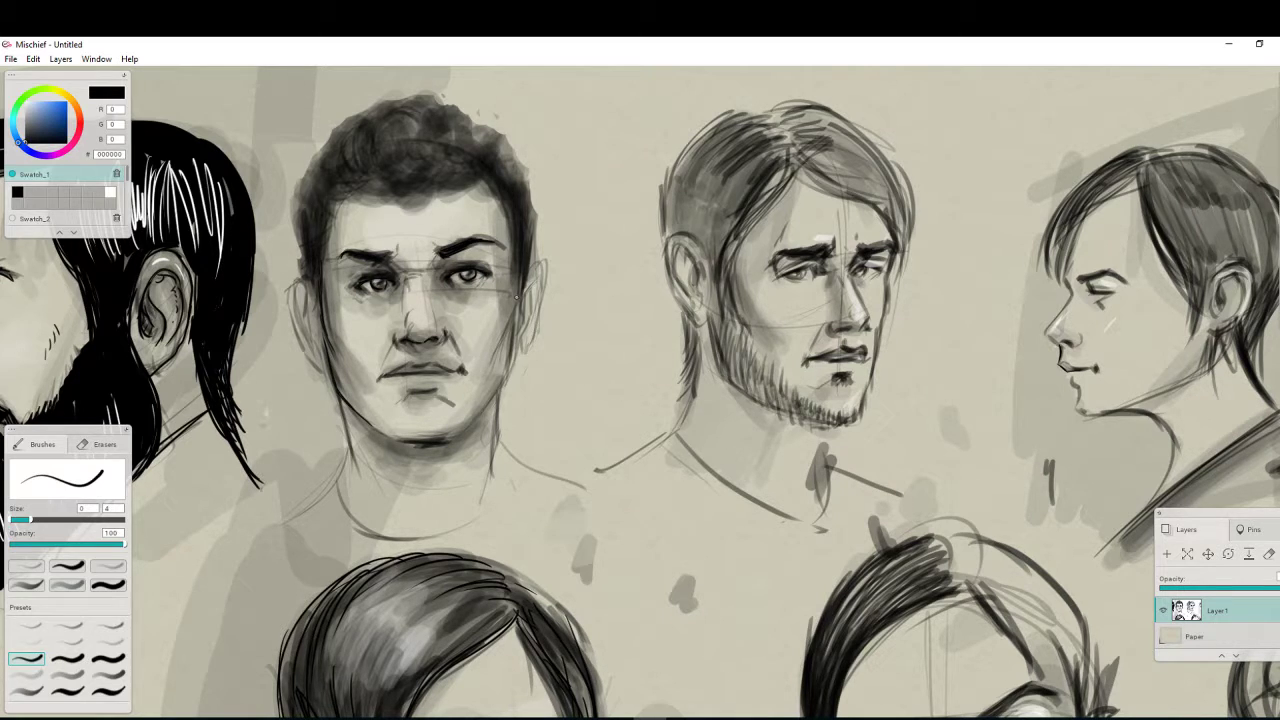
pyautogui.moveTo(520, 278)
pyautogui.mouseDown()
pyautogui.moveTo(494, 402)
pyautogui.moveTo(468, 430)
pyautogui.moveTo(412, 445)
pyautogui.mouseUp()
pyautogui.moveTo(390, 377)
pyautogui.mouseDown()
pyautogui.moveTo(466, 372)
pyautogui.moveTo(416, 377)
pyautogui.moveTo(428, 374)
pyautogui.moveTo(430, 395)
pyautogui.mouseUp()
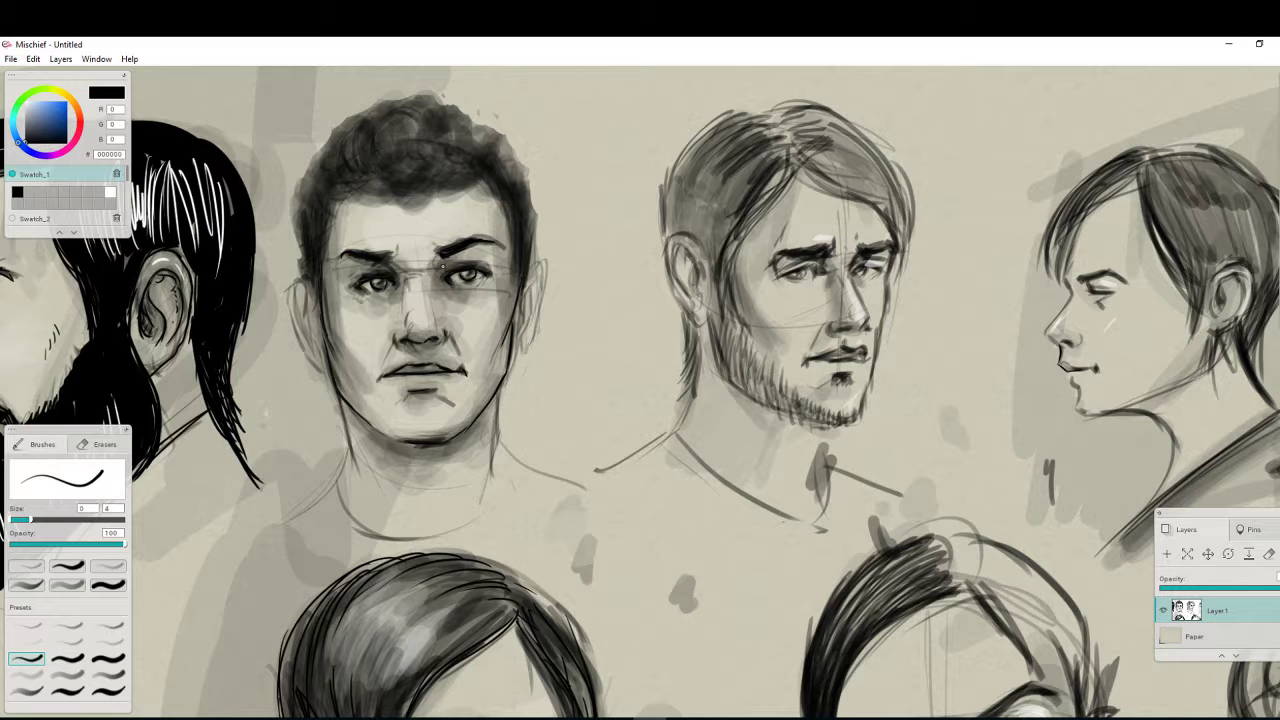
# Ink the curly-haired man's eyebrows and trace the curly hairline across the forehead and down the temple
pyautogui.moveTo(437, 251); pyautogui.dragTo(503, 244)
pyautogui.moveTo(395, 256); pyautogui.dragTo(375, 256)
pyautogui.moveTo(336, 198)
pyautogui.mouseDown()
pyautogui.moveTo(323, 283)
pyautogui.moveTo(324, 250)
pyautogui.moveTo(305, 263)
pyautogui.moveTo(295, 190)
pyautogui.moveTo(350, 155)
pyautogui.moveTo(350, 196)
pyautogui.moveTo(378, 191)
pyautogui.moveTo(409, 208)
pyautogui.moveTo(483, 172)
pyautogui.moveTo(432, 192)
pyautogui.moveTo(492, 178)
pyautogui.moveTo(506, 212)
pyautogui.mouseUp()
pyautogui.moveTo(504, 206)
pyautogui.mouseDown()
pyautogui.moveTo(516, 278)
pyautogui.moveTo(513, 260)
pyautogui.mouseUp()
# Outline both of the curly-haired man's ears with dark ink lines
pyautogui.moveTo(513, 260)
pyautogui.mouseDown()
pyautogui.moveTo(518, 290)
pyautogui.moveTo(543, 272)
pyautogui.moveTo(519, 334)
pyautogui.moveTo(537, 321)
pyautogui.mouseUp()
pyautogui.moveTo(543, 275); pyautogui.dragTo(538, 297)
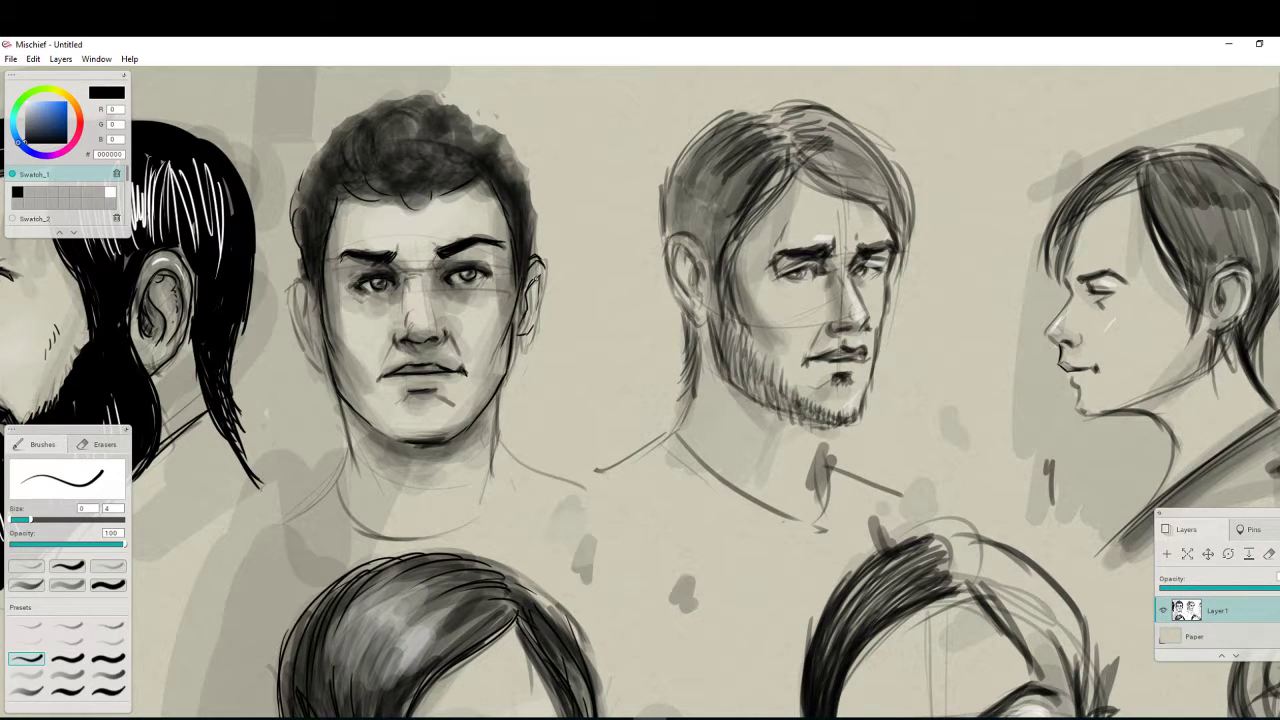
pyautogui.moveTo(531, 291); pyautogui.dragTo(513, 351)
pyautogui.moveTo(310, 290)
pyautogui.mouseDown()
pyautogui.moveTo(306, 289)
pyautogui.moveTo(312, 334)
pyautogui.moveTo(304, 281)
pyautogui.moveTo(293, 299)
pyautogui.moveTo(314, 363)
pyautogui.mouseUp()
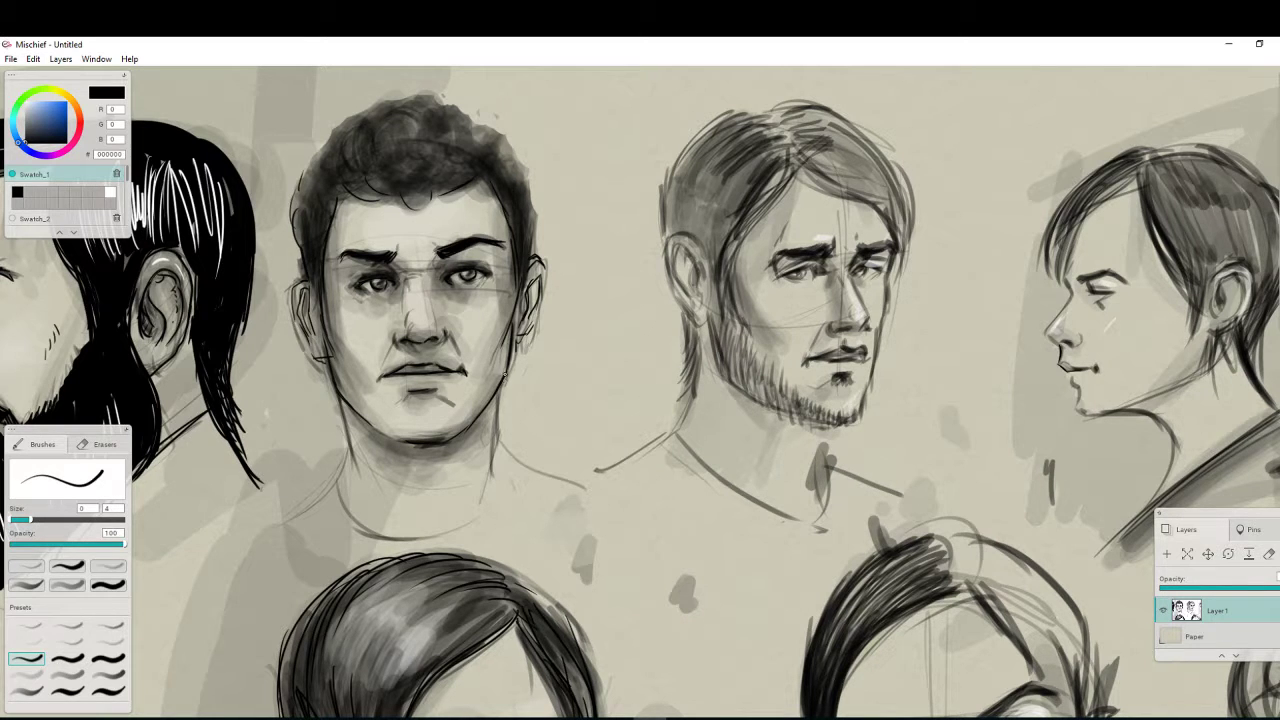
# Ink the sides of the curly-haired man's neck and the curved neckline of his shirt
pyautogui.moveTo(505, 375); pyautogui.dragTo(492, 466)
pyautogui.moveTo(337, 395); pyautogui.dragTo(350, 456)
pyautogui.moveTo(357, 450)
pyautogui.mouseDown()
pyautogui.moveTo(347, 488)
pyautogui.moveTo(346, 460)
pyautogui.moveTo(311, 503)
pyautogui.moveTo(334, 490)
pyautogui.moveTo(389, 535)
pyautogui.moveTo(496, 507)
pyautogui.mouseUp()
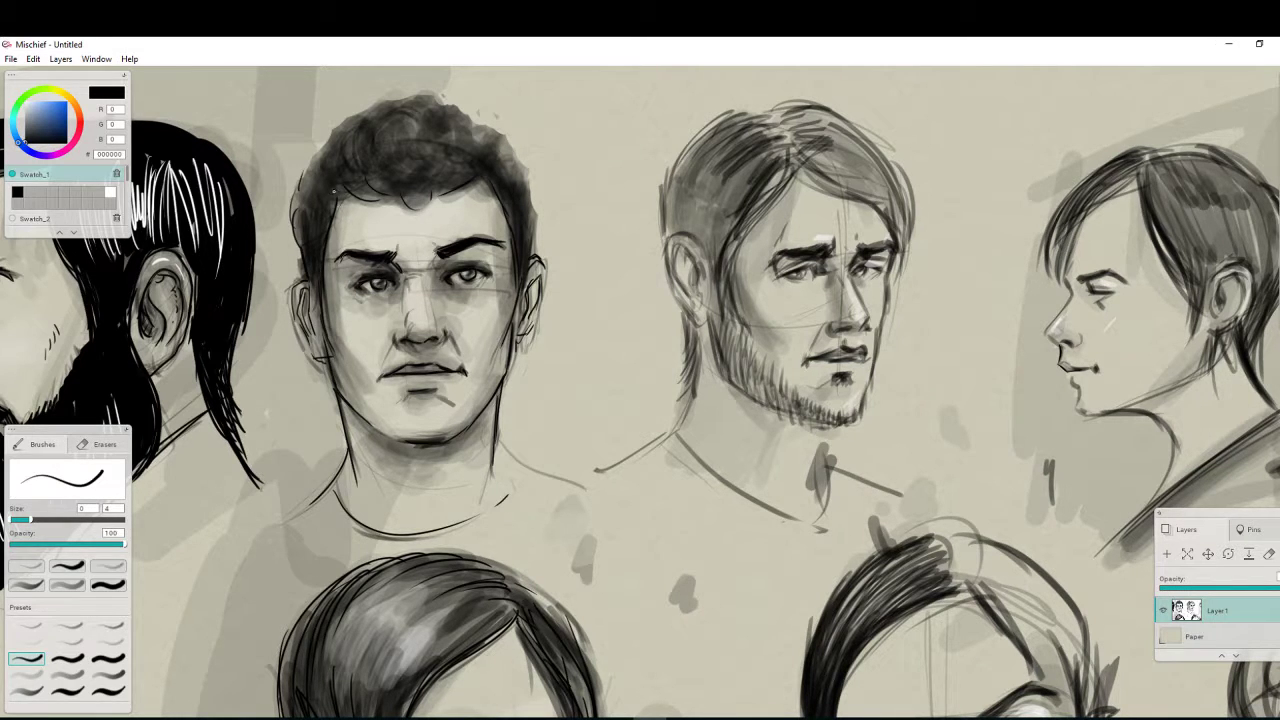
# Add curl and hairline strokes to the curly-haired man's hair in light grey B0B0B0, dark grey 525252 and black
pyautogui.moveTo(300, 234)
pyautogui.mouseDown()
pyautogui.moveTo(307, 270)
pyautogui.moveTo(298, 189)
pyautogui.moveTo(301, 213)
pyautogui.moveTo(366, 205)
pyautogui.moveTo(388, 147)
pyautogui.moveTo(377, 140)
pyautogui.moveTo(406, 184)
pyautogui.mouseUp()
pyautogui.click(25, 114)
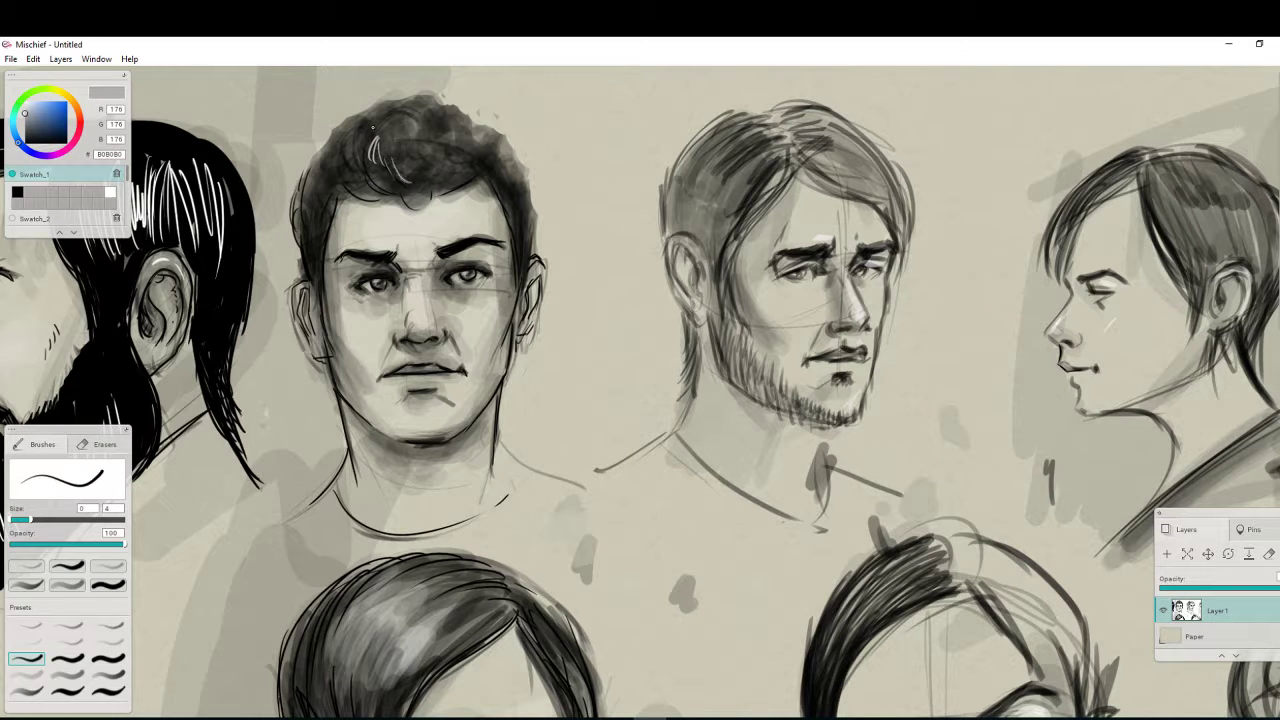
pyautogui.moveTo(358, 120); pyautogui.dragTo(389, 181)
pyautogui.click(25, 129)
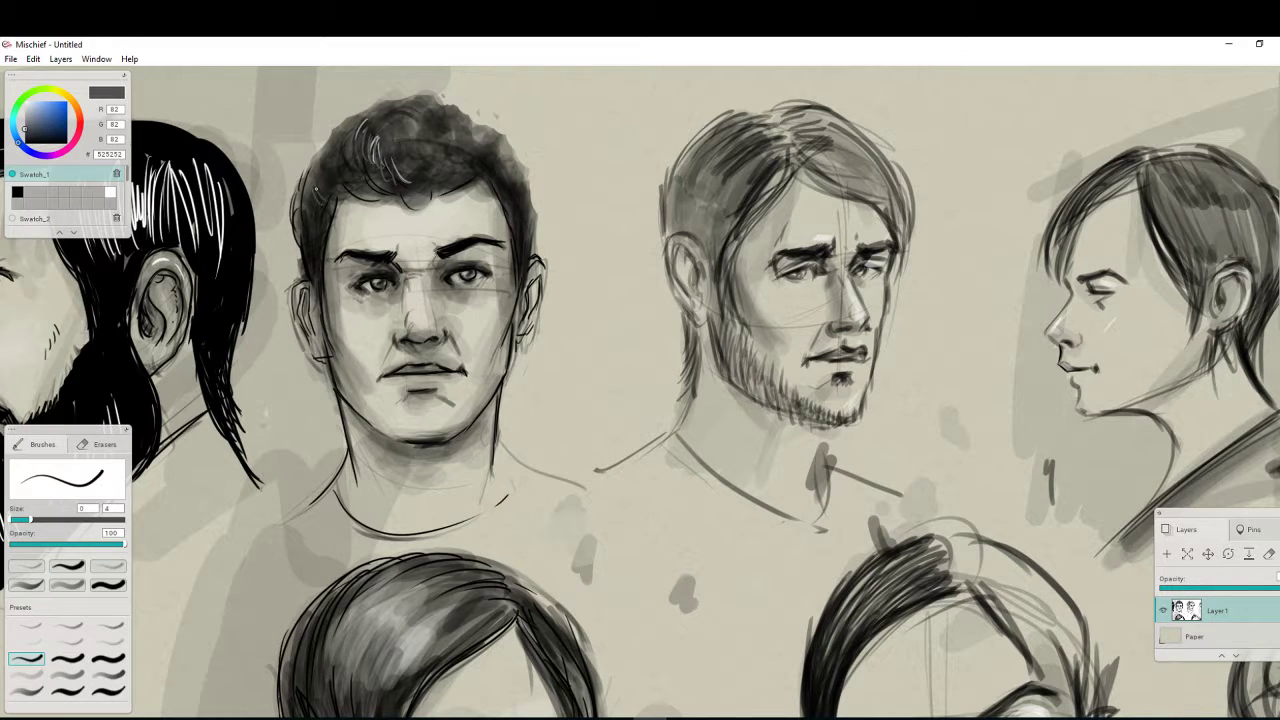
pyautogui.moveTo(501, 184); pyautogui.dragTo(521, 236)
pyautogui.moveTo(385, 149); pyautogui.dragTo(403, 179)
pyautogui.moveTo(32, 132); pyautogui.dragTo(21, 147)
pyautogui.moveTo(366, 127)
pyautogui.mouseDown()
pyautogui.moveTo(376, 168)
pyautogui.moveTo(394, 174)
pyautogui.mouseUp()
pyautogui.moveTo(302, 218); pyautogui.dragTo(292, 248)
pyautogui.moveTo(332, 204); pyautogui.dragTo(326, 228)
pyautogui.moveTo(334, 198); pyautogui.dragTo(328, 220)
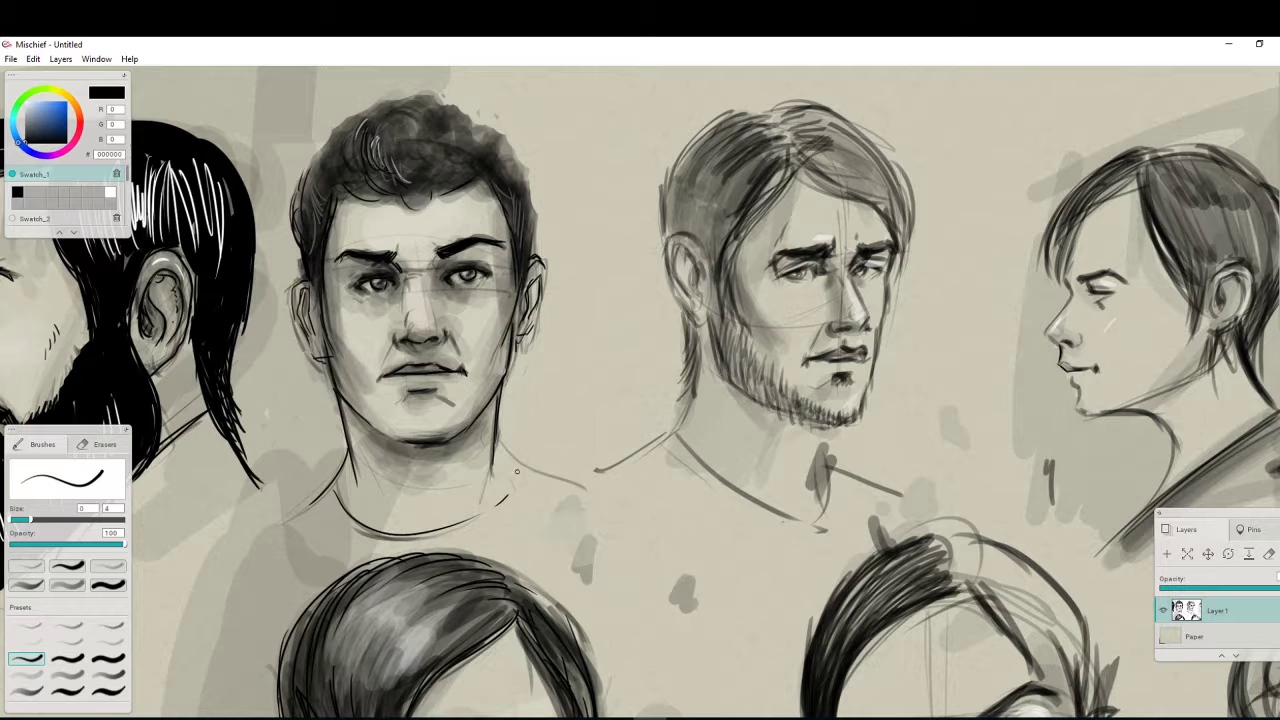
# Ink the curly-haired man's shoulder lines on both sides and add dark accent strokes to his nose
pyautogui.moveTo(501, 444); pyautogui.dragTo(574, 488)
pyautogui.moveTo(350, 458); pyautogui.dragTo(298, 508)
pyautogui.moveTo(426, 392)
pyautogui.mouseDown()
pyautogui.moveTo(404, 396)
pyautogui.moveTo(407, 368)
pyautogui.moveTo(459, 350)
pyautogui.moveTo(397, 335)
pyautogui.mouseUp()
pyautogui.moveTo(437, 320); pyautogui.dragTo(445, 330)
# Erase the construction line across the bearded long-haired man's cheek with the soft eraser at 54 opacity
pyautogui.press('e')
pyautogui.moveTo(796, 321); pyautogui.dragTo(774, 332)
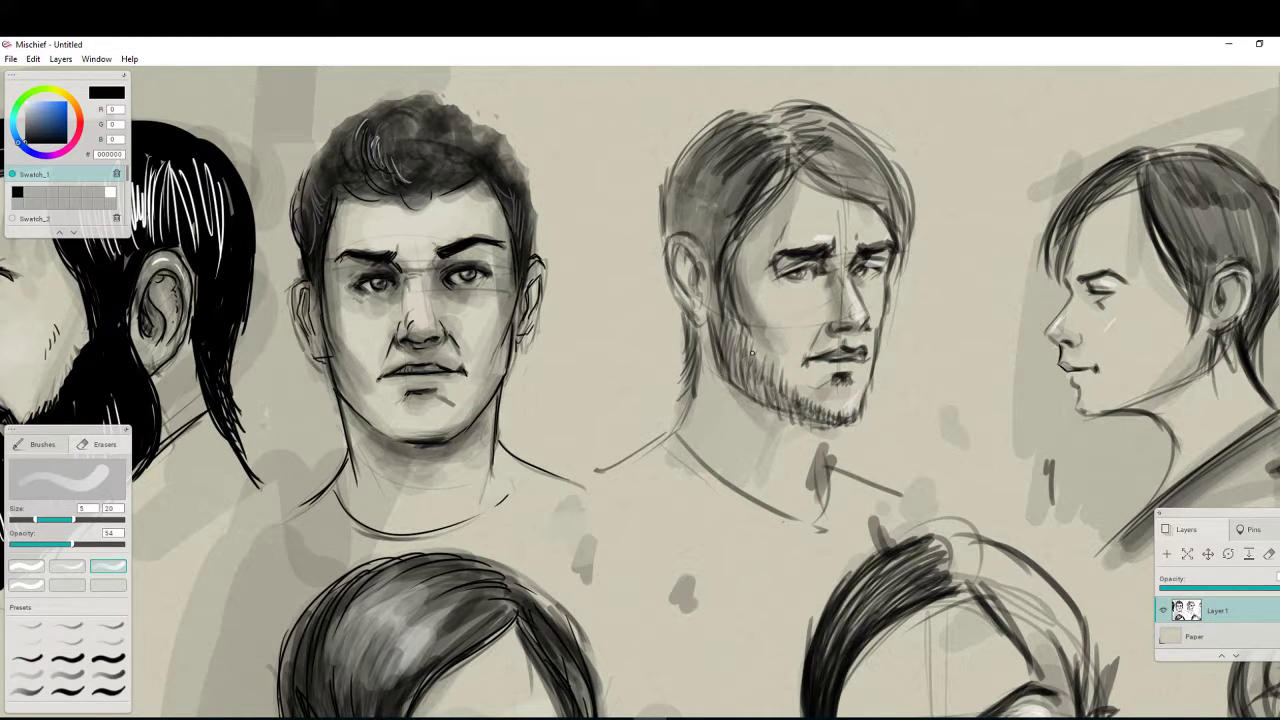
pyautogui.press('b')
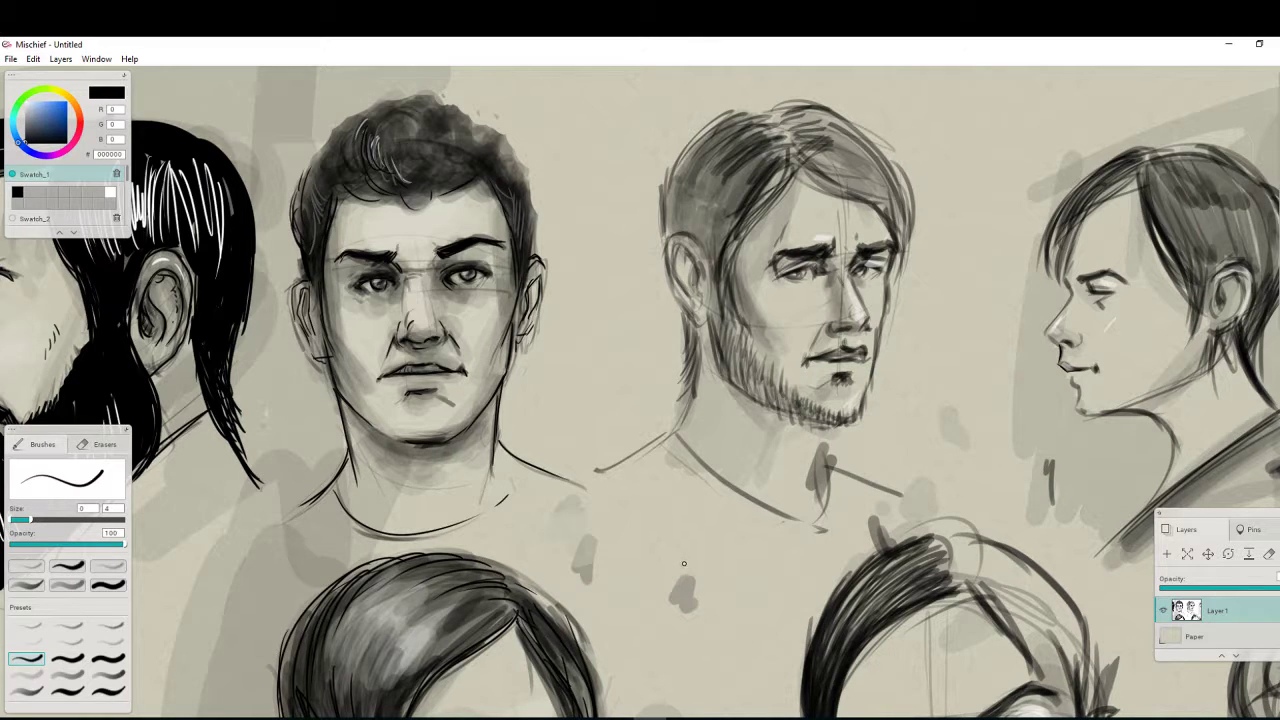
# Erase the dark irises from both eyes of the man with the dark collar using the 54-opacity eraser
pyautogui.moveTo(684, 563); pyautogui.dragTo(283, 570)
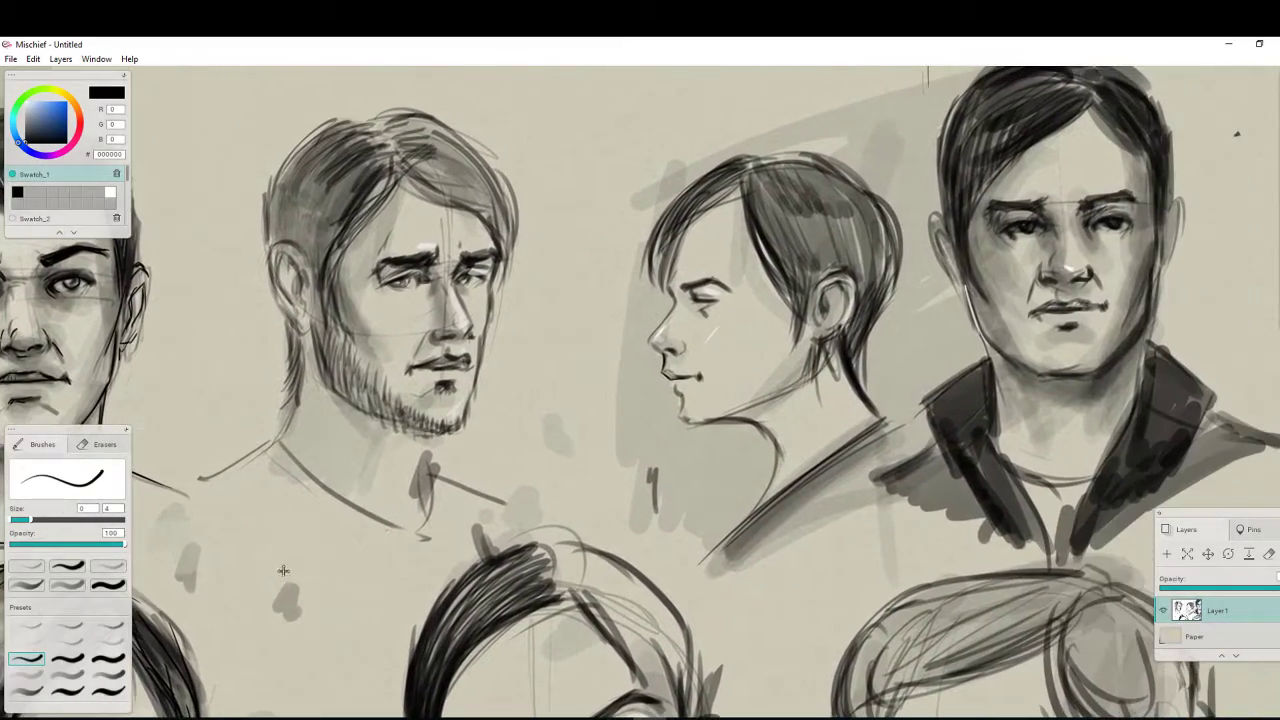
pyautogui.moveTo(881, 553)
pyautogui.mouseDown()
pyautogui.moveTo(593, 572)
pyautogui.moveTo(409, 638)
pyautogui.mouseUp()
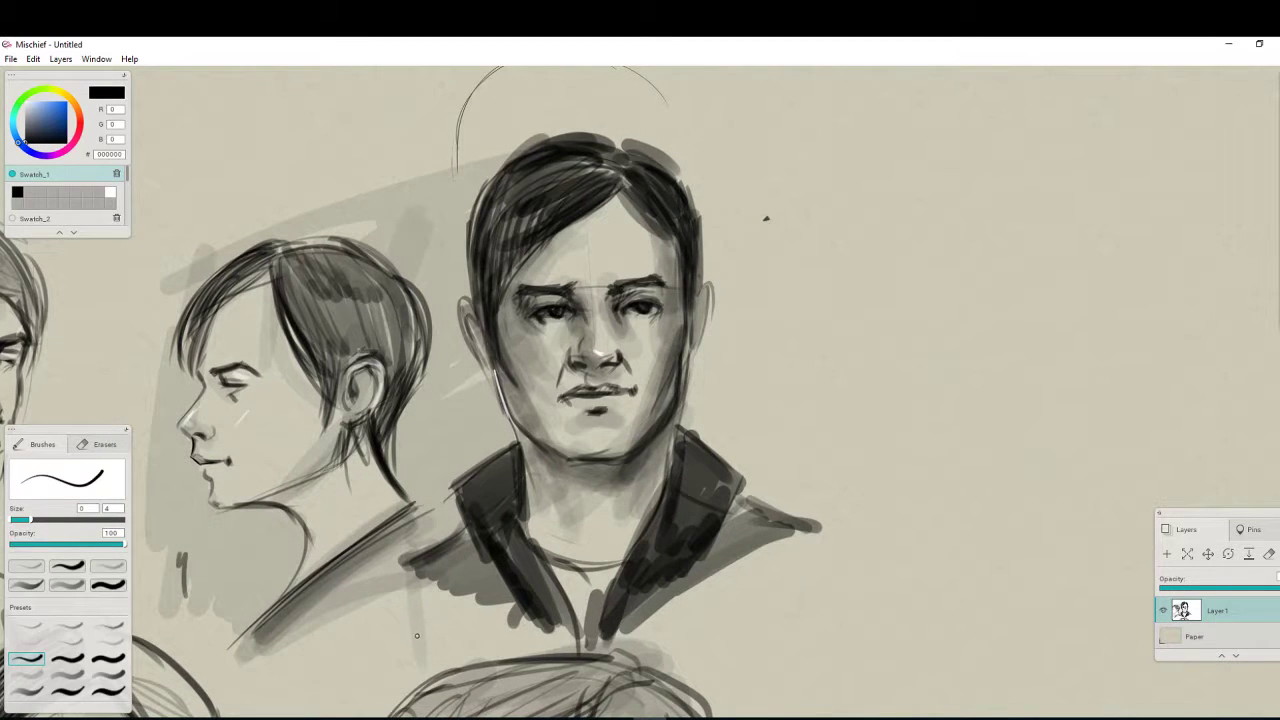
pyautogui.press('e')
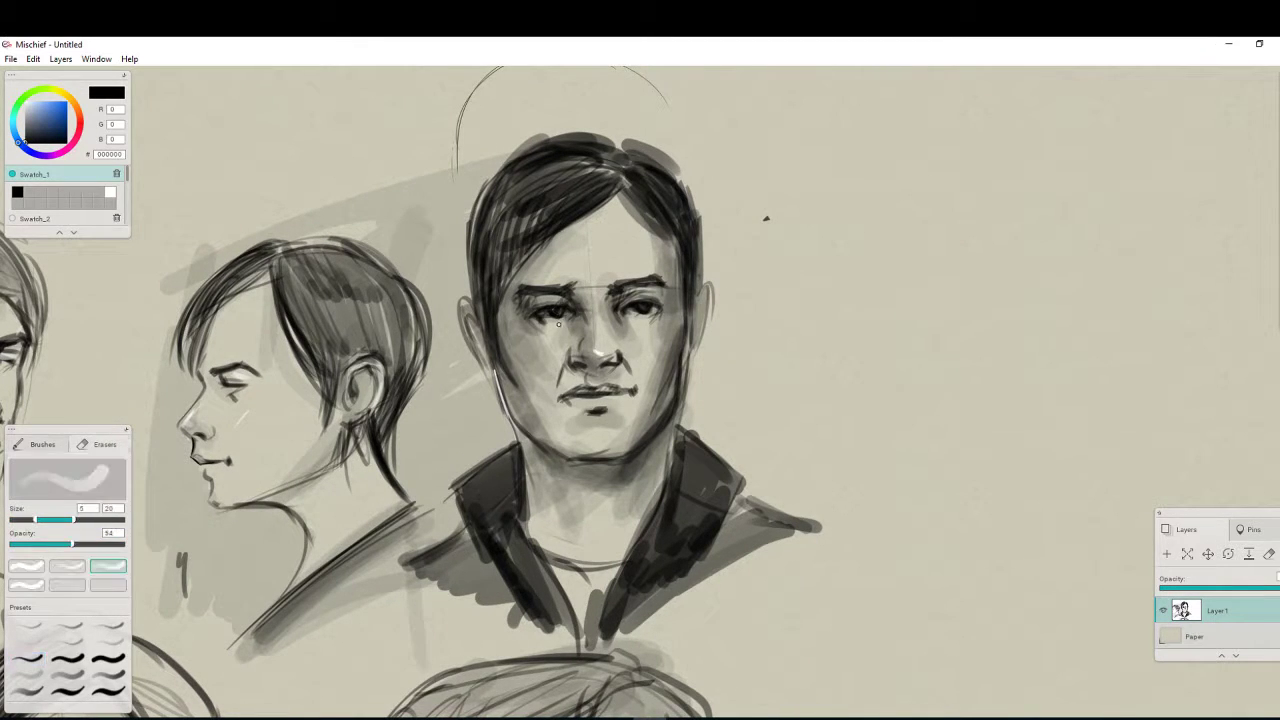
pyautogui.moveTo(561, 322); pyautogui.dragTo(552, 314)
pyautogui.moveTo(632, 310)
pyautogui.mouseDown()
pyautogui.moveTo(650, 310)
pyautogui.moveTo(543, 320)
pyautogui.moveTo(652, 310)
pyautogui.mouseUp()
pyautogui.moveTo(557, 314); pyautogui.dragTo(543, 316)
pyautogui.moveTo(632, 313); pyautogui.dragTo(643, 309)
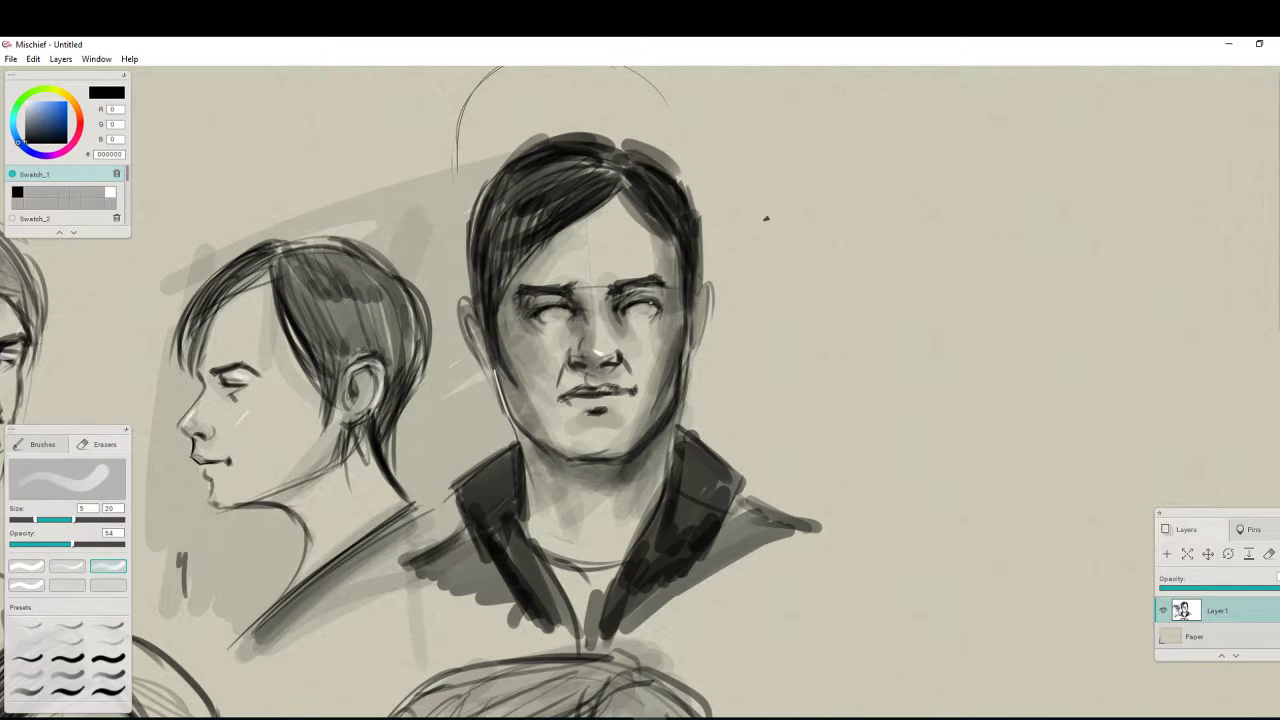
# Redraw the collared man's irises and pupils in black with the fine brush at 100 opacity
pyautogui.click(42, 444)
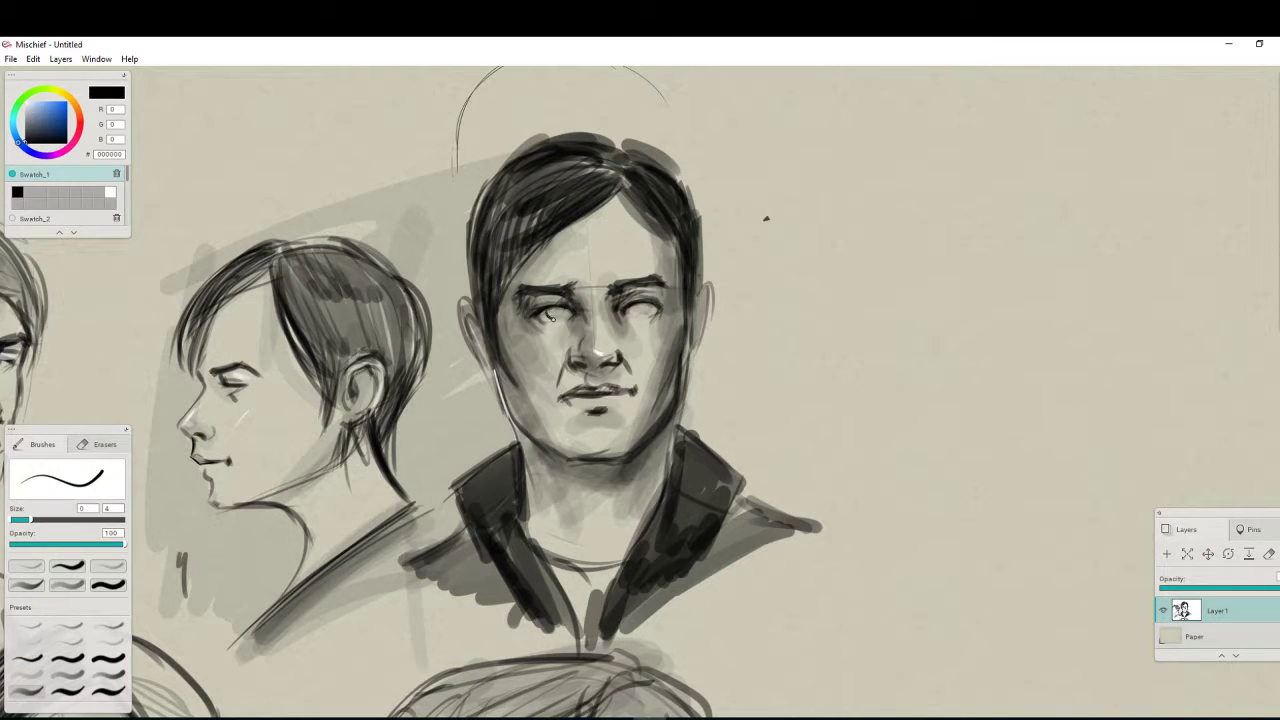
pyautogui.moveTo(547, 314); pyautogui.dragTo(553, 312)
pyautogui.moveTo(634, 305)
pyautogui.mouseDown()
pyautogui.moveTo(643, 315)
pyautogui.moveTo(644, 304)
pyautogui.mouseUp()
# Shade the collared man's eyes with the soft 12-opacity brush preset, its maximum size reduced to 26
pyautogui.click(26, 675)
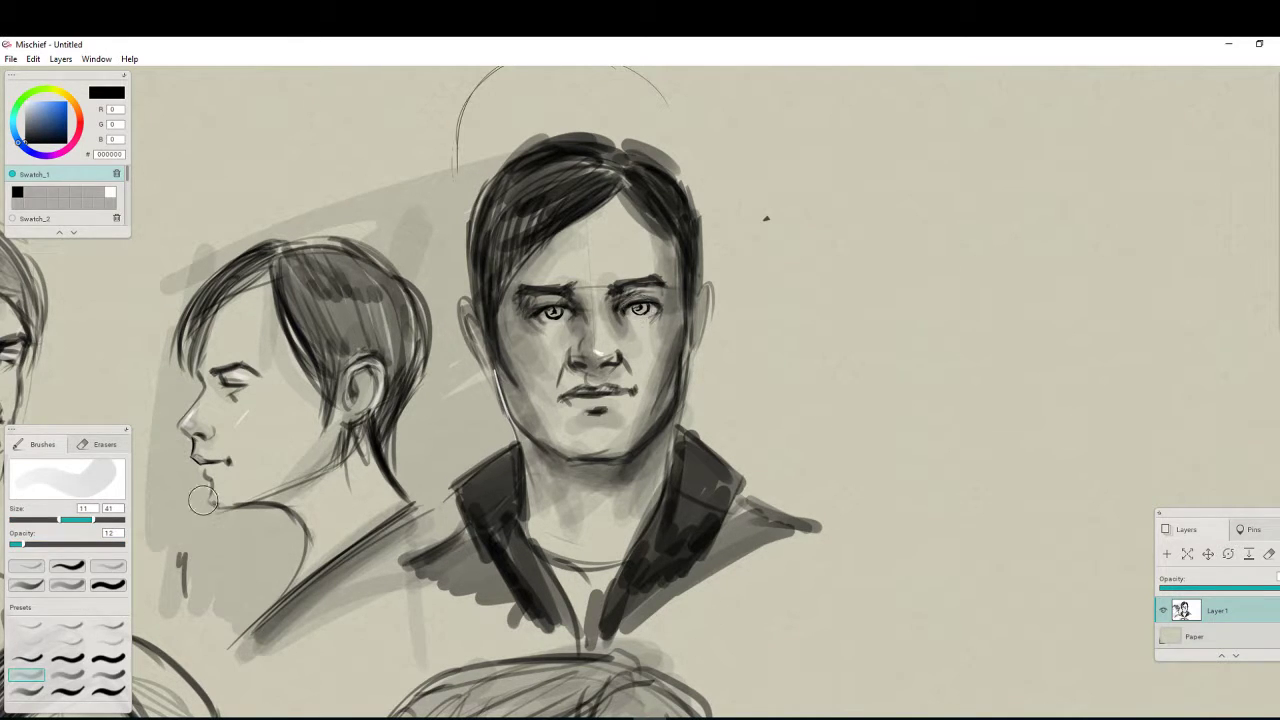
pyautogui.moveTo(93, 520); pyautogui.dragTo(78, 520)
pyautogui.moveTo(648, 303)
pyautogui.mouseDown()
pyautogui.moveTo(635, 307)
pyautogui.moveTo(653, 307)
pyautogui.mouseUp()
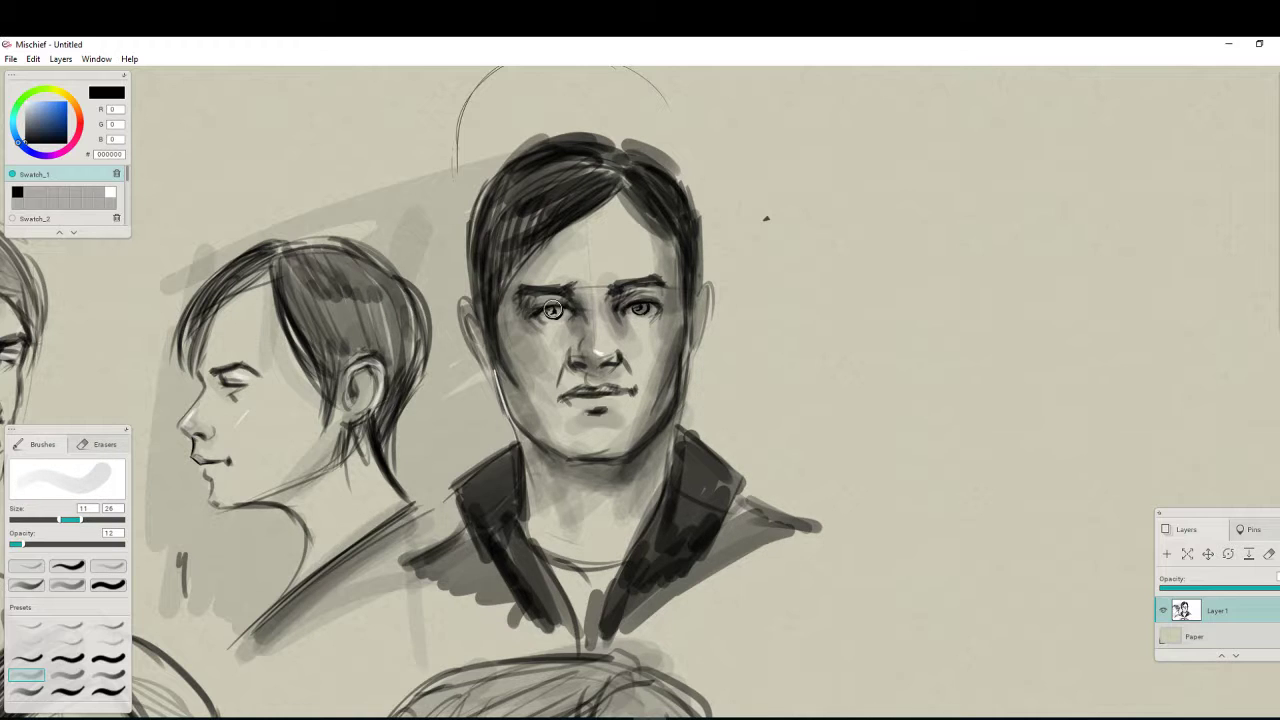
pyautogui.moveTo(553, 309); pyautogui.dragTo(543, 317)
# Clean up the shadowed edge of the collared man's cheek and jaw with the 54-opacity eraser
pyautogui.scroll(-5, 529, 530)
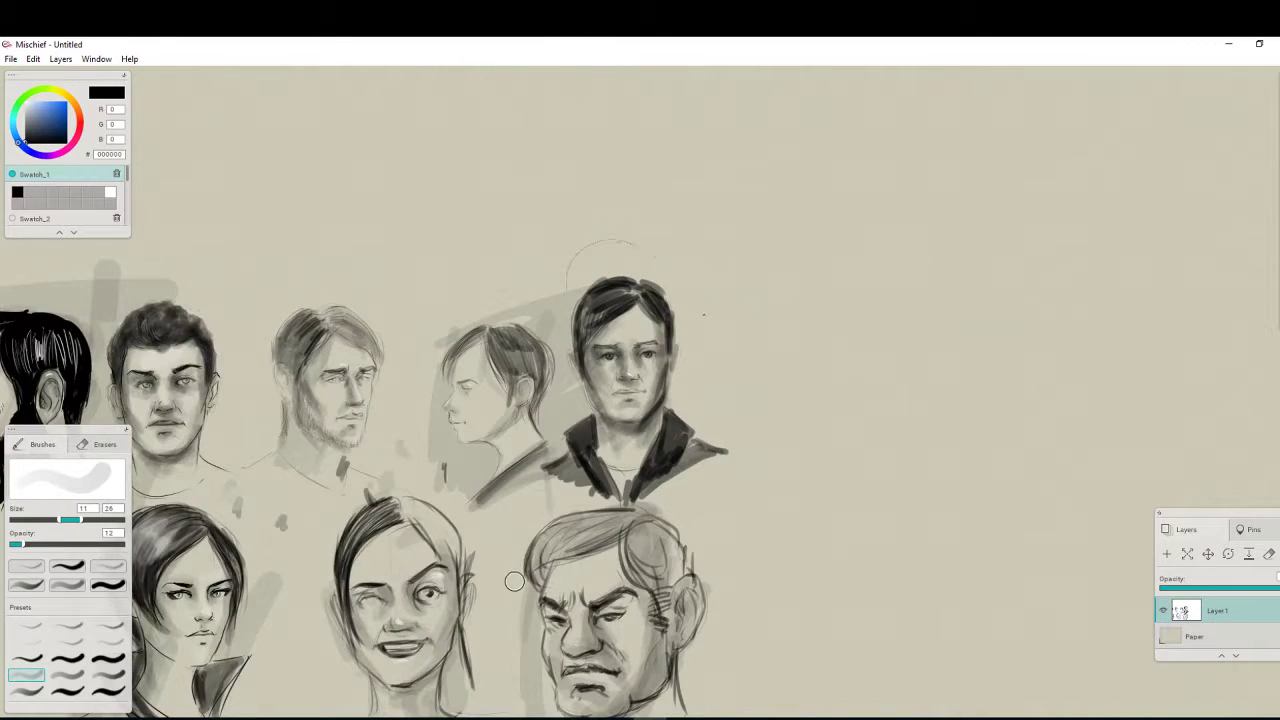
pyautogui.scroll(3, 514, 581)
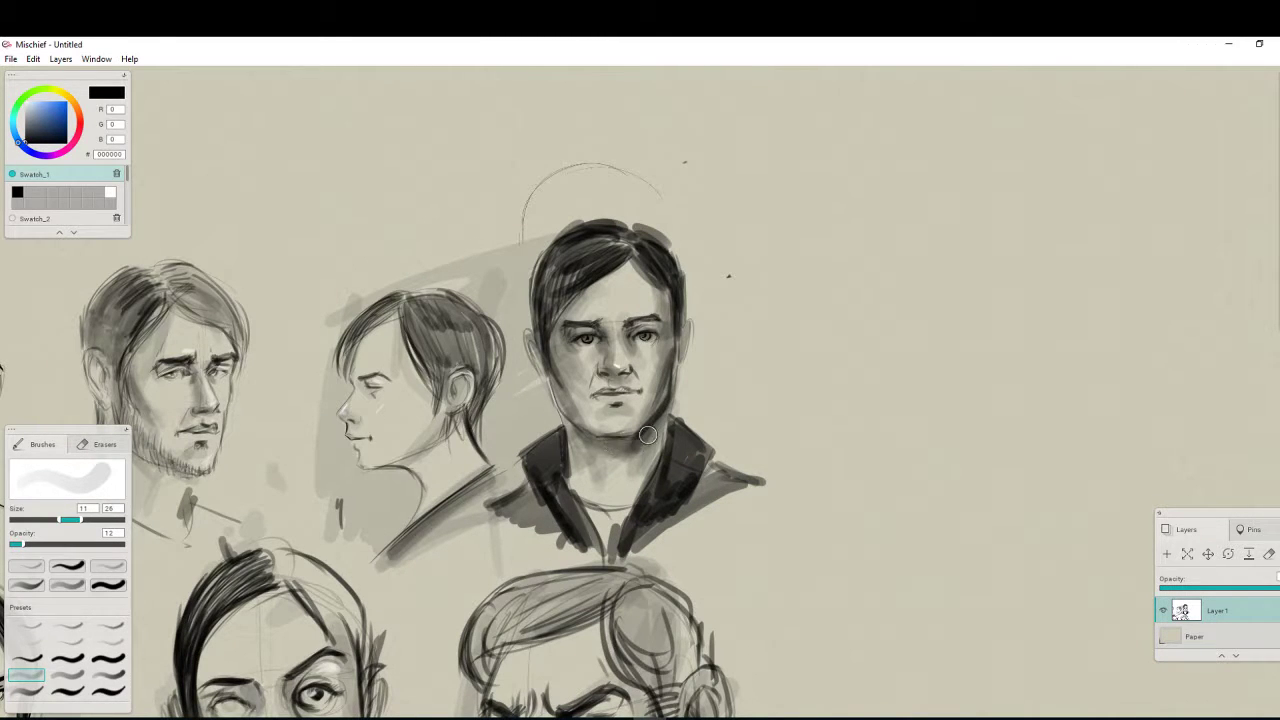
pyautogui.press('e')
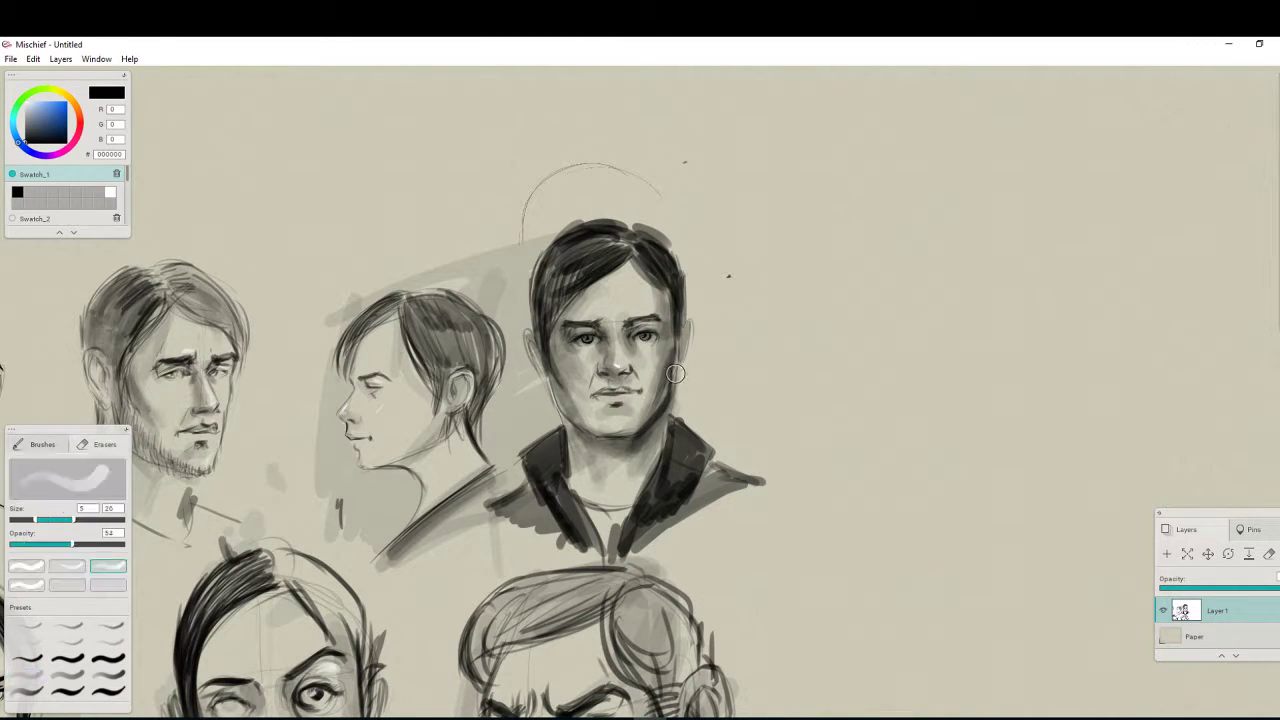
pyautogui.moveTo(675, 373)
pyautogui.mouseDown()
pyautogui.moveTo(632, 434)
pyautogui.moveTo(682, 388)
pyautogui.moveTo(666, 436)
pyautogui.mouseUp()
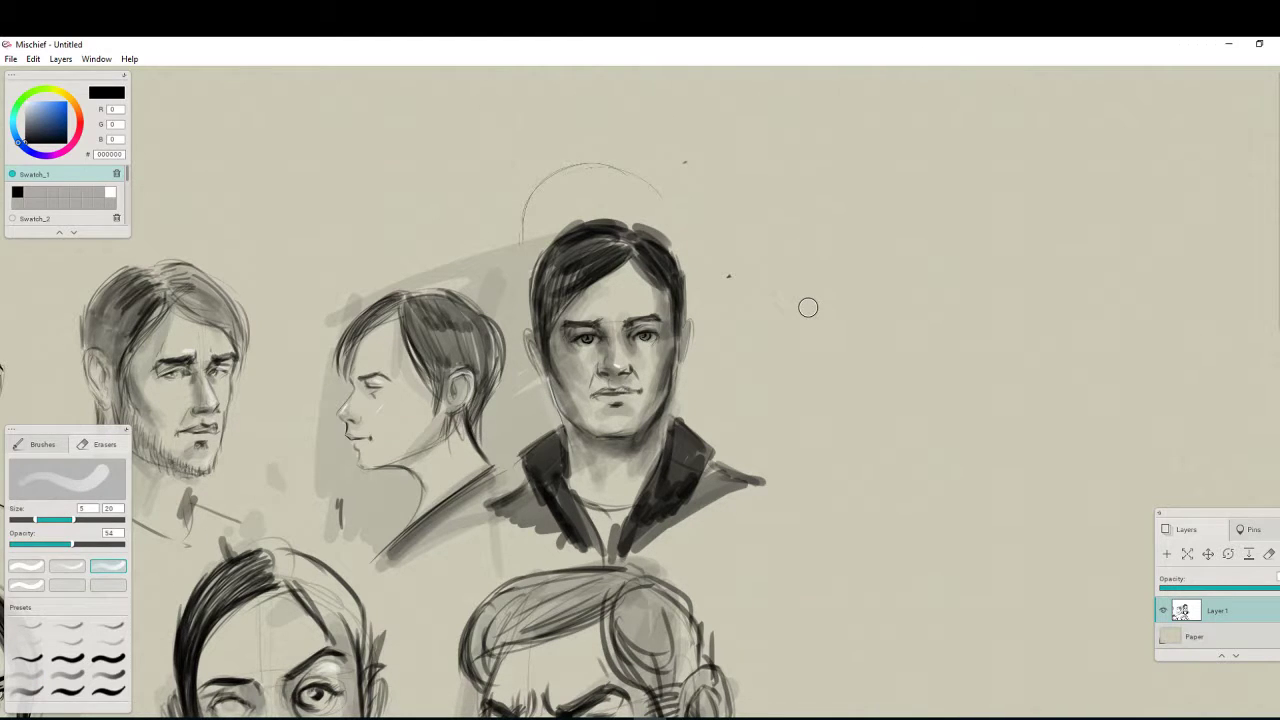
pyautogui.press('b')
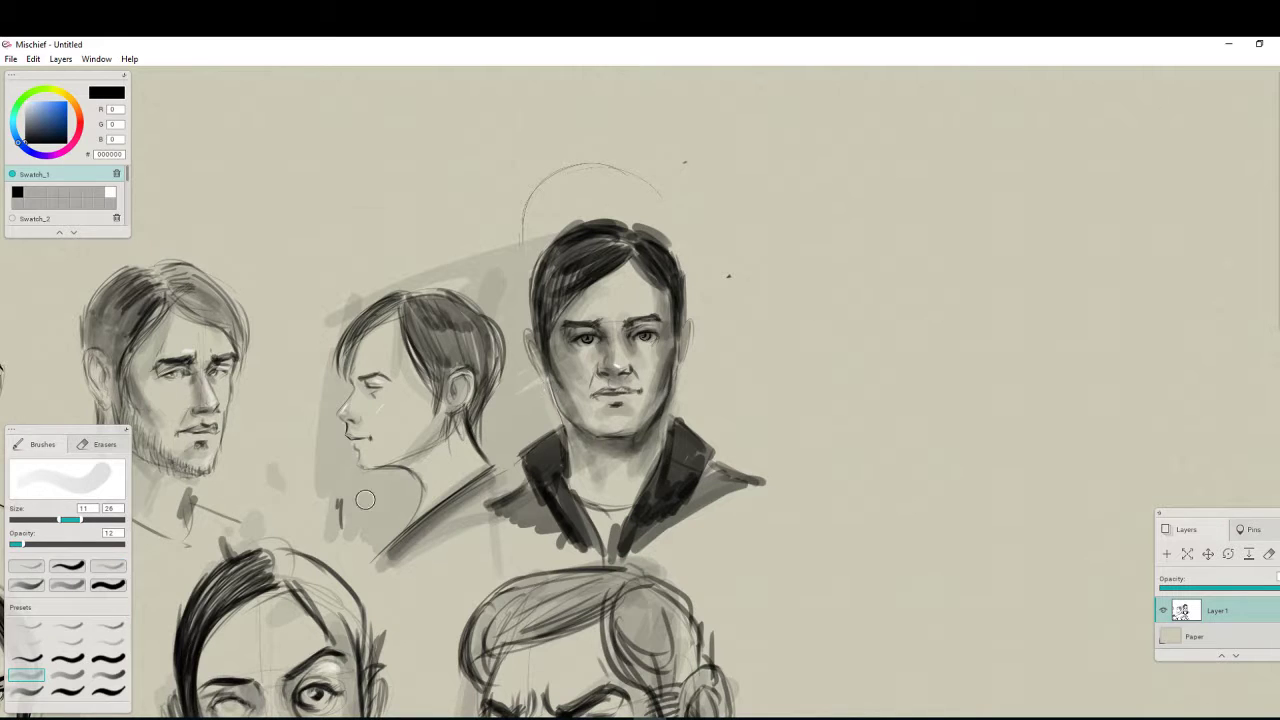
# Redefine the collared man's jaw, neck, ear and face contour using the fine brush preset at 80 opacity
pyautogui.click(36, 685)
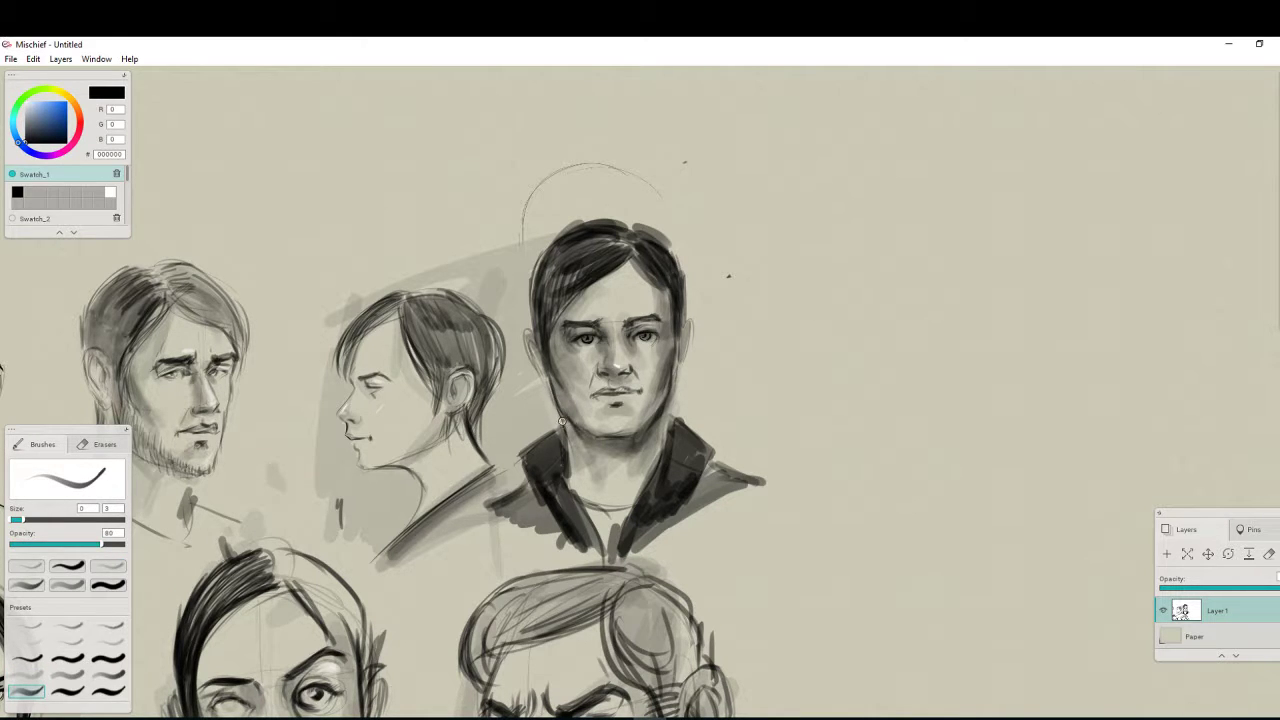
pyautogui.moveTo(670, 398); pyautogui.dragTo(652, 482)
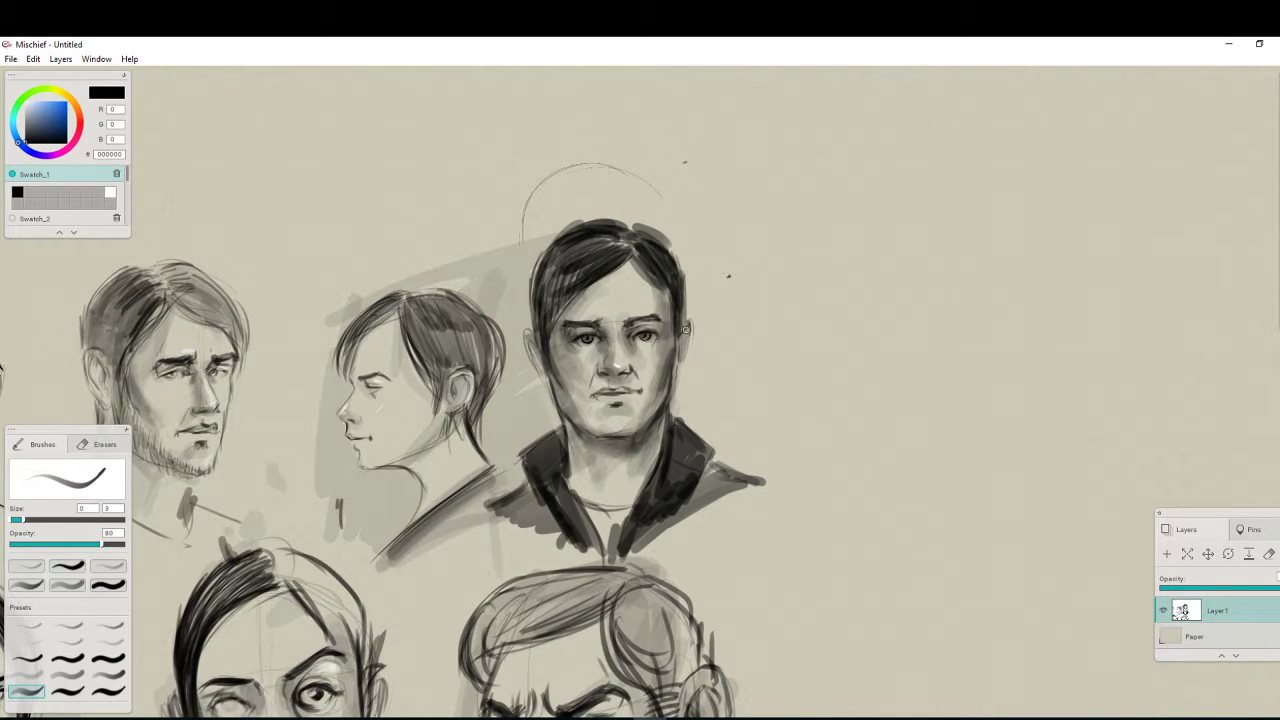
pyautogui.moveTo(686, 329); pyautogui.dragTo(676, 372)
pyautogui.moveTo(647, 317)
pyautogui.mouseDown()
pyautogui.moveTo(659, 318)
pyautogui.moveTo(573, 323)
pyautogui.moveTo(552, 356)
pyautogui.mouseUp()
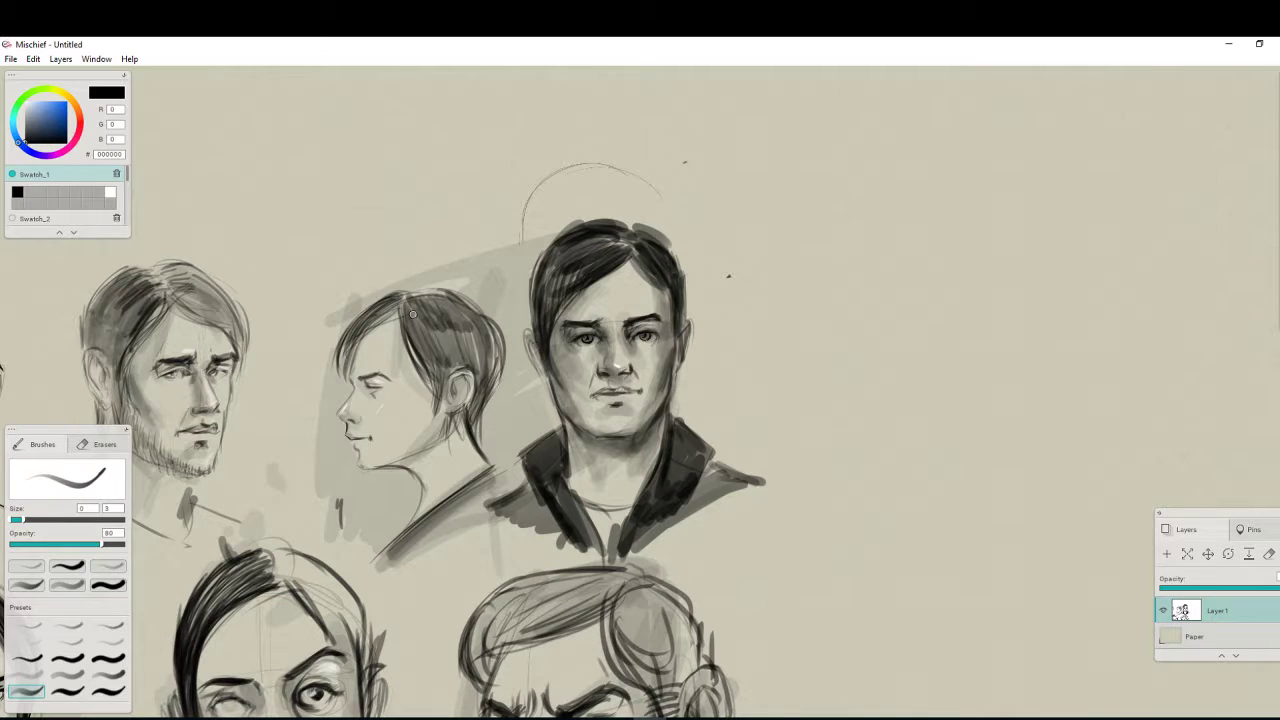
# Darken the side hair strands on the neighbouring profile head and the collared man's lips, eyebrow and temple
pyautogui.moveTo(406, 318); pyautogui.dragTo(433, 386)
pyautogui.moveTo(430, 374); pyautogui.dragTo(437, 413)
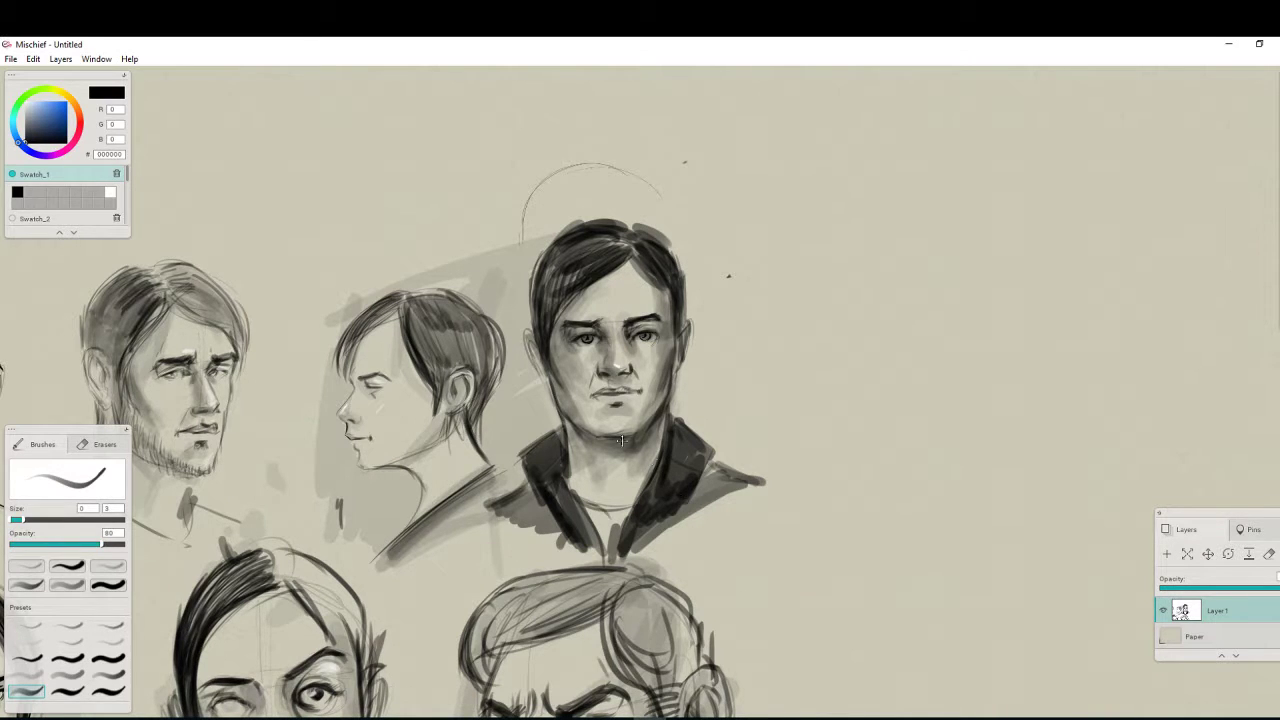
pyautogui.moveTo(604, 392); pyautogui.dragTo(626, 392)
pyautogui.moveTo(655, 318); pyautogui.dragTo(675, 322)
pyautogui.moveTo(568, 300); pyautogui.dragTo(549, 336)
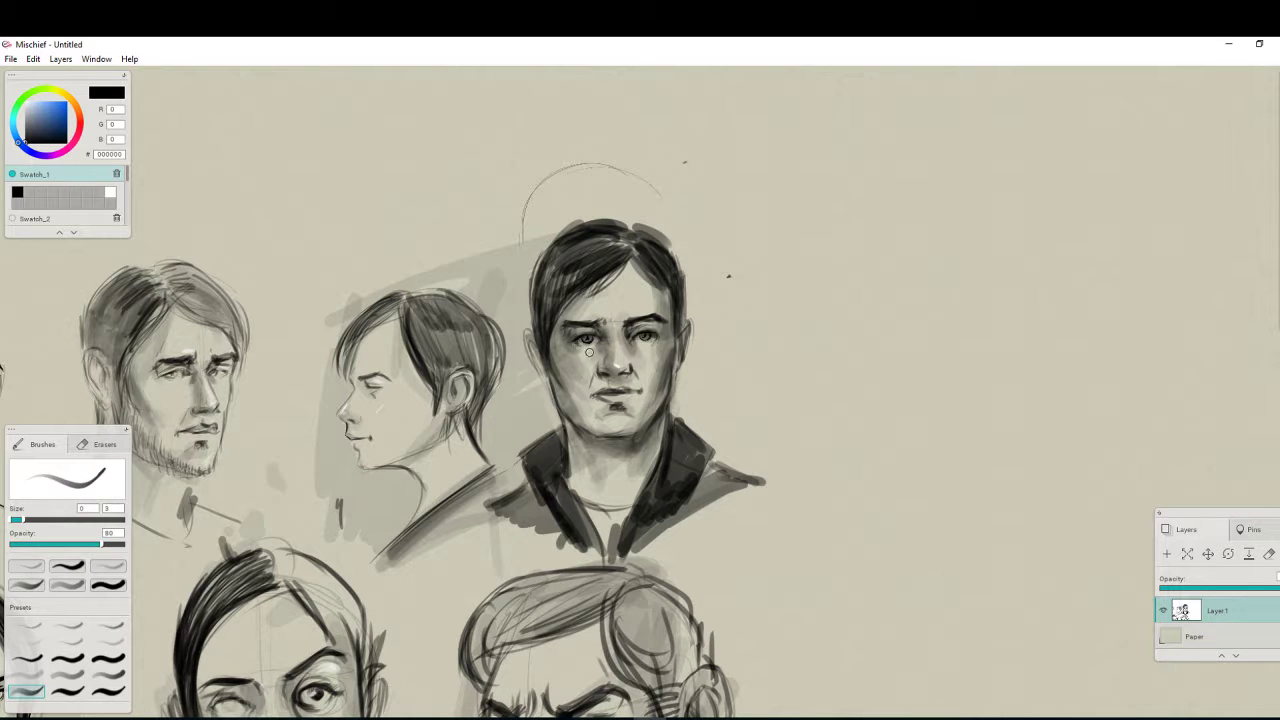
# Review all the head studies across the page, from the bearded profile to the scowling man
pyautogui.moveTo(723, 553); pyautogui.dragTo(1080, 410)
pyautogui.moveTo(870, 638); pyautogui.dragTo(1181, 543)
pyautogui.moveTo(1007, 502); pyautogui.dragTo(1186, 511)
pyautogui.moveTo(619, 514); pyautogui.dragTo(723, 528)
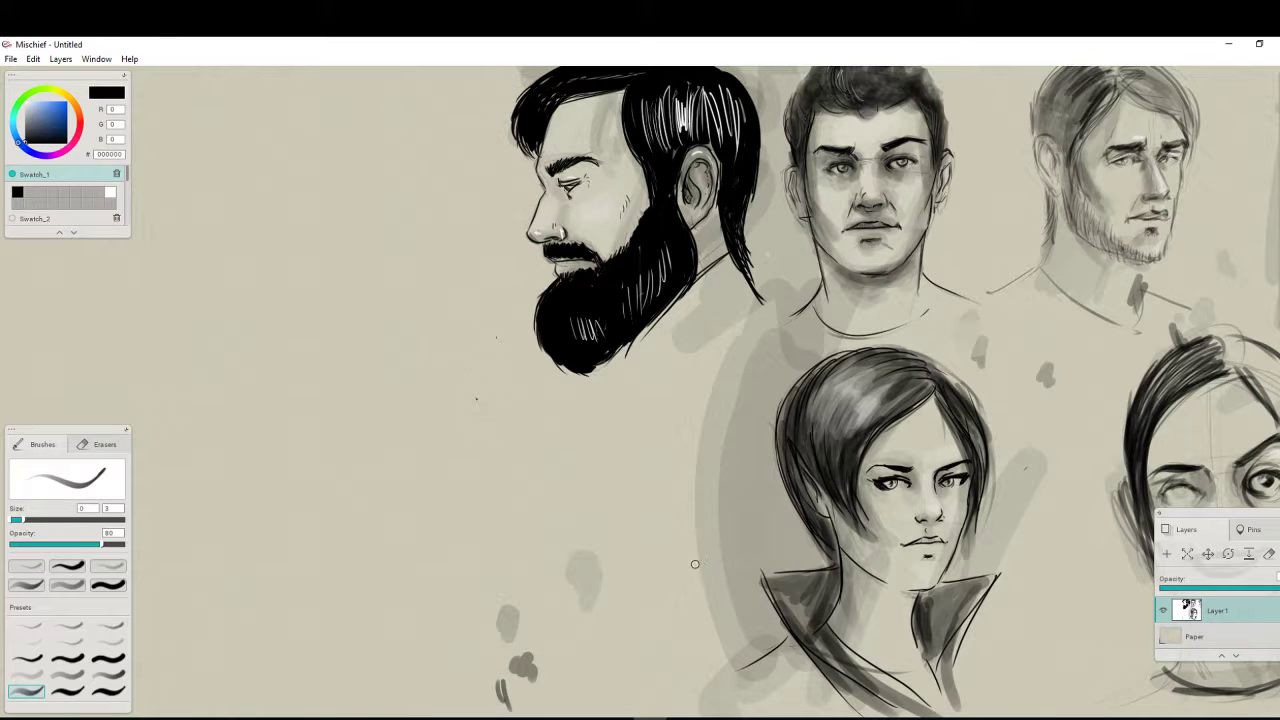
pyautogui.moveTo(698, 548)
pyautogui.mouseDown()
pyautogui.moveTo(427, 484)
pyautogui.moveTo(260, 562)
pyautogui.mouseUp()
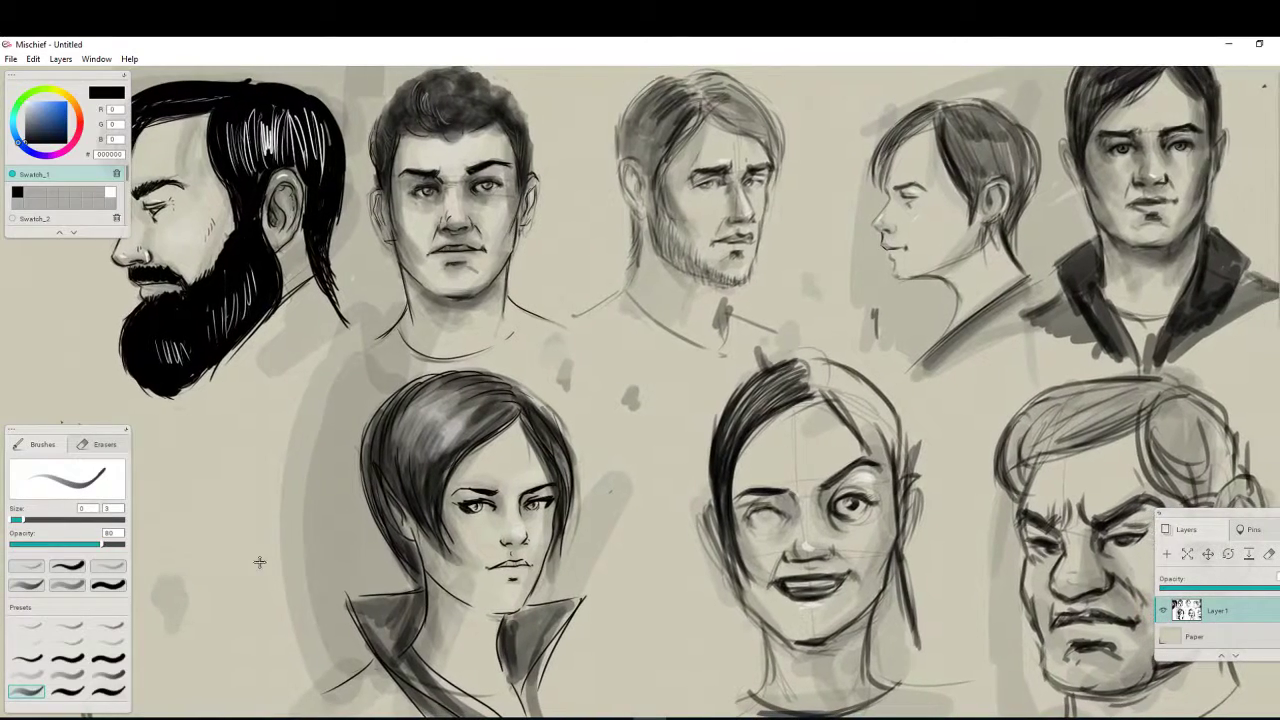
pyautogui.scroll(-2, 238, 629)
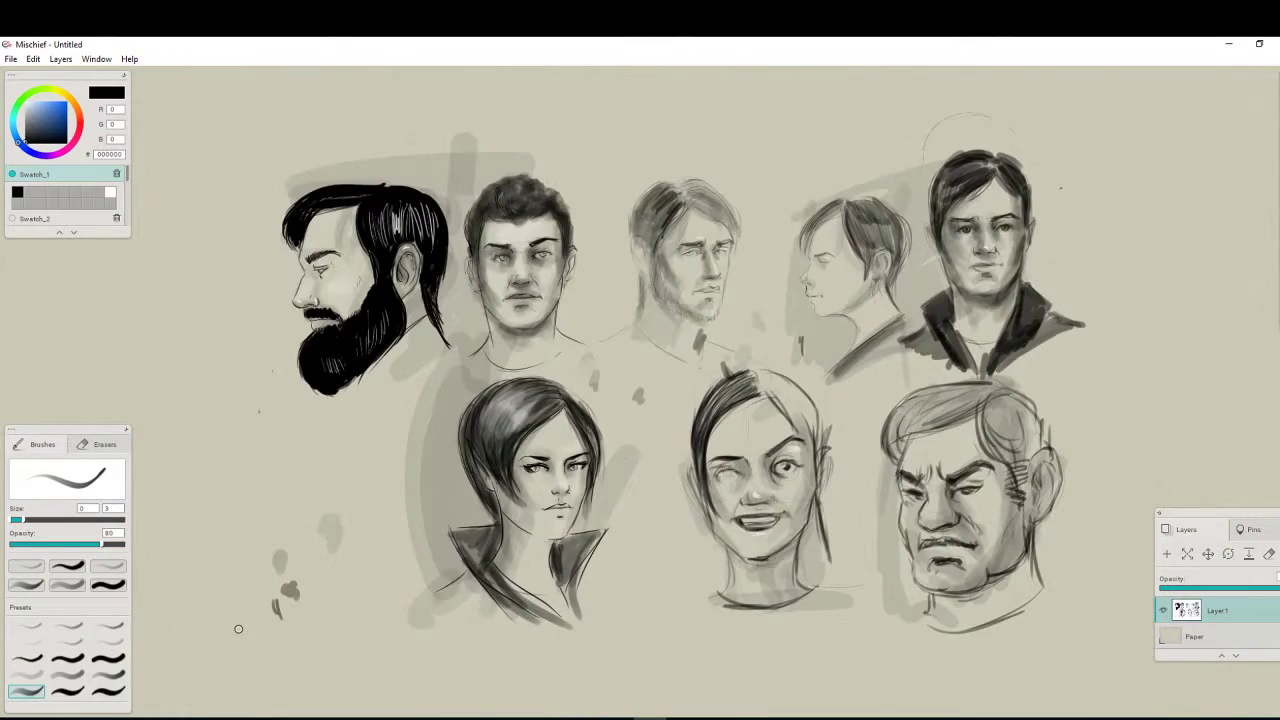
pyautogui.scroll(2, 243, 630)
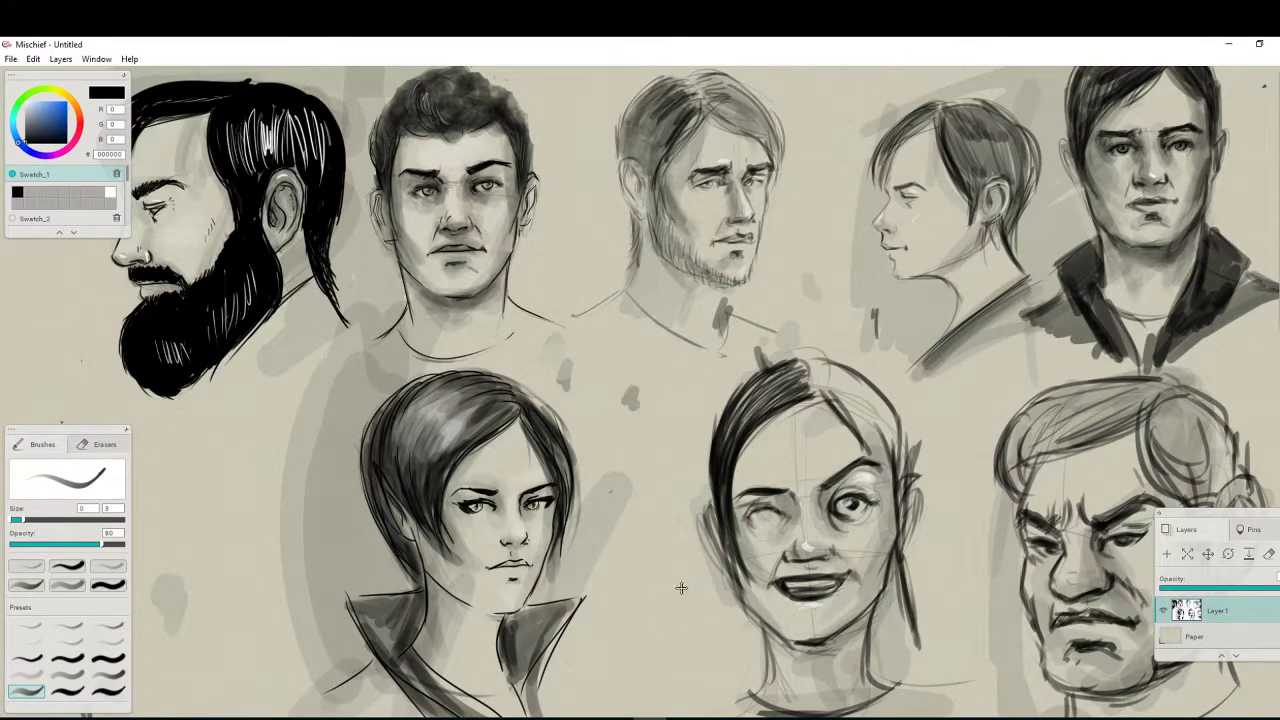
pyautogui.moveTo(684, 591)
pyautogui.mouseDown()
pyautogui.moveTo(699, 621)
pyautogui.moveTo(704, 583)
pyautogui.mouseUp()
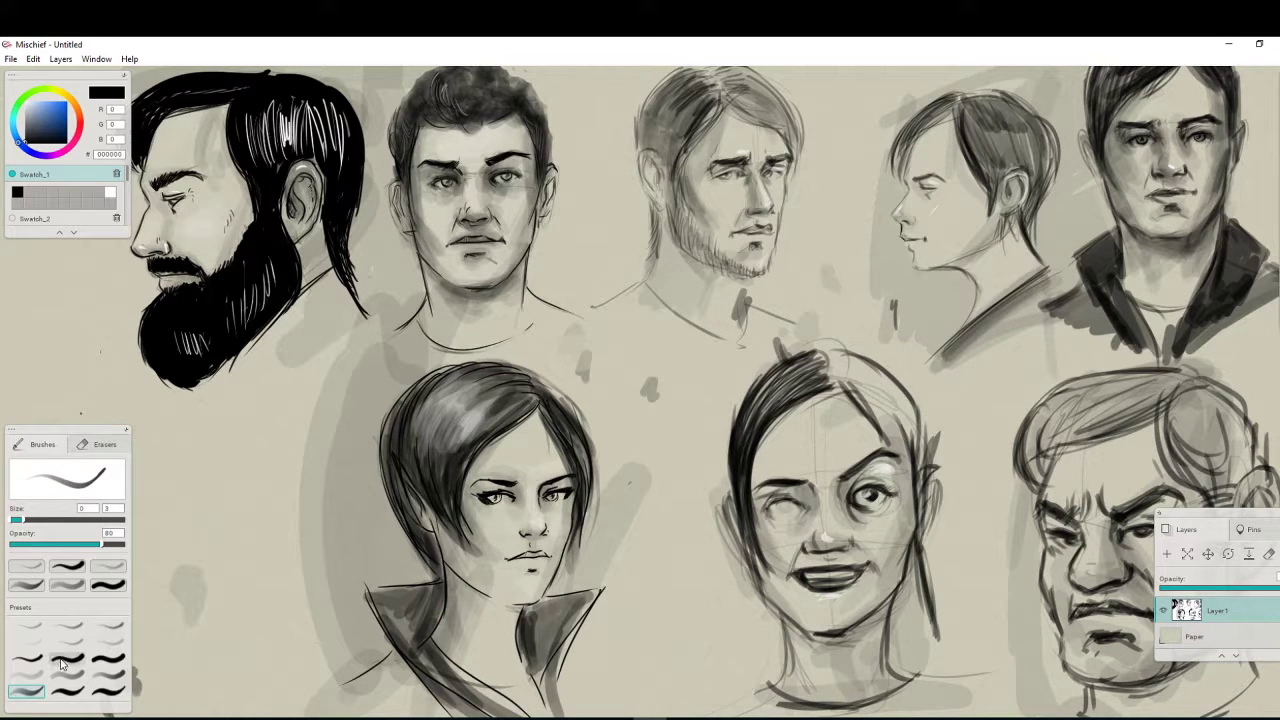
# Handwrite "I will be back" in the empty space beside the short-haired woman, and switch to OBS Studio
pyautogui.moveTo(186, 486); pyautogui.dragTo(203, 494)
pyautogui.moveTo(176, 493)
pyautogui.mouseDown()
pyautogui.moveTo(211, 478)
pyautogui.moveTo(242, 428)
pyautogui.moveTo(274, 412)
pyautogui.mouseUp()
pyautogui.moveTo(180, 532)
pyautogui.mouseDown()
pyautogui.moveTo(212, 548)
pyautogui.moveTo(228, 530)
pyautogui.mouseUp()
pyautogui.moveTo(222, 580)
pyautogui.mouseDown()
pyautogui.moveTo(202, 606)
pyautogui.moveTo(292, 512)
pyautogui.mouseUp()
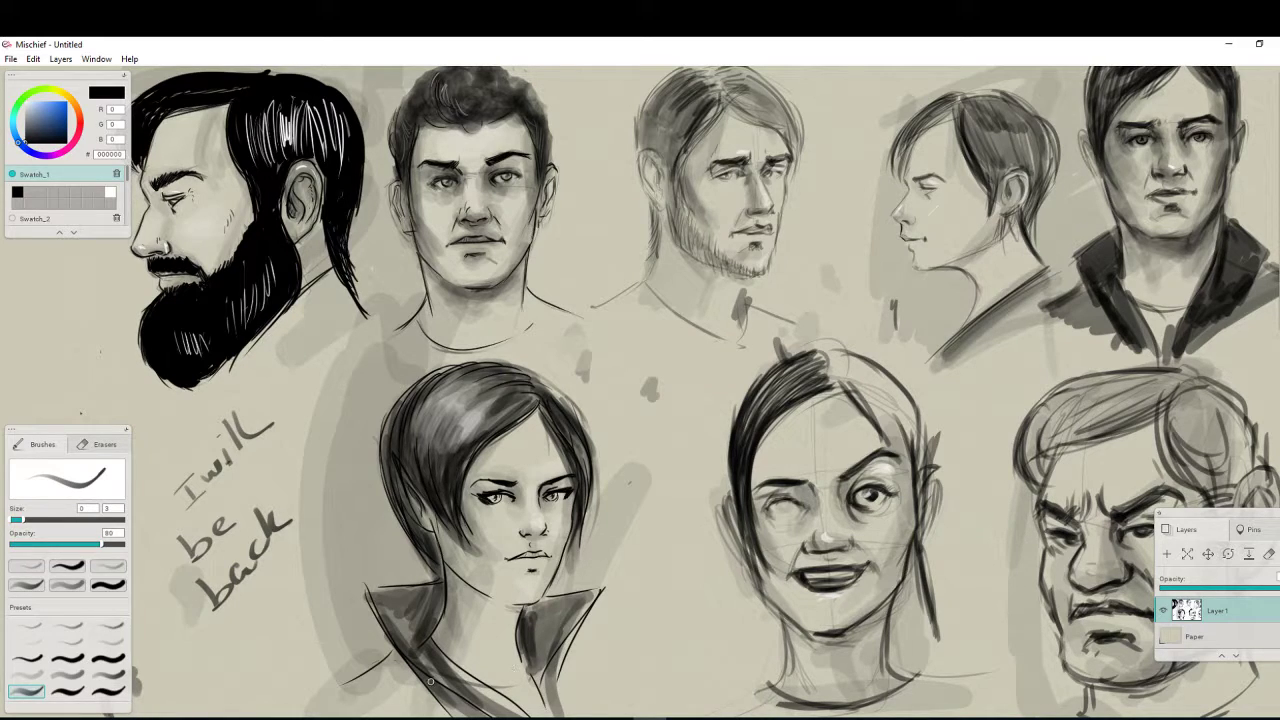
pyautogui.hotkey('alt', 'Tab')
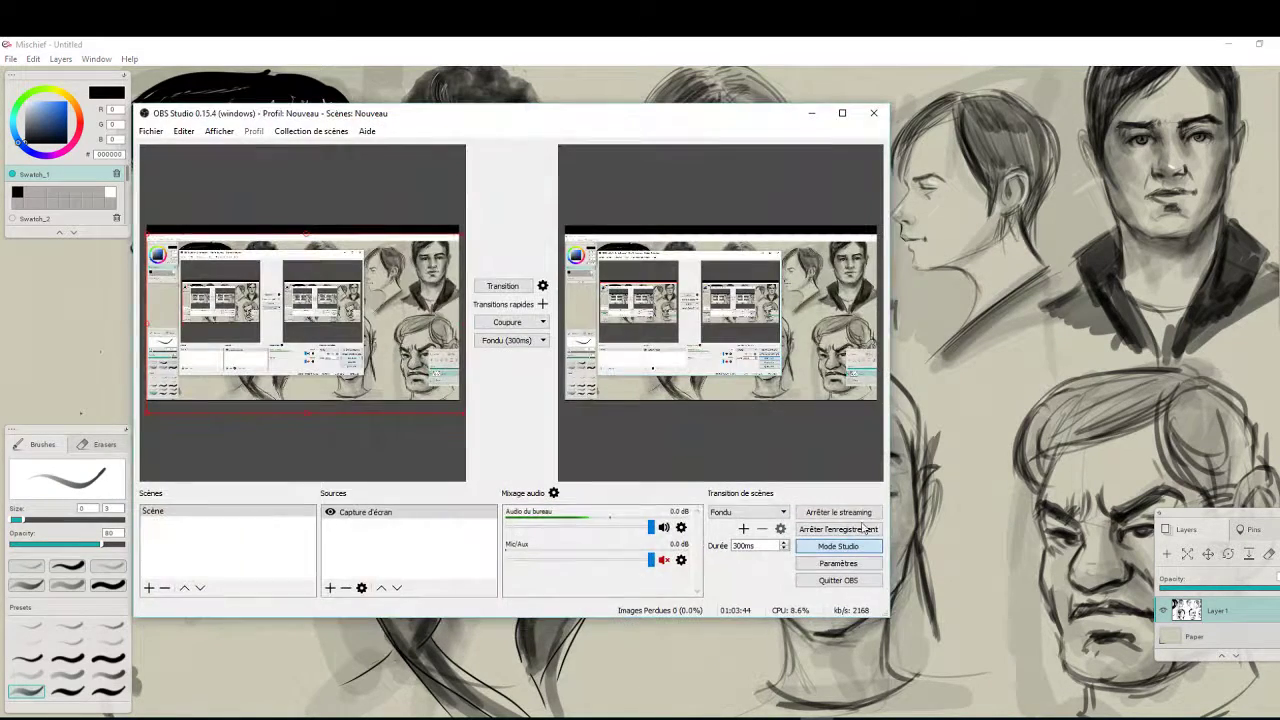